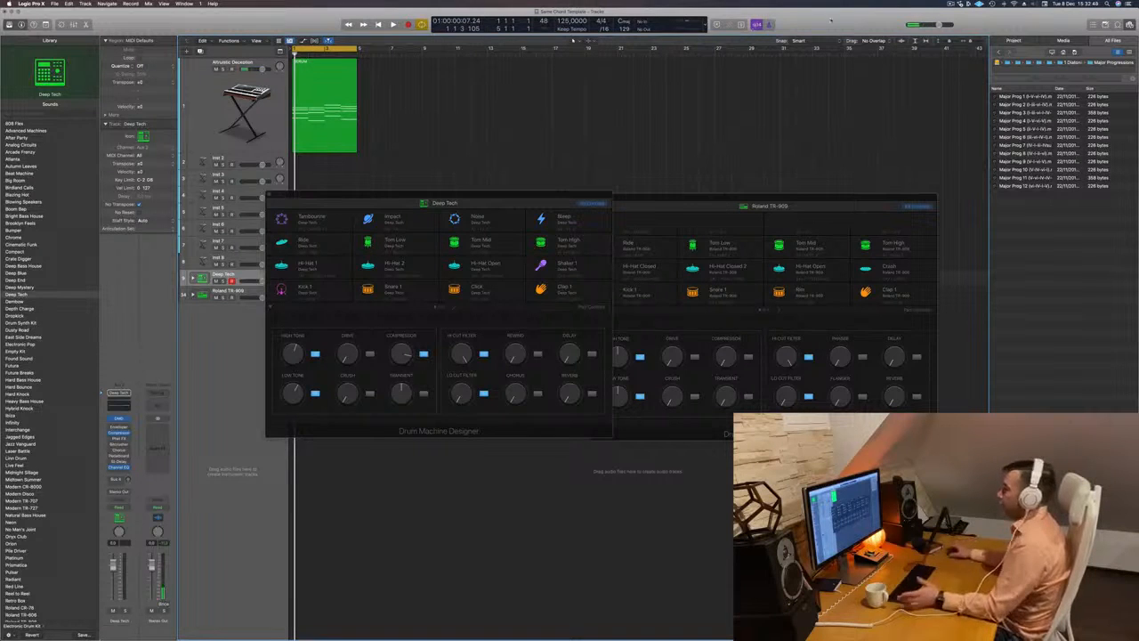
- Hide the file browser and expand the Roland TR-909 track stack, selecting its main track
key(f)
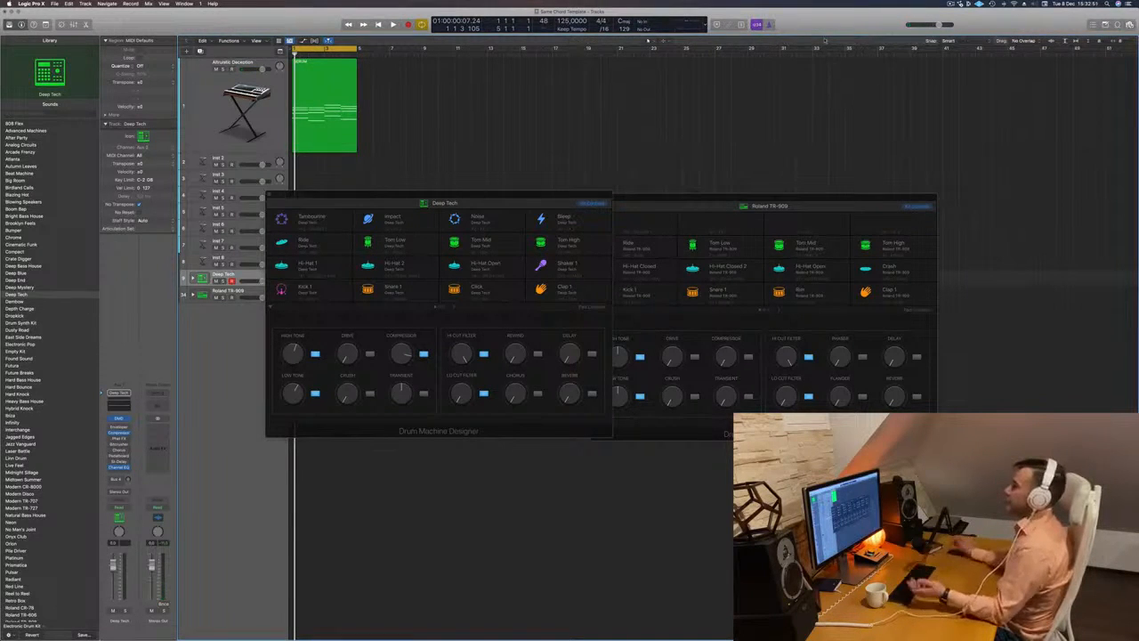
drag(577, 194, 885, 114)
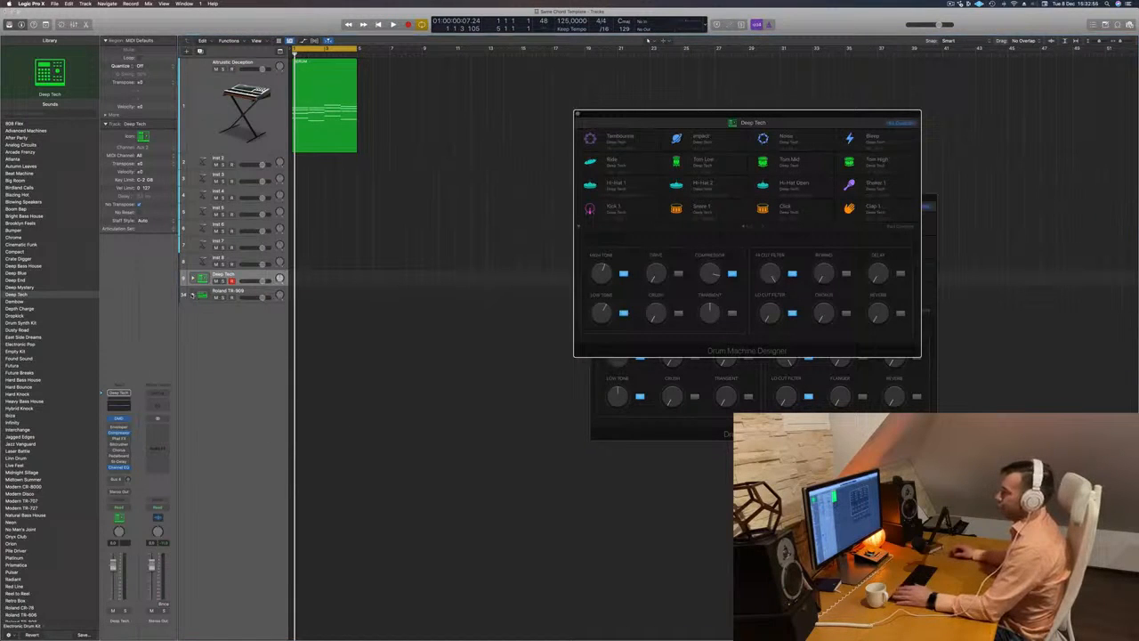
click(193, 294)
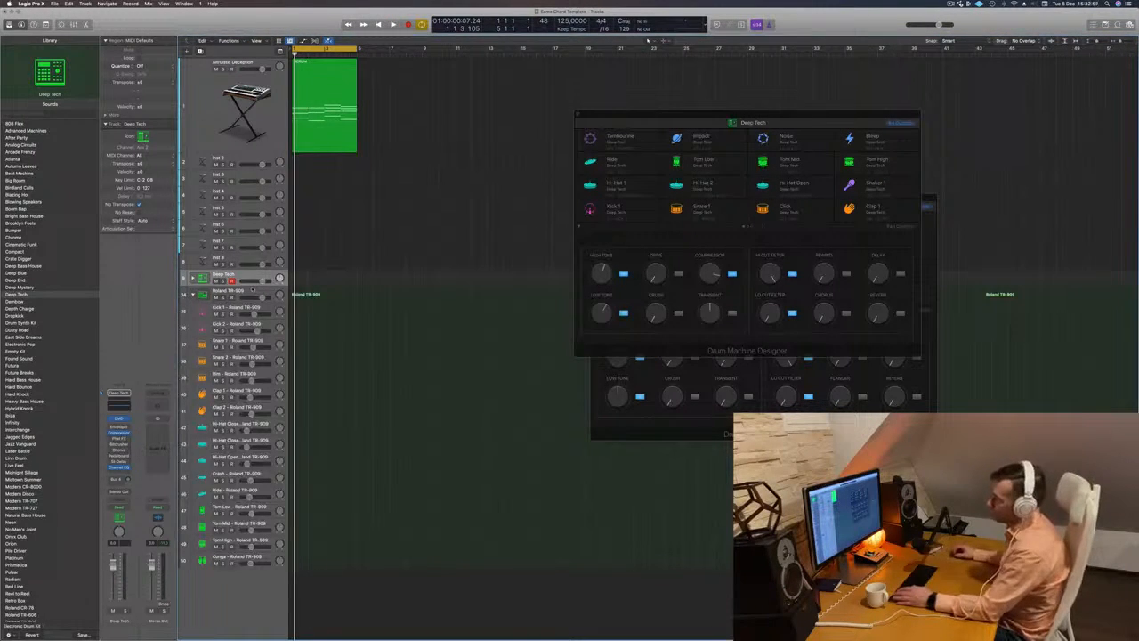
click(252, 290)
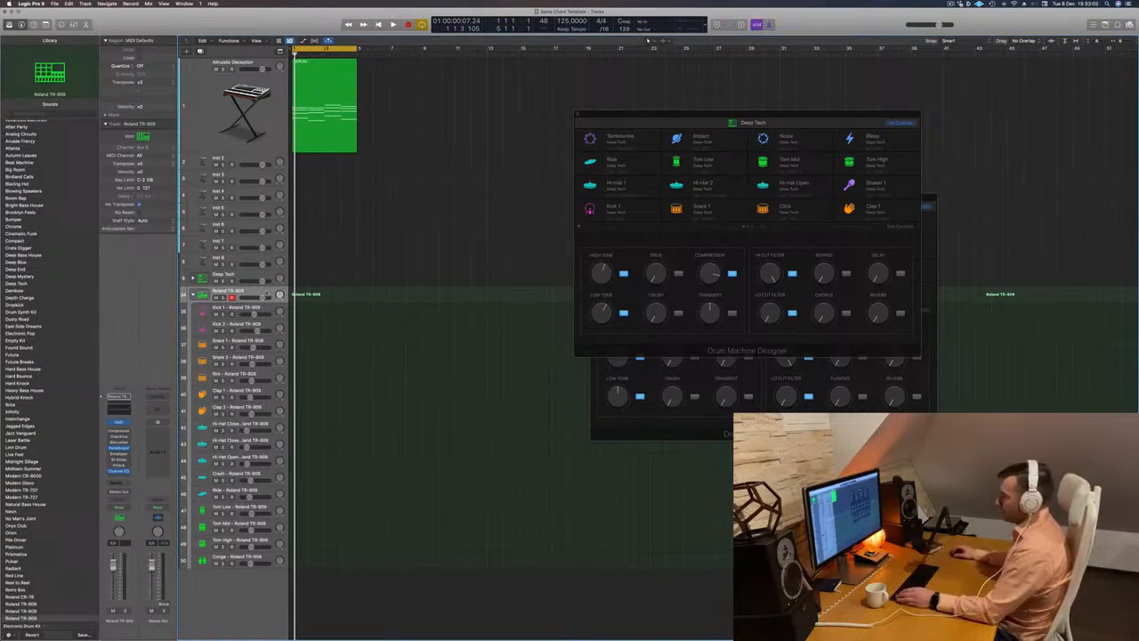
- Record a four-note kick pattern on the Deep Tech track using Musical Typing in a lower octave range
key(r)
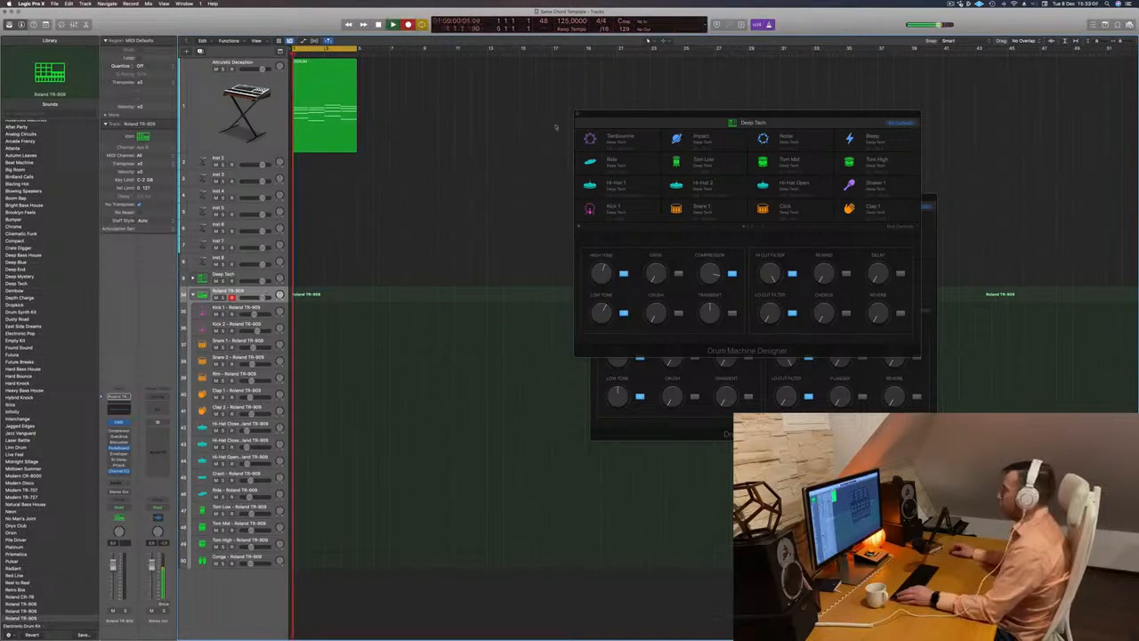
drag(740, 116, 654, 125)
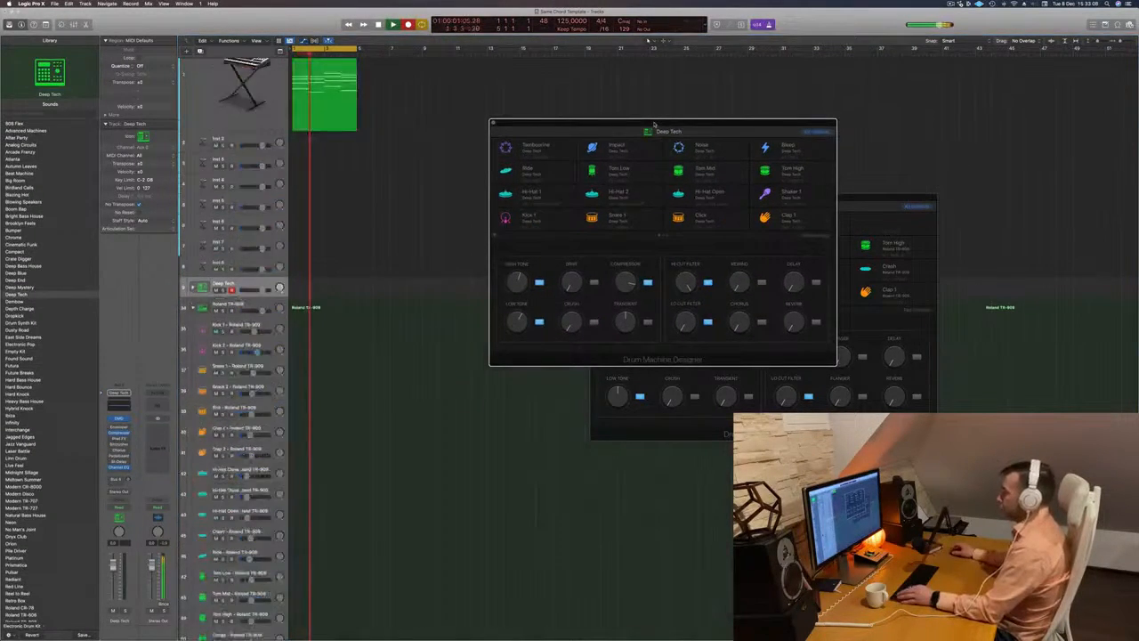
key(super+k)
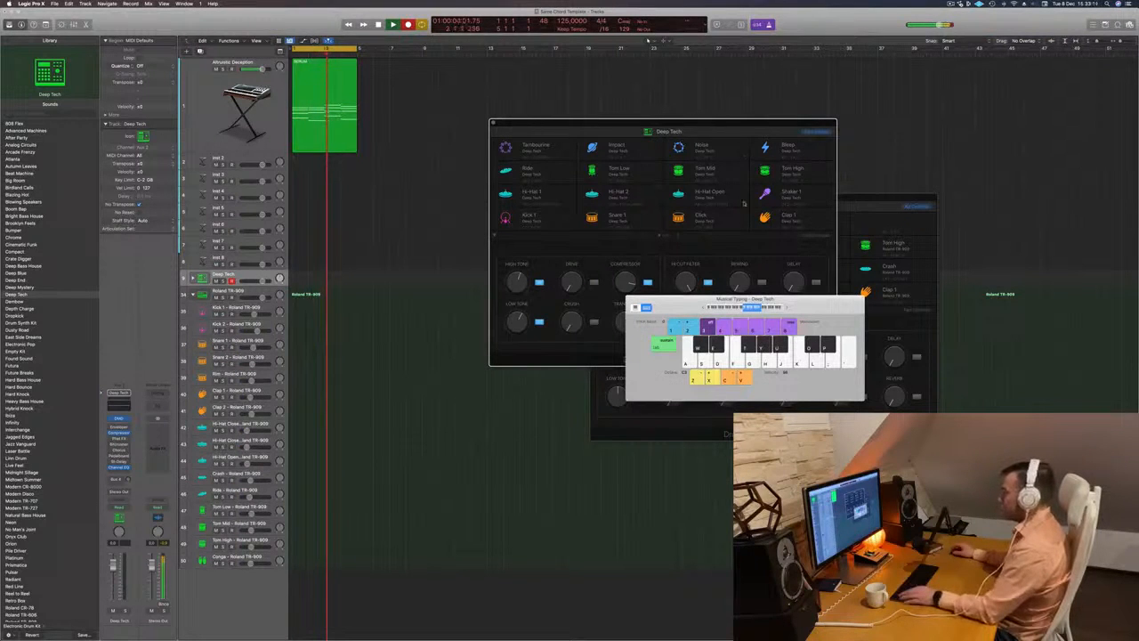
click(705, 308)
key(a)
key(a)
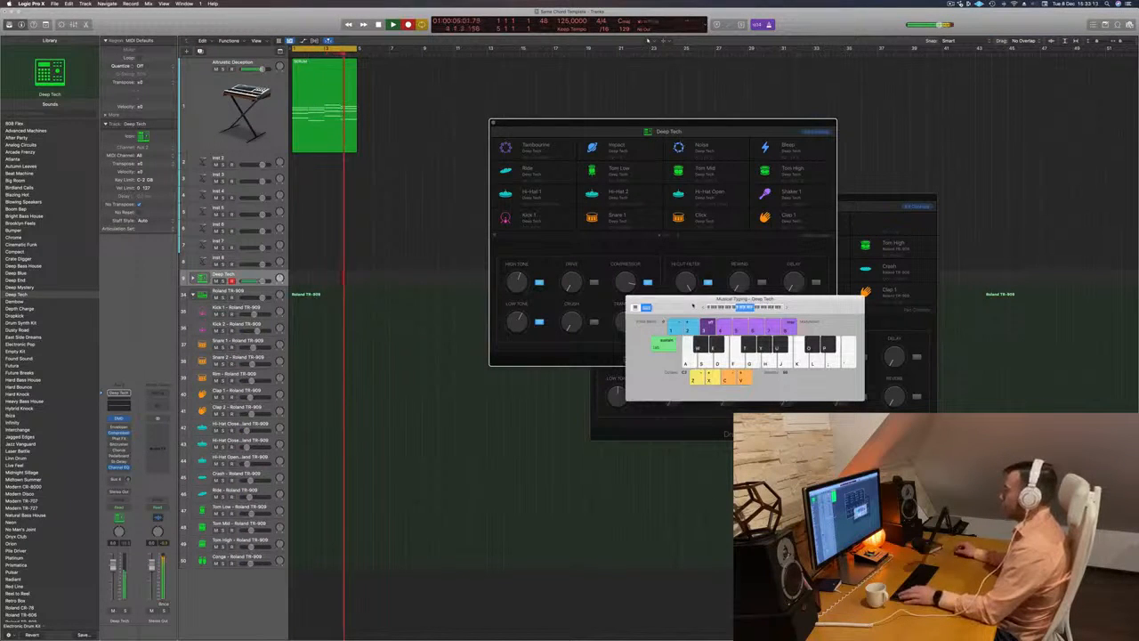
key(space)
- Move the recorded region from Deep Tech to the Roland TR-909 stack and quantize all its notes to 1/16
drag(349, 278, 300, 295)
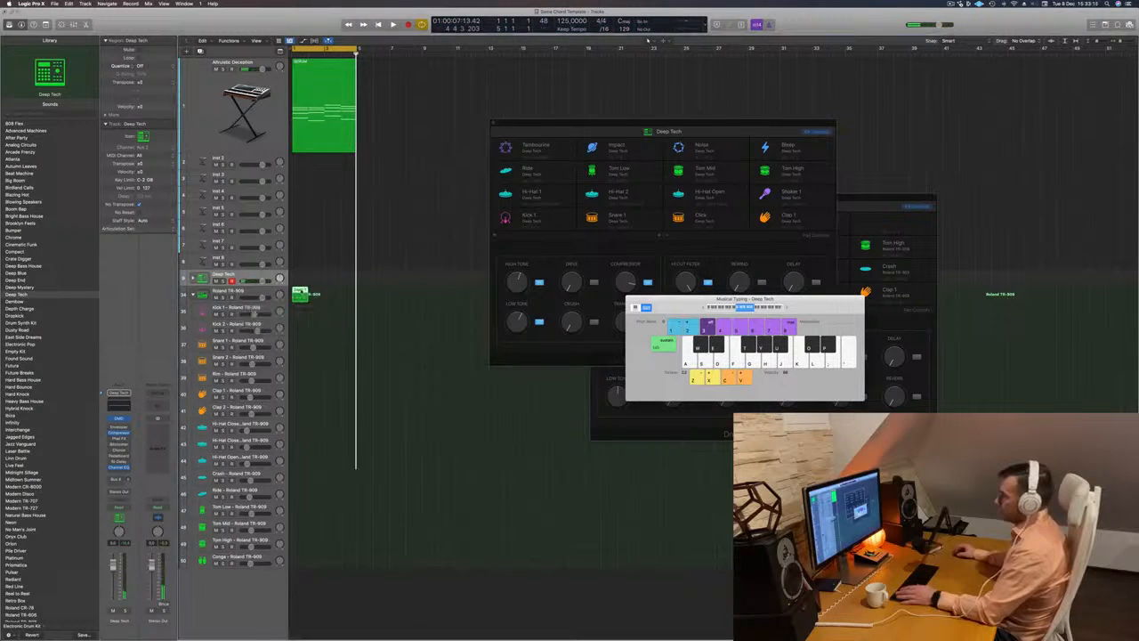
double_click(300, 294)
key(super+a)
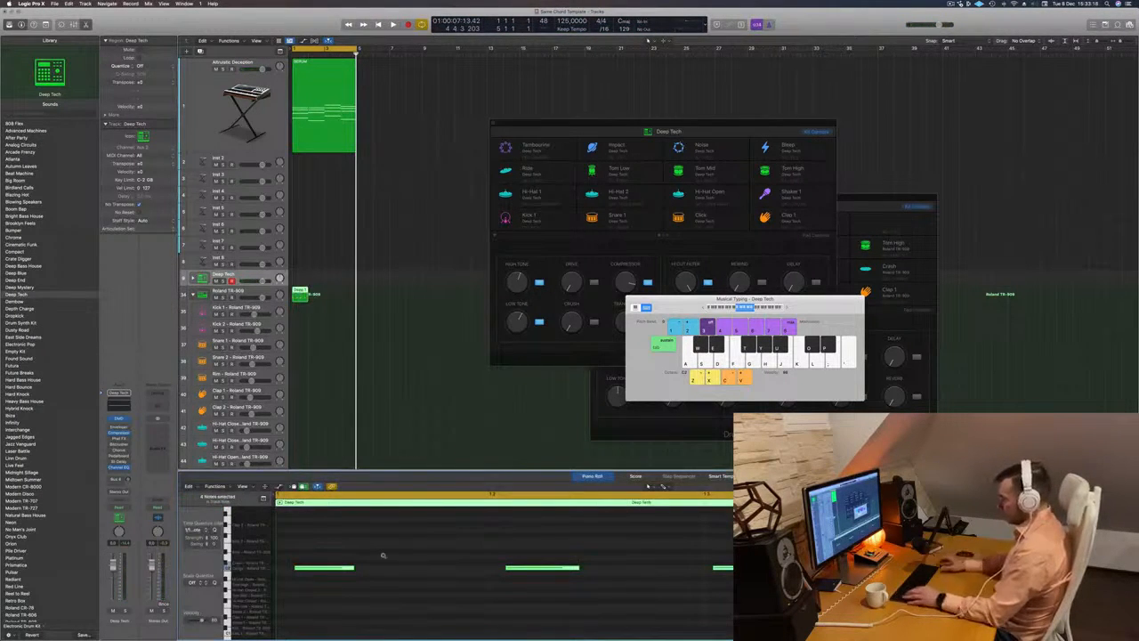
key(q)
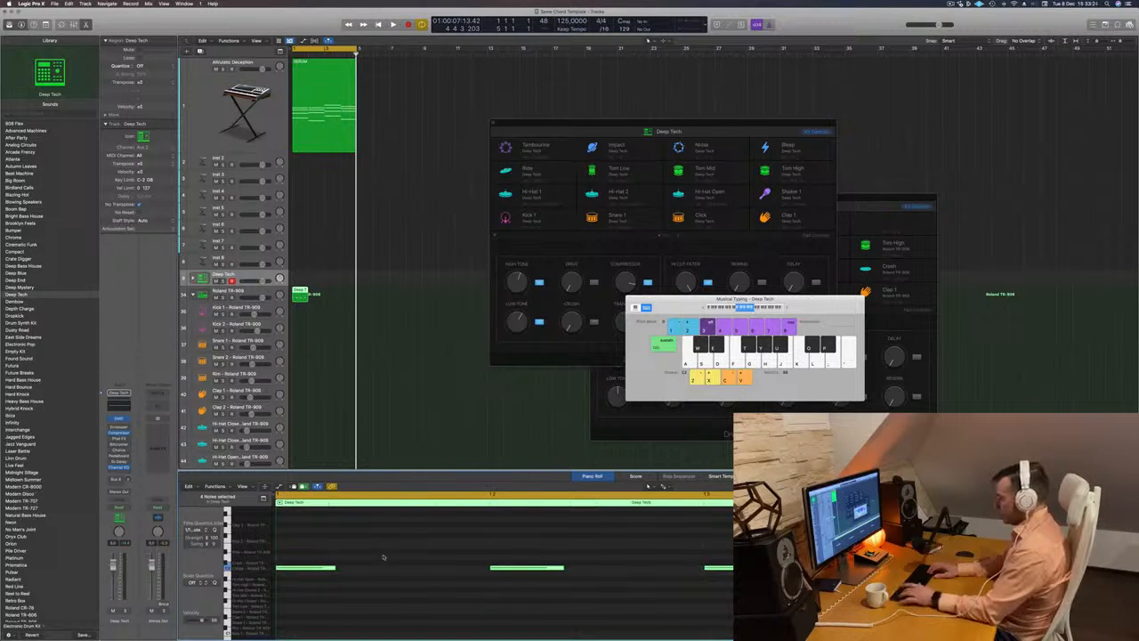
key(super+Left)
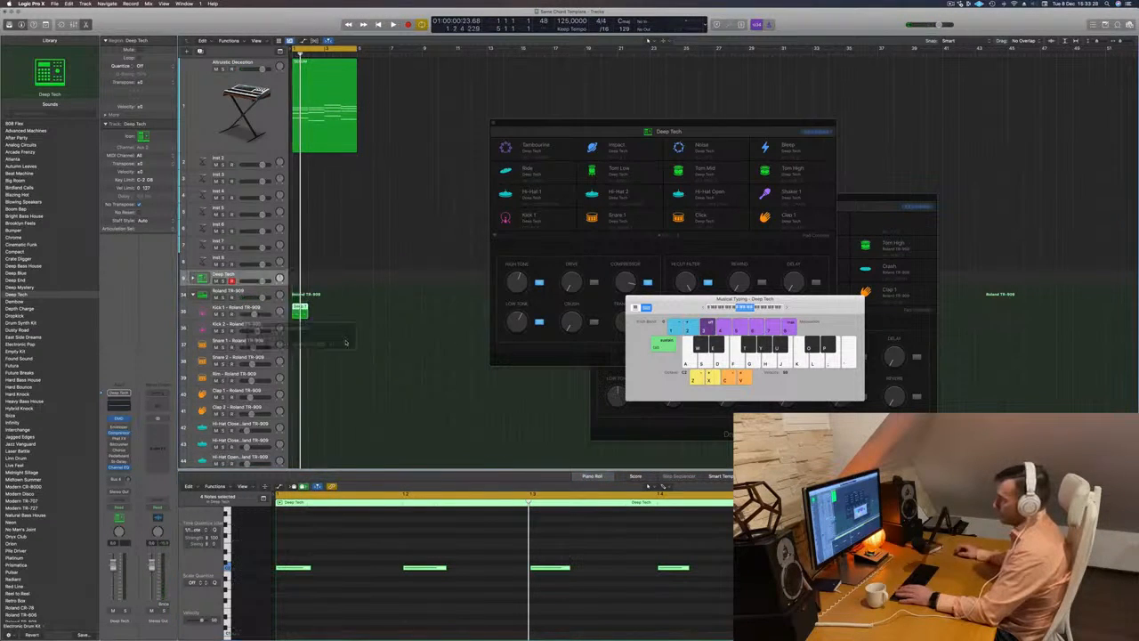
- Play back the kick region on the Kick 1 track and transpose its notes down an octave
key(space)
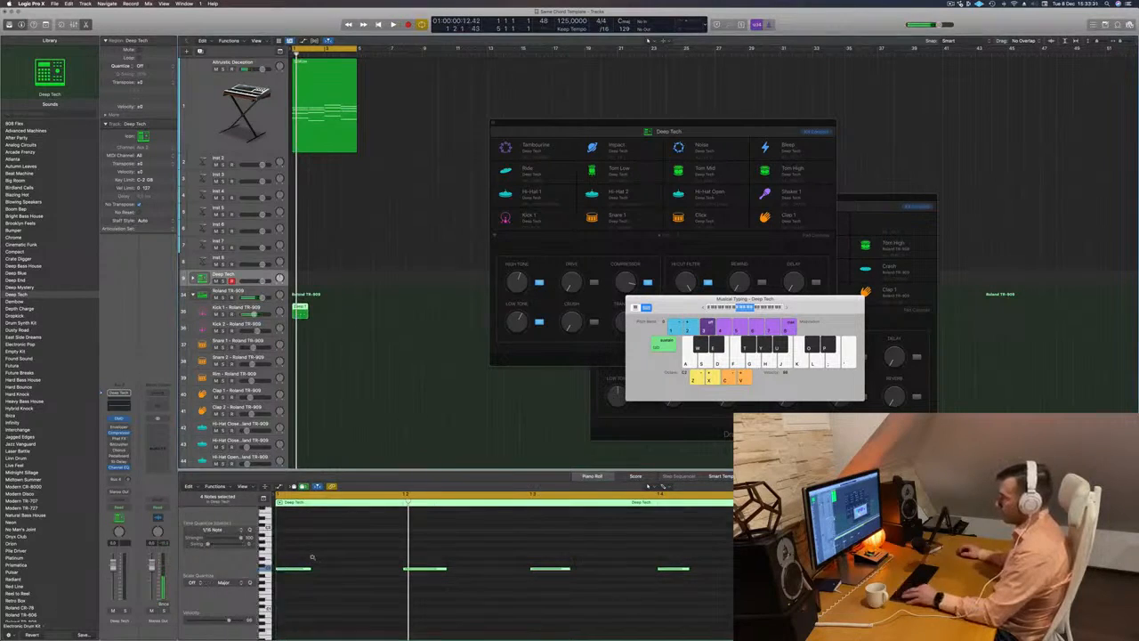
scroll(335, 558, right, 1)
ctrl+alt+click(342, 558)
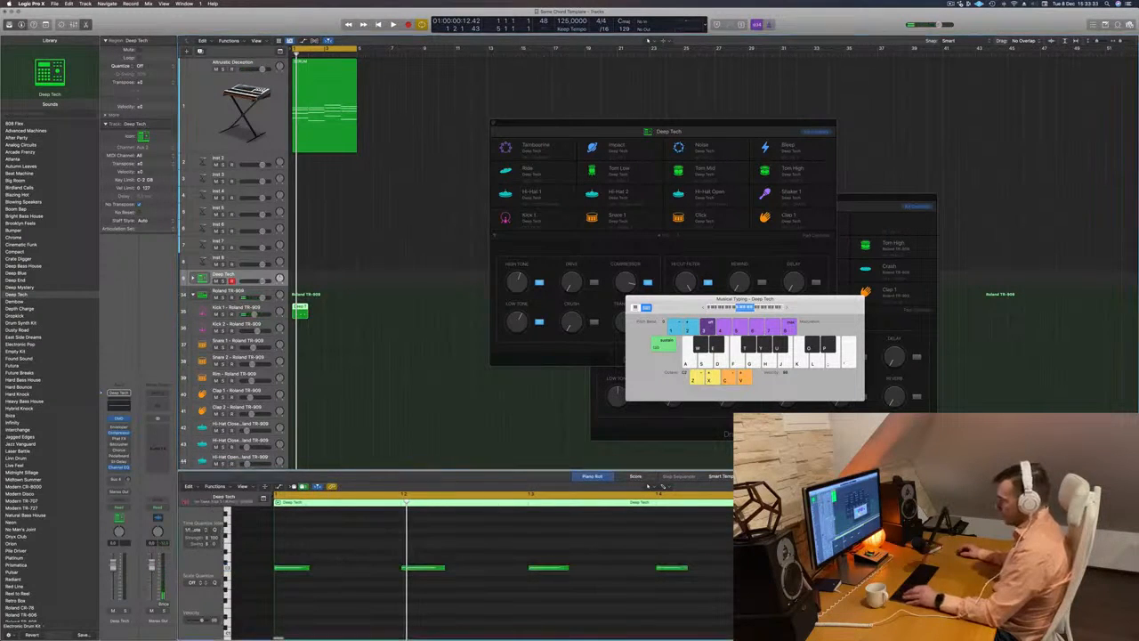
scroll(341, 559, up, 3)
key(space)
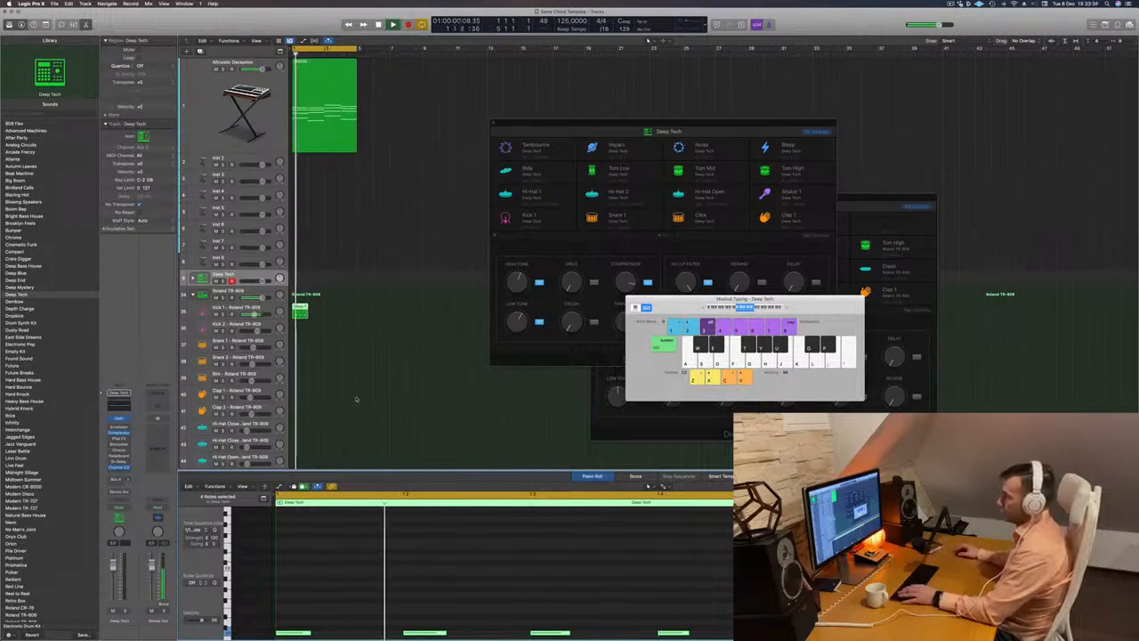
- Copy the one-bar kick region along the Kick 1 track to fill four bars, and play it back
scroll(358, 398, down, 2)
scroll(356, 396, down, 1)
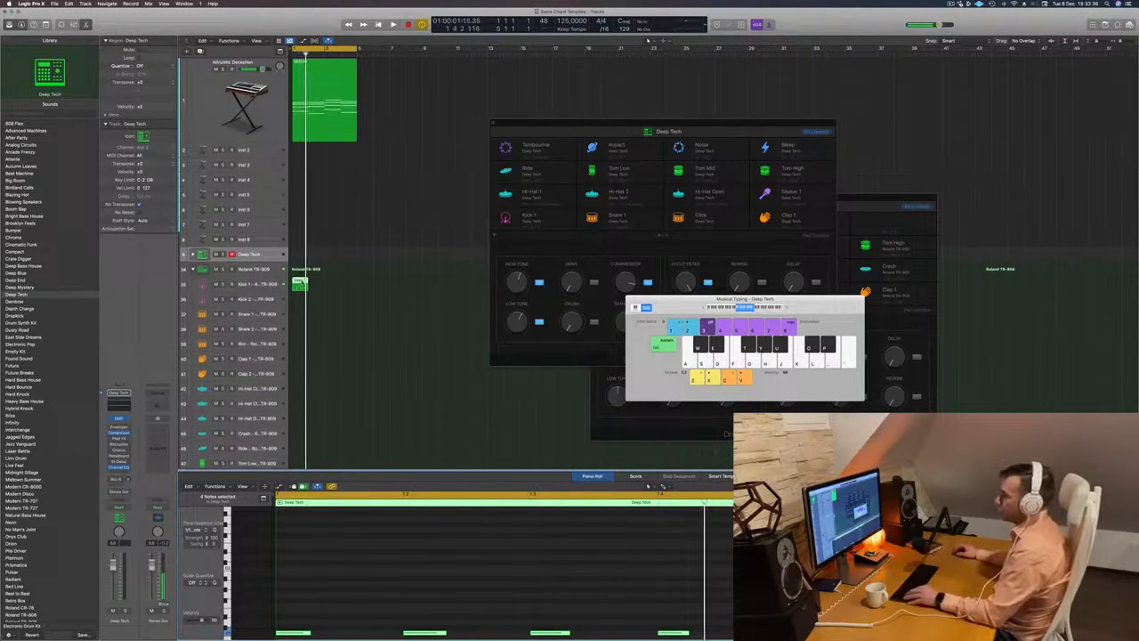
drag(300, 283, 330, 287)
shift+click(303, 280)
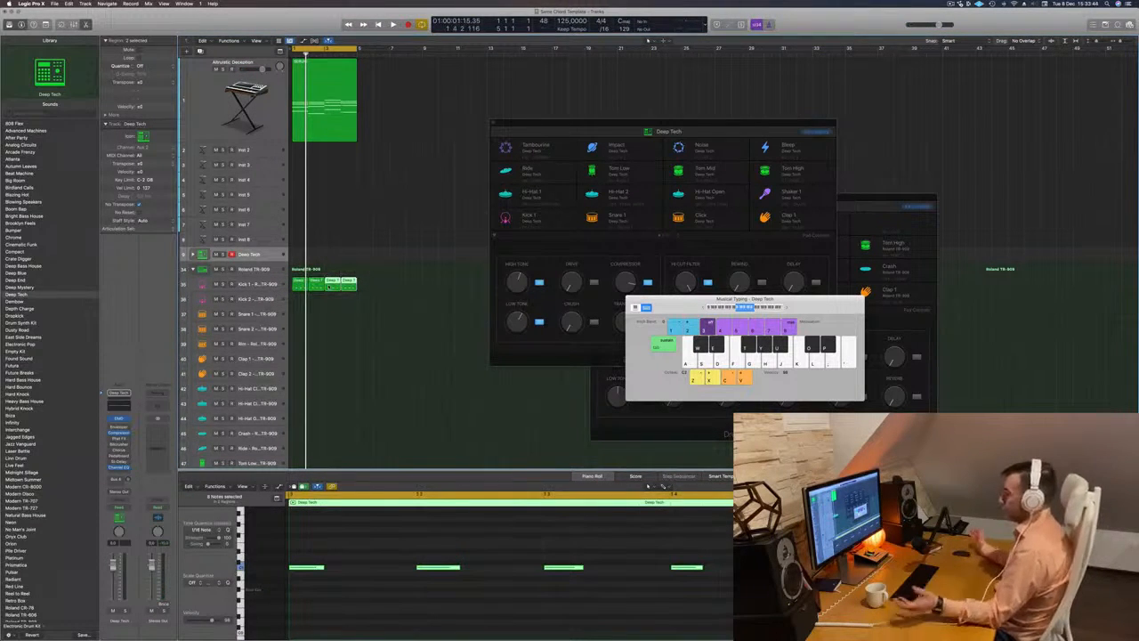
key(space)
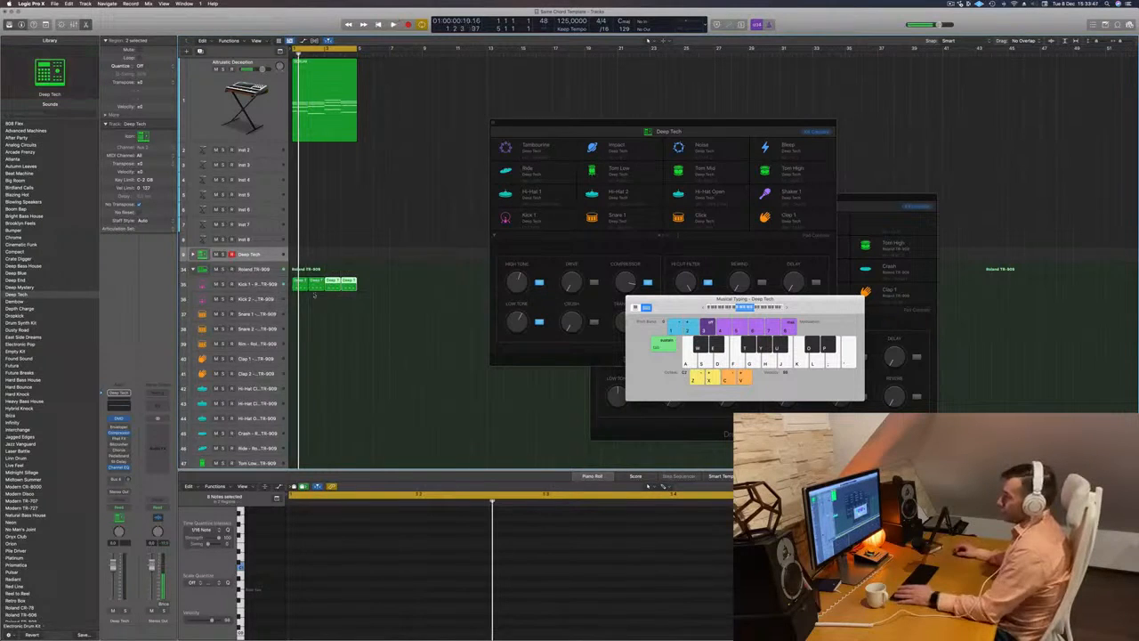
- Transpose the notes of all four Kick 1 regions down an octave and up a few semitones, and play them back
click(281, 287)
drag(380, 283, 303, 288)
key(super+a)
key(alt+shift+Down)
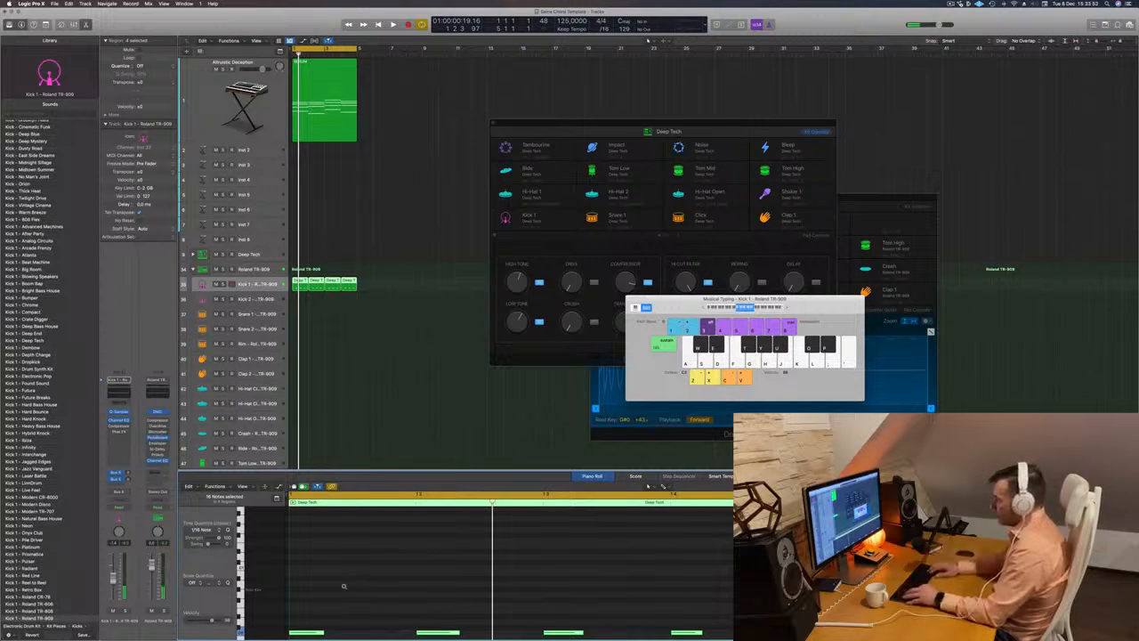
key(alt+Up)
key(alt+Up)
key(alt+Up)
key(alt+Up)
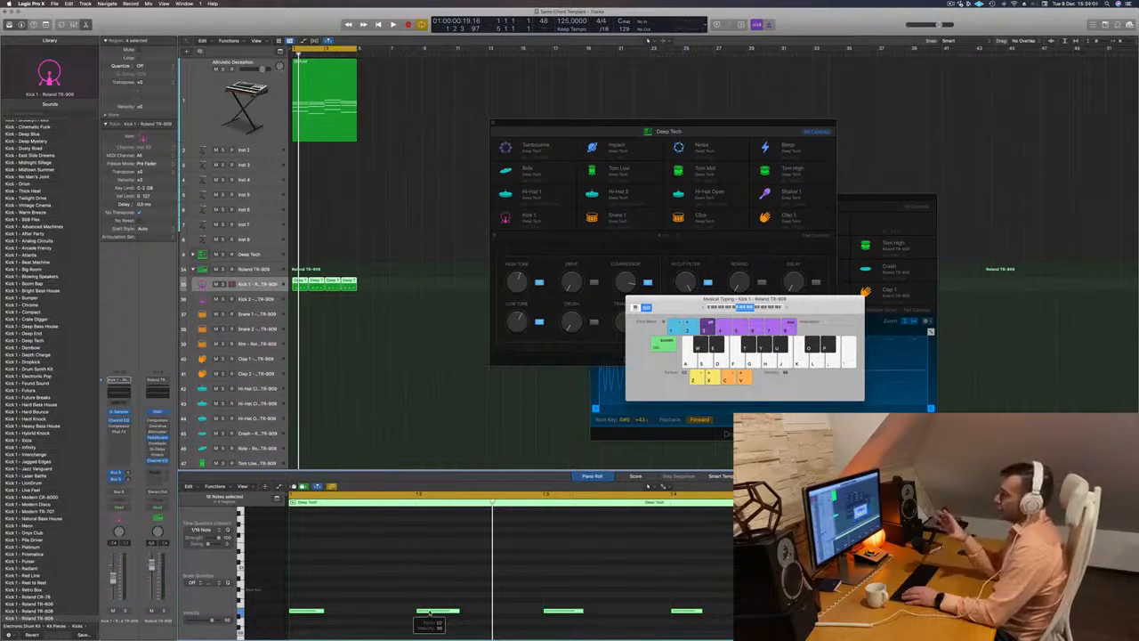
key(space)
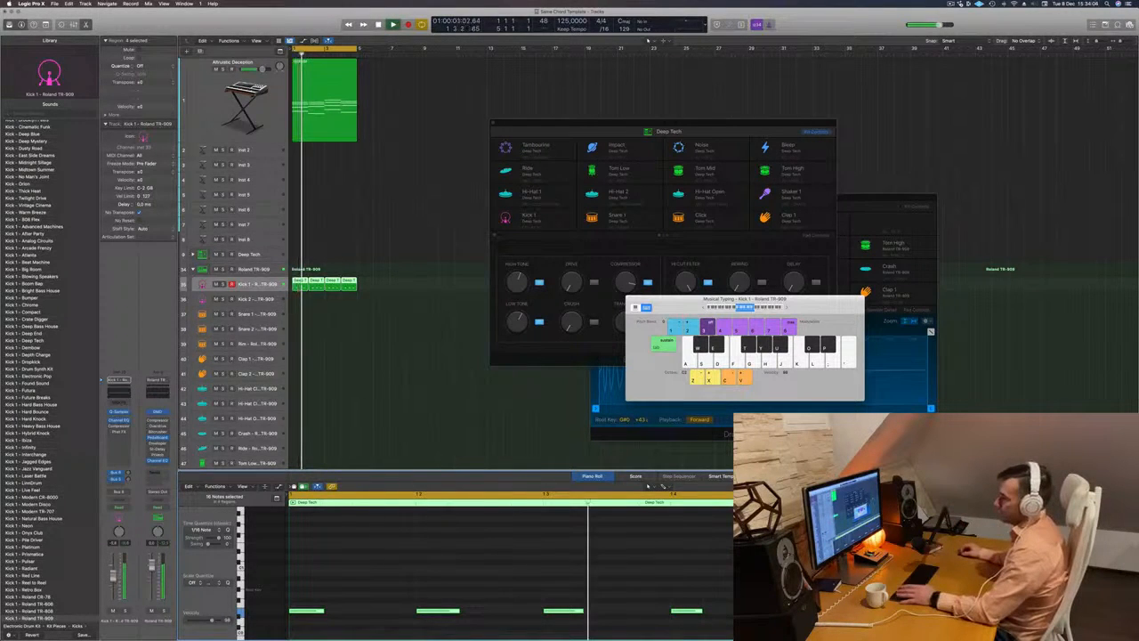
- Lower the Altruistic Deception track's volume during playback and open Kick 1's Quick Sampler clear of the tracks
click(236, 101)
key(space)
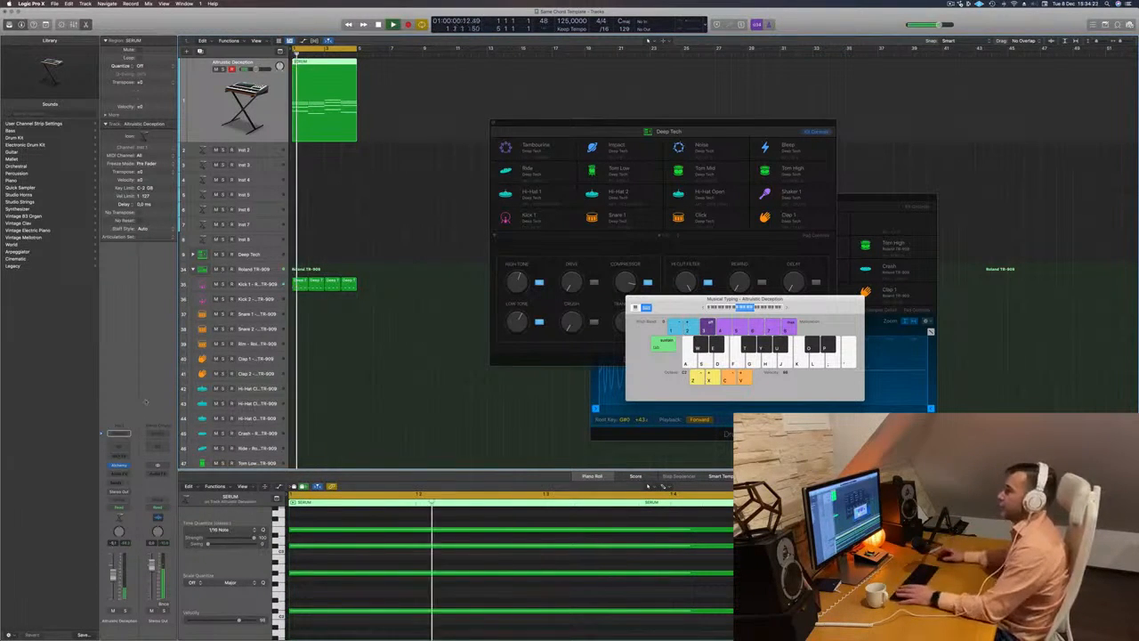
click(264, 283)
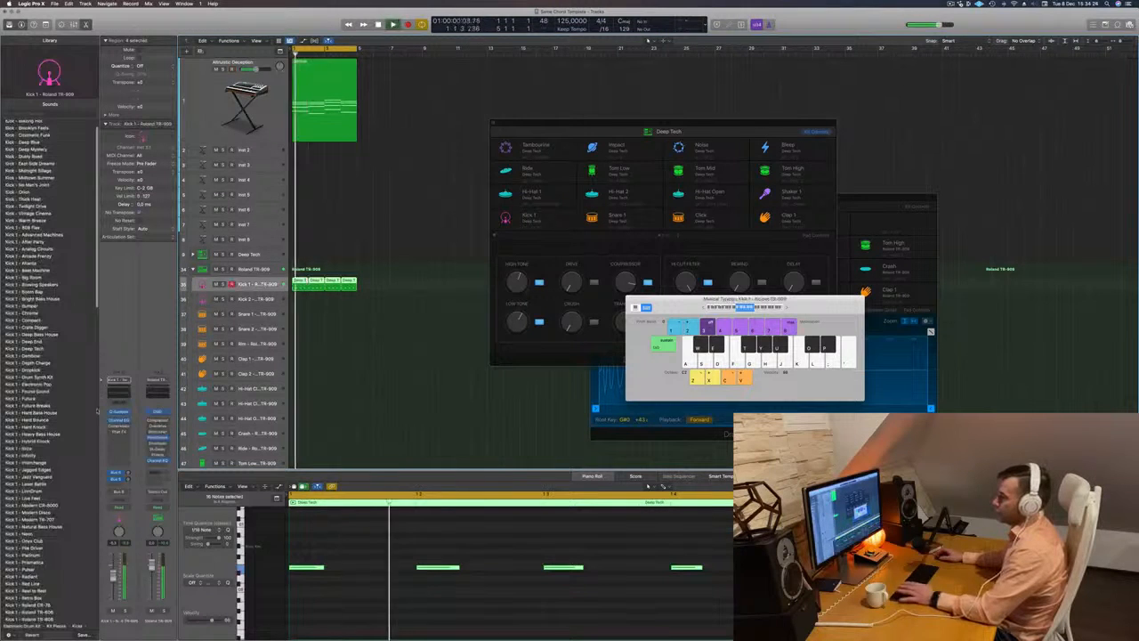
click(119, 412)
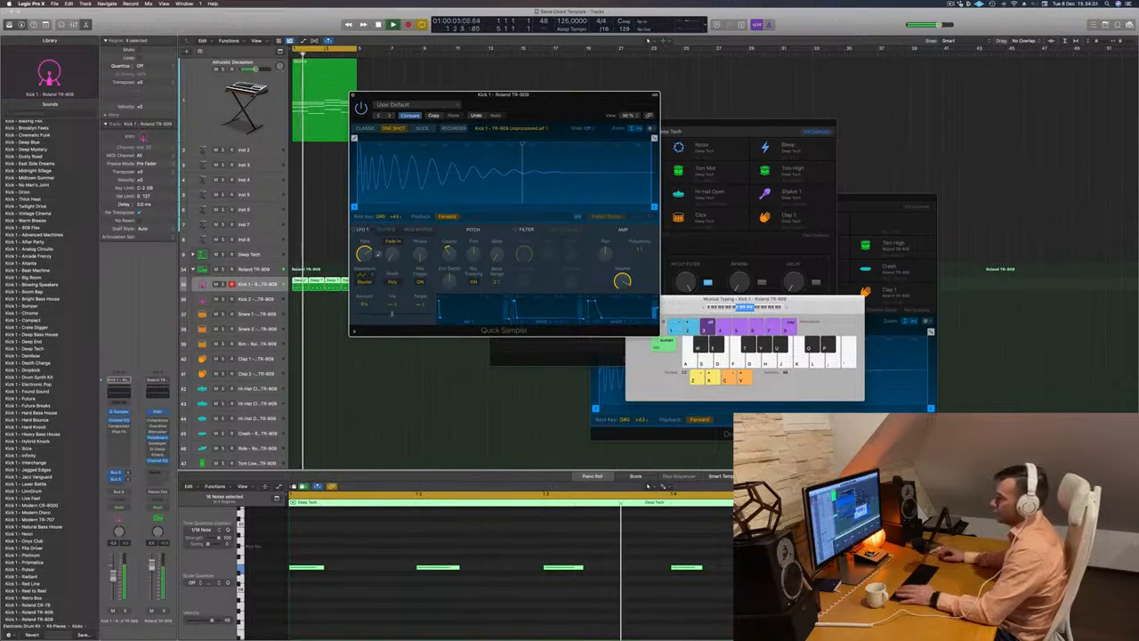
click(240, 96)
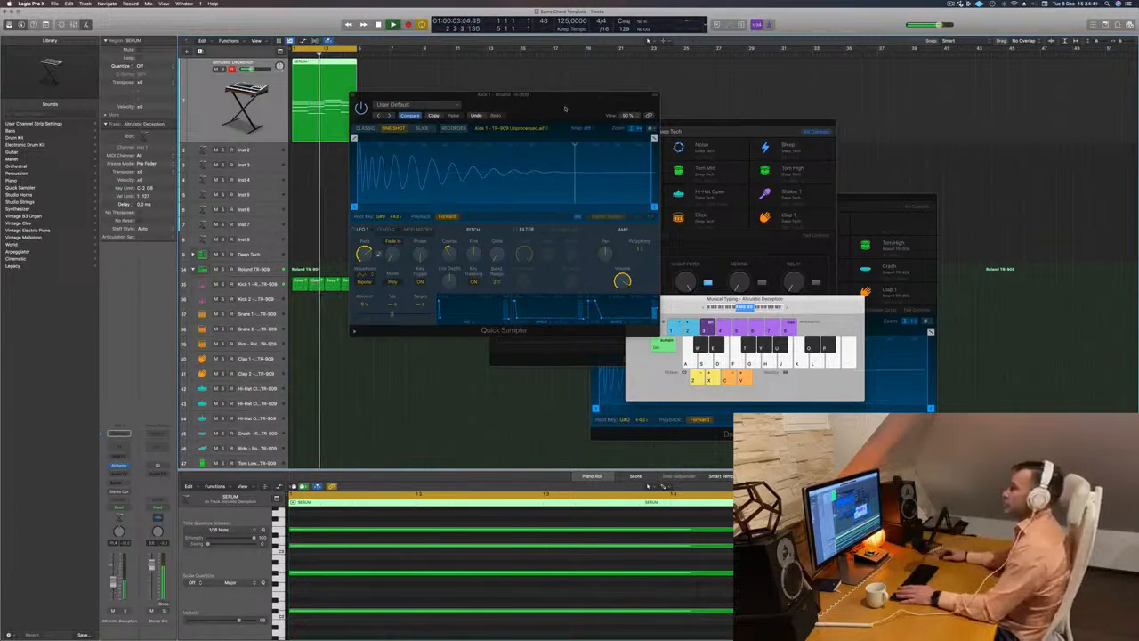
drag(578, 104, 717, 87)
drag(642, 77, 739, 59)
- Open the Compressor on the Kick 1 track, adjust its ratio during playback, and close it
click(256, 285)
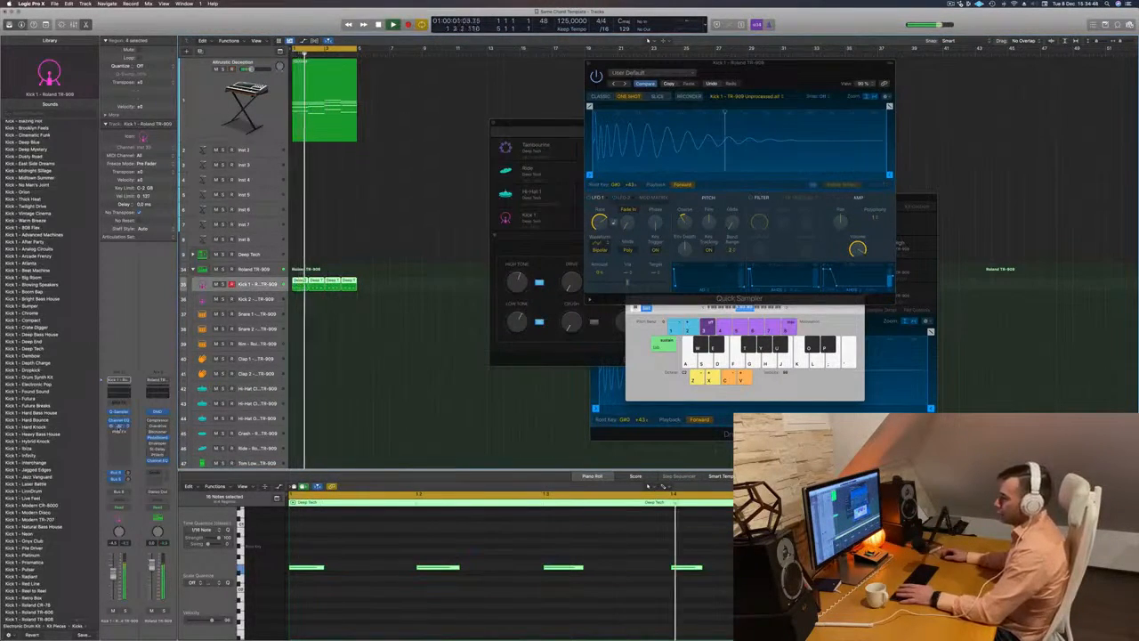
click(119, 427)
key(space)
key(space)
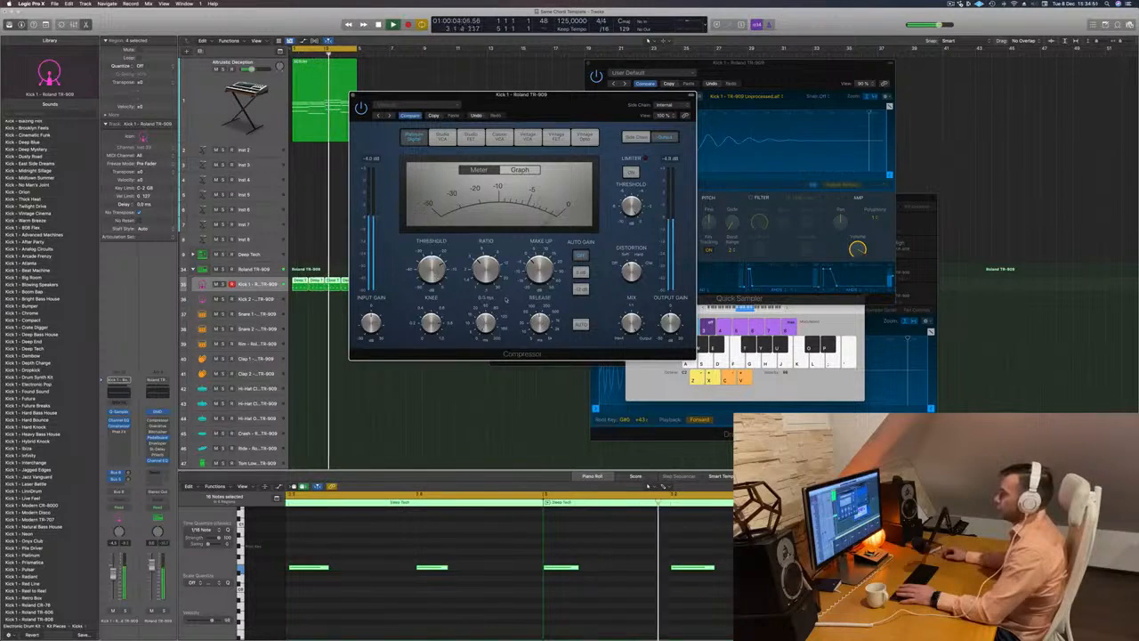
drag(483, 266, 511, 236)
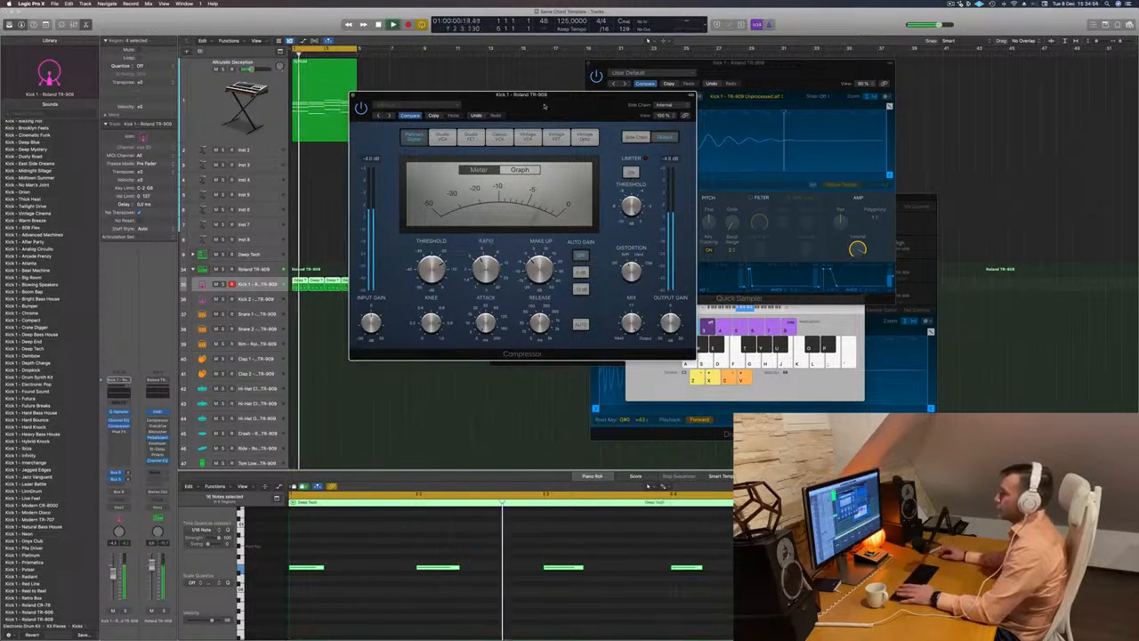
drag(551, 102, 521, 111)
click(323, 104)
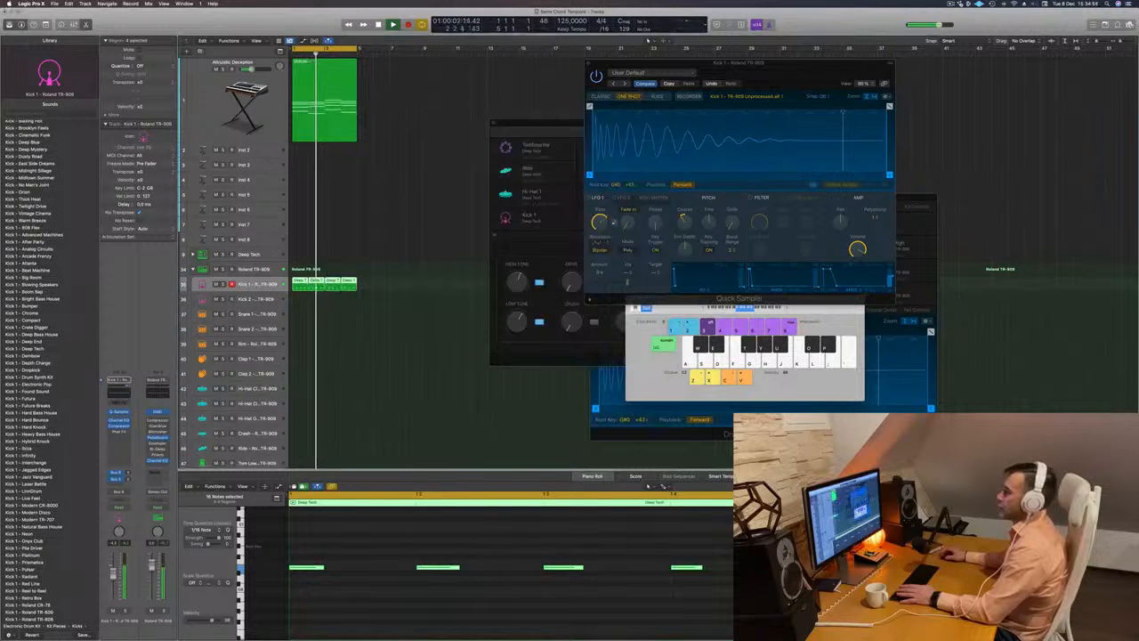
- Copy the first kick region to the start of the Snare 1 track and select the copy
scroll(374, 252, down, 1)
click(294, 265)
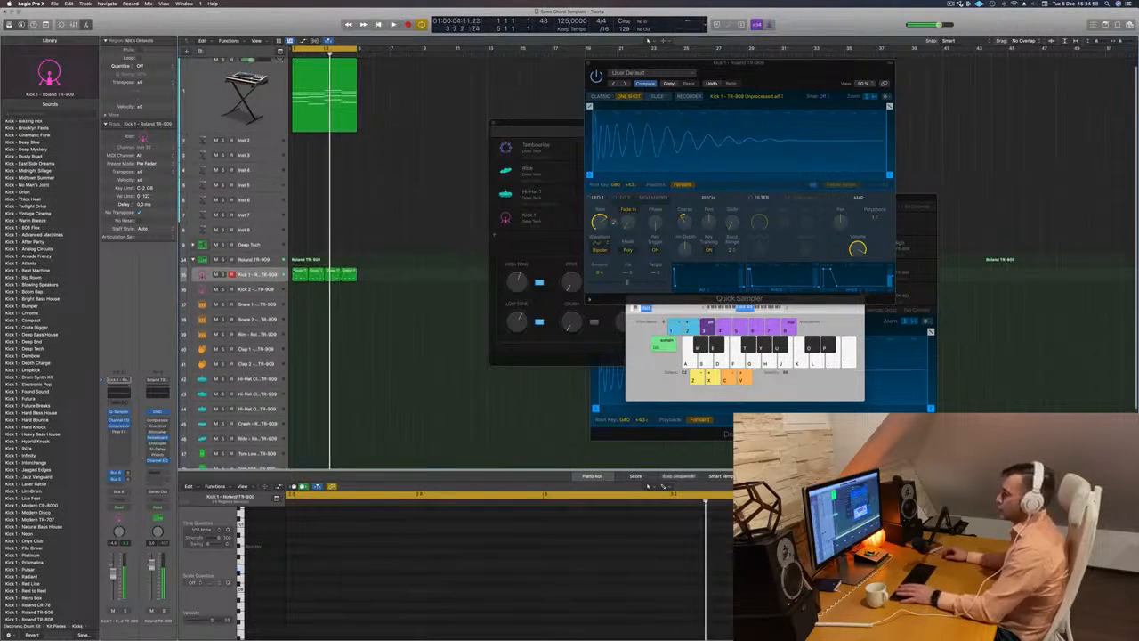
click(297, 275)
drag(291, 299, 314, 307)
click(392, 336)
key(BackSpace)
click(303, 306)
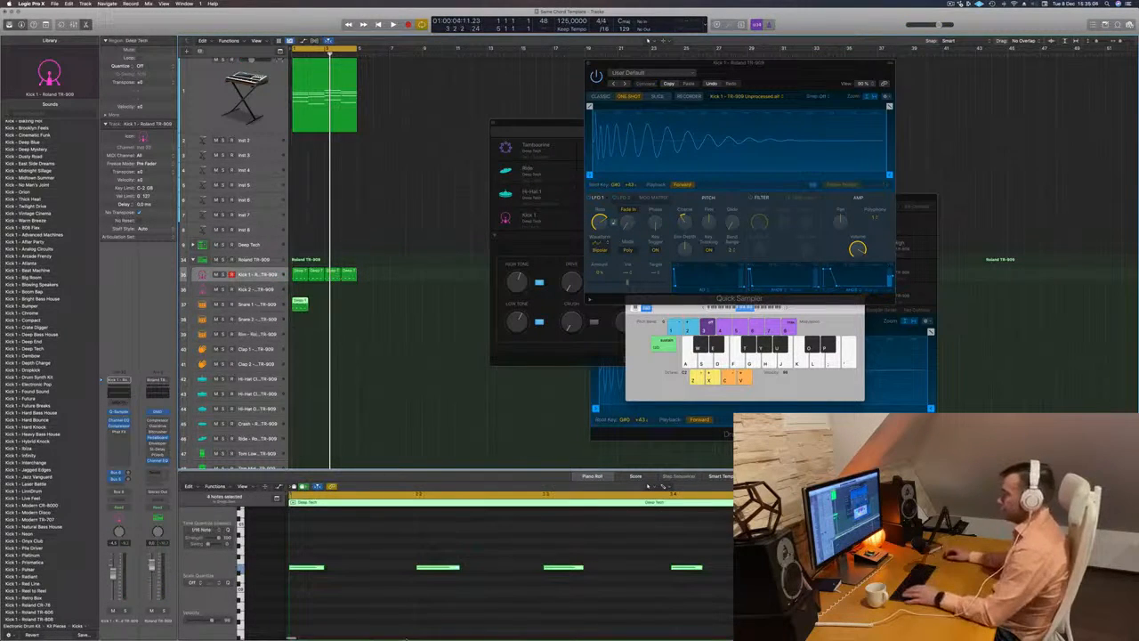
- Delete the notes on beats 1 and 3 of the Snare 1 region, keeping those on beats 2 and 4
click(312, 567)
drag(516, 550, 630, 614)
key(BackSpace)
drag(408, 549, 753, 637)
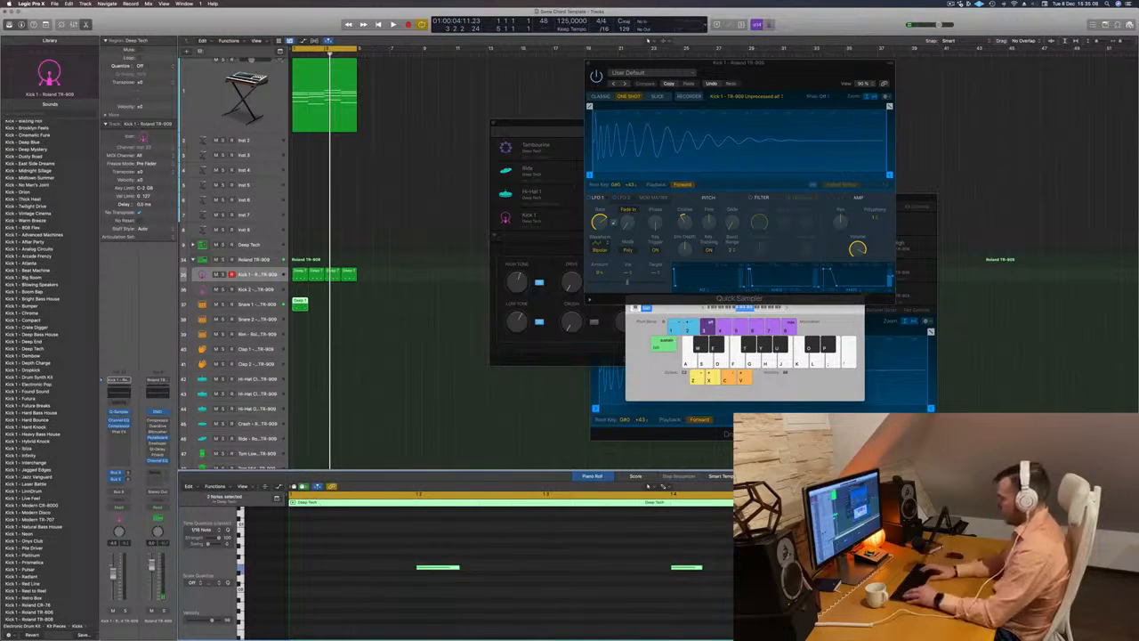
key(BackSpace)
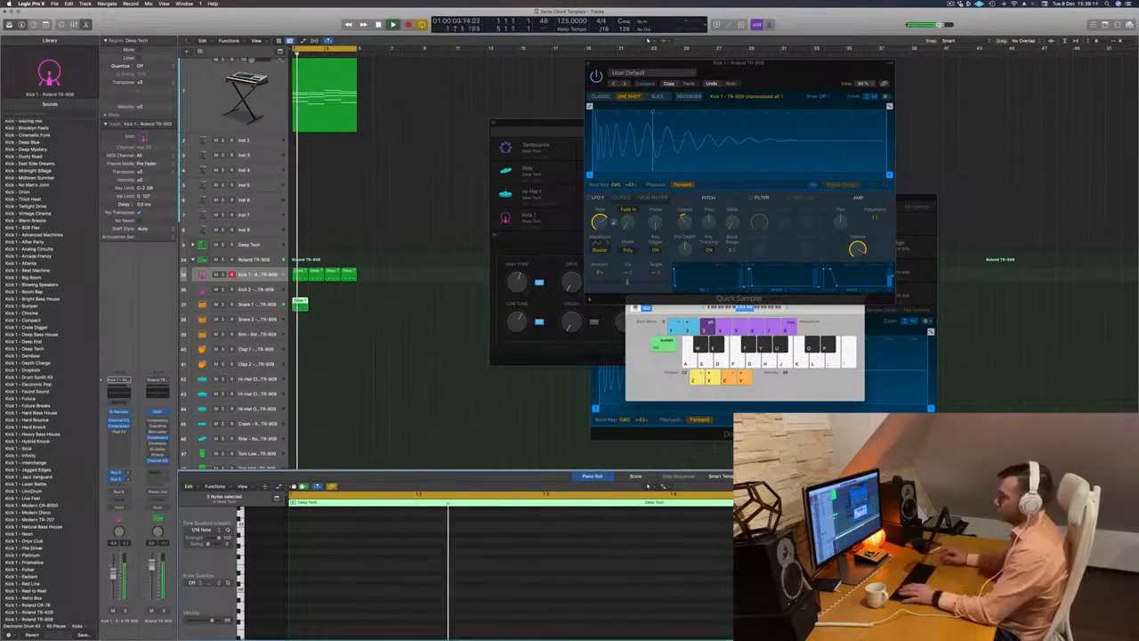
- Copy the one-bar snare region along the Snare 1 track to fill four bars, and play the beat
drag(301, 301, 332, 307)
shift+click(300, 305)
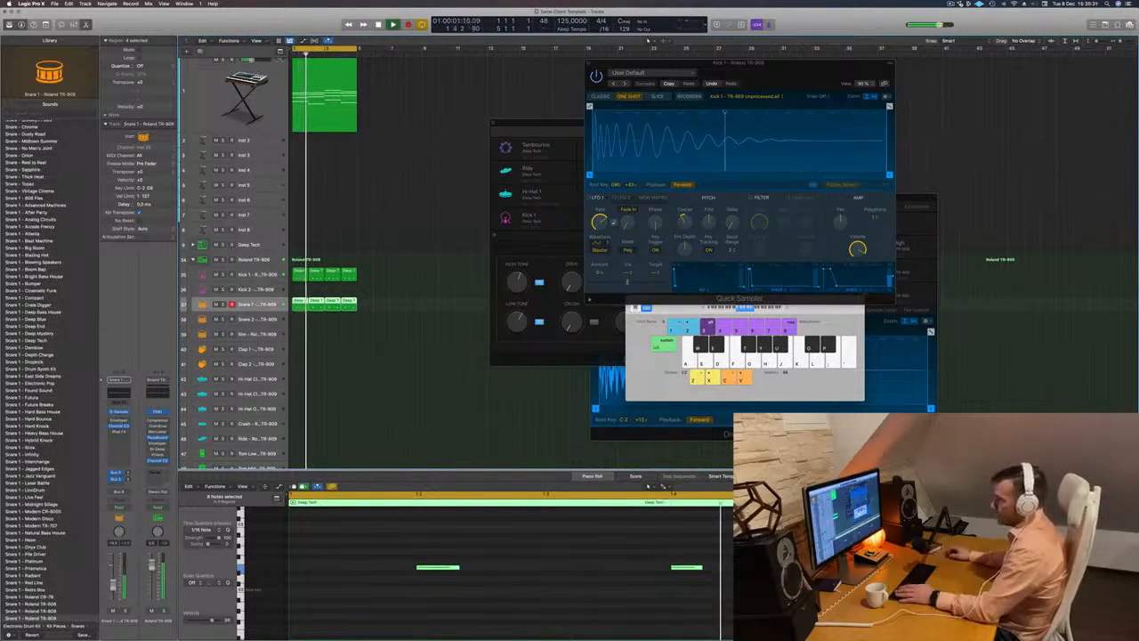
scroll(379, 374, down, 3)
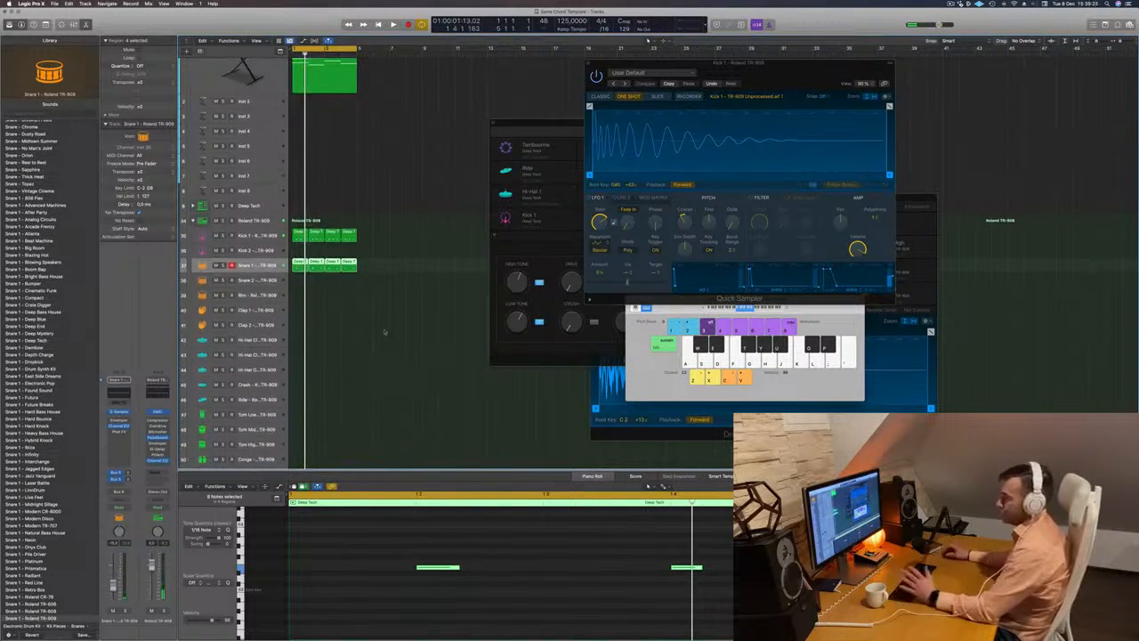
- Copy the first kick region to the first closed hi-hat track and shift its notes half a beat onto the offbeats
click(299, 235)
drag(298, 235, 299, 341)
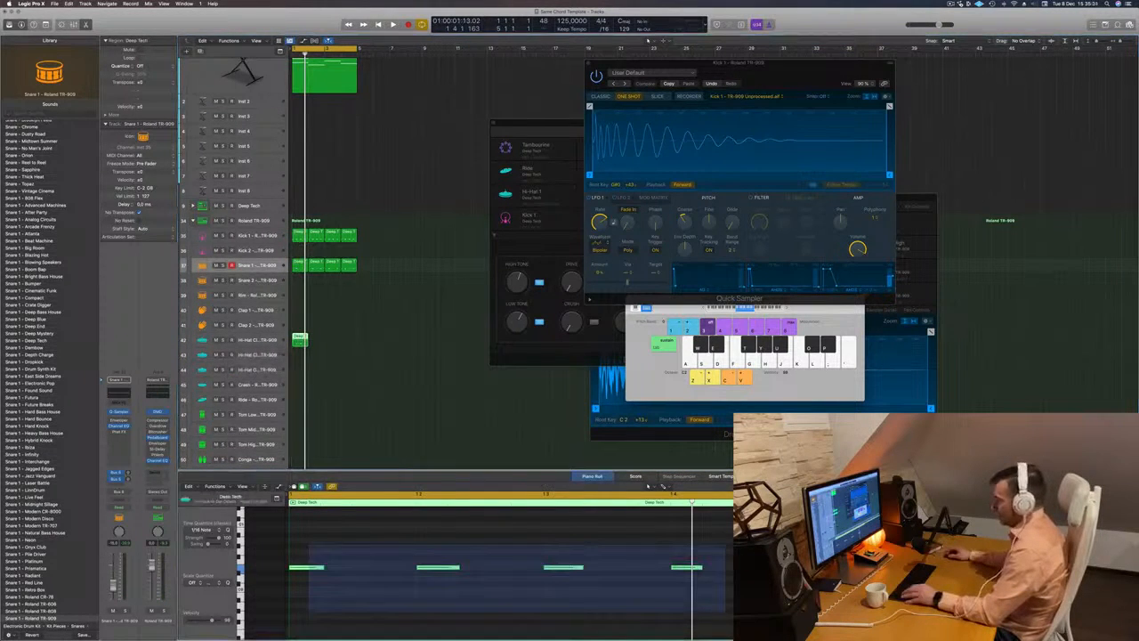
key(alt+Right)
key(alt+Right)
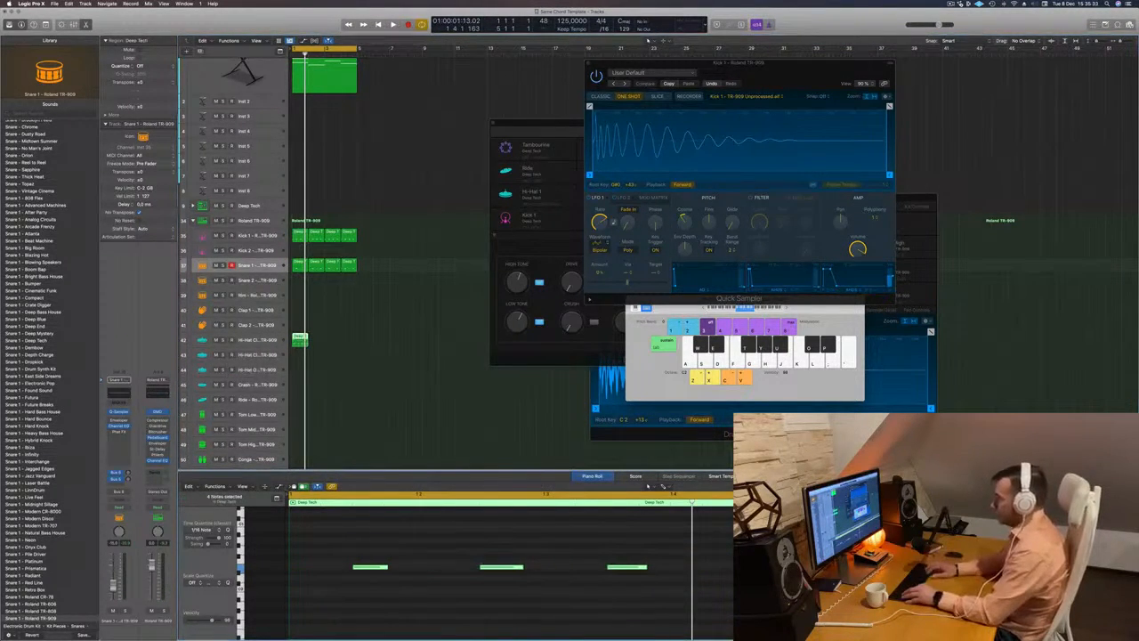
- Transpose the closed hi-hat notes up an octave and play the beat briefly
key(alt+Up)
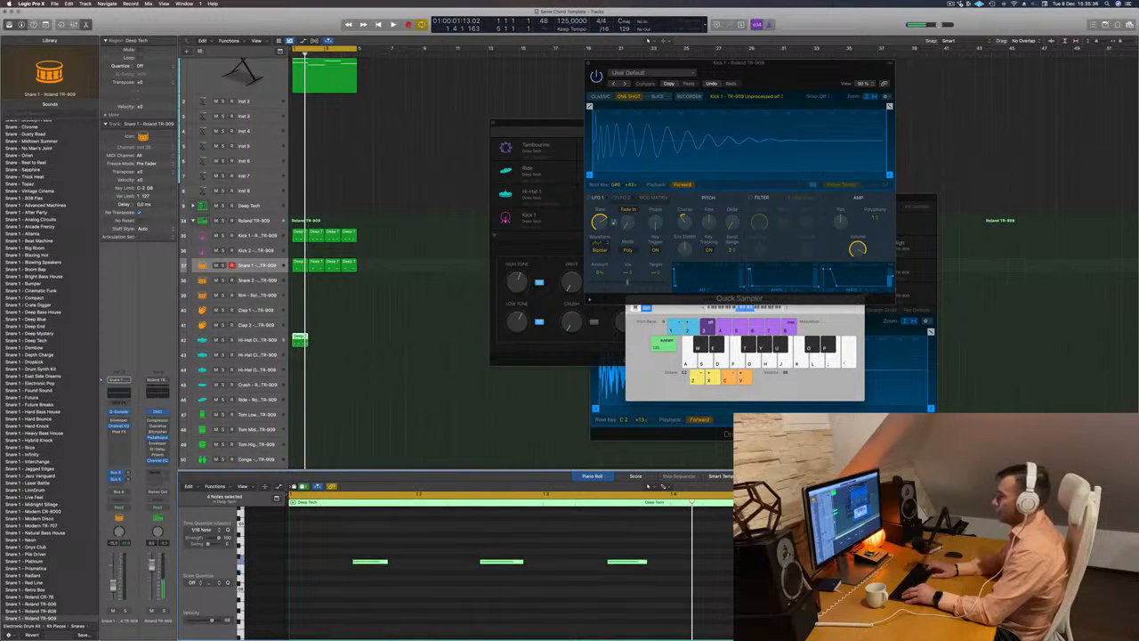
key(alt+Down)
key(alt+shift+Up)
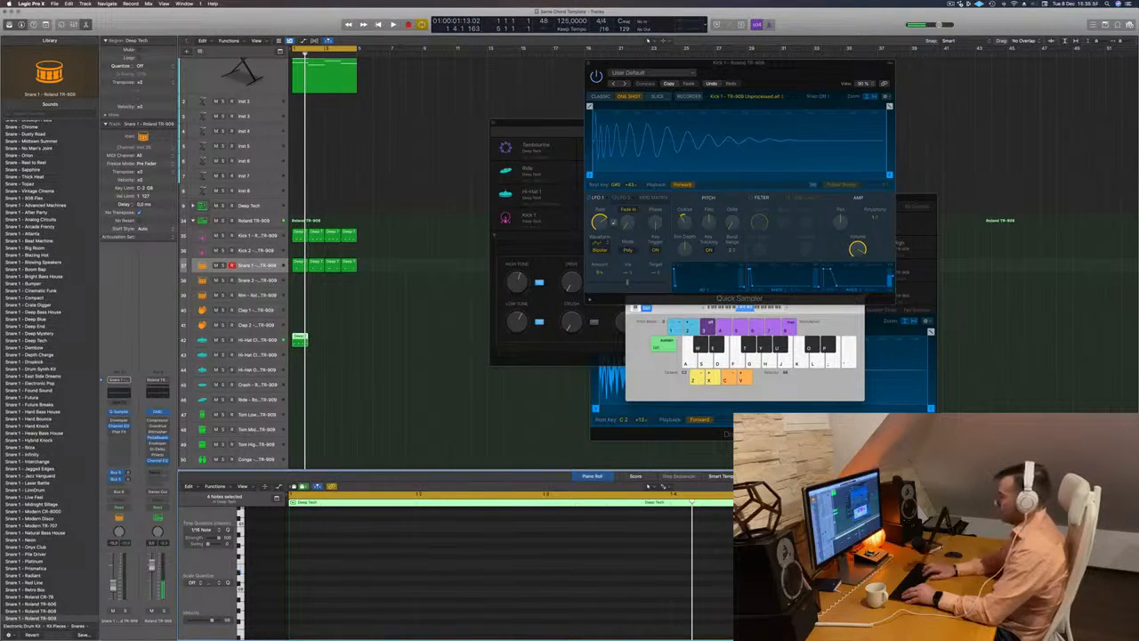
key(space)
- Move the hi-hat region down to the open hi-hat track, play it, and transpose all its notes
key(space)
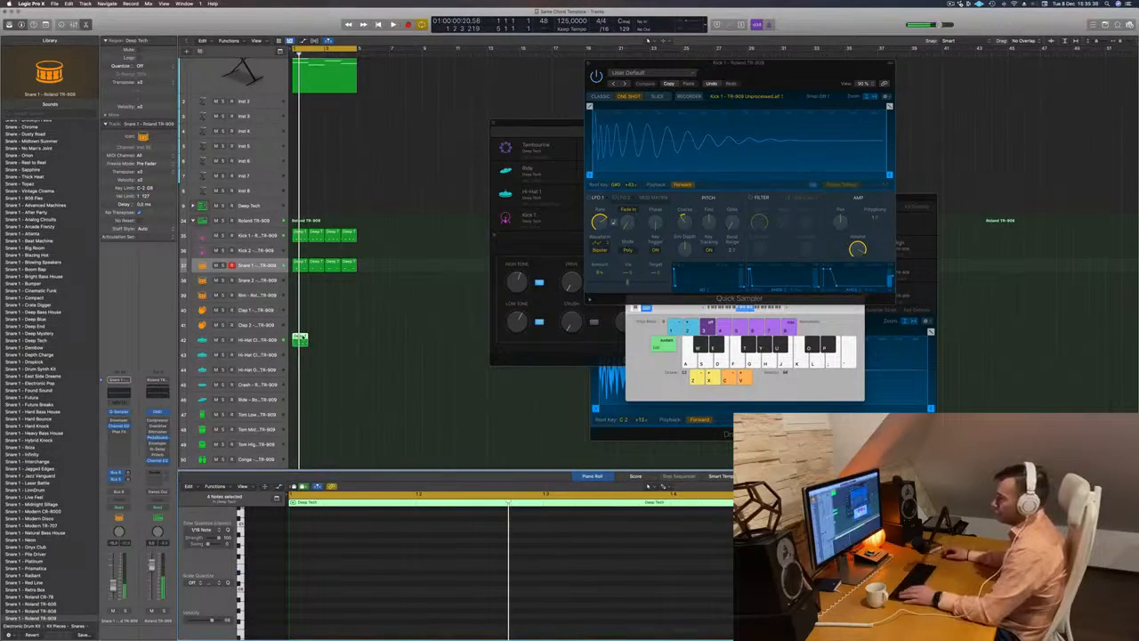
drag(301, 338, 302, 353)
key(space)
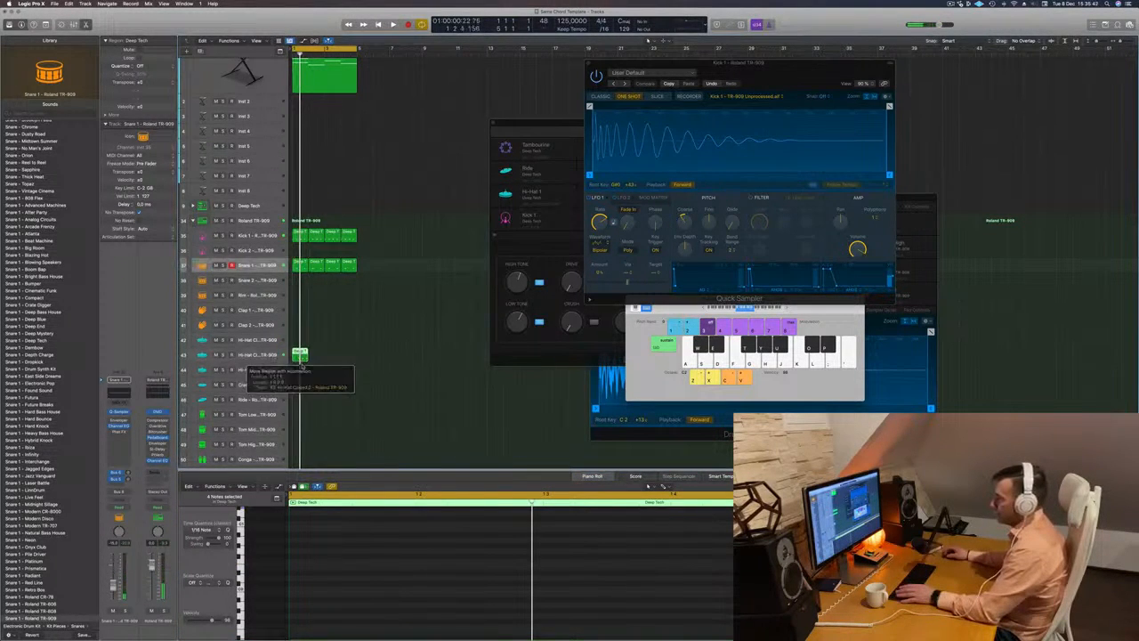
drag(302, 355, 304, 369)
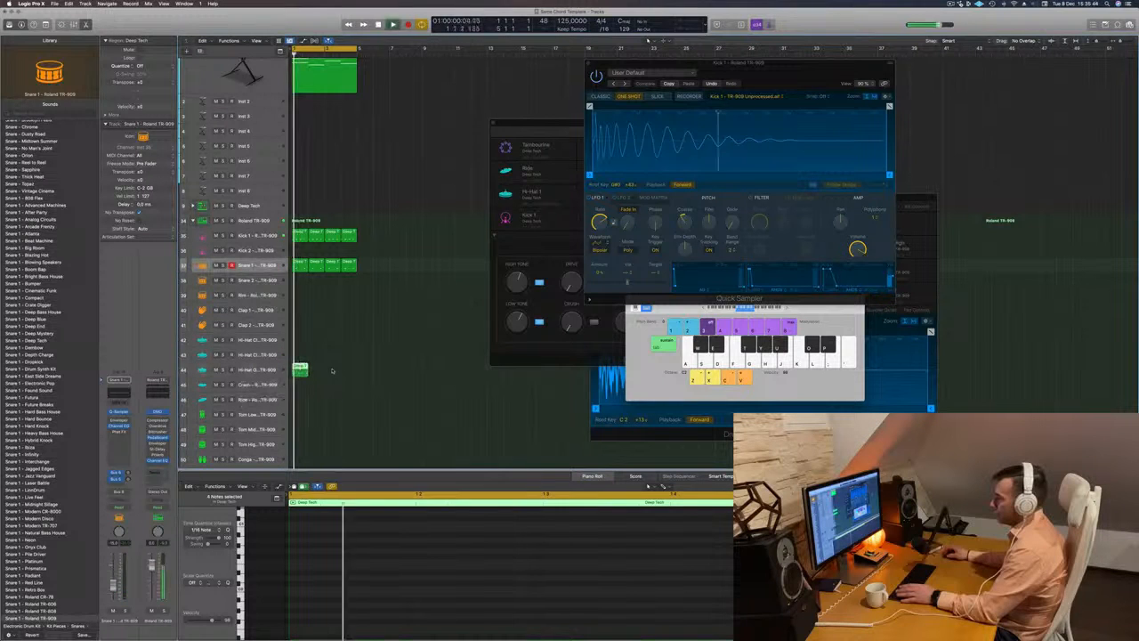
scroll(345, 546, up, 1)
click(383, 548)
key(super+a)
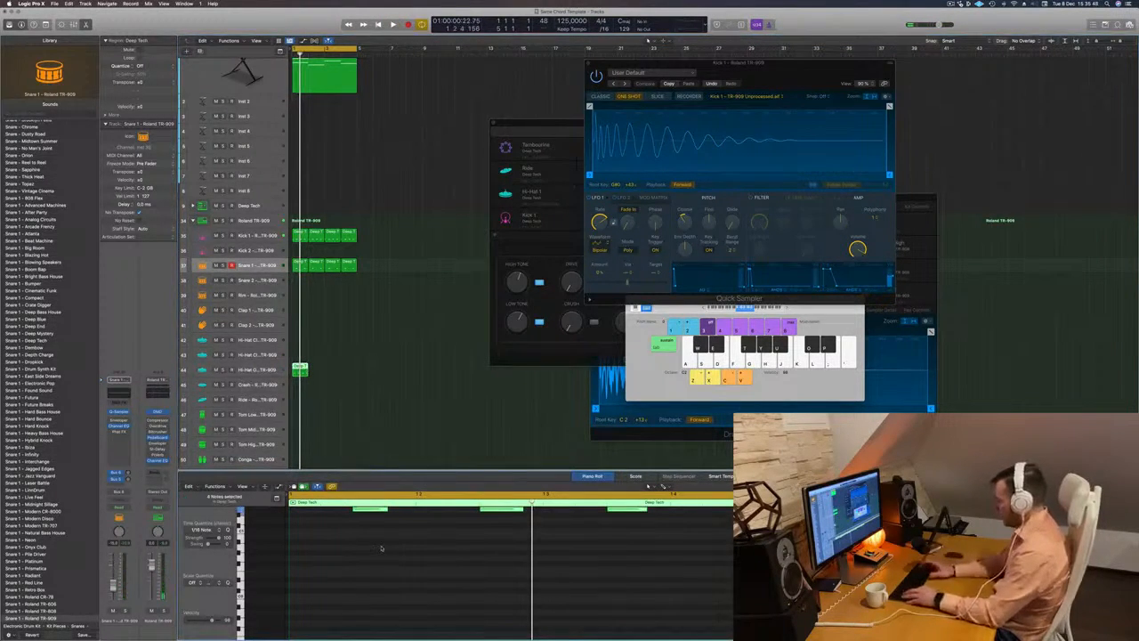
key(Delete)
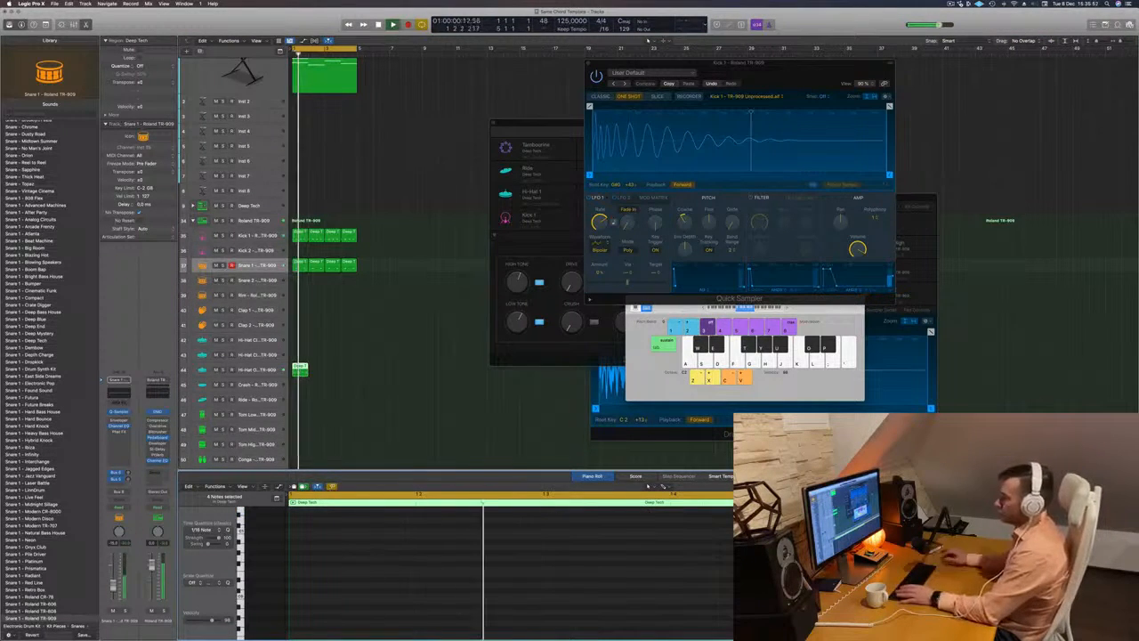
- Copy the one-bar open hi-hat region along its track to fill four bars, play the beat, and select the open hi-hat track
drag(300, 368, 329, 365)
shift+click(297, 370)
key(space)
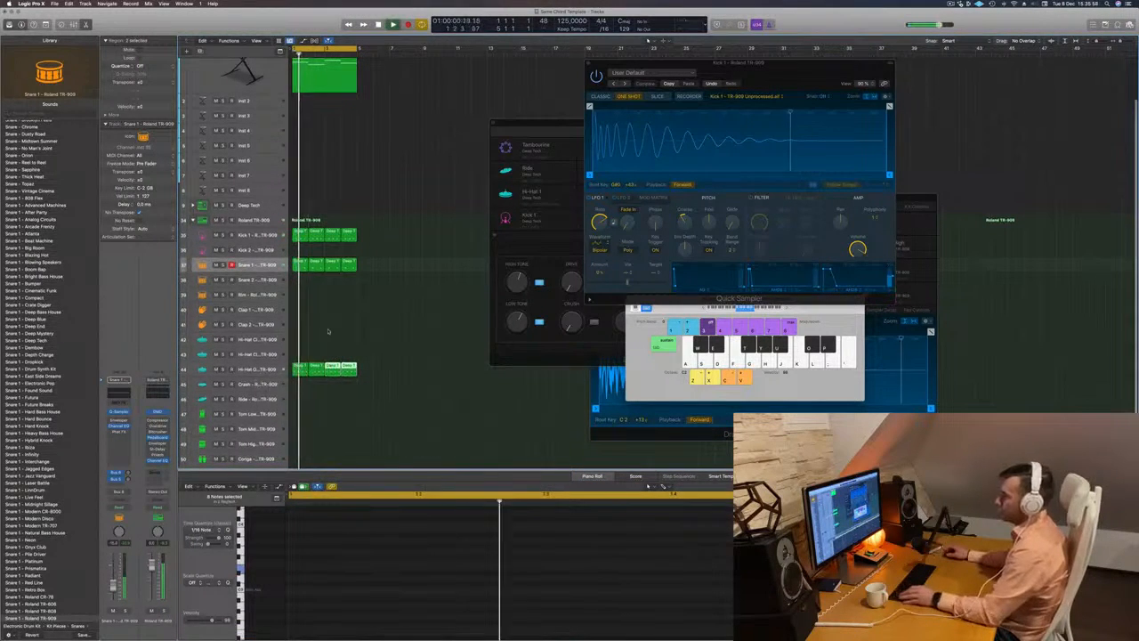
click(249, 371)
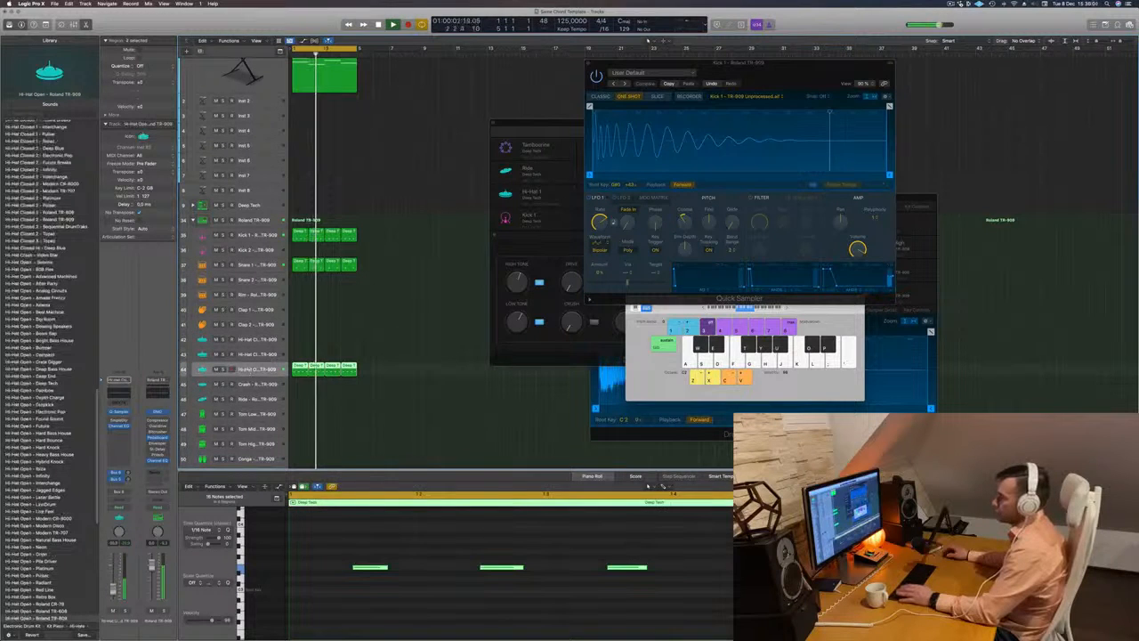
scroll(425, 346, down, 1)
scroll(410, 350, down, 1)
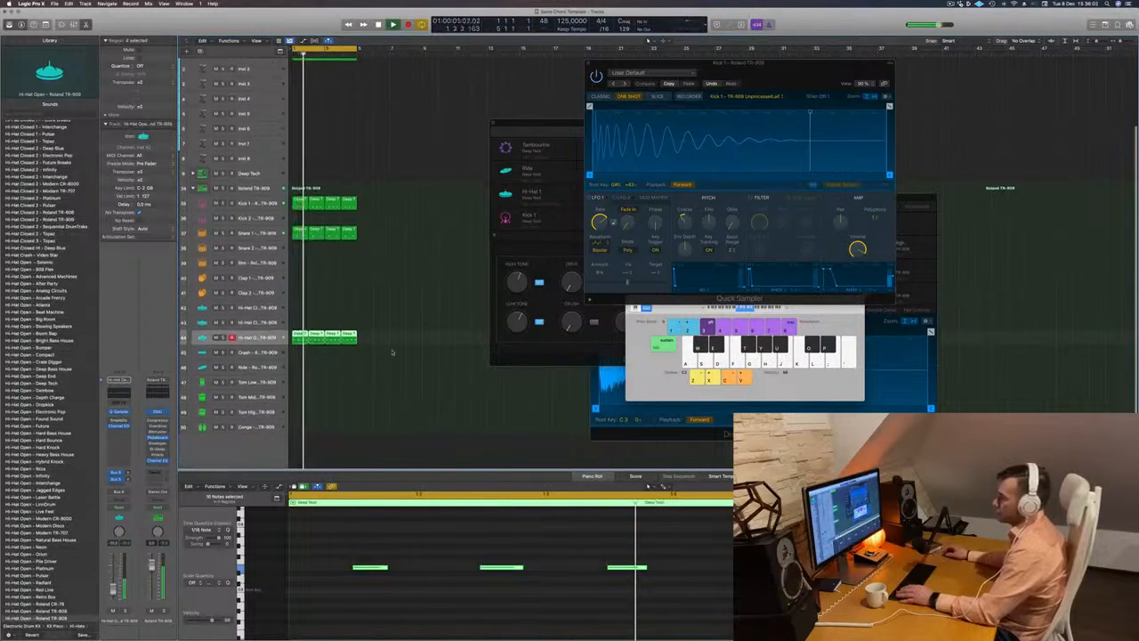
click(344, 309)
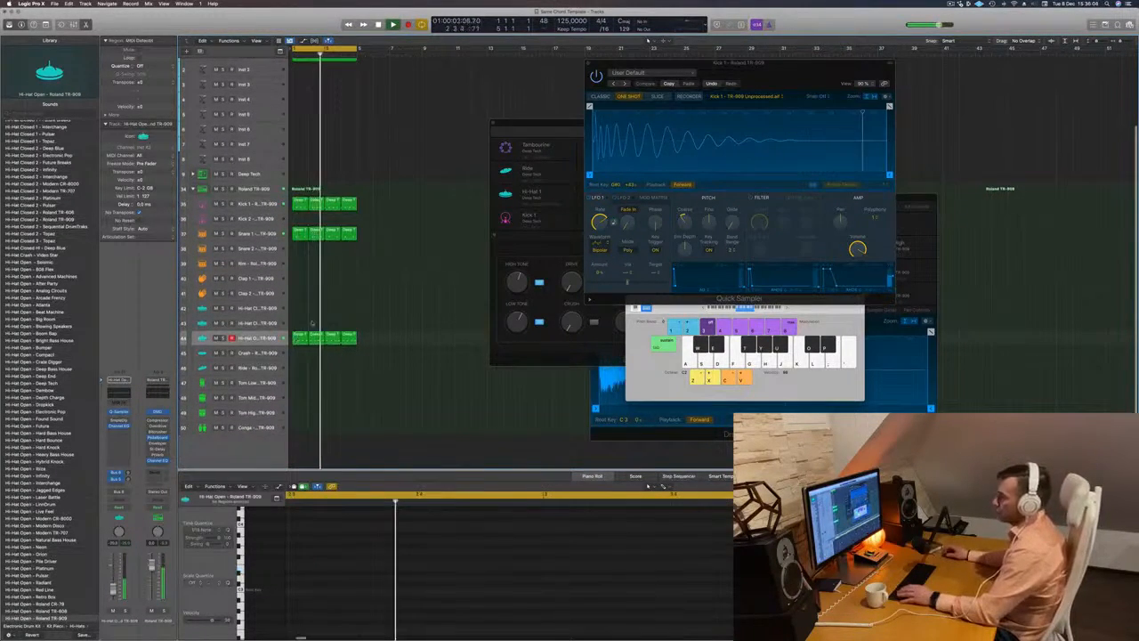
- Stop playback and copy the first Snare 1 region to the start of the low tom track
click(300, 233)
key(space)
drag(301, 233, 300, 383)
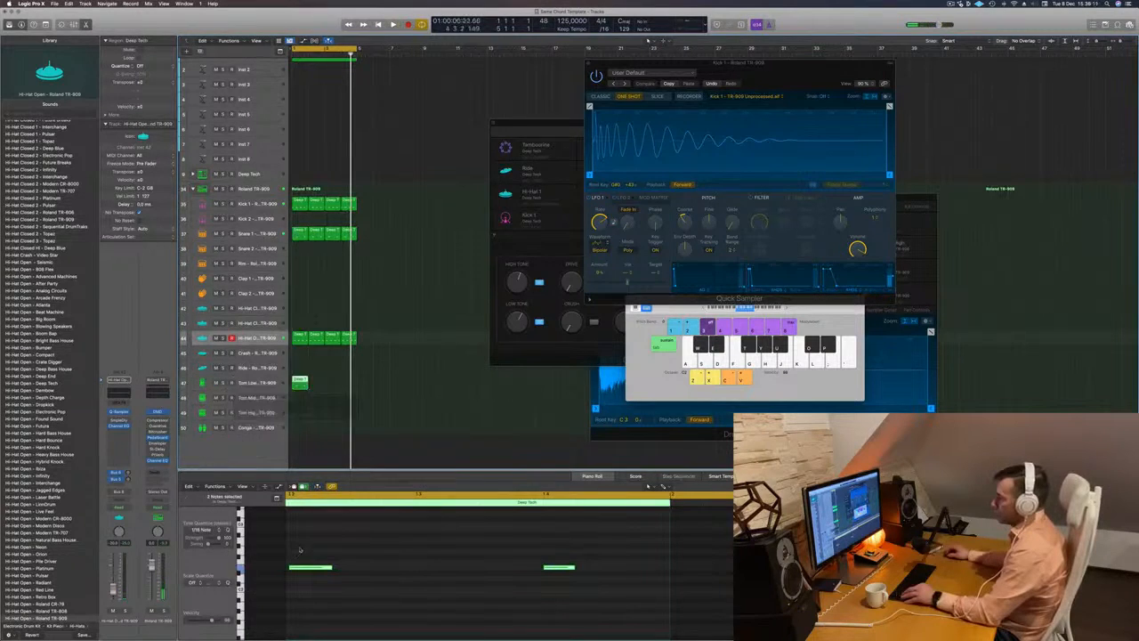
- Move the first low tom note a sixteenth earlier and the second half a beat past beat 4, and transpose both notes
scroll(413, 551, left, 3)
scroll(413, 551, up, 4)
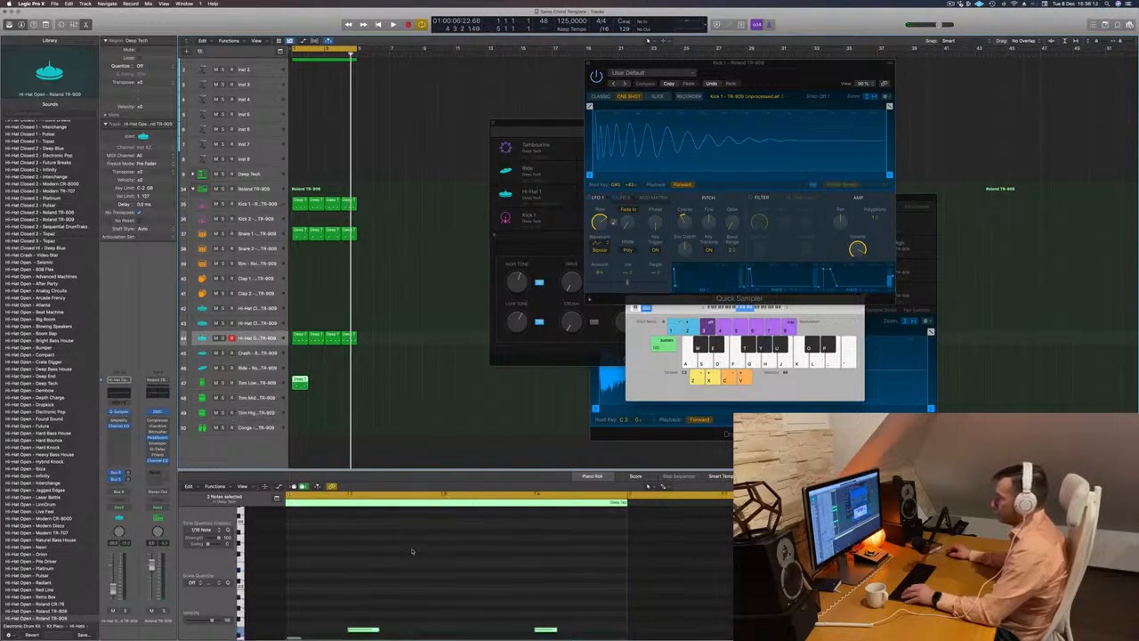
scroll(414, 550, down, 5)
drag(416, 544, 363, 574)
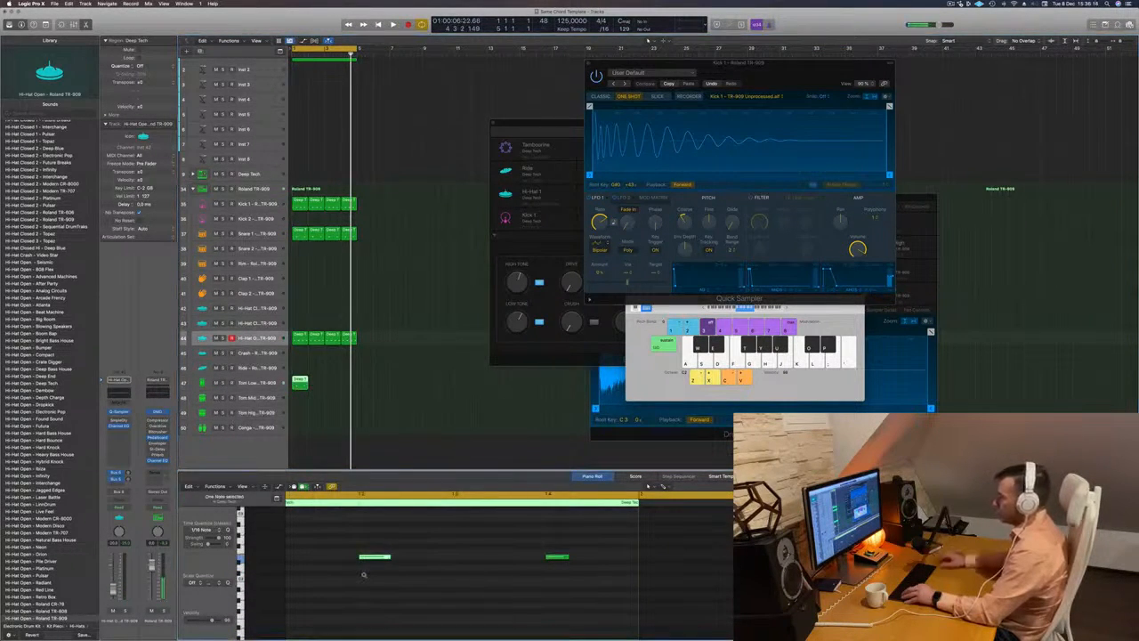
drag(487, 542, 595, 570)
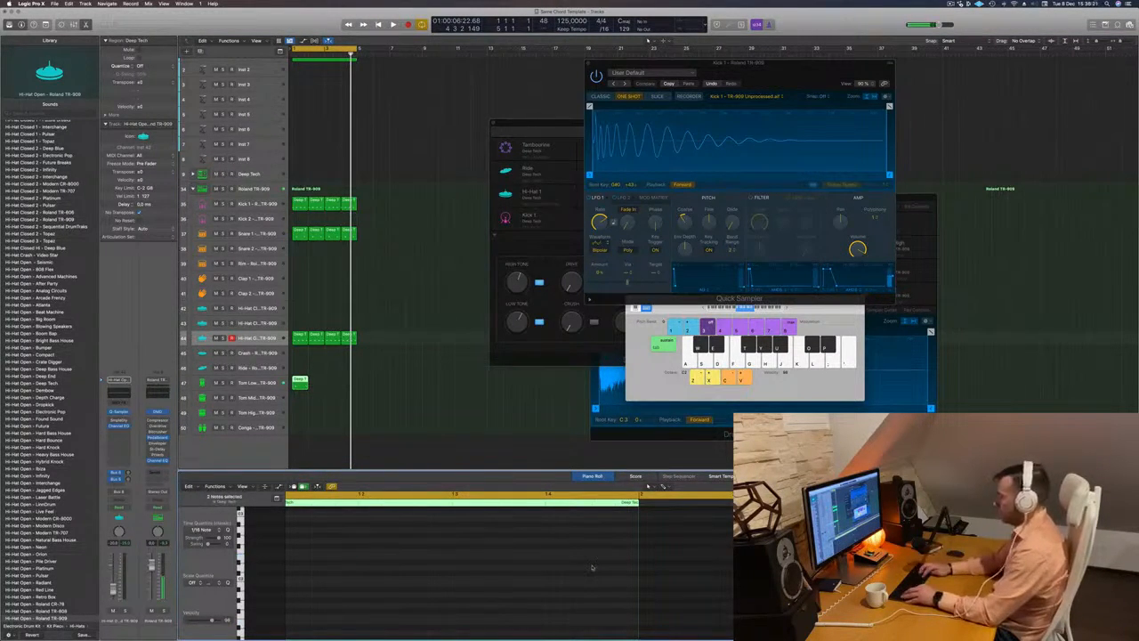
- Move the first low tom note to the bar's second sixteenth during playback, and copy the region to fill four bars
key(space)
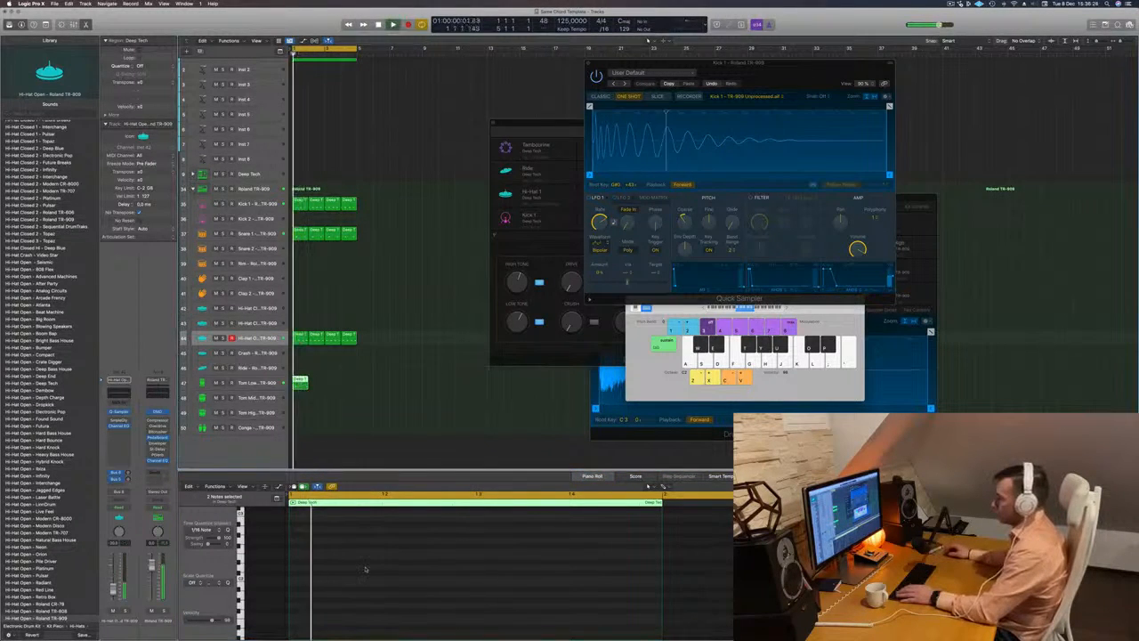
scroll(366, 568, down, 5)
scroll(394, 573, up, 1)
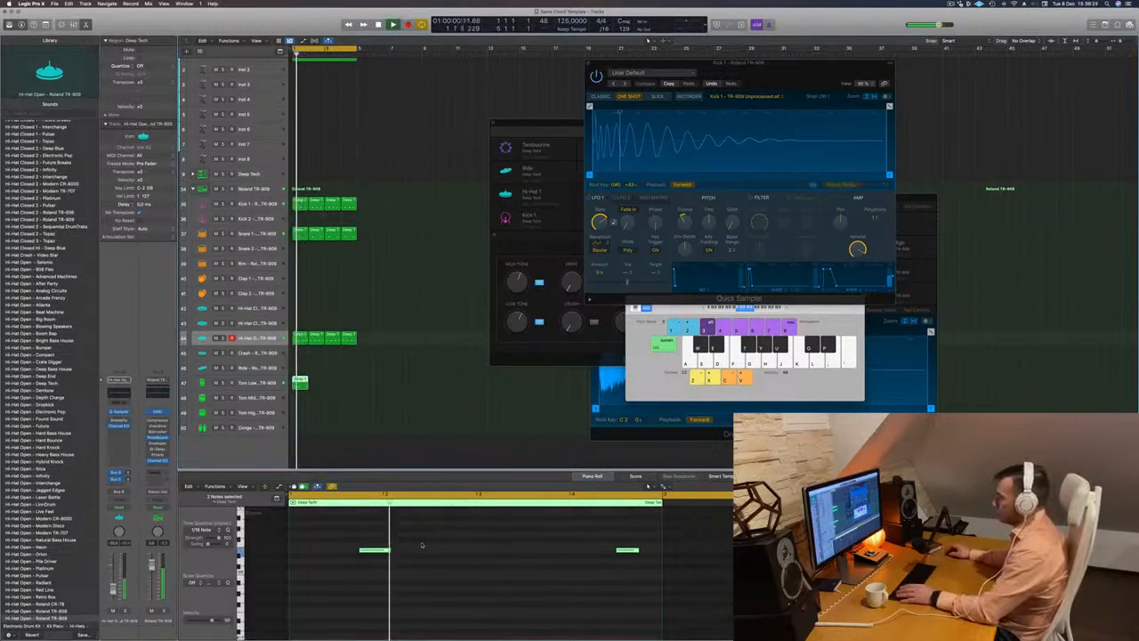
drag(374, 550, 327, 550)
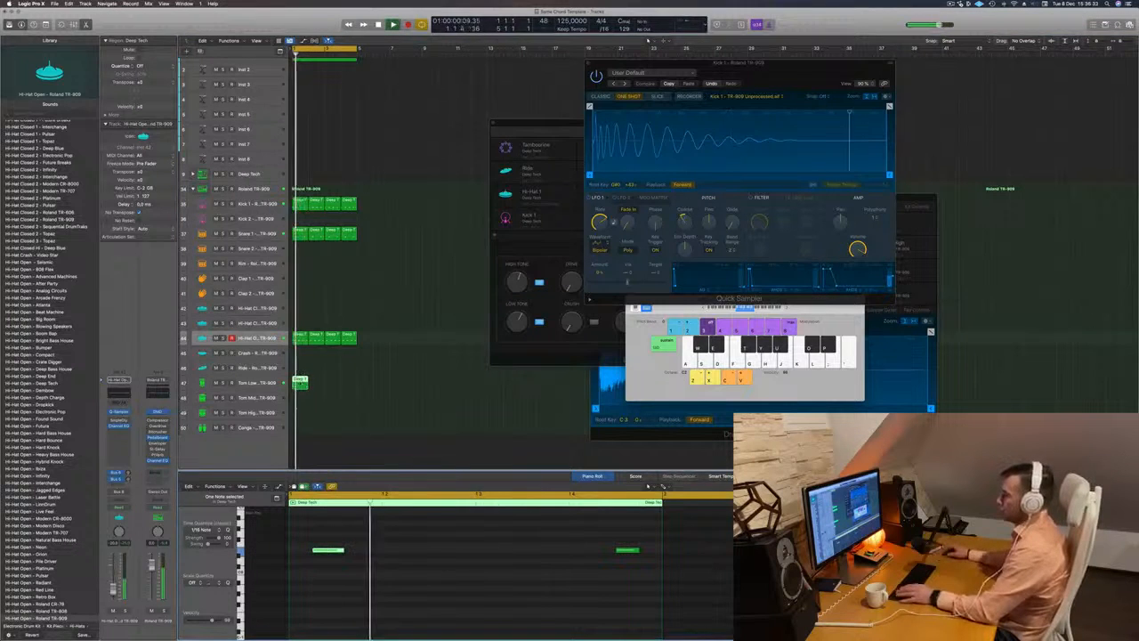
drag(302, 384, 344, 385)
shift+click(303, 382)
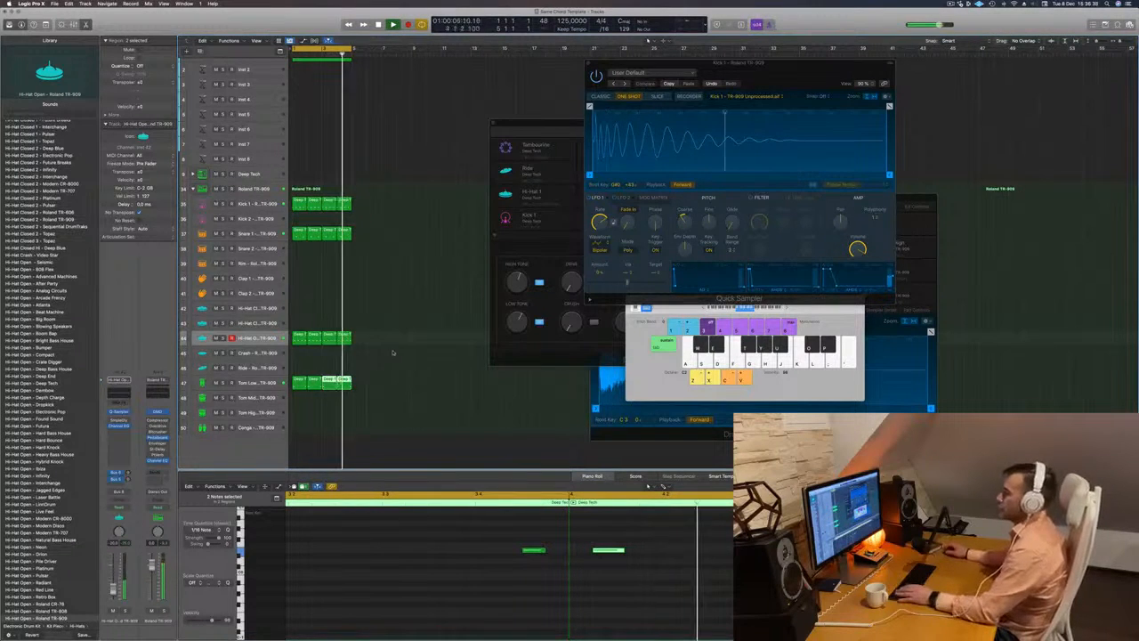
- Open the chord track's Alchemy instrument, move its window aside, and raise the chord track's volume
key(super+Up)
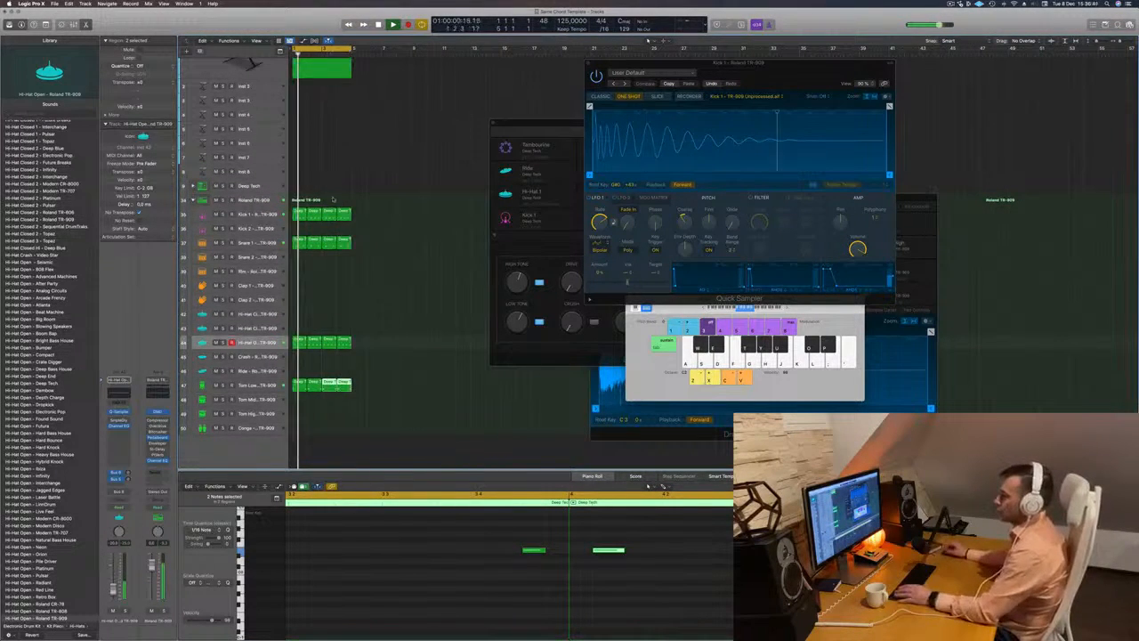
scroll(355, 133, up, 5)
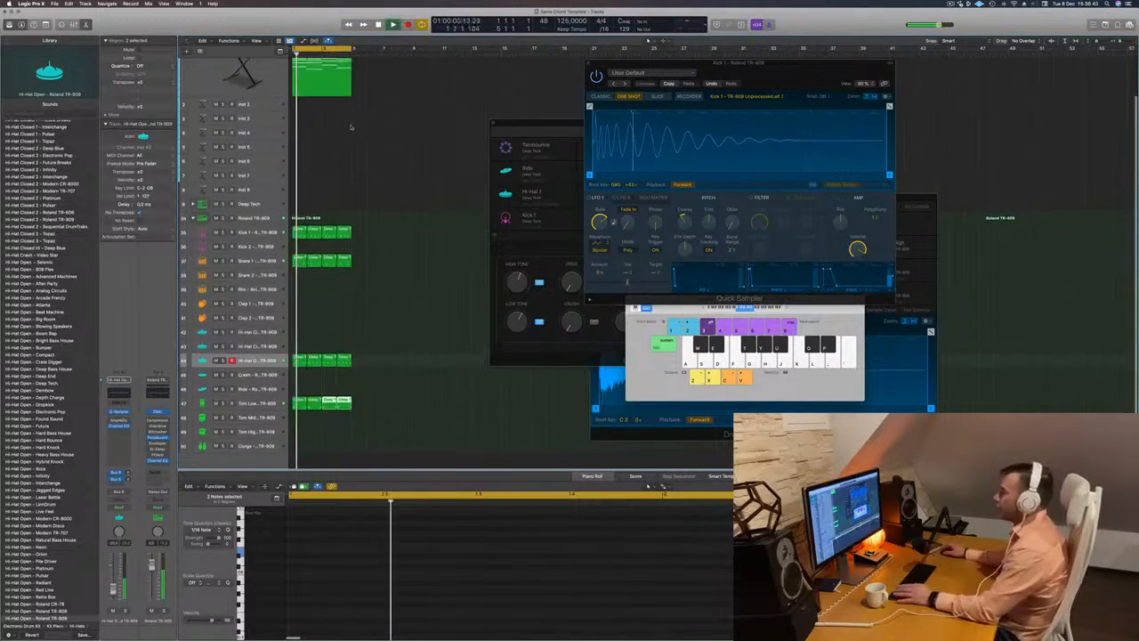
click(206, 114)
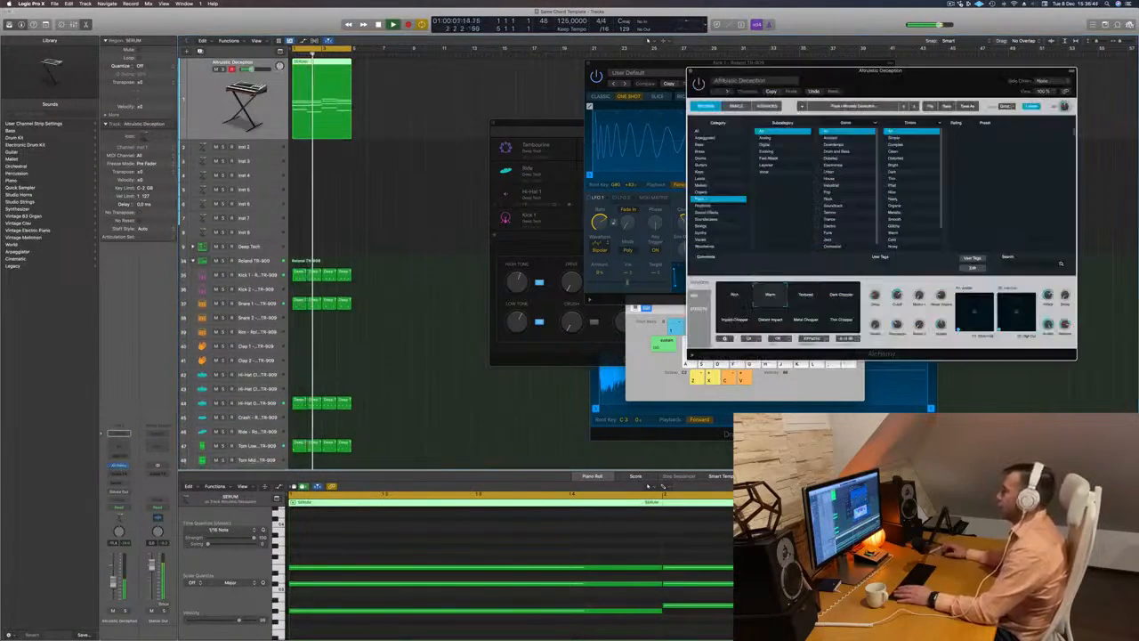
drag(953, 78, 839, 83)
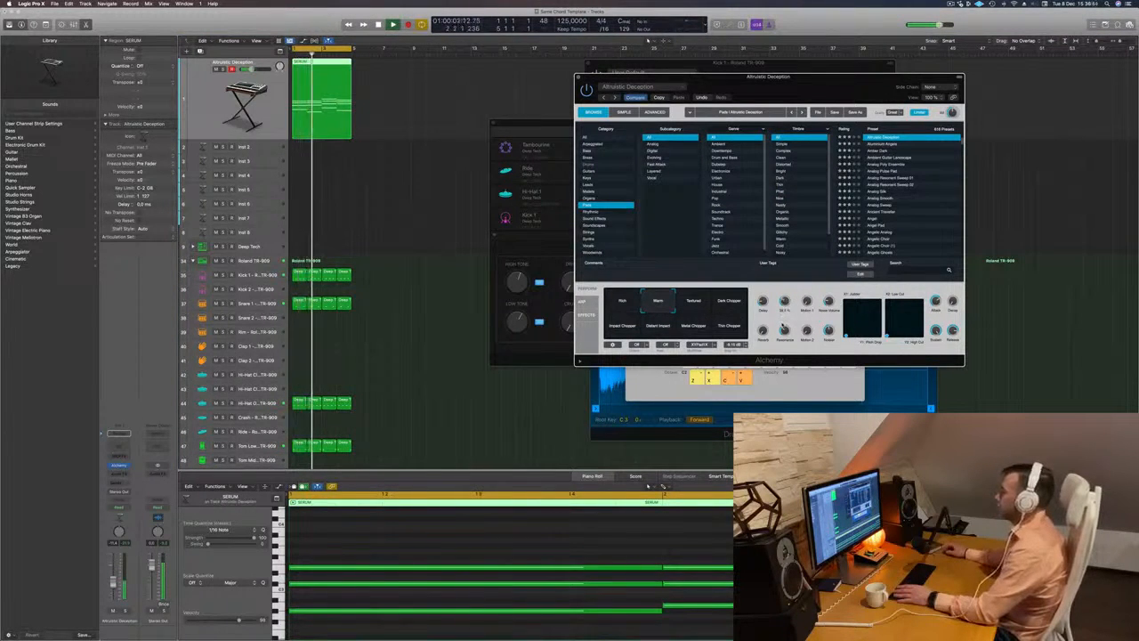
drag(114, 582, 114, 576)
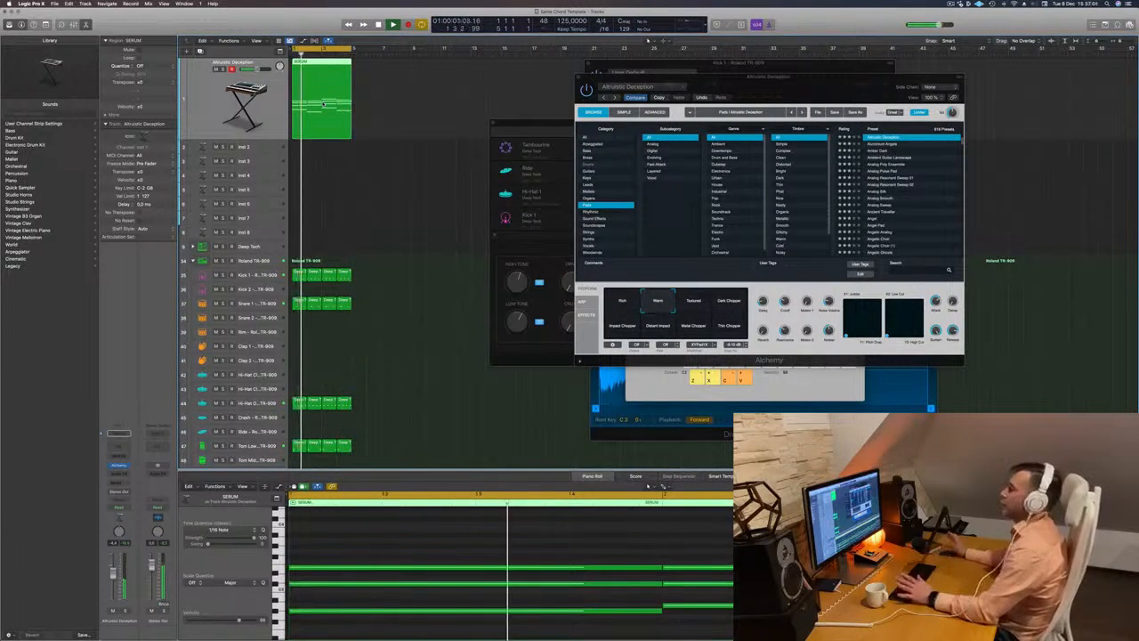
- Copy the chord region to the Inst 2 track, delete its upper notes so only the lowest line remains, and select that track
drag(343, 78, 318, 154)
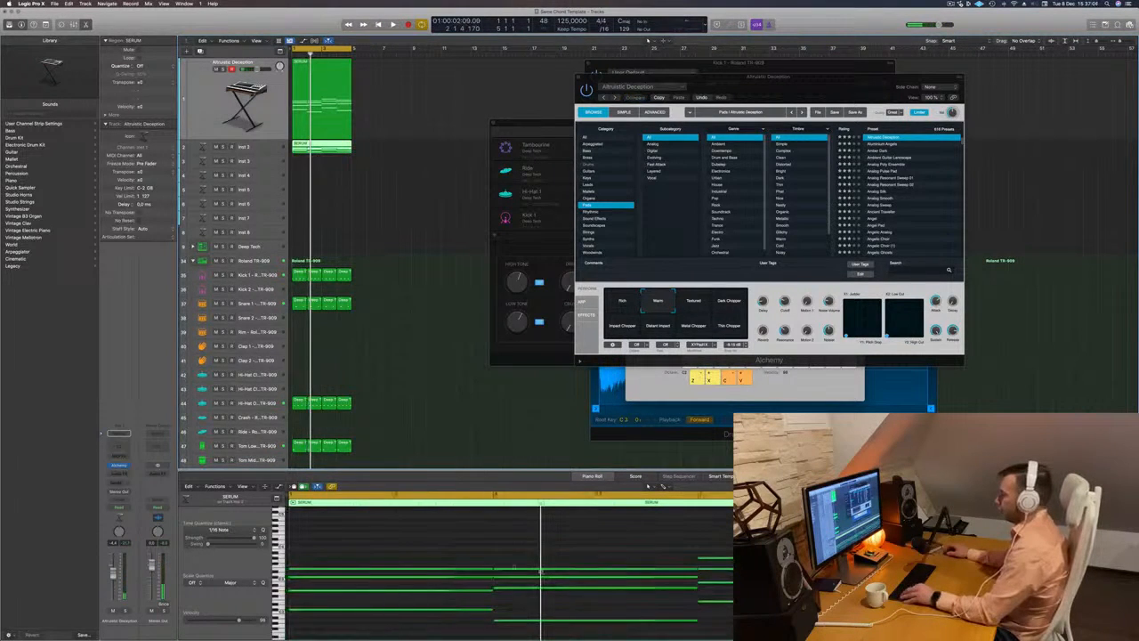
drag(404, 541, 797, 595)
key(Delete)
click(271, 148)
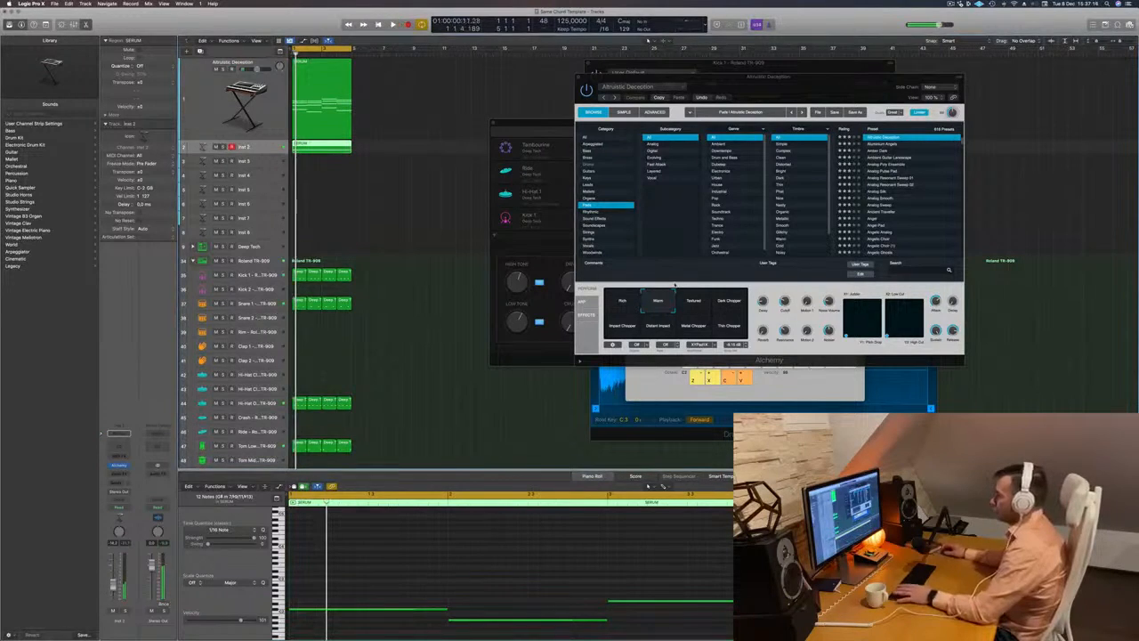
- Transpose all notes of the Inst 2 bass region down an octave and start playback
click(451, 554)
key(super+a)
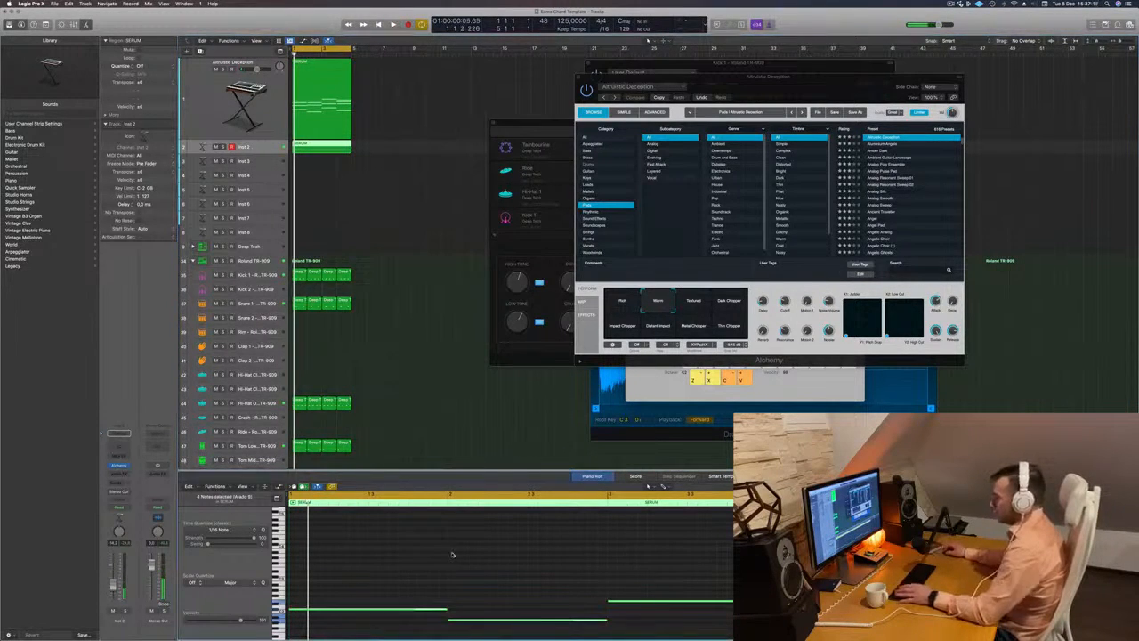
key(alt+shift+Down)
key(space)
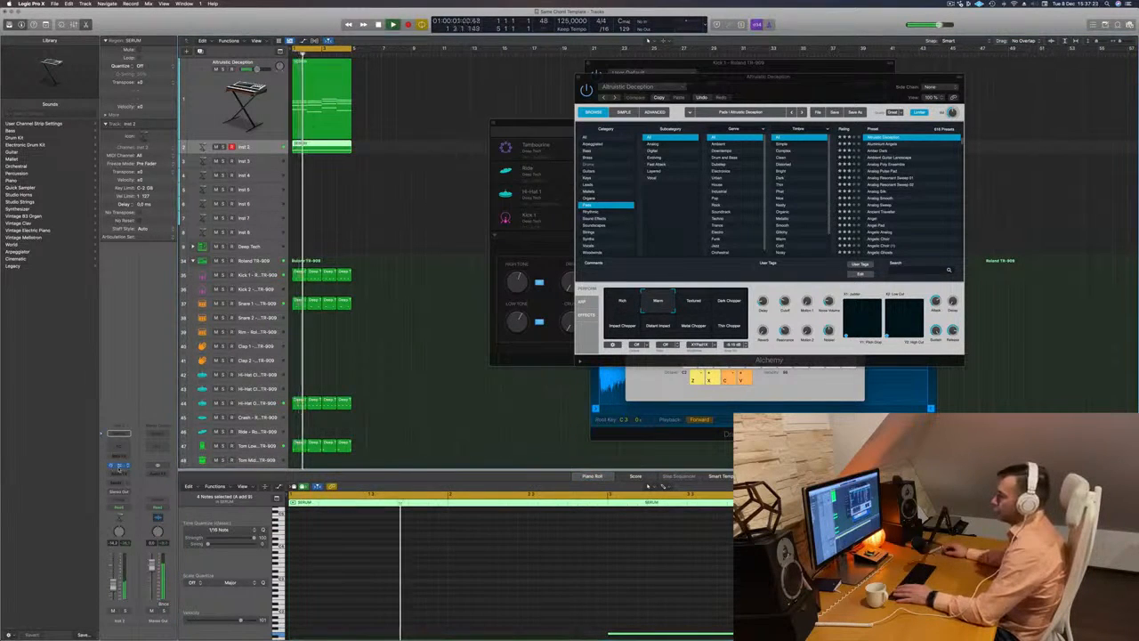
- Open Alchemy on Inst 2 and audition the Metallic Swell and Bright Arp performance snapshots, settling on Dark Arp
click(119, 465)
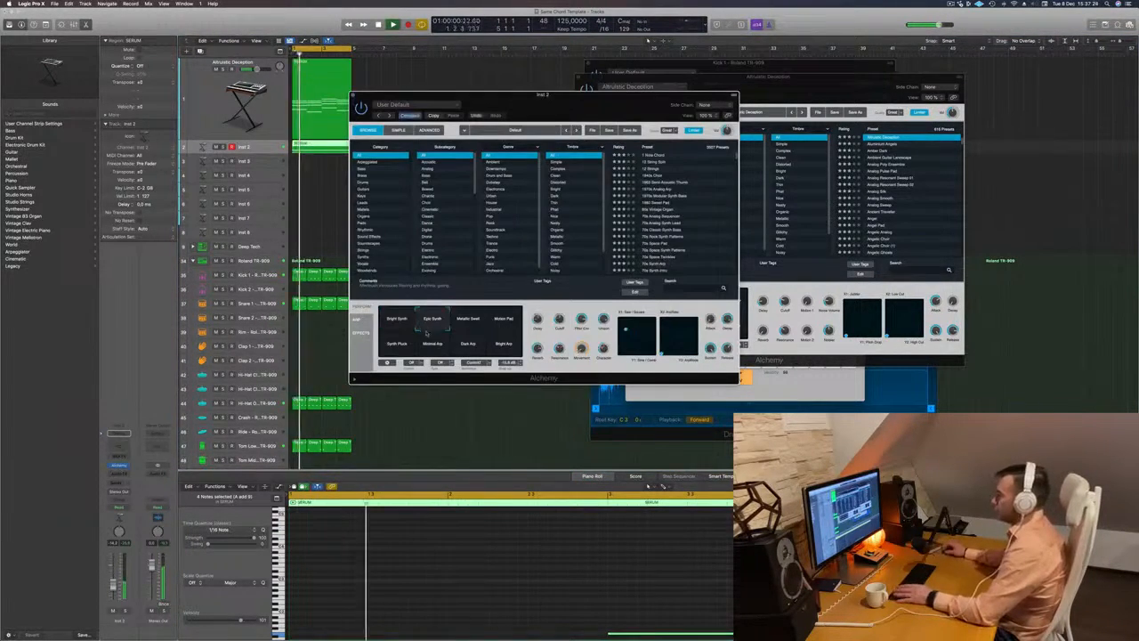
drag(543, 94, 715, 73)
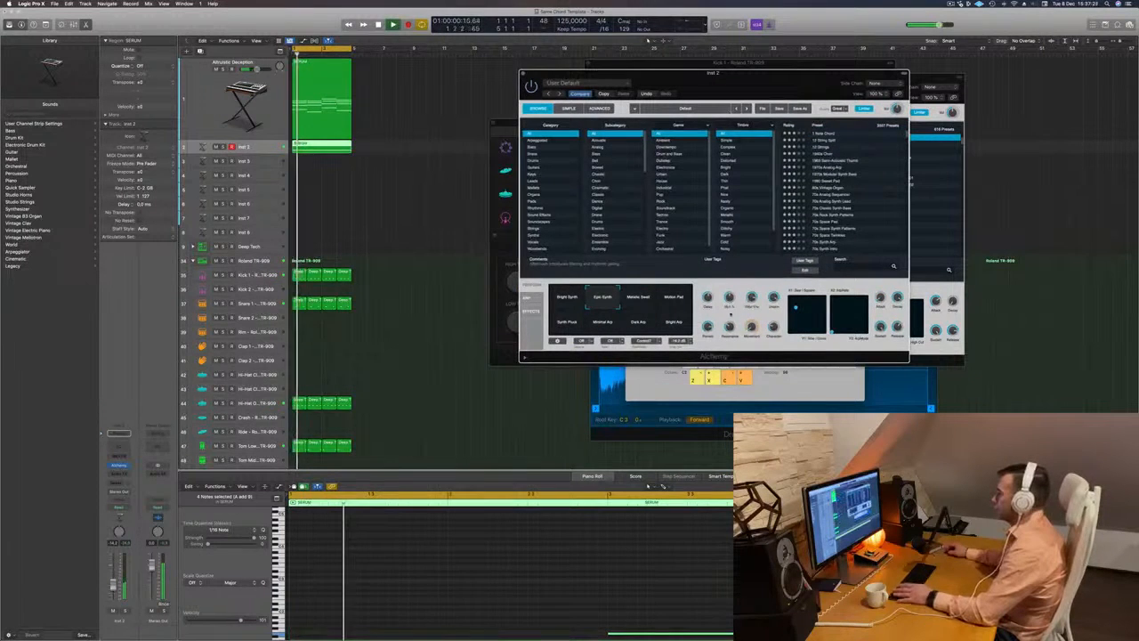
click(636, 300)
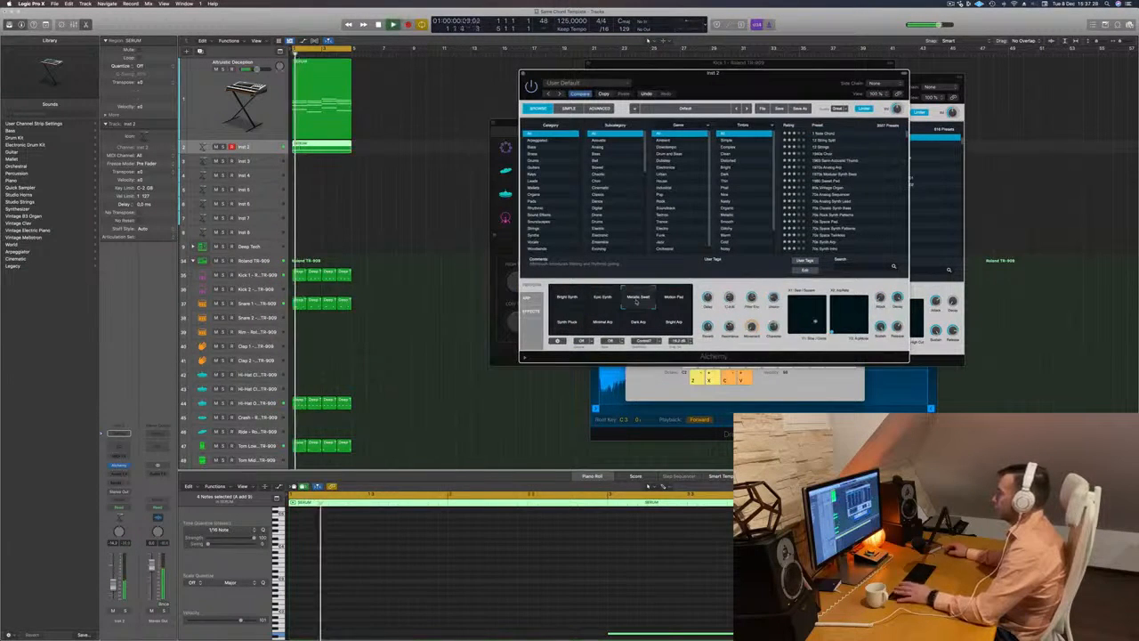
click(663, 325)
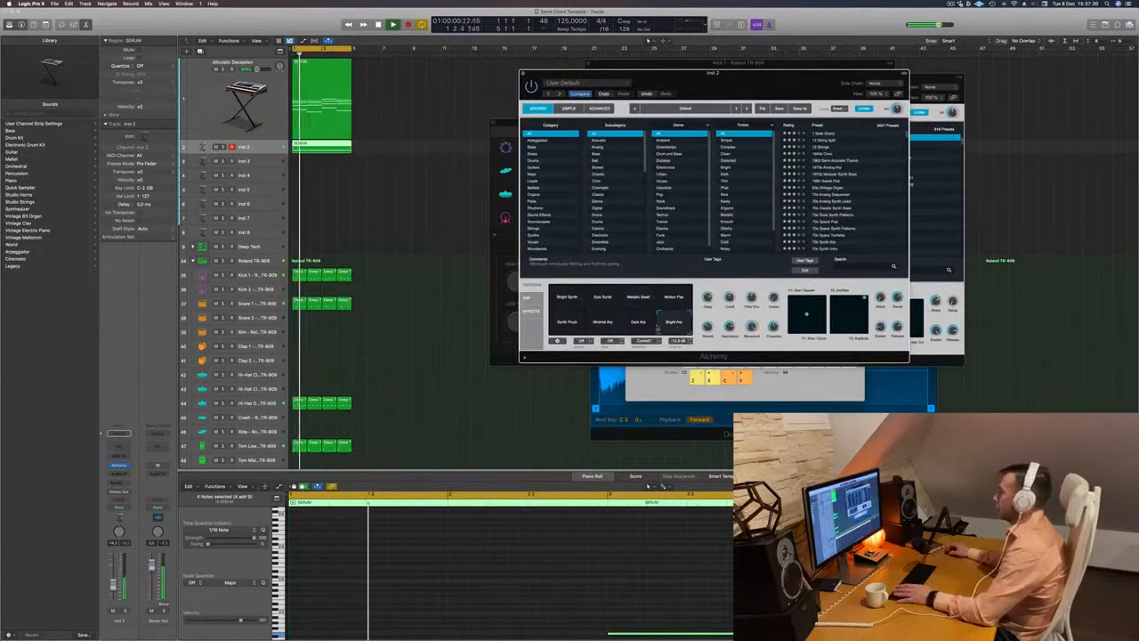
click(637, 326)
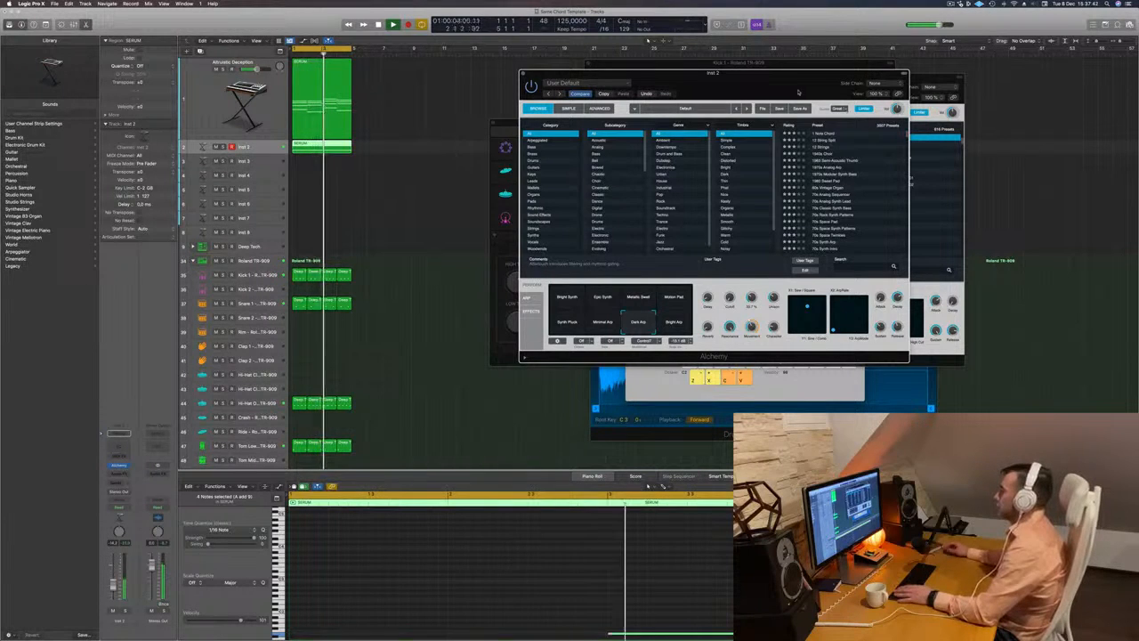
- Filter Alchemy's presets to the Arpeggiated category, load 70s Analog Sequencer on the bass track, and raise the track's volume
drag(794, 77, 737, 71)
click(481, 134)
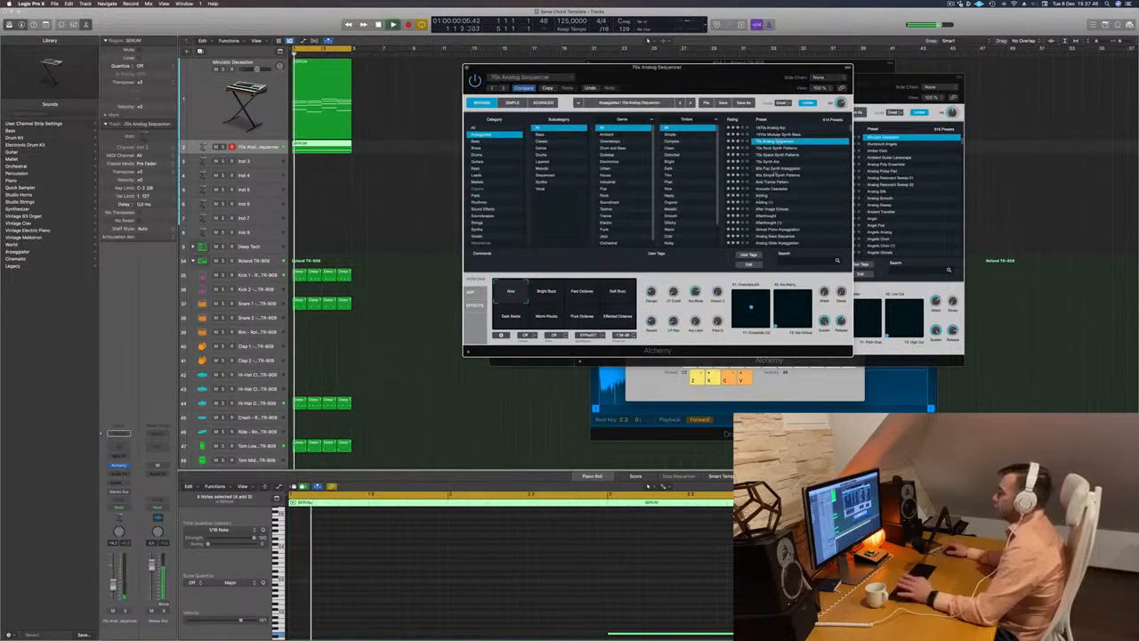
drag(744, 69, 788, 65)
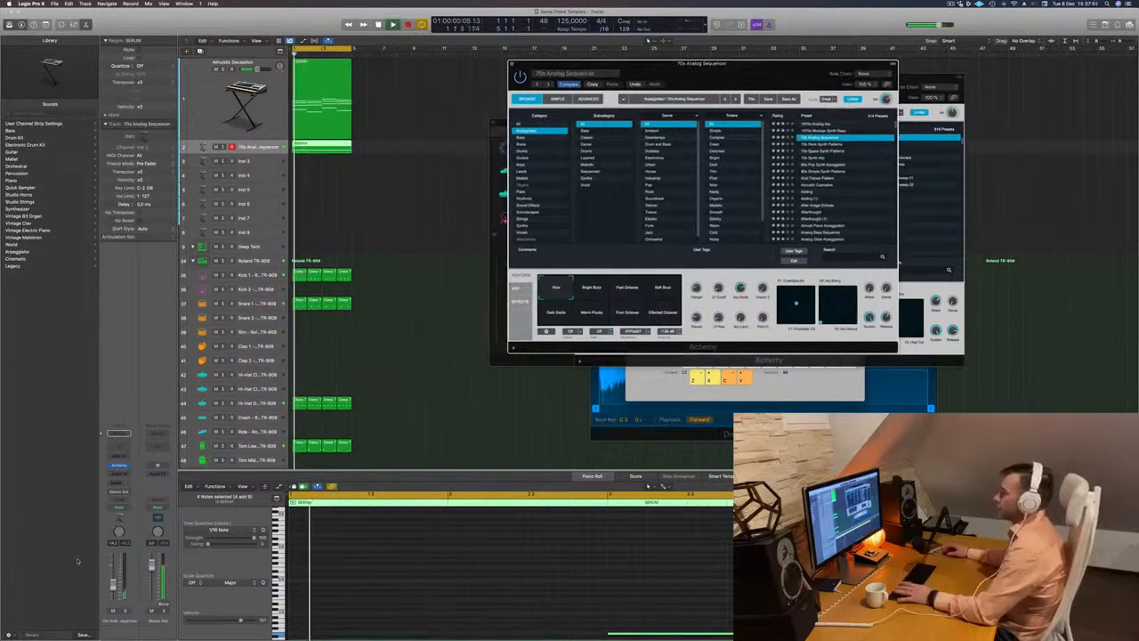
drag(113, 574, 113, 569)
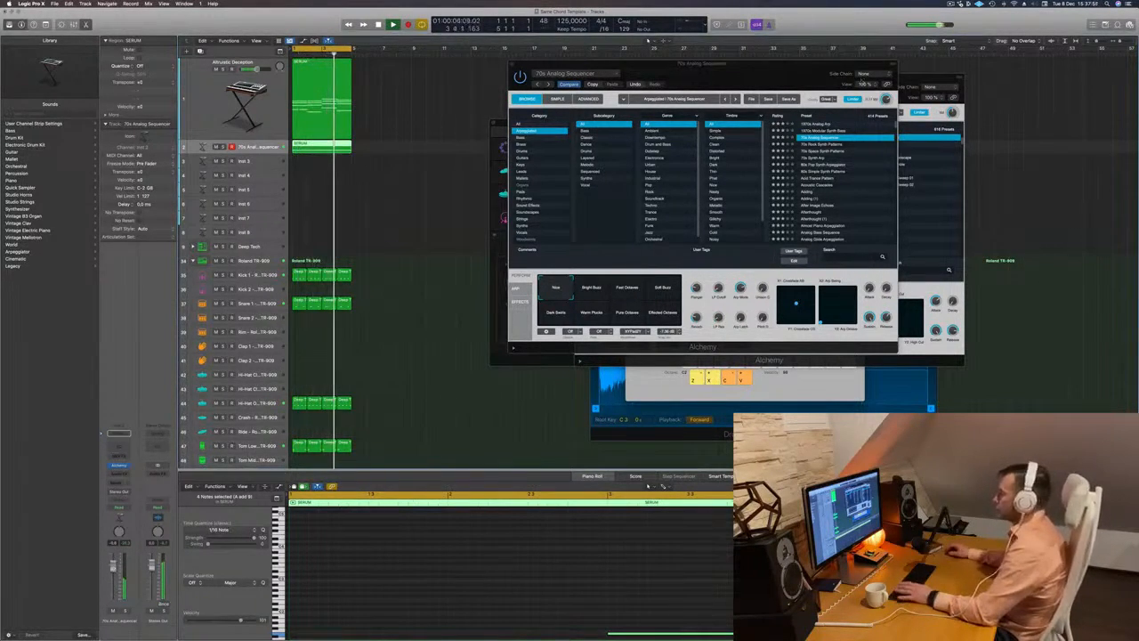
- Audition the 70s Analog Sequencer performance snapshots, including Bright Buzz, Fast Octaves and Pure Octaves, and settle on Warm Plucks
drag(853, 65, 916, 57)
click(656, 280)
click(688, 286)
click(723, 286)
click(621, 304)
click(654, 305)
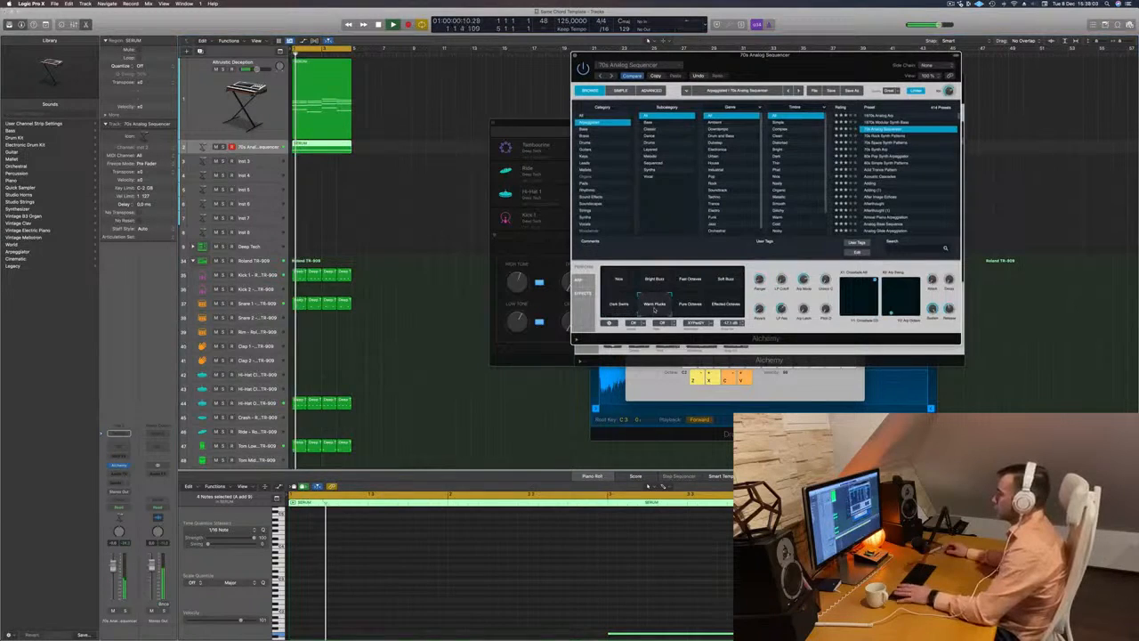
click(690, 305)
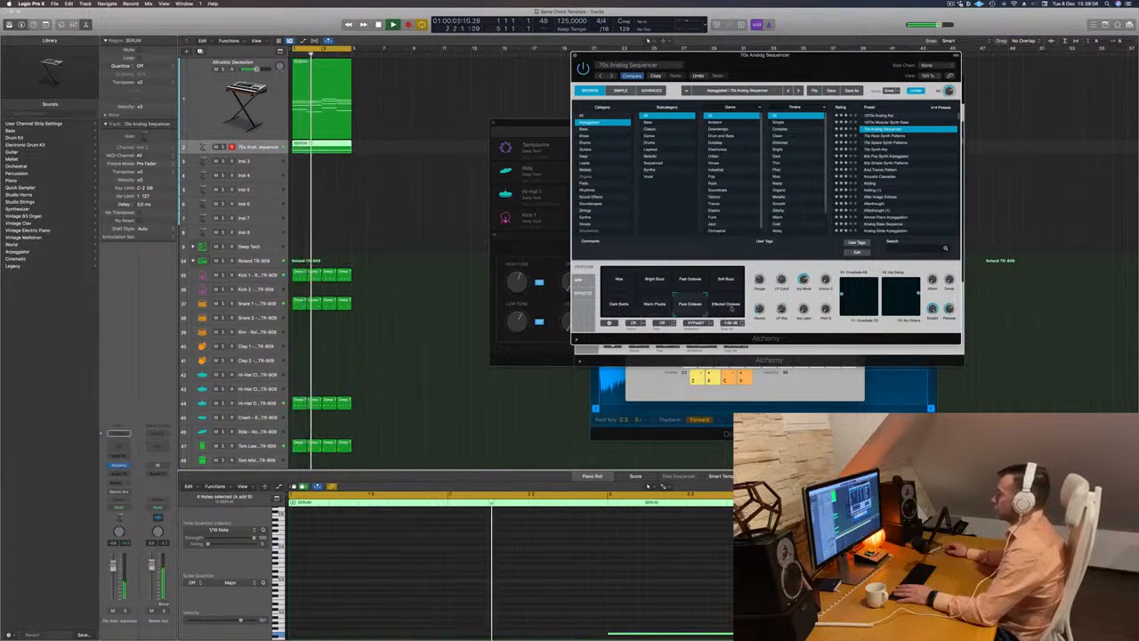
click(726, 305)
click(654, 304)
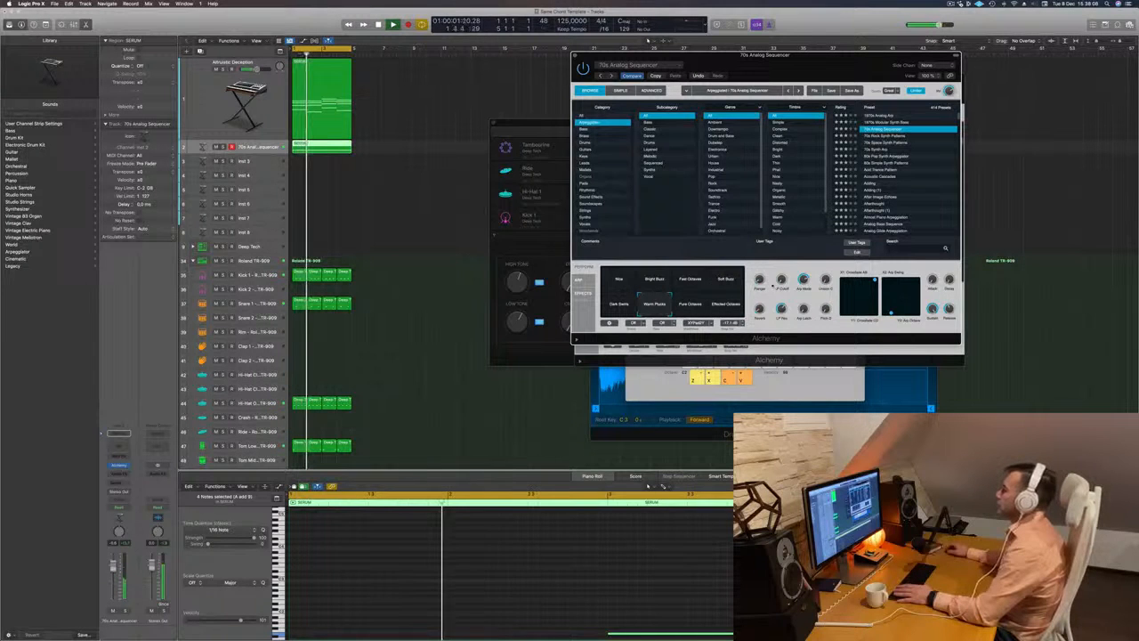
- Load the 70s Synth Arp preset in the bass track's Alchemy and lower the track's volume
drag(659, 57, 548, 141)
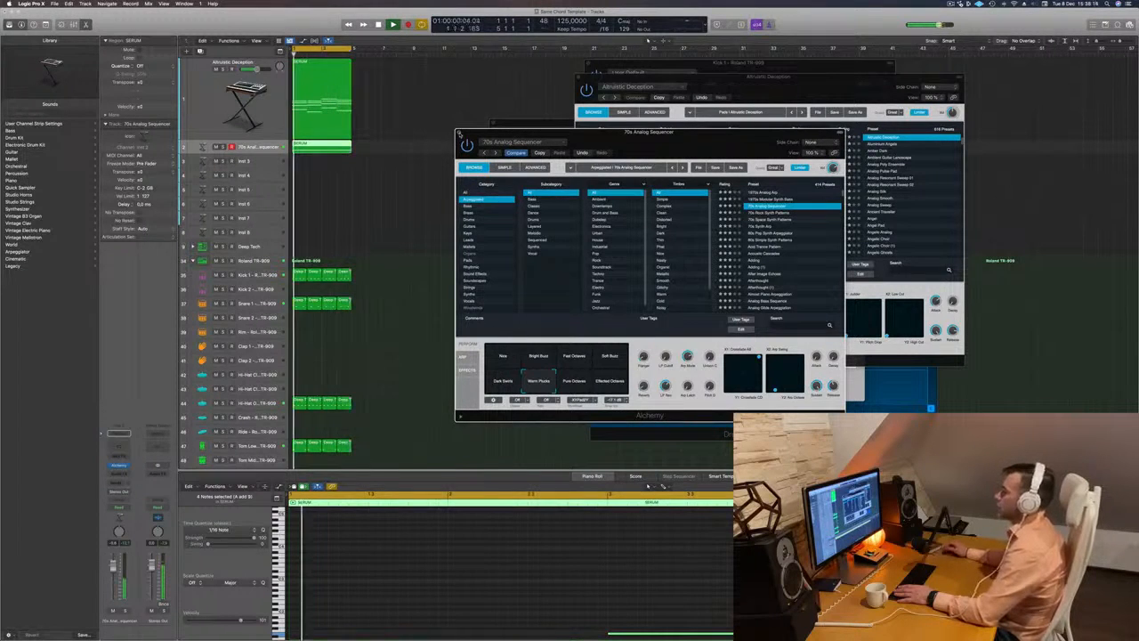
click(760, 226)
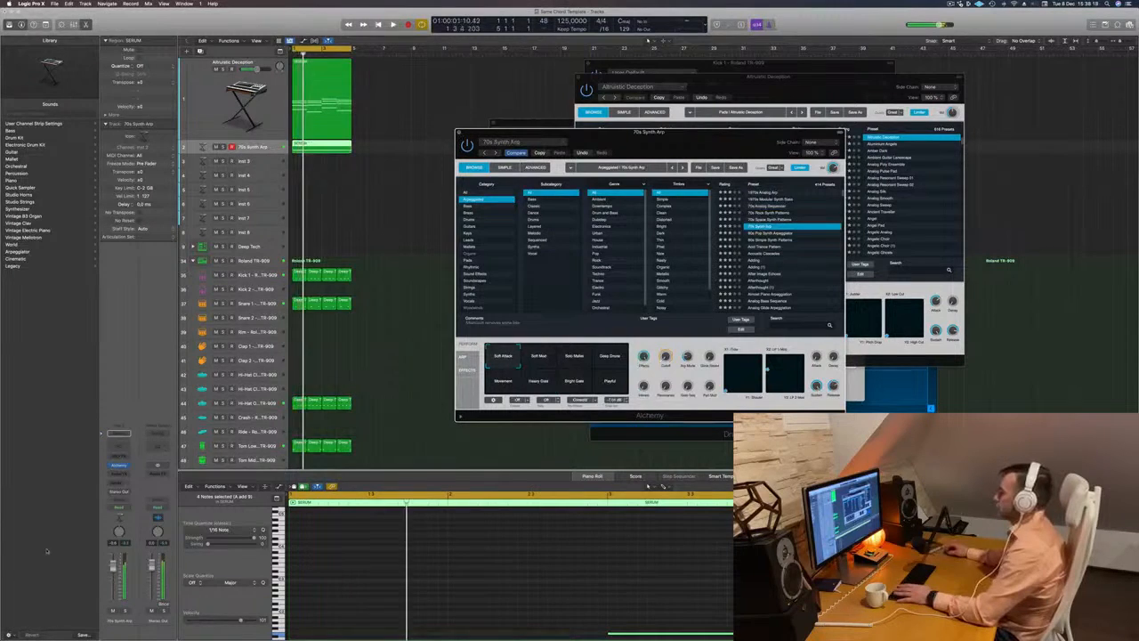
drag(113, 584, 113, 588)
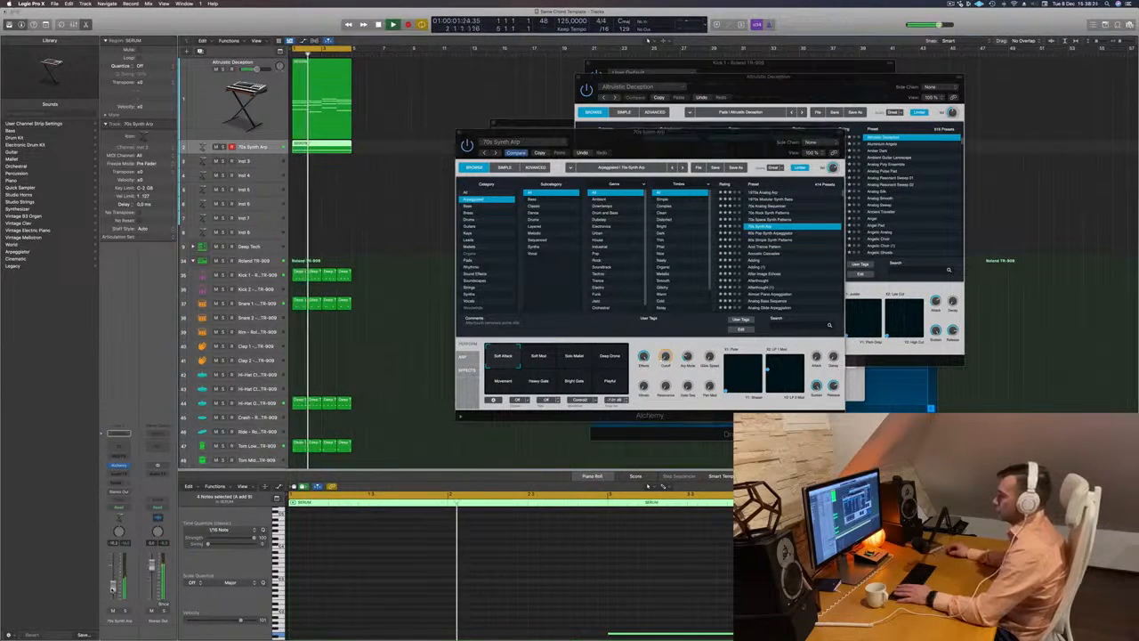
- Audition the 70s Synth Arp snapshots such as Solo Mallet, Deep Drone and Bright Gate, select Movement, and balance the bass track's volume
click(538, 360)
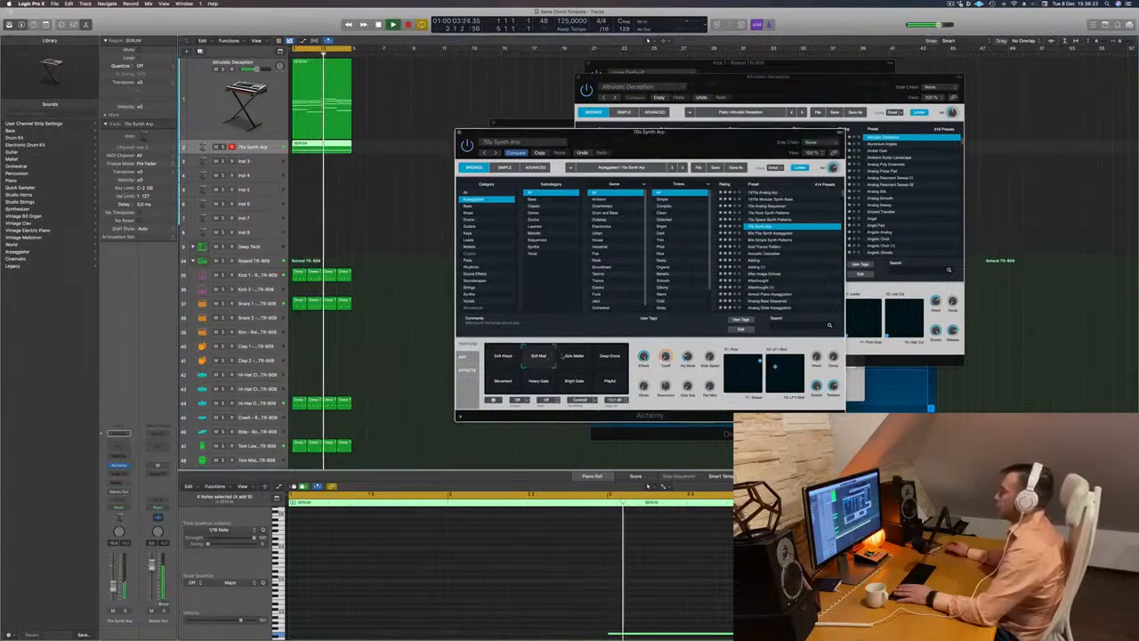
click(574, 358)
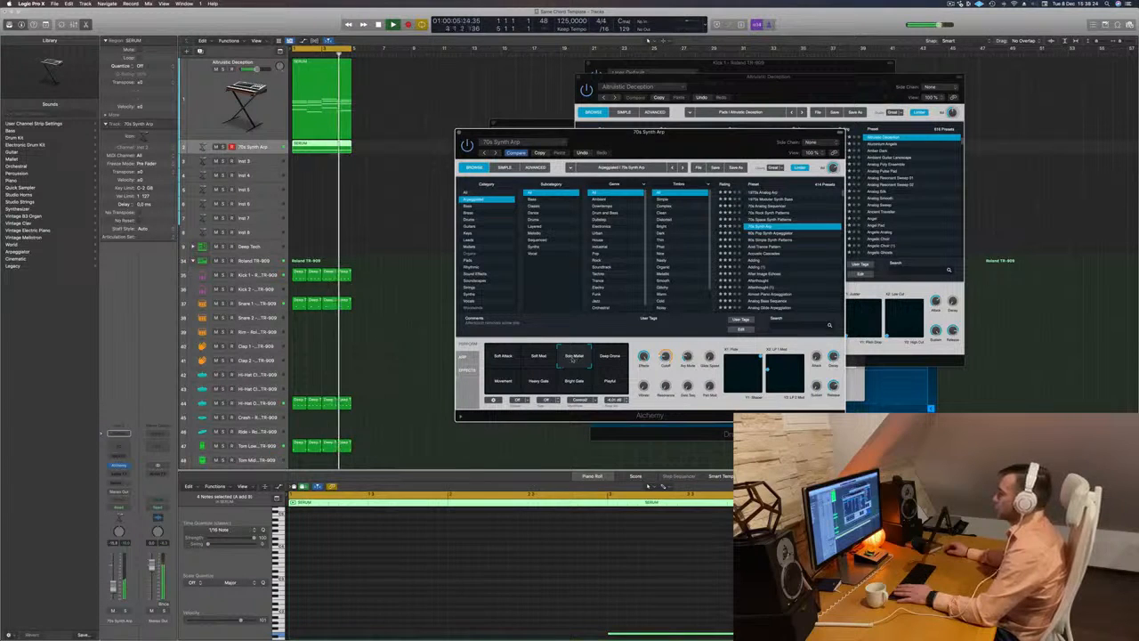
drag(113, 585, 113, 583)
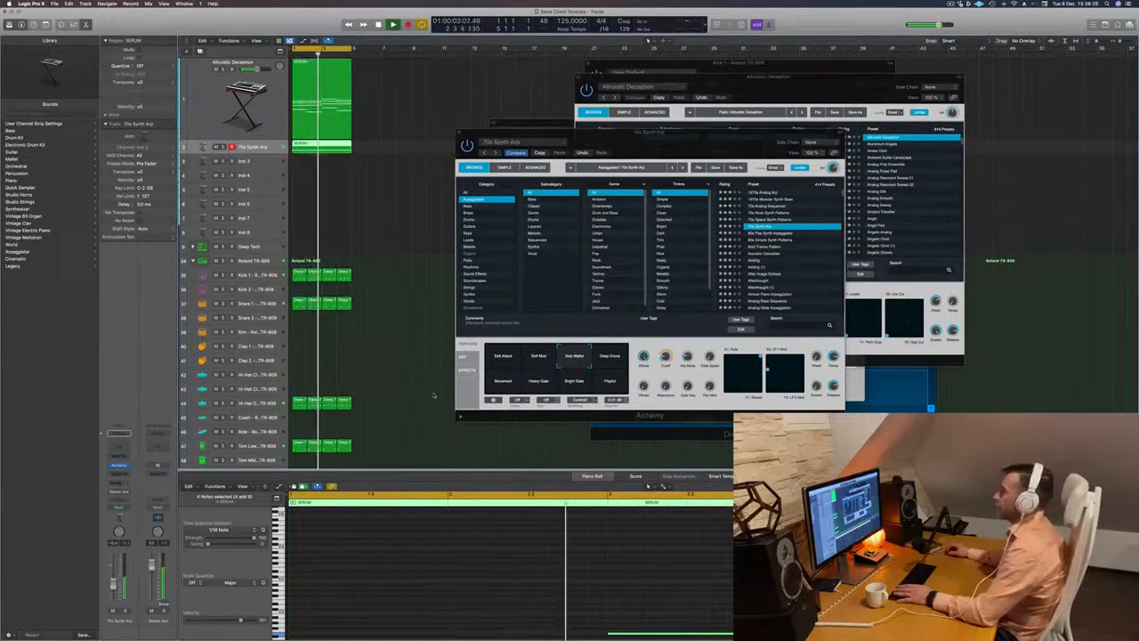
click(595, 363)
click(607, 362)
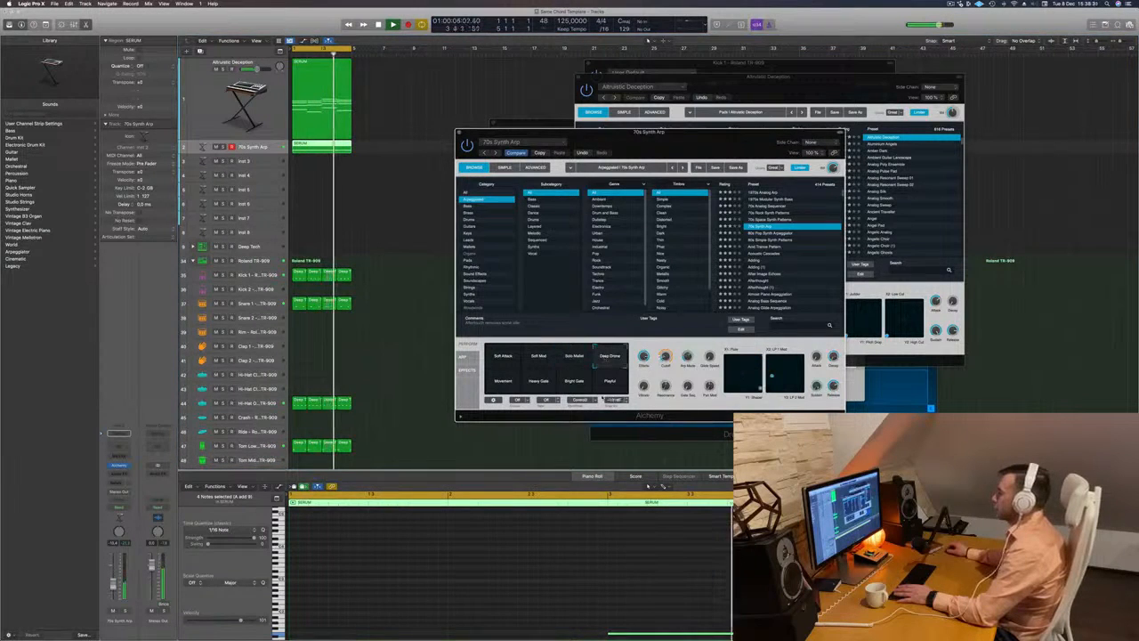
click(618, 383)
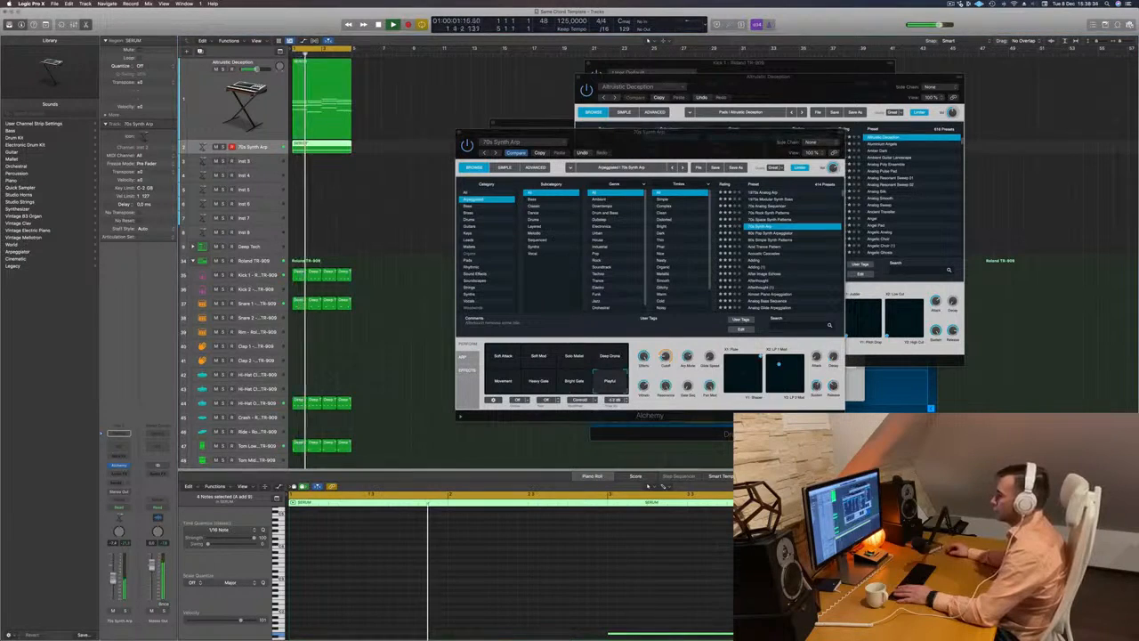
click(578, 383)
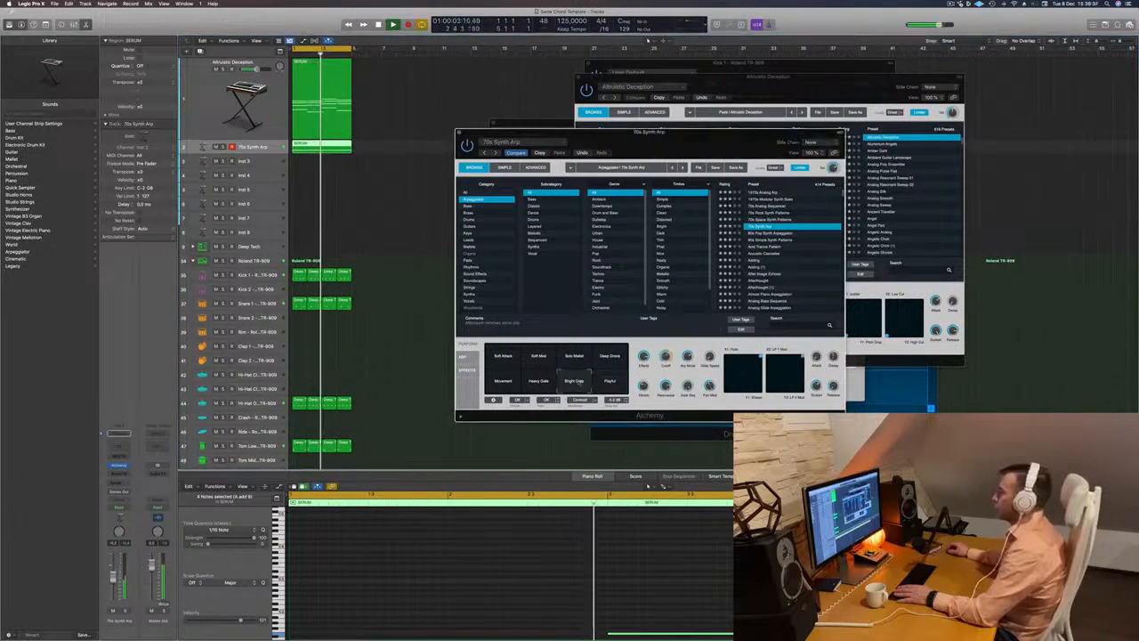
click(541, 385)
click(507, 384)
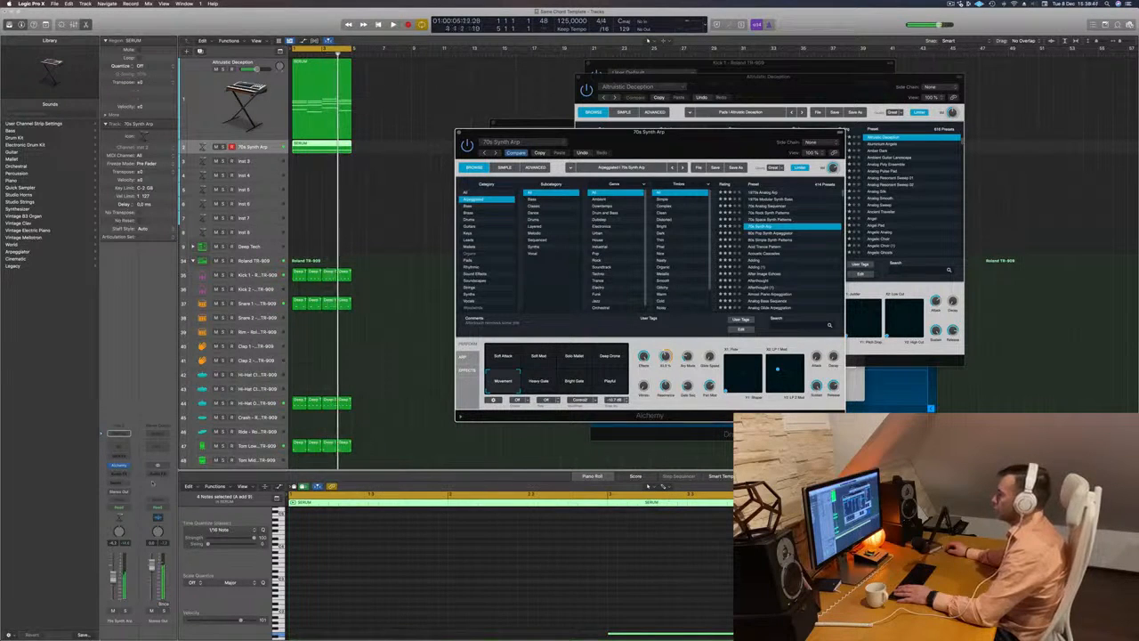
click(114, 584)
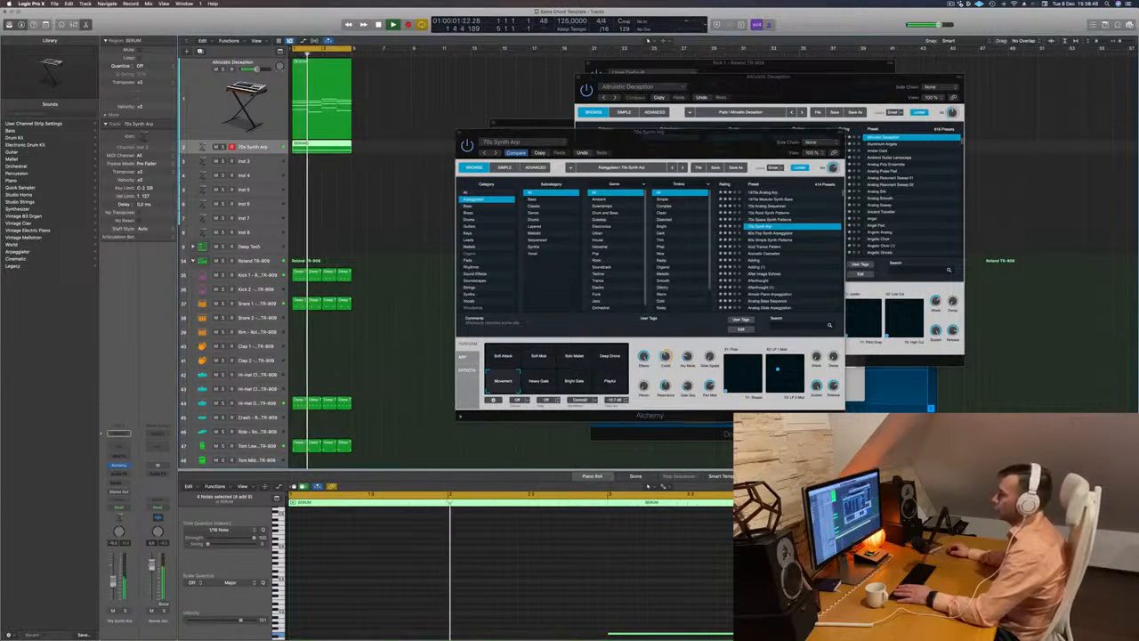
- Close the bass track's Alchemy window and repeat all four-bar regions three times so the arrangement runs 16 bars
key(space)
drag(651, 153, 583, 178)
key(space)
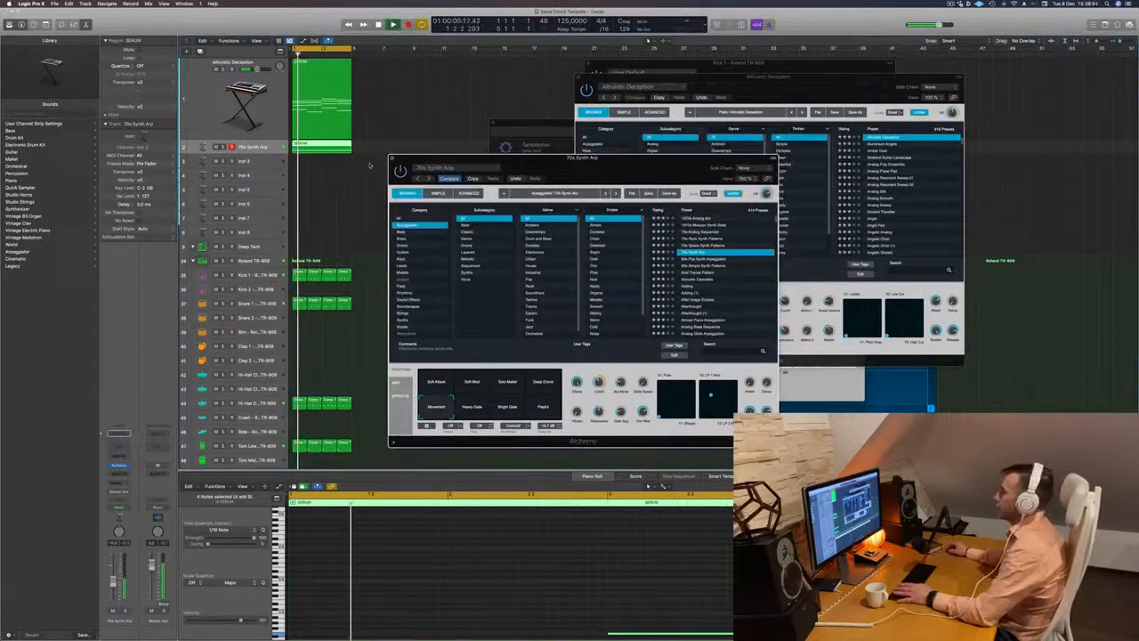
click(393, 158)
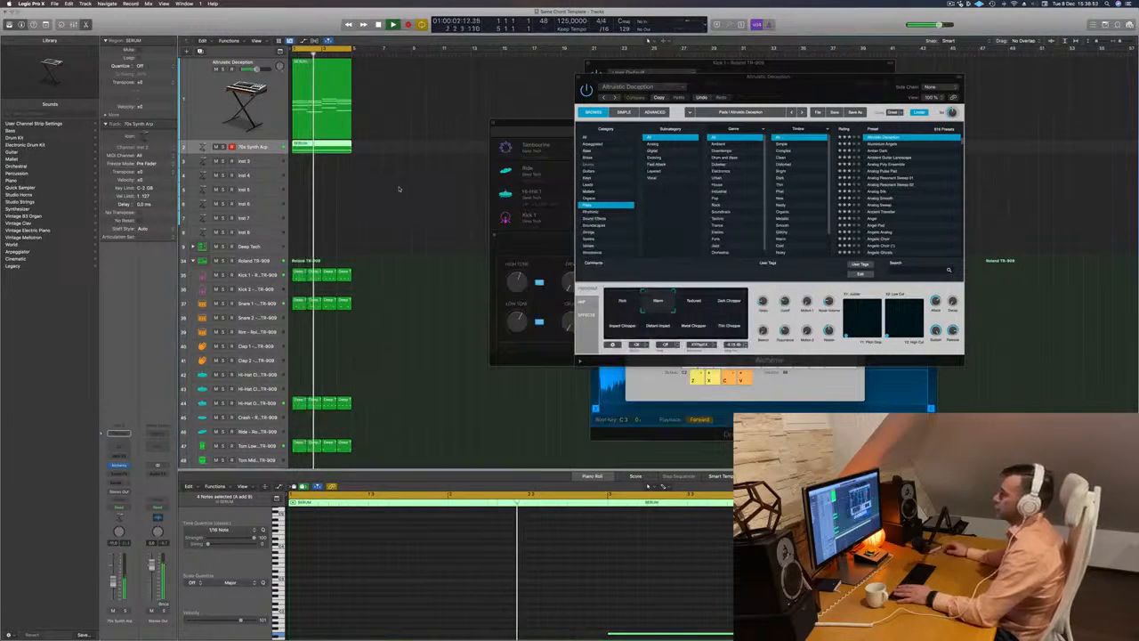
key(super+r)
key(super+r)
key(super+r)
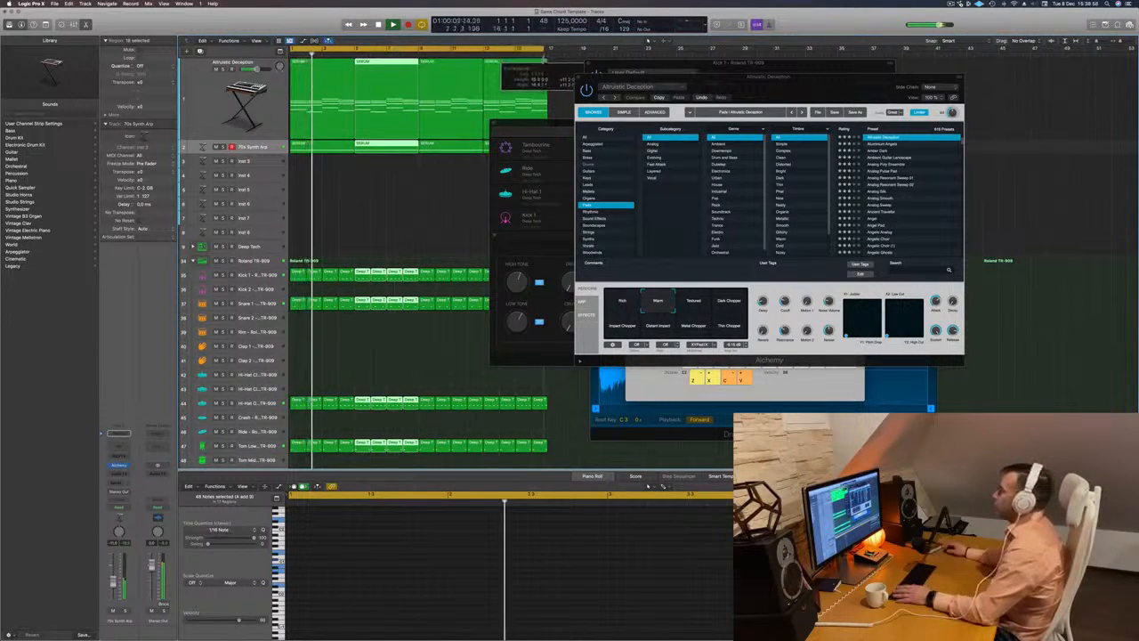
- Move the Drum Machine Designer window aside, then select the 70s Synth Arp track and open its Alchemy instrument
drag(545, 135, 808, 134)
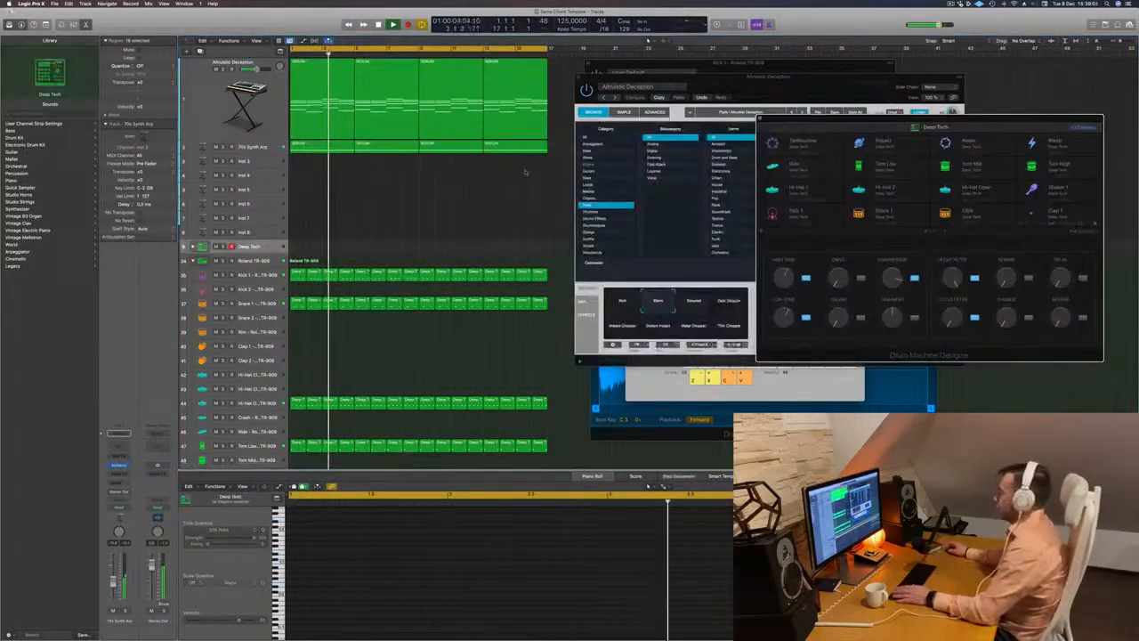
click(267, 146)
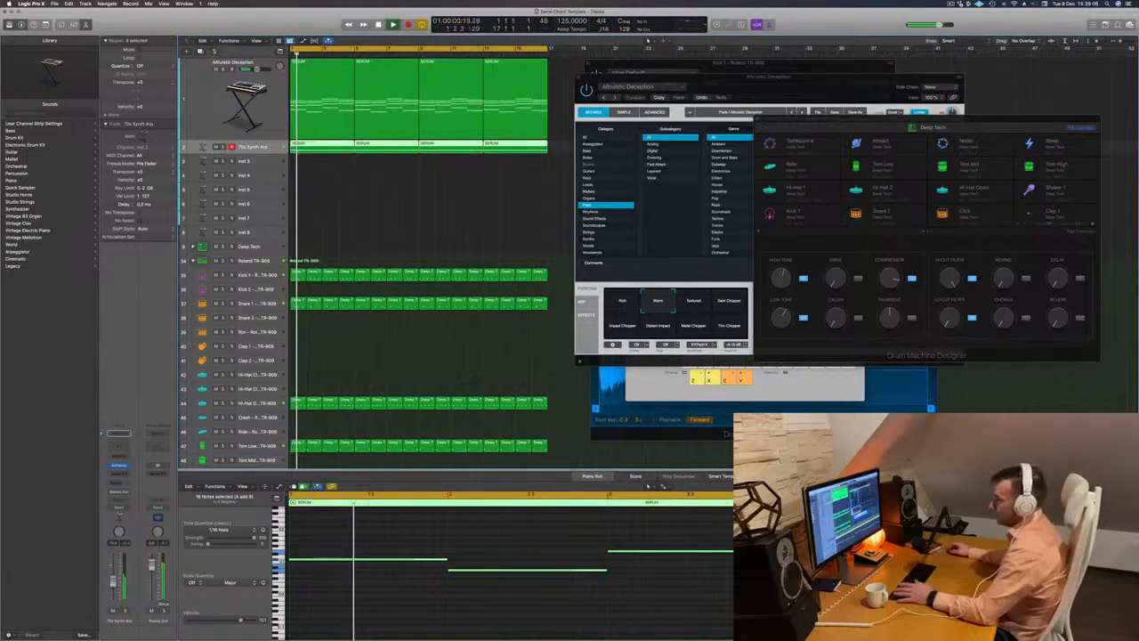
key(super+Left)
key(super+Left)
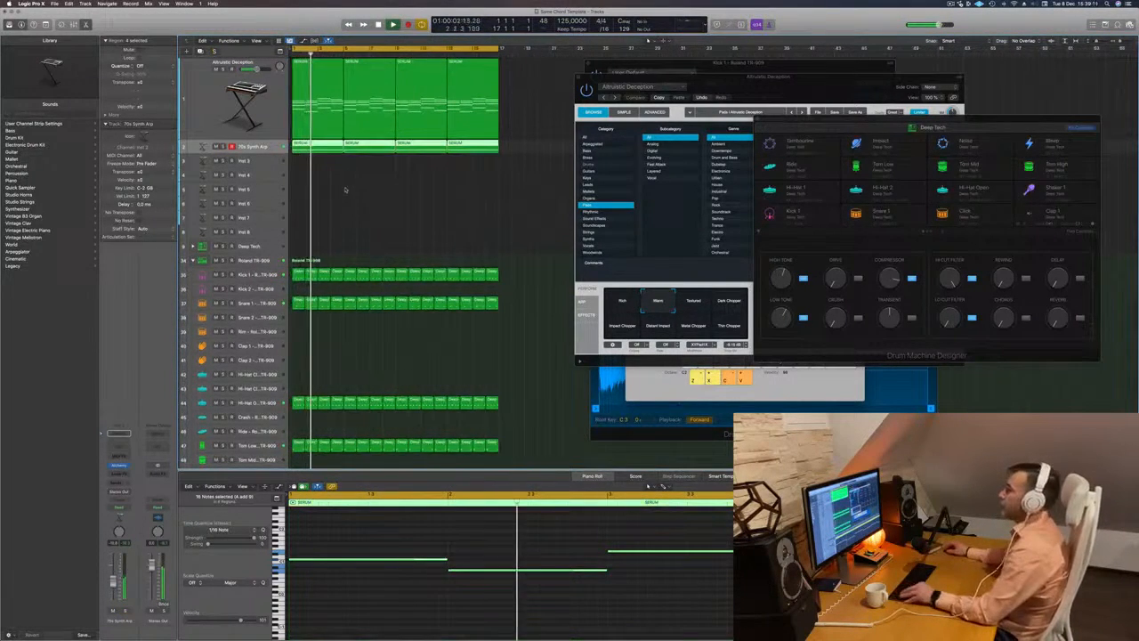
click(346, 190)
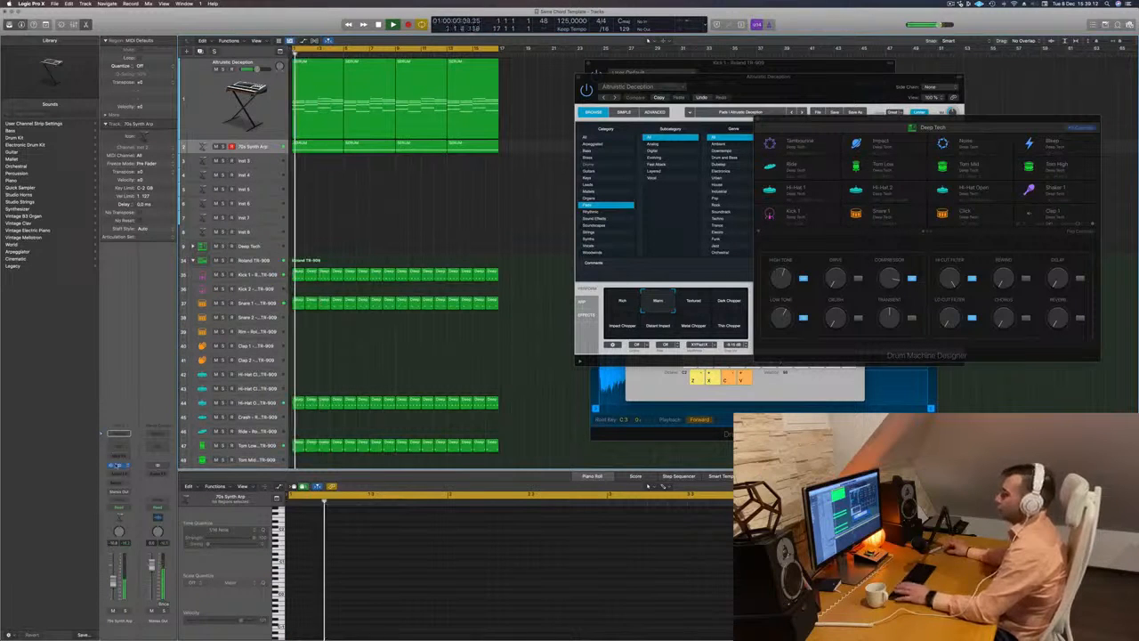
click(119, 465)
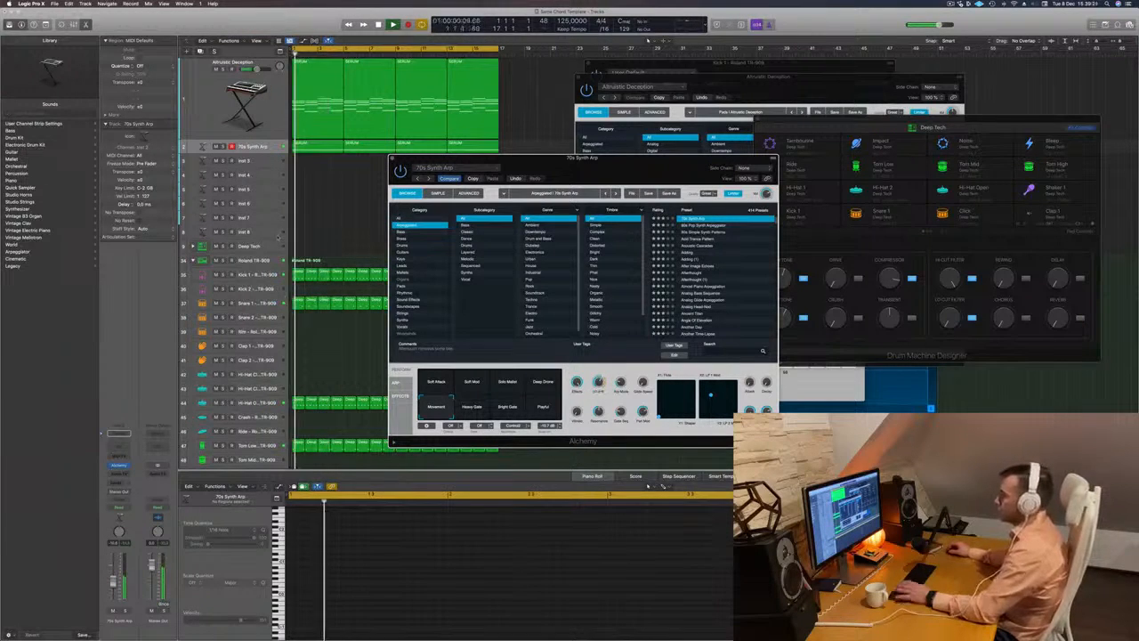
- Insert a stereo Compressor on the 70s Synth Arp track and set its side chain to Kick 1 of the Roland TR-909
click(118, 473)
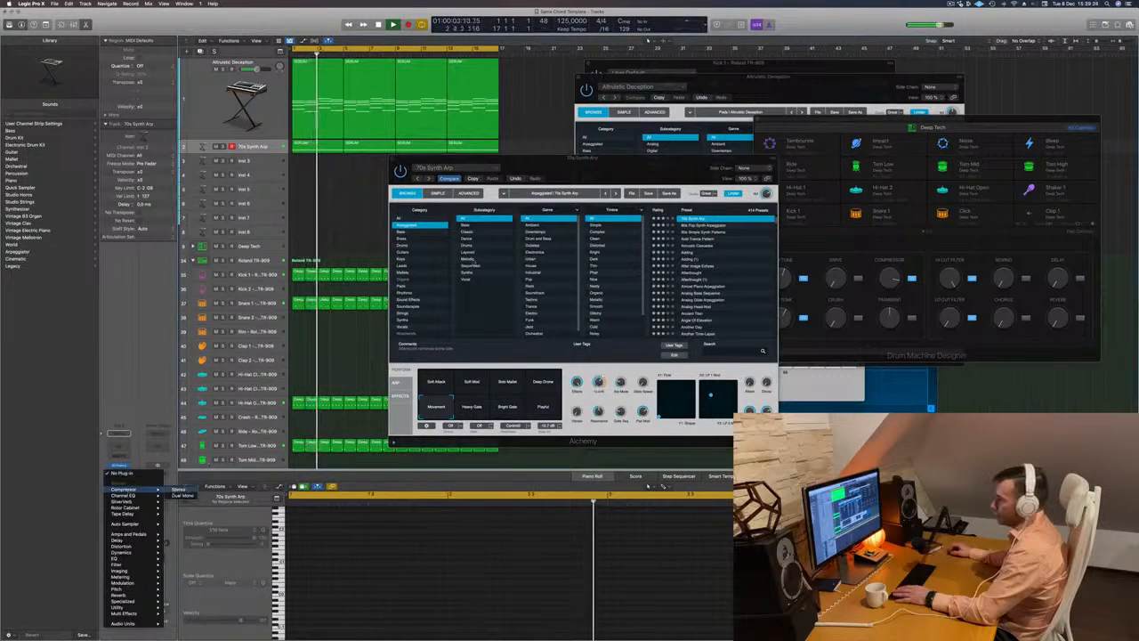
click(179, 490)
click(664, 104)
mouse_move(664, 128)
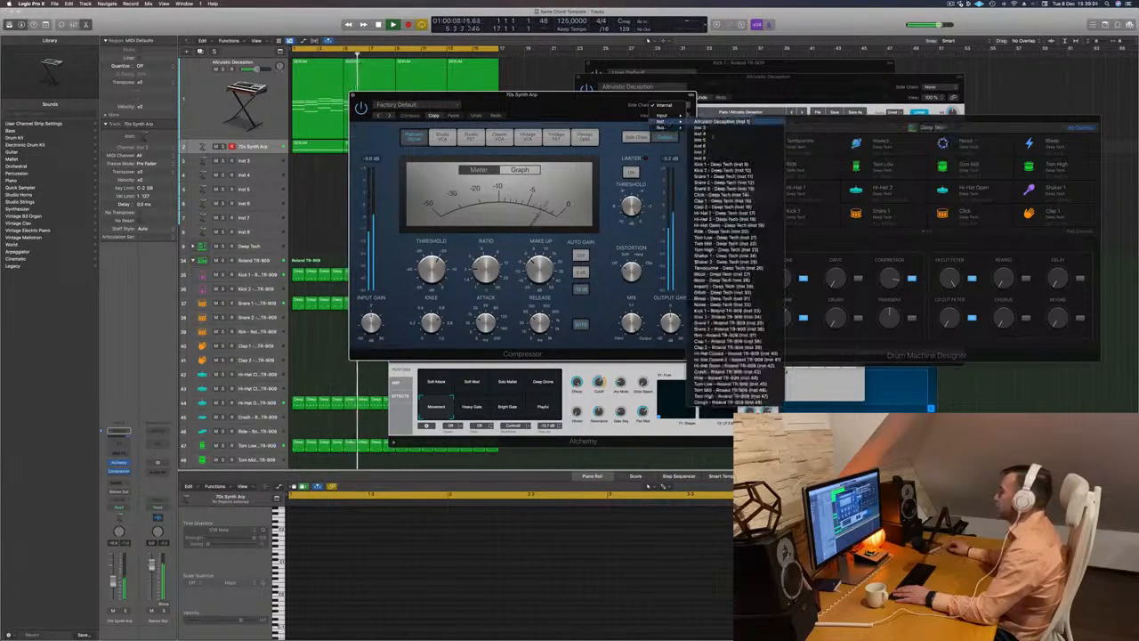
click(617, 120)
click(666, 105)
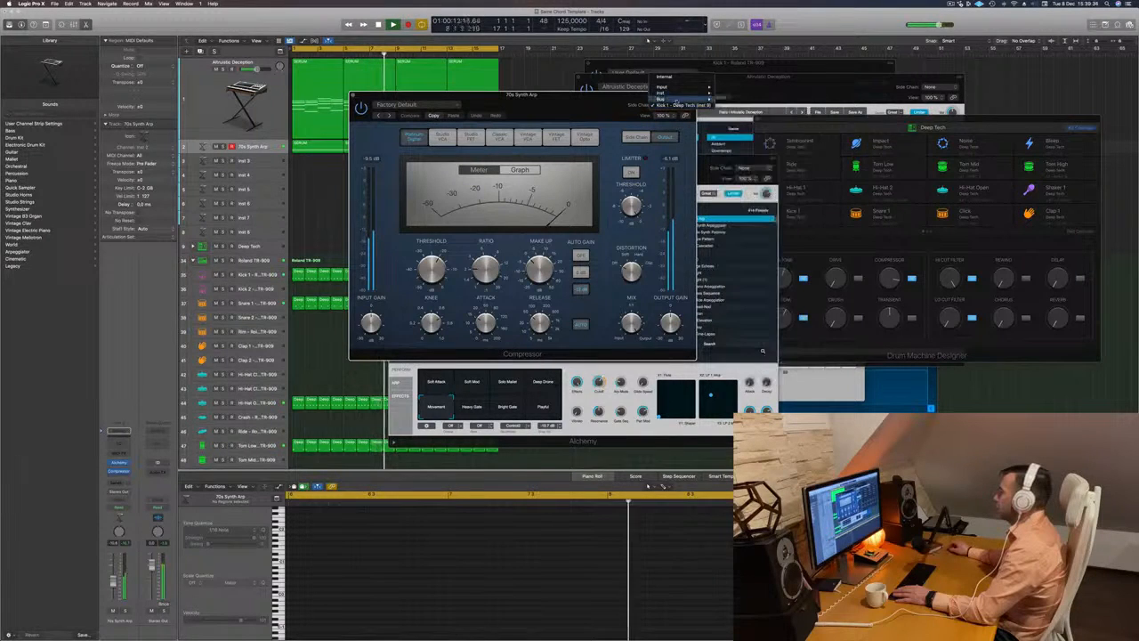
mouse_move(676, 84)
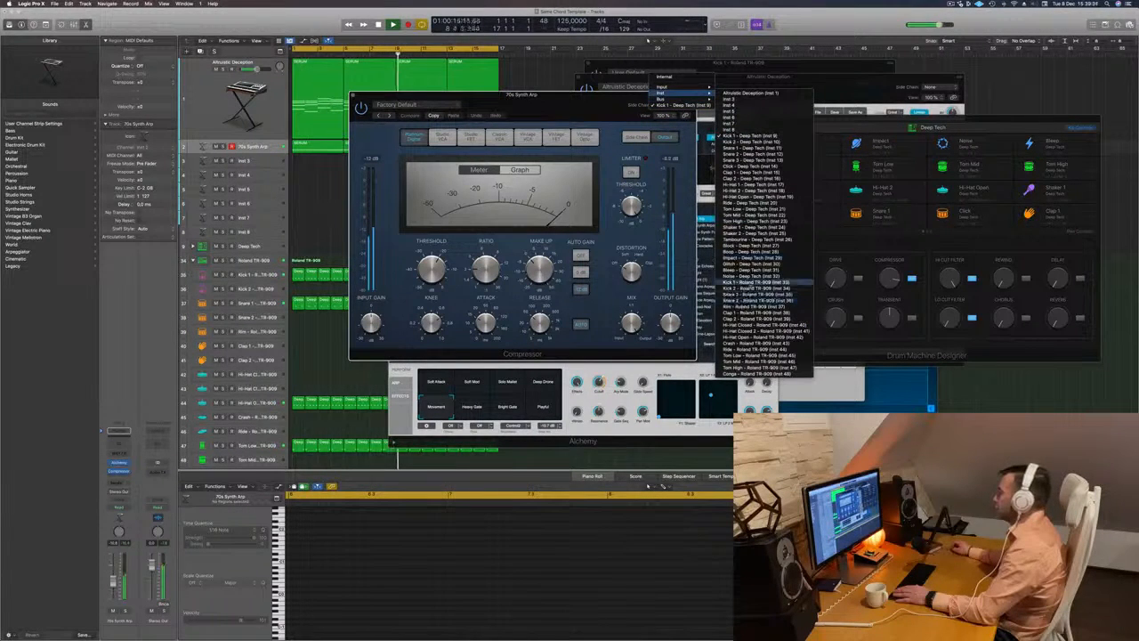
click(748, 282)
drag(643, 96, 705, 102)
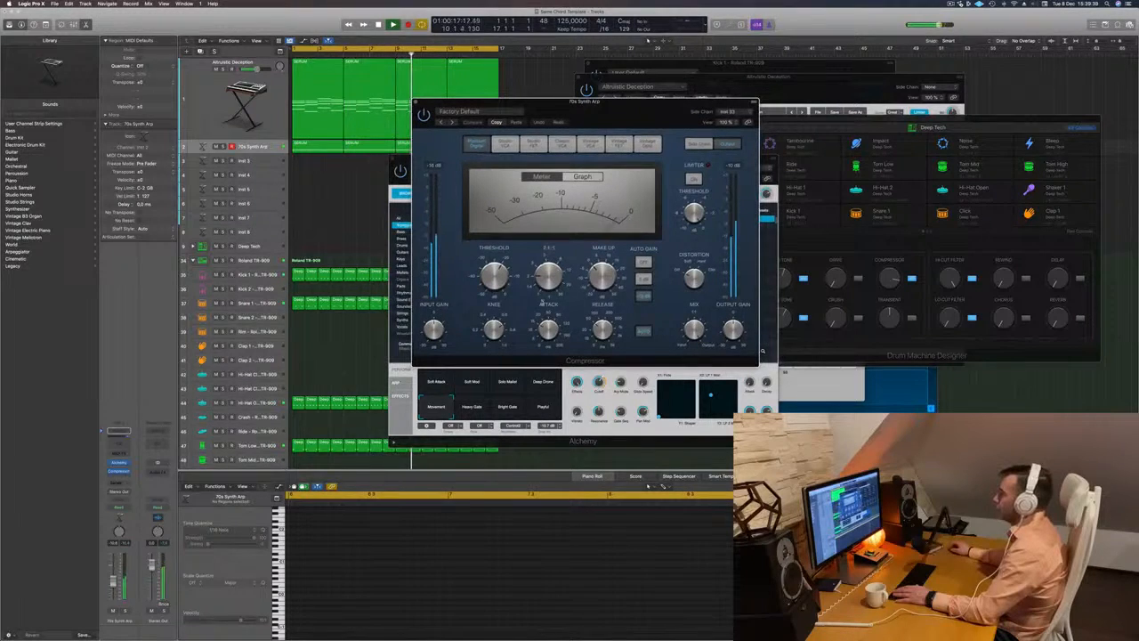
- Adjust the Compressor's ratio and lower its threshold for kick-driven ducking, and close the Compressor and Alchemy windows
drag(546, 283, 502, 274)
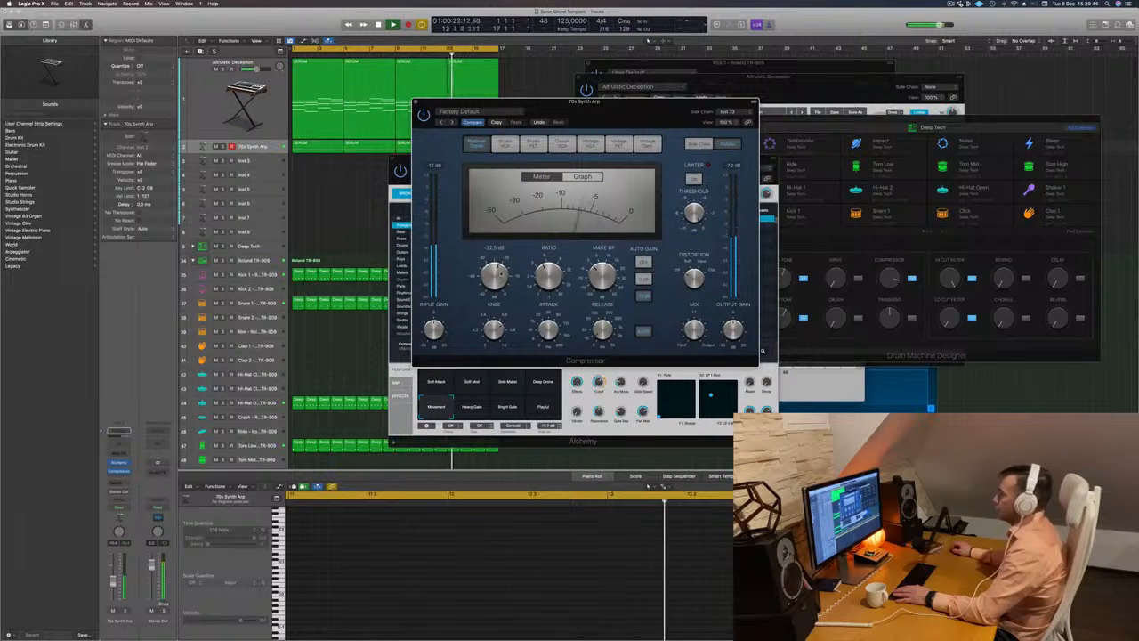
click(416, 104)
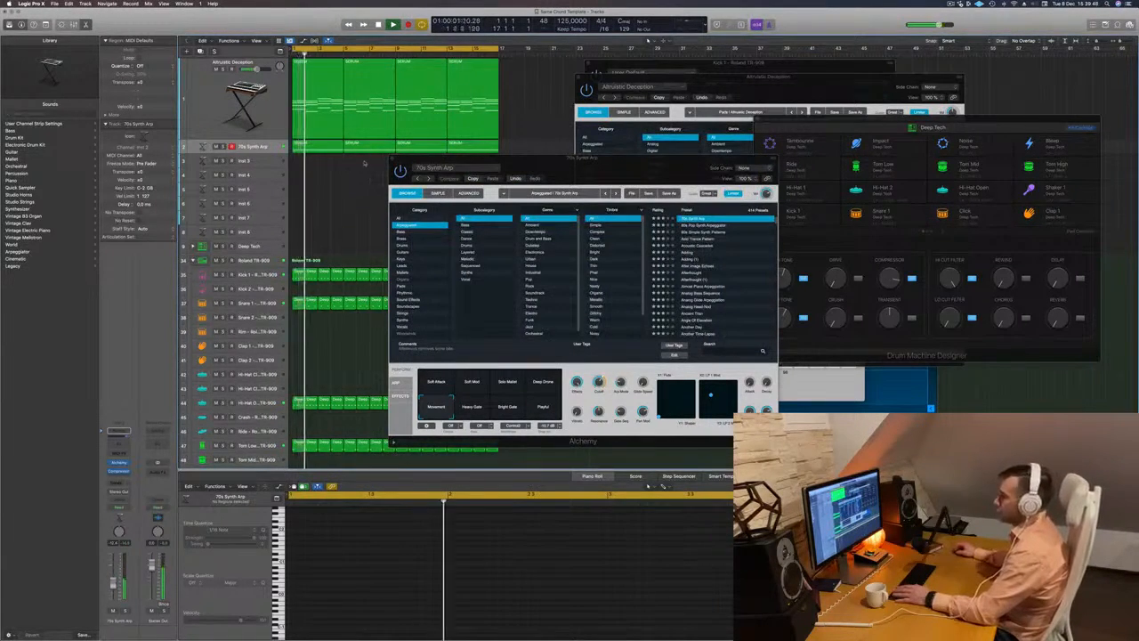
click(403, 159)
click(393, 159)
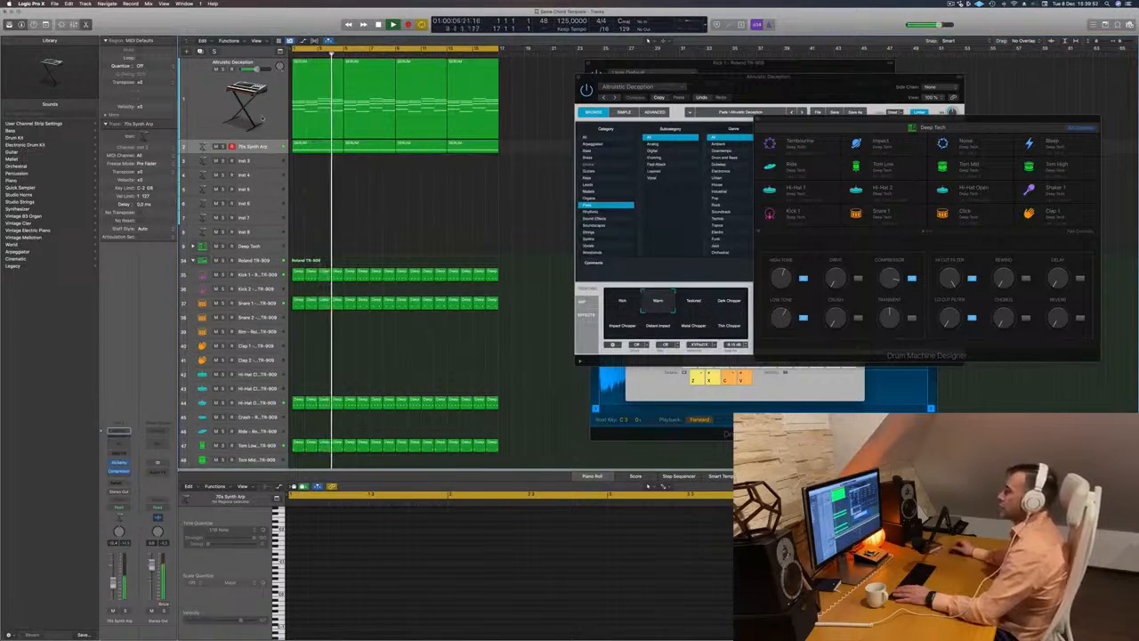
- Select the Altruistic Deception chord track, restart playback, and create a new track with duplicate settings below it
click(247, 135)
key(space)
key(space)
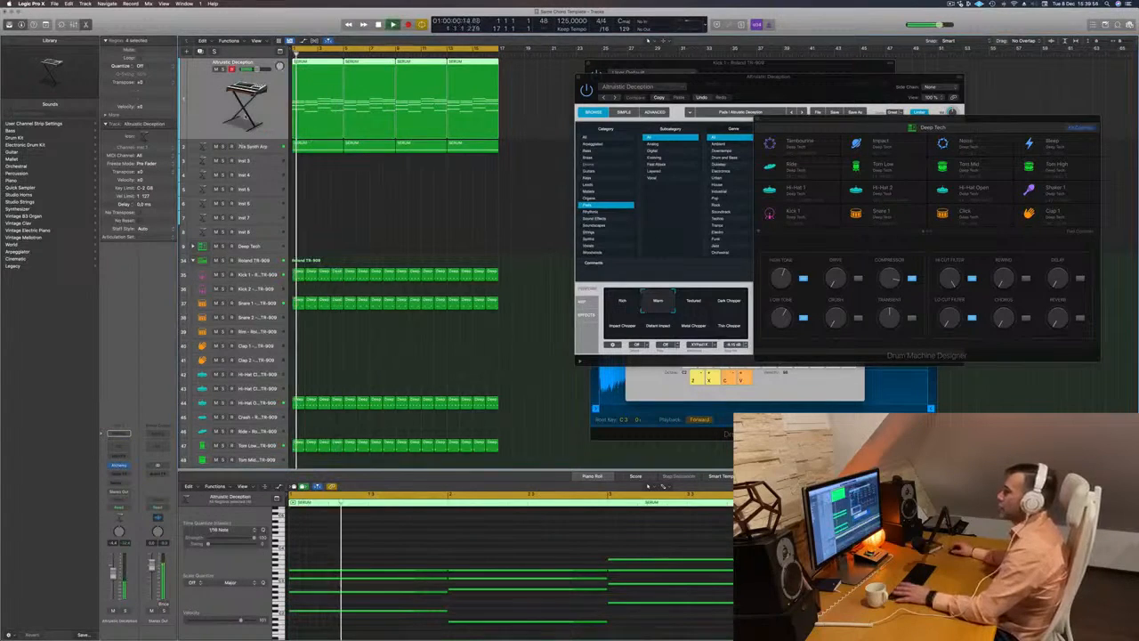
click(199, 52)
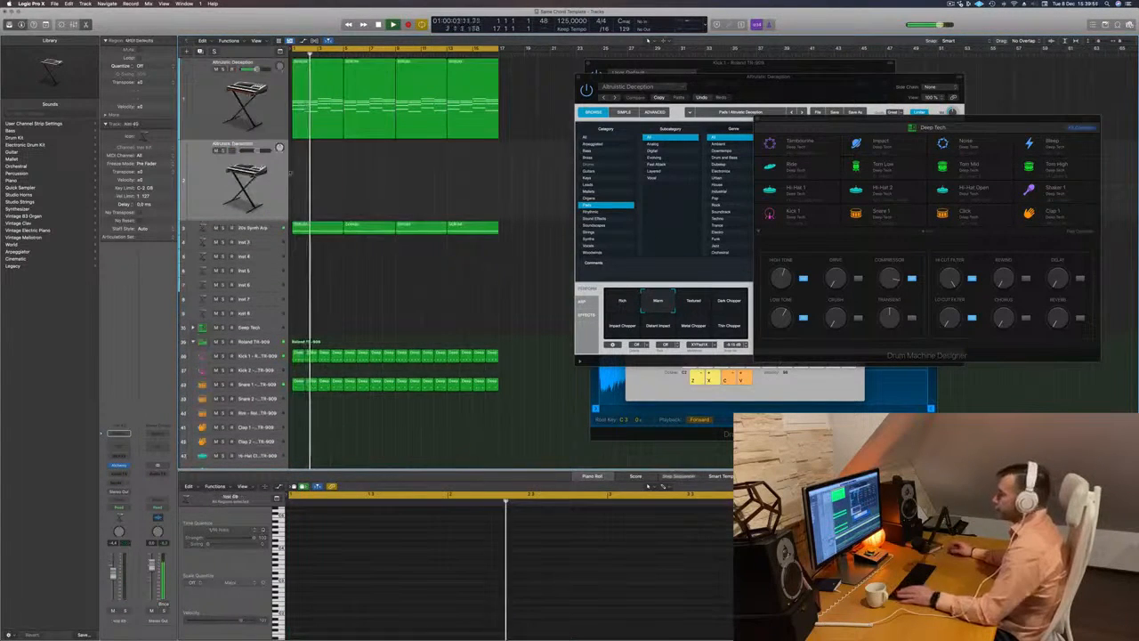
- Copy the first chord region from the Altruistic Deception track onto the duplicate track directly below it
key(space)
drag(312, 98, 312, 181)
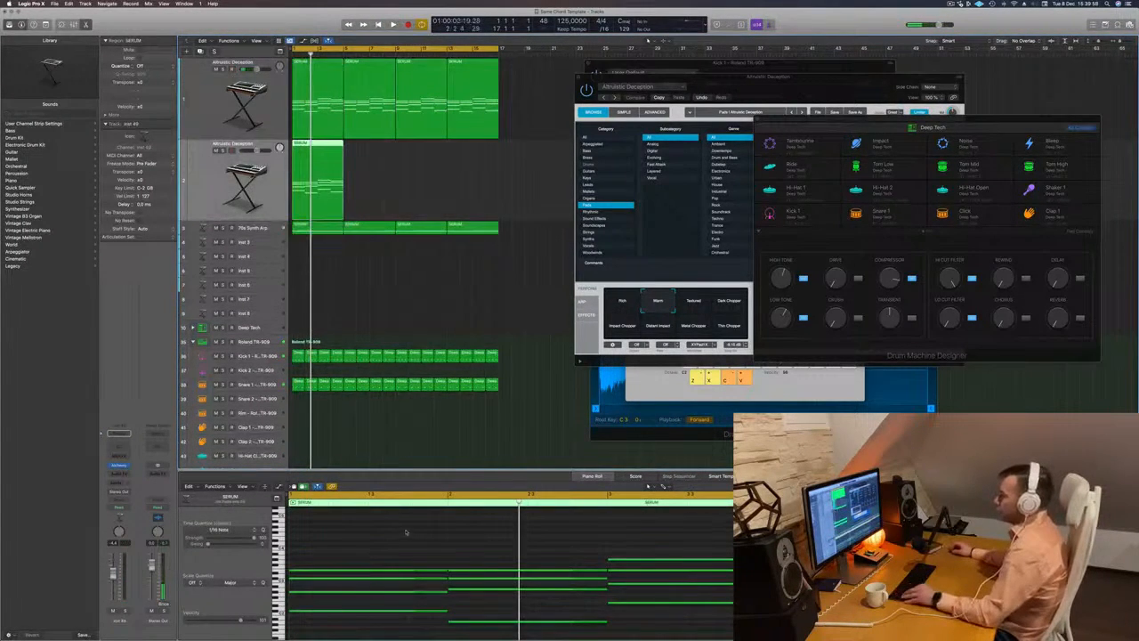
key(space)
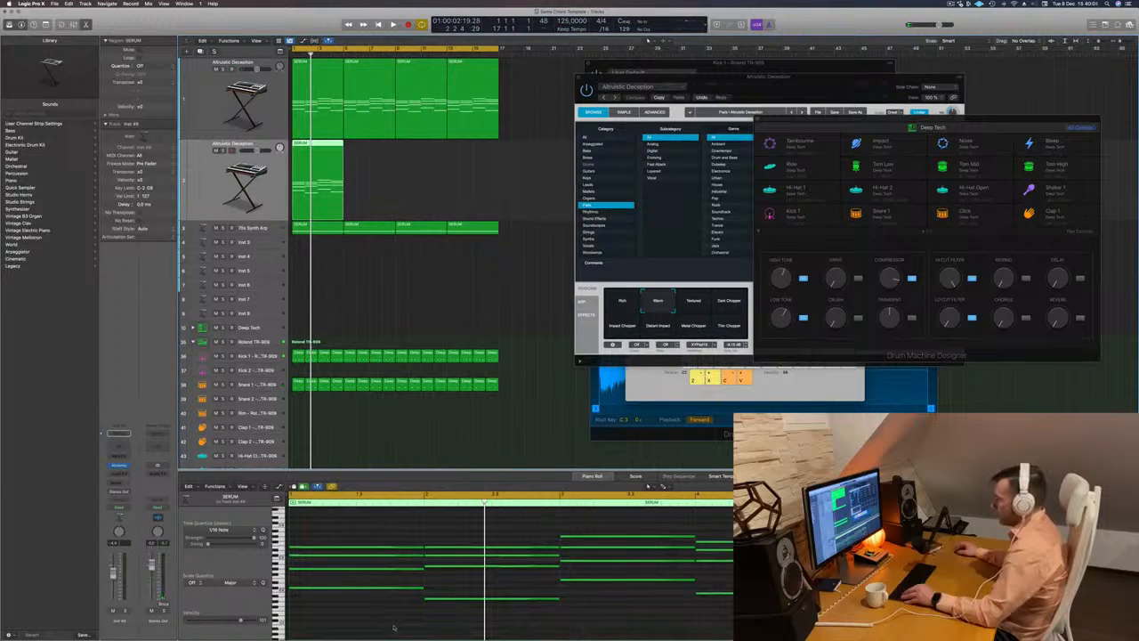
- Delete the lower chord notes in the copied region, keeping only the top note of each chord
key(space)
drag(374, 627, 736, 564)
key(Delete)
drag(647, 572, 728, 549)
drag(635, 548, 635, 548)
key(Delete)
- Shorten the four remaining notes to a quarter note each and place them back to back in the first bar
drag(363, 518, 735, 559)
drag(423, 547, 318, 557)
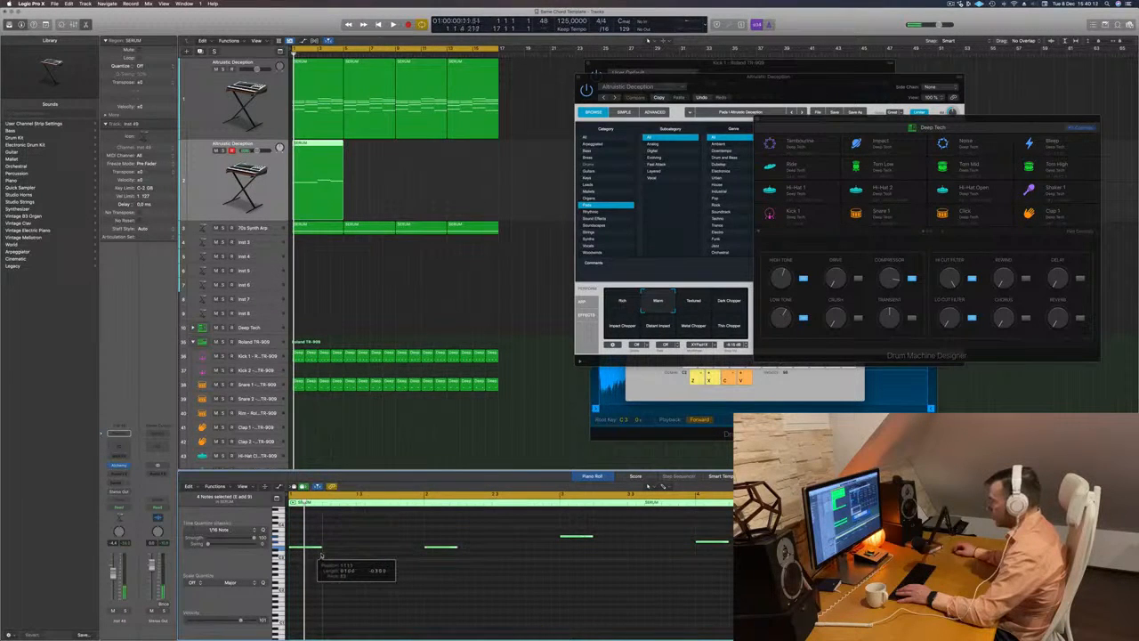
drag(440, 531, 727, 584)
drag(438, 550, 338, 550)
drag(445, 522, 627, 571)
drag(483, 537, 381, 539)
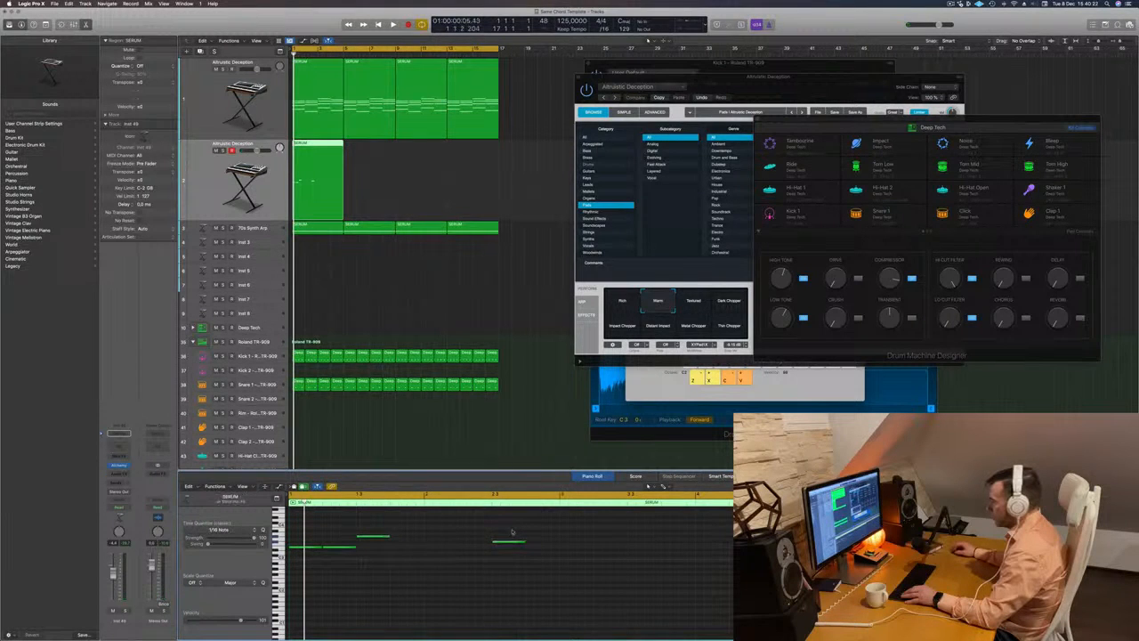
drag(509, 544, 410, 545)
- Open the duplicate track's Alchemy instrument and filter its presets to the Brass category
key(space)
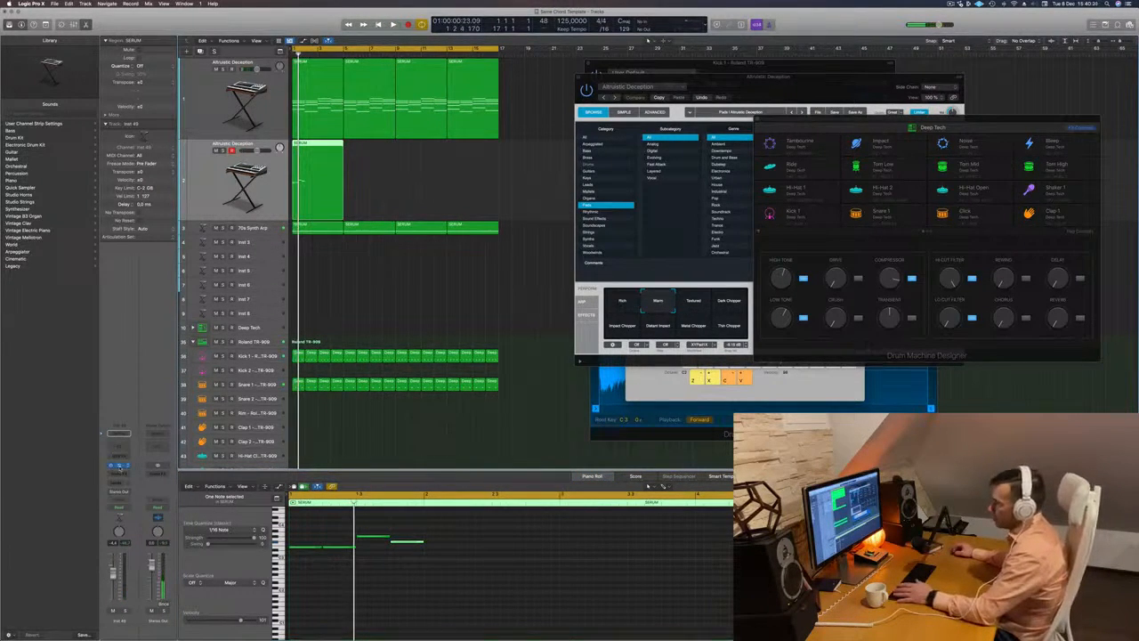
drag(539, 93, 735, 96)
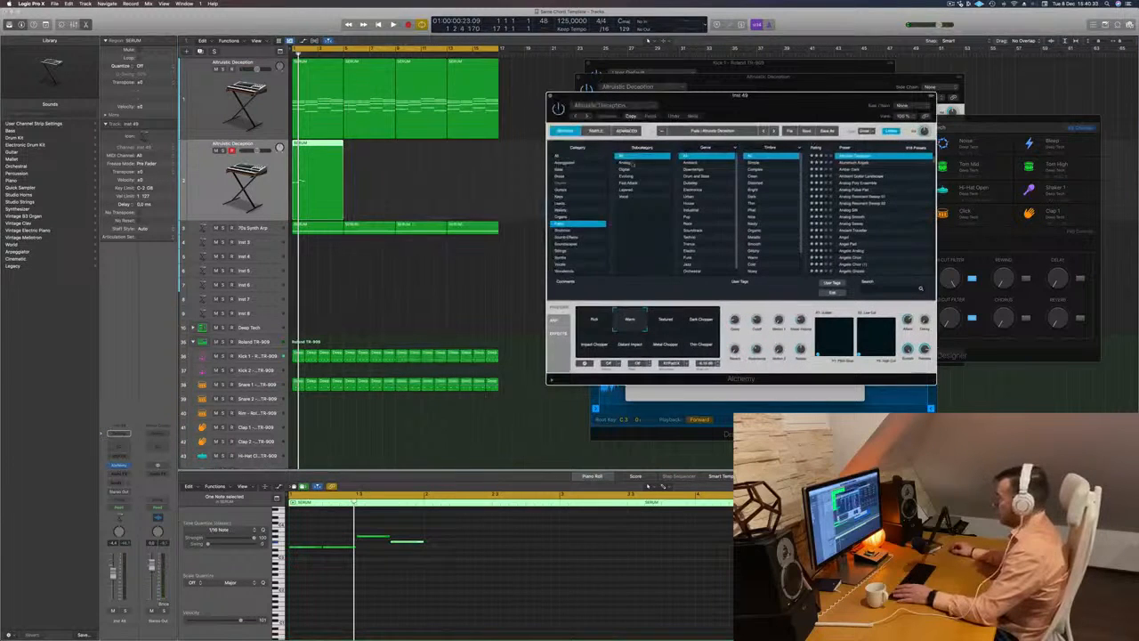
click(561, 175)
- Transpose the four melody notes down two octaves
drag(458, 572, 287, 528)
key(alt+shift+Down)
key(alt+shift+Down)
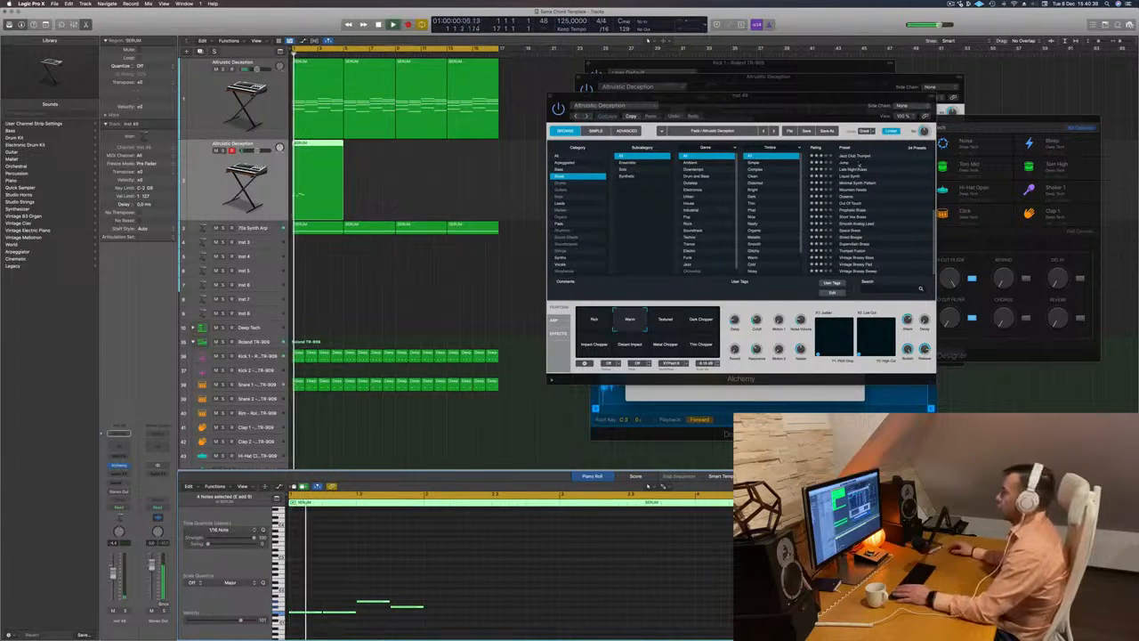
- Try the Jazz Club Trumpet and 80s Fantasy brass presets in Alchemy against the playing melody
click(859, 156)
scroll(860, 156, up, 3)
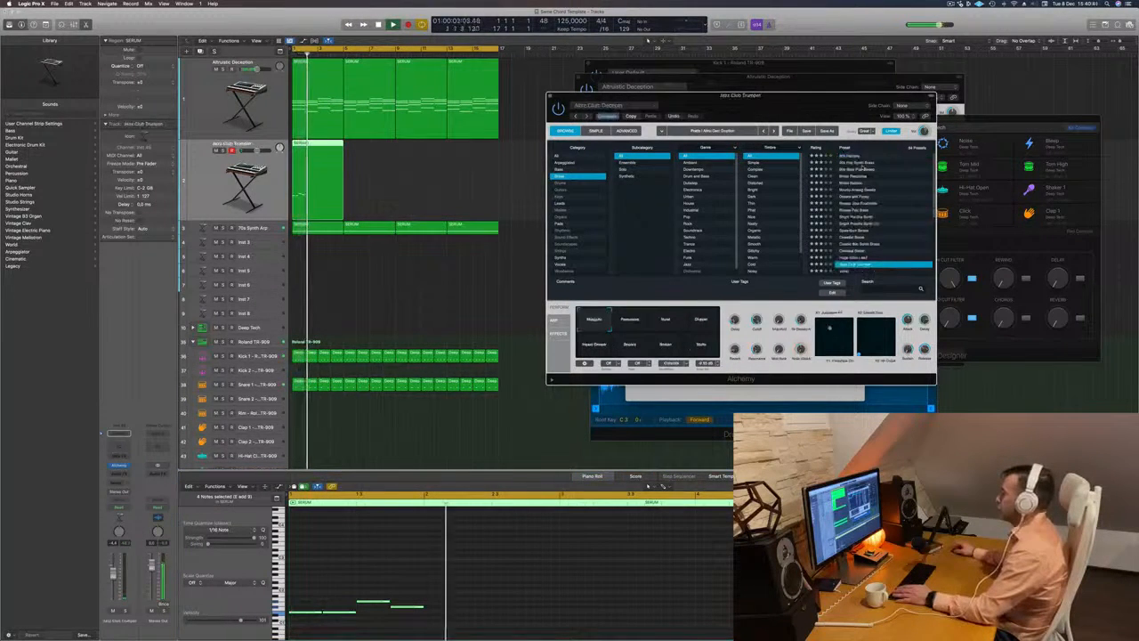
click(853, 158)
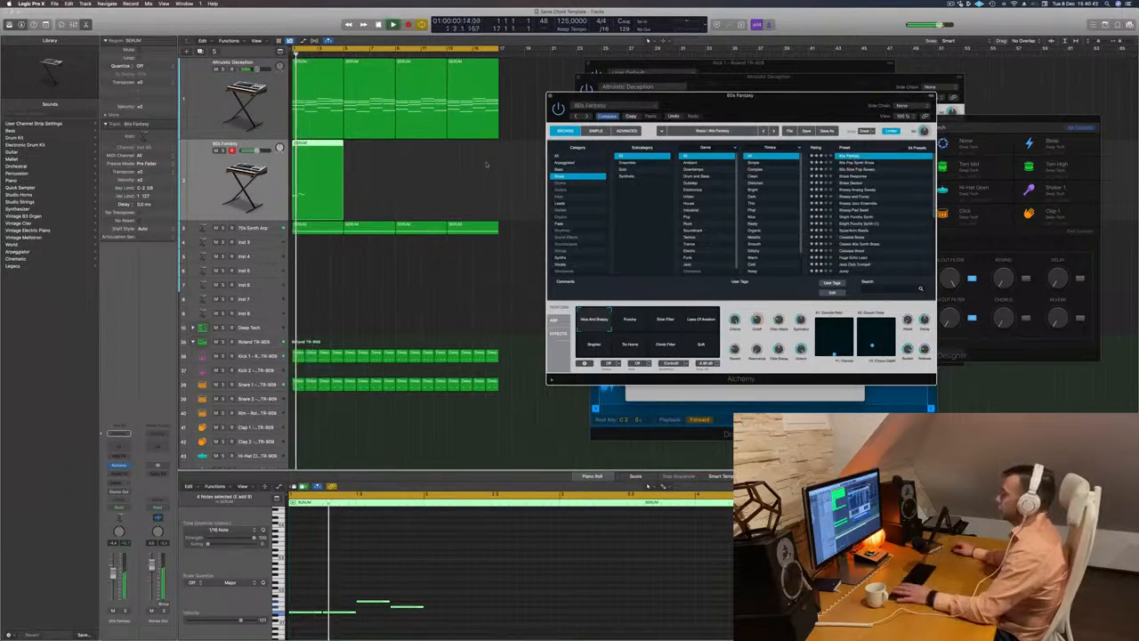
drag(813, 107, 874, 81)
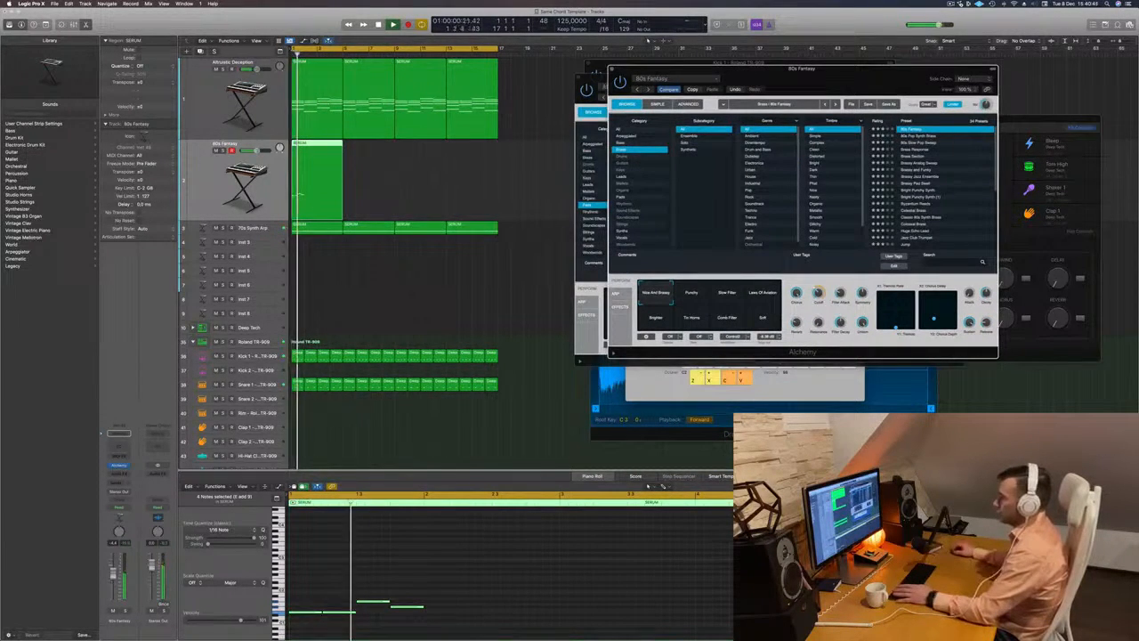
- Add a send to Bus 7 on the 80s Fantasy track and insert ChromaVerb on its aux channel
click(116, 480)
mouse_move(146, 495)
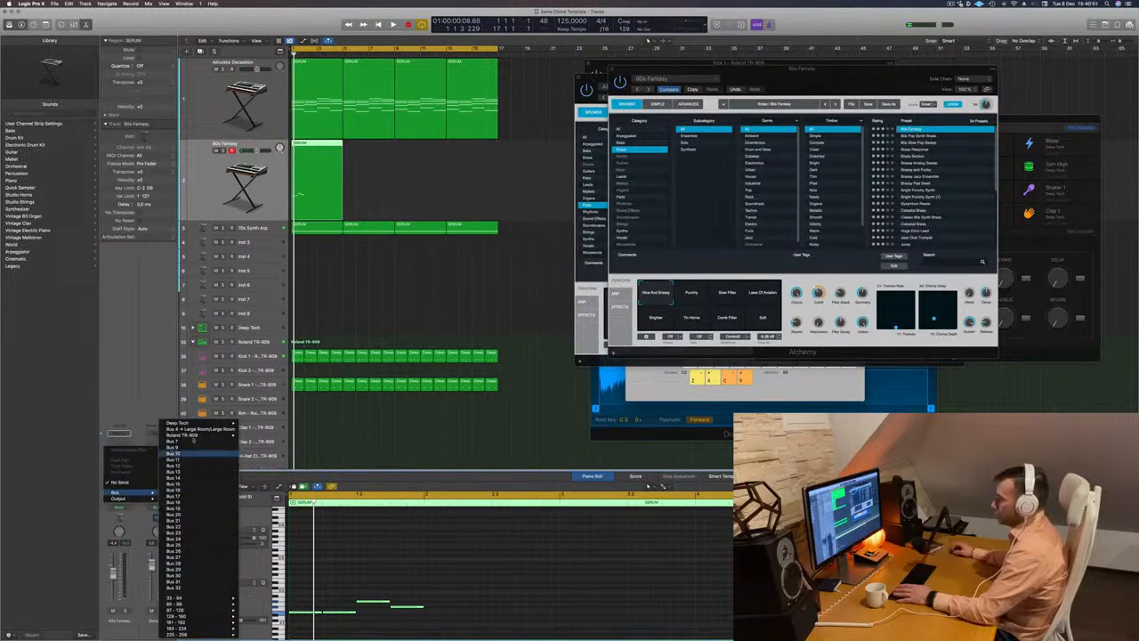
click(183, 441)
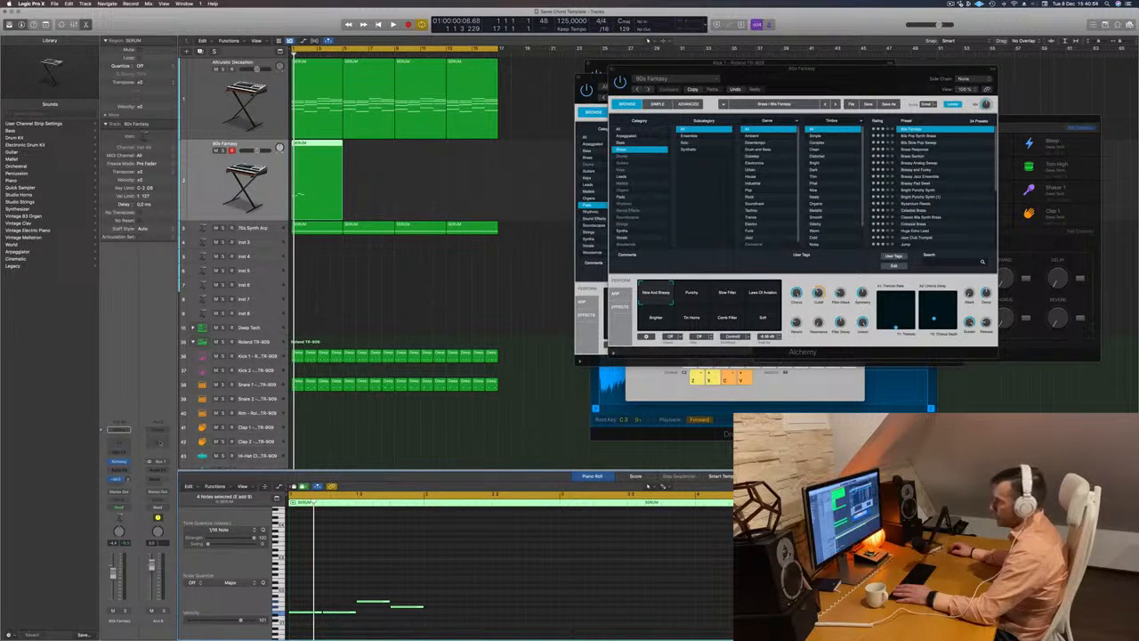
click(164, 472)
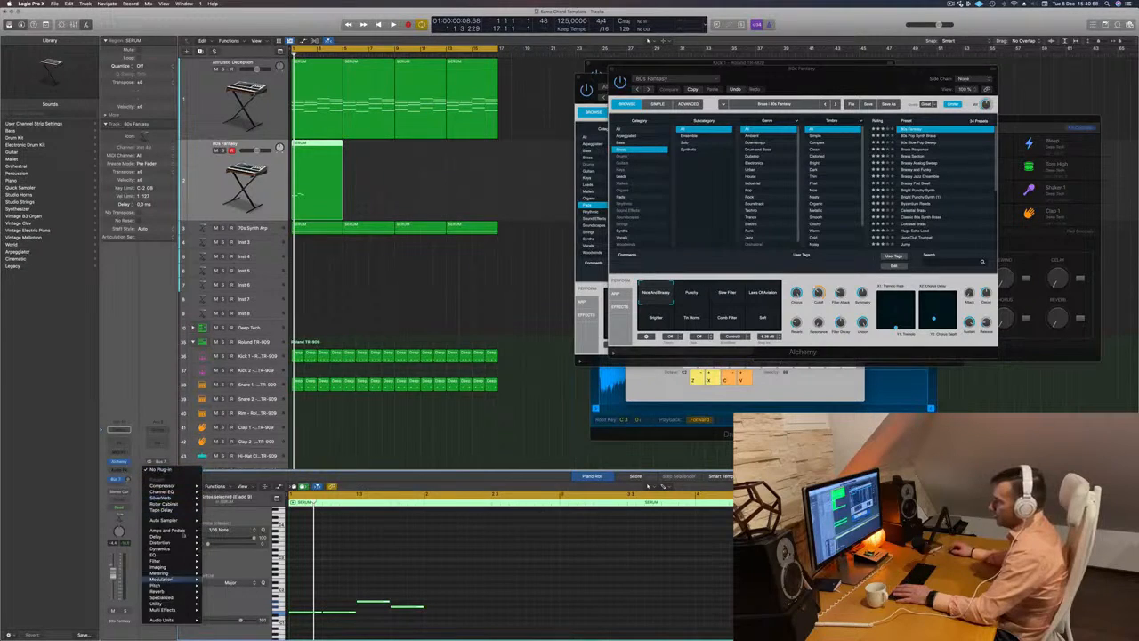
mouse_move(177, 542)
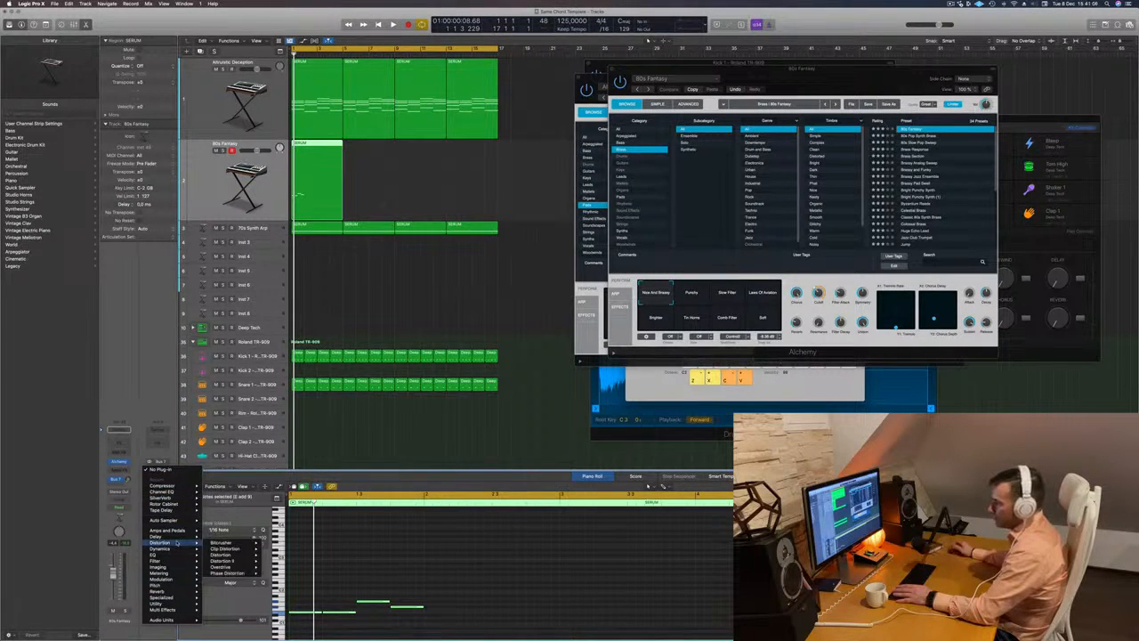
mouse_move(175, 595)
click(274, 592)
drag(835, 109, 1002, 120)
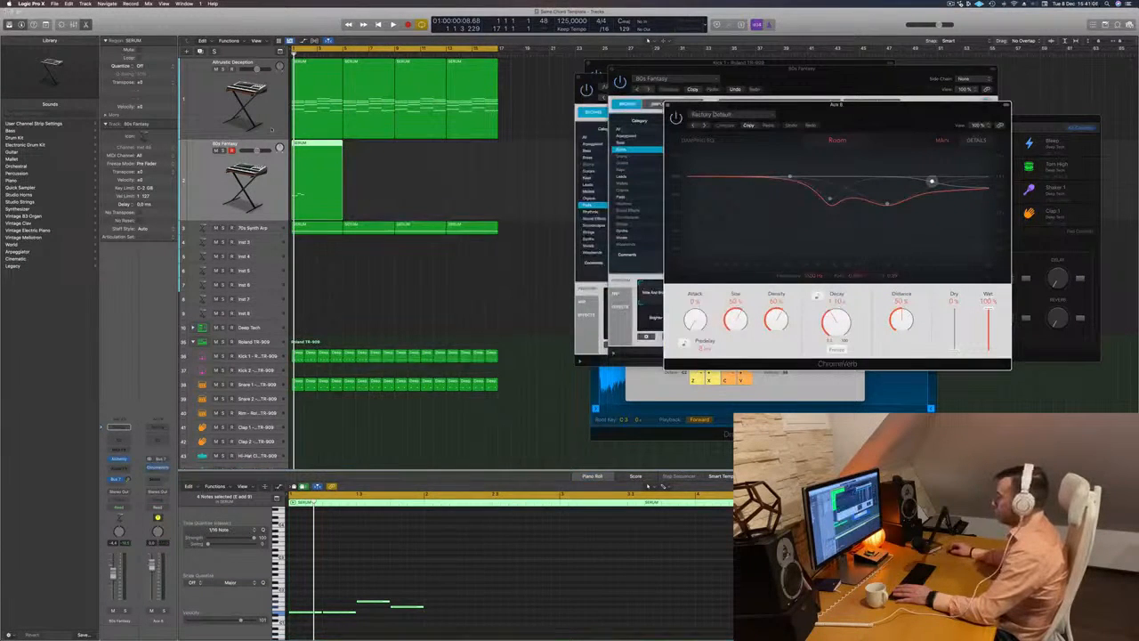
- Raise the Bus 7 send during playback and rearrange the ChromaVerb and Alchemy windows
key(space)
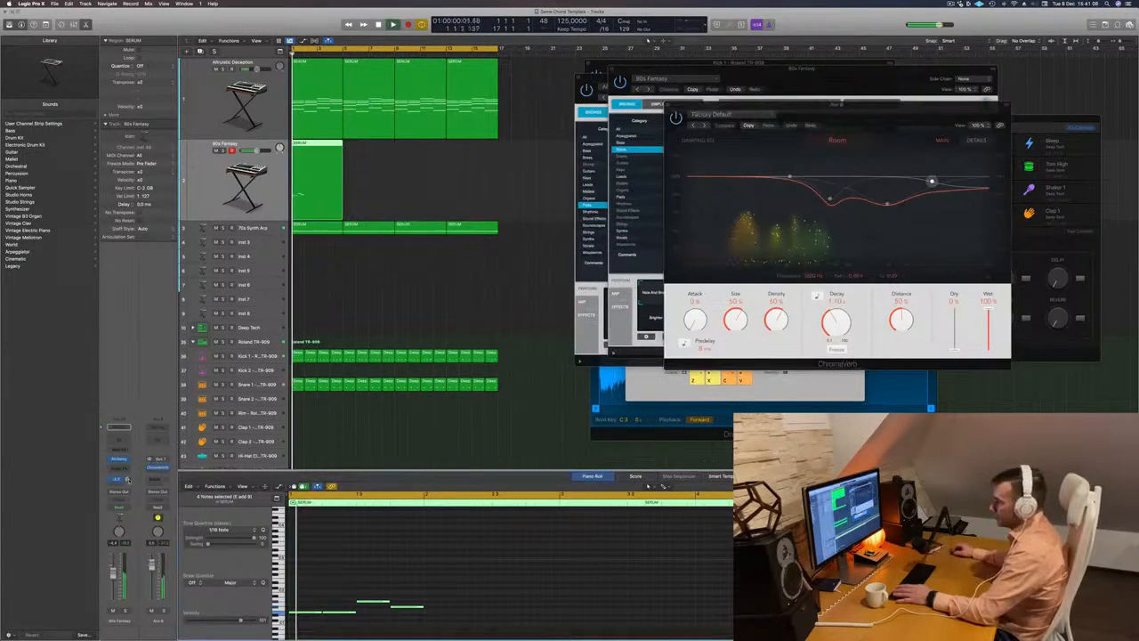
drag(820, 104, 1086, 107)
drag(783, 85, 617, 169)
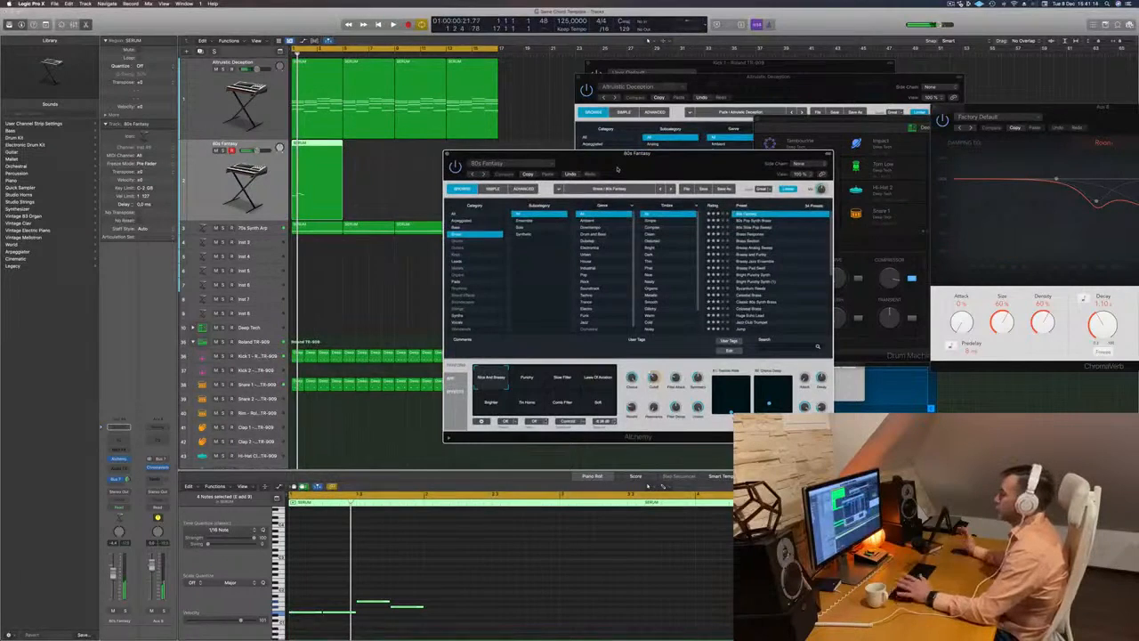
key(space)
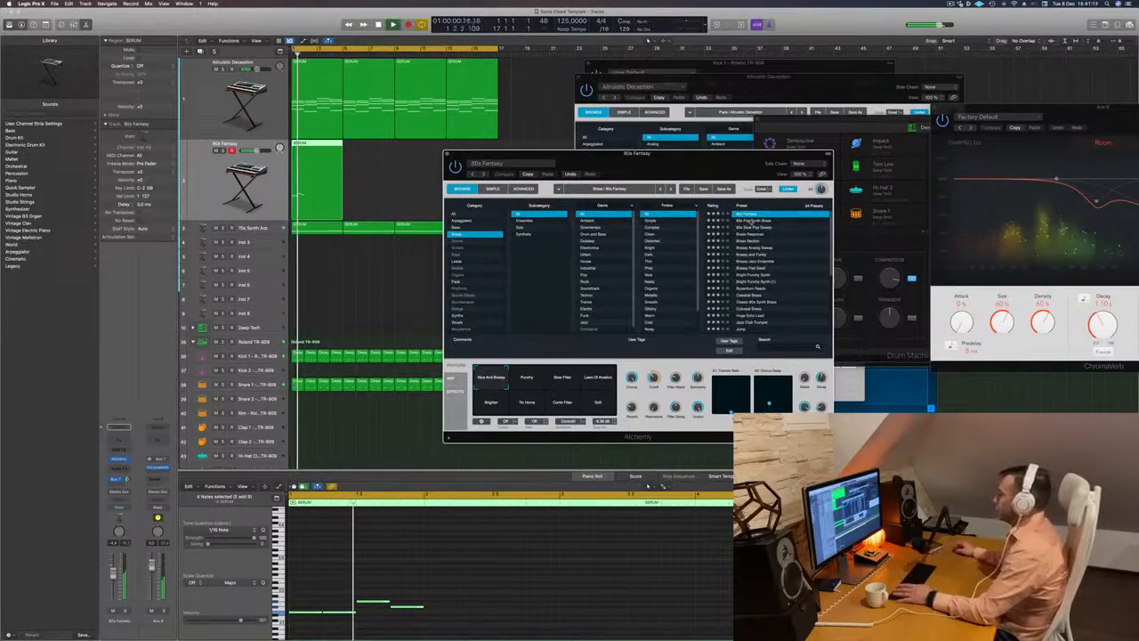
- Audition the Alchemy presets 80s Pop Synth Brass, 80s Slow Pop Sweep, Brass Response and Brass Section on the melody
click(753, 221)
key(space)
key(space)
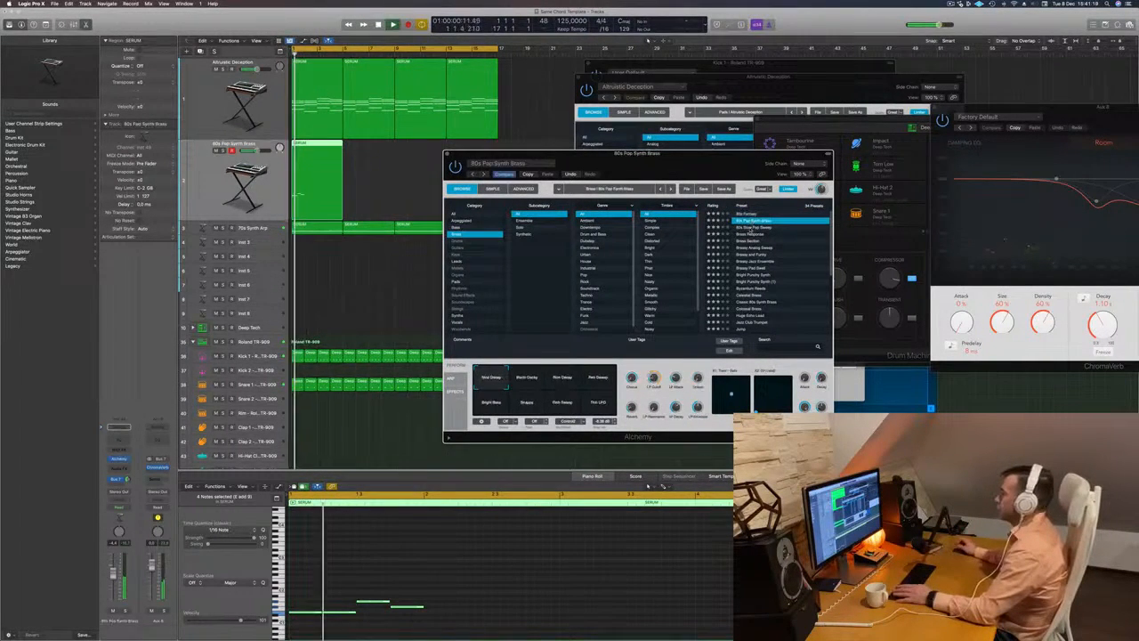
click(754, 228)
key(space)
key(space)
click(755, 235)
key(space)
key(space)
click(754, 242)
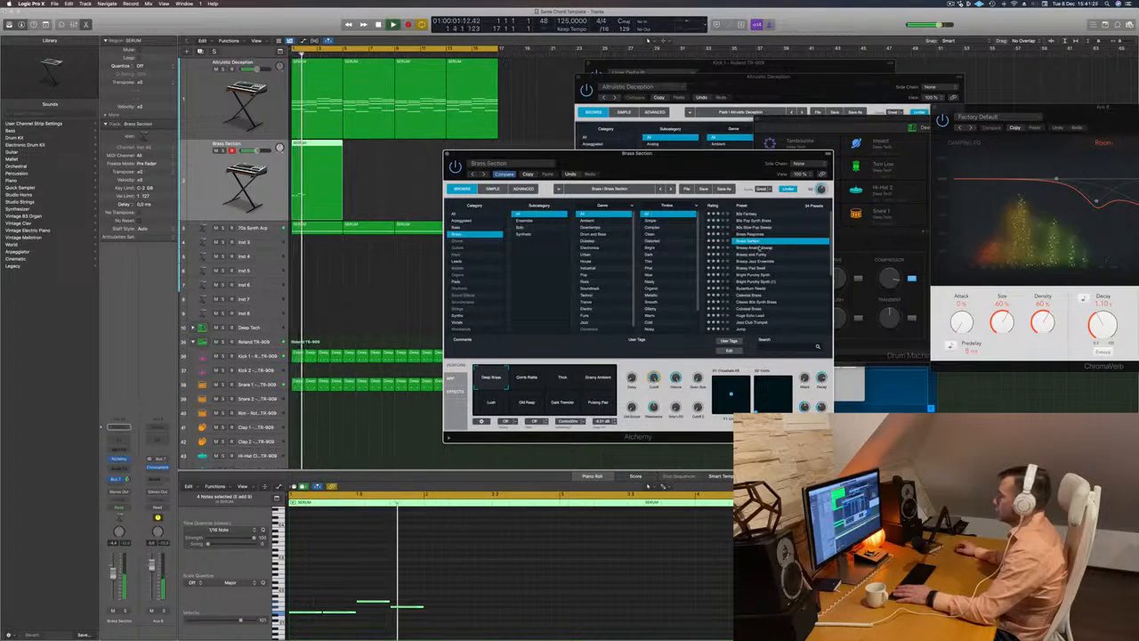
- Audition the Alchemy presets Brassy Analog Sweep, Brassy and Funky and Brassy Jazz Ensemble, restarting playback for each
click(757, 248)
key(space)
key(space)
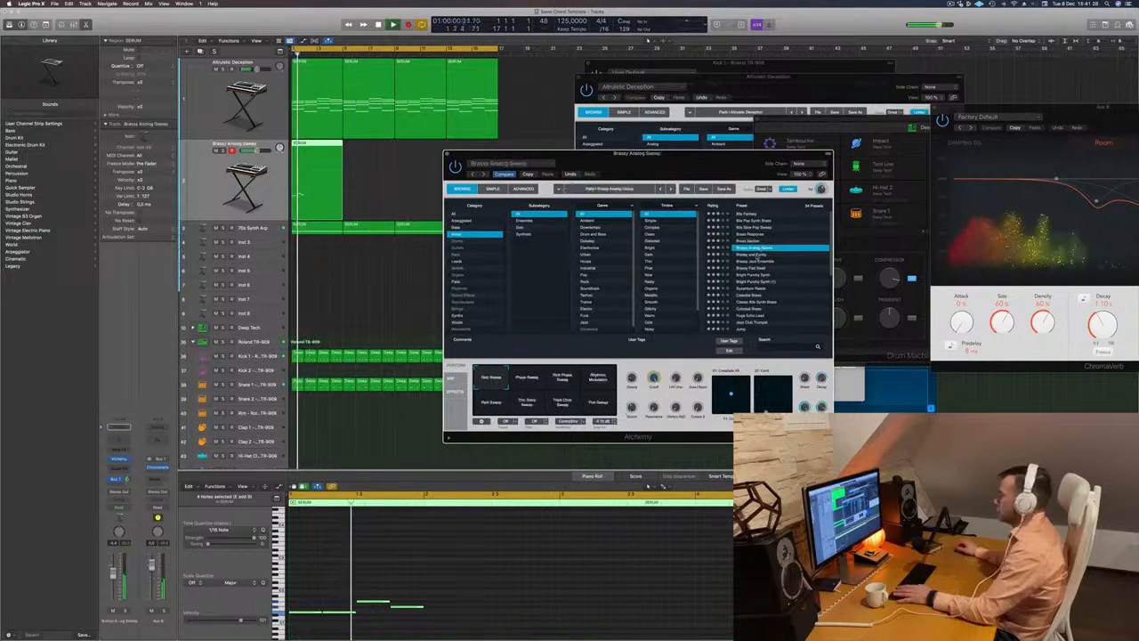
click(759, 255)
key(space)
key(space)
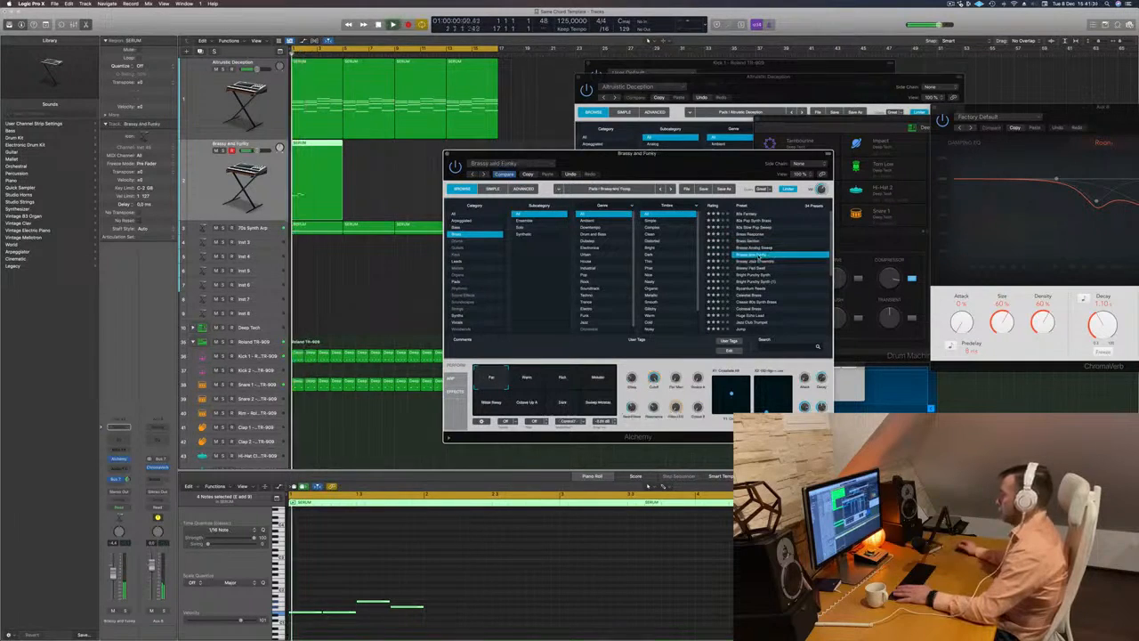
click(762, 260)
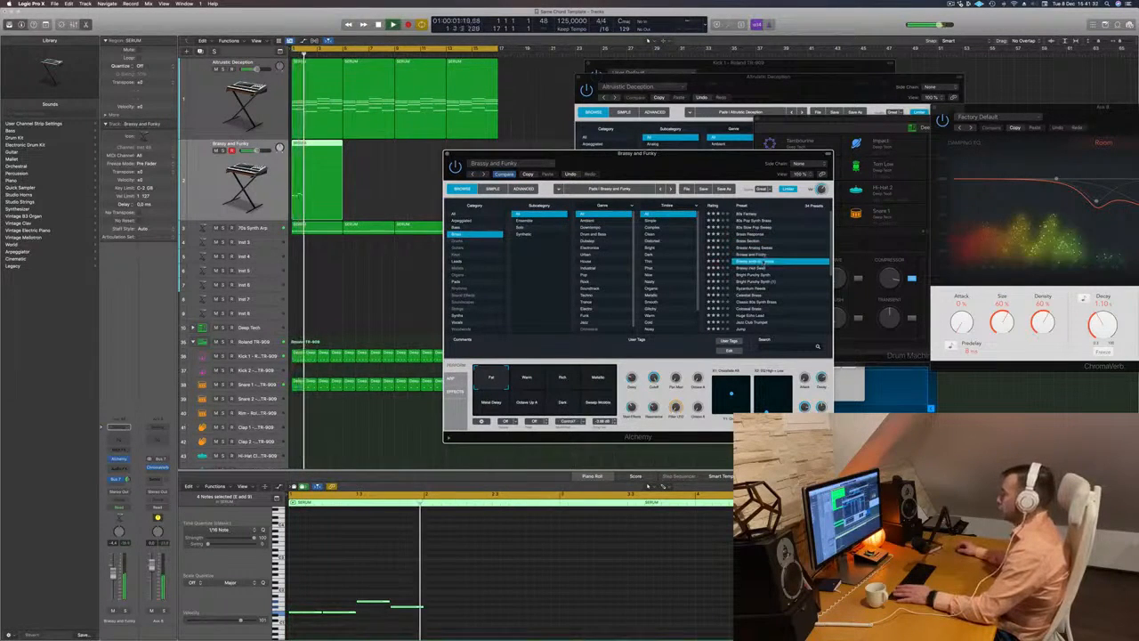
key(space)
key(space)
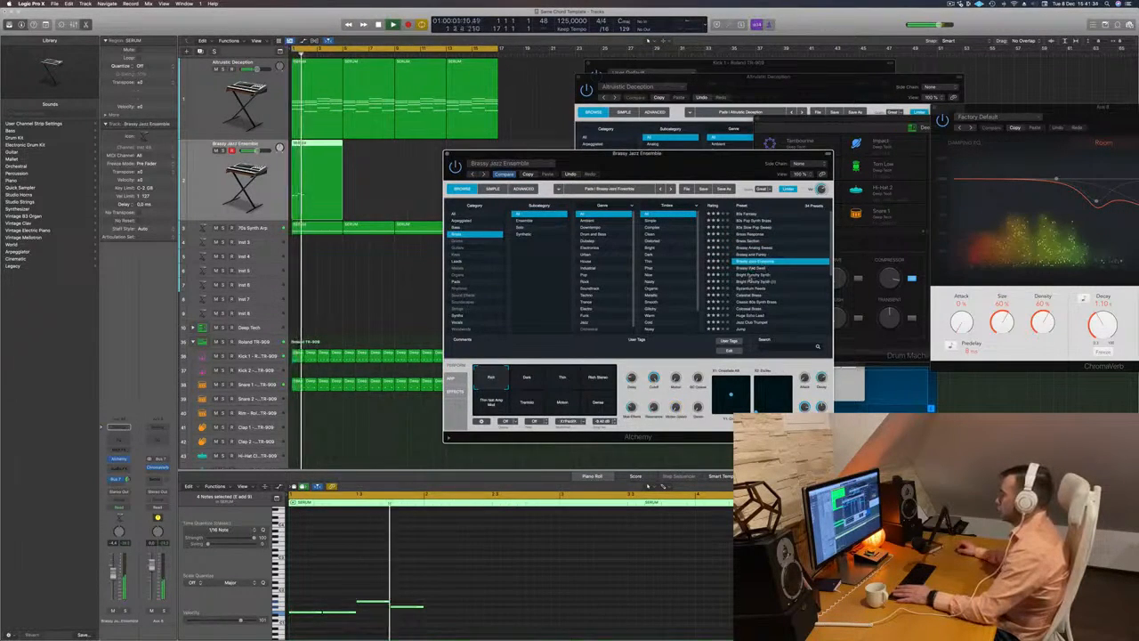
- Audition the Bright Punchy Synth preset, restarting playback repeatedly and moving the Alchemy window aside
click(758, 275)
key(space)
key(space)
drag(787, 152, 877, 134)
key(space)
key(space)
key(space)
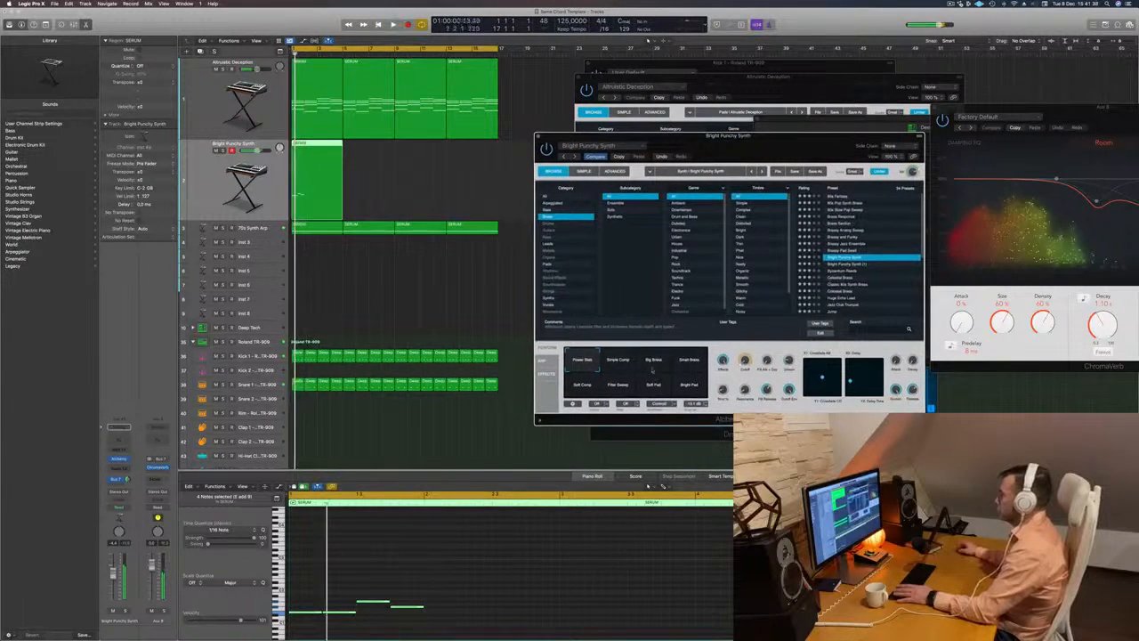
key(space)
key(space)
- Audition the presets from Bright Punchy Synth (1) through Byzantium Reeds and Celestial Brass to Colossal Brass
click(843, 265)
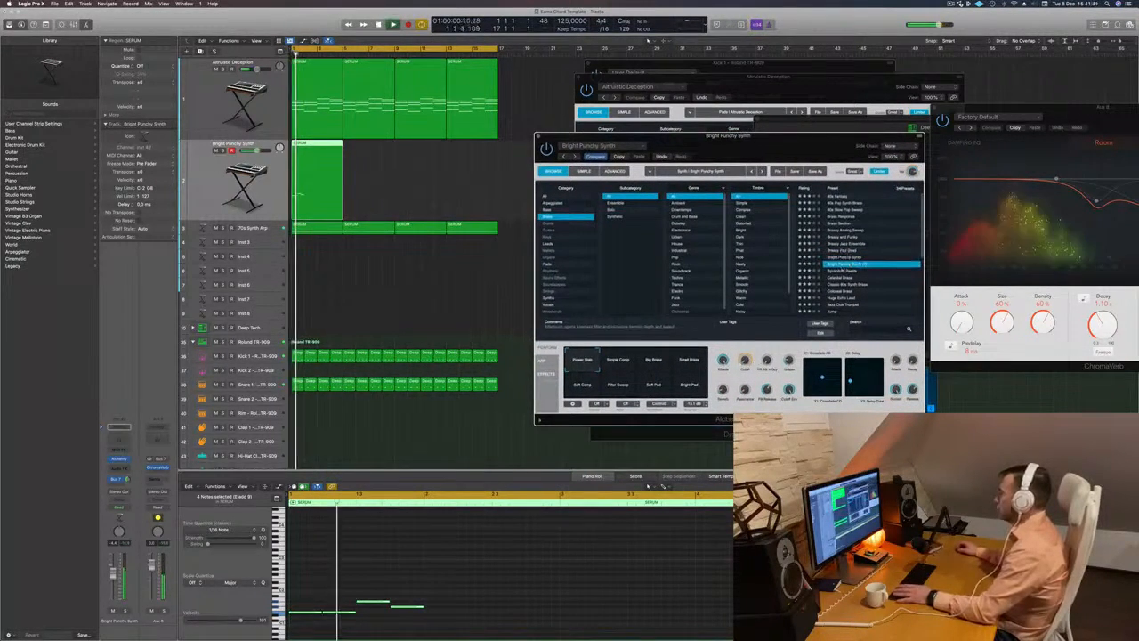
click(848, 270)
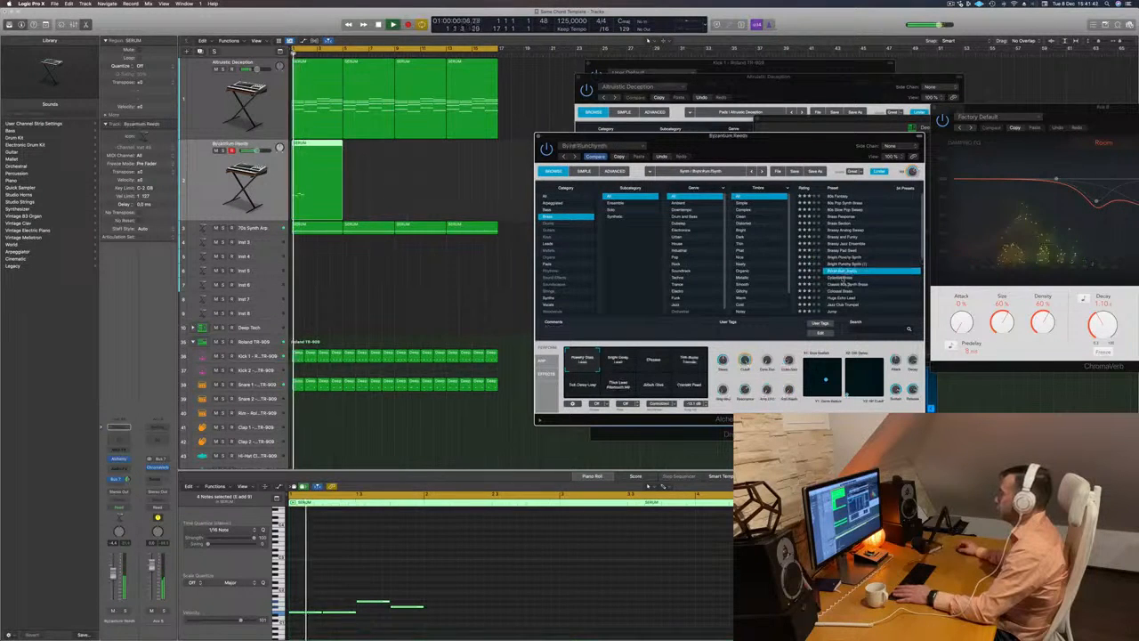
click(844, 278)
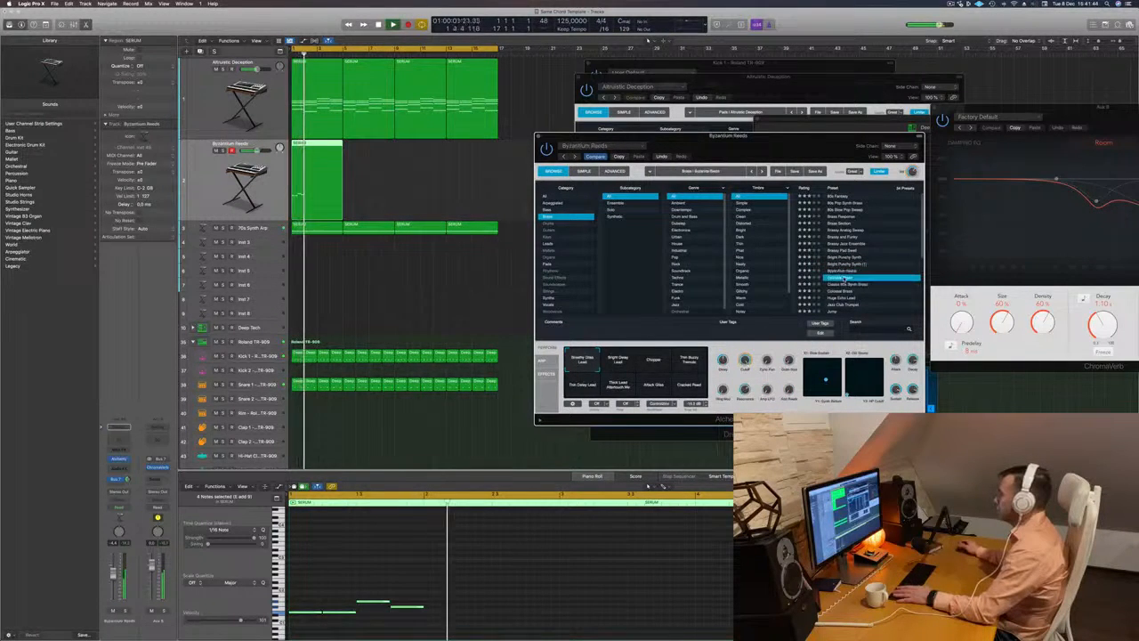
key(Down)
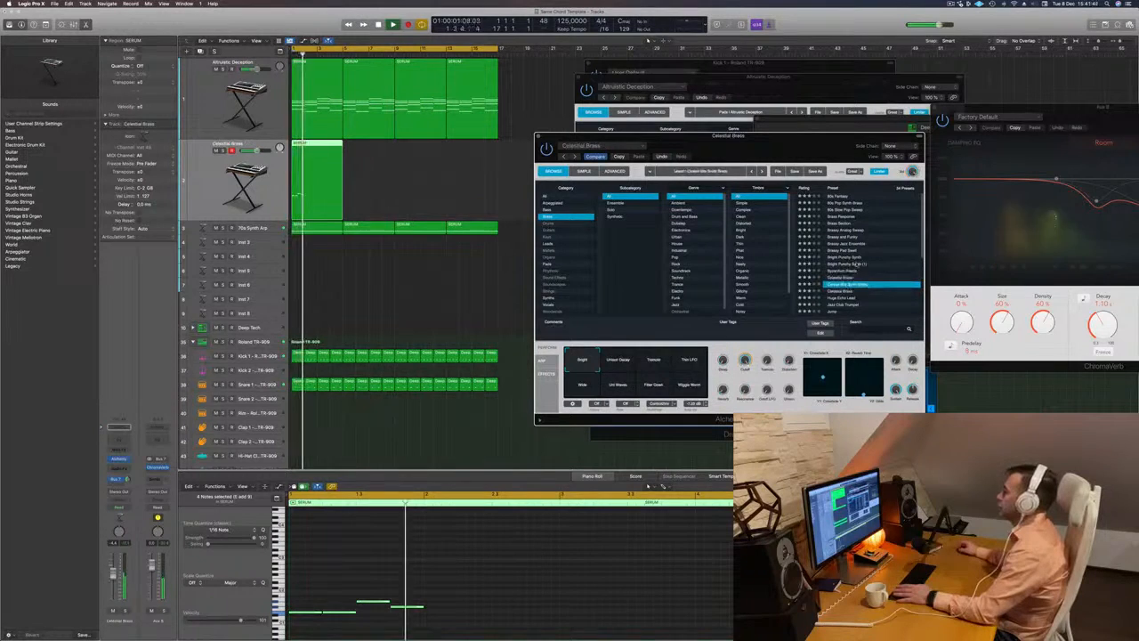
key(Down)
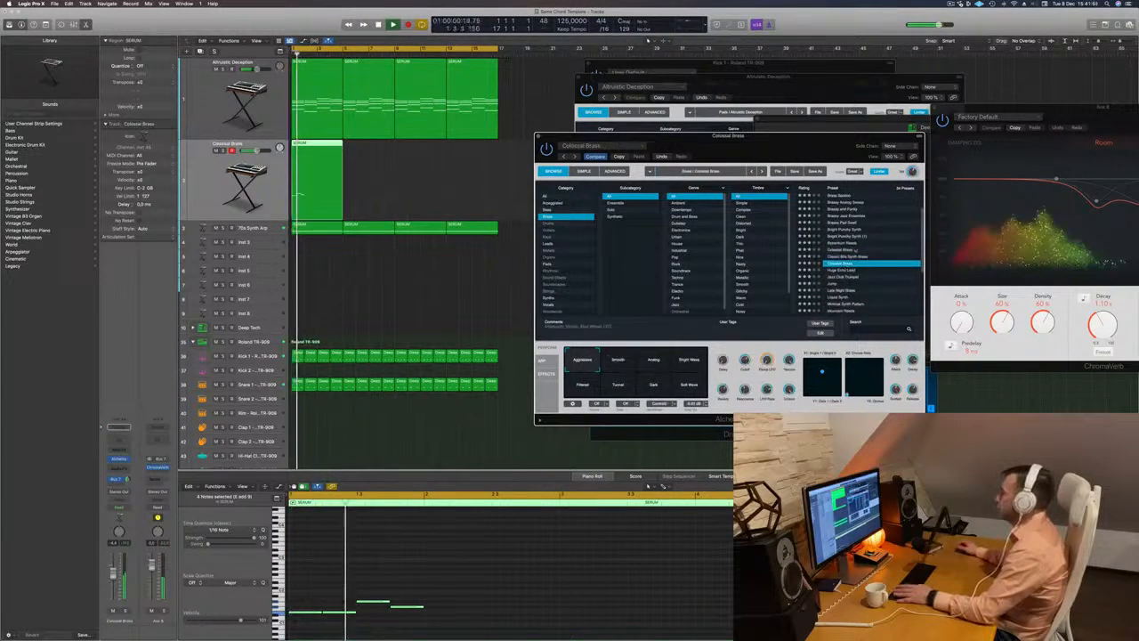
- Reposition the Alchemy window and audition Colossal Brass's performance snapshots, including Smooth, Analog, Bright Wave, Filtered, Tunnel, Dark and Soft Wave
drag(834, 139, 752, 136)
key(space)
key(space)
key(space)
click(537, 360)
click(578, 359)
click(606, 360)
click(500, 385)
click(550, 386)
click(571, 384)
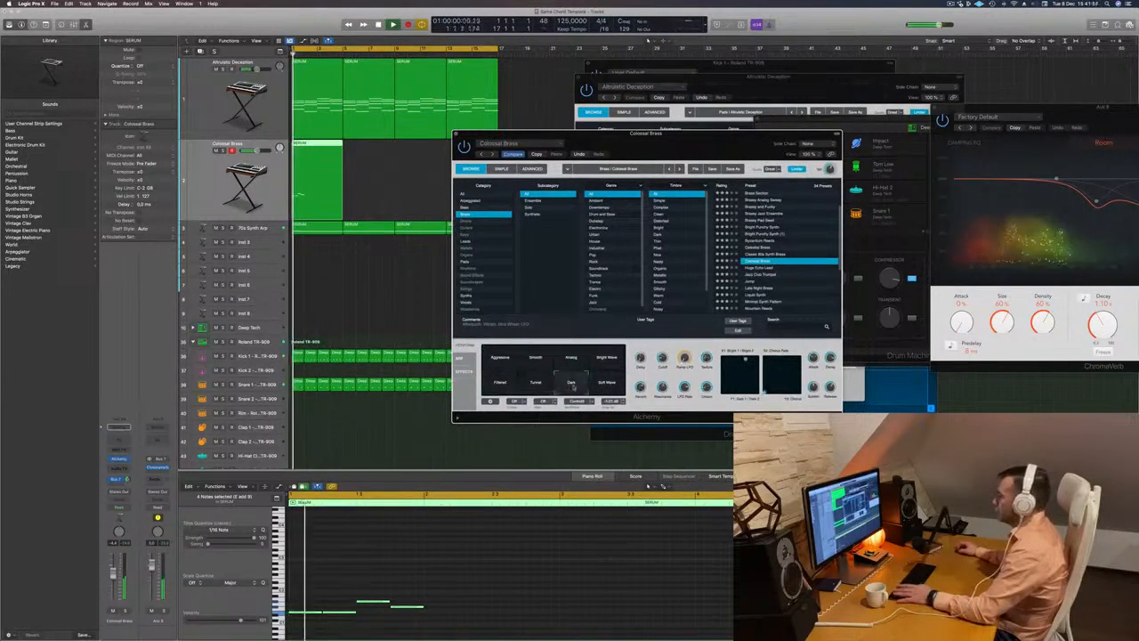
click(606, 385)
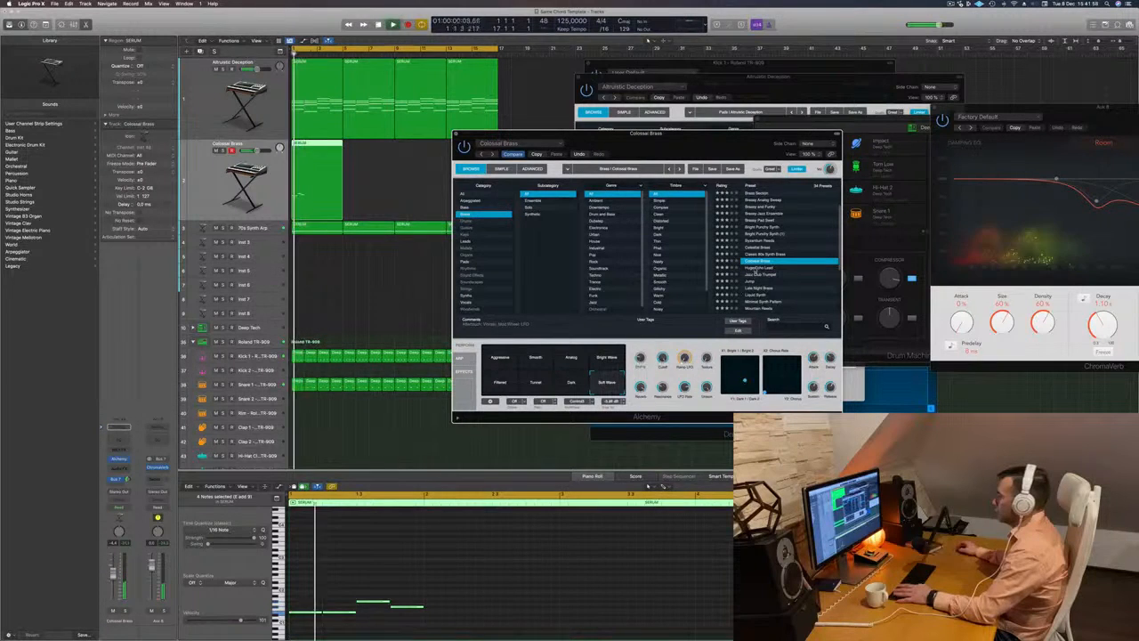
- Audition Huge Echo Lead and Jazz Club Trumpet, and load the Jump brass preset in Alchemy
click(756, 268)
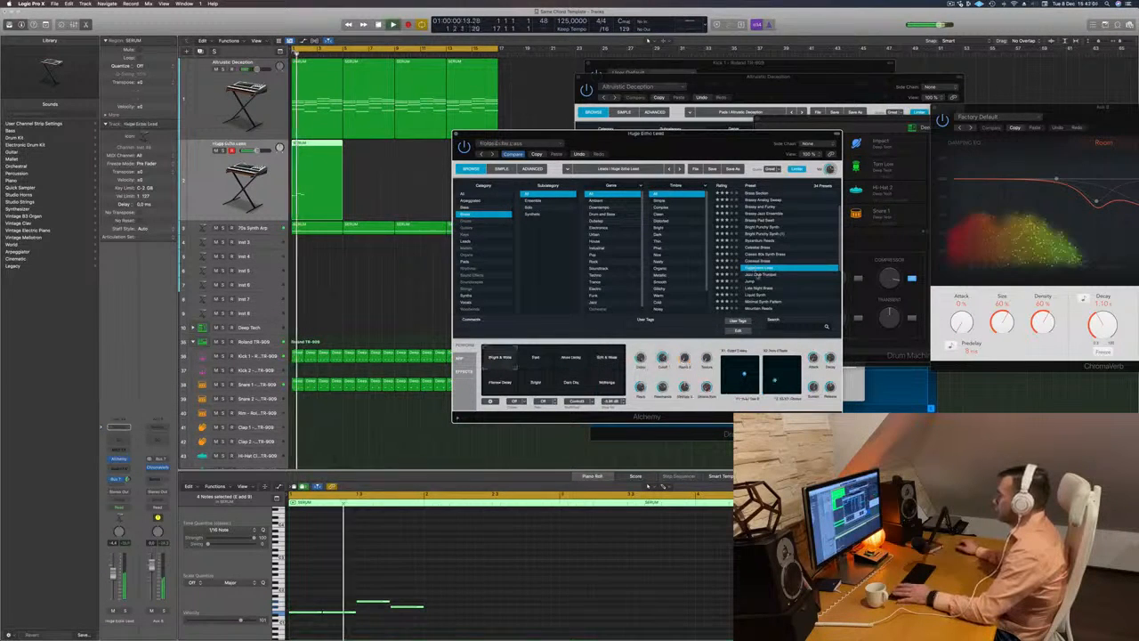
click(757, 275)
scroll(801, 277, down, 2)
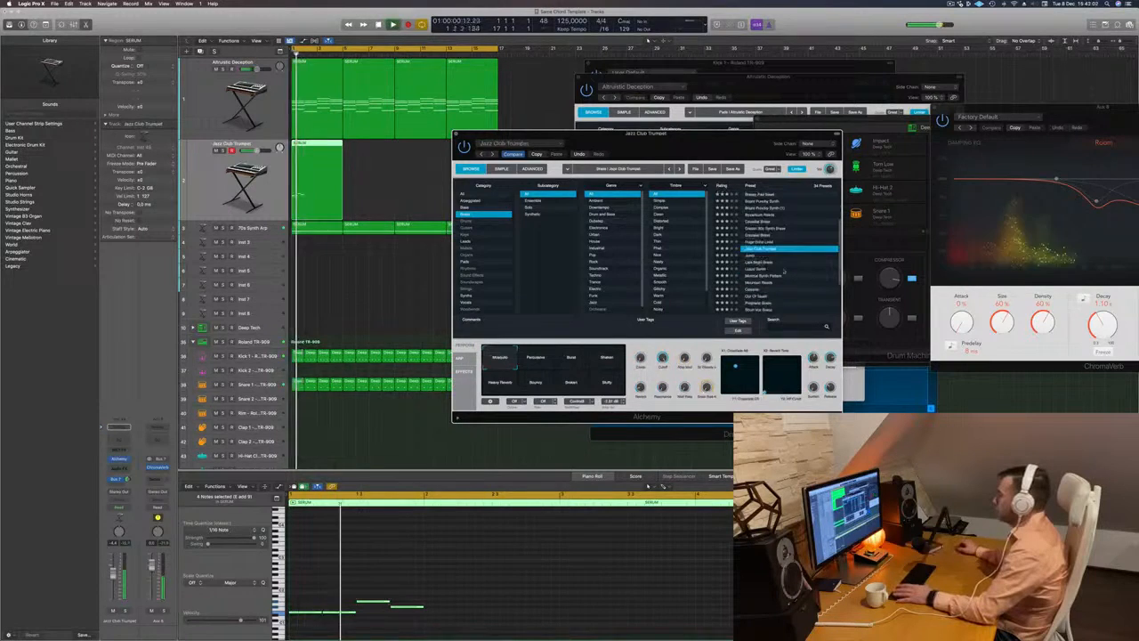
click(749, 256)
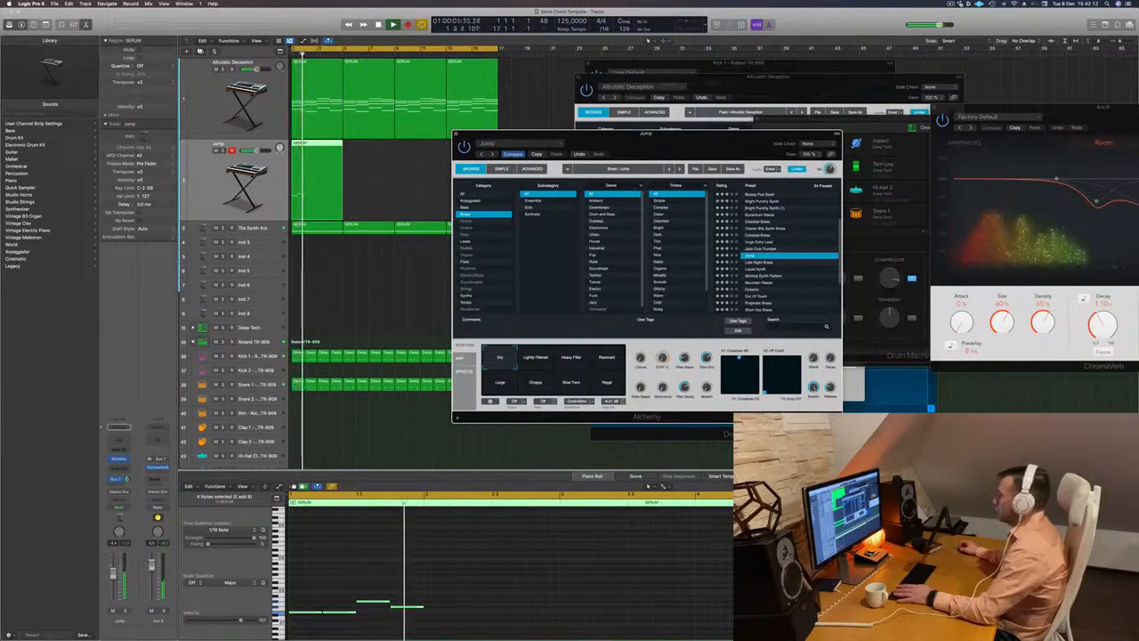
- Move the Alchemy window aside and audition the Jump preset's Heavy Filter, Resonant and Large snapshots
drag(671, 146, 771, 113)
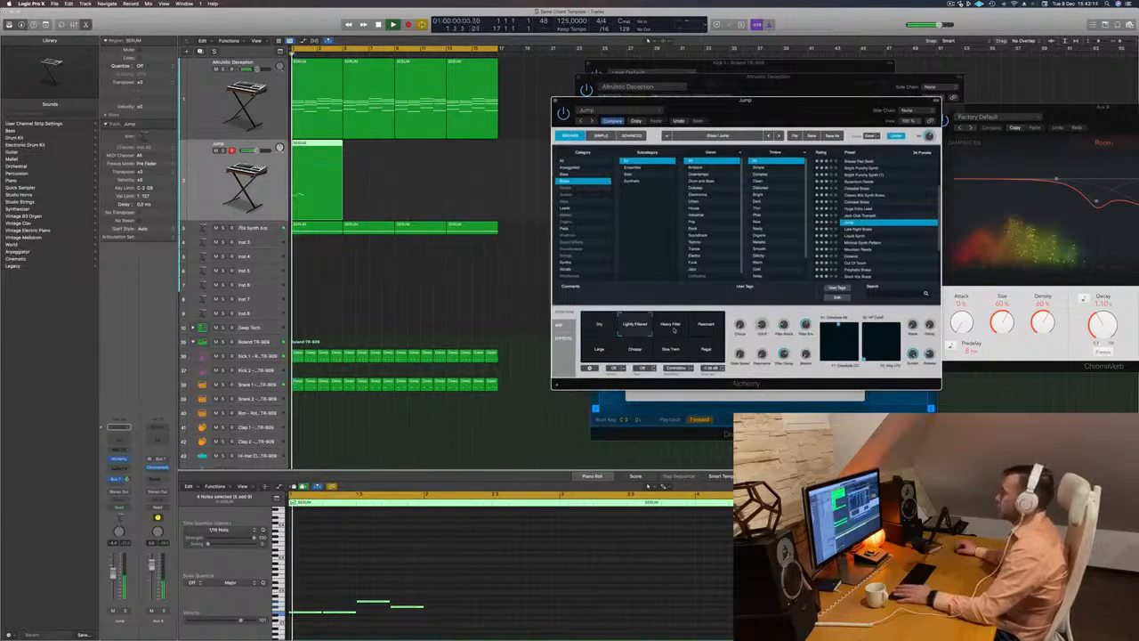
click(707, 328)
click(593, 351)
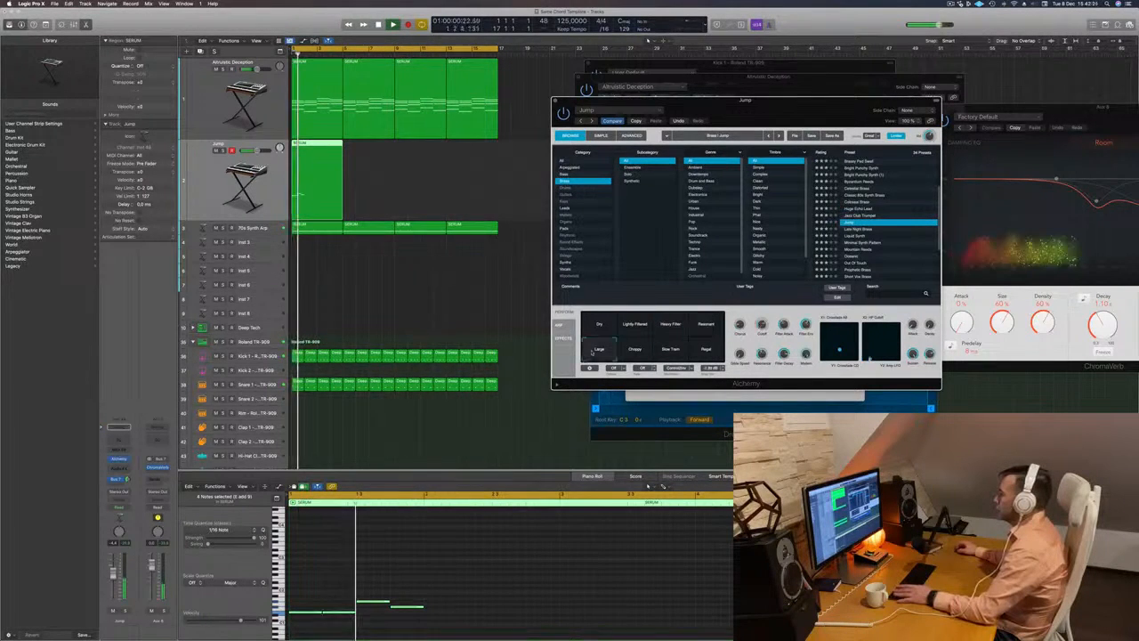
- Load the Late Night Brass preset on the melody track and close its Alchemy window
click(868, 229)
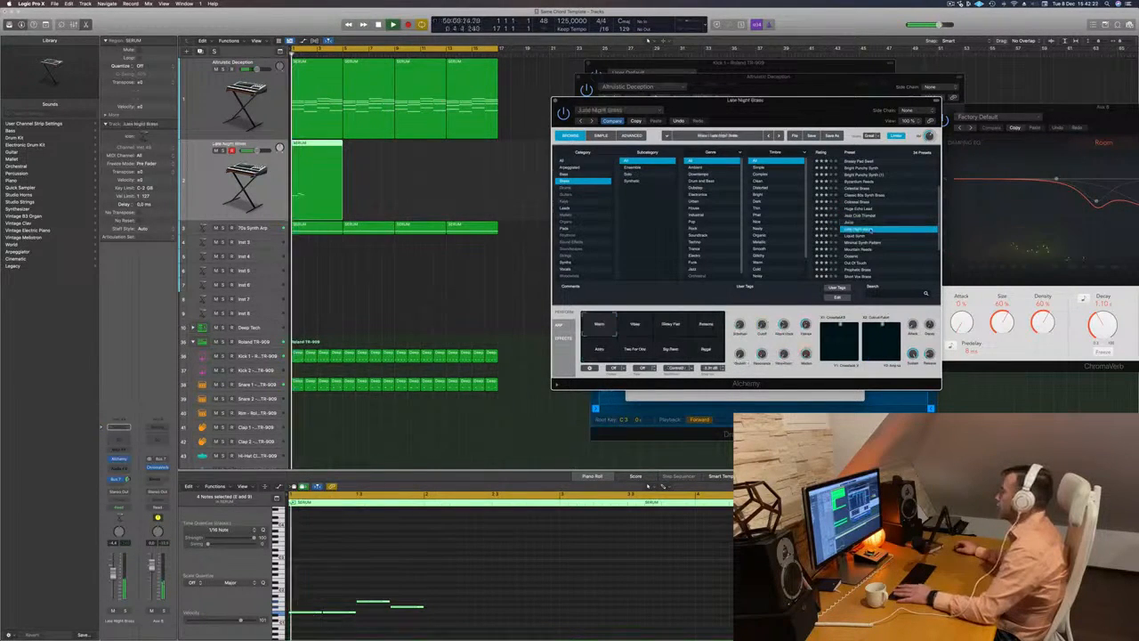
scroll(883, 222, down, 2)
drag(808, 116, 791, 116)
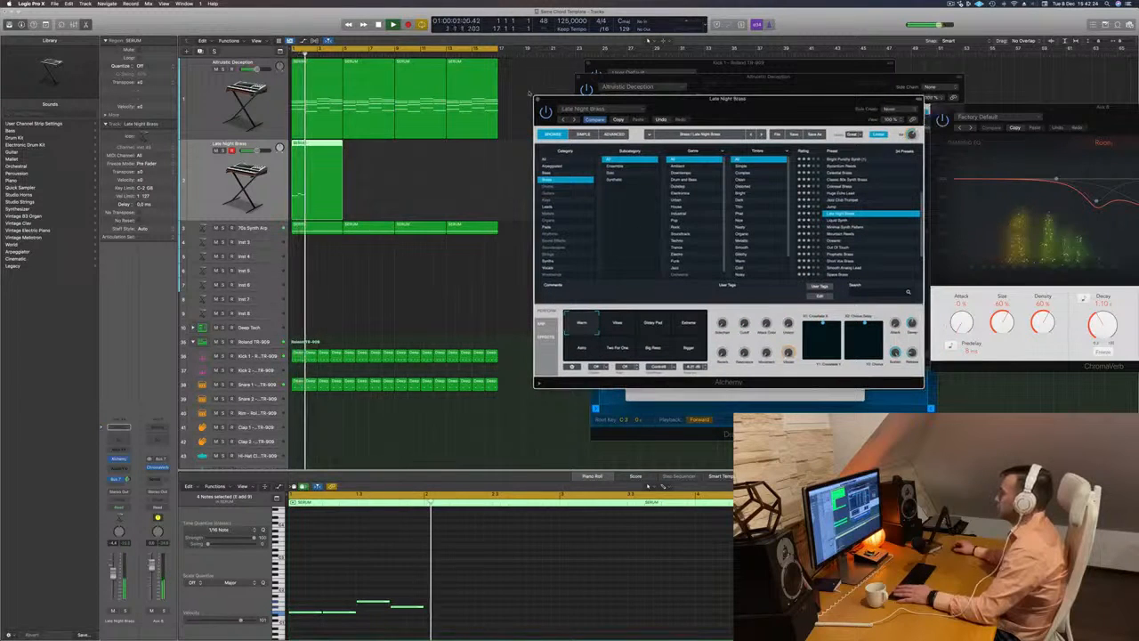
click(537, 99)
- Replay the melody from the start and adjust the Late Night Brass track's reverb bus send level
key(space)
key(space)
scroll(413, 525, down, 2)
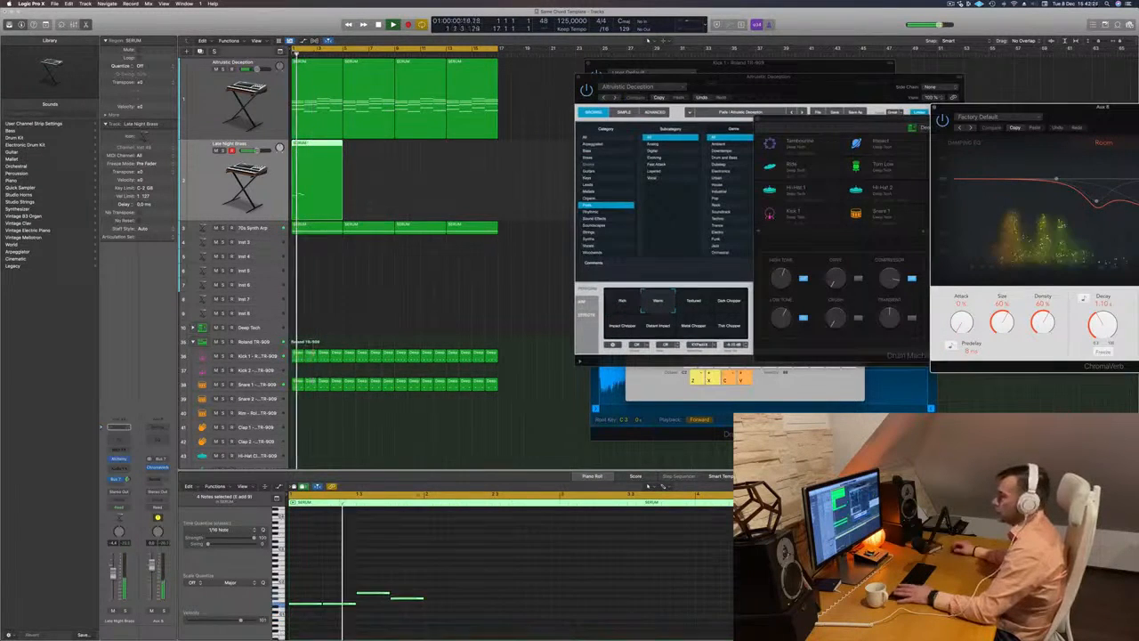
key(space)
key(space)
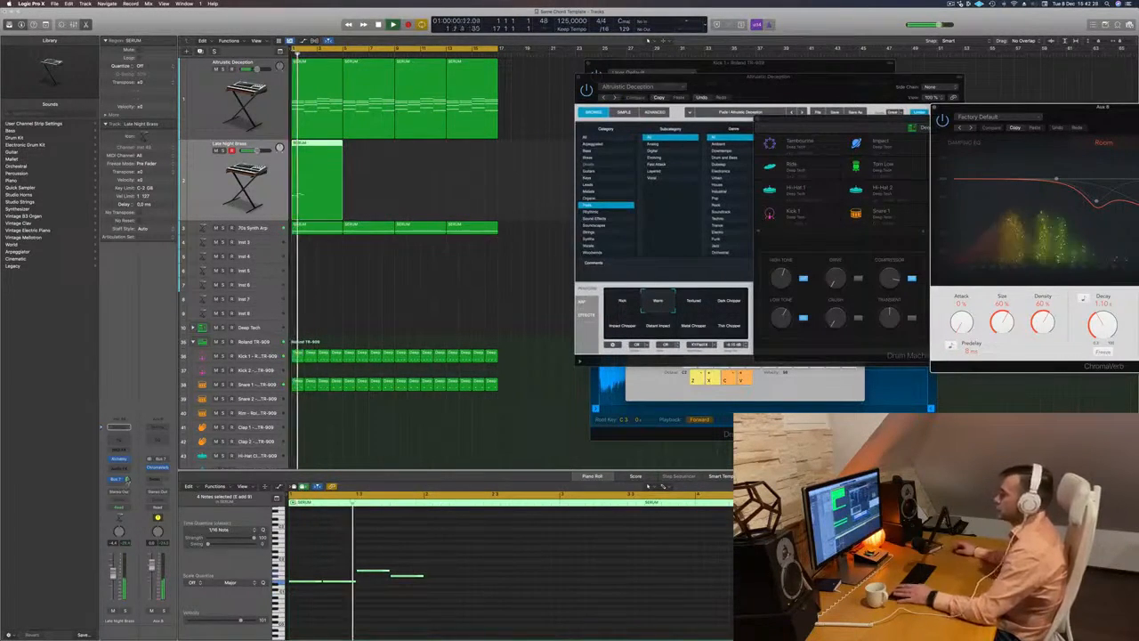
drag(127, 481, 126, 479)
key(space)
key(space)
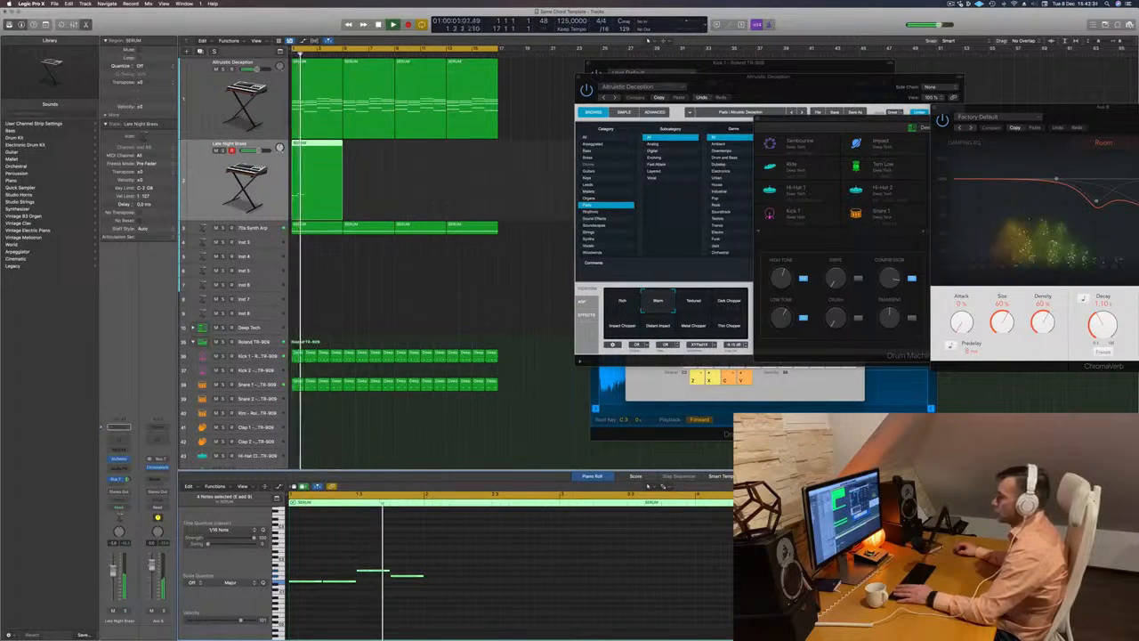
- Copy the four-note phrase into bar 2 and raise the first copied note to the phrase's highest pitch
drag(493, 553, 445, 583)
key(space)
key(space)
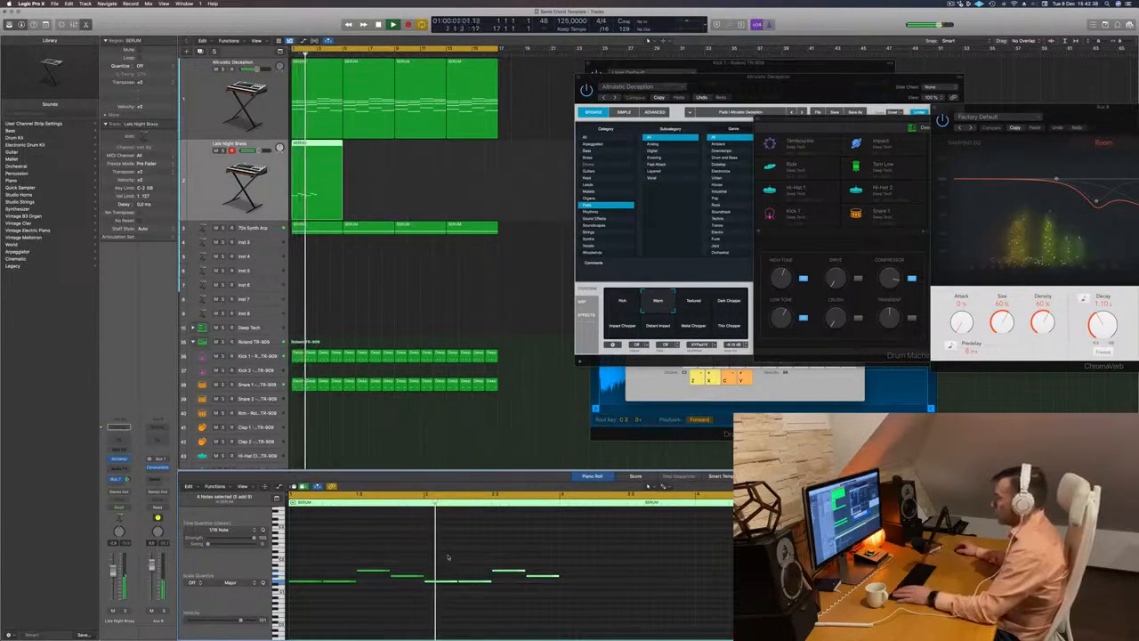
key(space)
drag(445, 557, 444, 606)
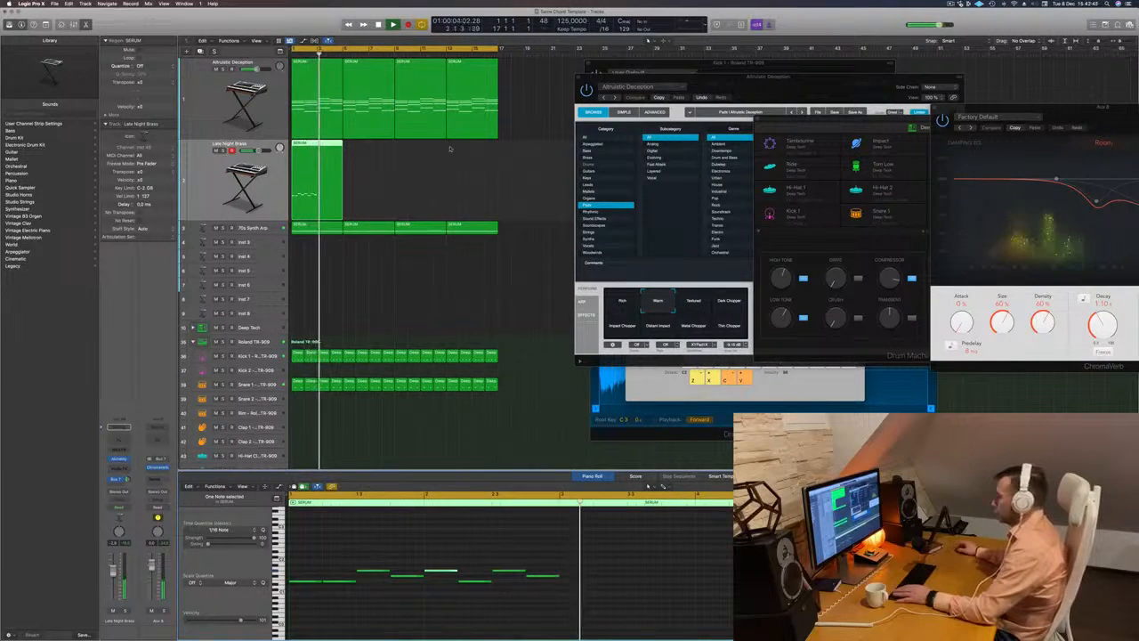
- Split the melody region at bar 3, delete its second half and select the remaining two-bar region
super+double_click(315, 144)
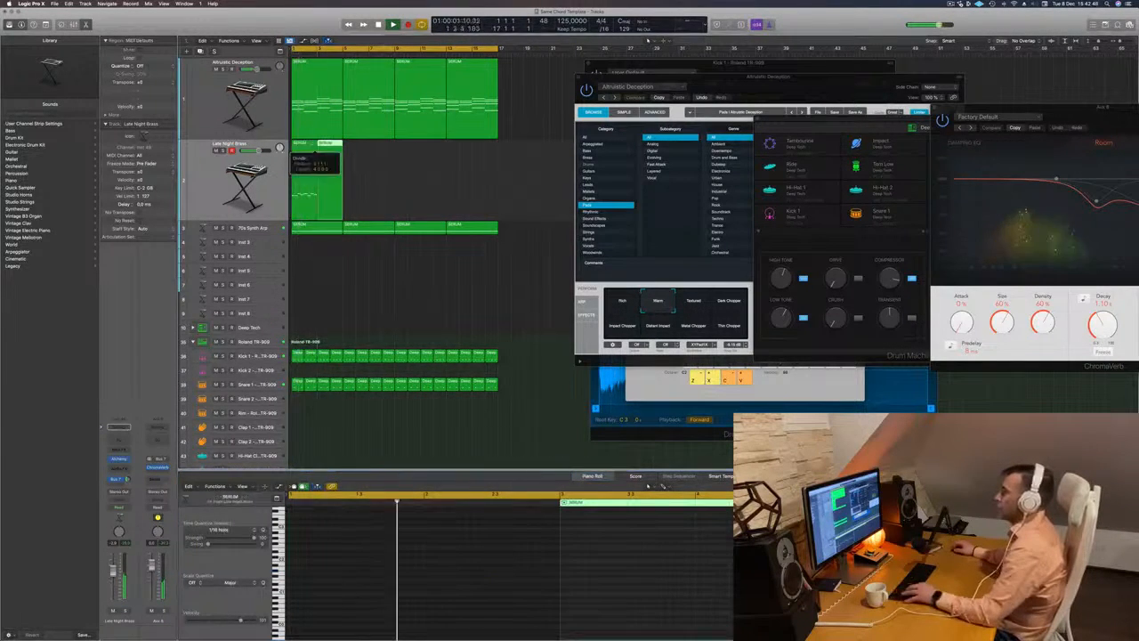
key(BackSpace)
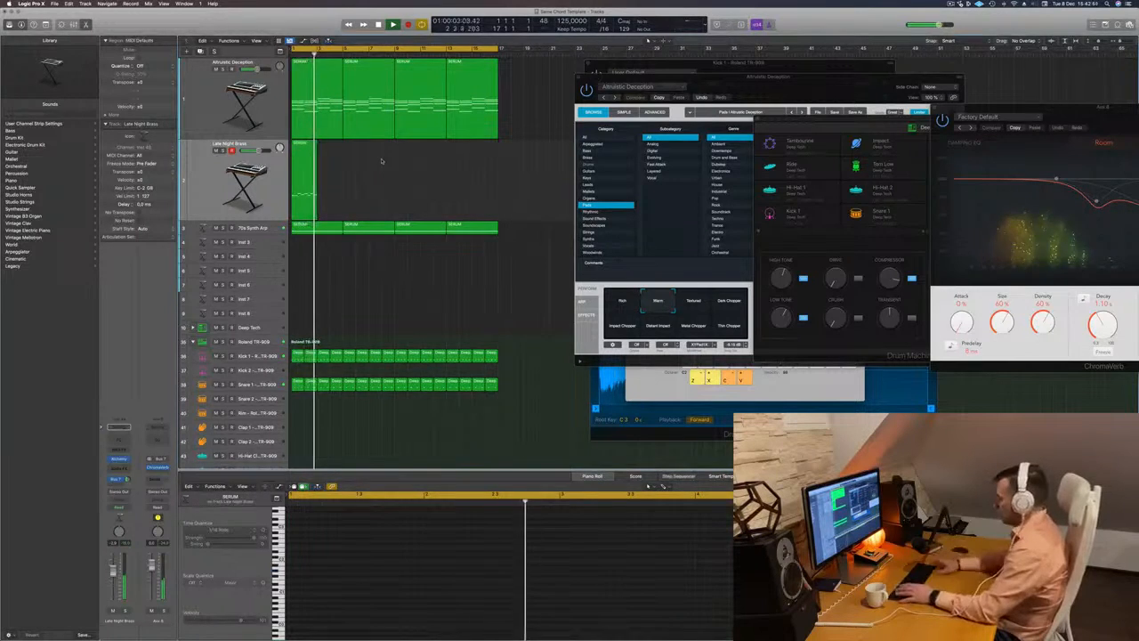
click(310, 153)
- Delete the melody's second note in bar 1 and lengthen the first note over the gap
click(343, 581)
key(Return)
key(BackSpace)
key(Return)
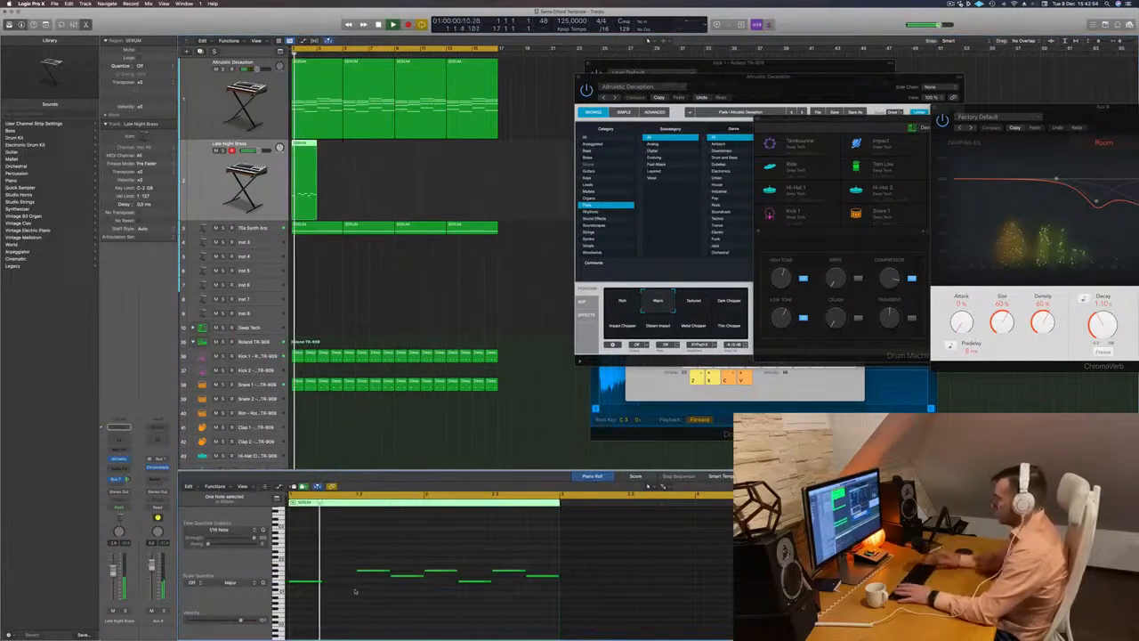
drag(322, 582, 353, 582)
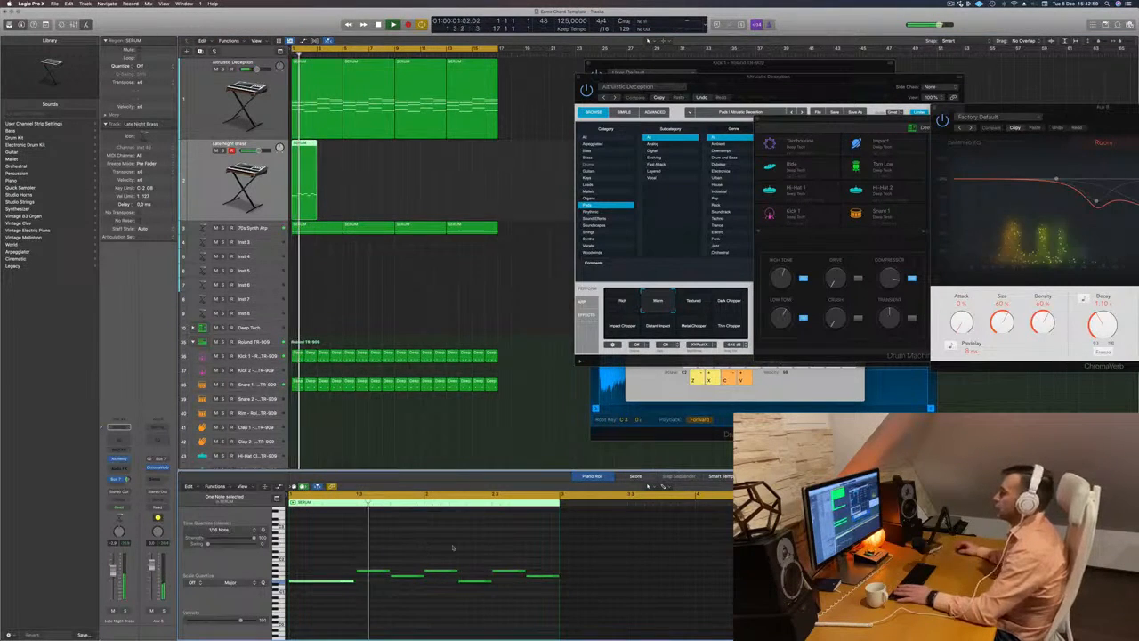
- Delete the first note of bar 2 and extend the last note of bar 1 across its length
key(Return)
drag(451, 554, 438, 588)
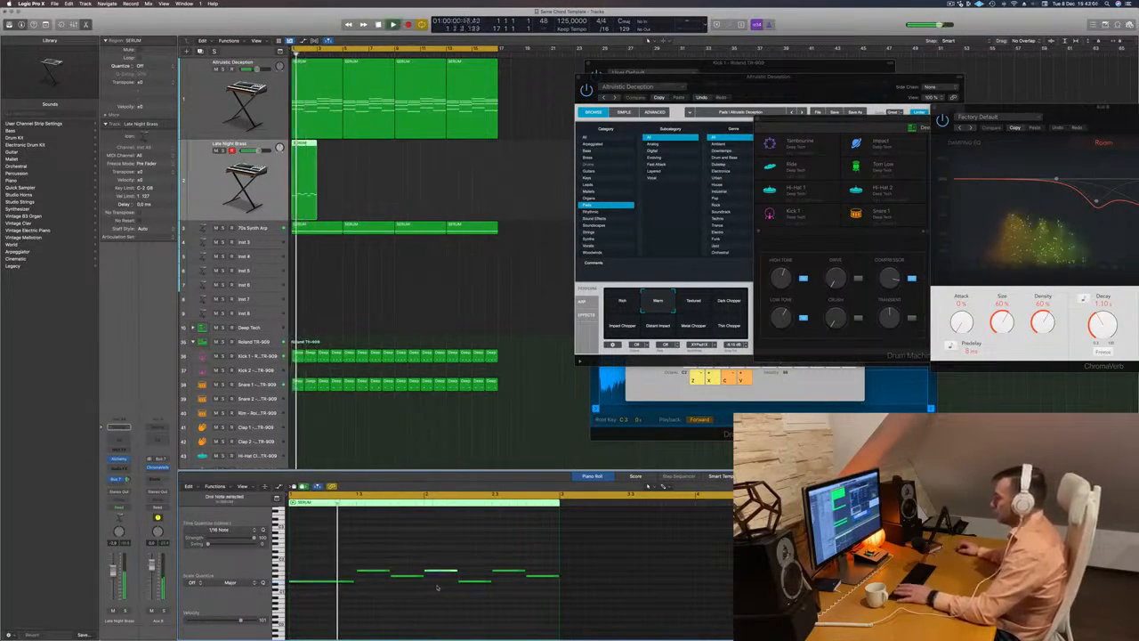
drag(423, 575, 457, 576)
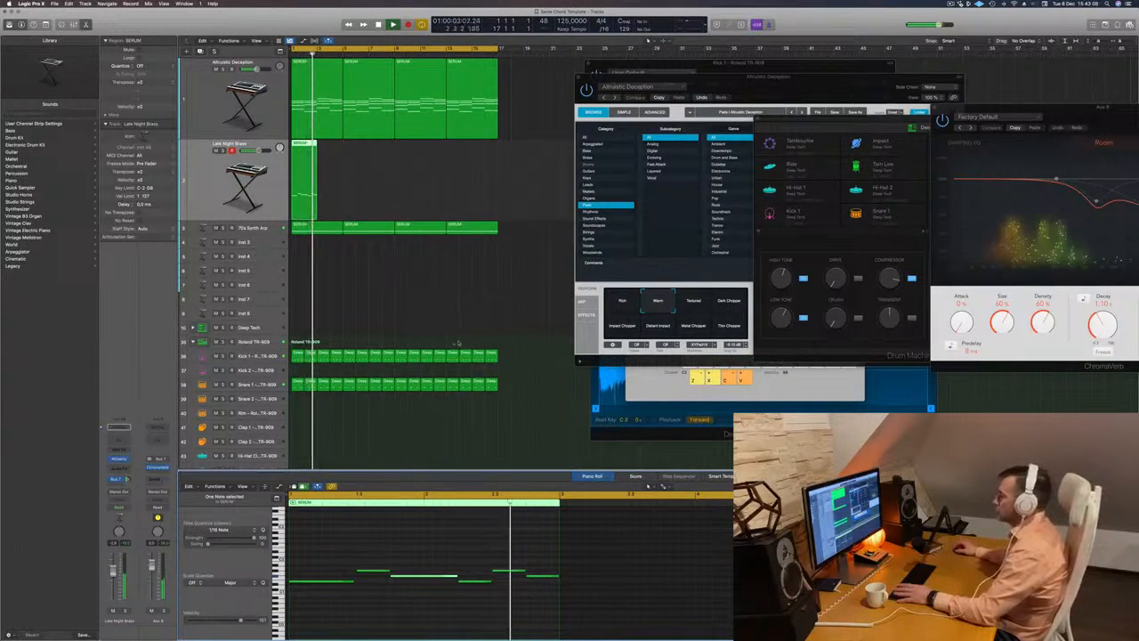
- Try to loop the two-bar melody region out to bar 5
drag(317, 159, 342, 160)
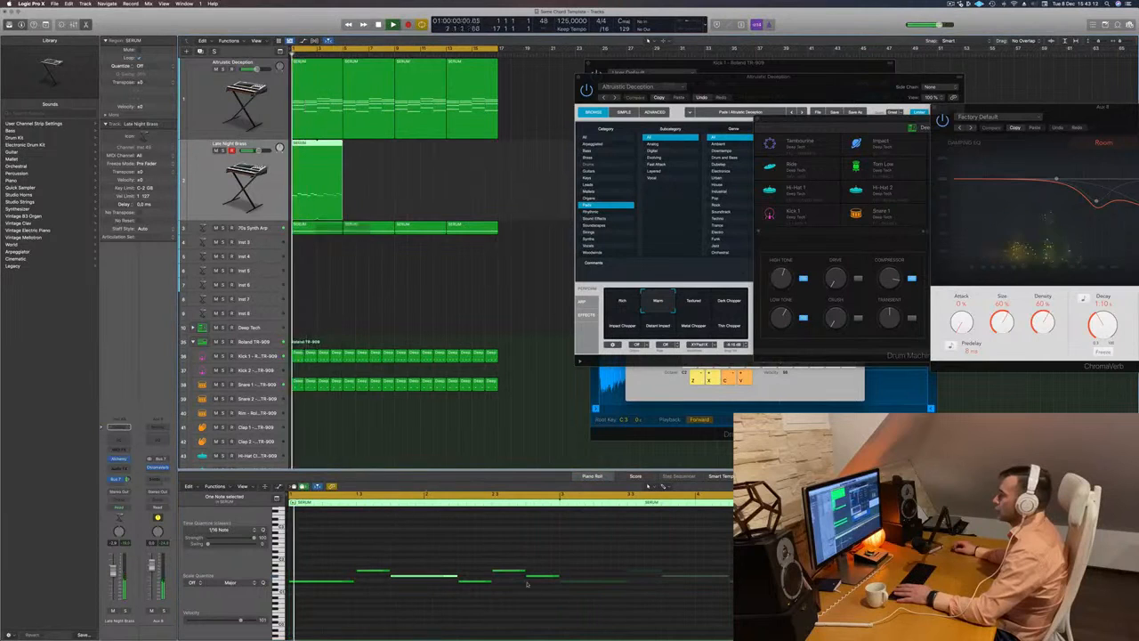
click(573, 541)
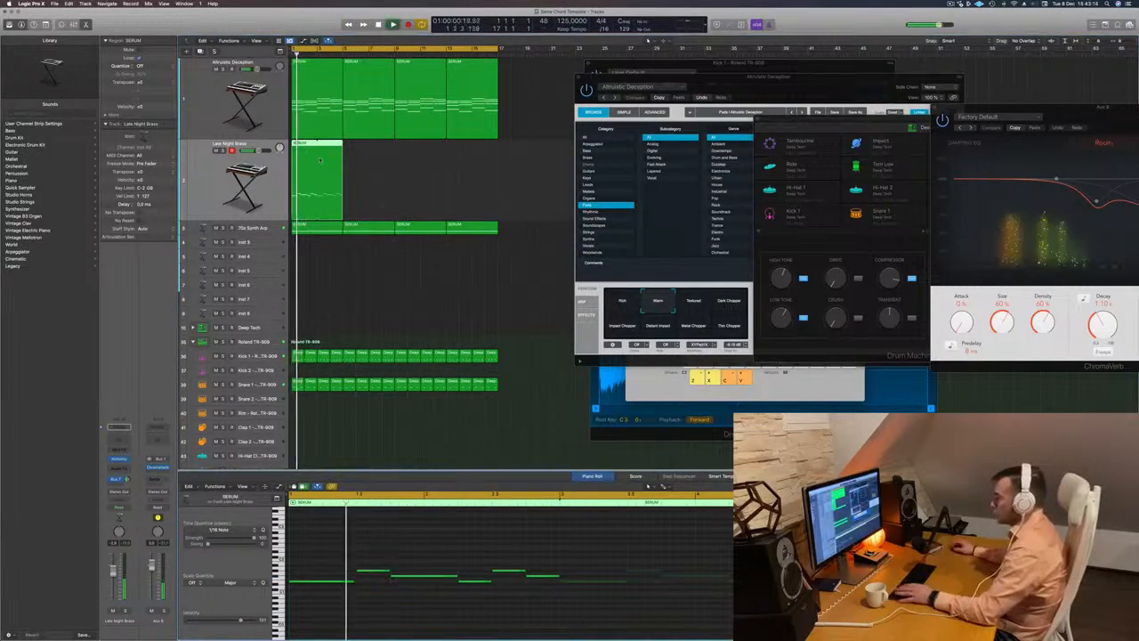
key(r)
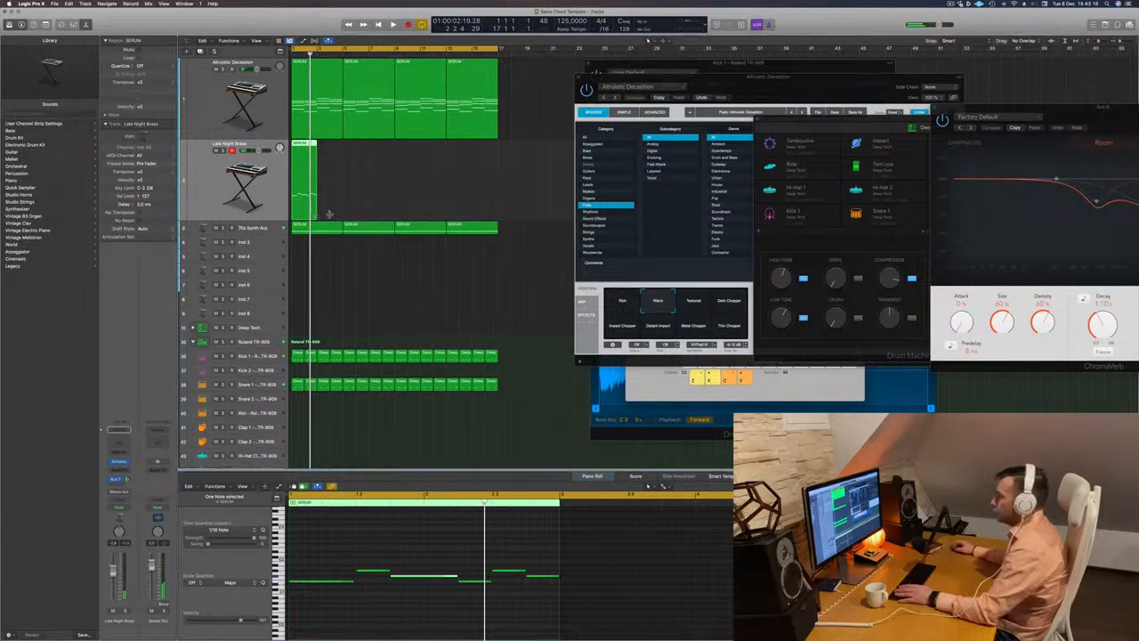
- Extend the melody region to bar 5 and lengthen its last note to bar 4
drag(339, 216, 341, 217)
key(space)
drag(542, 597, 591, 564)
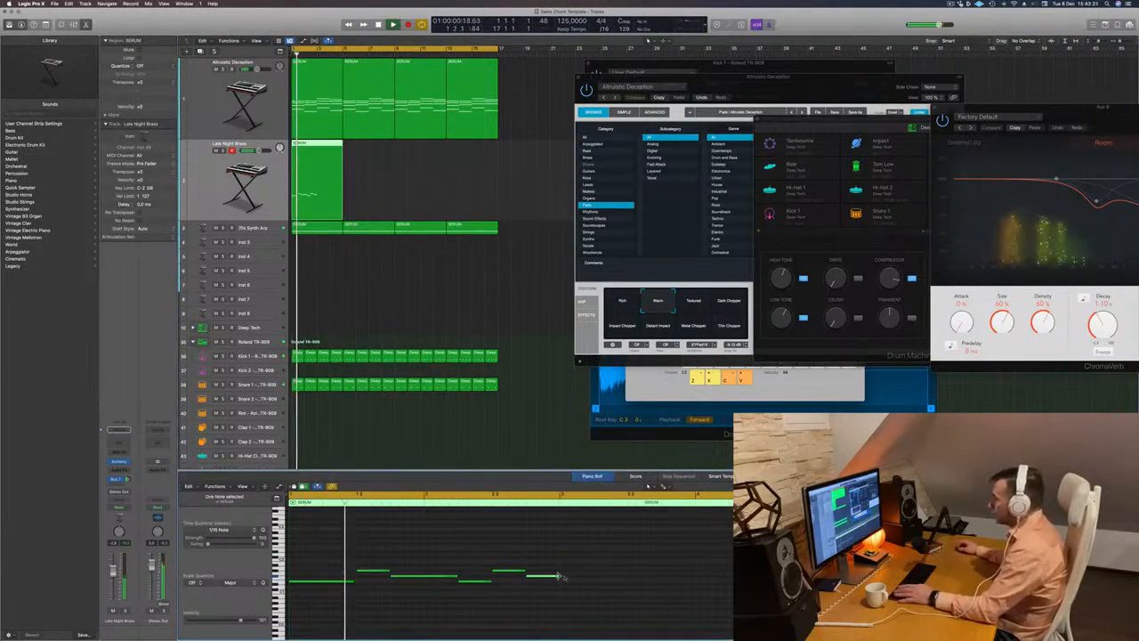
drag(559, 577, 694, 577)
- Bring the Altruistic Deception window forward, reposition it and replay the extended melody from the start
drag(764, 80, 619, 146)
click(150, 364)
key(Return)
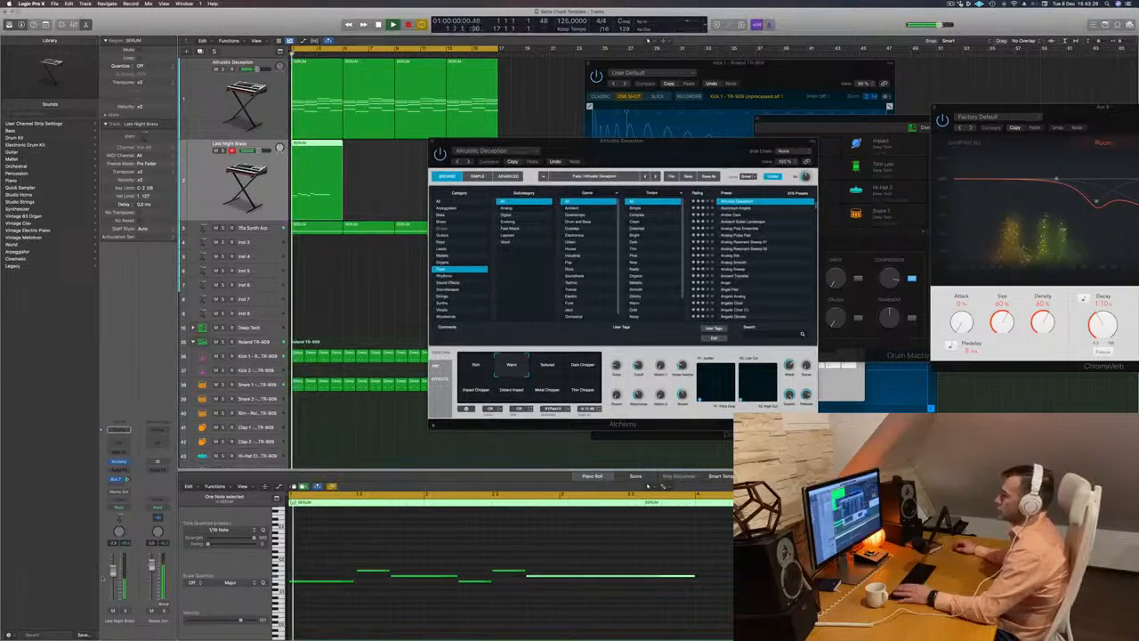
key(Return)
key(Return)
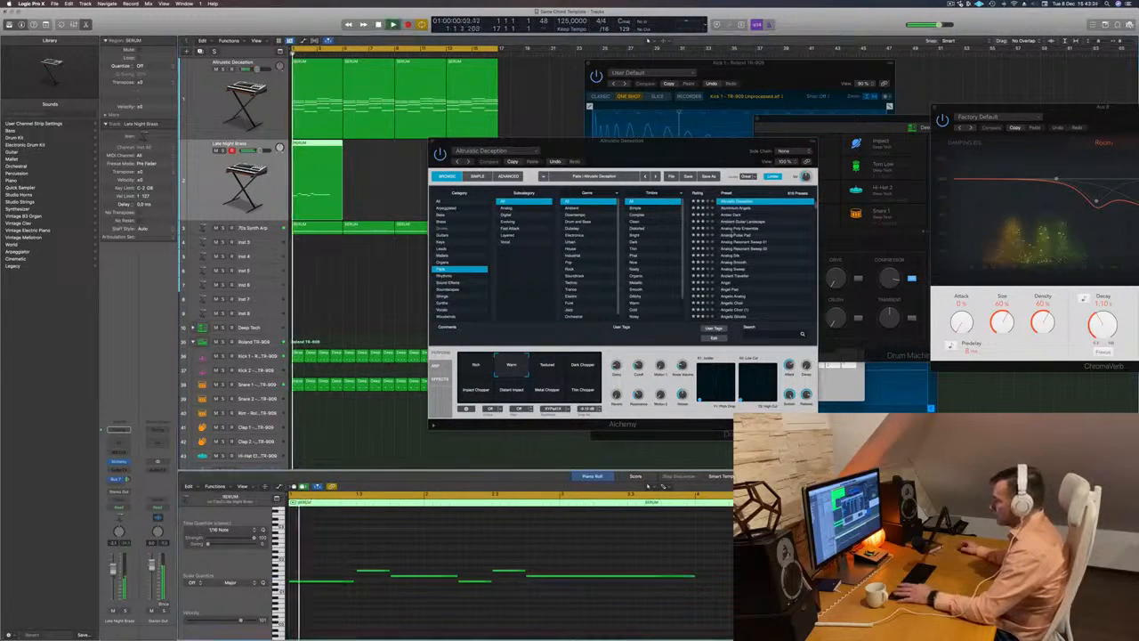
- Audition Altruistic Deception's Dark Chopper, Thin Chopper and Metal Chopper snapshots, restarting playback for each
key(Return)
click(550, 345)
click(583, 365)
key(Return)
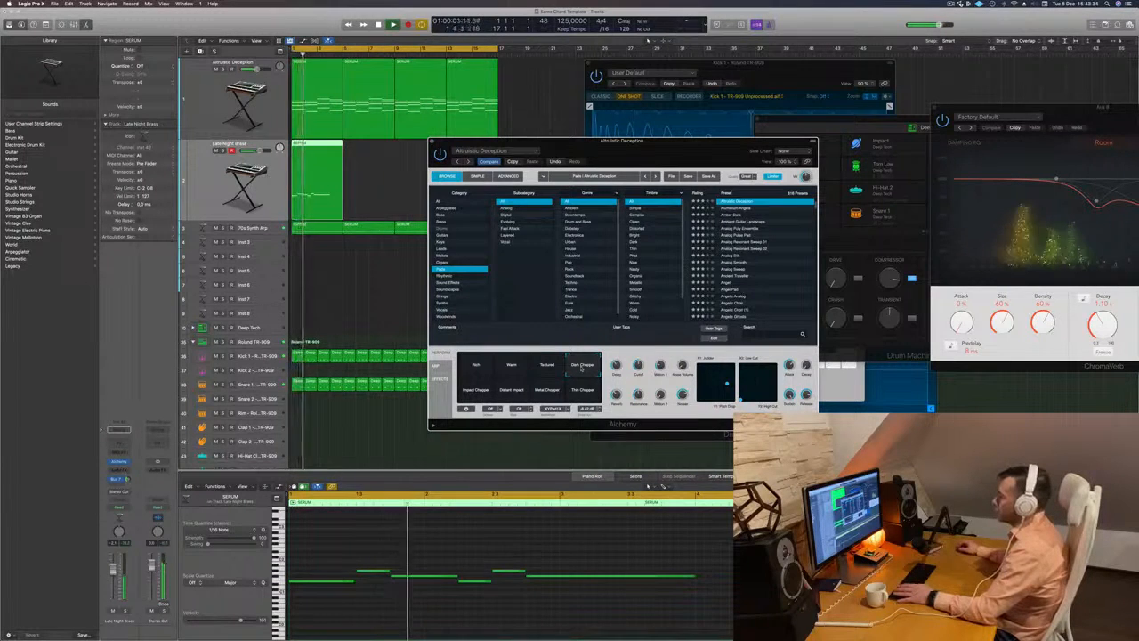
click(582, 365)
key(Return)
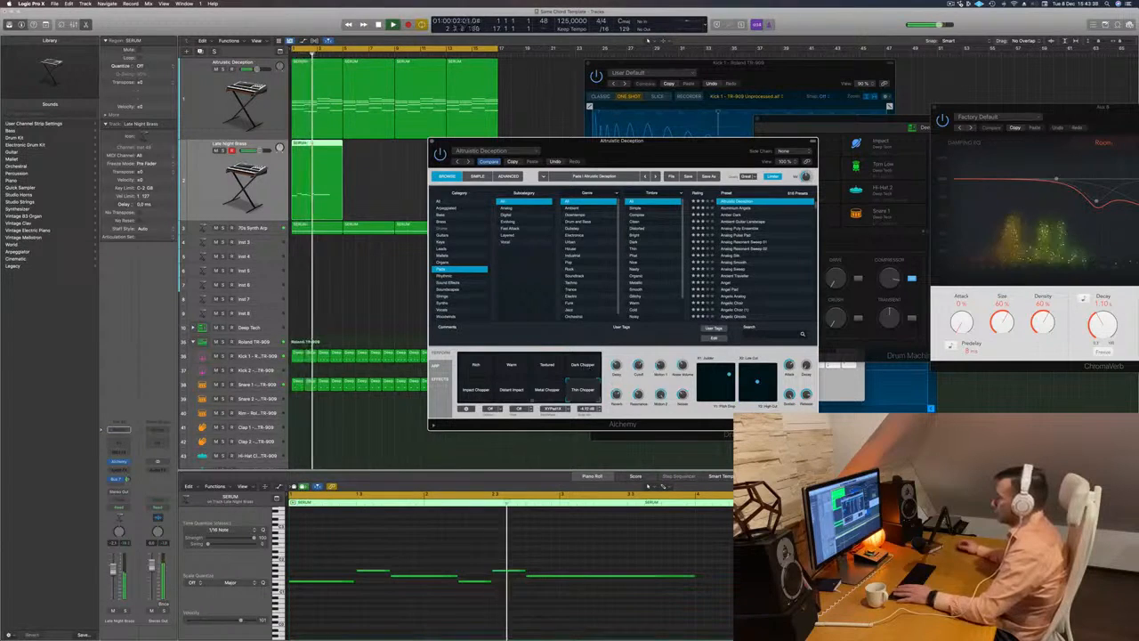
click(546, 390)
key(Return)
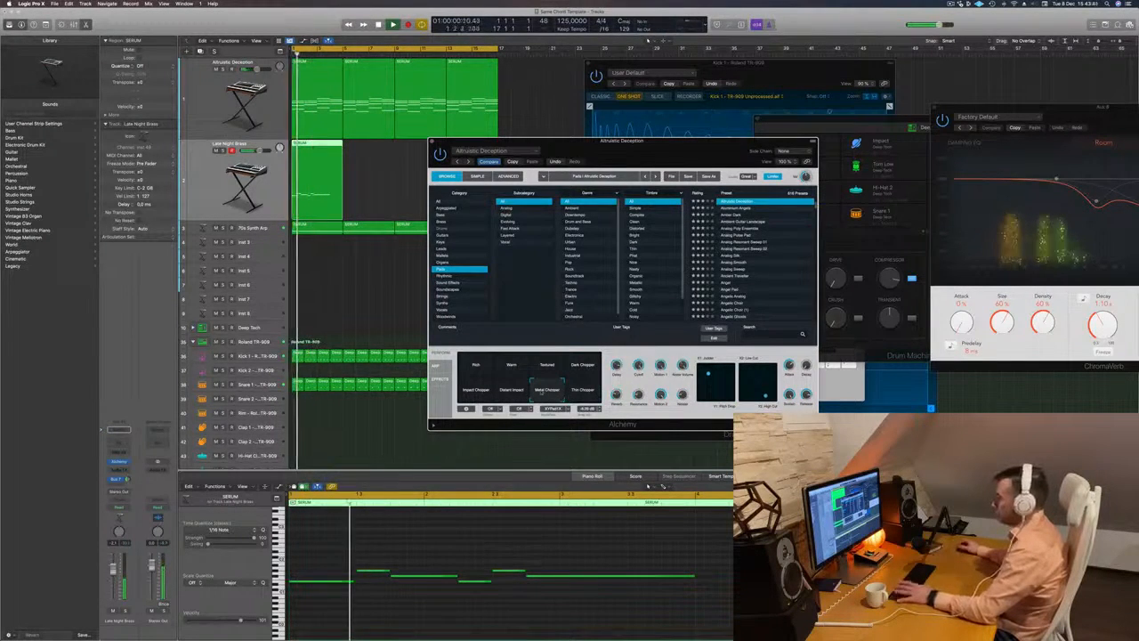
- Audition the Distant Impact, Impact Chopper and Textured snapshots of Altruistic Deception, and return to Warm
click(511, 391)
key(Return)
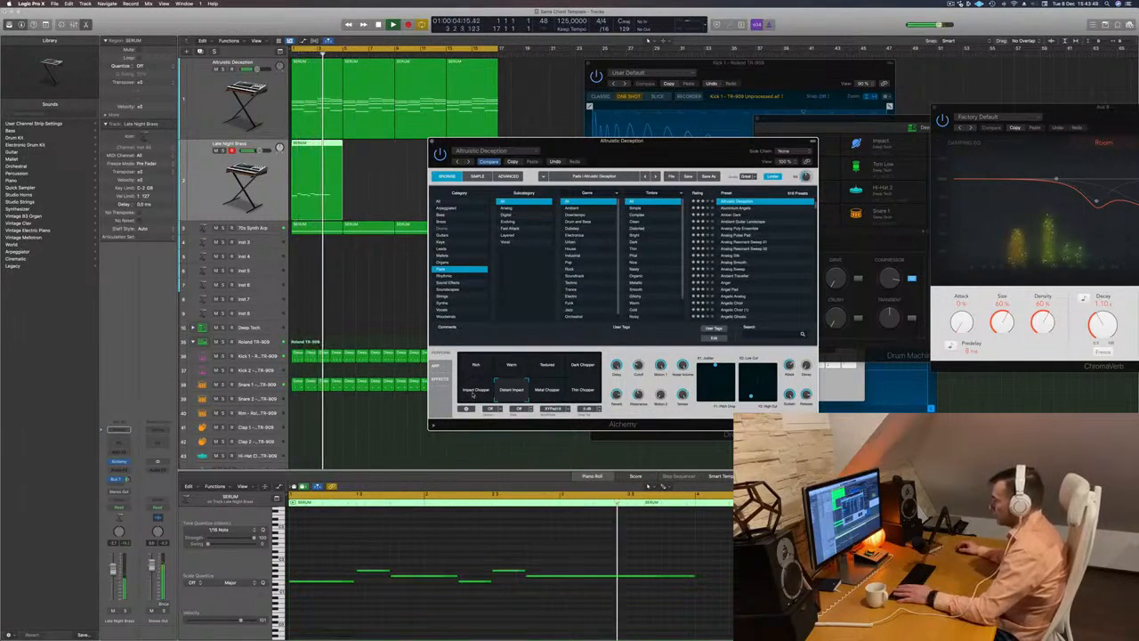
click(476, 389)
key(Return)
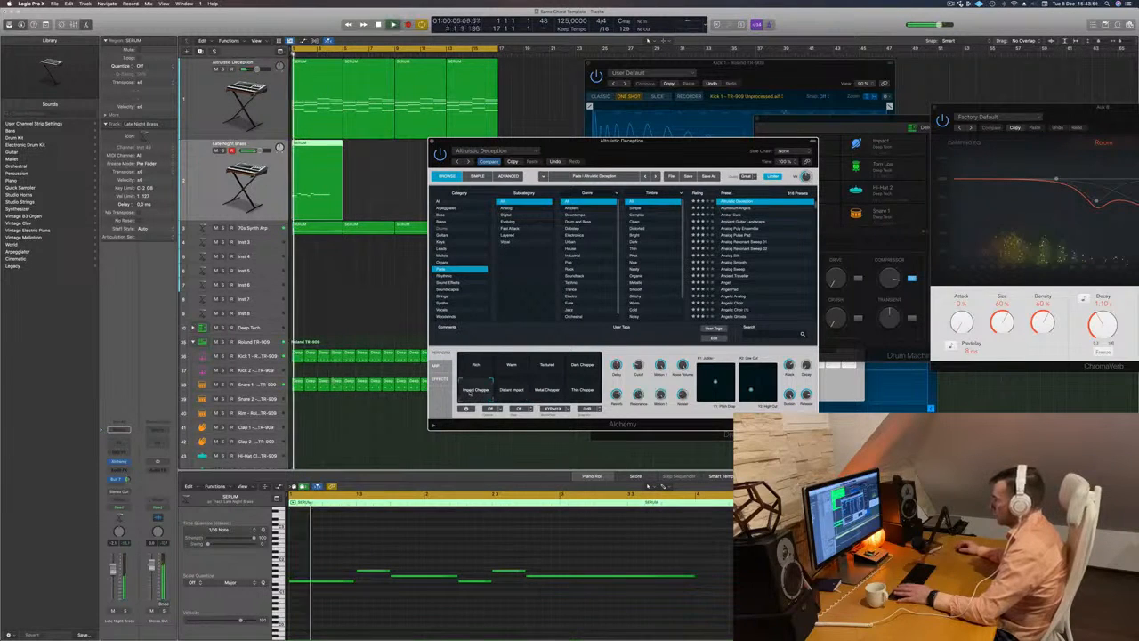
click(547, 367)
key(Return)
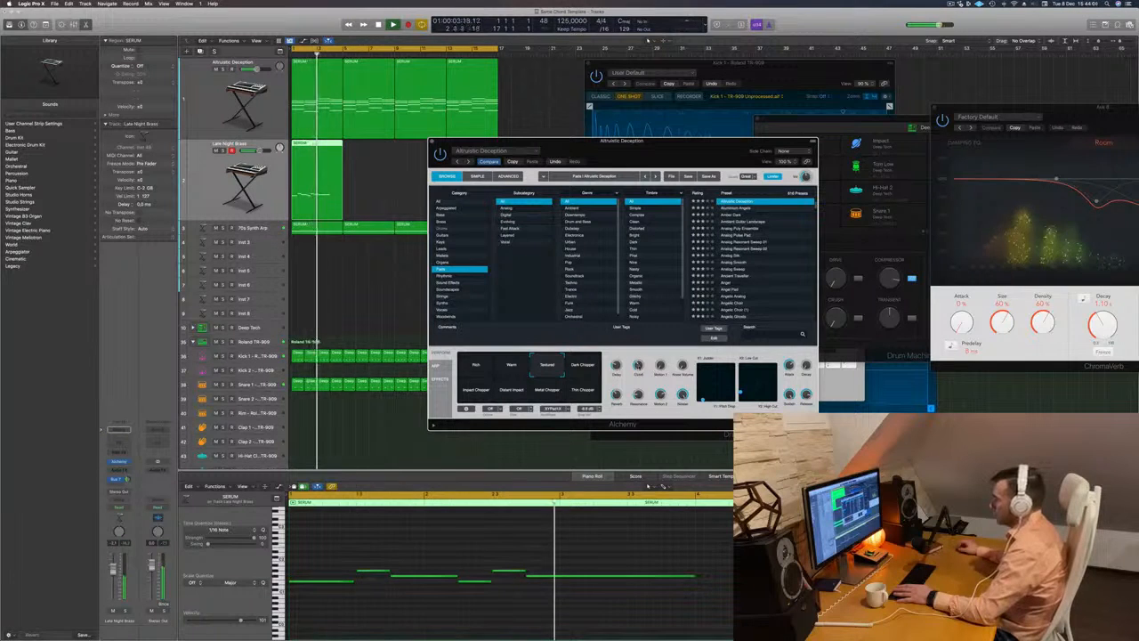
click(505, 370)
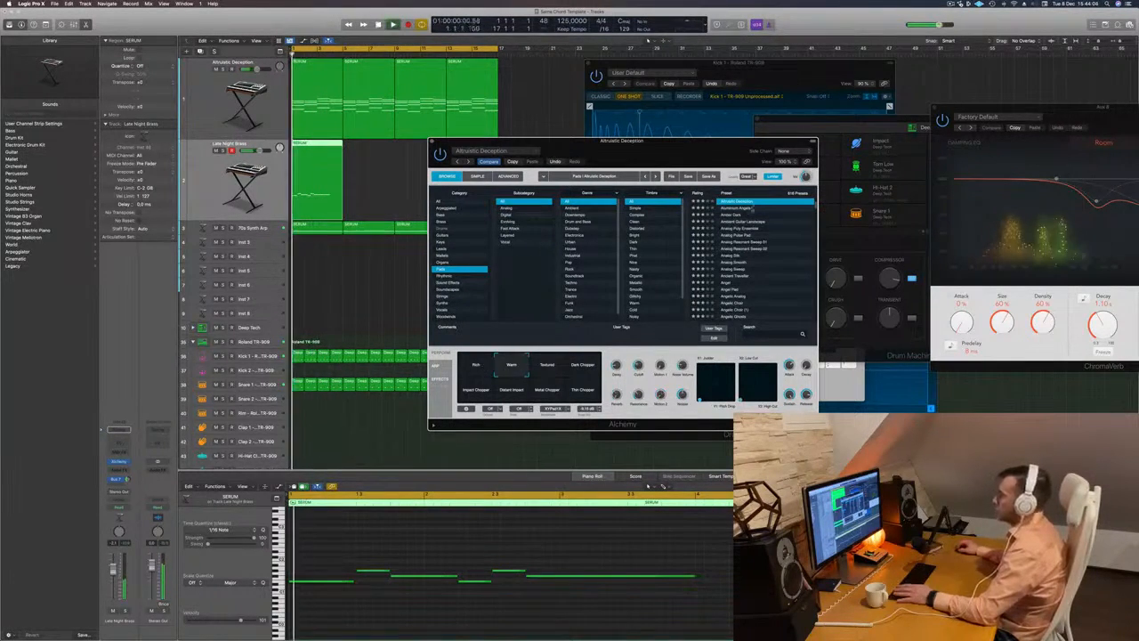
- Try the Aluminium Angels preset on the chord track, restore Altruistic Deception and move its window aside
click(746, 209)
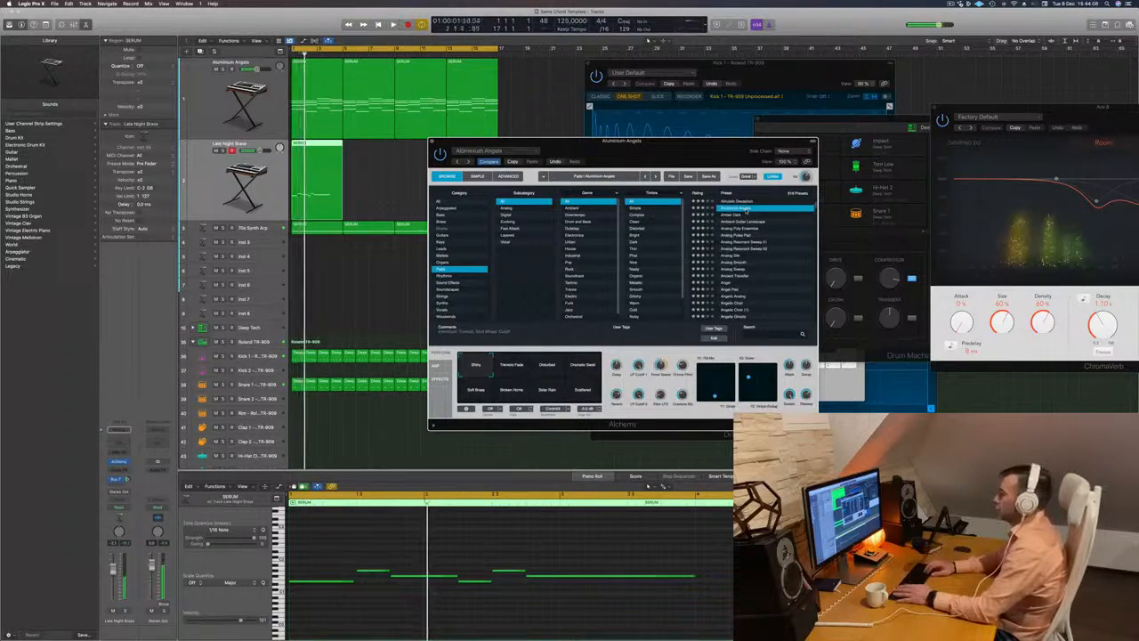
drag(614, 142, 620, 144)
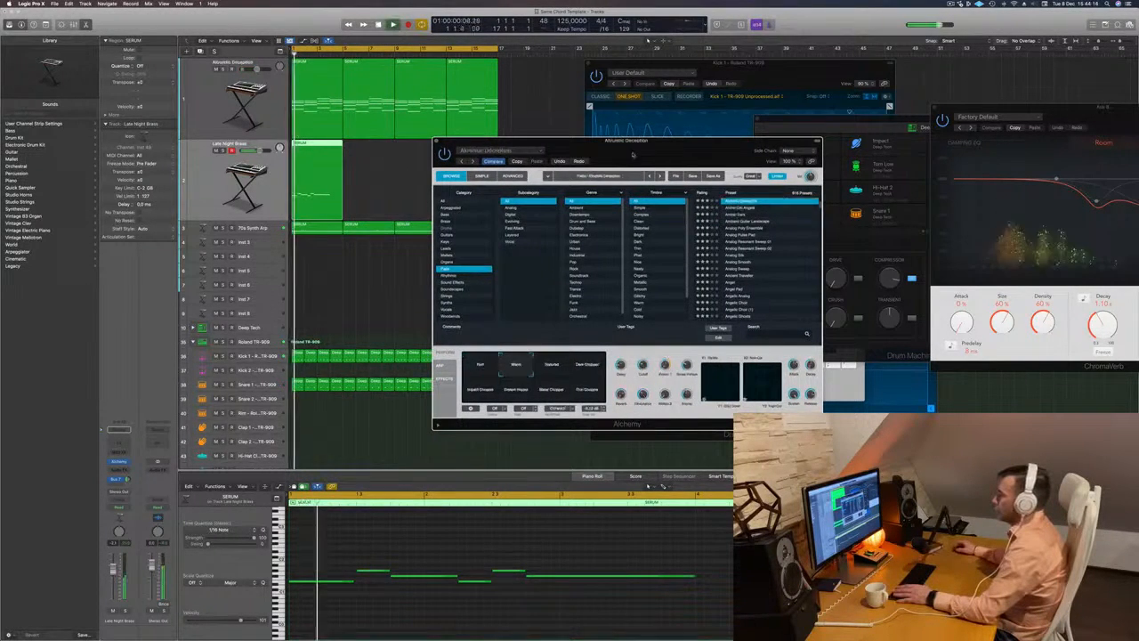
drag(588, 158, 595, 98)
- Briefly solo the Altruistic Deception chord track, mute it, and toggle the 70s Synth Arp track's solo on and off
click(223, 70)
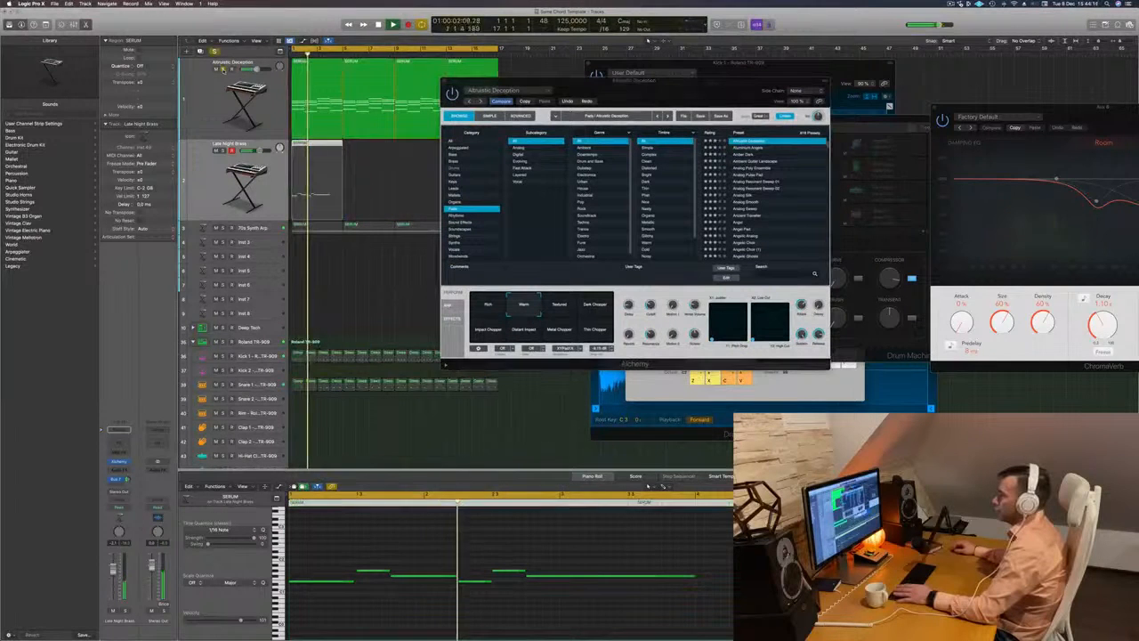
click(223, 71)
click(217, 70)
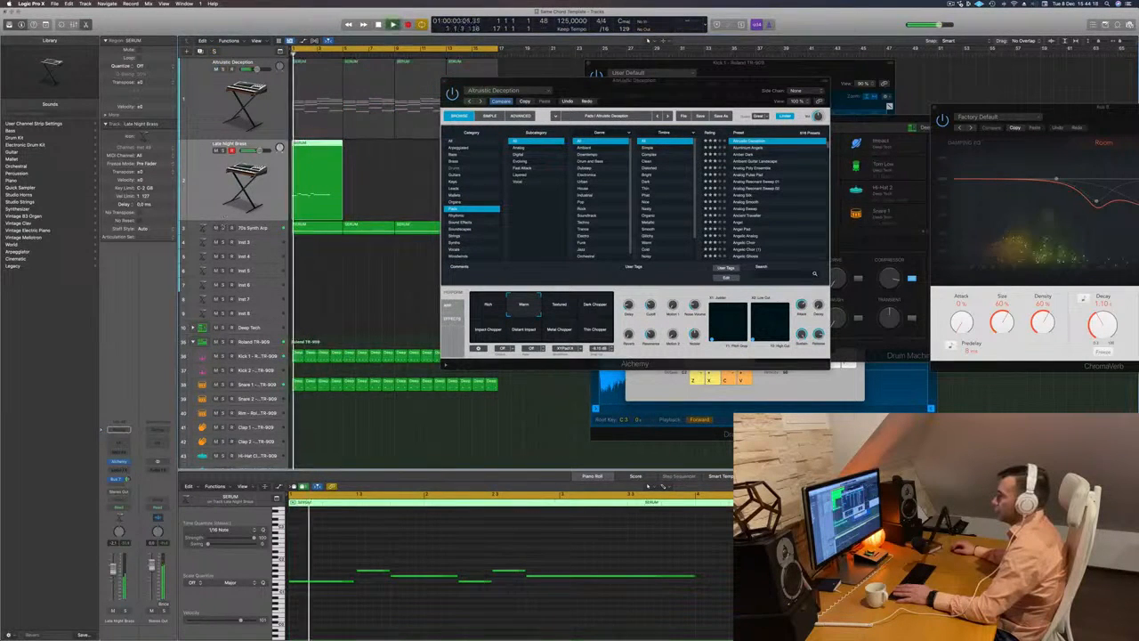
click(224, 227)
click(223, 228)
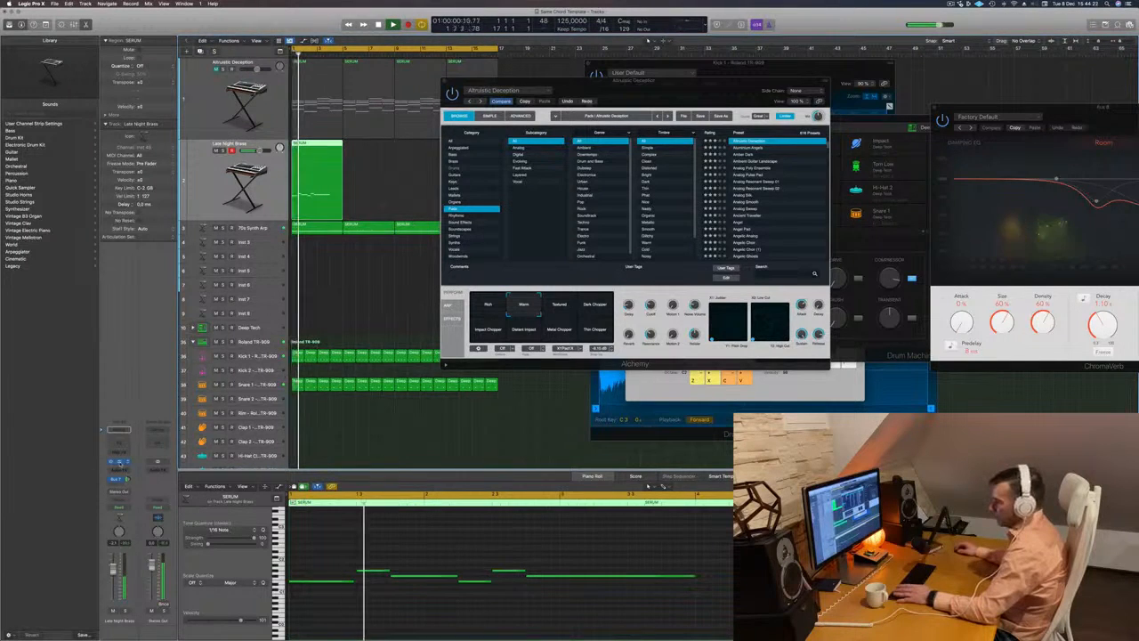
- Open the Late Night Brass track's Alchemy and move the two Alchemy windows apart
click(120, 462)
key(space)
drag(879, 108, 729, 197)
drag(549, 102, 970, 114)
- Resume playback, reposition the melody track's Alchemy window and load the Liquid Synth preset
key(space)
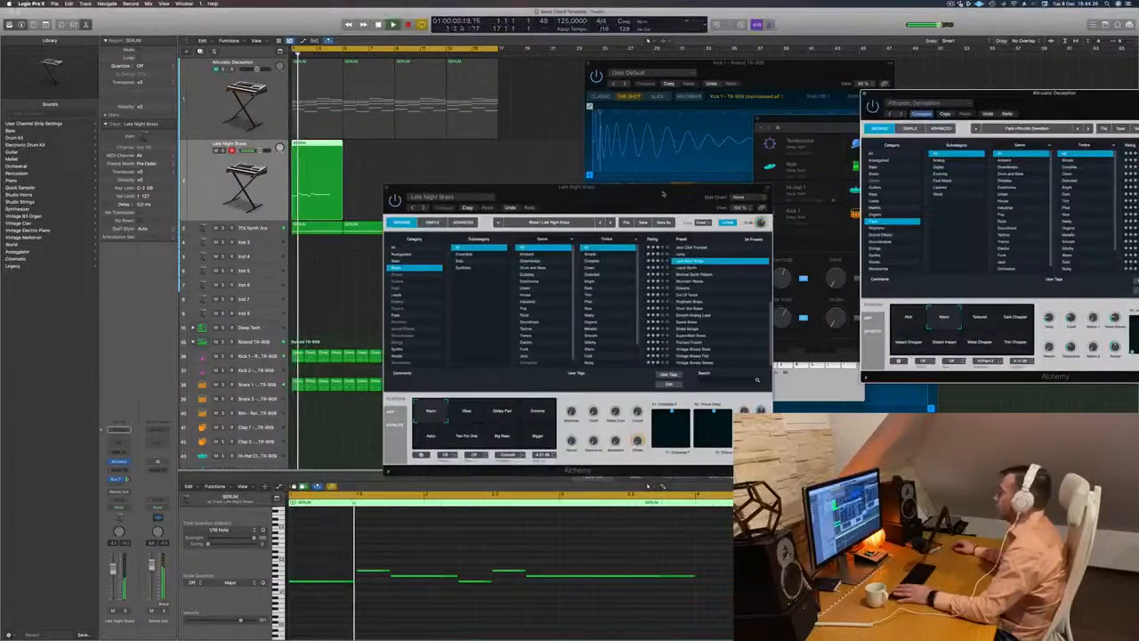
drag(667, 193, 770, 128)
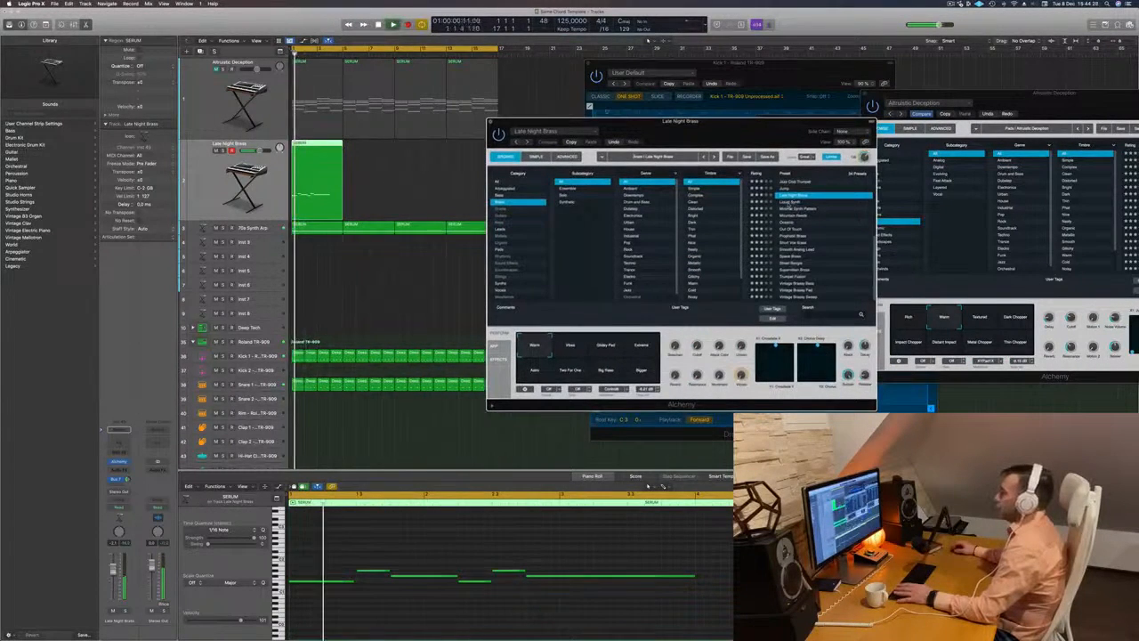
click(790, 203)
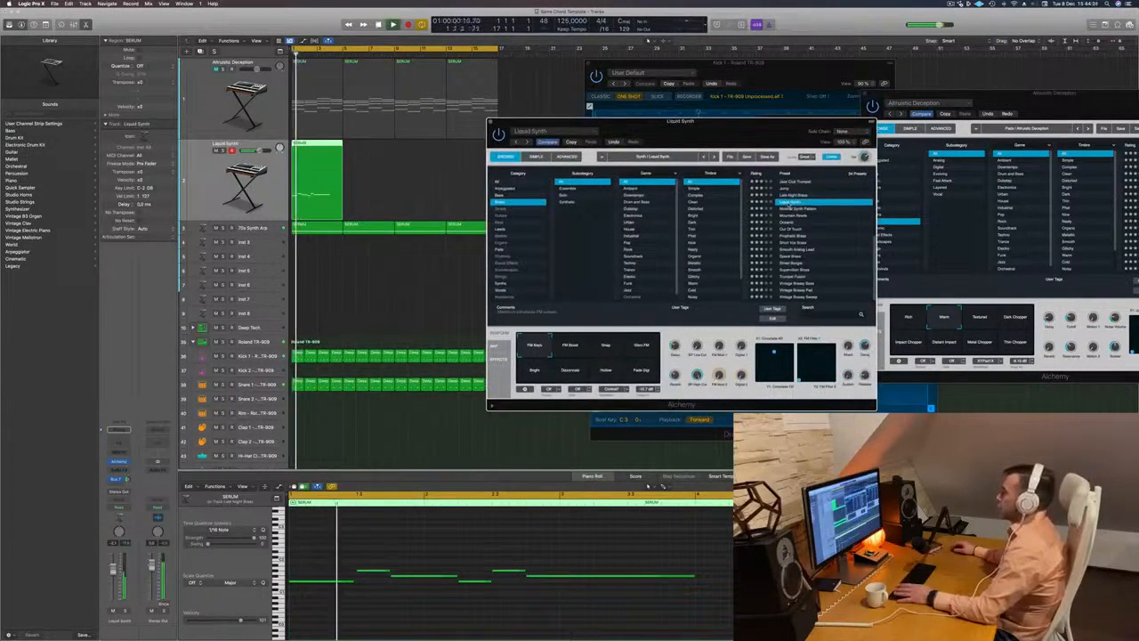
- Audition further Brass presets on the melody track, load Prophetic Brass and try its performance snapshots
key(Down)
key(Down)
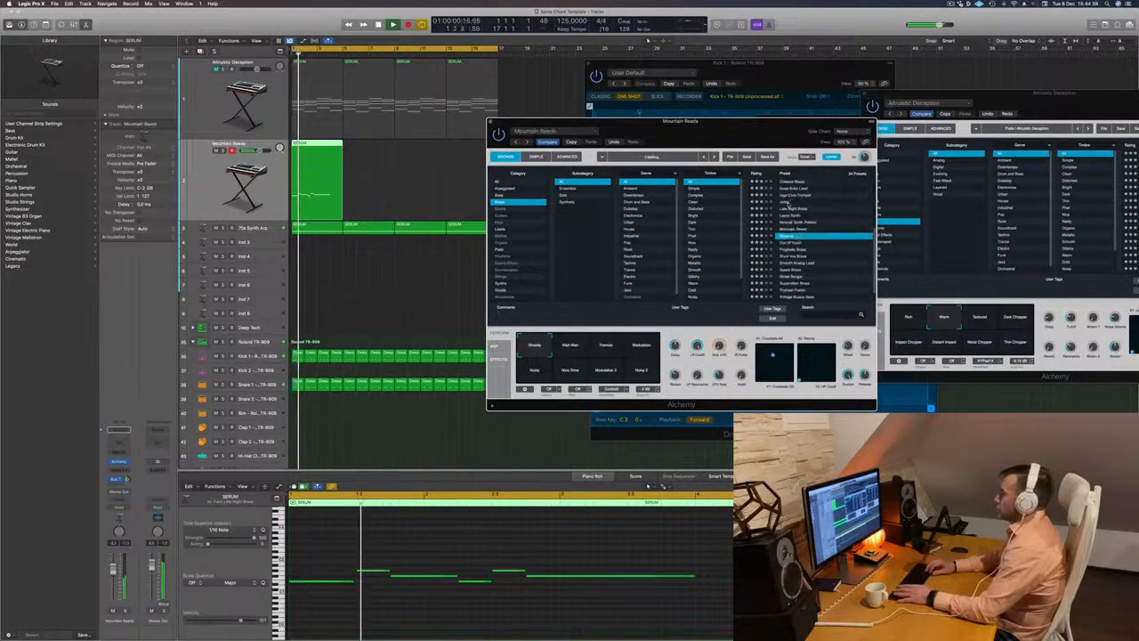
key(Down)
key(Down)
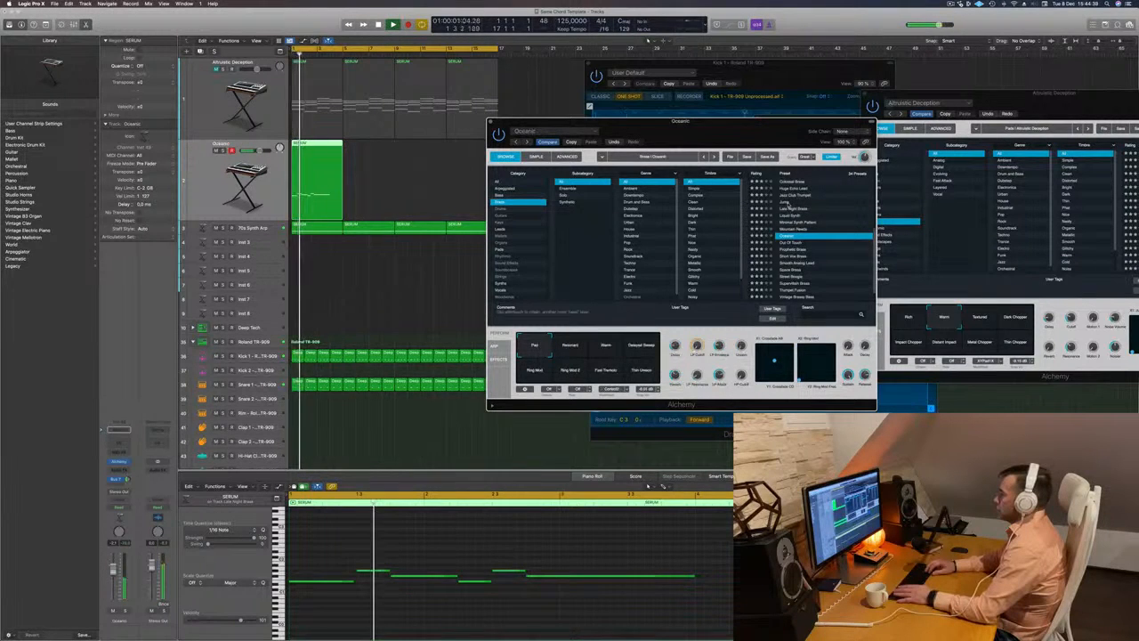
key(Up)
key(Down)
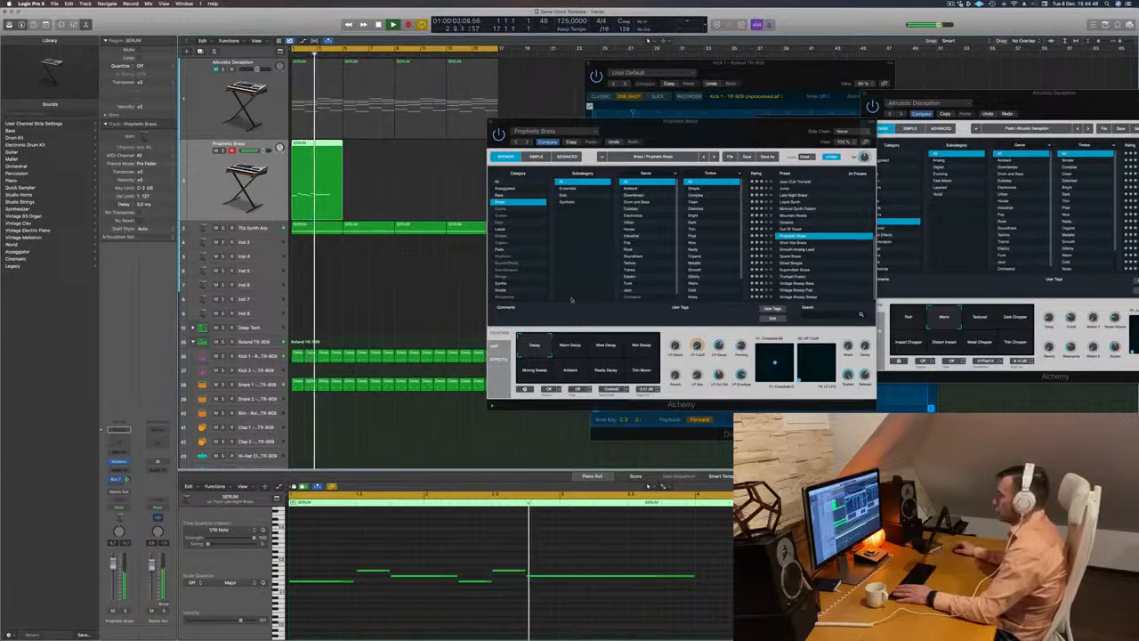
click(585, 348)
click(609, 349)
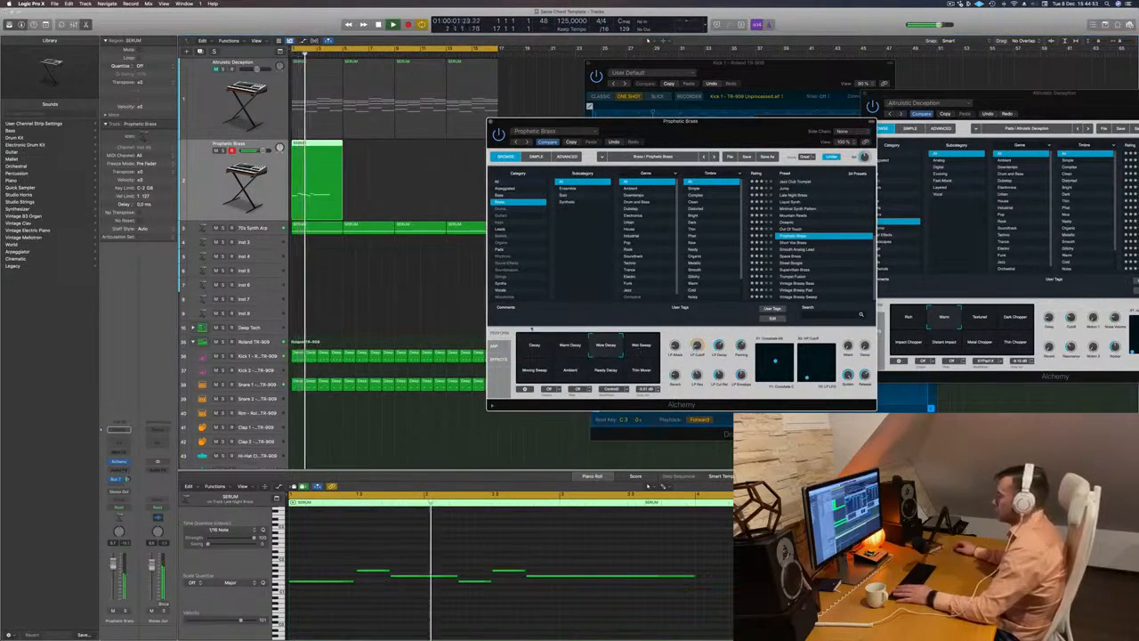
- Replay the track, copy the melody region to bar 5 and lower the copy's second note to its first note's pitch
click(213, 180)
key(Return)
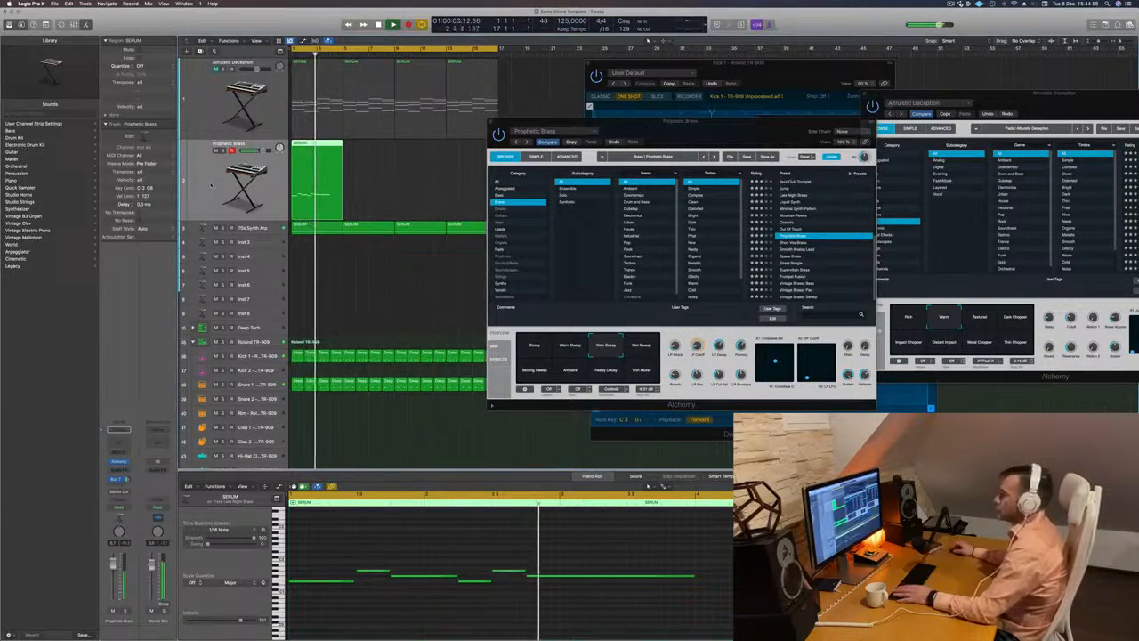
key(Return)
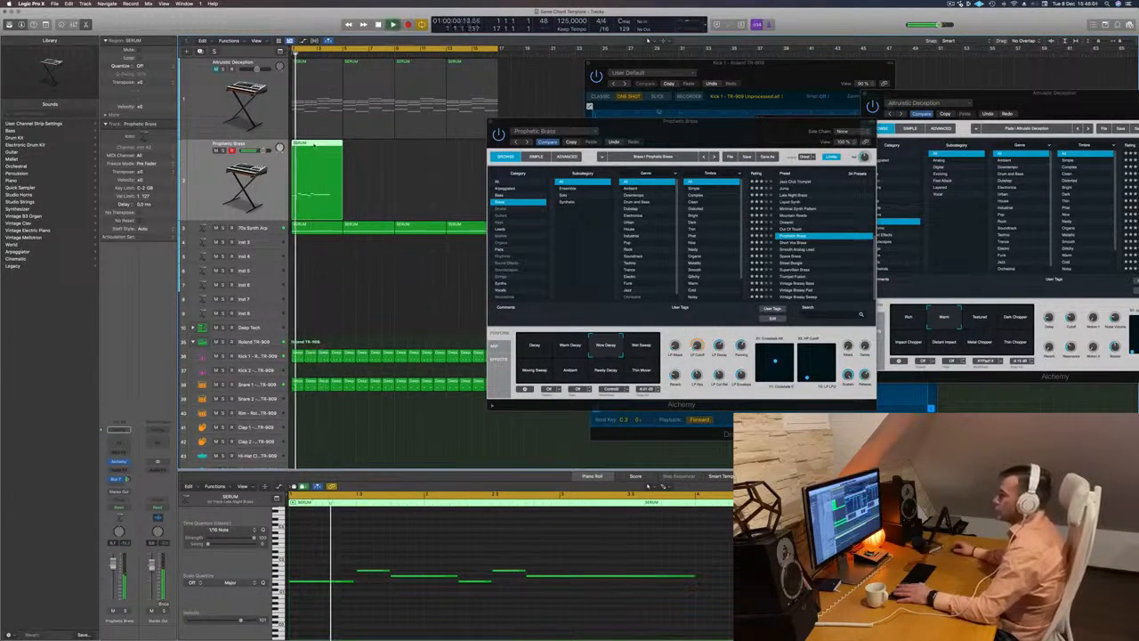
drag(319, 152, 369, 152)
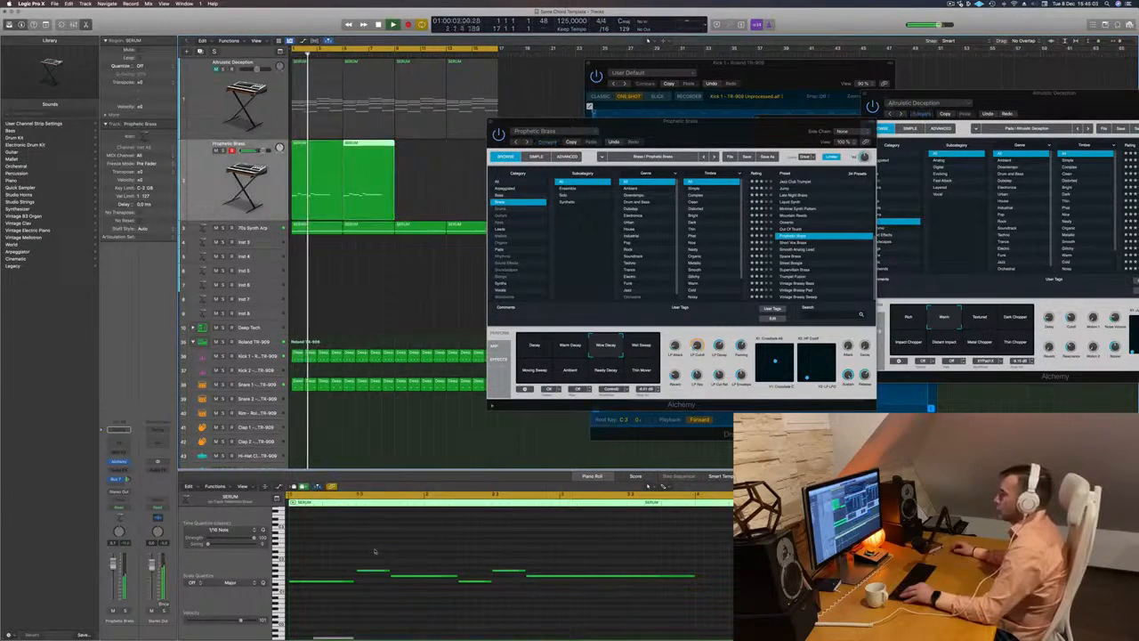
key(Return)
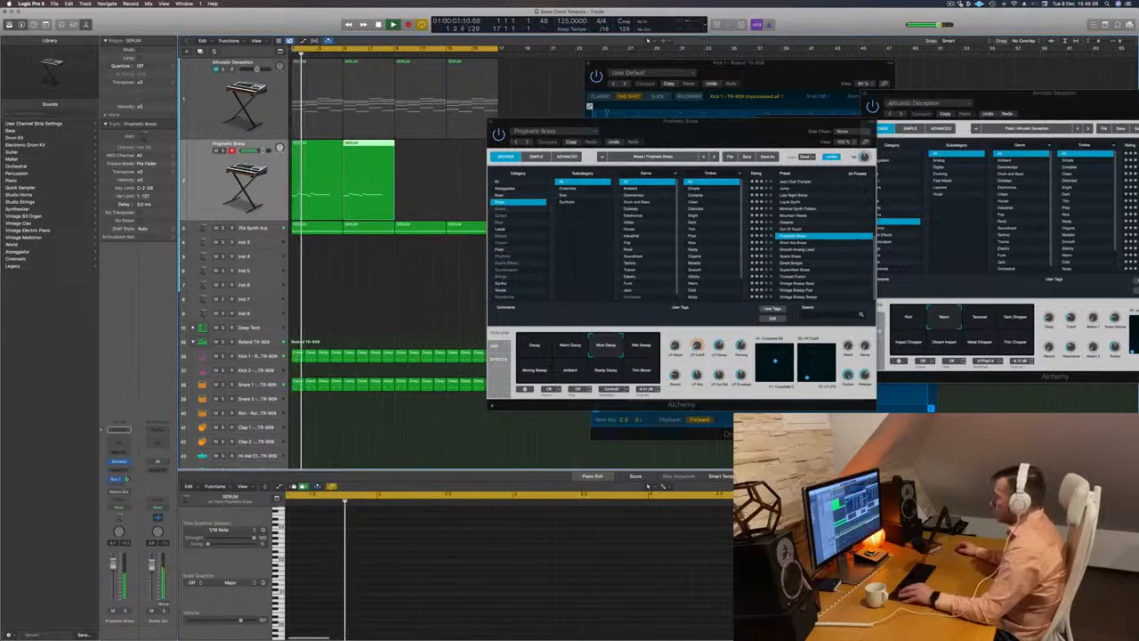
click(668, 558)
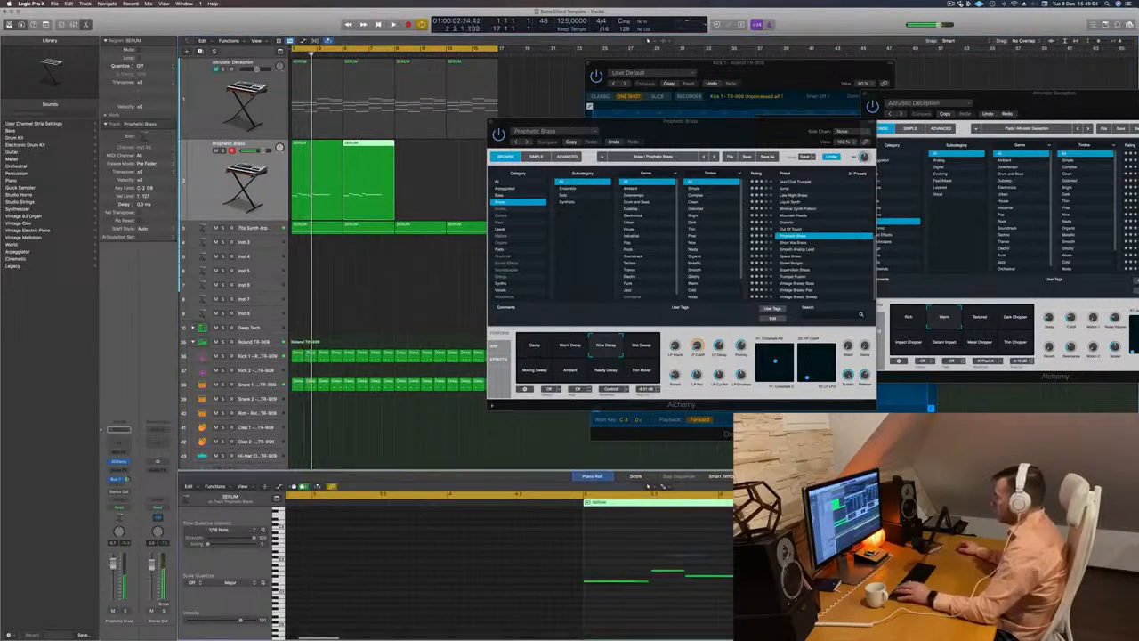
drag(665, 553, 783, 571)
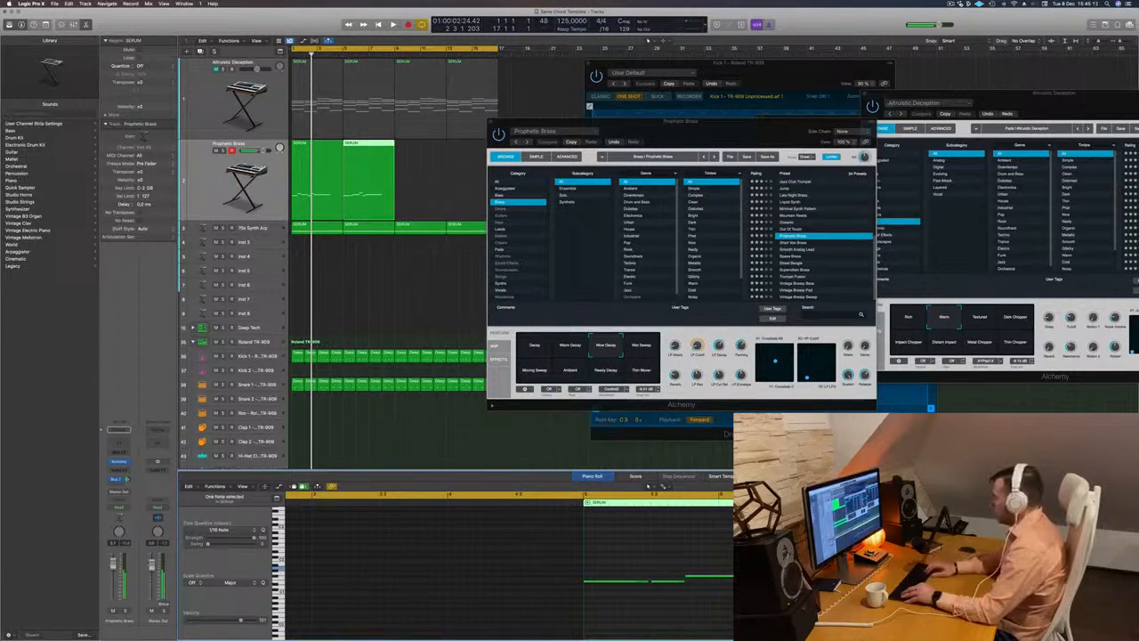
key(space)
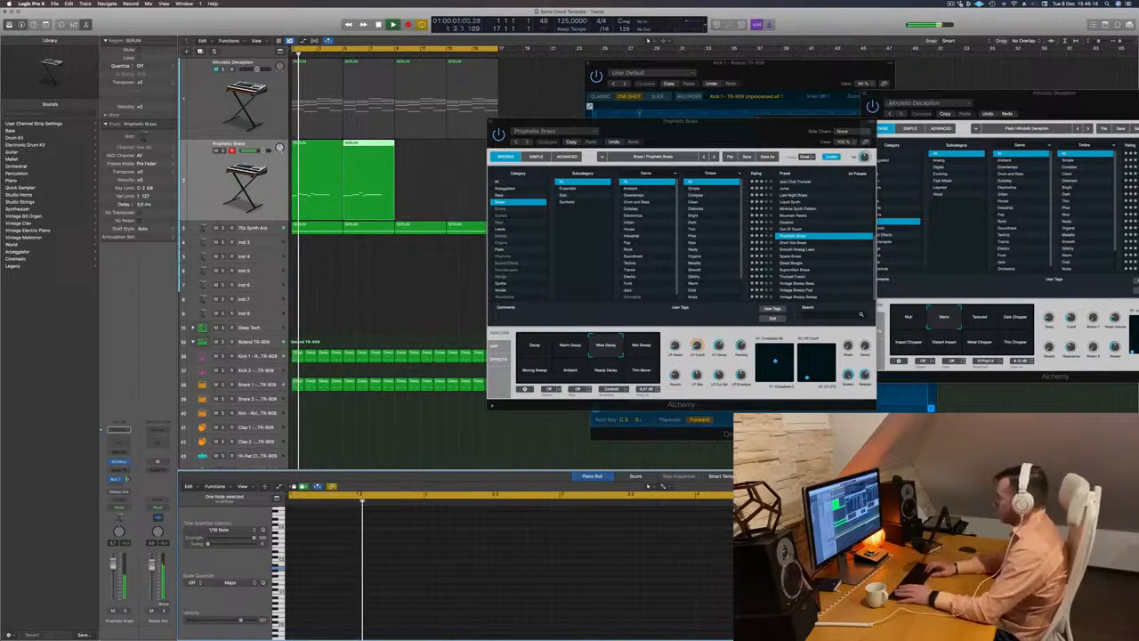
- Display both melody regions' notes, then raise the copy's third note and lower its second note
drag(437, 179, 331, 201)
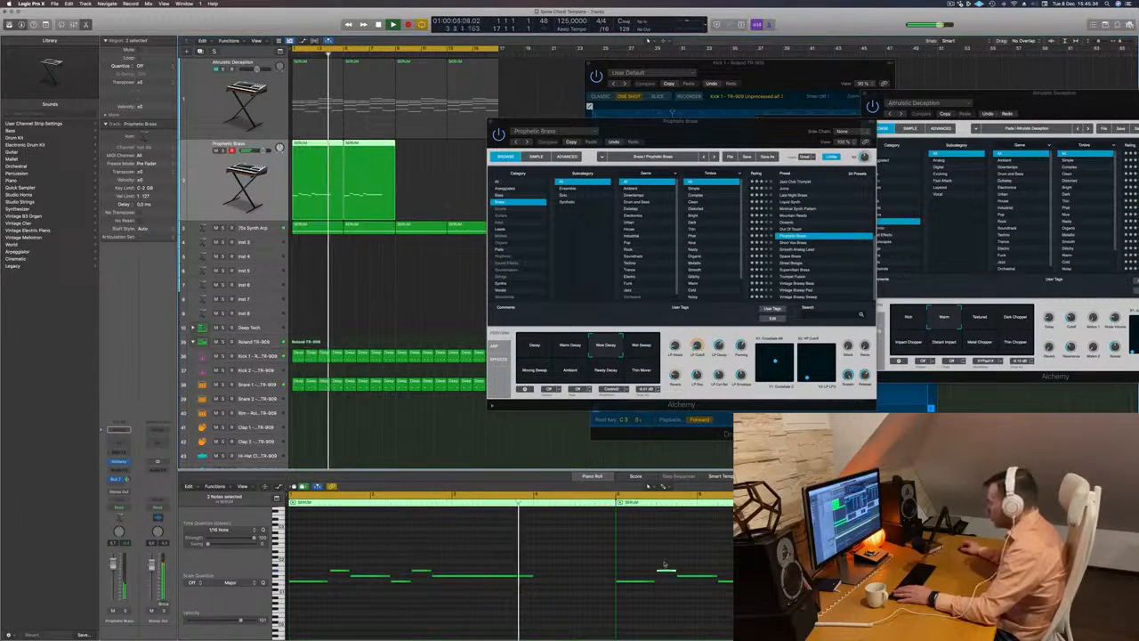
click(697, 577)
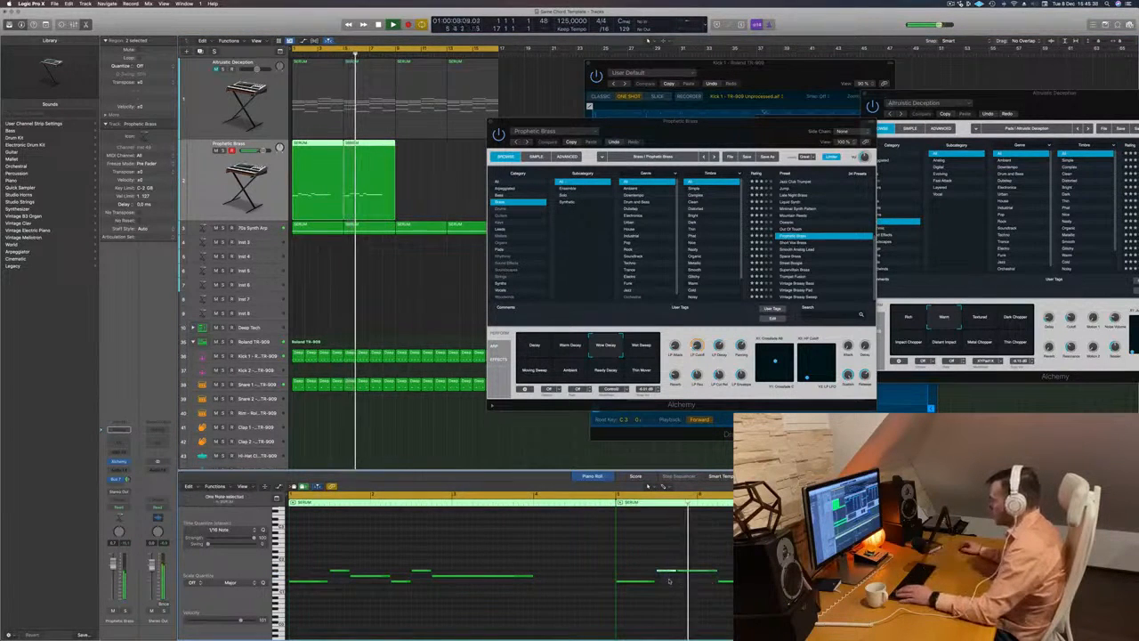
drag(666, 571, 668, 581)
key(space)
key(space)
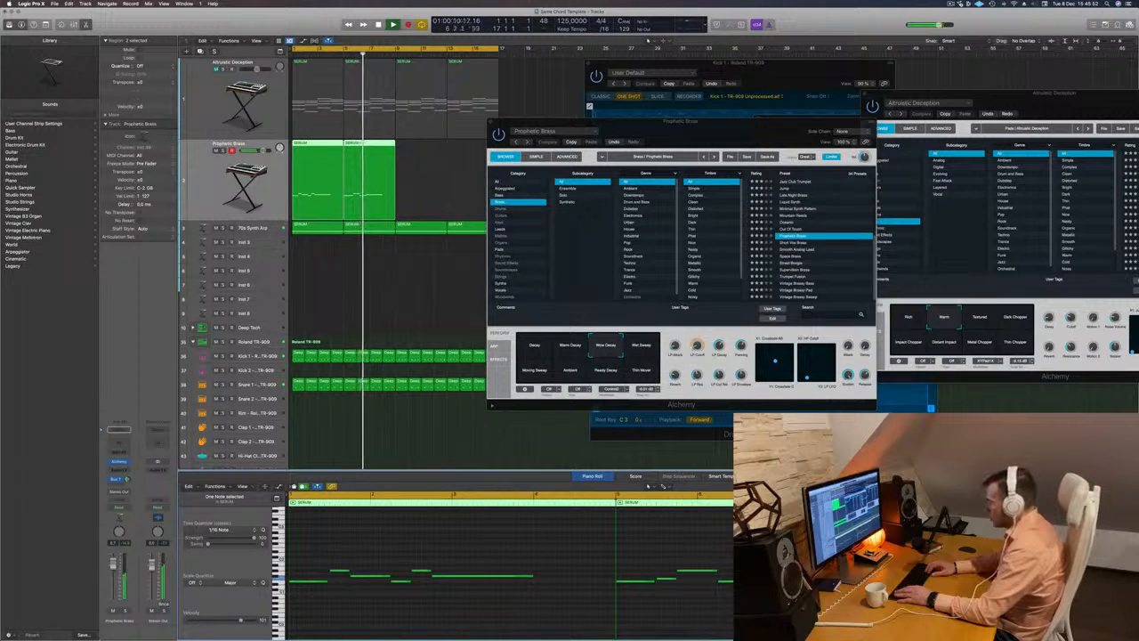
- Remove the edited melody copy at bar 5 and select the original four-bar region
key(alt+Up)
key(Return)
click(447, 158)
click(384, 177)
key(Return)
click(324, 183)
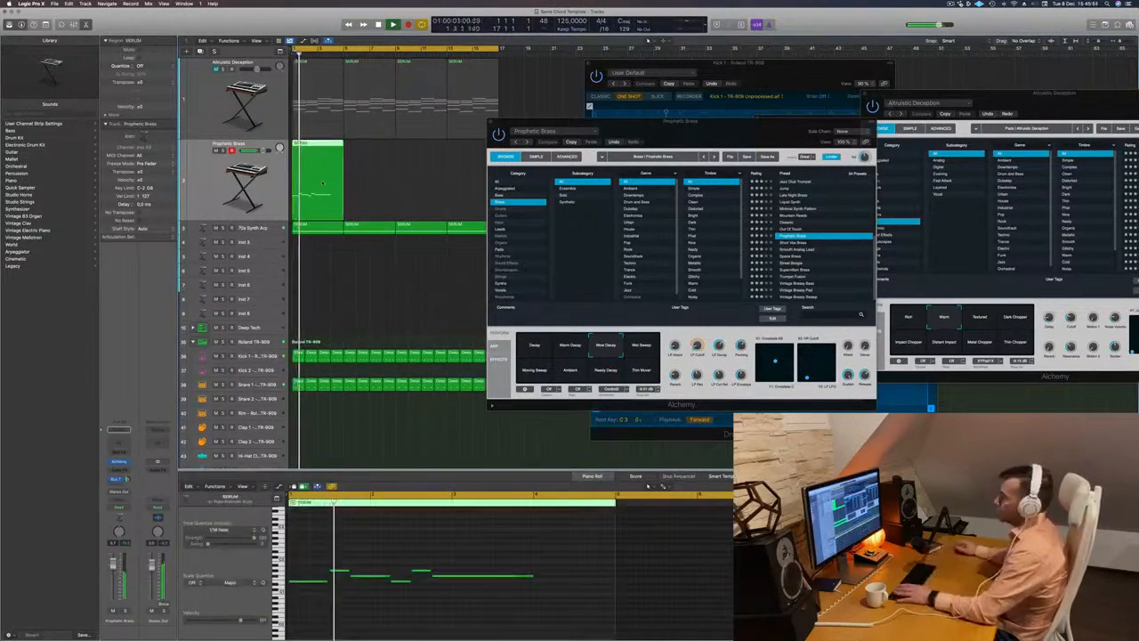
- Audition the Prophetic Brass performance snapshots during playback, move its Alchemy window aside and choose the Warm Decay snapshot
key(space)
drag(697, 346, 698, 344)
click(641, 346)
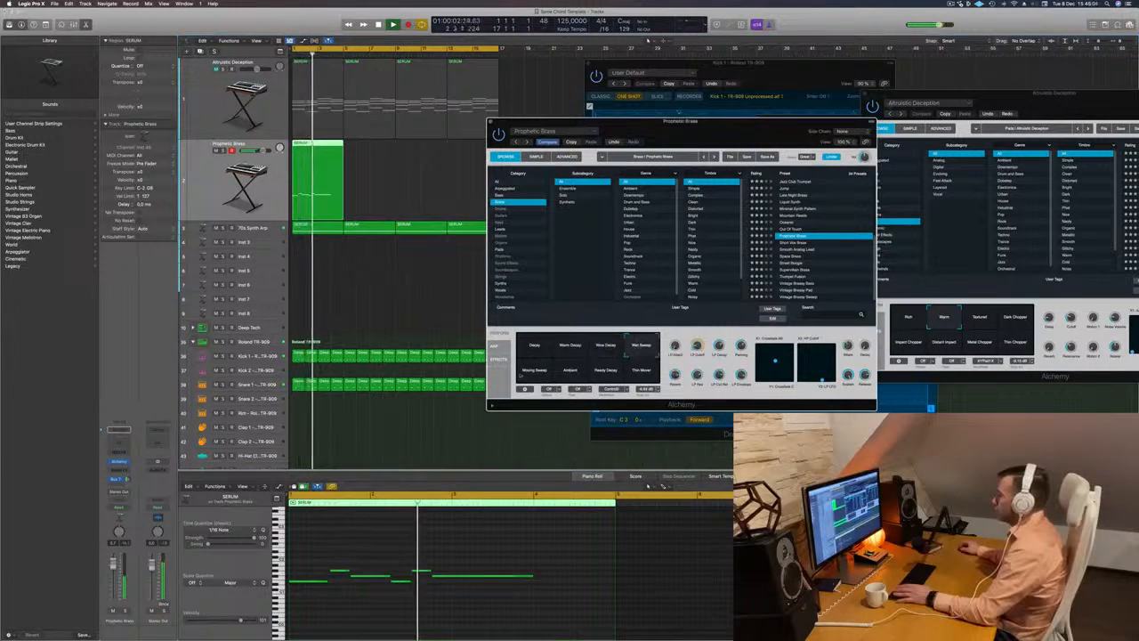
click(533, 374)
click(575, 374)
click(607, 374)
click(642, 374)
click(539, 354)
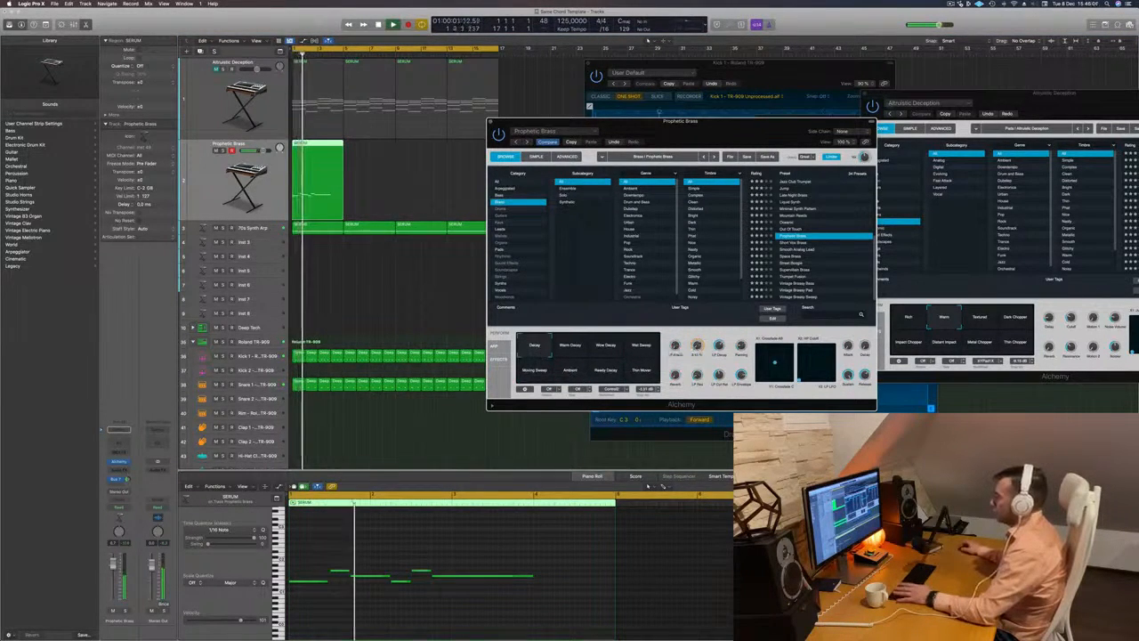
drag(715, 131, 753, 118)
click(610, 335)
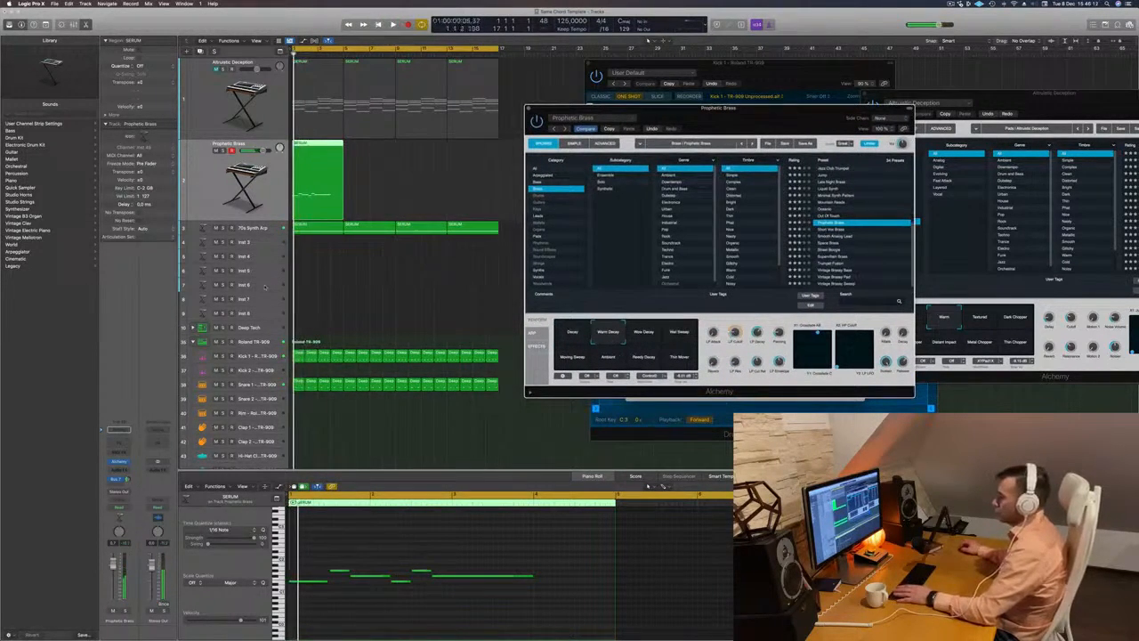
- Deselect the melody region and move the Prophetic Brass Alchemy window away from the arrangement
click(388, 269)
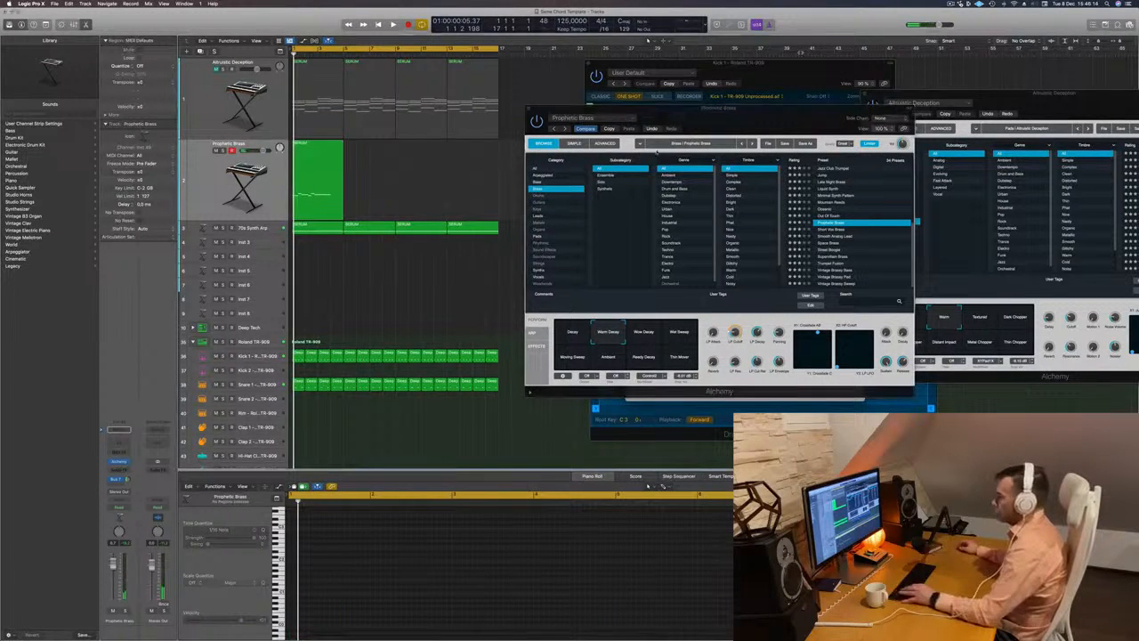
drag(758, 108, 891, 153)
click(445, 301)
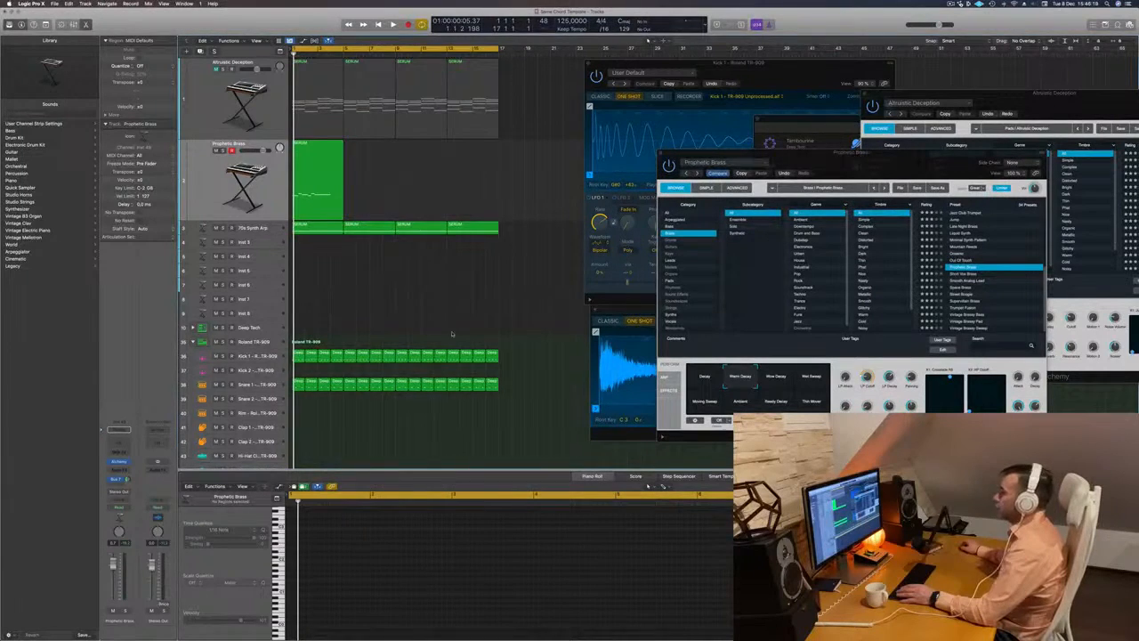
key(super+k)
key(super+k)
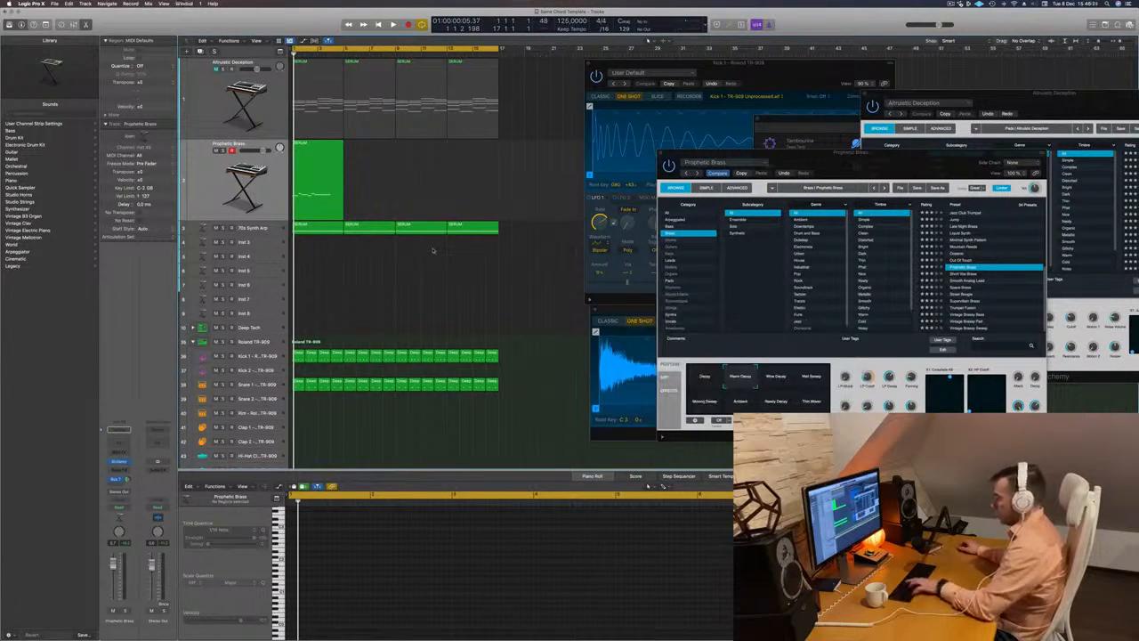
- Open the Mixer and copy the 70s Synth Arp channel's Compressor to the Prophetic Brass channel during playback
key(x)
key(space)
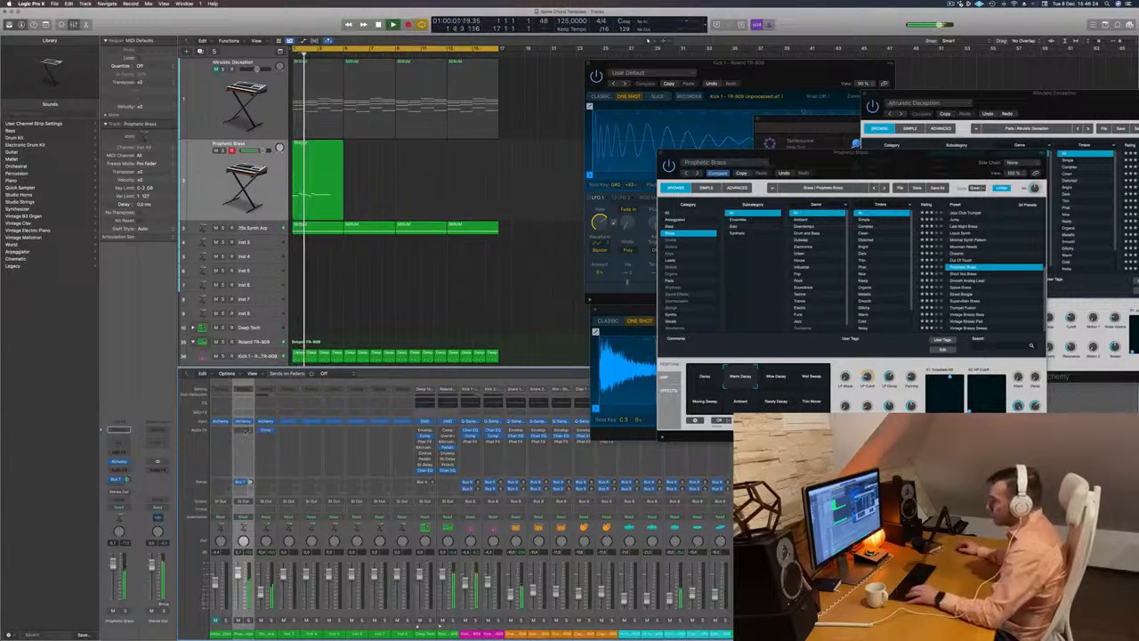
drag(268, 432, 242, 433)
key(Return)
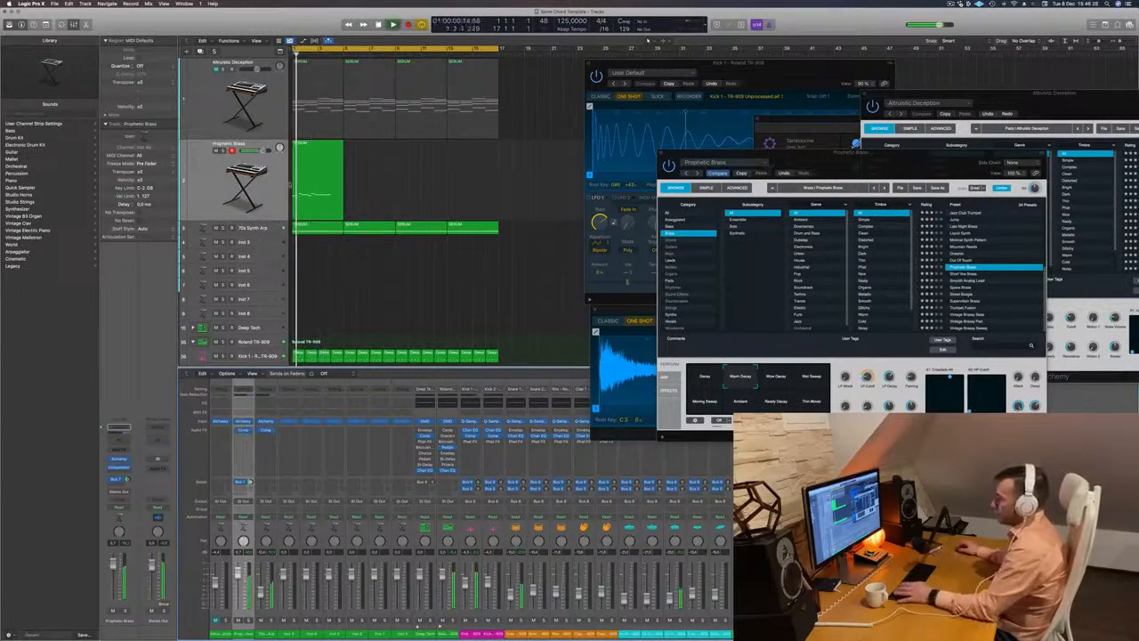
- Mute the 70s Synth Arp track and copy the Prophetic Brass melody region until it fills all 16 bars
click(216, 229)
key(Return)
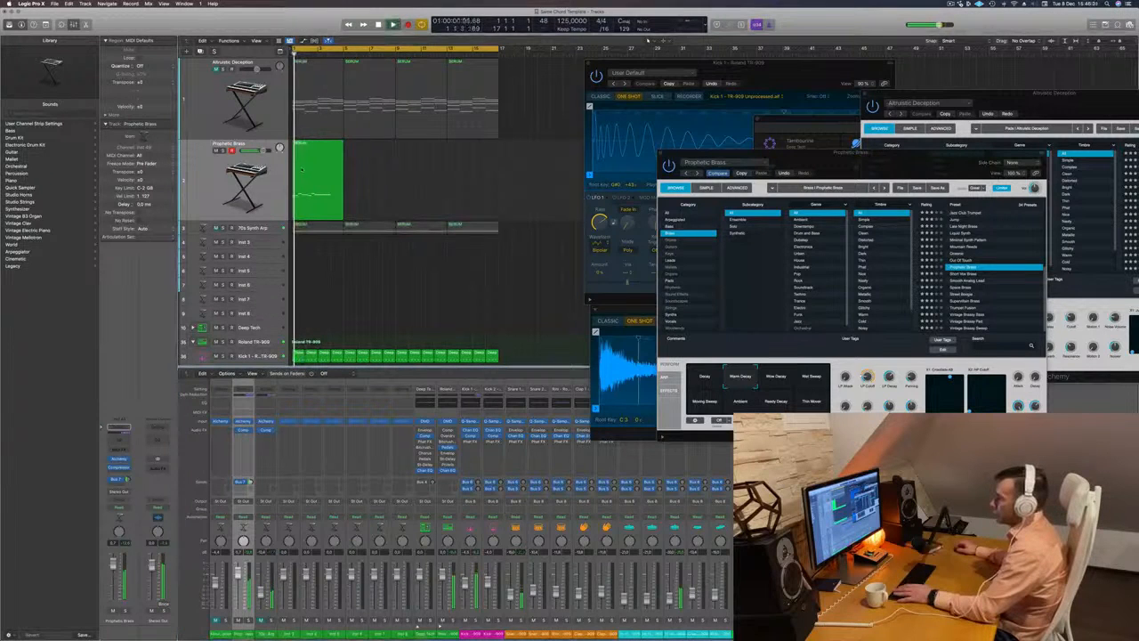
drag(312, 160, 434, 157)
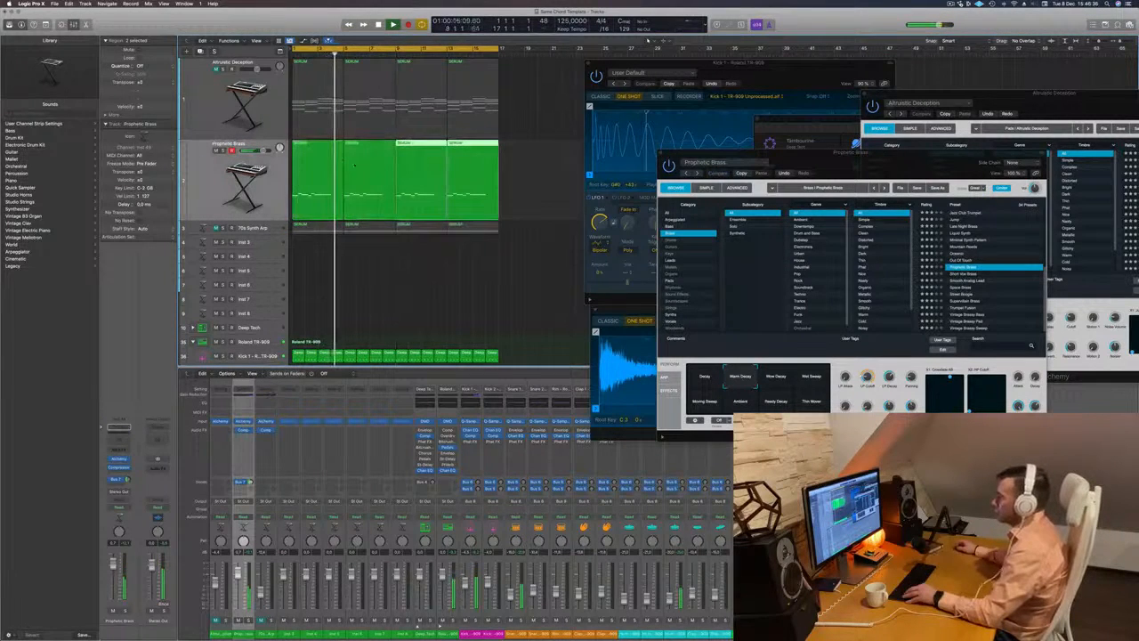
drag(527, 172, 213, 190)
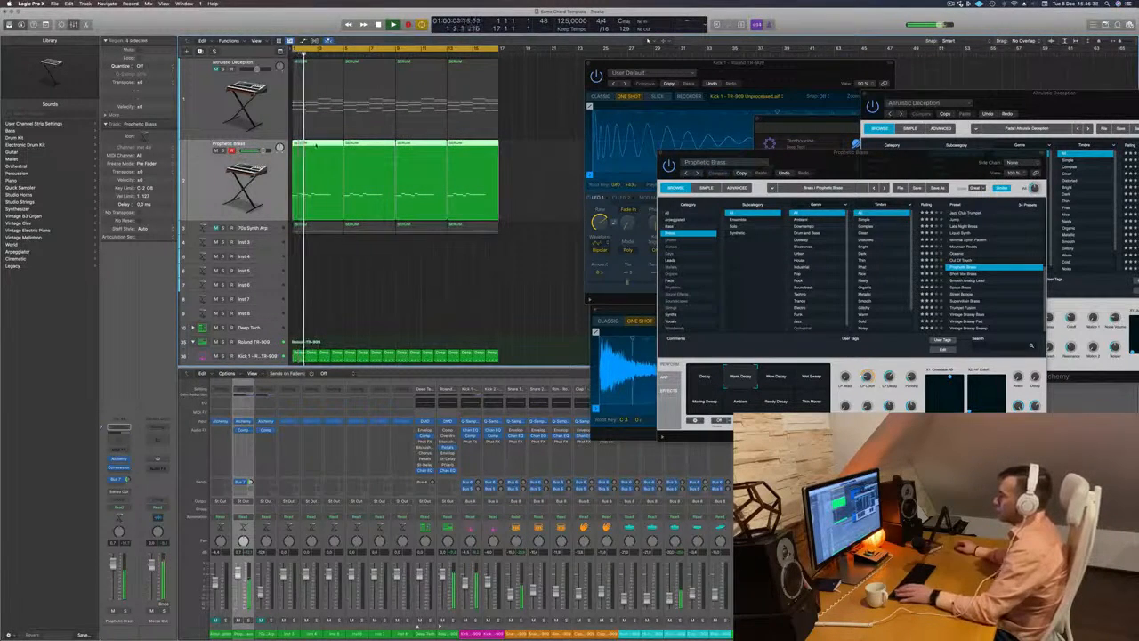
- Show the four melody regions in the Piano Roll and replay the track from the start
key(p)
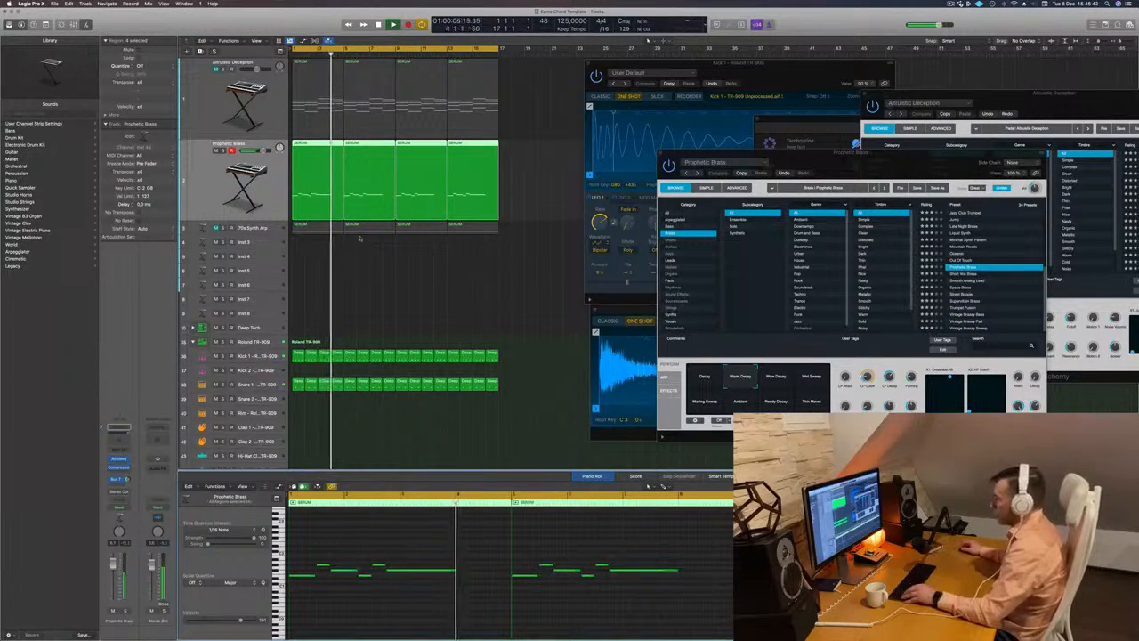
key(Return)
click(211, 183)
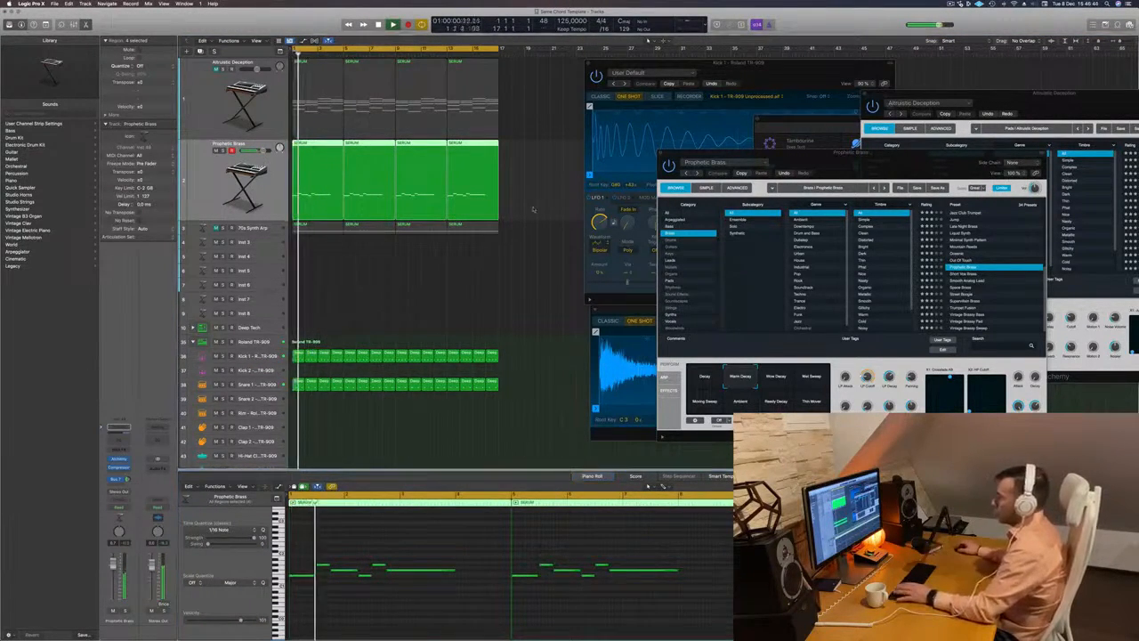
key(Return)
key(Return)
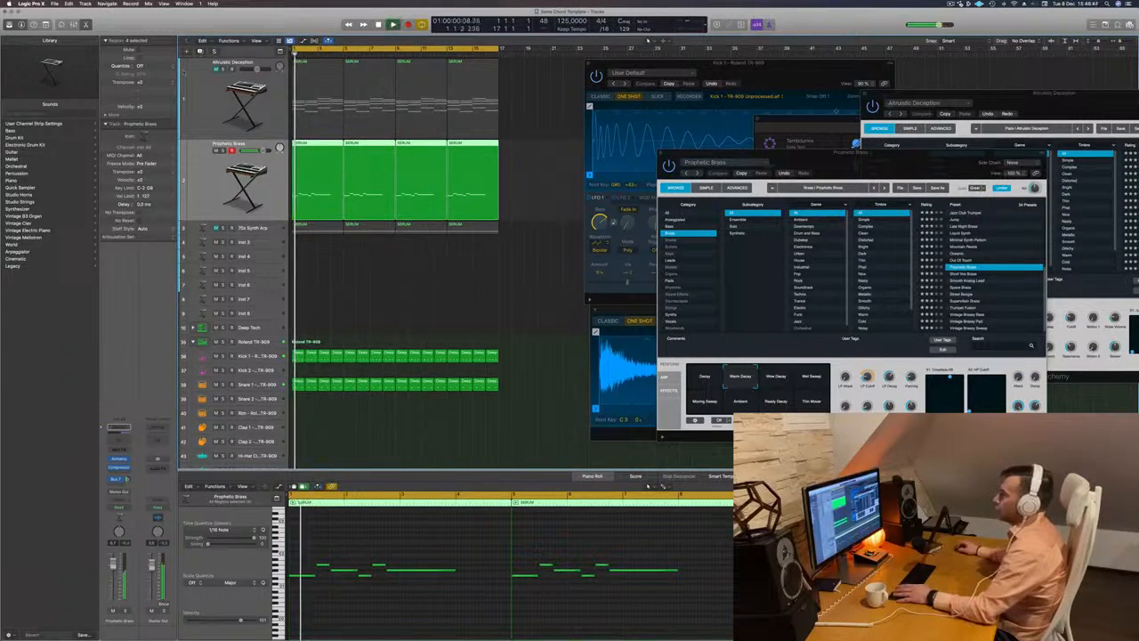
- Duplicate the Prophetic Brass track, copy the first melody region onto it and delete every note except the last long one
key(super+d)
key(space)
drag(307, 179, 311, 253)
key(space)
drag(290, 559, 386, 614)
key(Delete)
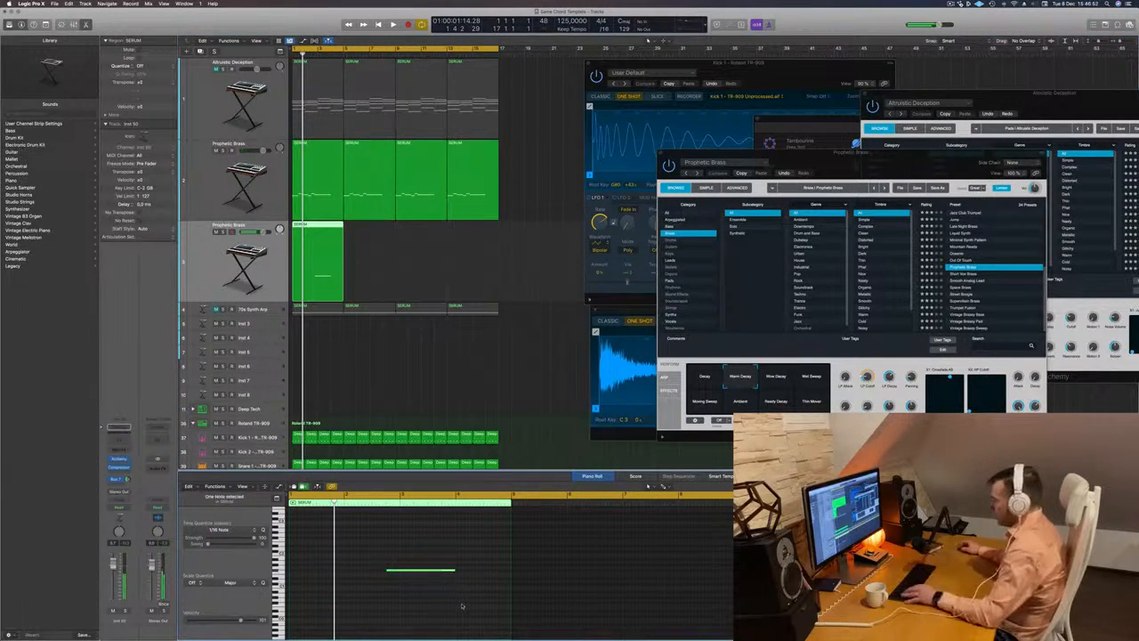
- Place the duplicate track's remaining note in bar 4 and copy its region until it fills all 16 bars
drag(414, 572, 508, 574)
key(space)
drag(323, 226, 412, 237)
shift+click(301, 225)
click(213, 257)
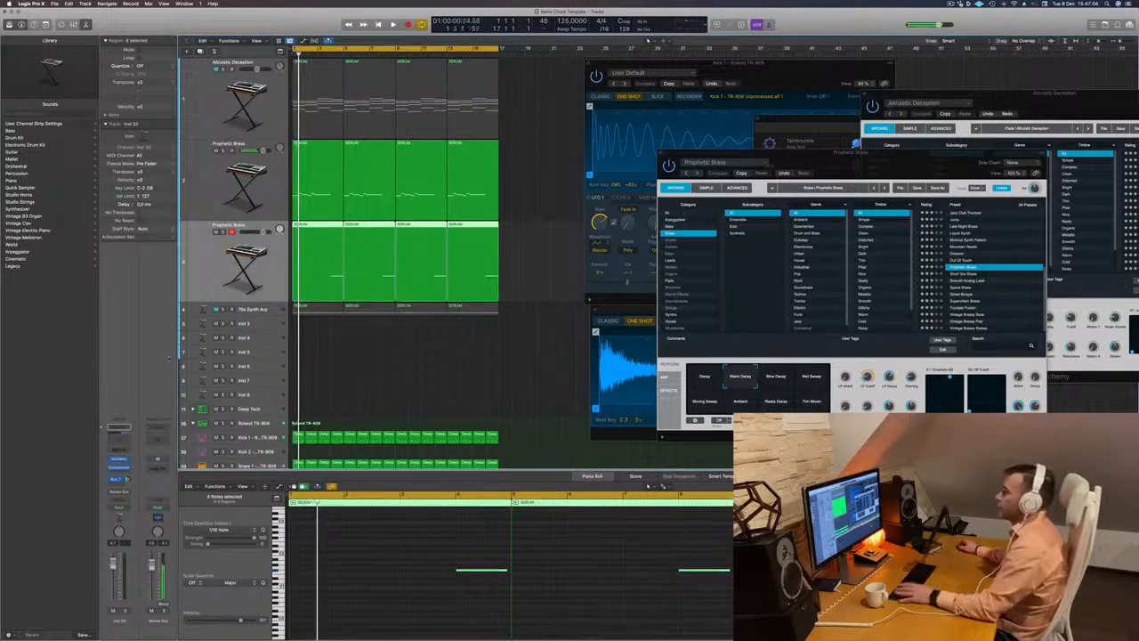
- Open the duplicate track's Alchemy, load the Space Brass preset and lower the track's volume slightly
click(119, 460)
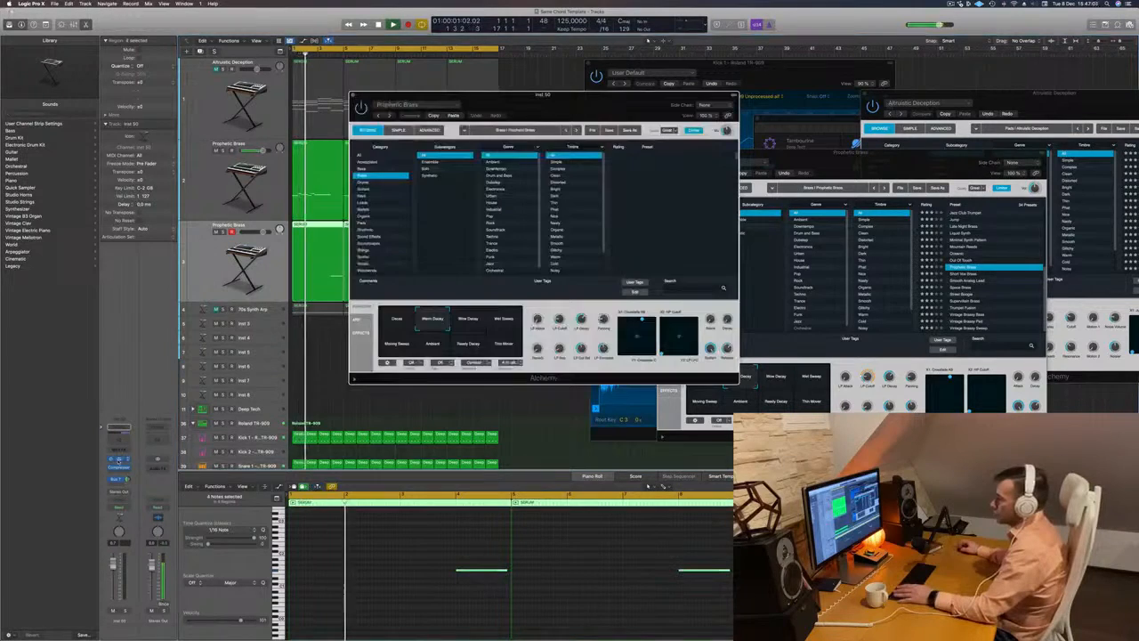
drag(676, 95, 812, 136)
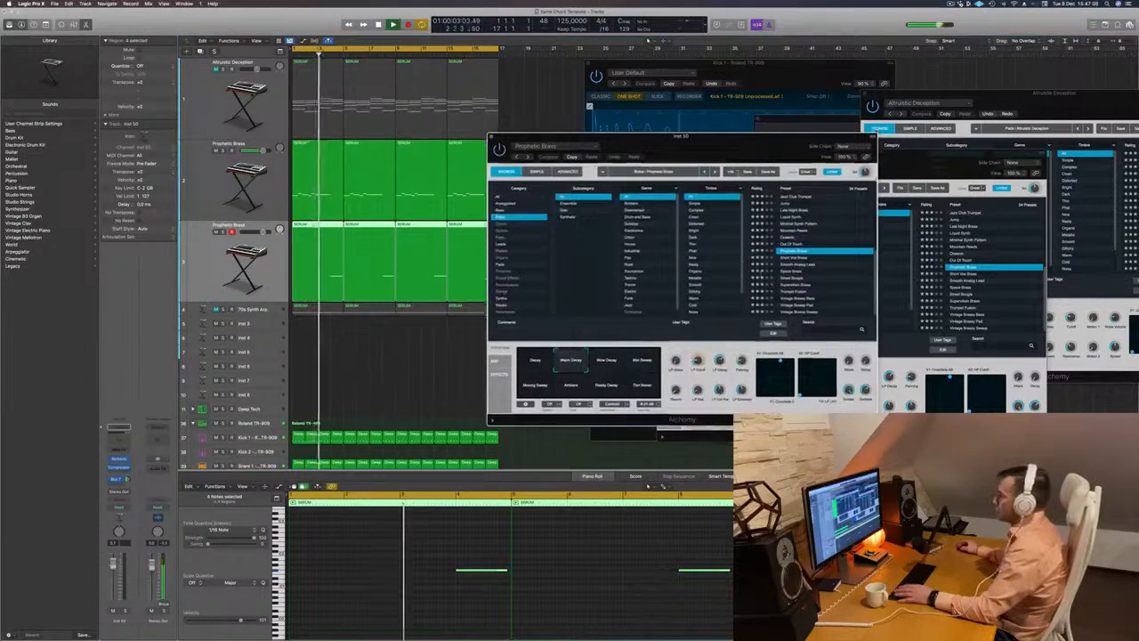
click(798, 268)
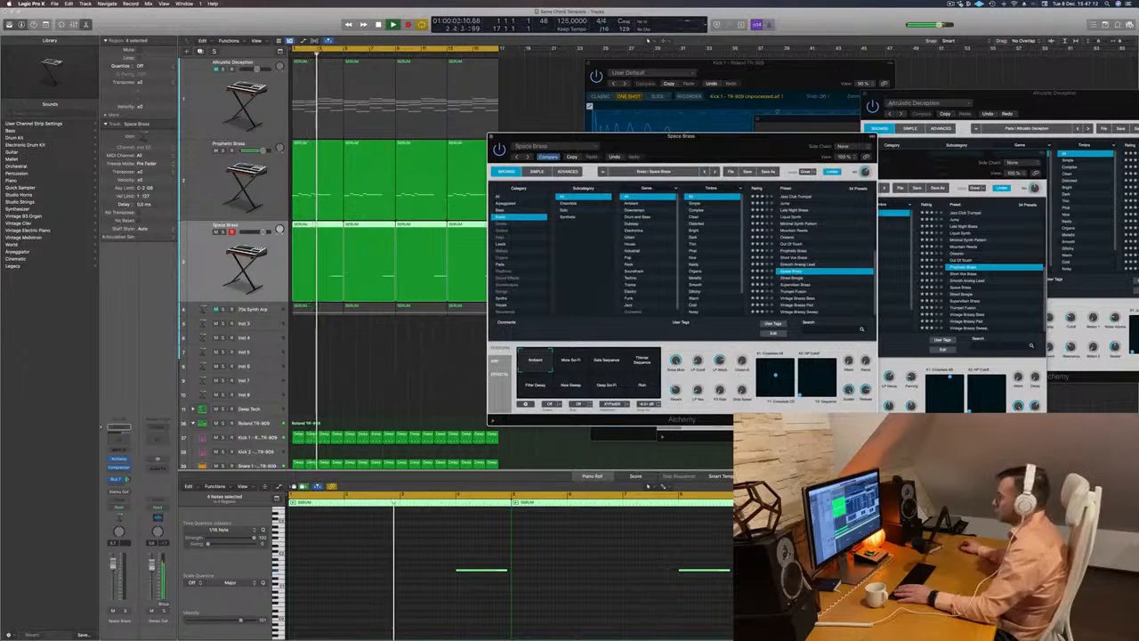
drag(113, 567, 113, 577)
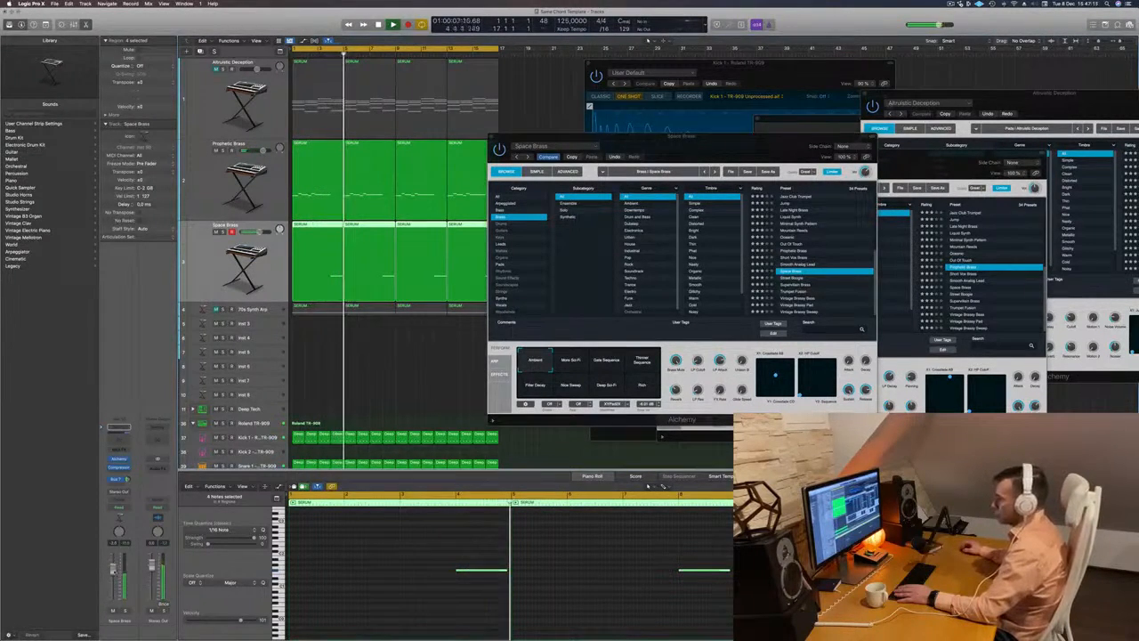
- Load the Supervillain Brass preset on the Space Brass accent track and lower the track's volume
click(783, 278)
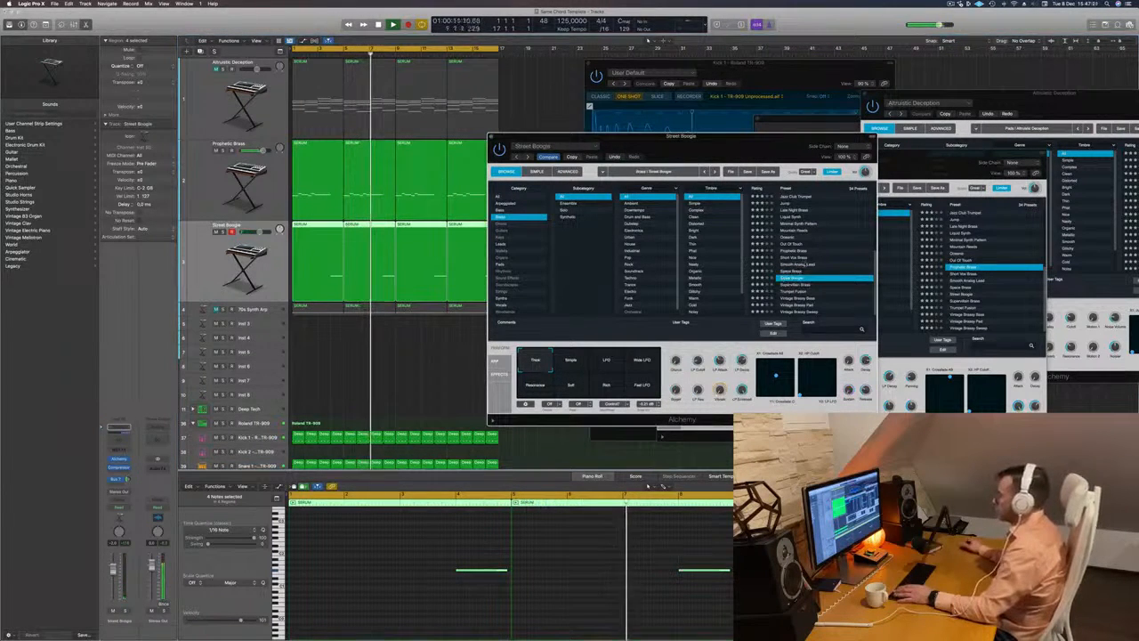
key(Down)
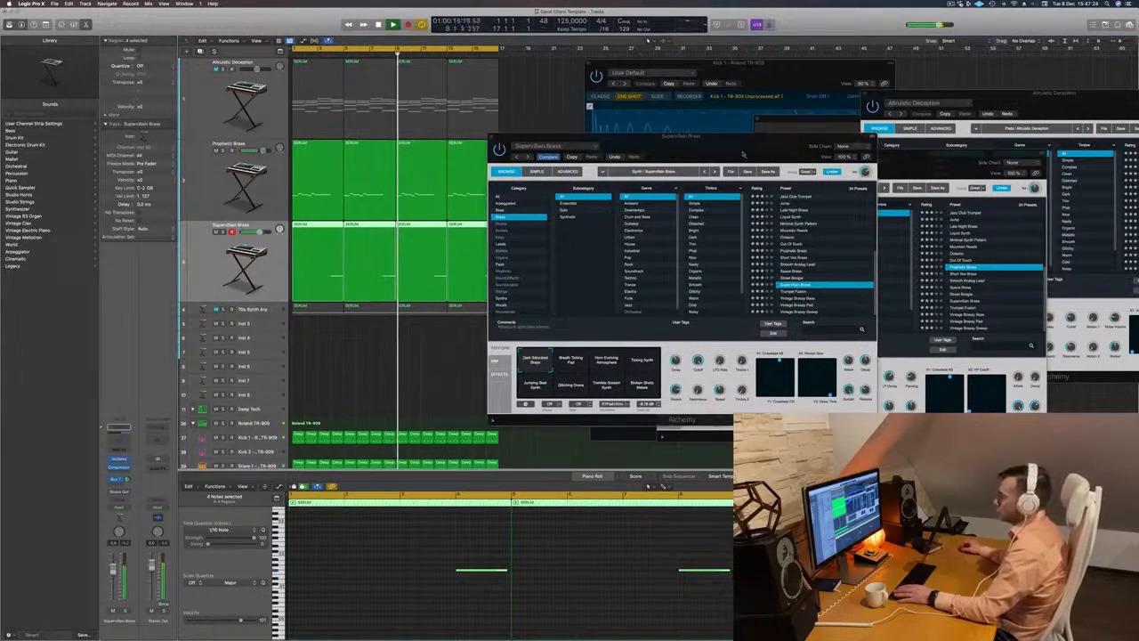
drag(681, 136, 781, 116)
key(space)
key(space)
drag(113, 572, 114, 588)
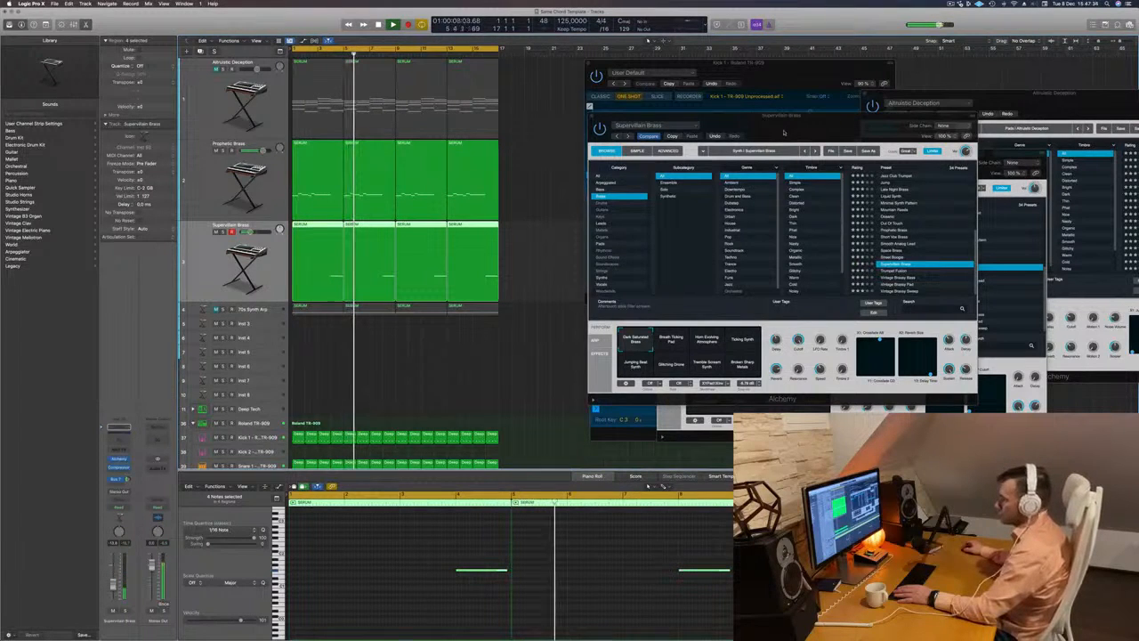
drag(783, 126, 732, 123)
click(542, 112)
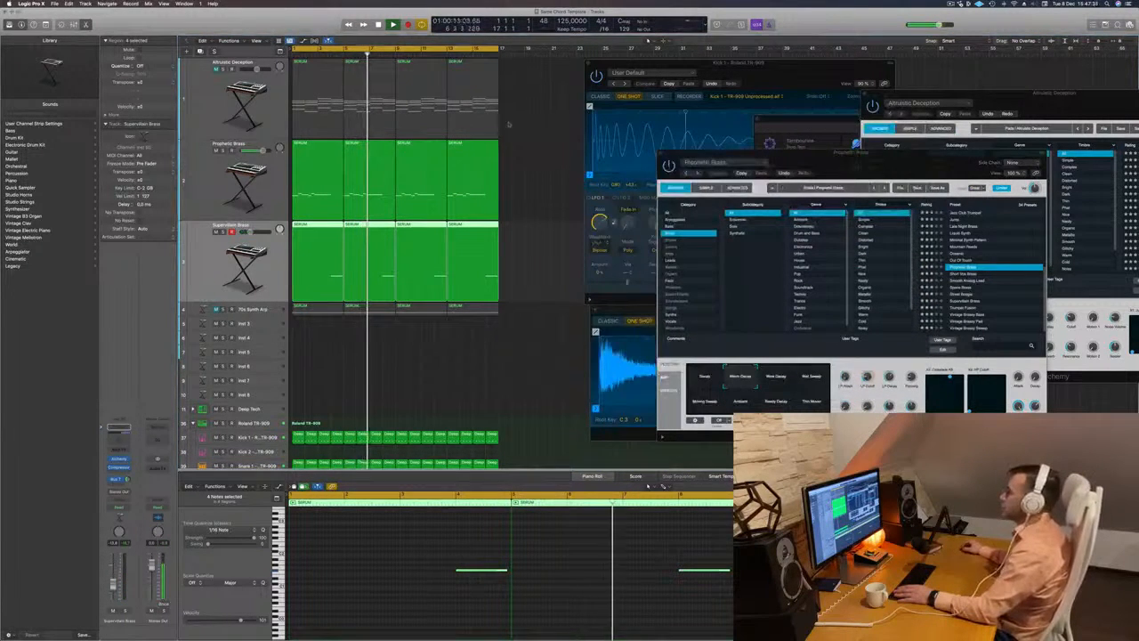
- Duplicate the Altruistic Deception track and copy its first chord region onto the duplicate
click(212, 114)
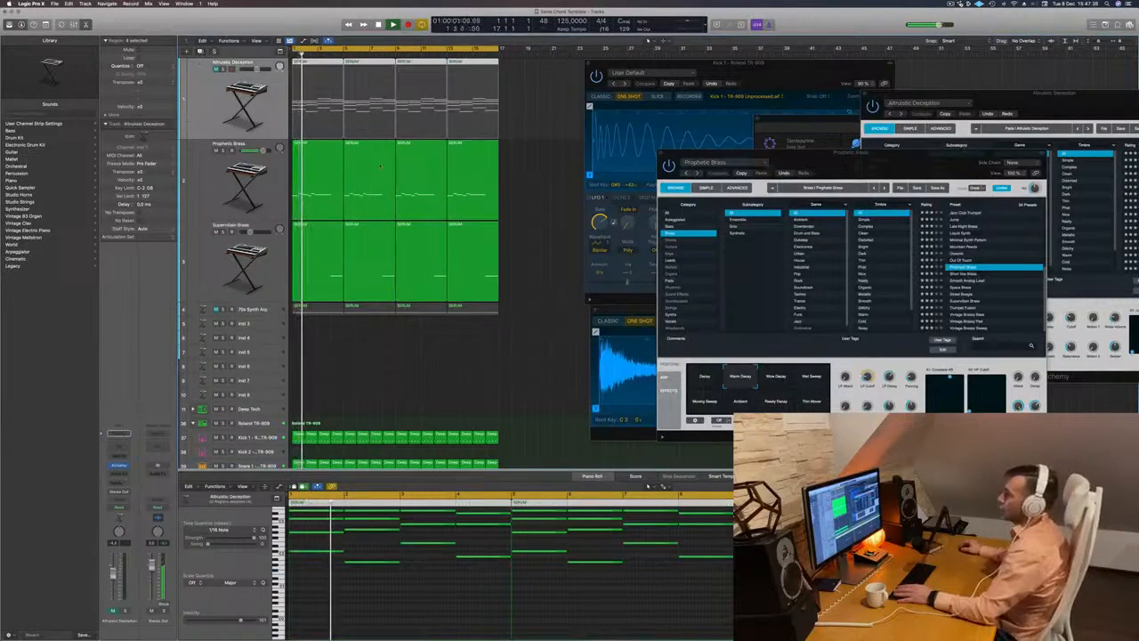
key(super+d)
key(Return)
drag(333, 119, 323, 185)
key(space)
- Delete the upper chord notes in the copied region, keeping only the lowest note of each of the four bars
scroll(362, 550, up, 4)
drag(309, 531, 458, 576)
key(BackSpace)
key(Return)
key(space)
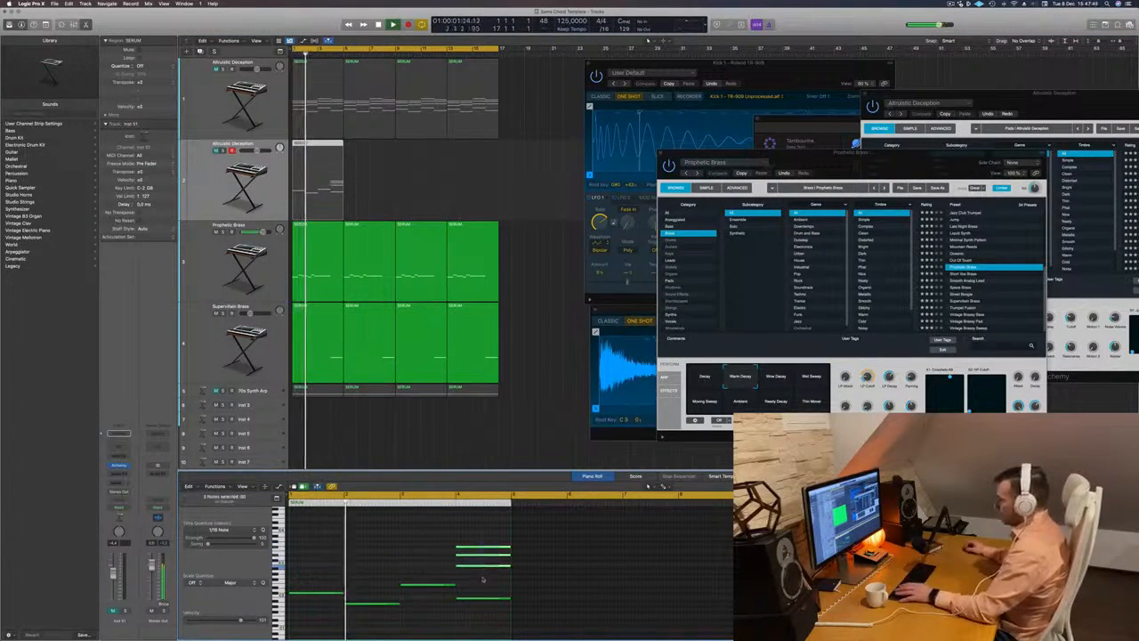
key(BackSpace)
key(Return)
key(space)
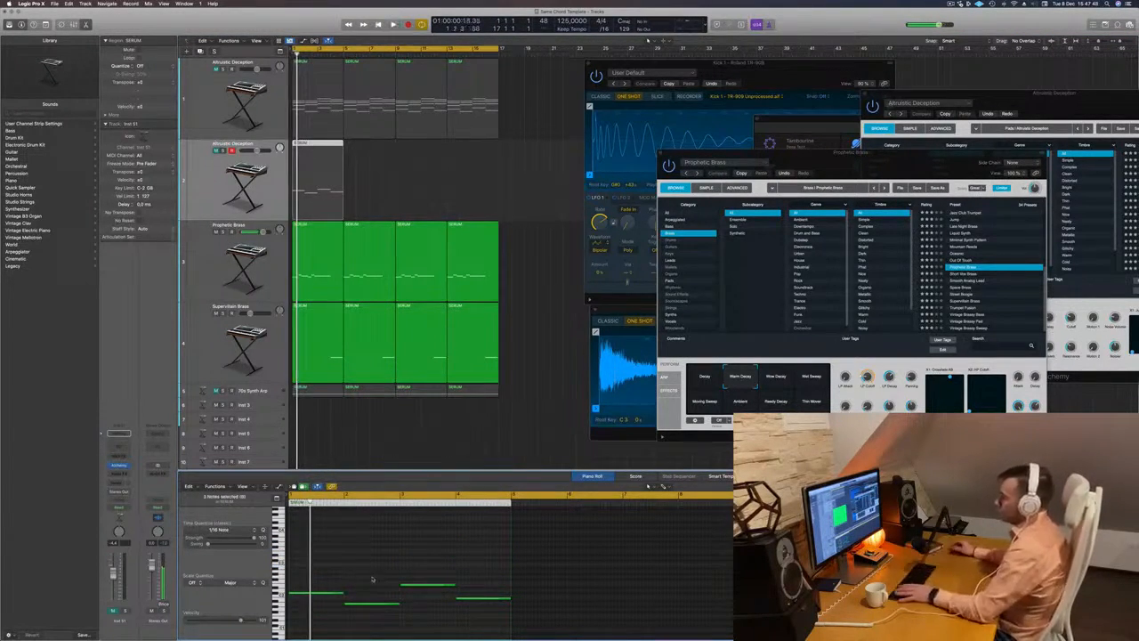
- Shorten all four remaining notes to about an eighth note each
drag(335, 576, 444, 618)
drag(343, 574, 471, 619)
key(super+Right)
key(super+Right)
scroll(400, 589, left, 2)
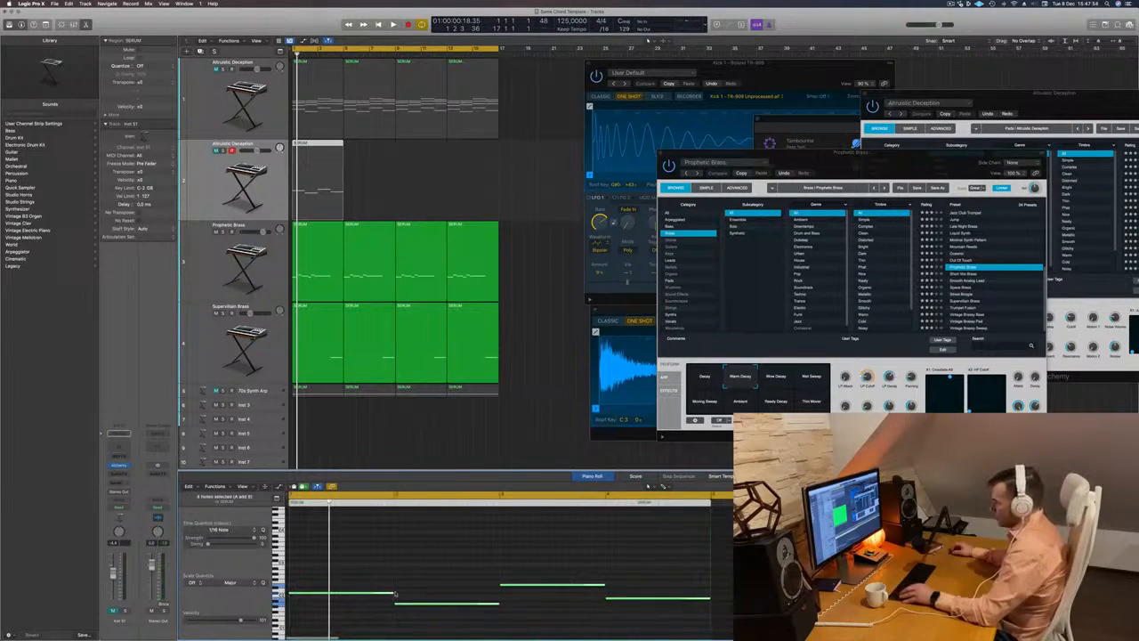
drag(392, 593, 304, 595)
key(space)
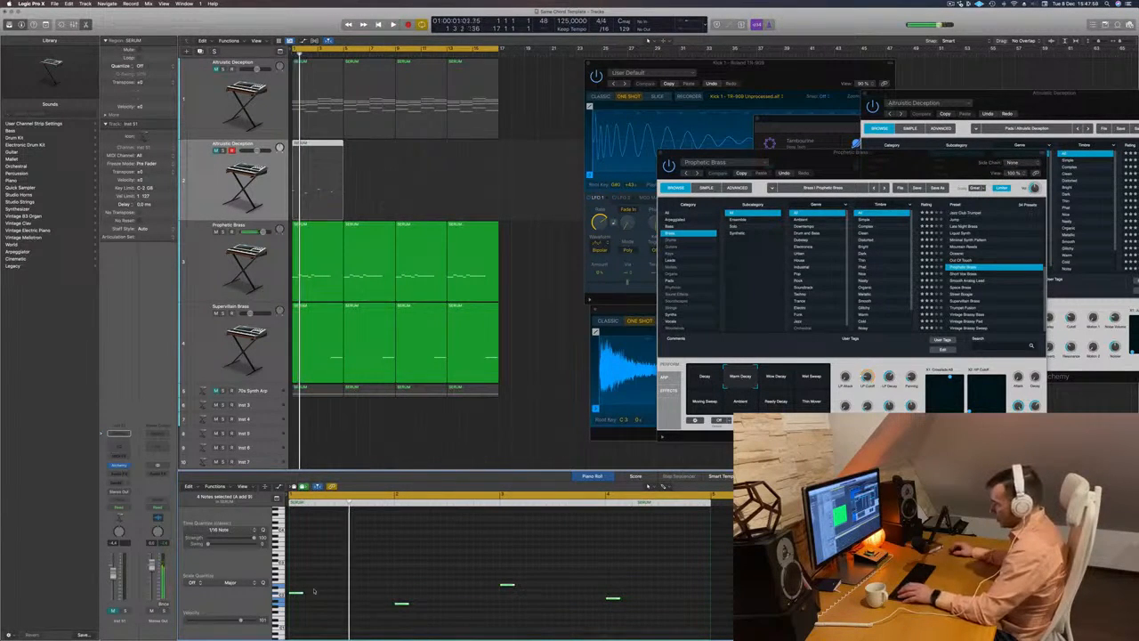
- Shift the four short notes about one and a half beats later, lengthened and each copied half a bar further on
drag(302, 595, 336, 595)
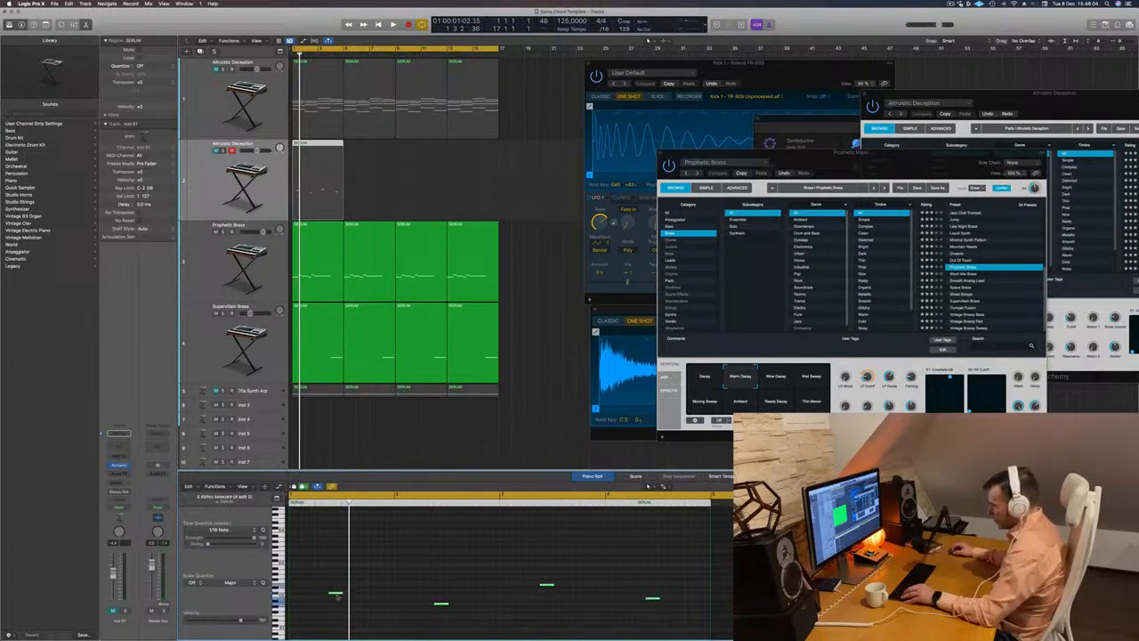
drag(342, 593, 406, 596)
key(space)
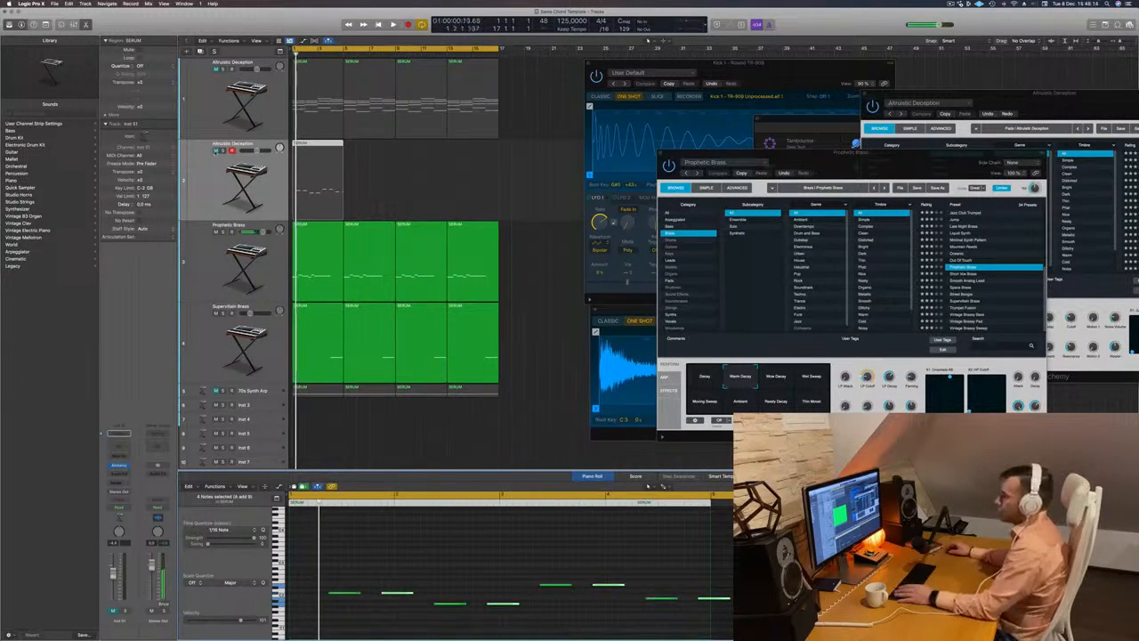
- Unmute the duplicate track and load the Europa Bass preset from the Bass category in its Alchemy
click(204, 184)
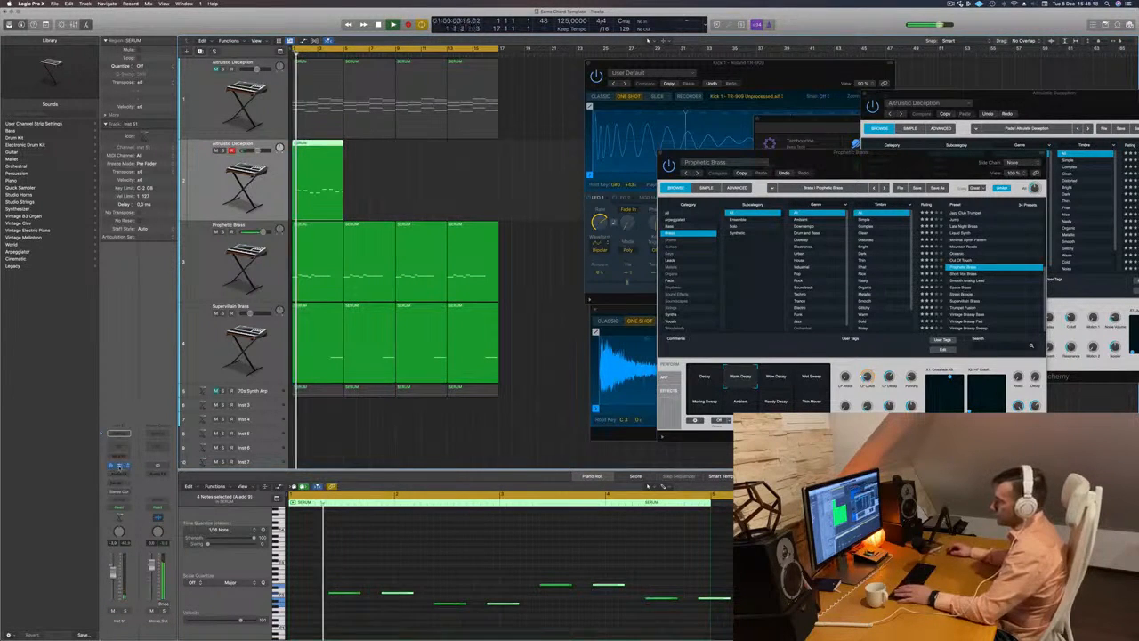
click(121, 465)
drag(502, 96, 642, 147)
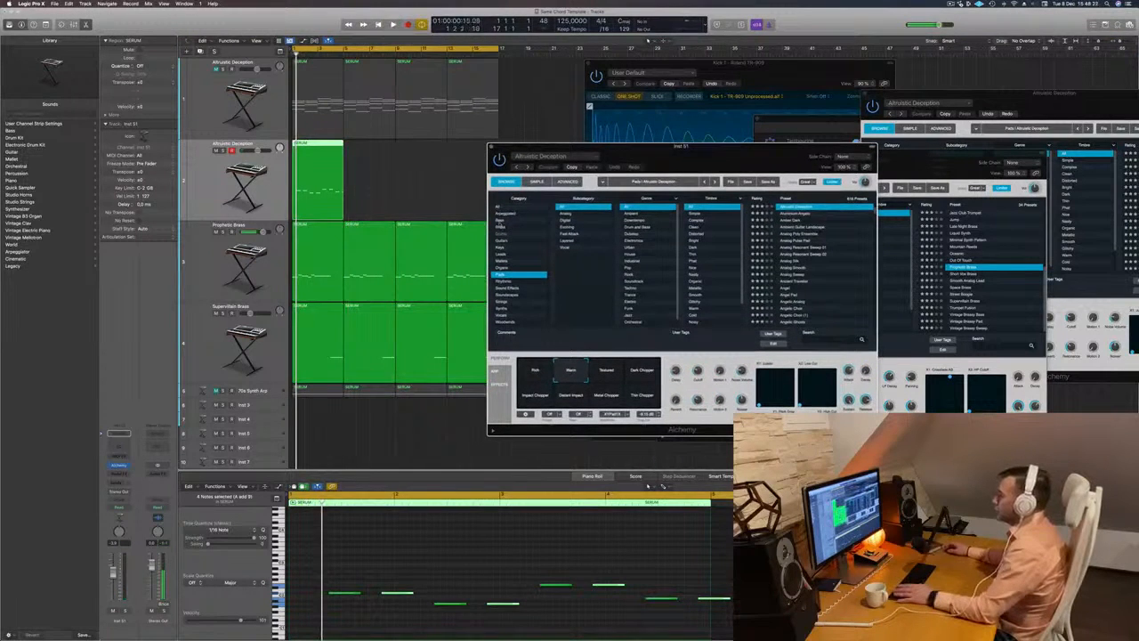
click(499, 221)
scroll(832, 242, up, 5)
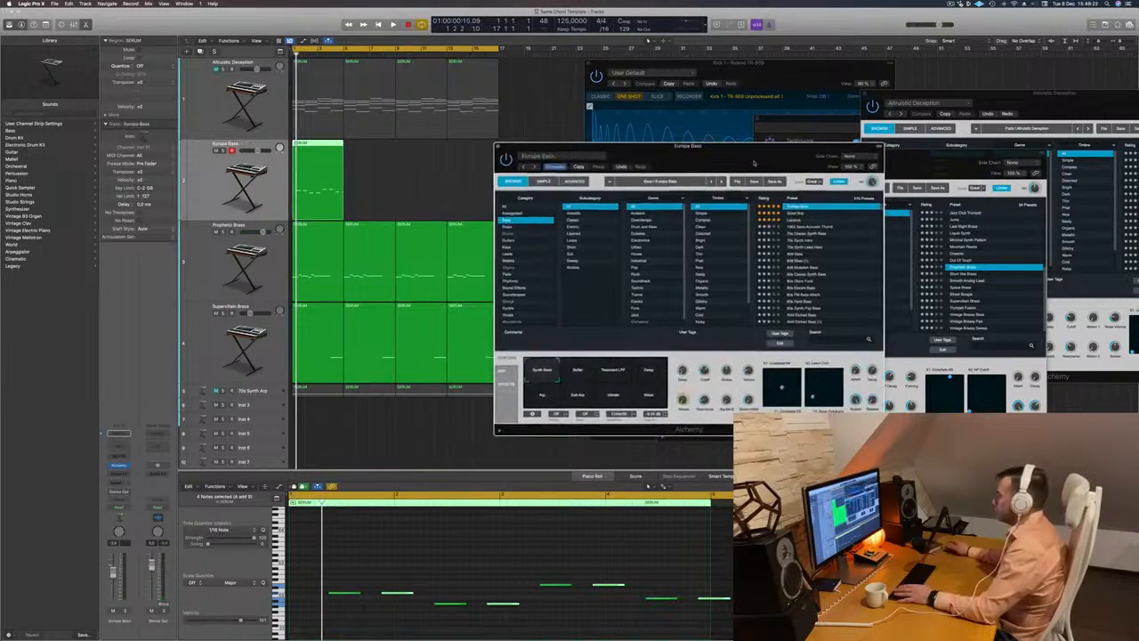
click(380, 562)
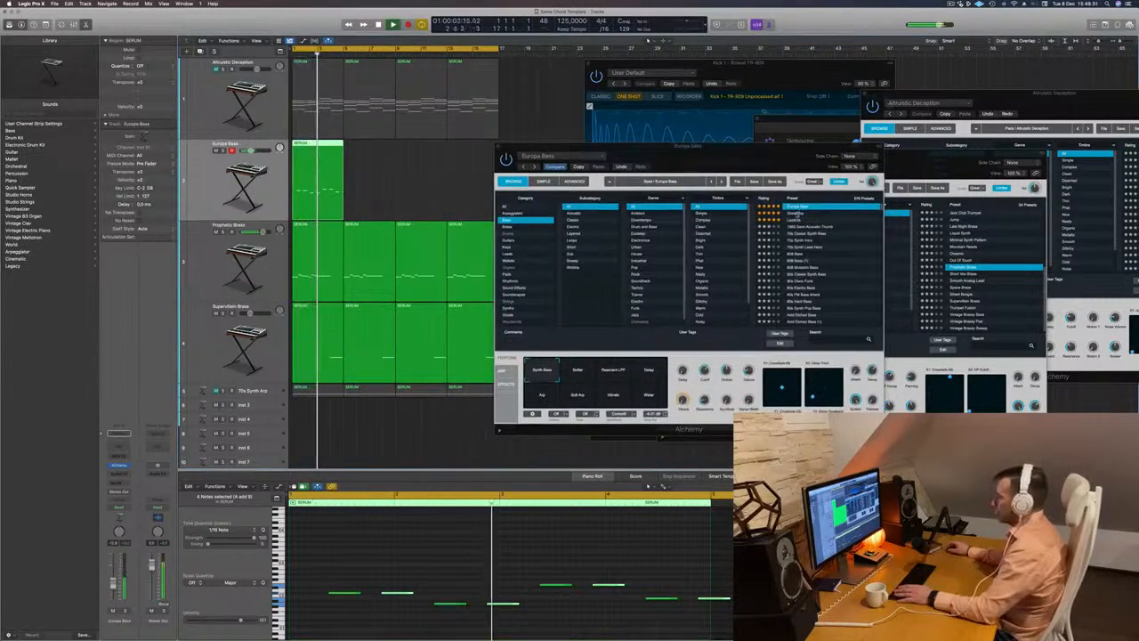
- Audition the Good Boy, Lazarus, 70s Classic Synth Bass, 70s Synth Intro and 808 Bass presets on the duplicate track
click(803, 213)
key(Return)
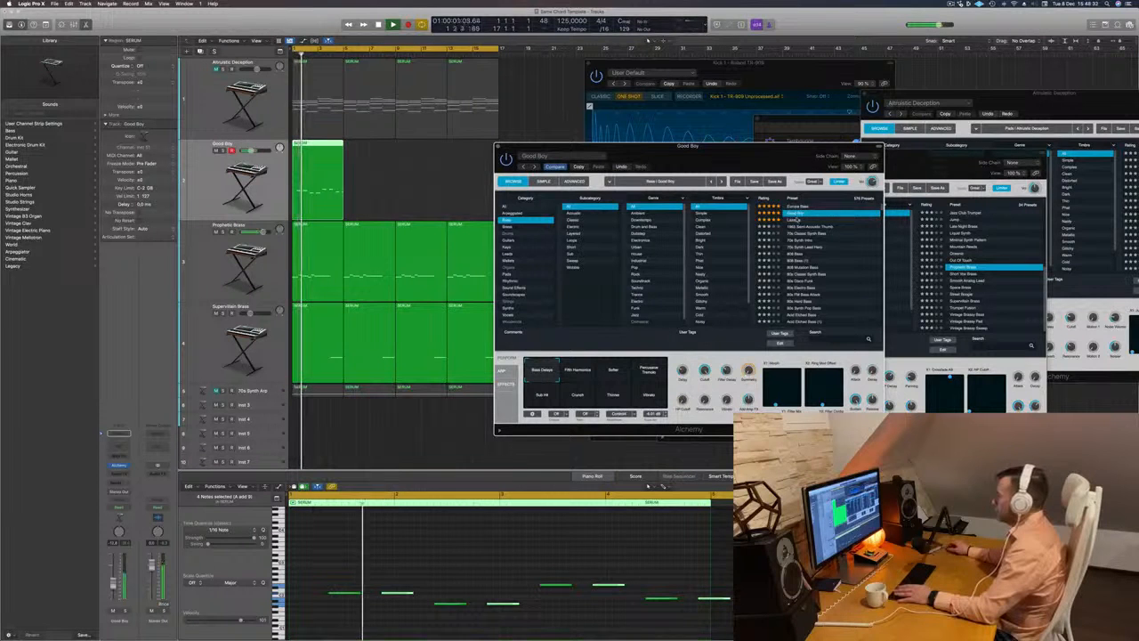
key(Down)
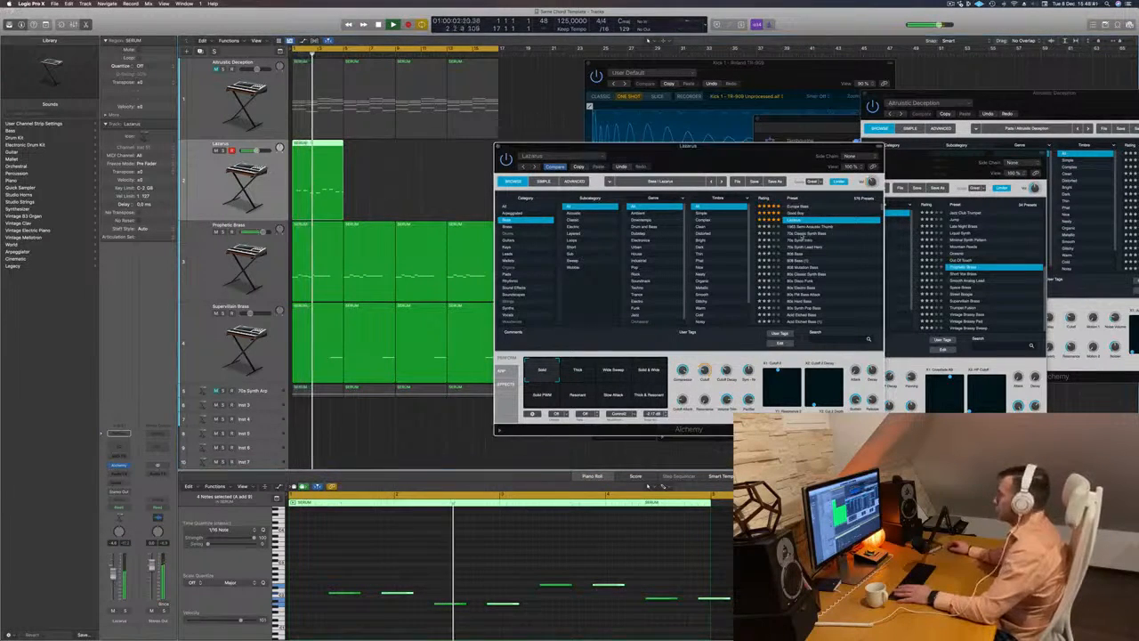
click(805, 233)
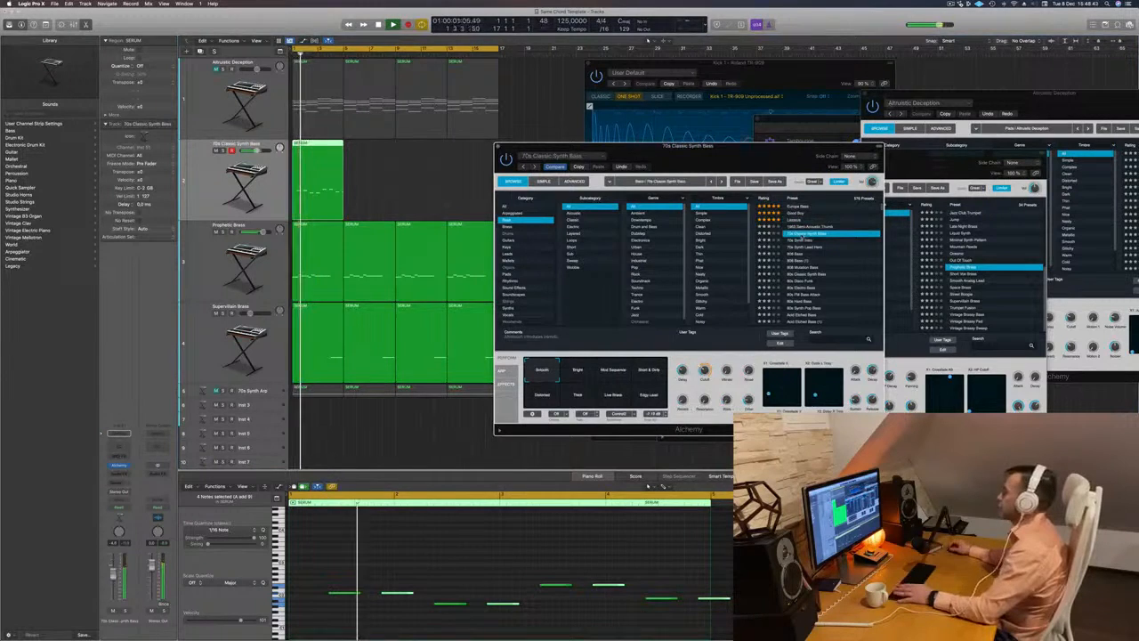
click(805, 241)
click(797, 254)
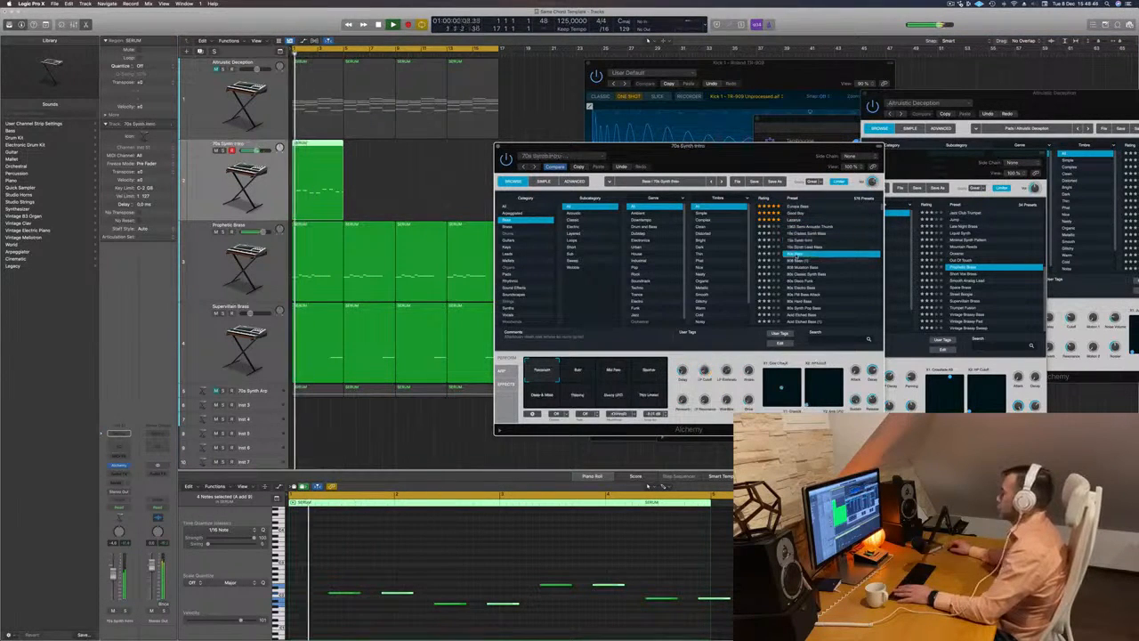
scroll(817, 264, down, 2)
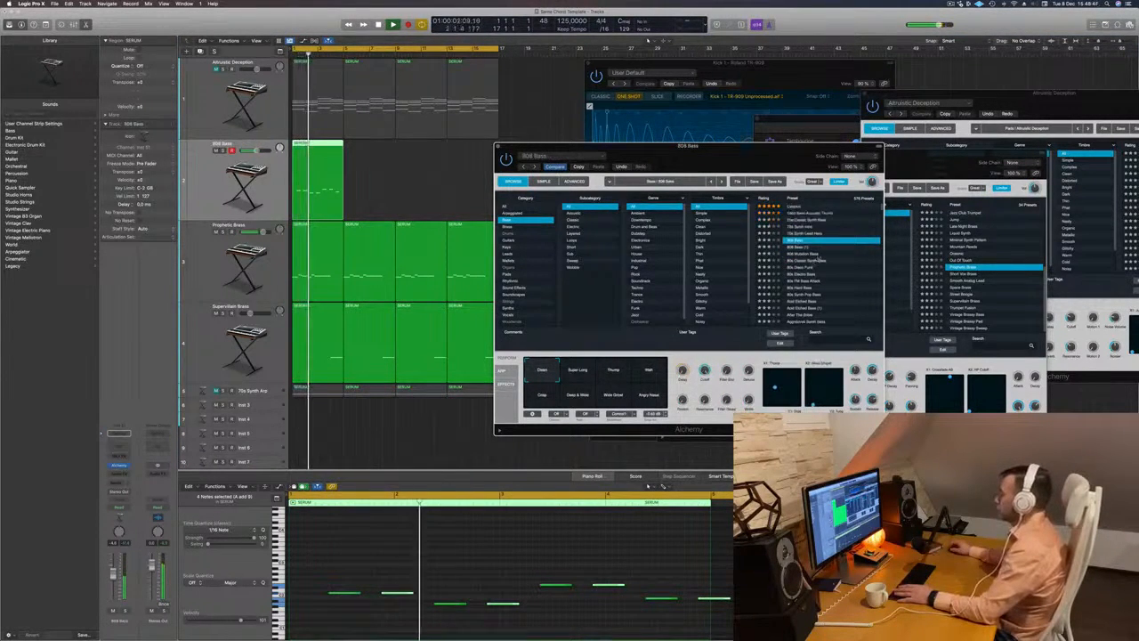
- Try the eight bass notes one and two octaves higher, and return them to their original pitch
click(534, 562)
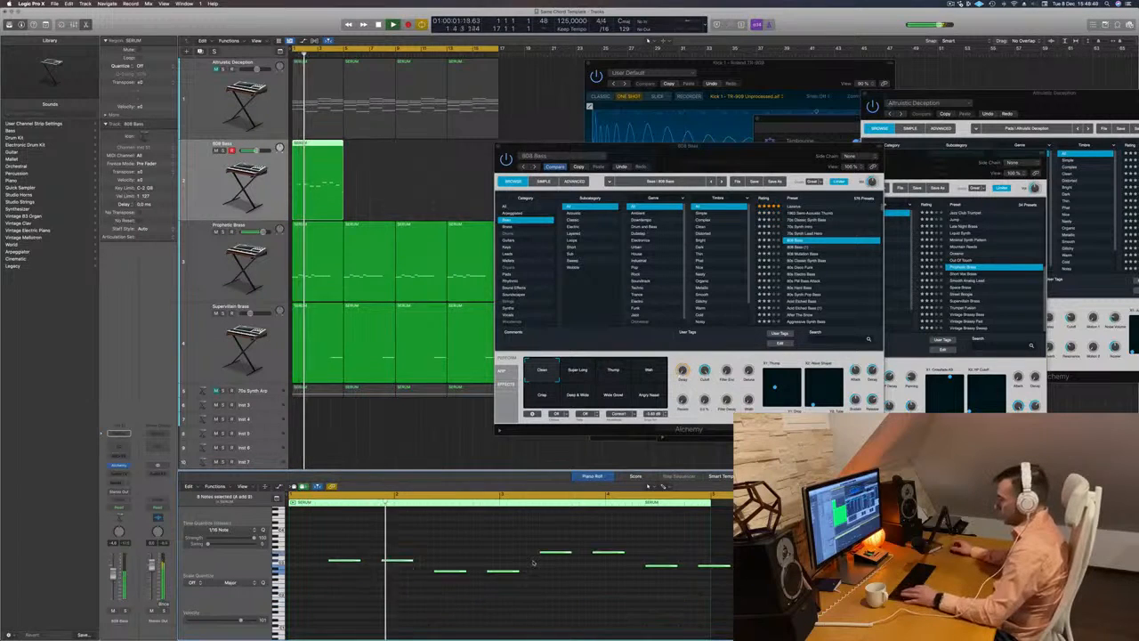
key(alt+shift+Up)
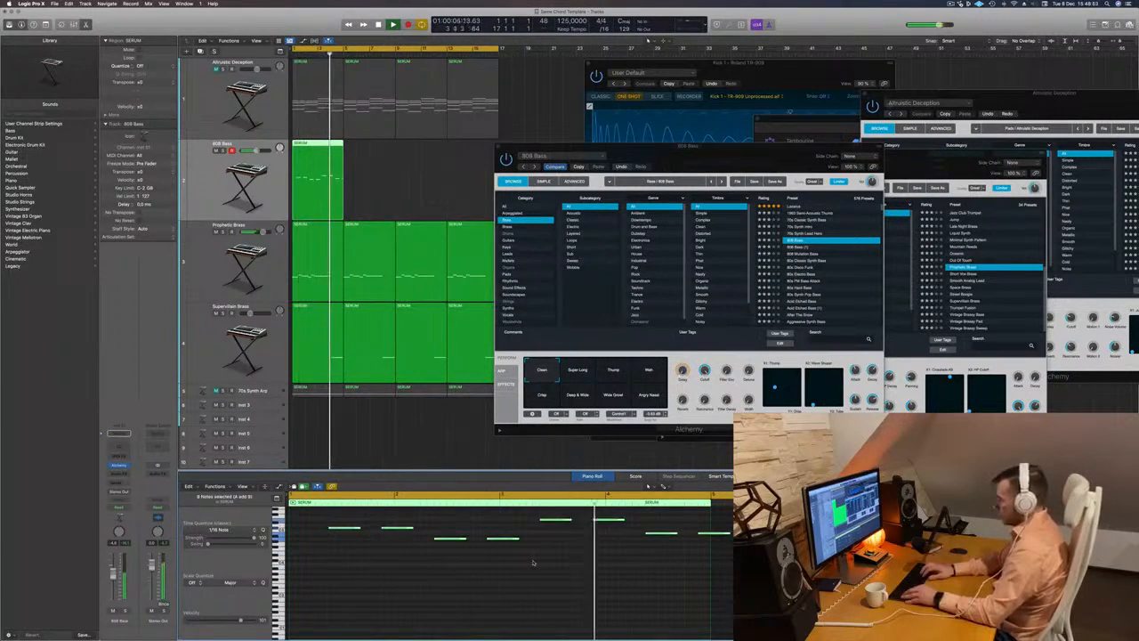
key(alt+shift+Down)
key(alt+shift+Down)
key(Return)
- Load the 808 Mutation Bass preset and transpose all eight notes up one octave
drag(786, 161, 742, 158)
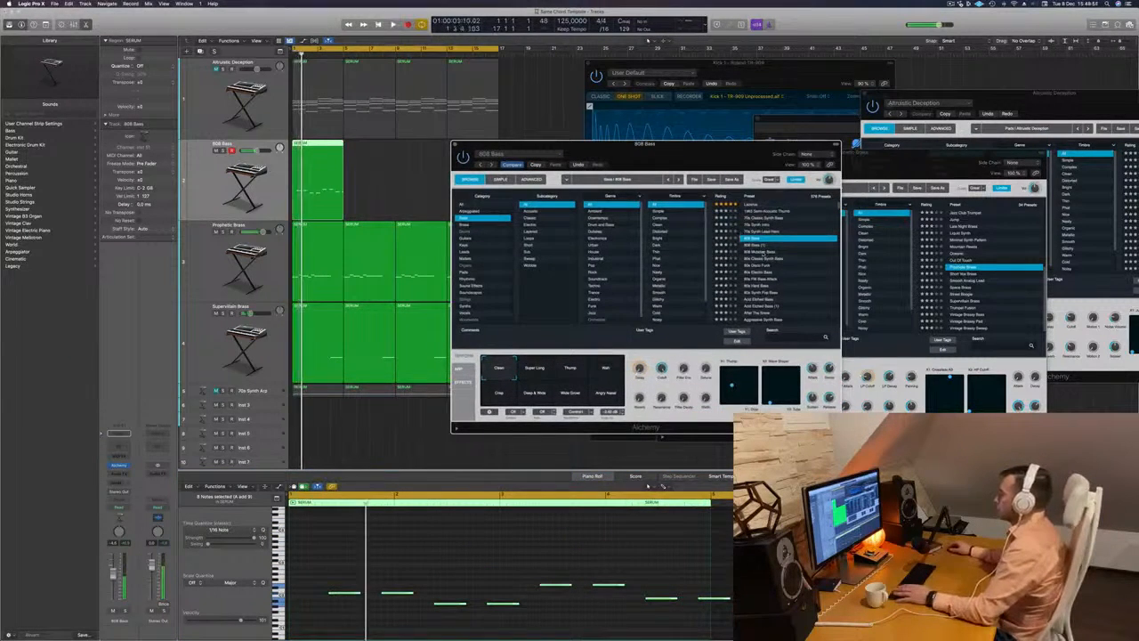
click(763, 253)
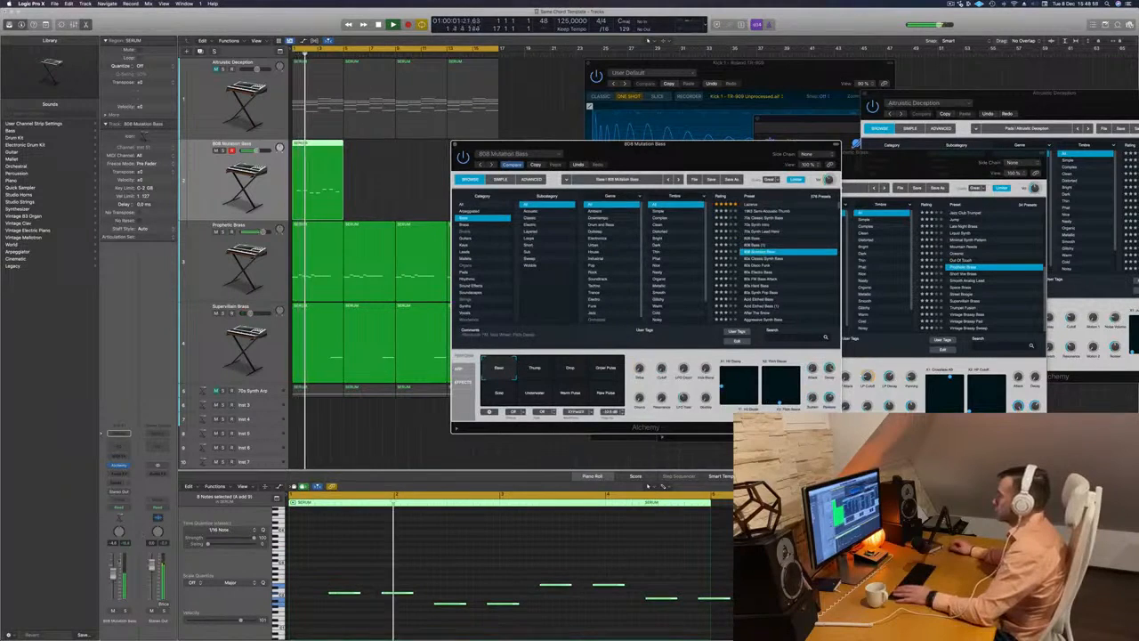
click(181, 575)
click(428, 559)
key(Return)
key(super+a)
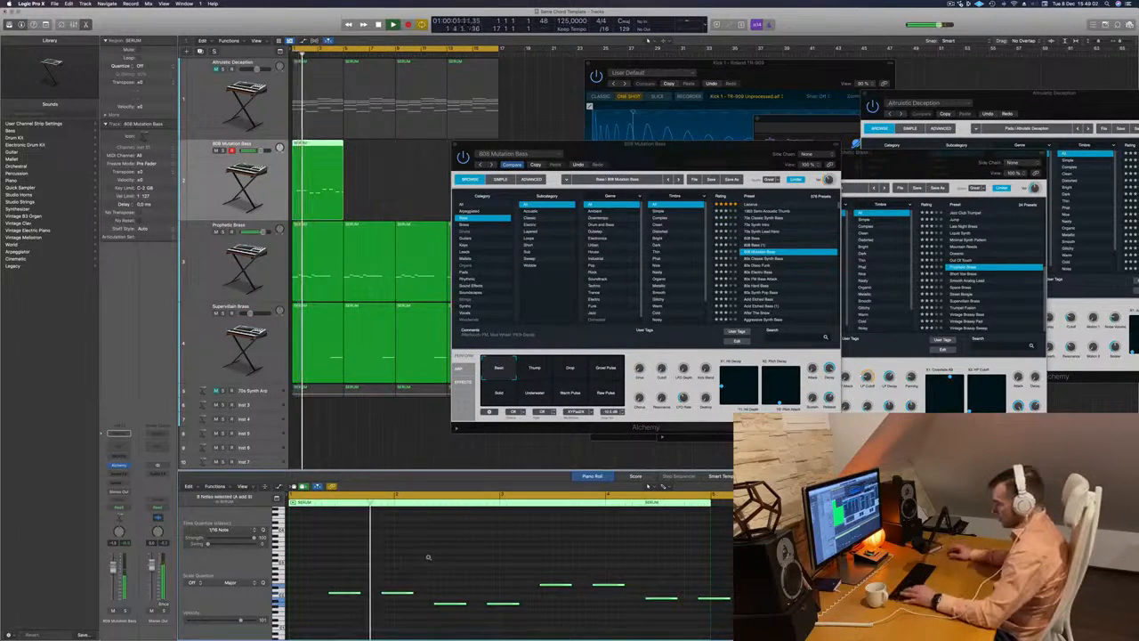
key(alt+shift+Up)
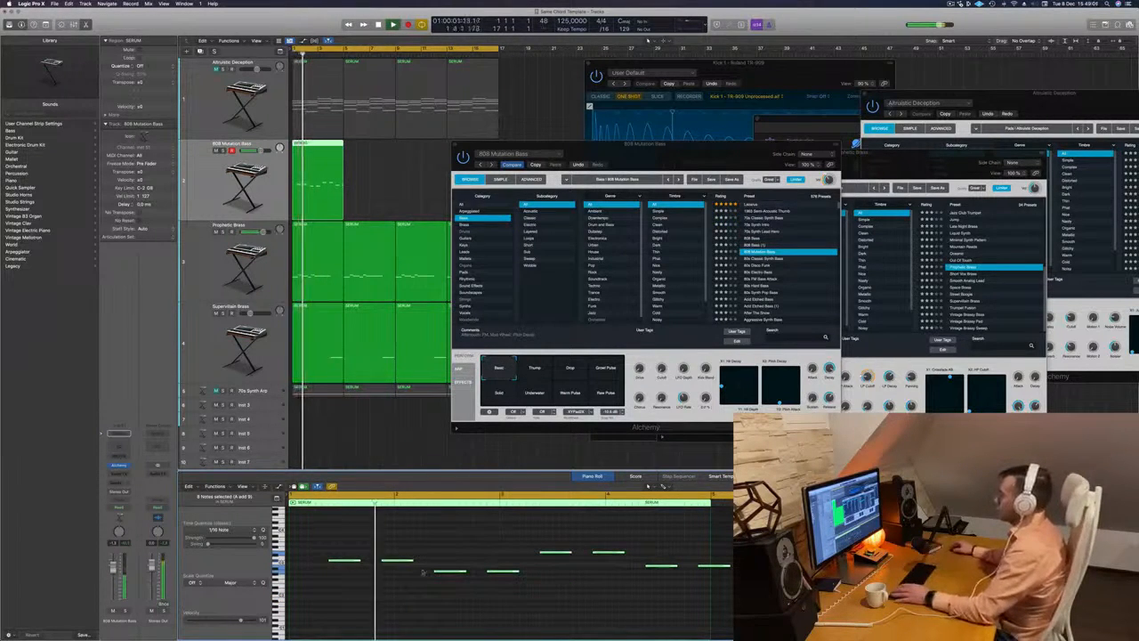
- Nudge all eight bass notes about an eighth note earlier, checking their timing against playback
drag(325, 551, 737, 607)
key(Return)
key(alt+Left)
key(alt+Left)
key(alt+Left)
key(space)
key(space)
key(alt+Right)
key(space)
key(space)
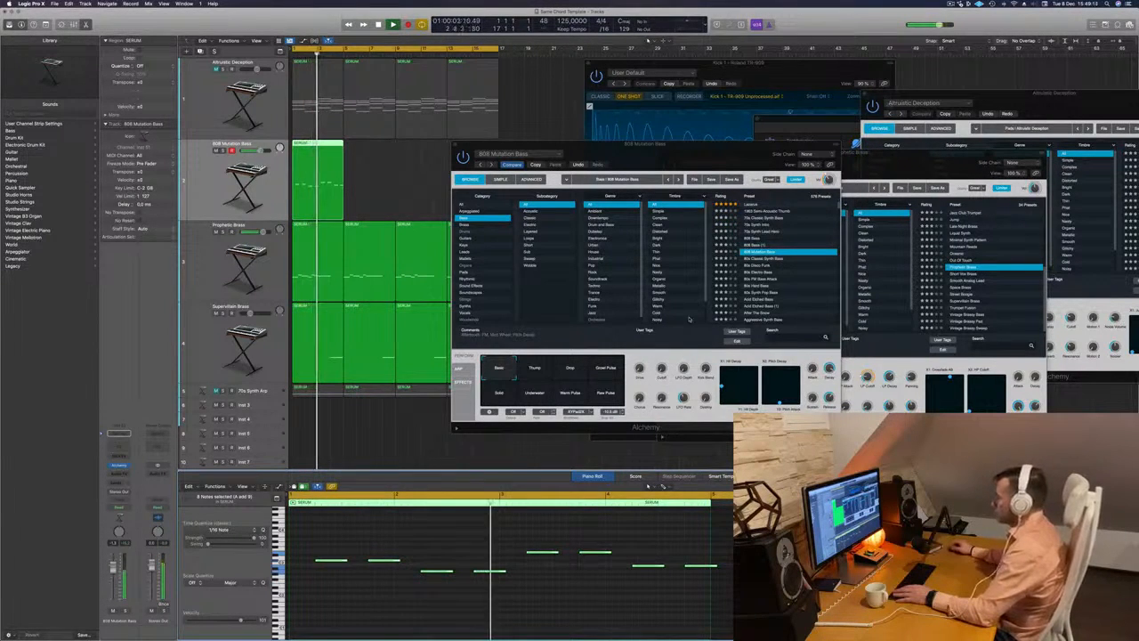
- Audition the 80s Disco Funk, 80s Electro Bass and 80s FM Bass Attack presets, trying the last one an octave lower
key(Down)
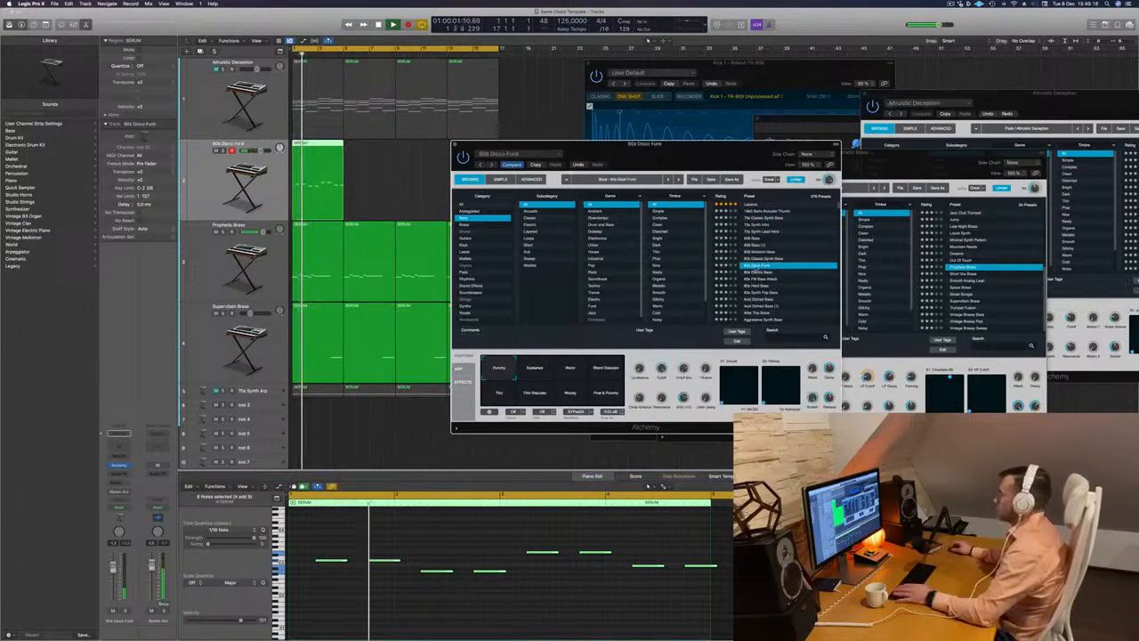
key(space)
key(space)
key(Down)
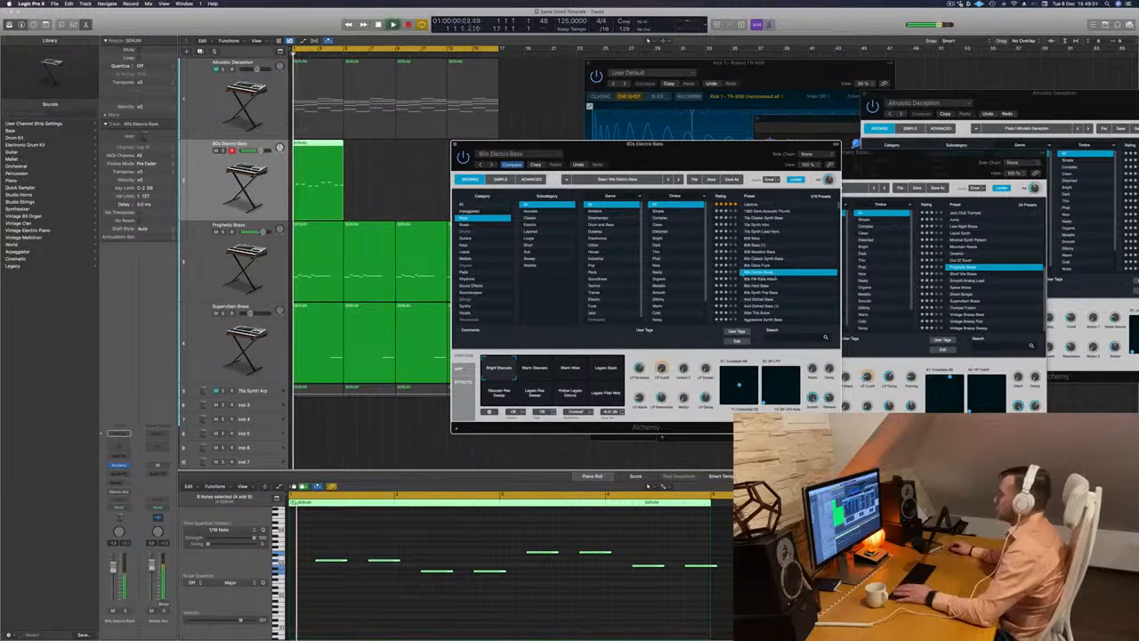
key(Down)
key(Return)
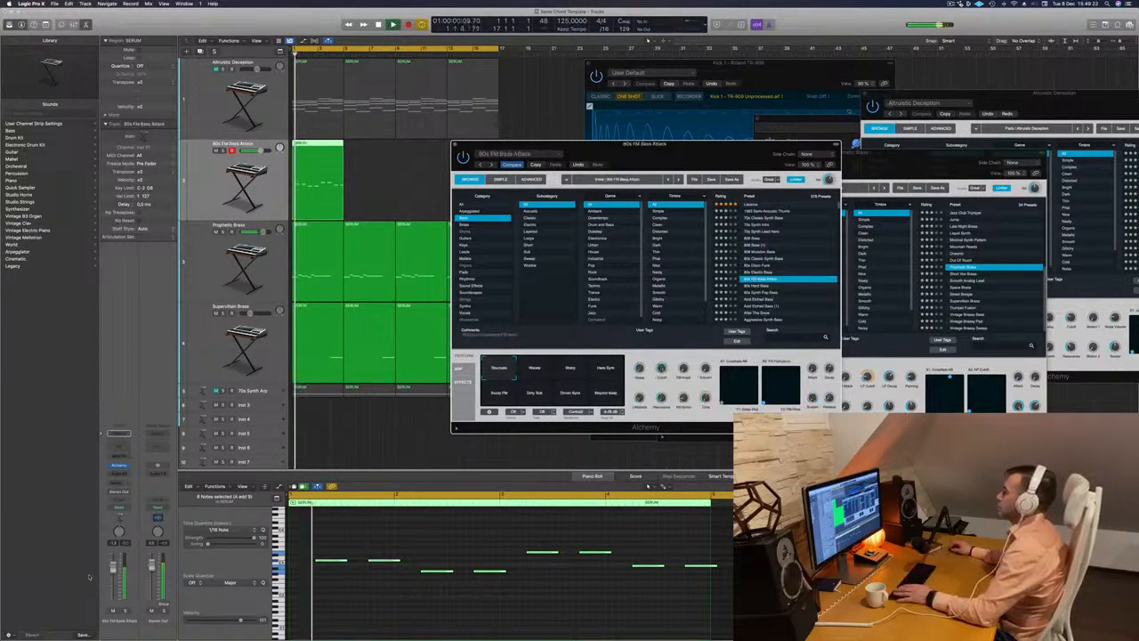
key(Return)
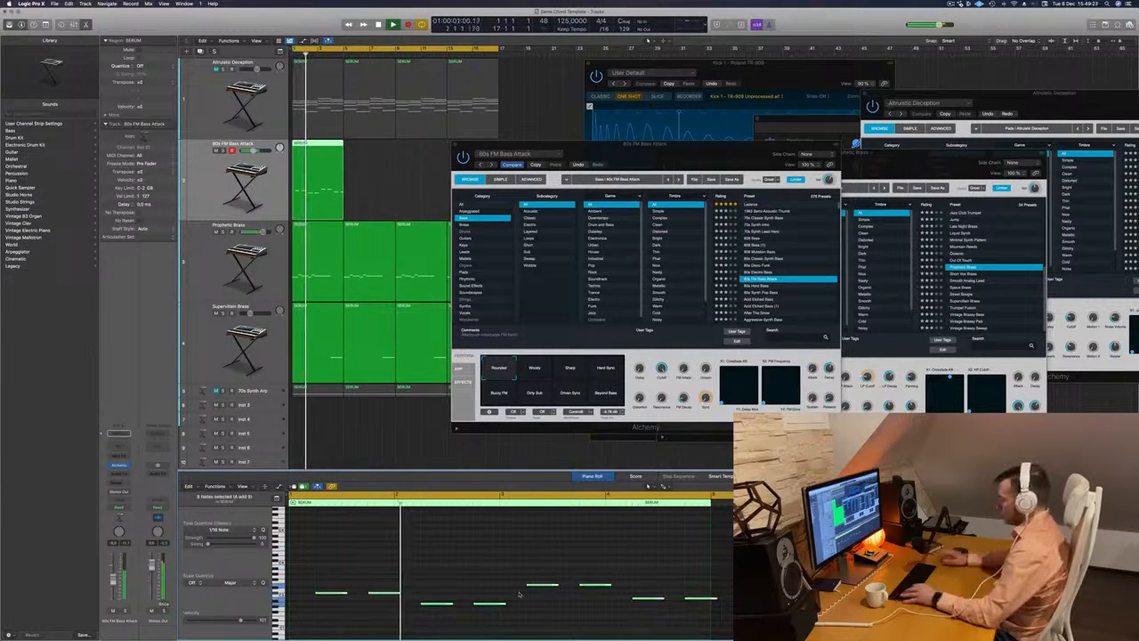
key(Return)
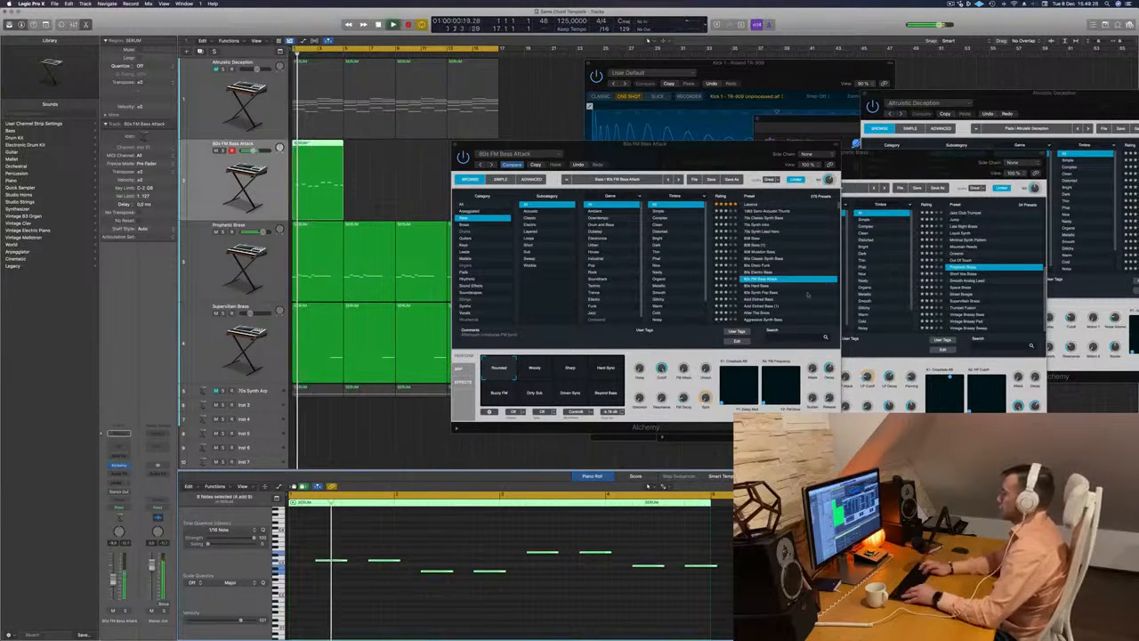
- Audition the Acid Etched Bass, Aggressive Synth Bass, Alchemists Wavetable and Analog Bounce presets on the bass track
click(811, 299)
scroll(800, 274, down, 3)
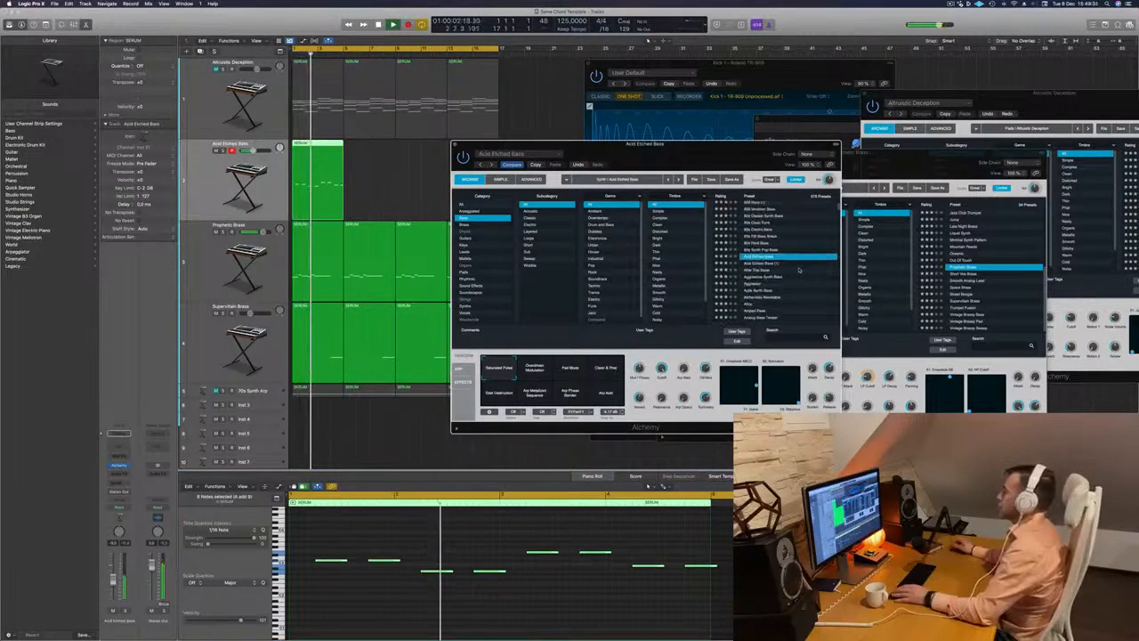
click(761, 278)
scroll(763, 271, down, 3)
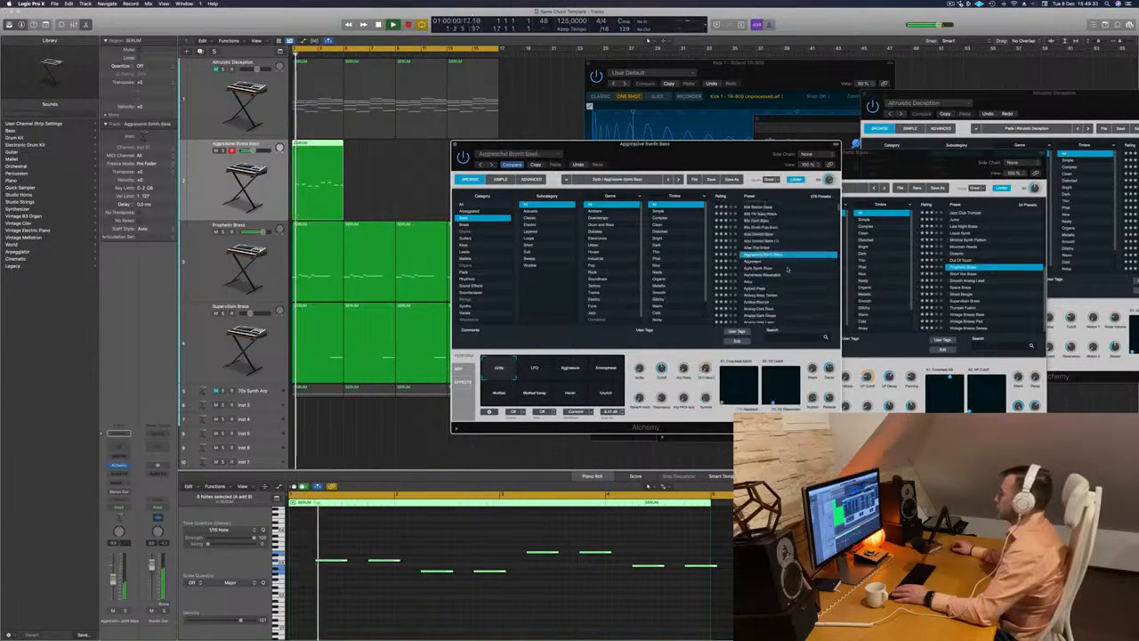
click(764, 267)
scroll(780, 267, down, 3)
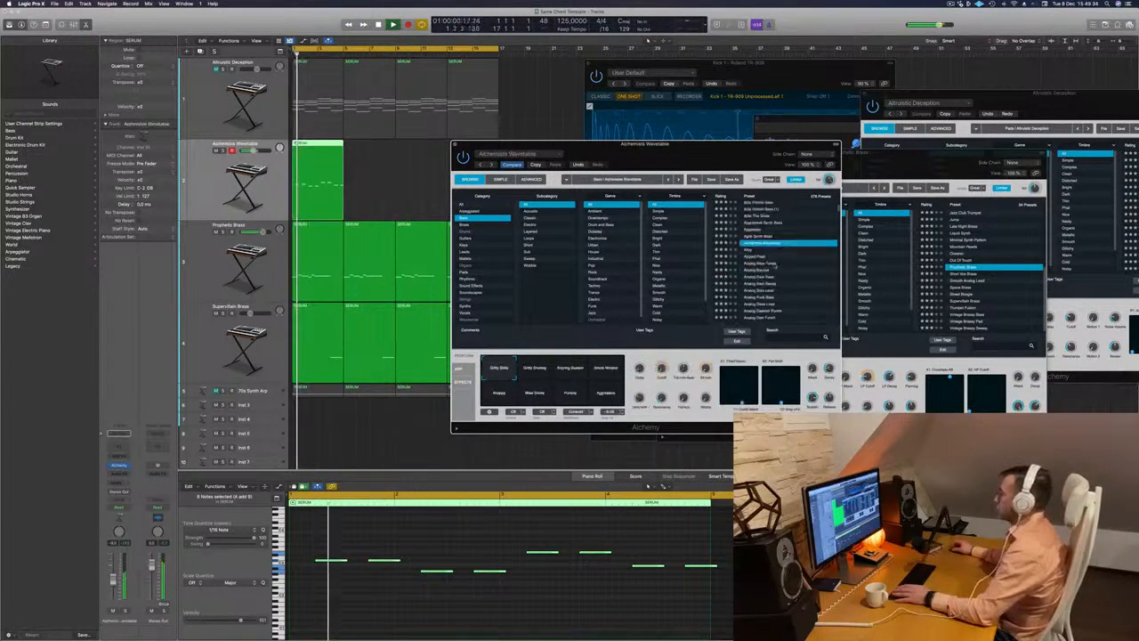
click(758, 270)
scroll(764, 267, down, 3)
- Audition the Analog Funk Bass, Analog Monster Punch, Analog Sub Sonic, Apprentice and Baby Dropper presets on the bass track
click(767, 263)
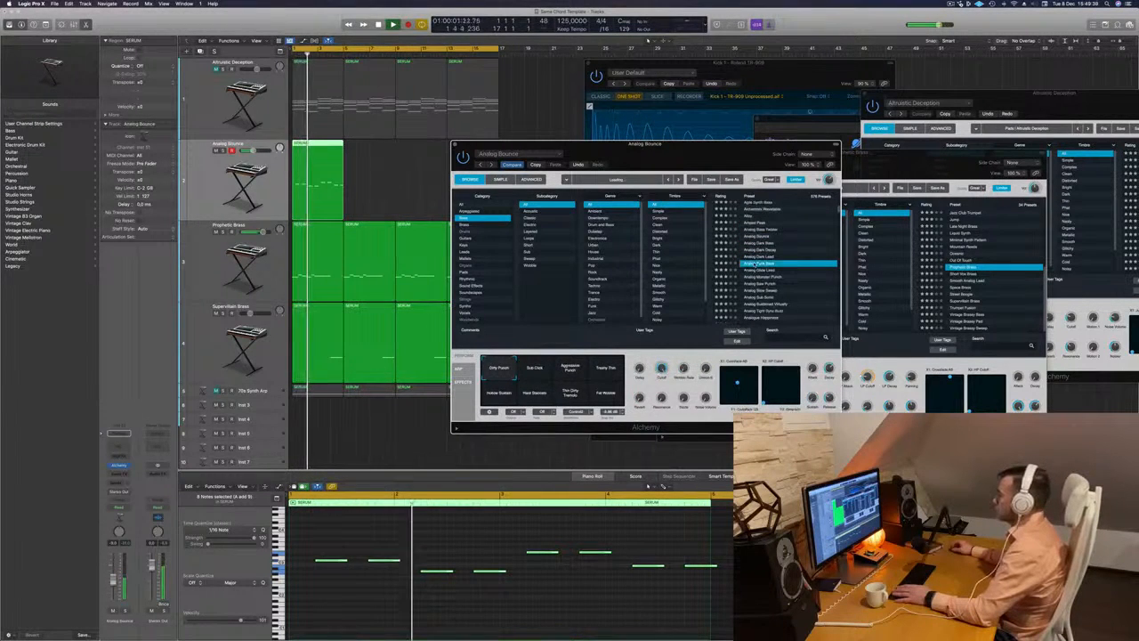
scroll(788, 264, down, 1)
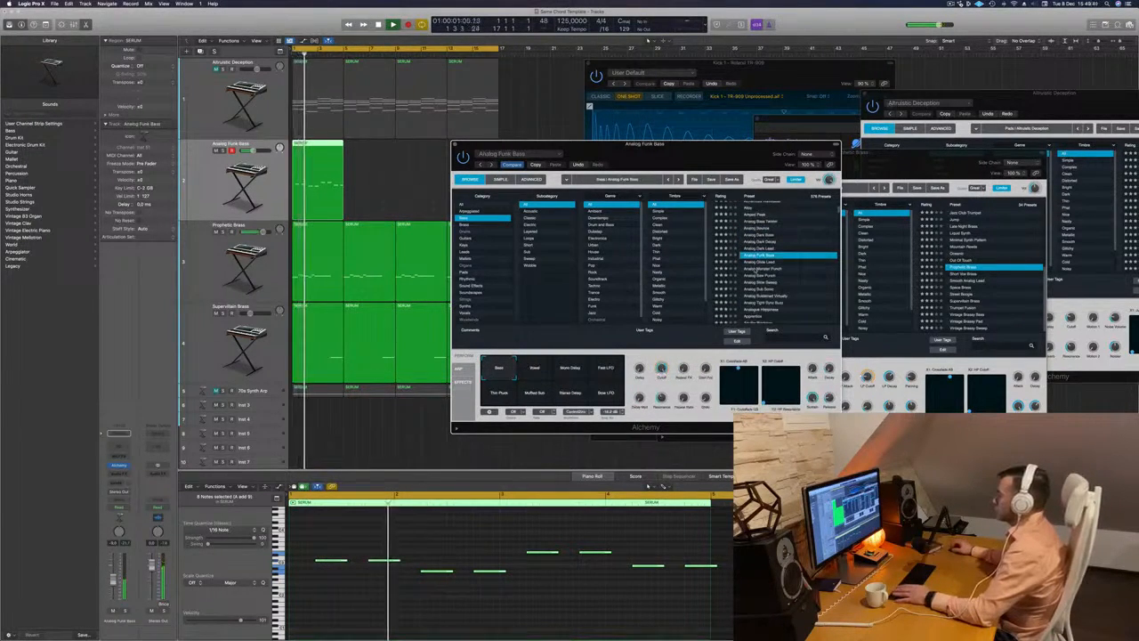
click(761, 267)
scroll(761, 269, down, 2)
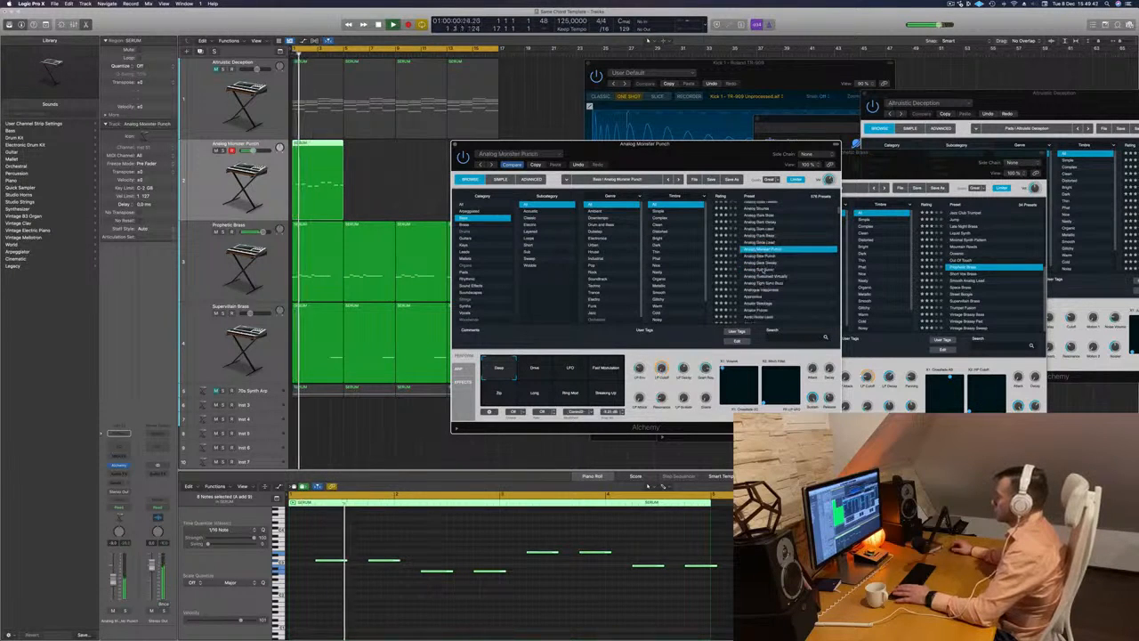
click(762, 269)
scroll(780, 269, down, 2)
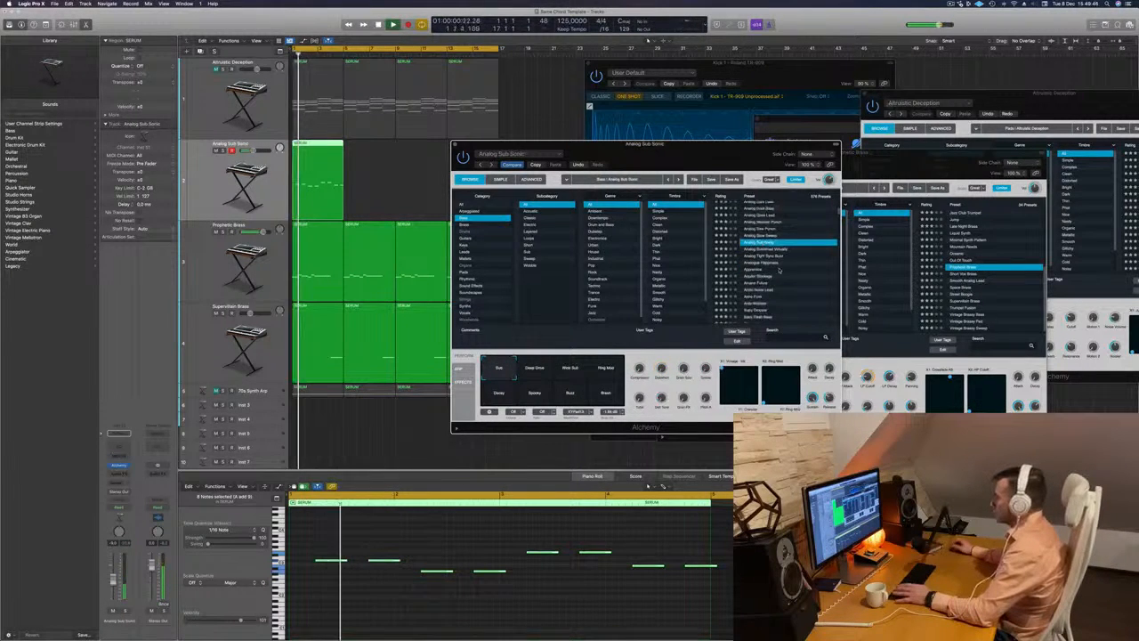
click(755, 271)
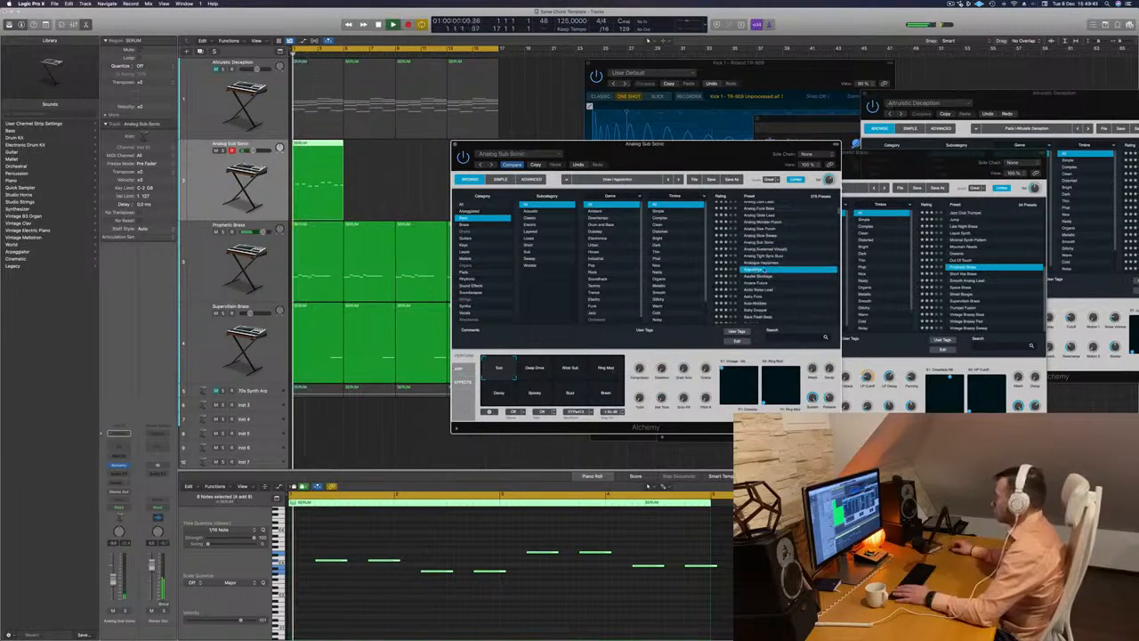
scroll(764, 271, down, 3)
click(757, 276)
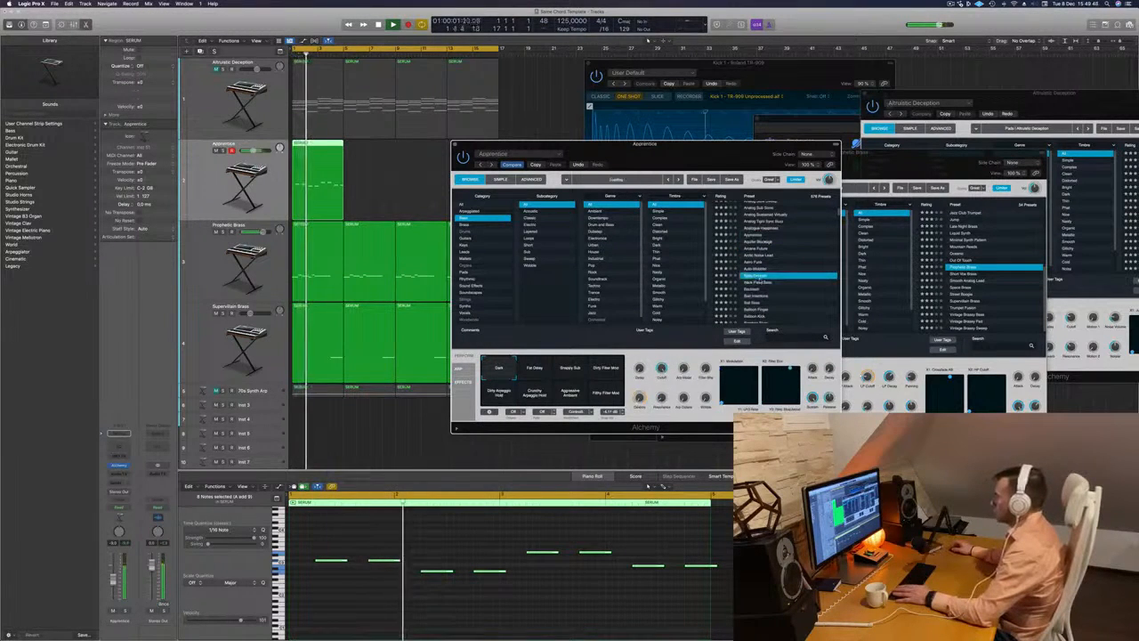
- Filter the bass presets to the Techno genre, load Bass Patterns and listen to it with the track
click(605, 286)
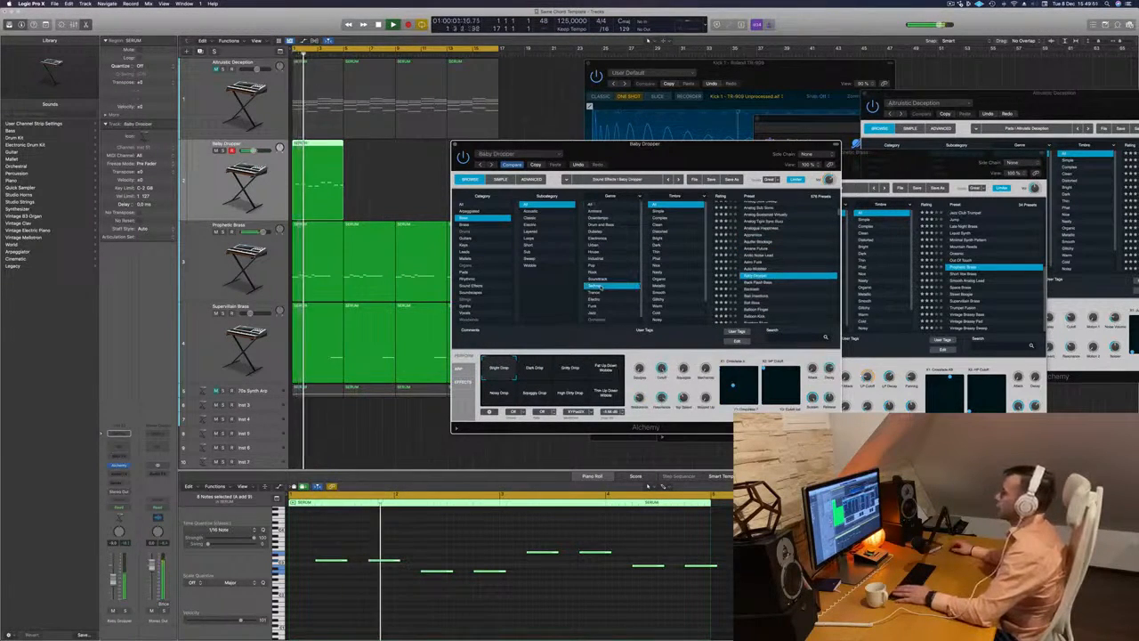
click(761, 265)
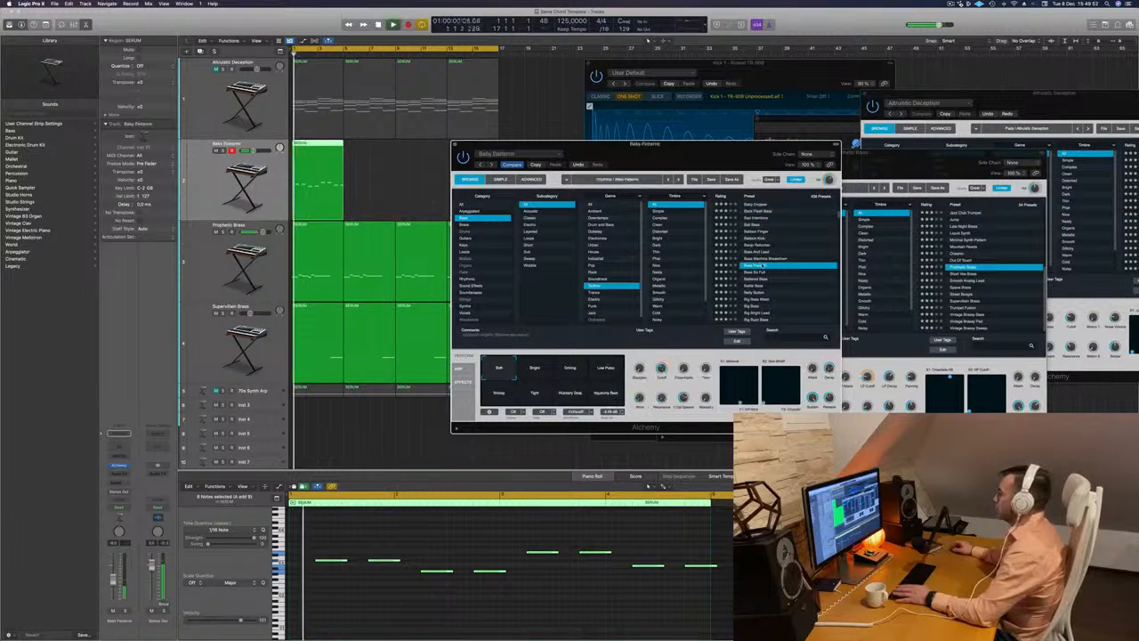
scroll(777, 262, down, 2)
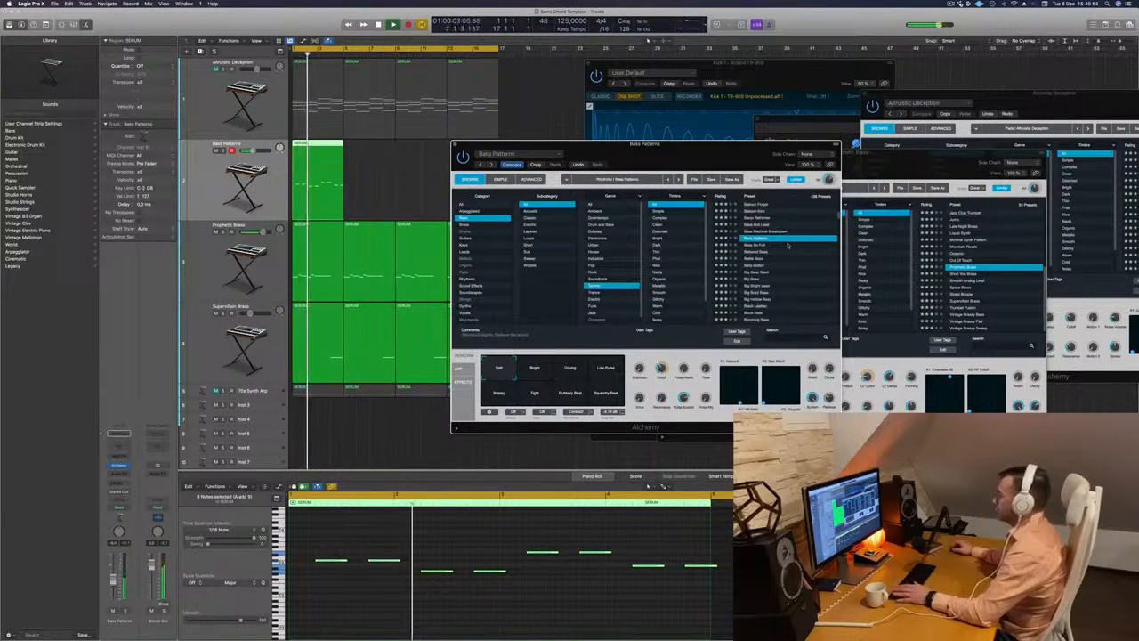
key(space)
key(space)
- Audition the Bass Patterns performance variations, including Bright, Driving, Low Pulse and Tight, and return to Soft
click(536, 369)
click(565, 373)
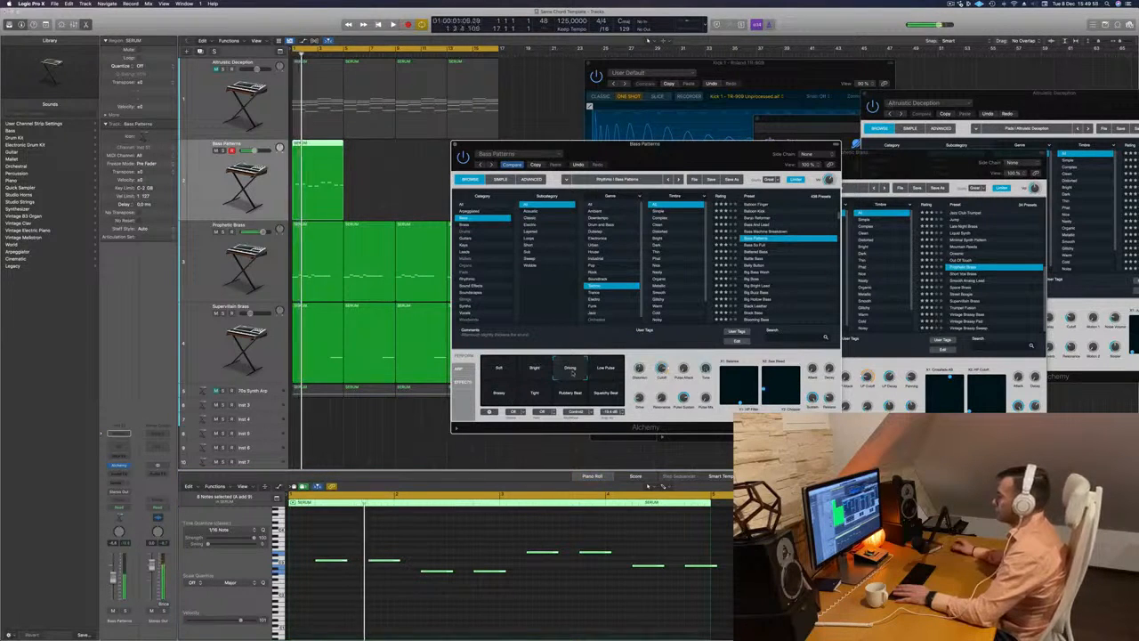
click(611, 375)
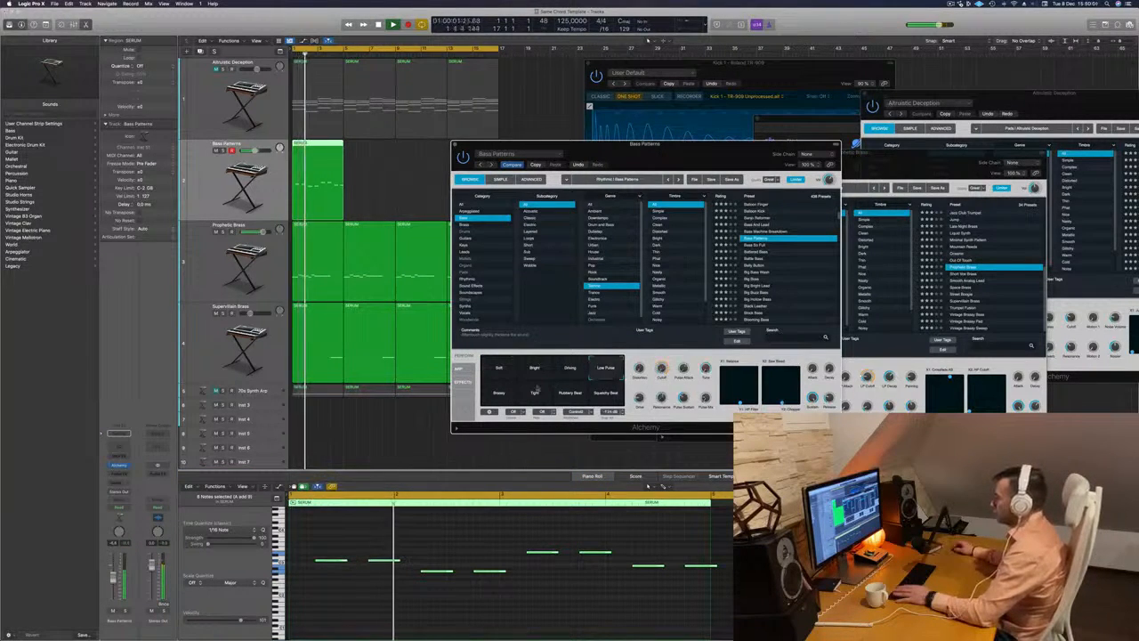
click(498, 392)
click(534, 392)
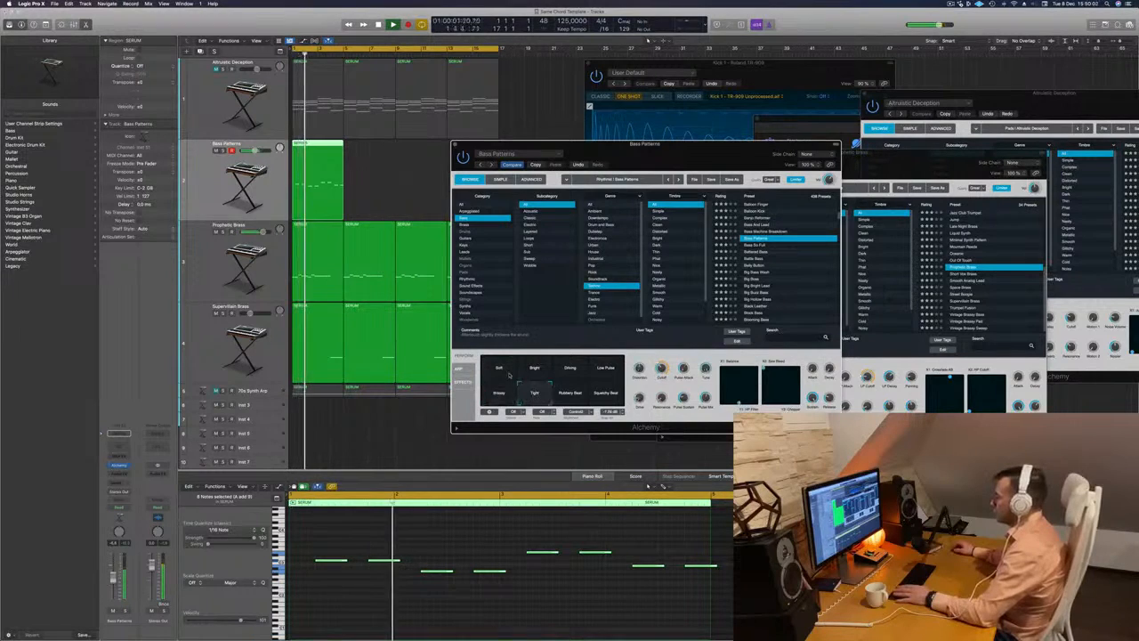
click(498, 372)
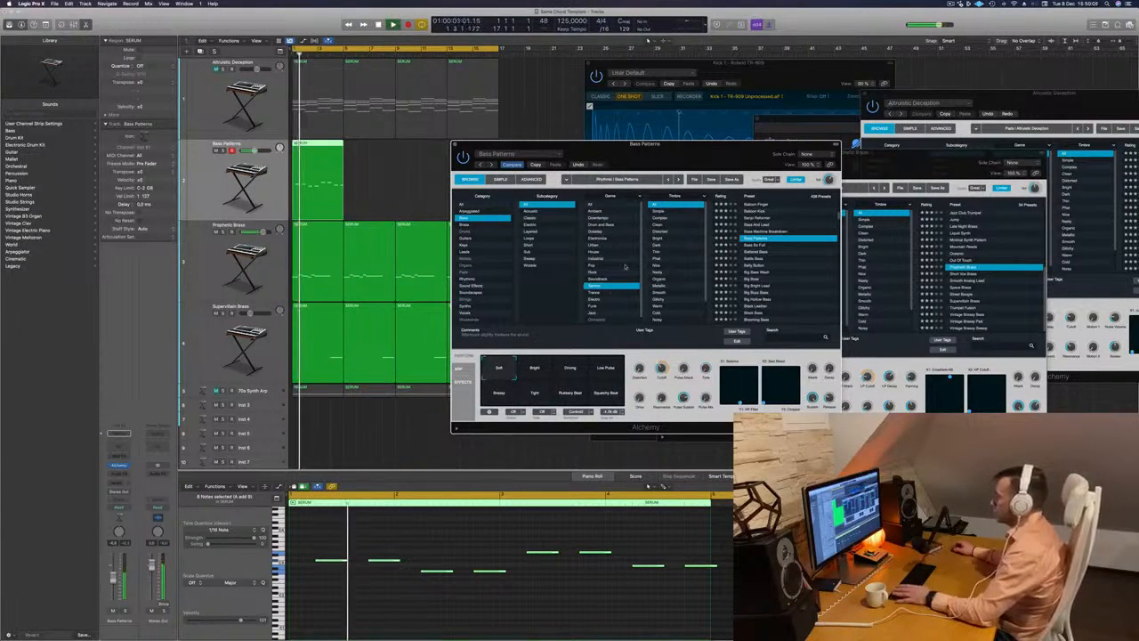
- Close the Bass Patterns instrument window and listen to the bass within the full arrangement
drag(688, 155, 719, 155)
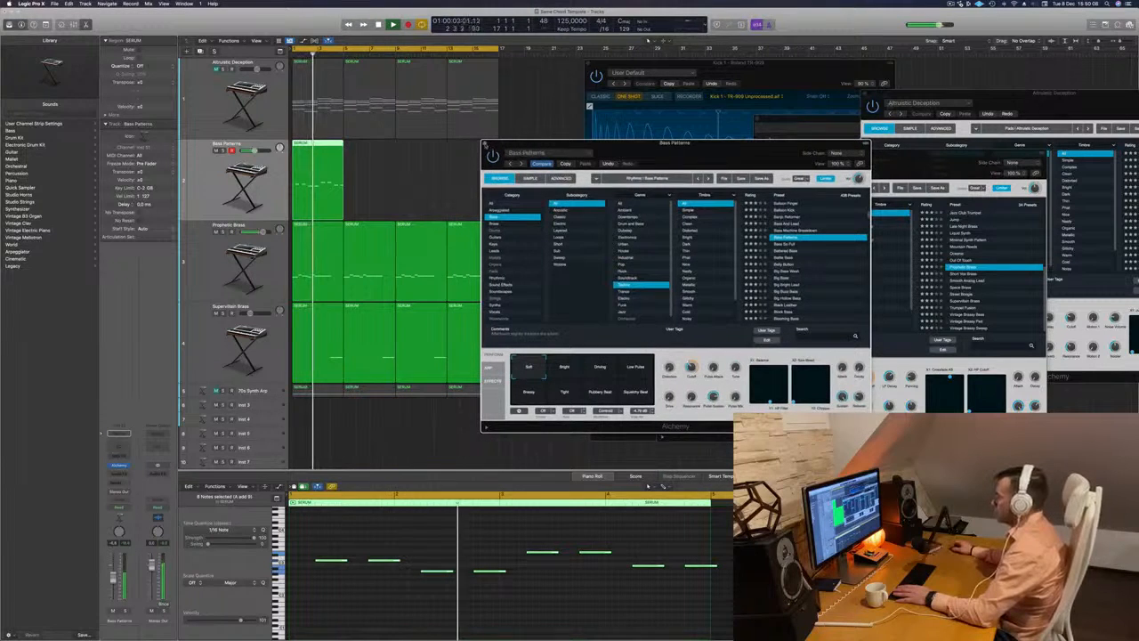
click(487, 143)
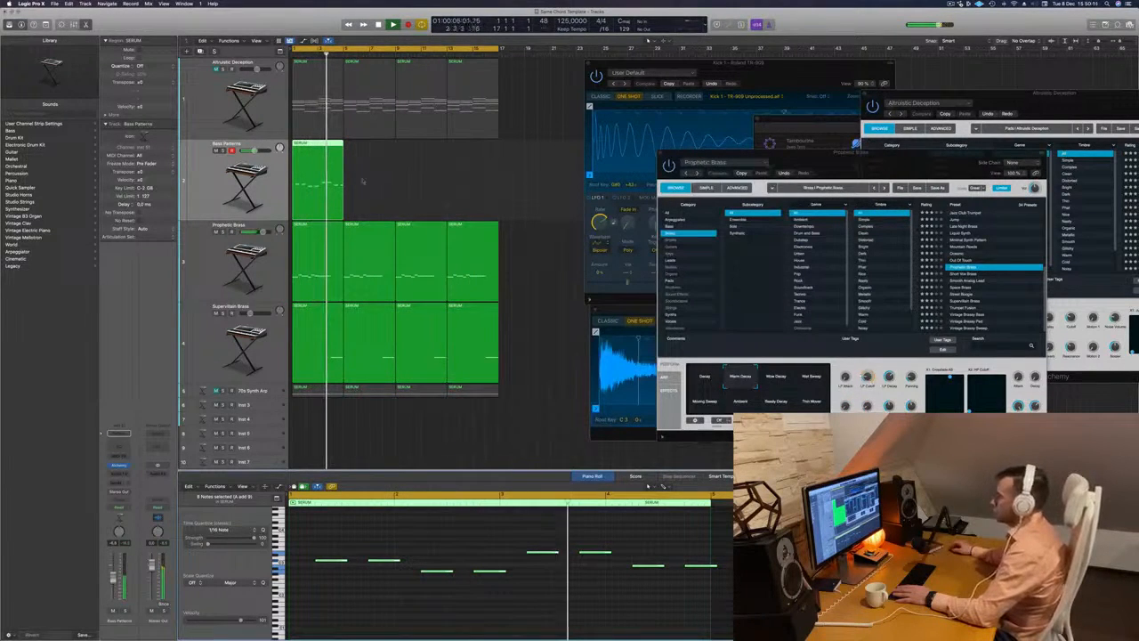
key(space)
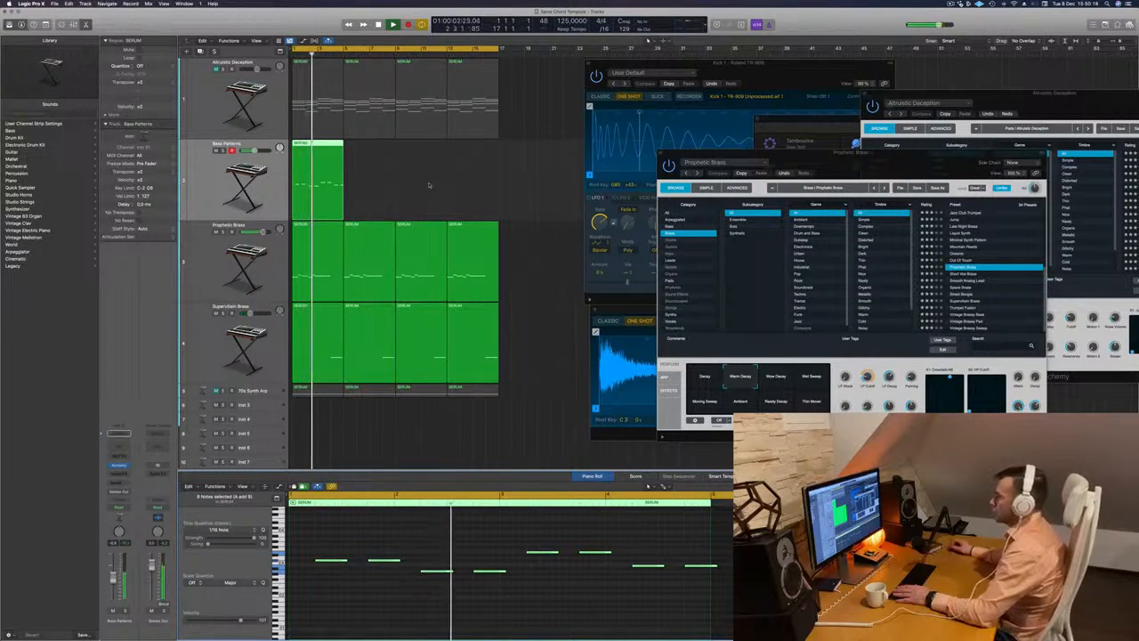
- Delete the four-bar bass region from the Bass Patterns track
click(429, 189)
click(337, 182)
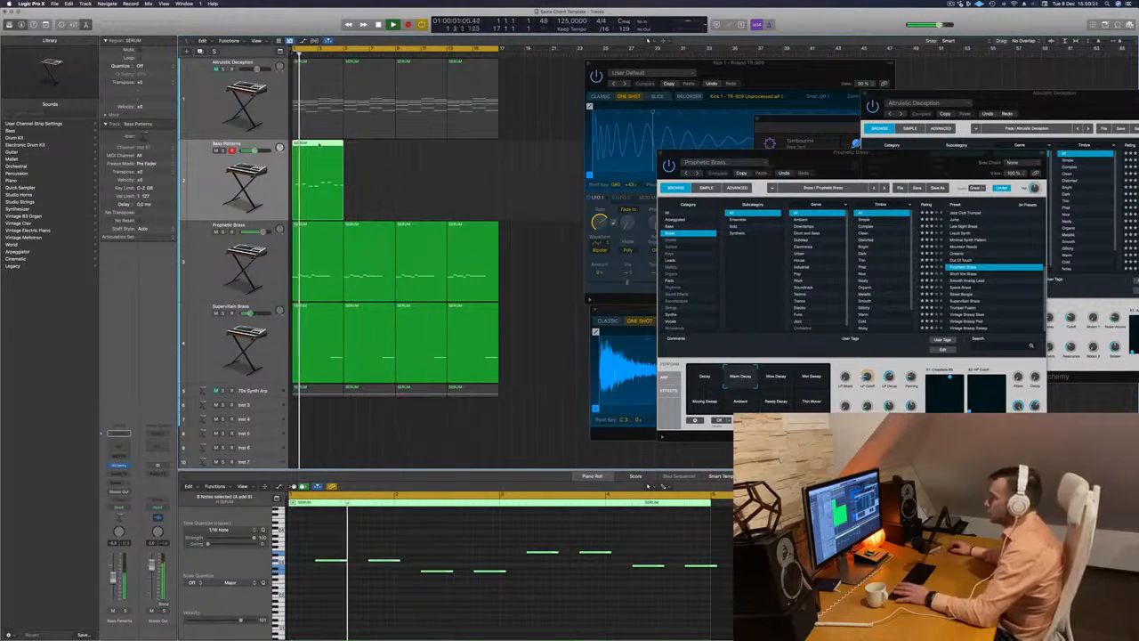
key(Delete)
key(super+z)
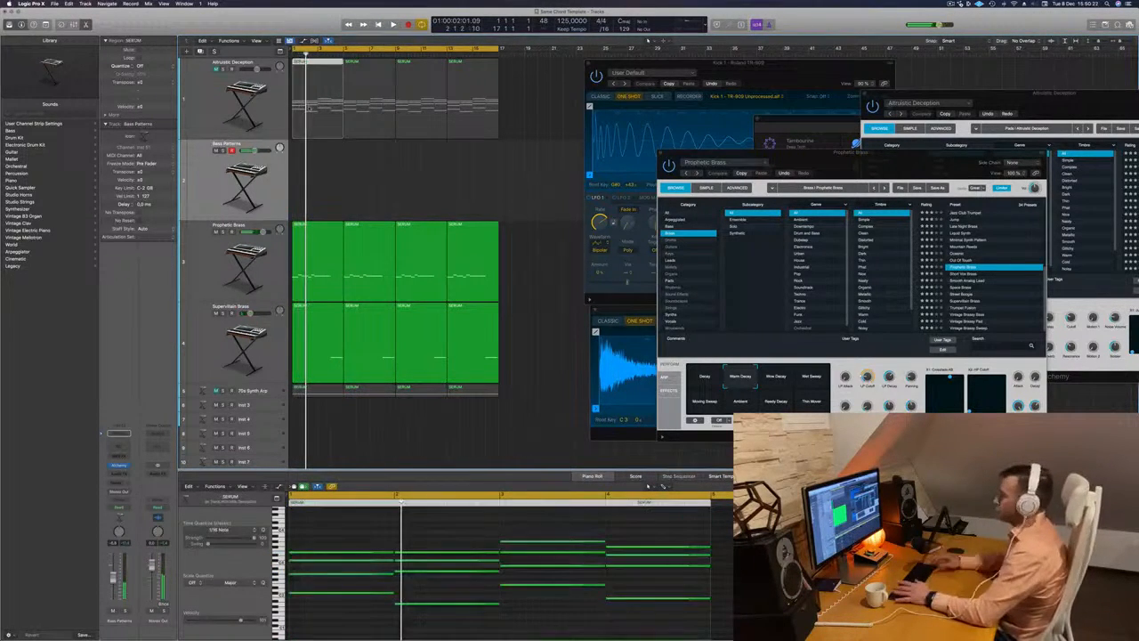
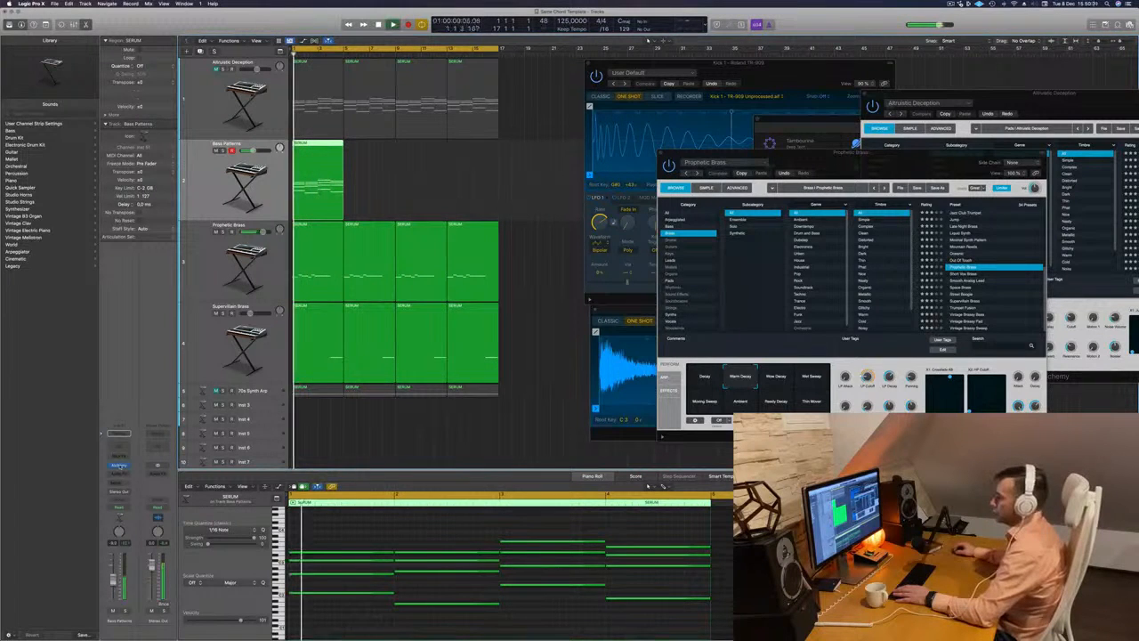
- Open the Bass Patterns track's instrument, search the Techno bass presets for "acid" and load Classic Acid Patterns
click(119, 465)
key(space)
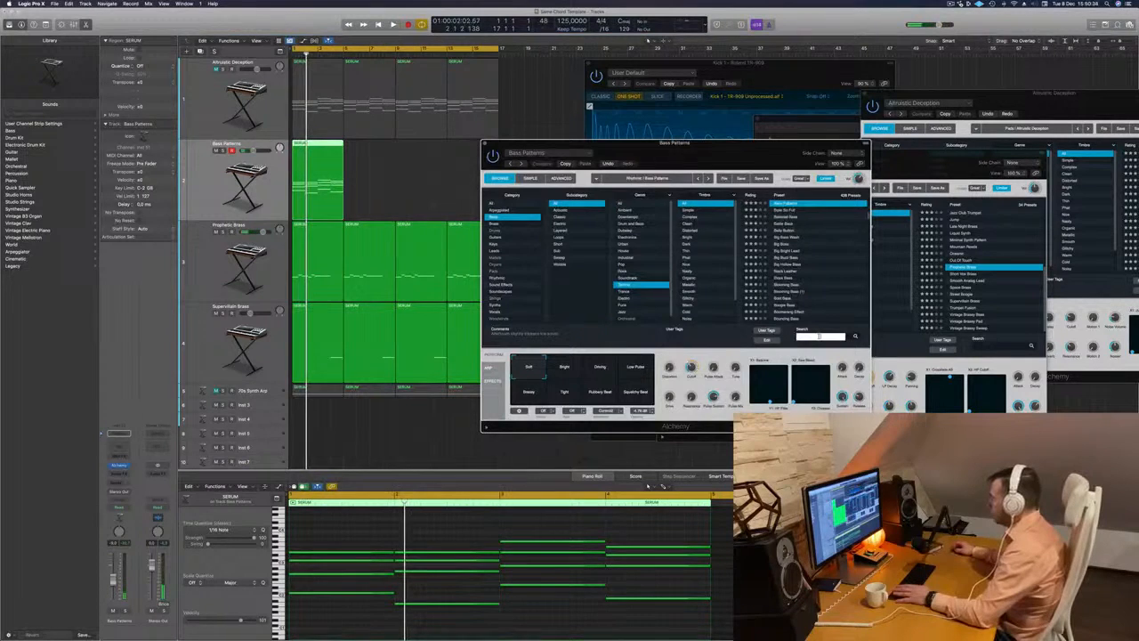
text(303)
key(BackSpace)
key(BackSpace)
key(BackSpace)
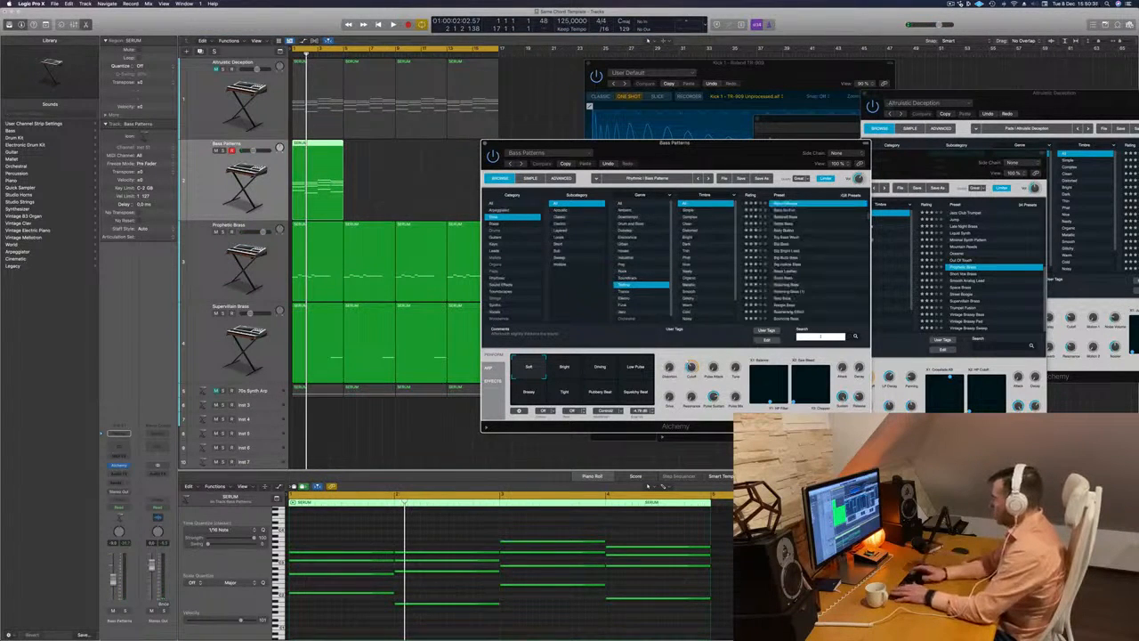
text(acid)
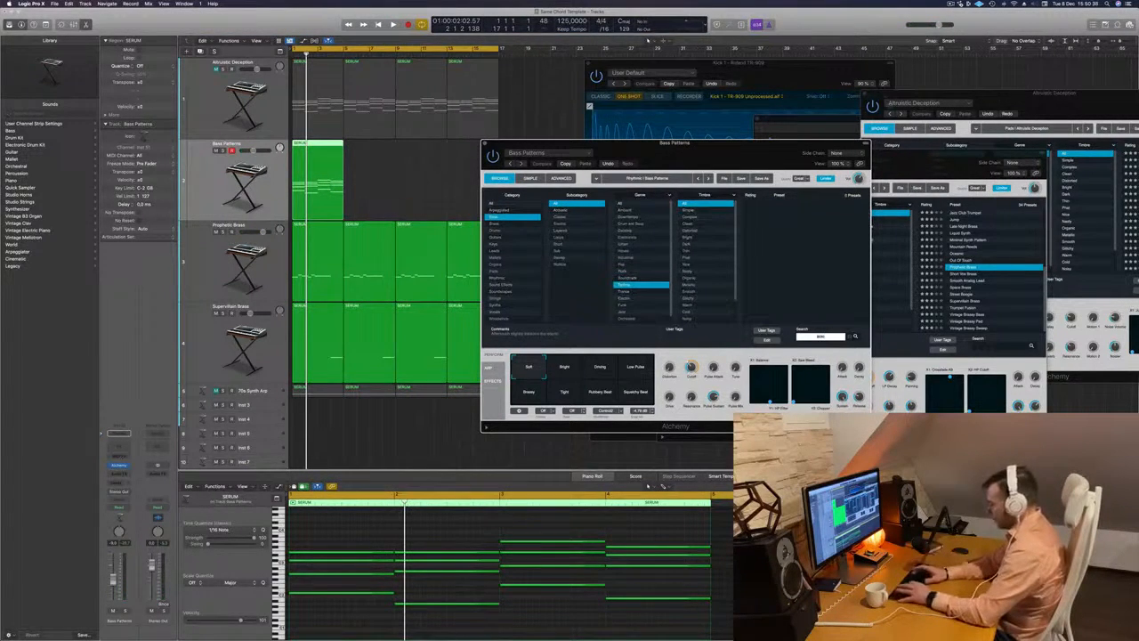
key(BackSpace)
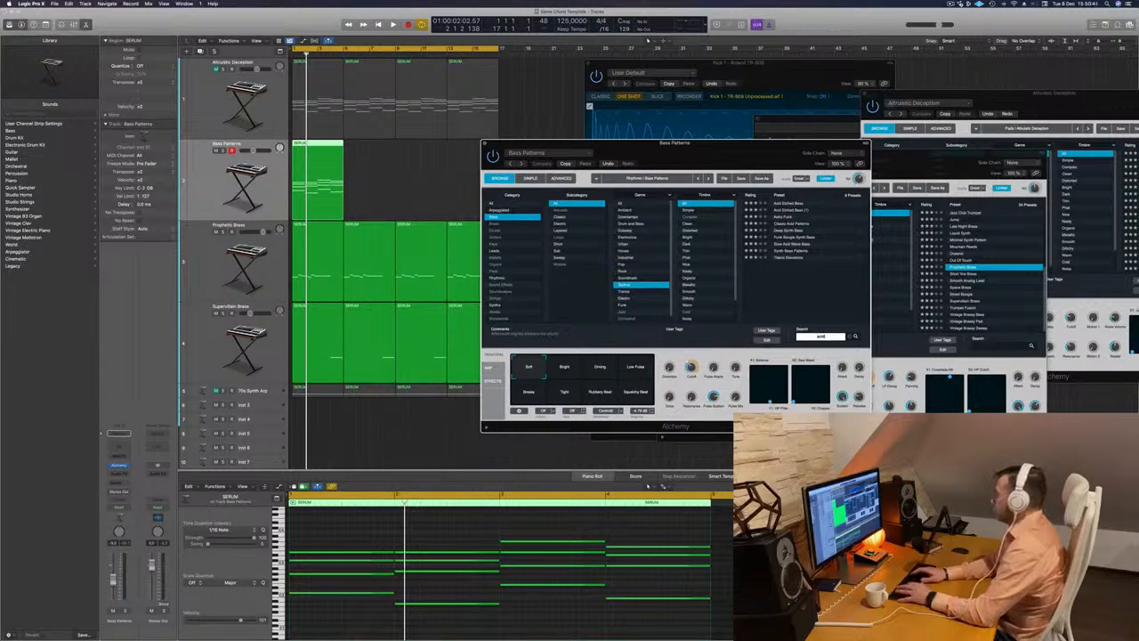
click(786, 224)
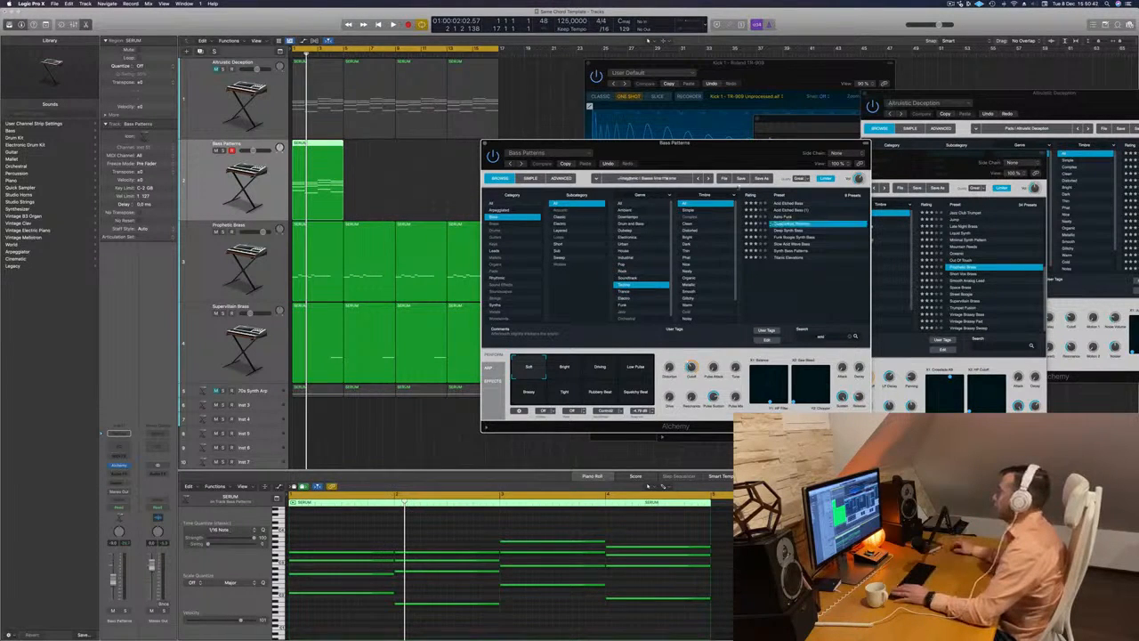
- Listen to the acid preset with the track and delete the upper chord notes, keeping only the lowest note of each chord
key(space)
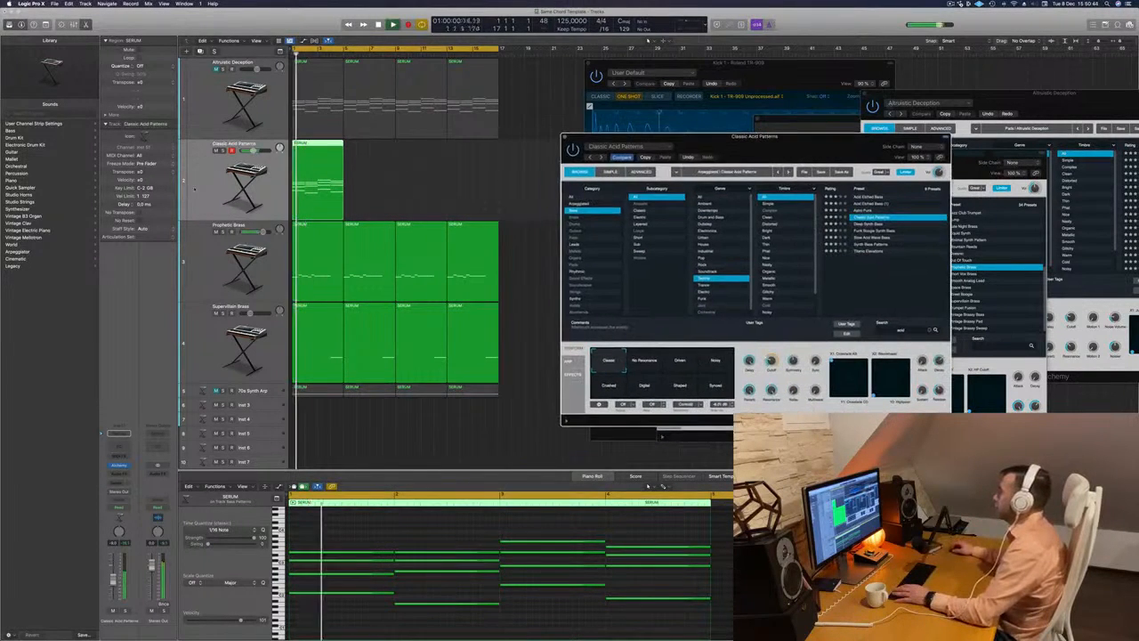
click(195, 189)
key(space)
key(space)
key(space)
drag(360, 536, 674, 579)
key(Delete)
- Audition Deep Synth Bass, Funk Boogie Synth Bass, Slow Acid Wave Bass, Synth Bass Patterns and Titanic Elevations against the track
drag(831, 153, 796, 147)
click(832, 217)
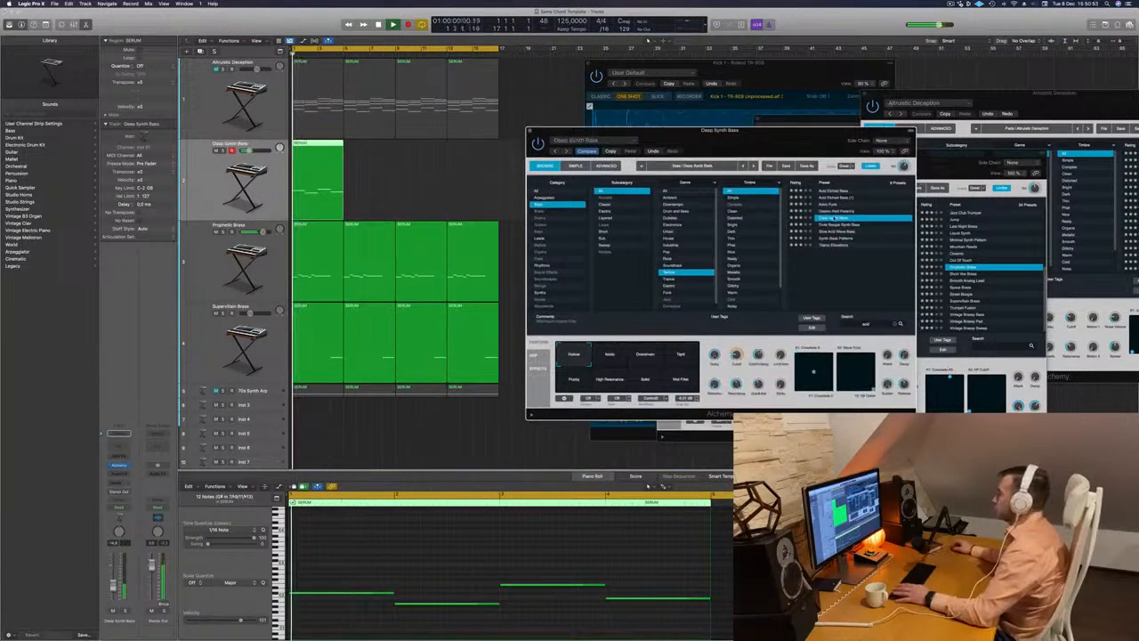
click(840, 224)
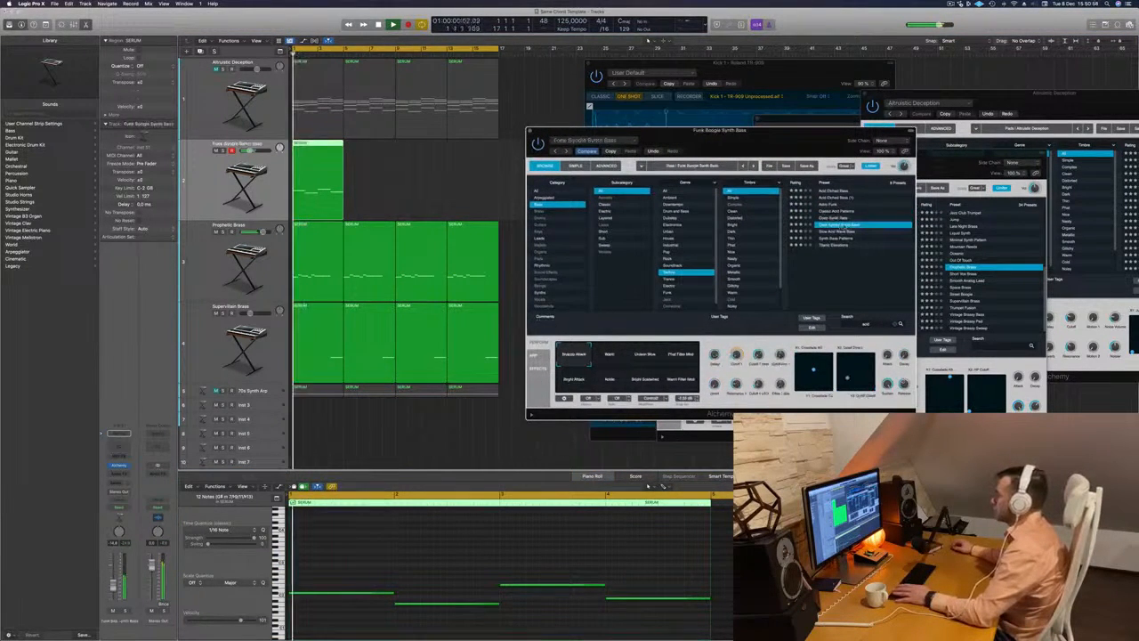
click(837, 231)
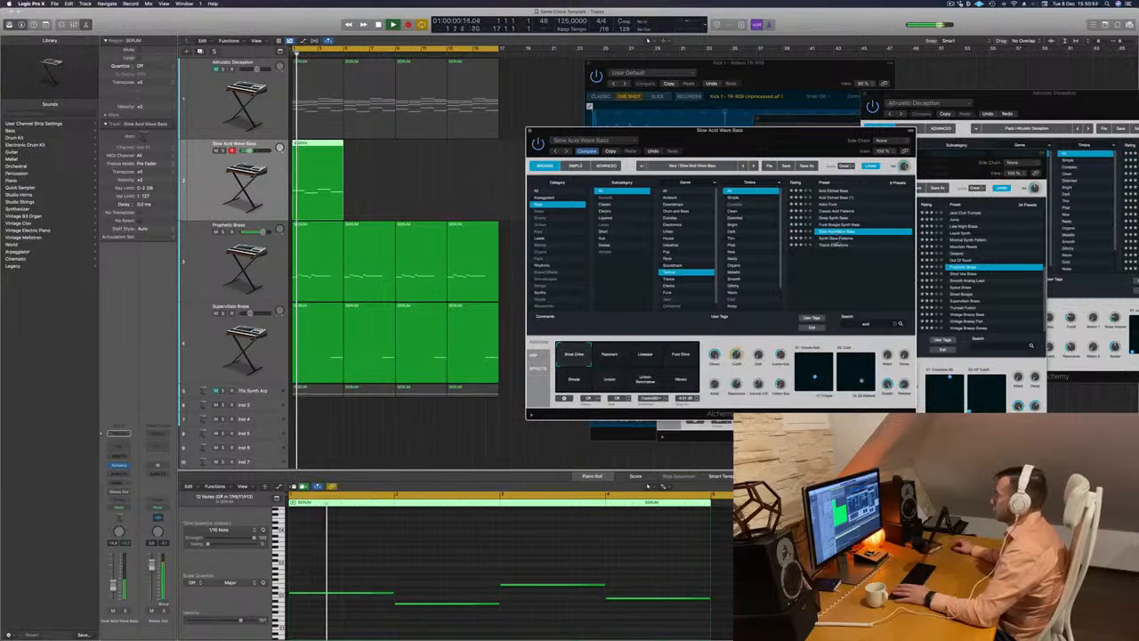
click(833, 238)
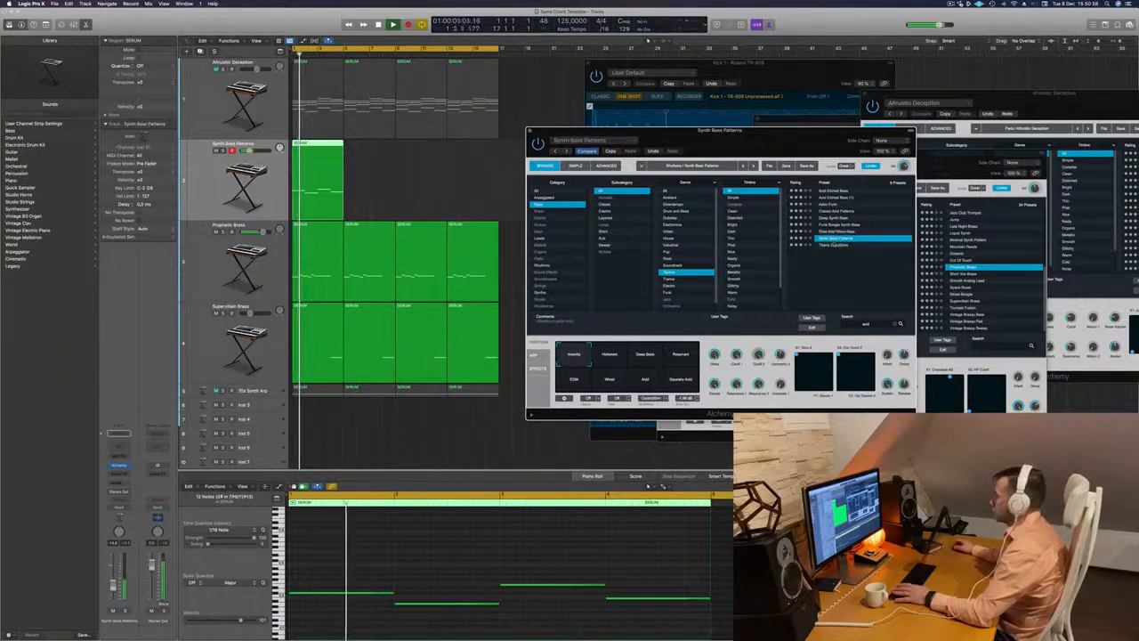
click(834, 245)
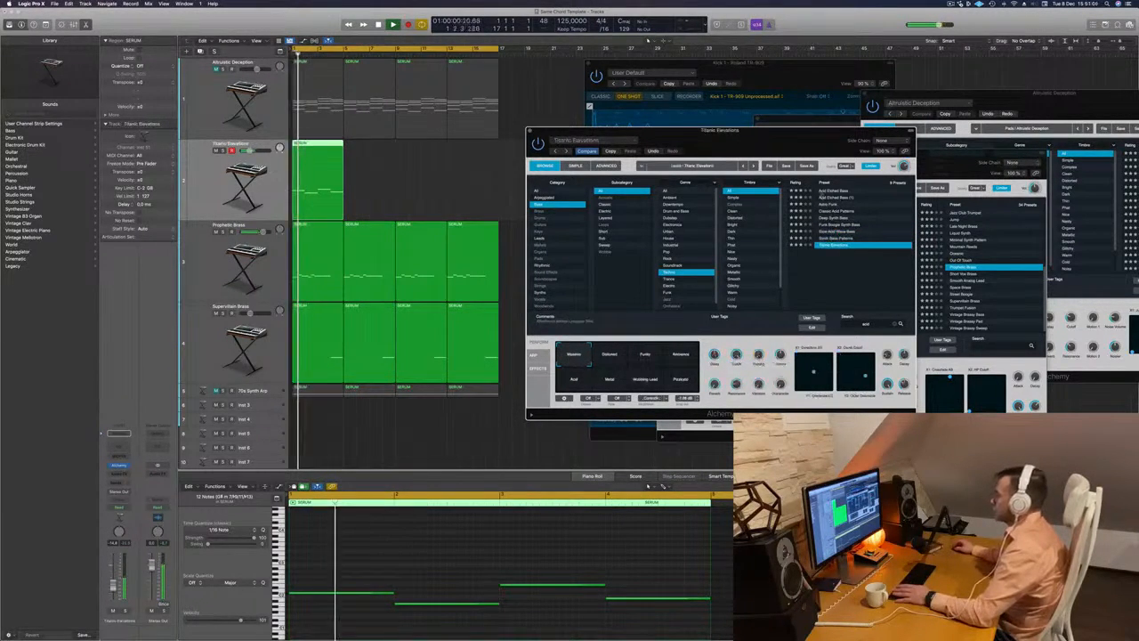
- Compare the remaining acid bass presets, including Classic Acid Patterns and Deep Synth Bass, and load Slow Acid Wave Bass
click(828, 205)
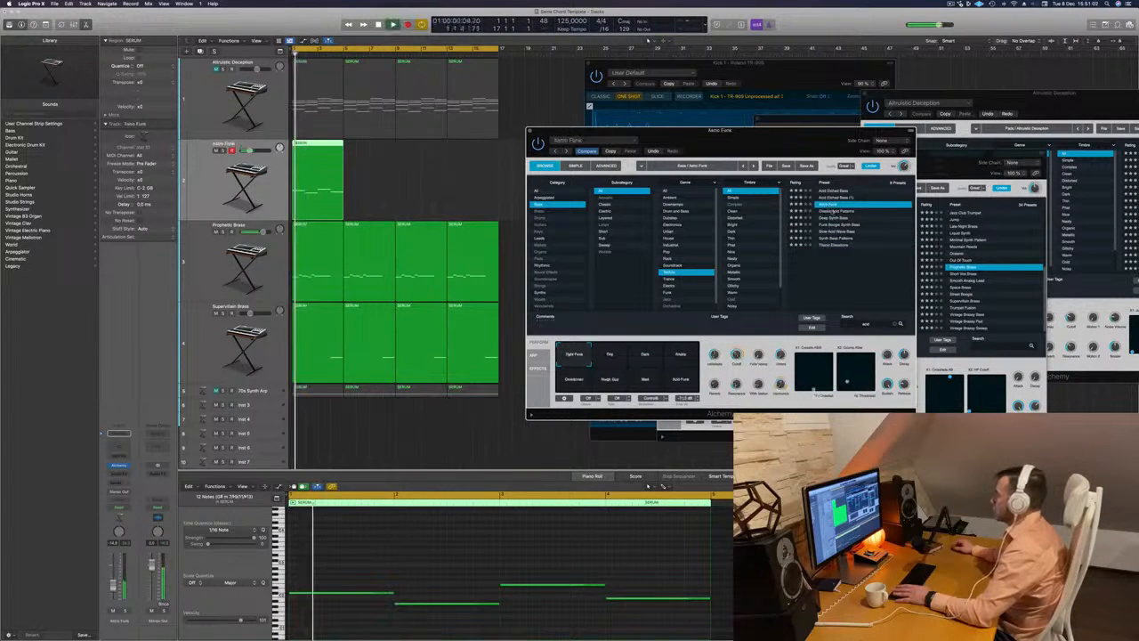
click(833, 211)
click(833, 218)
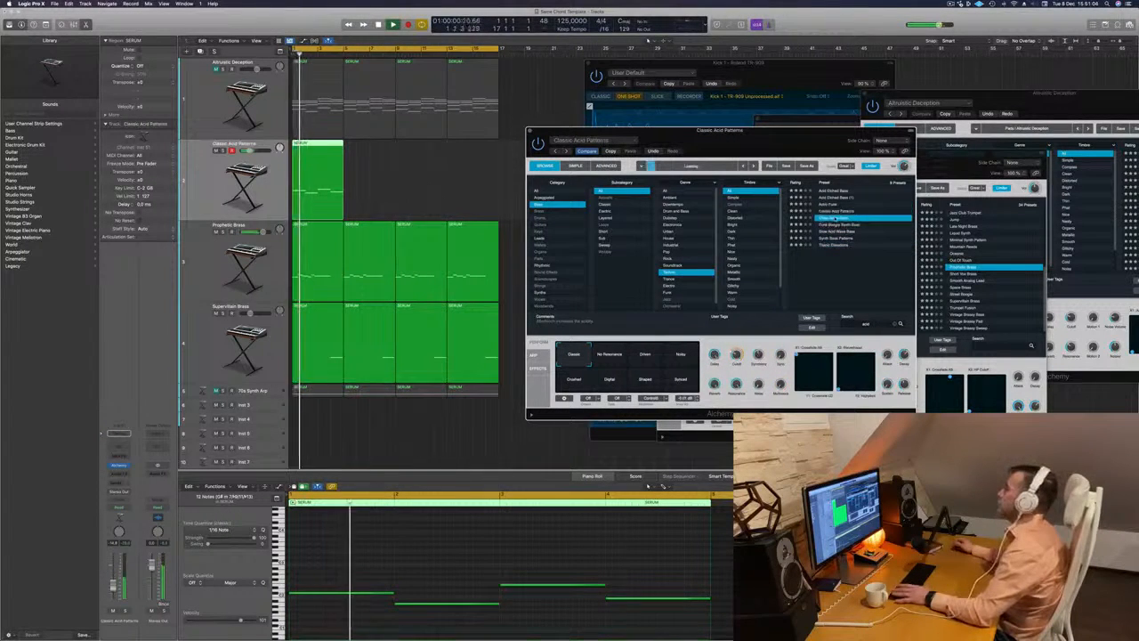
click(834, 225)
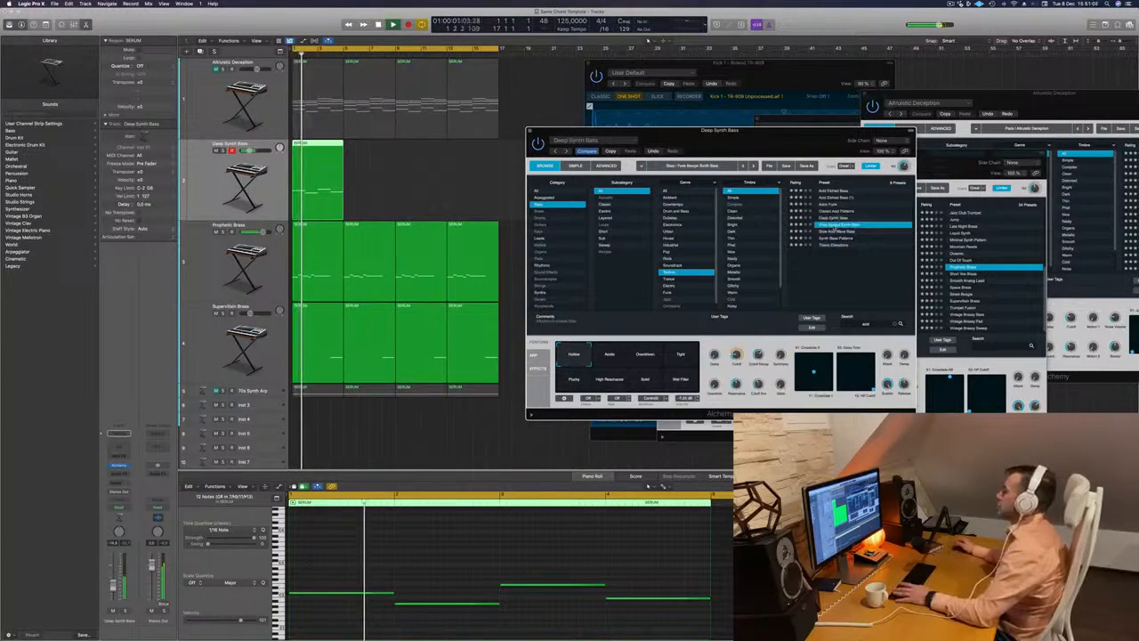
click(833, 233)
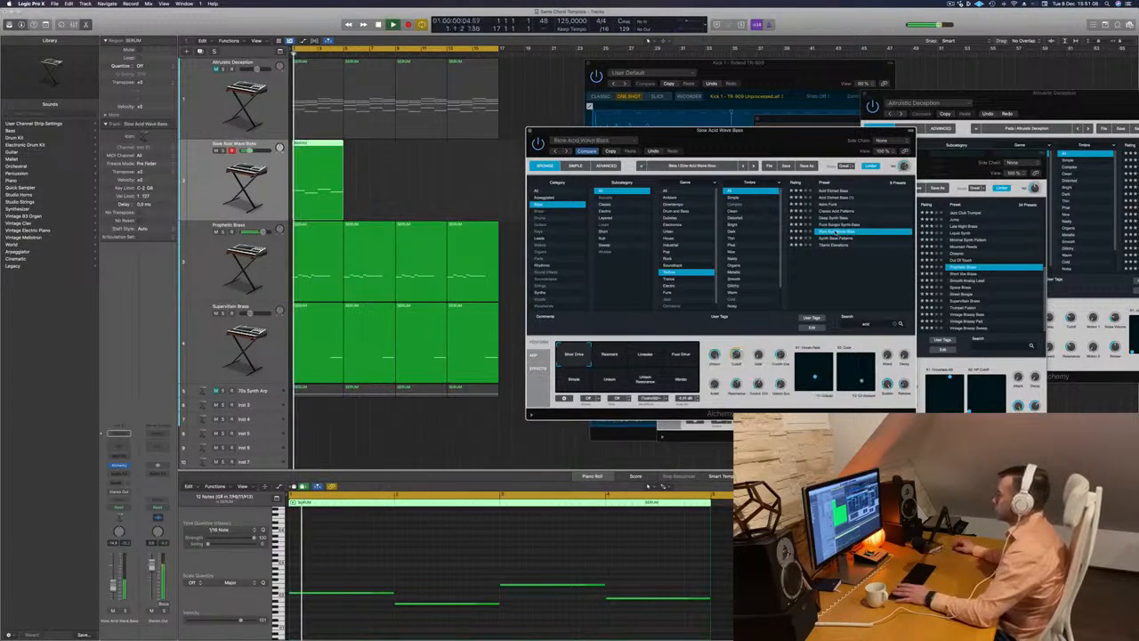
- Examine the arpeggiator settings of Slow Acid Wave Bass, close its instrument window and listen to it in the arrangement
drag(763, 133, 817, 135)
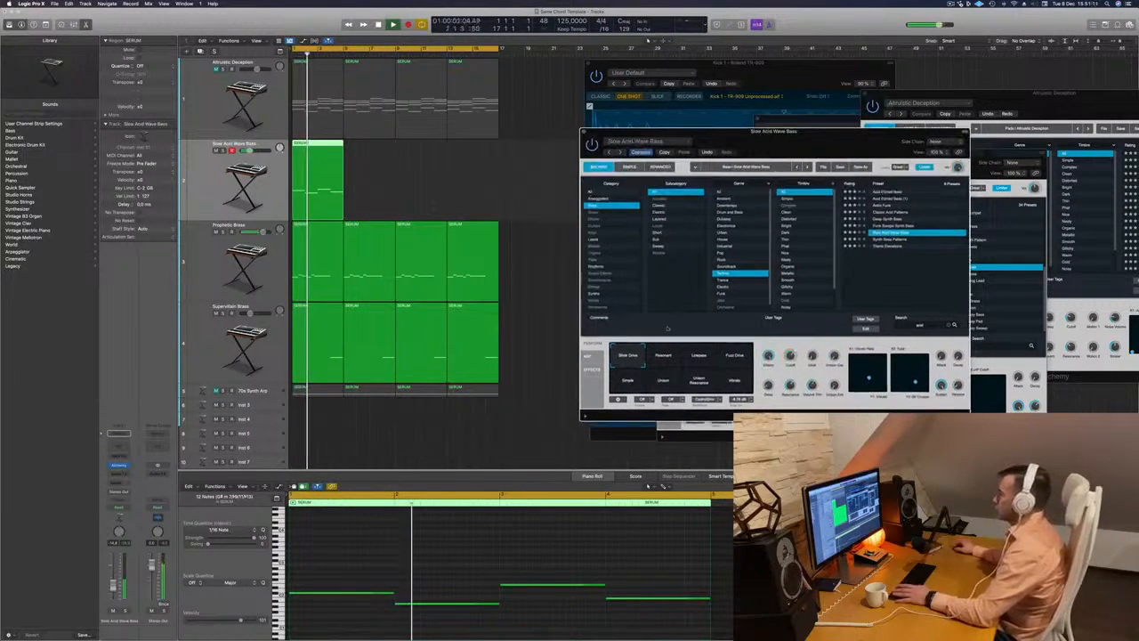
click(587, 356)
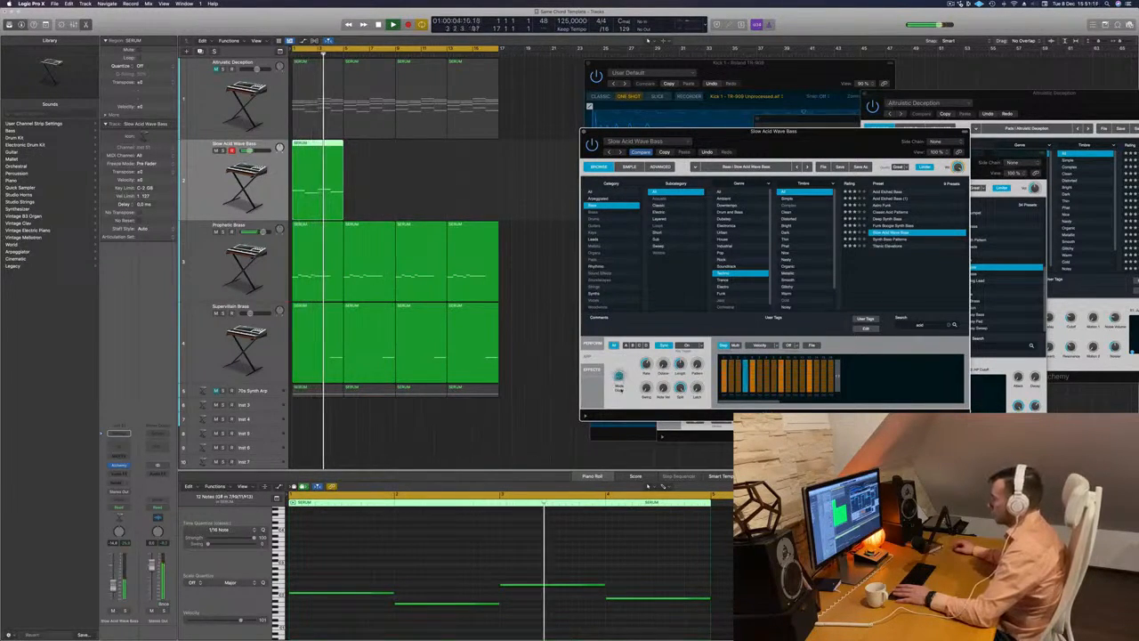
key(space)
click(584, 131)
key(space)
key(space)
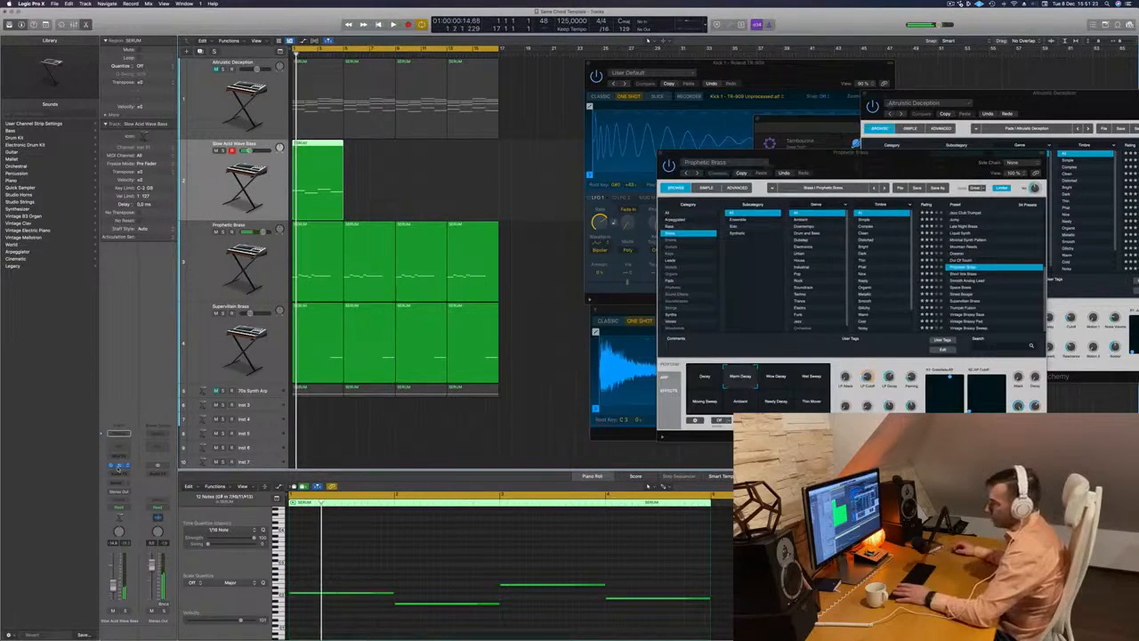
- Reopen the bass instrument, clear the preset search and try the Sneaky Bass and Solid Bass presets
click(118, 467)
drag(712, 148, 612, 155)
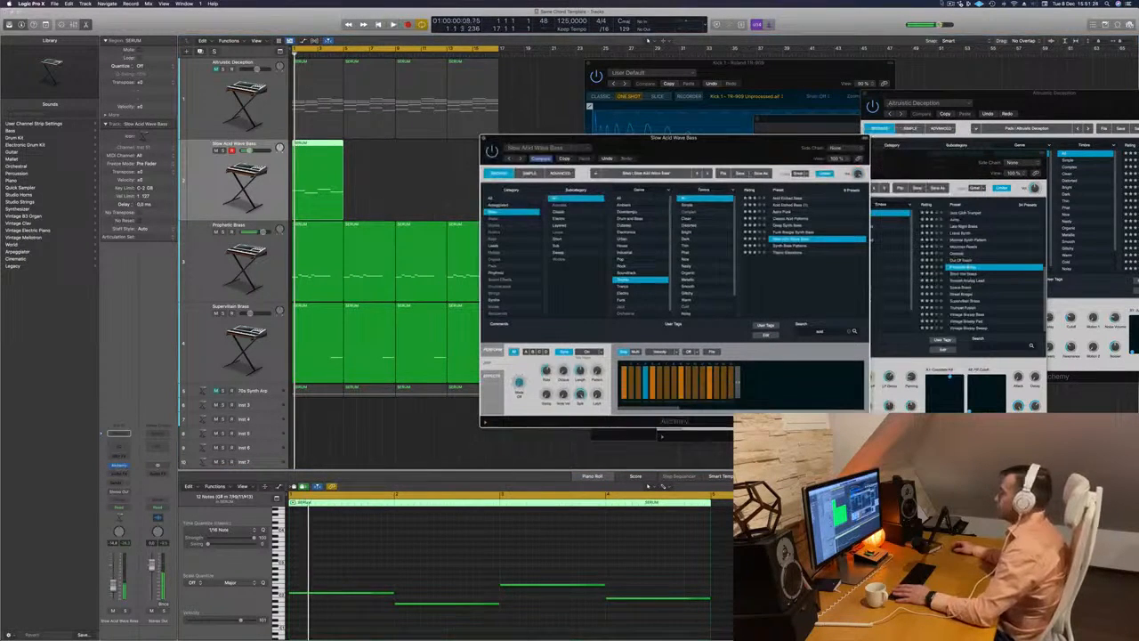
click(952, 4)
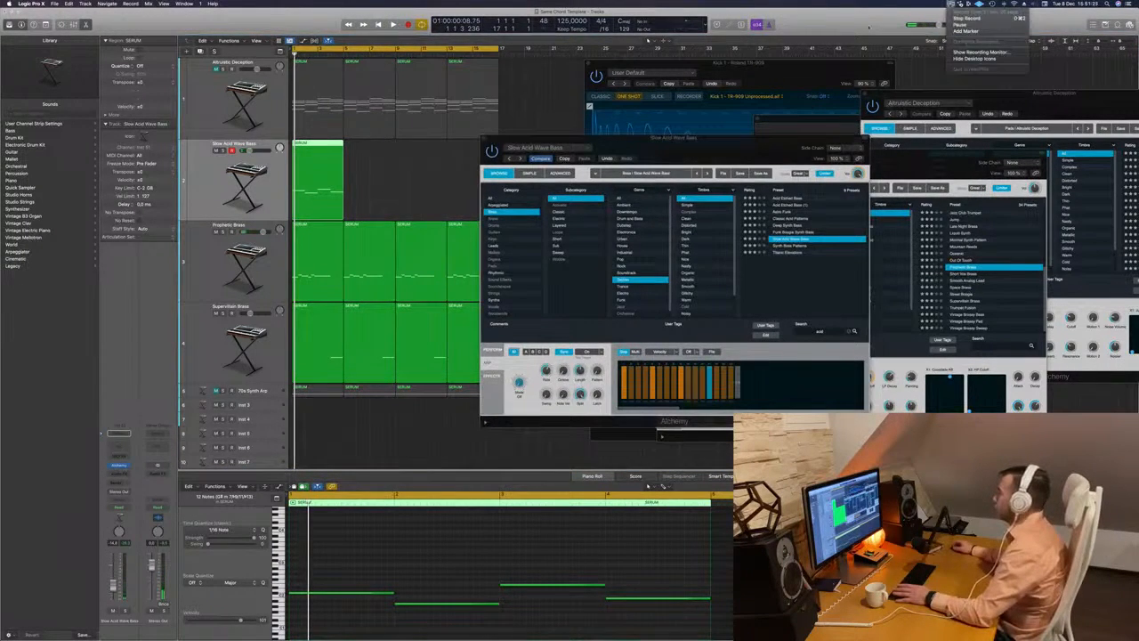
click(869, 28)
drag(726, 160, 678, 163)
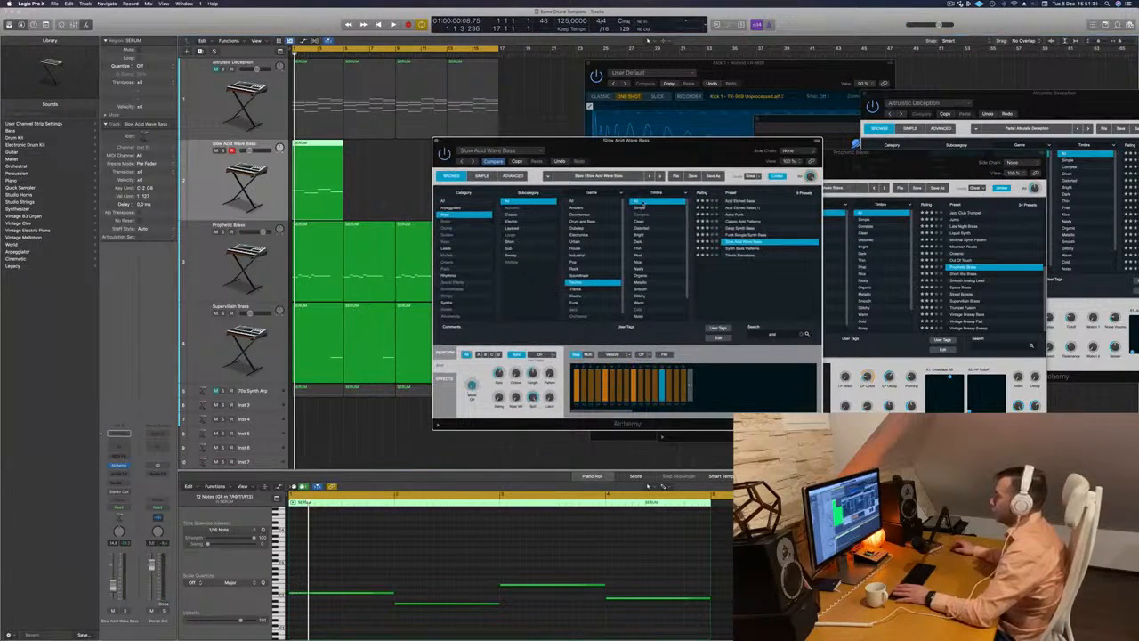
click(805, 335)
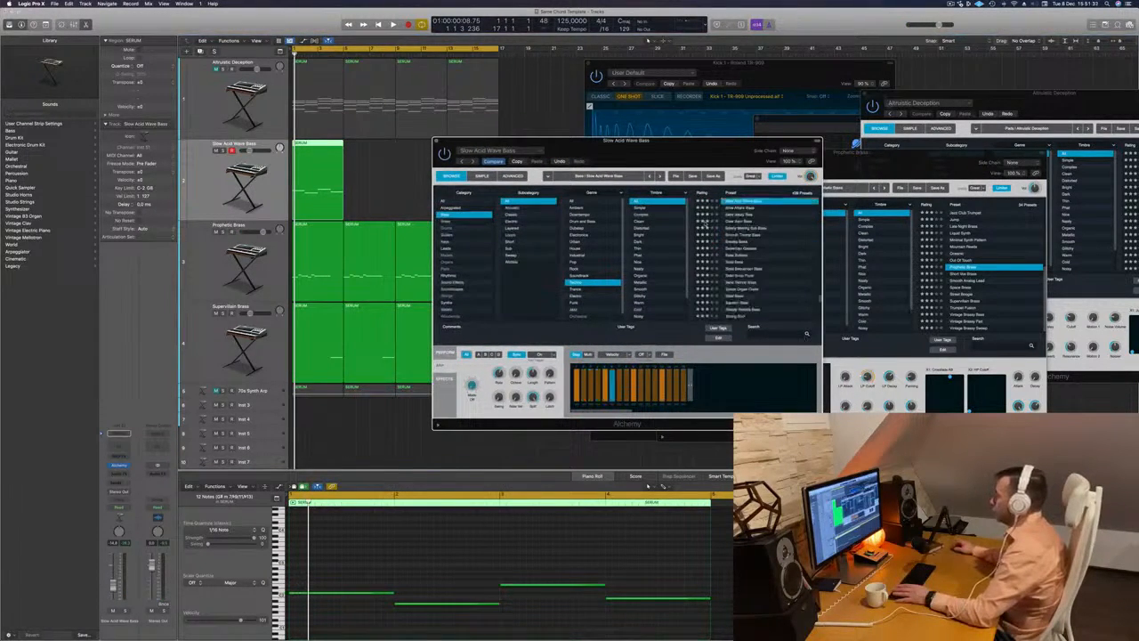
click(753, 242)
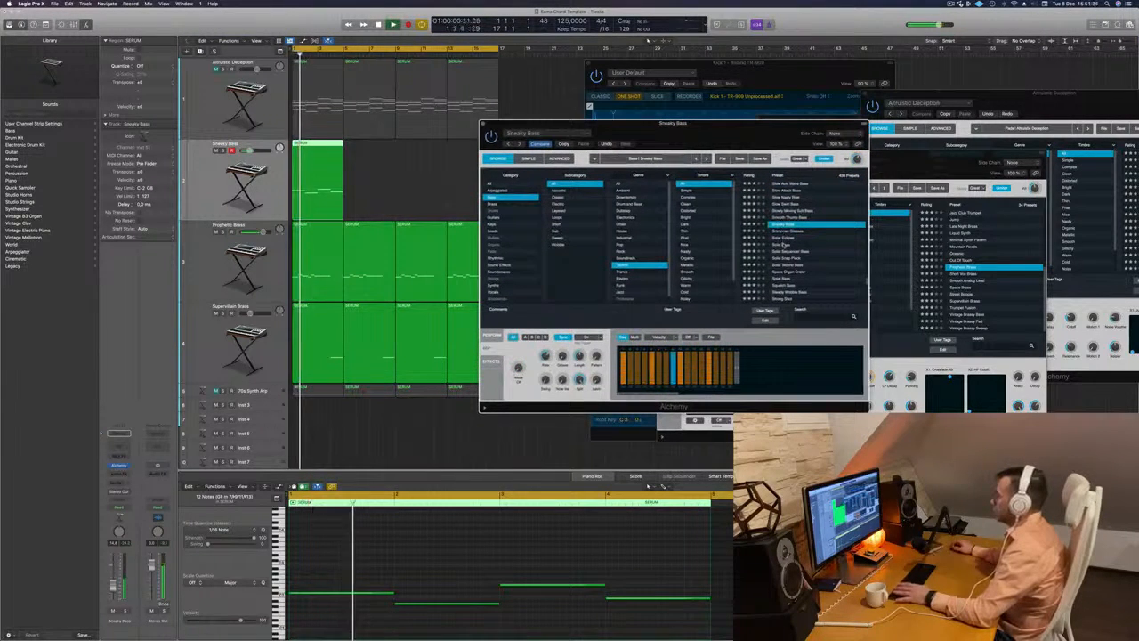
click(784, 245)
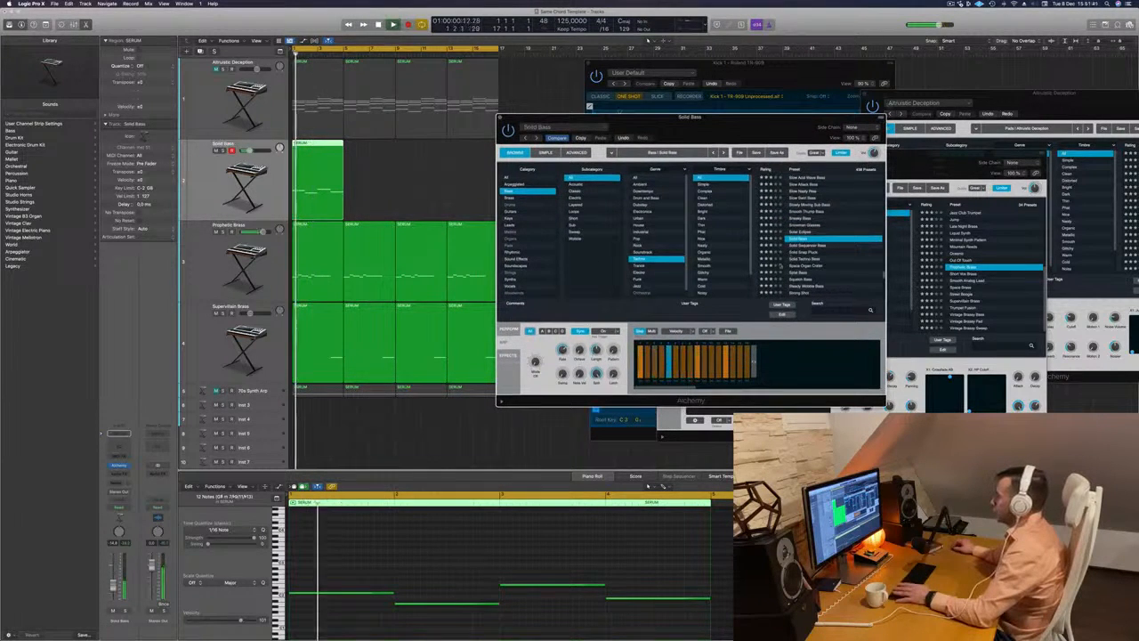
- Raise the Solid Bass track's volume while replaying the track from the start
drag(258, 152, 254, 152)
key(Return)
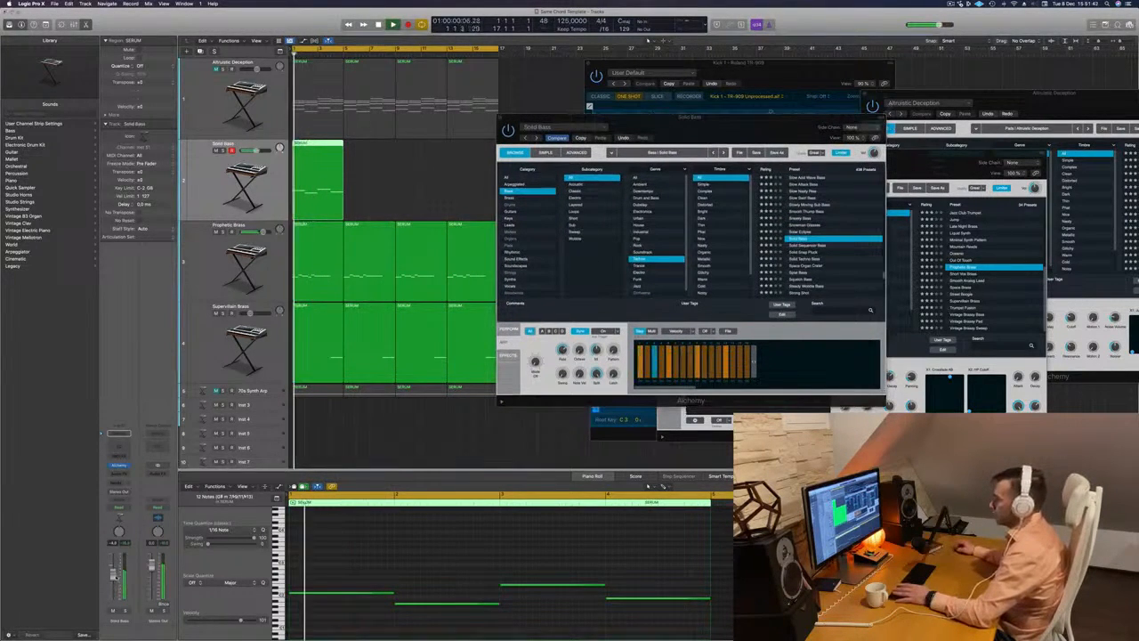
key(Return)
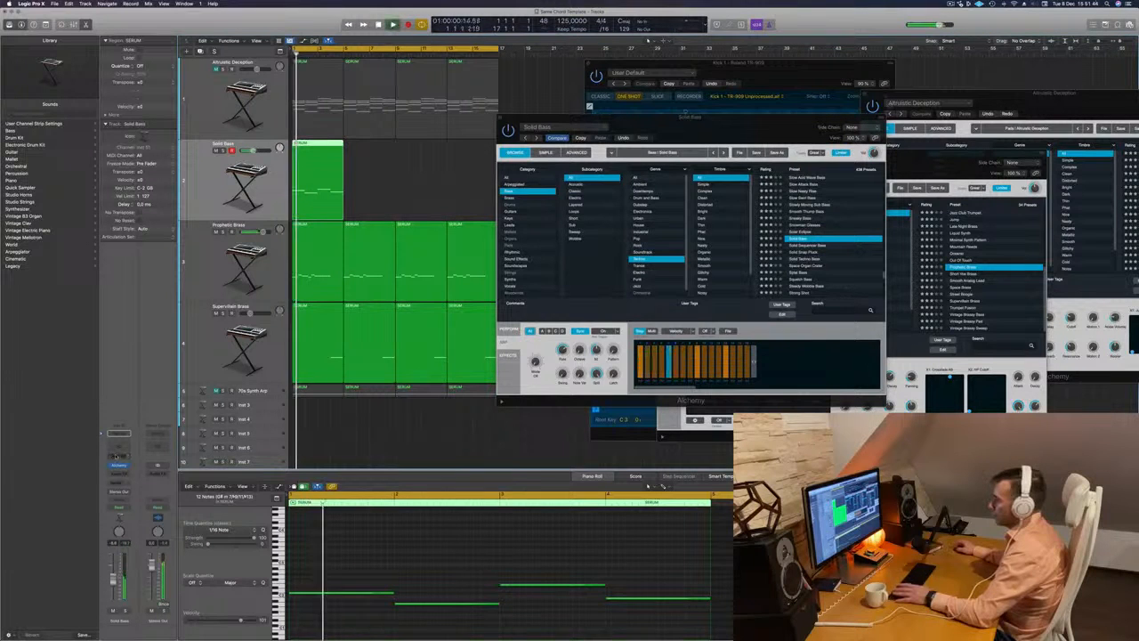
- Insert an Arpeggiator MIDI effect on the Solid Bass track, adjust its rate and move its window aside
click(118, 455)
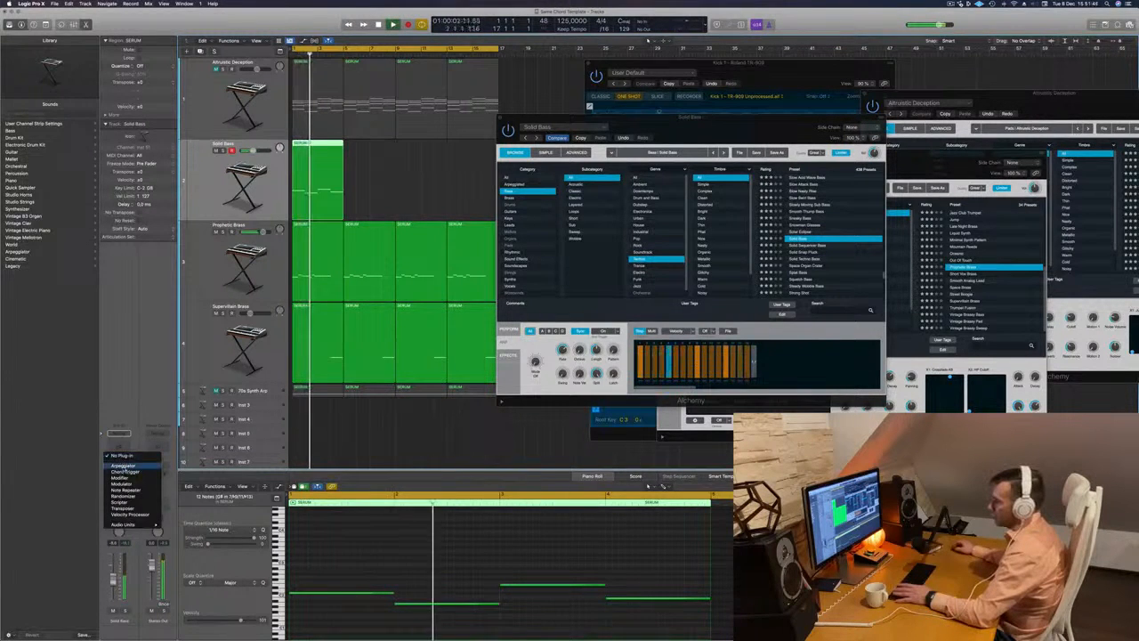
click(122, 464)
drag(385, 113, 423, 119)
drag(416, 214, 416, 208)
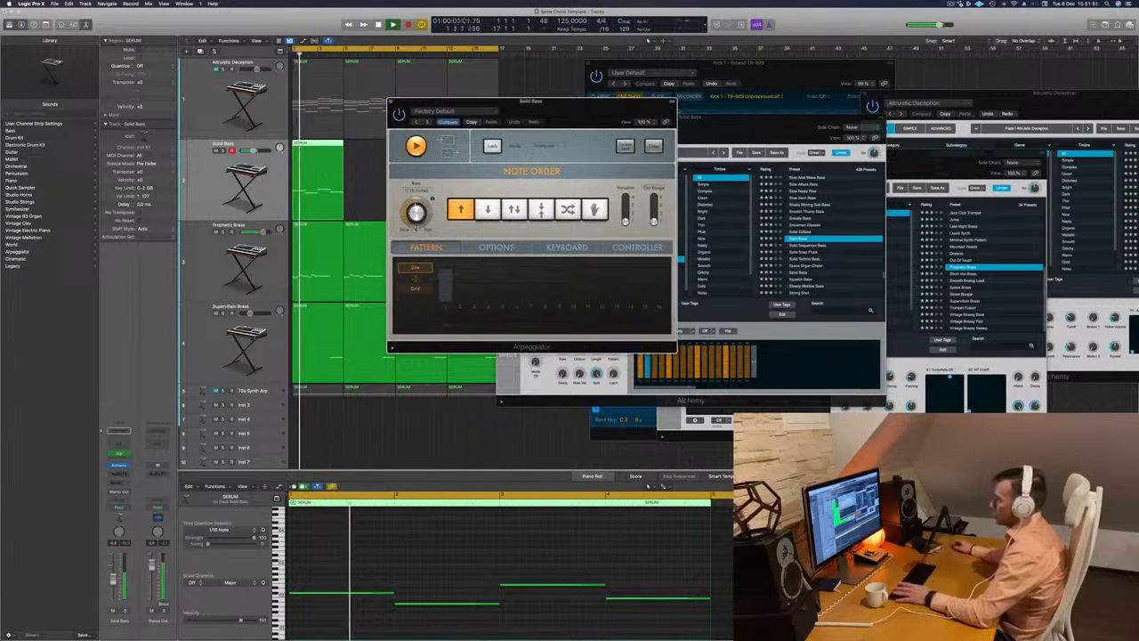
key(Return)
drag(534, 102, 1029, 254)
- Audition the bass presets Solid Sequencer Bass, Solid Snap Pluck, Solid Techno Bass, Space Organ Crater and Splat Bass
drag(729, 134, 647, 142)
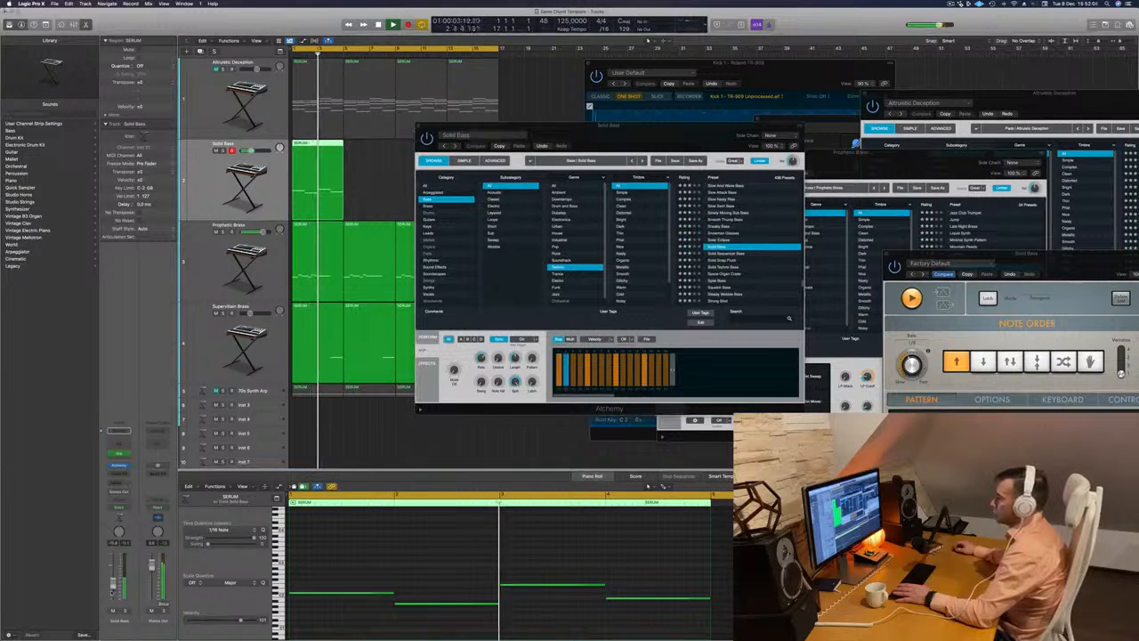
click(725, 255)
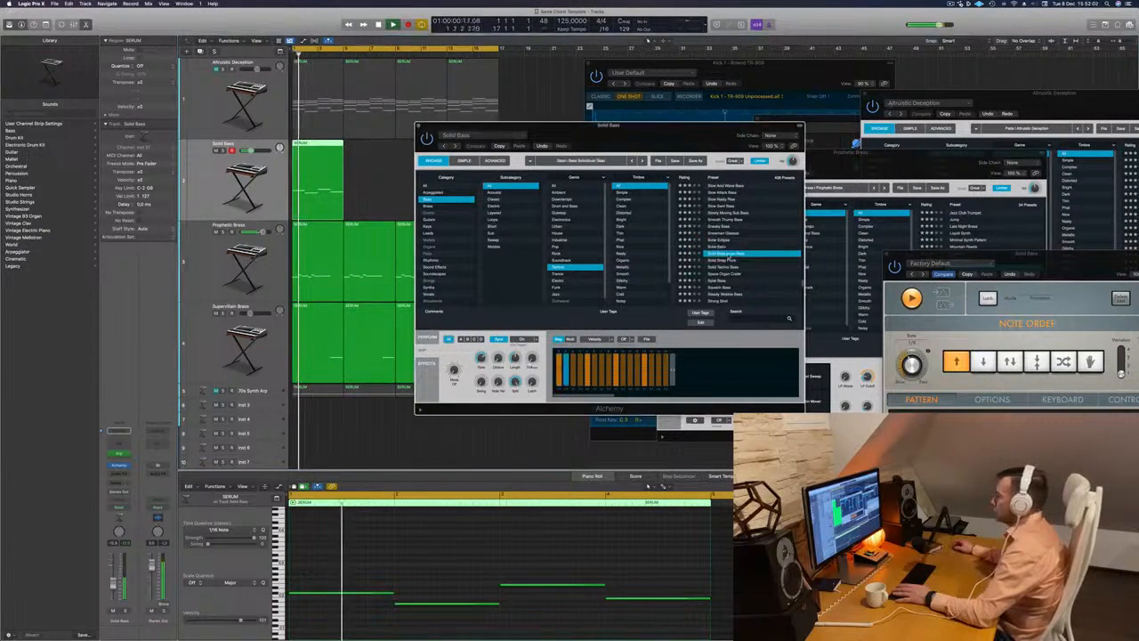
click(723, 261)
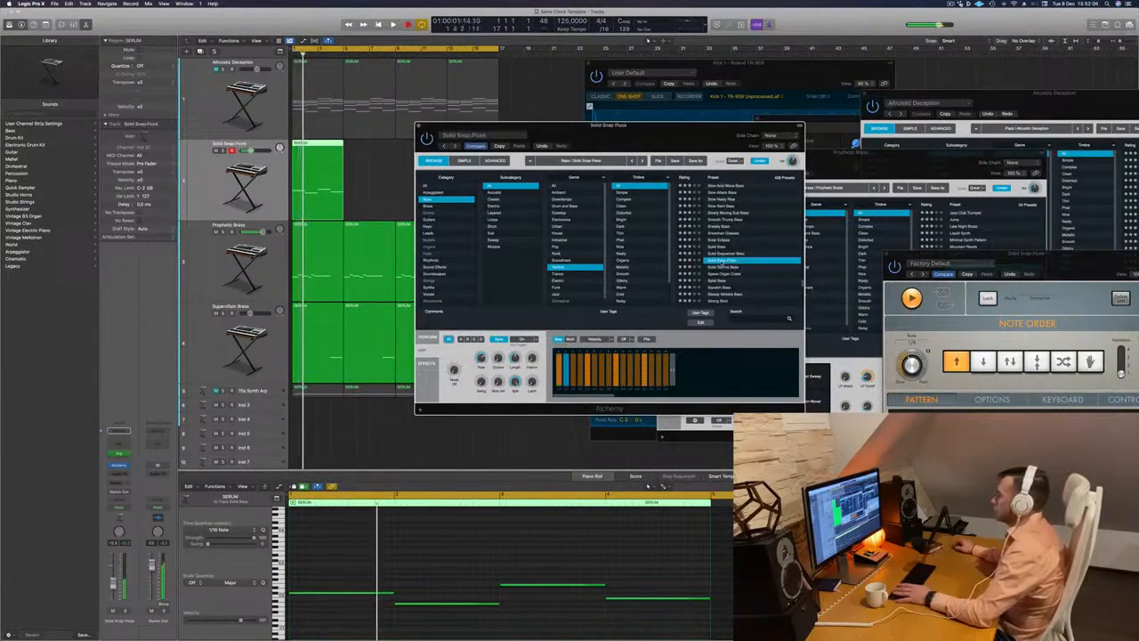
click(723, 267)
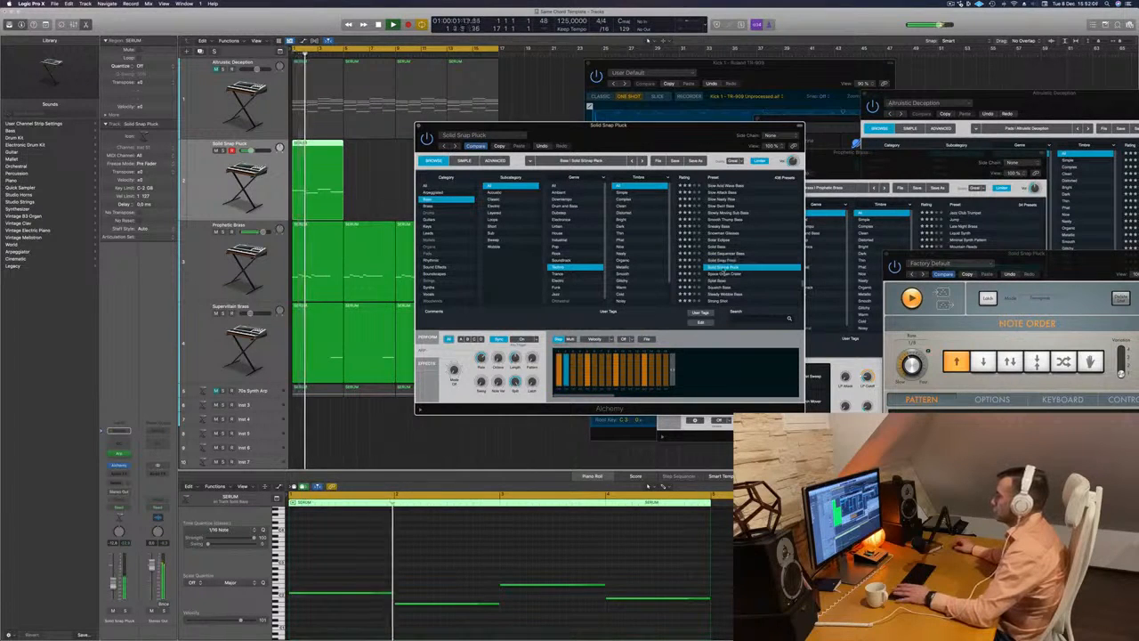
click(722, 275)
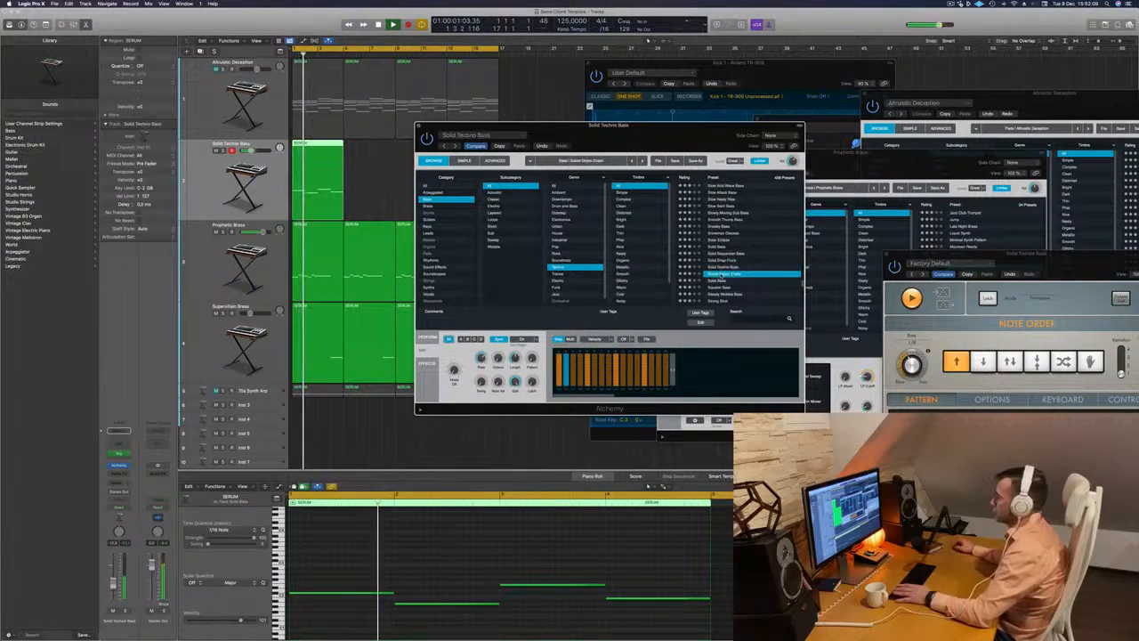
click(723, 281)
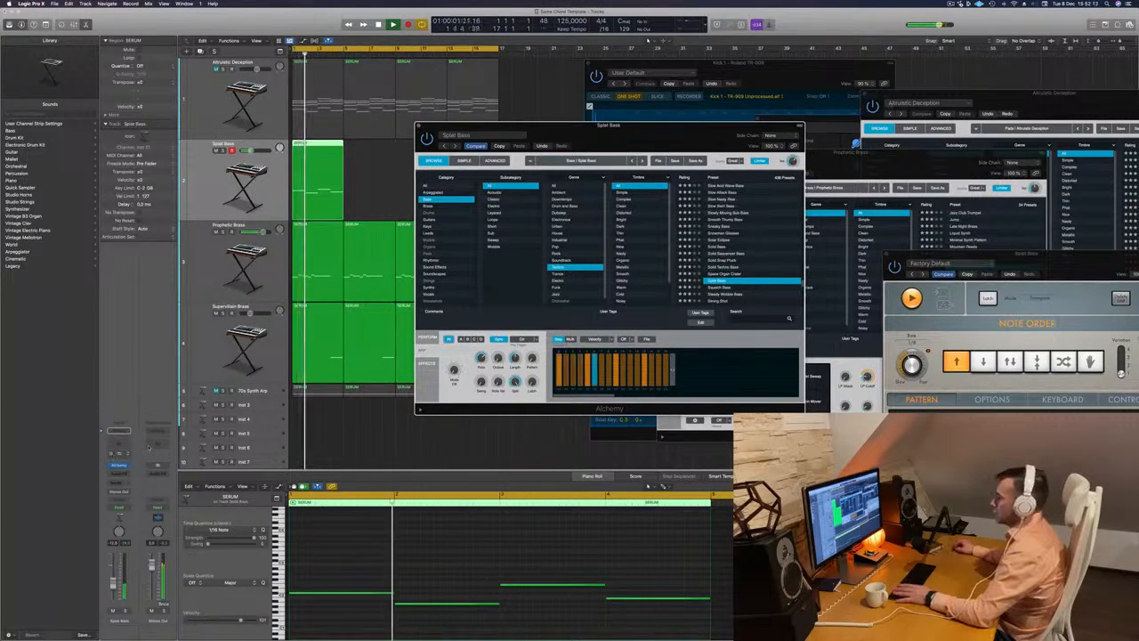
- Audition further presets in the techno bass list, returning to Steady Wobble Bass for comparison
scroll(740, 251, down, 2)
scroll(741, 250, down, 2)
click(742, 255)
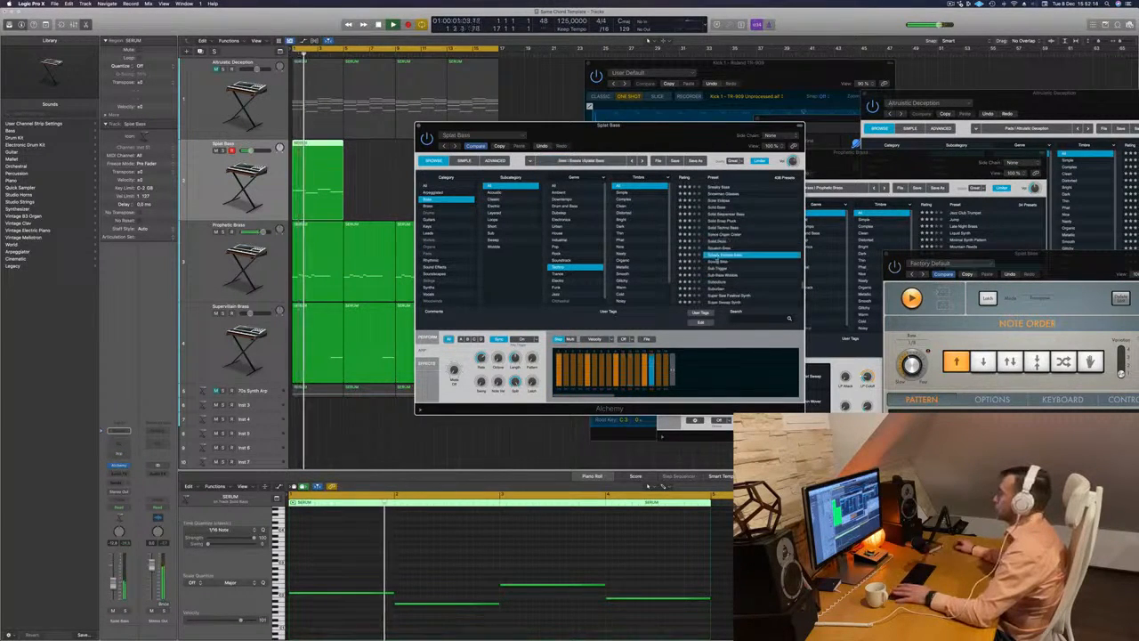
scroll(767, 267, down, 2)
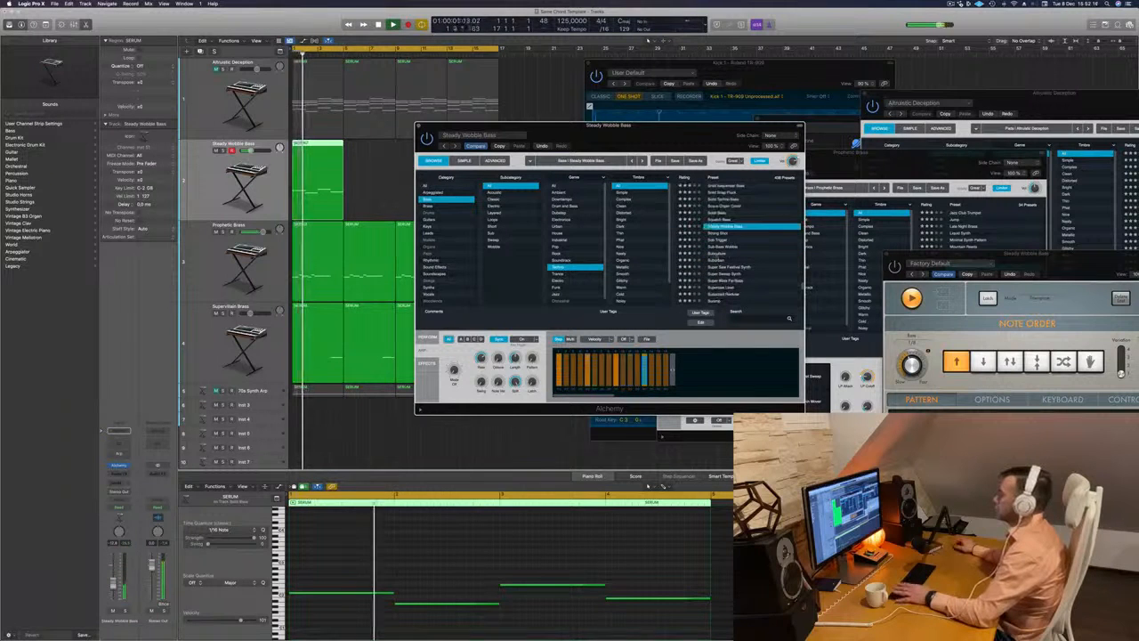
scroll(716, 263, down, 2)
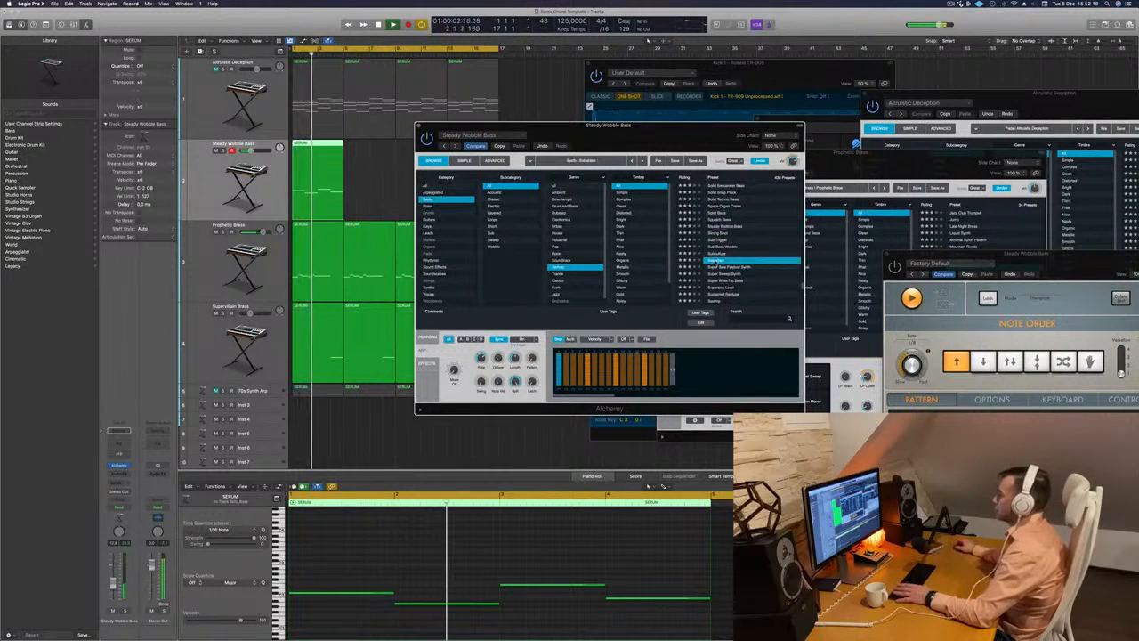
click(725, 229)
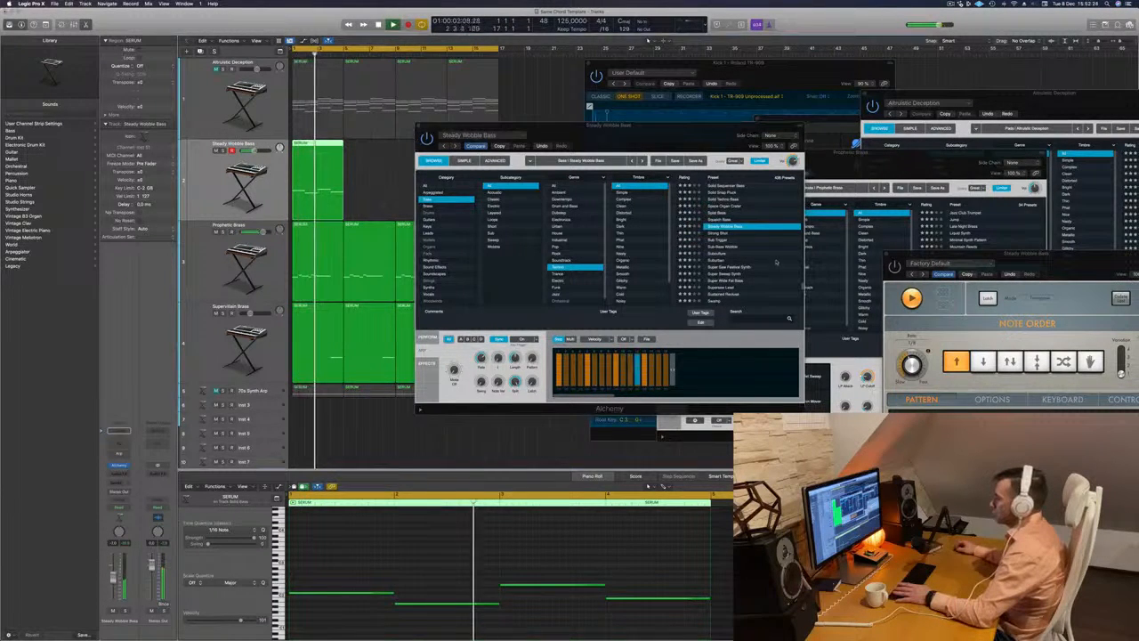
- Audition the presets Super Sweep Synth, Supersaw Lead, Sweep Saw Bass and Synth Bass Mutation
scroll(760, 261, down, 3)
click(727, 252)
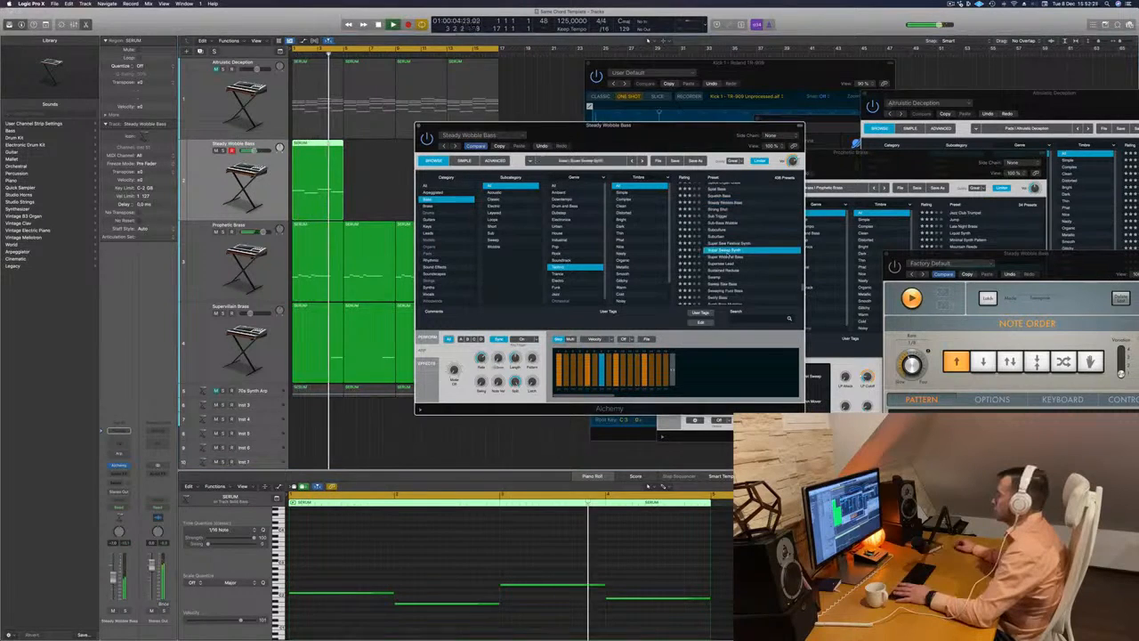
click(725, 263)
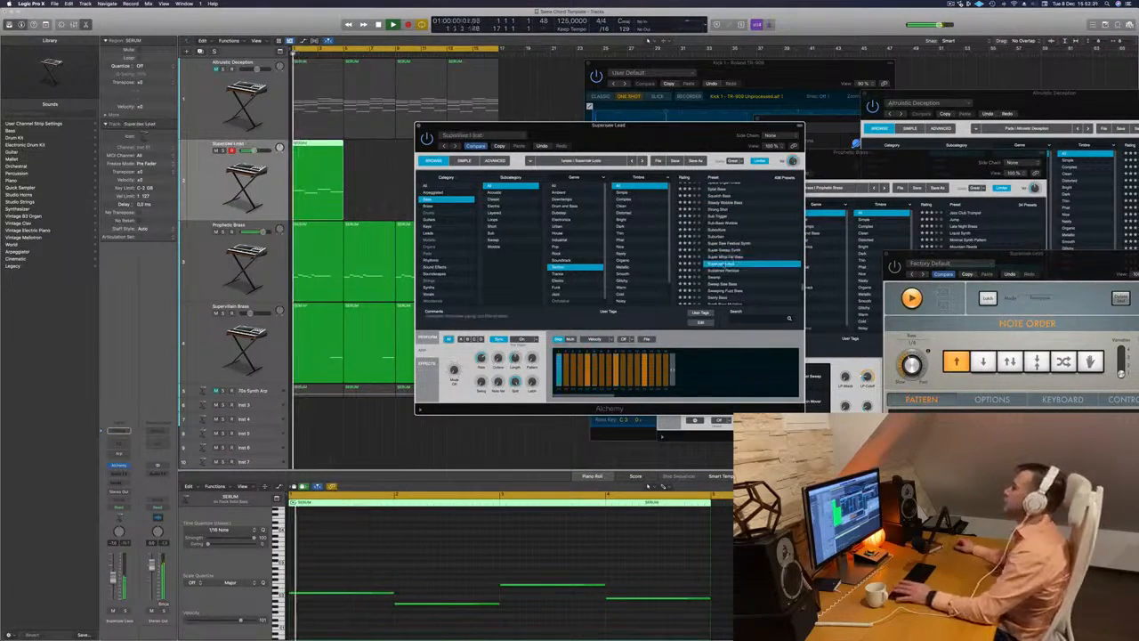
scroll(724, 264, down, 3)
click(718, 264)
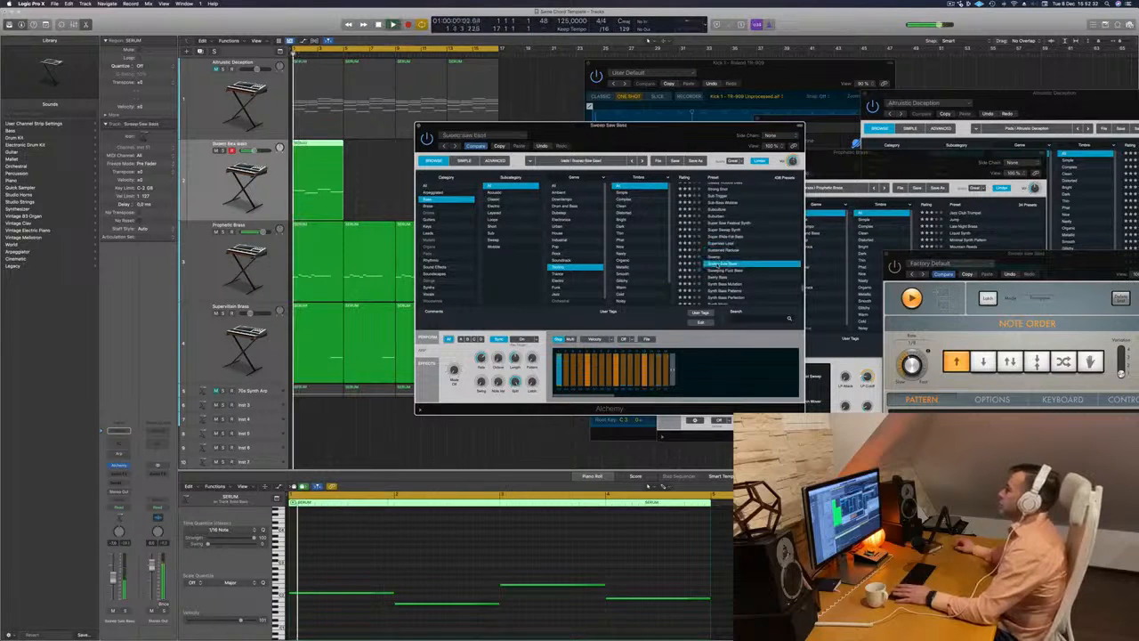
scroll(723, 264, down, 3)
click(723, 263)
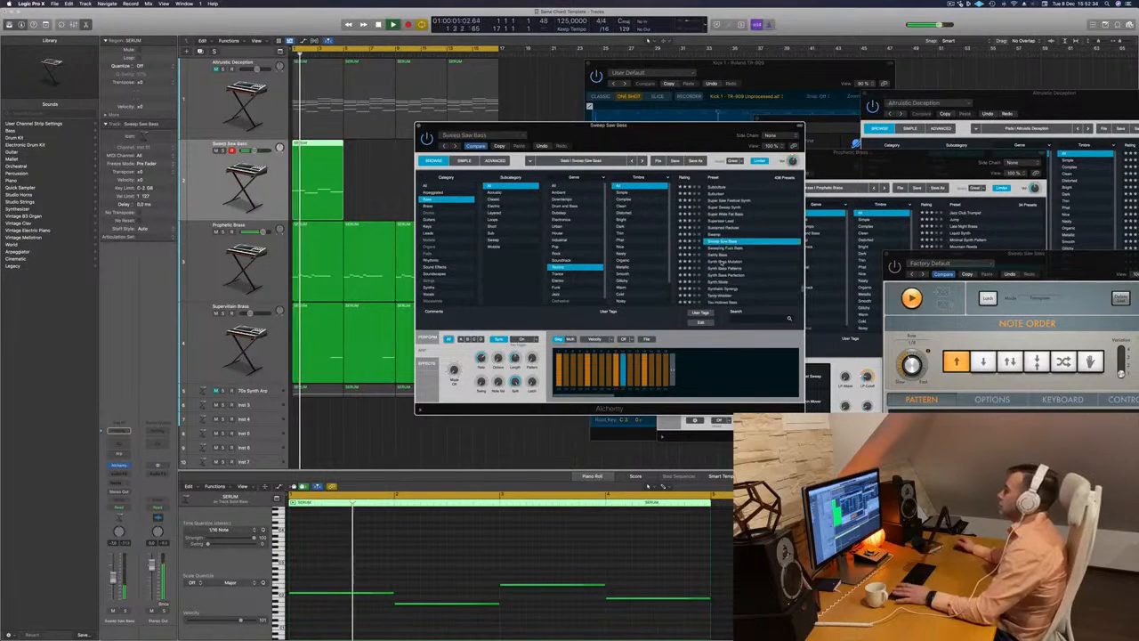
- Audition the presets Synth Mode, Tardy Wobbler and Techno Bass Patterns
scroll(723, 265, down, 2)
click(722, 266)
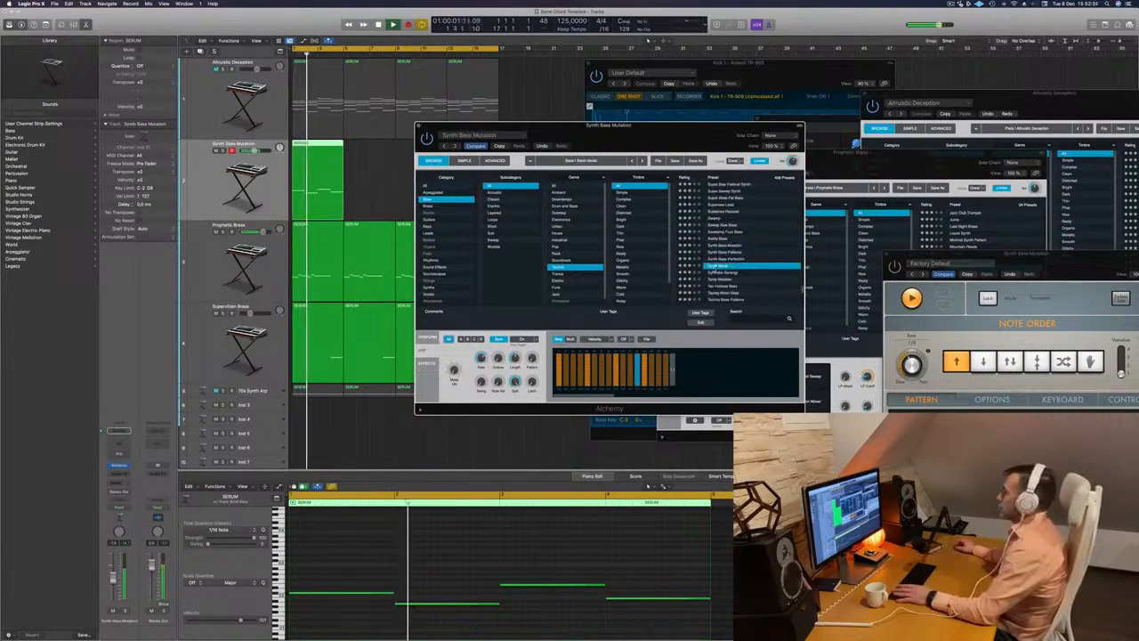
click(722, 279)
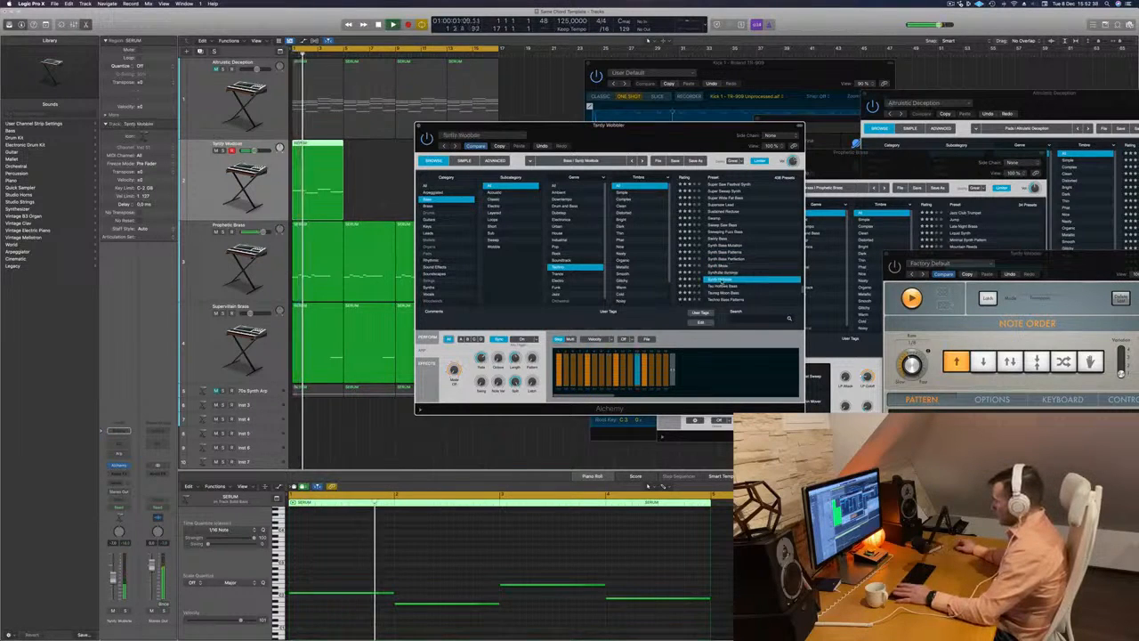
scroll(723, 267, down, 4)
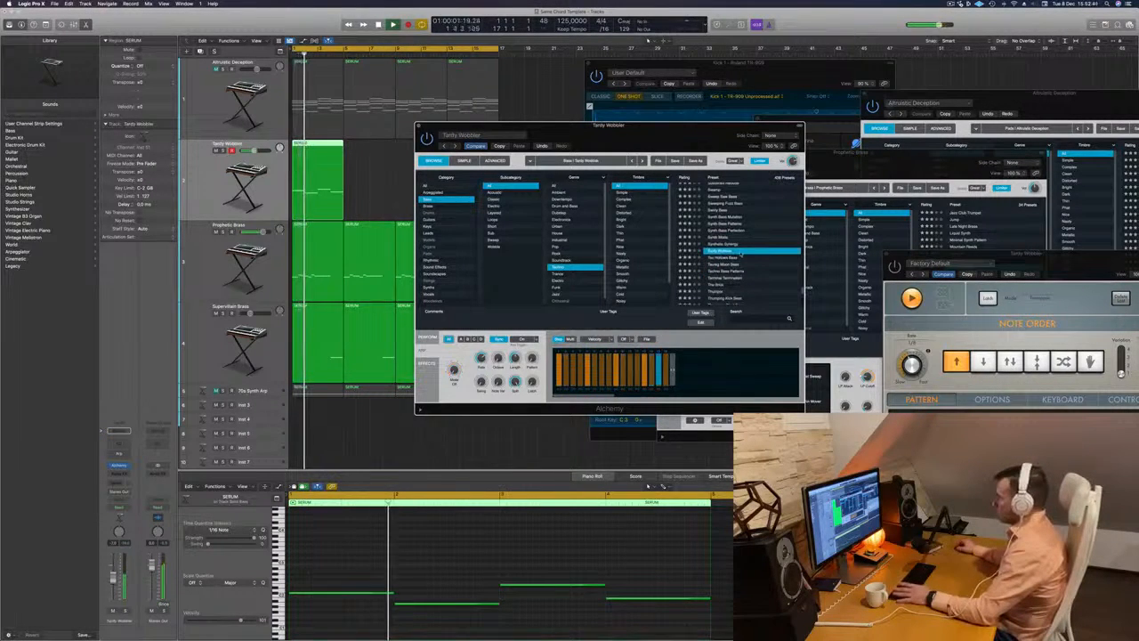
click(720, 271)
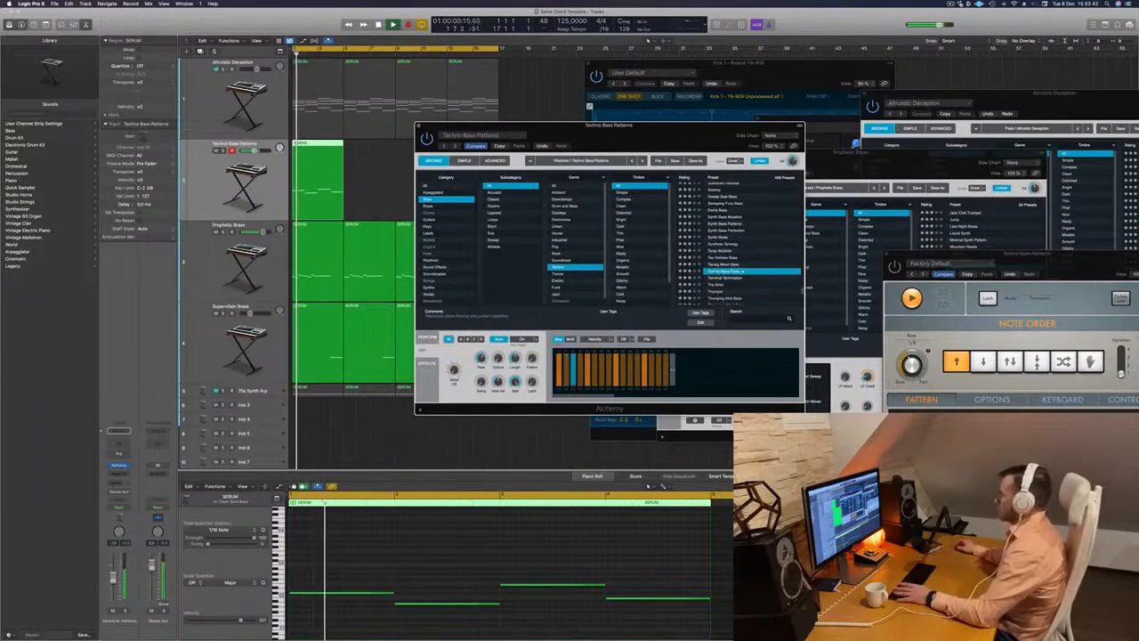
- Audition the presets The Brick, Thumping Kick Bass and Time Bomb
scroll(719, 273, down, 2)
click(710, 268)
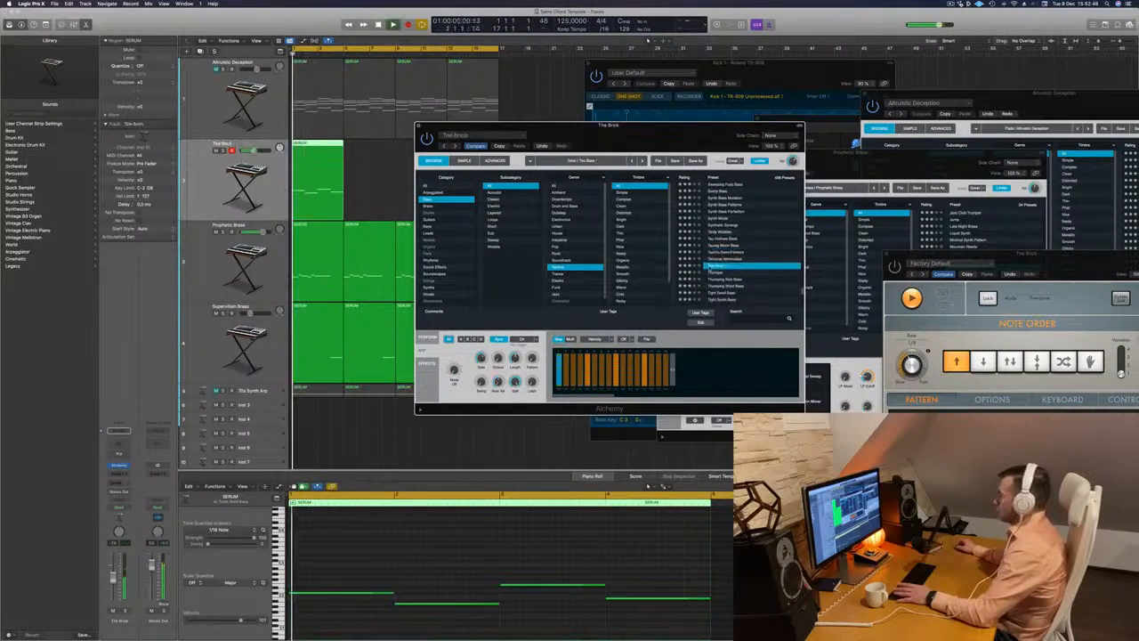
scroll(723, 270, down, 1)
click(735, 272)
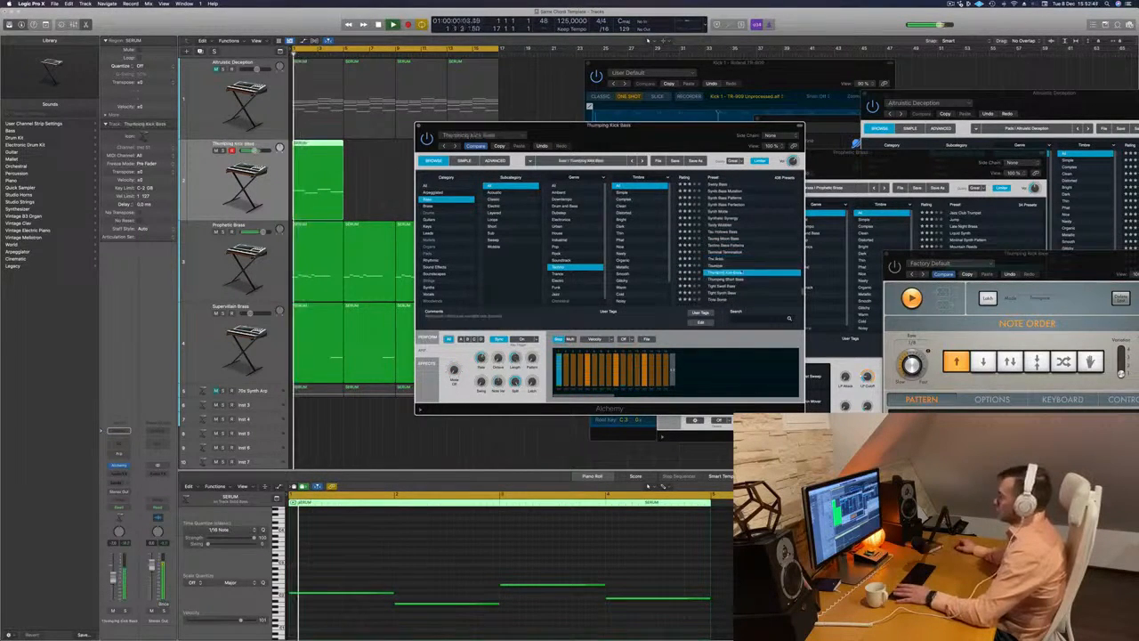
scroll(736, 272, down, 3)
click(730, 276)
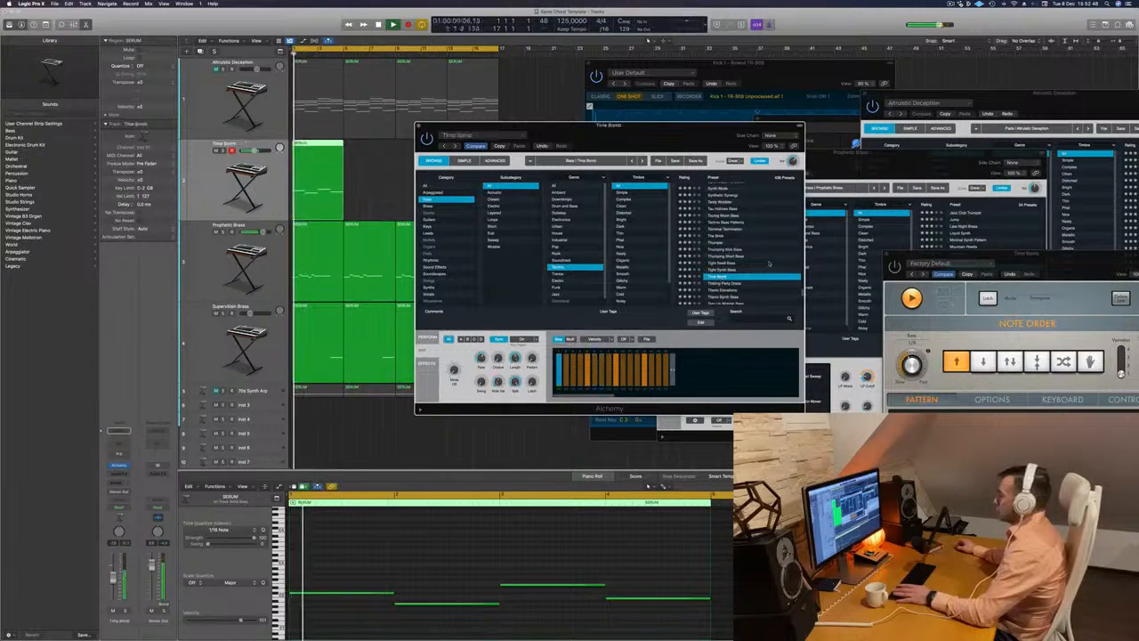
- Lower the bass track's volume, load the Triangle Tube Drive Bass preset and close the instrument window
scroll(730, 272, down, 3)
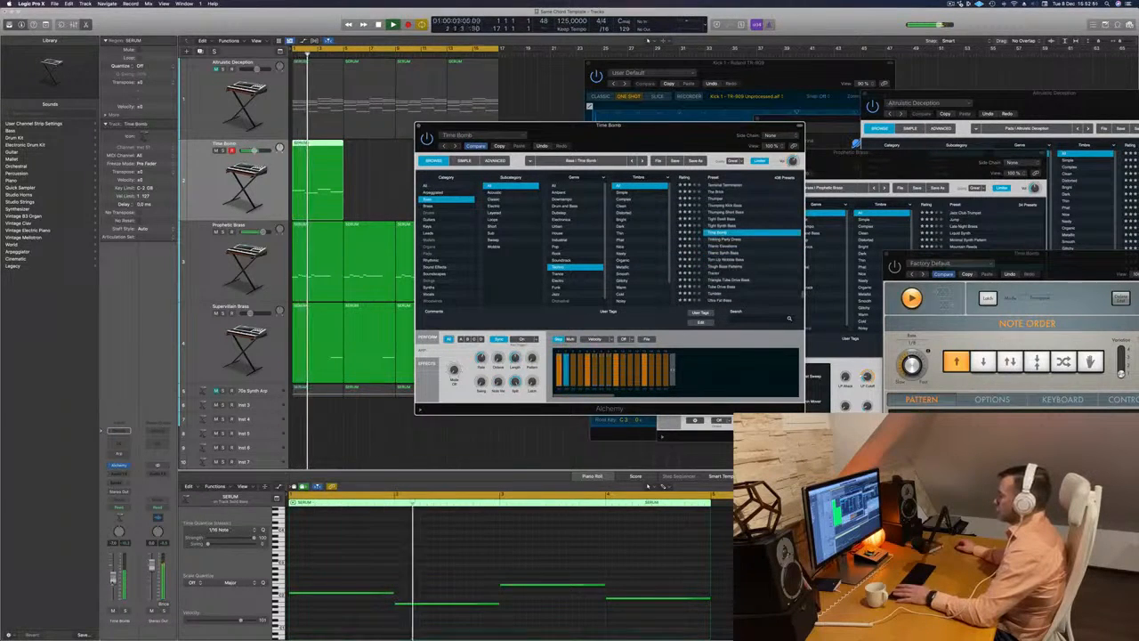
drag(113, 577, 113, 584)
scroll(732, 267, down, 1)
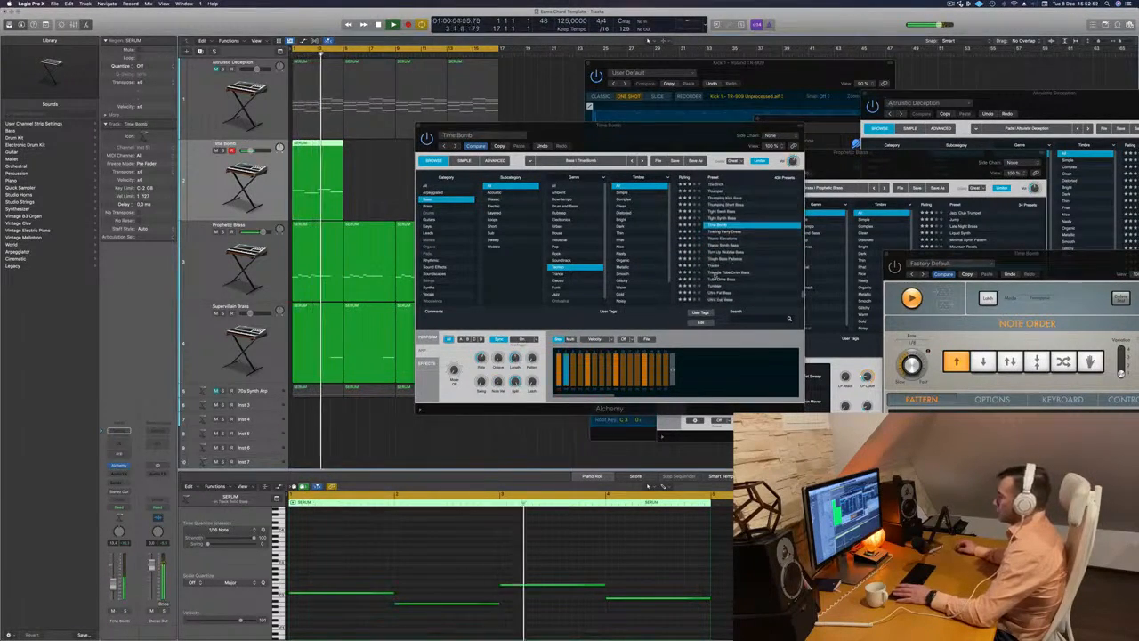
click(731, 272)
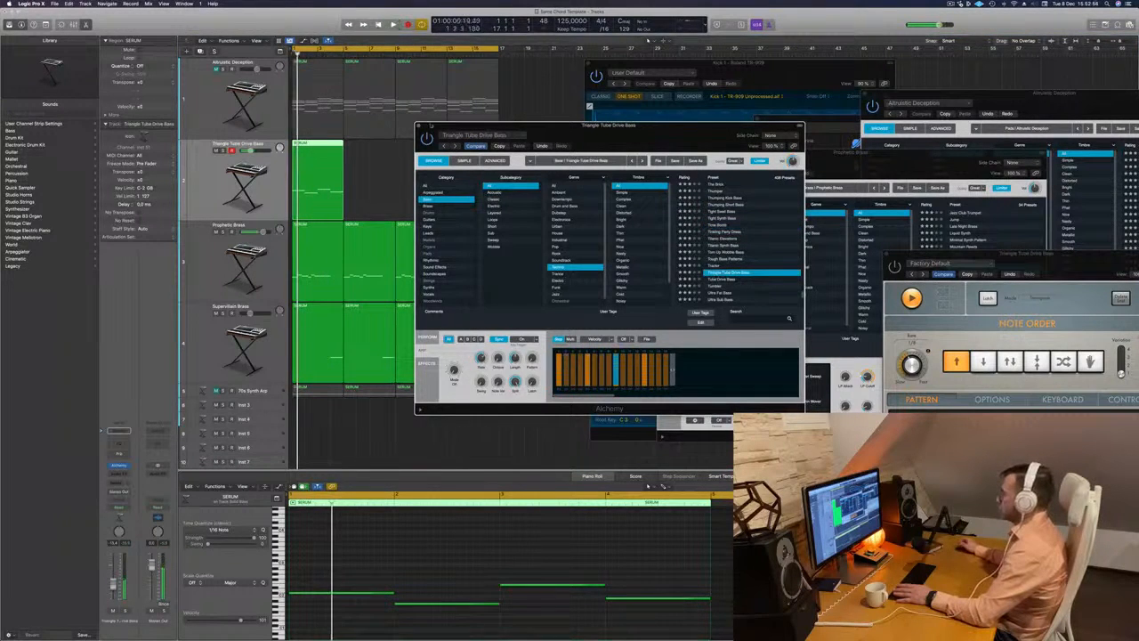
key(super+w)
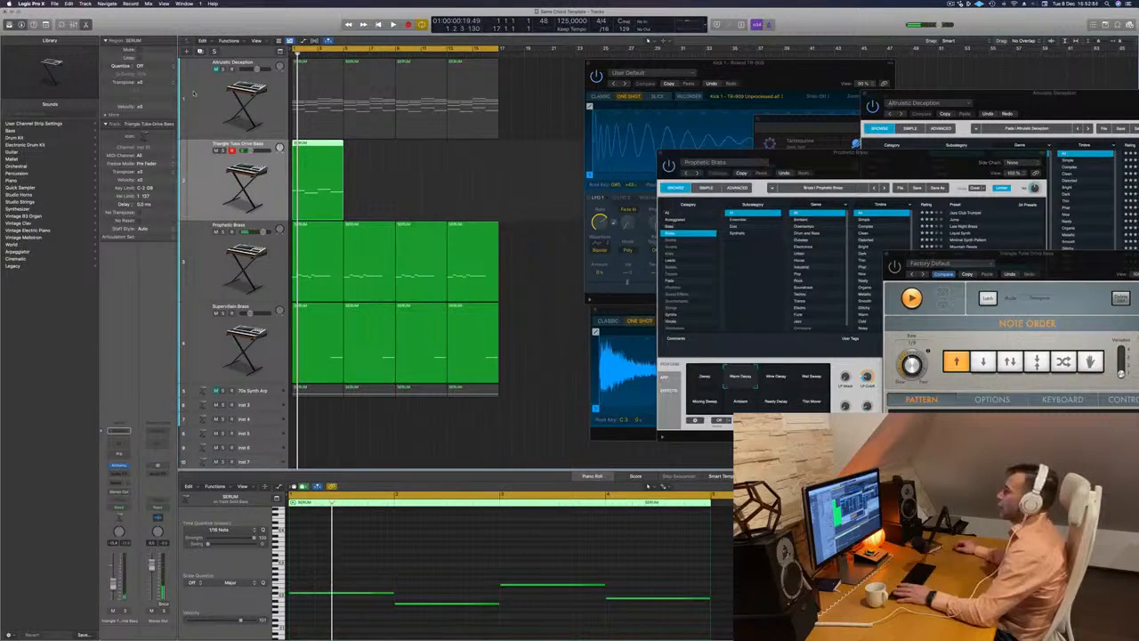
- Duplicate the Altruistic Deception track and copy its first chord region onto the new track
click(193, 94)
key(super+d)
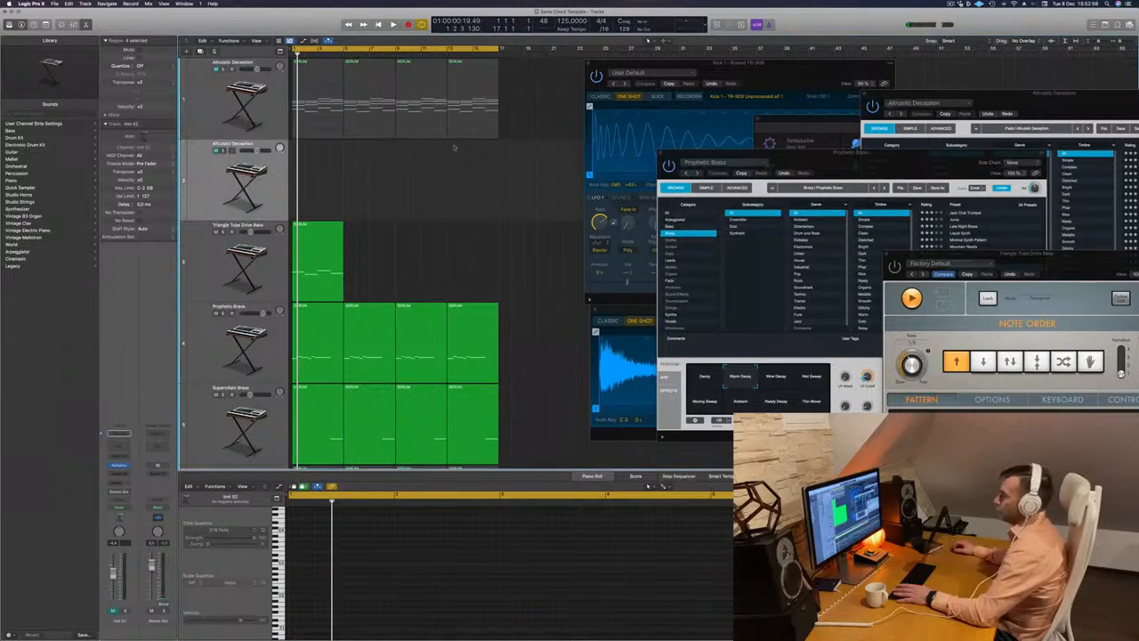
key(space)
key(space)
drag(307, 93, 309, 179)
- Delete the region on the Triangle Tube Drive Bass track, then unmute the duplicated Altruistic Deception track for playback
key(Delete)
key(space)
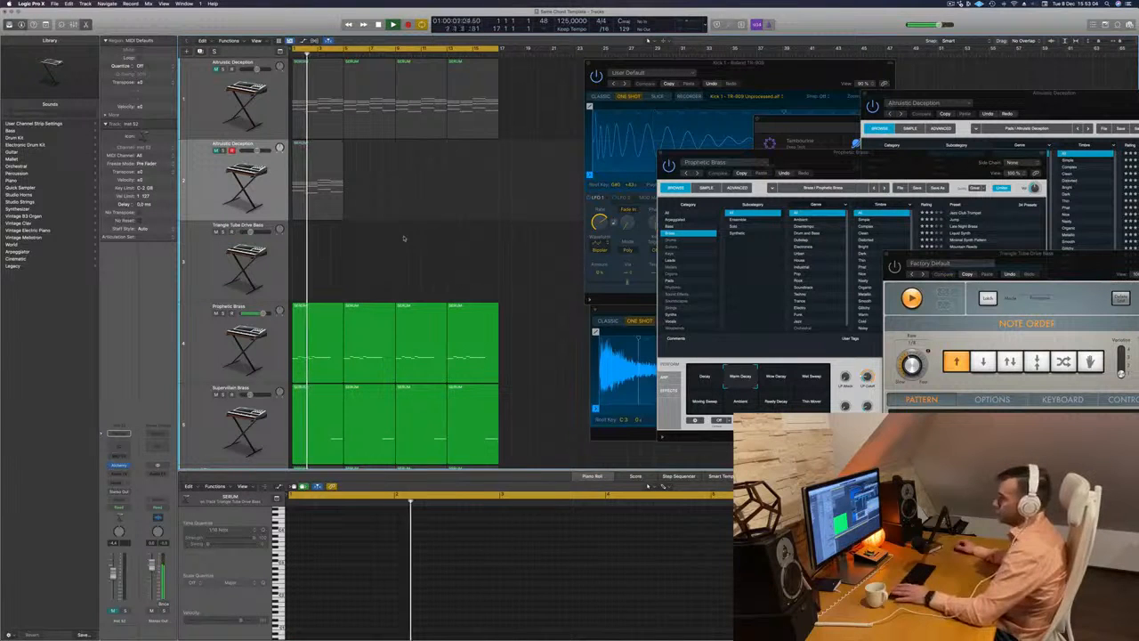
key(super+Up)
key(super+Up)
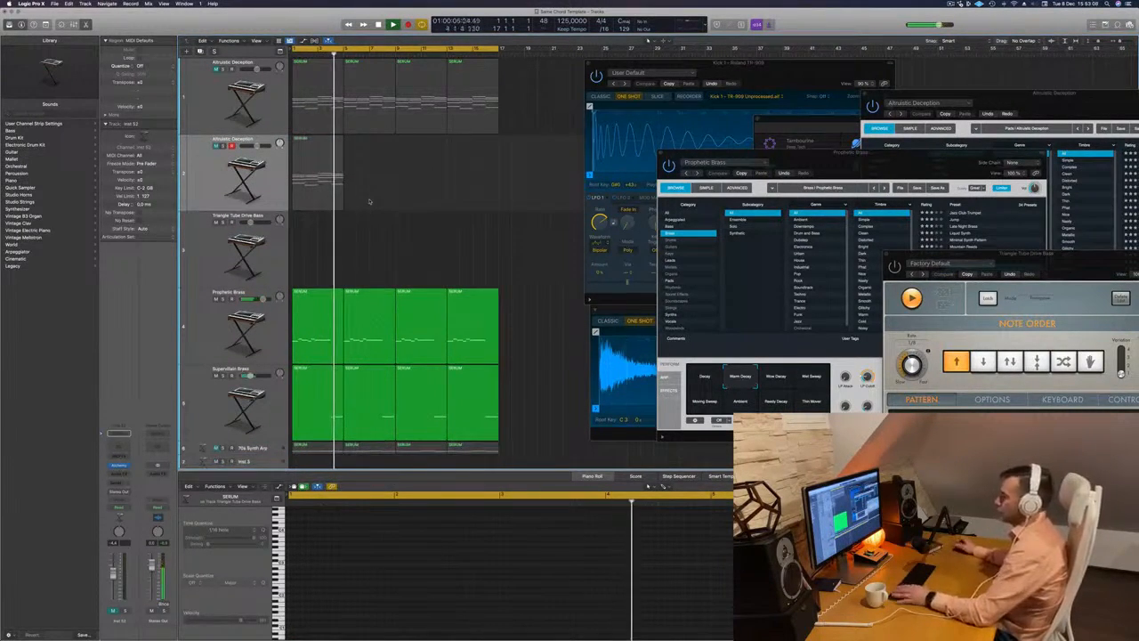
click(327, 189)
key(Return)
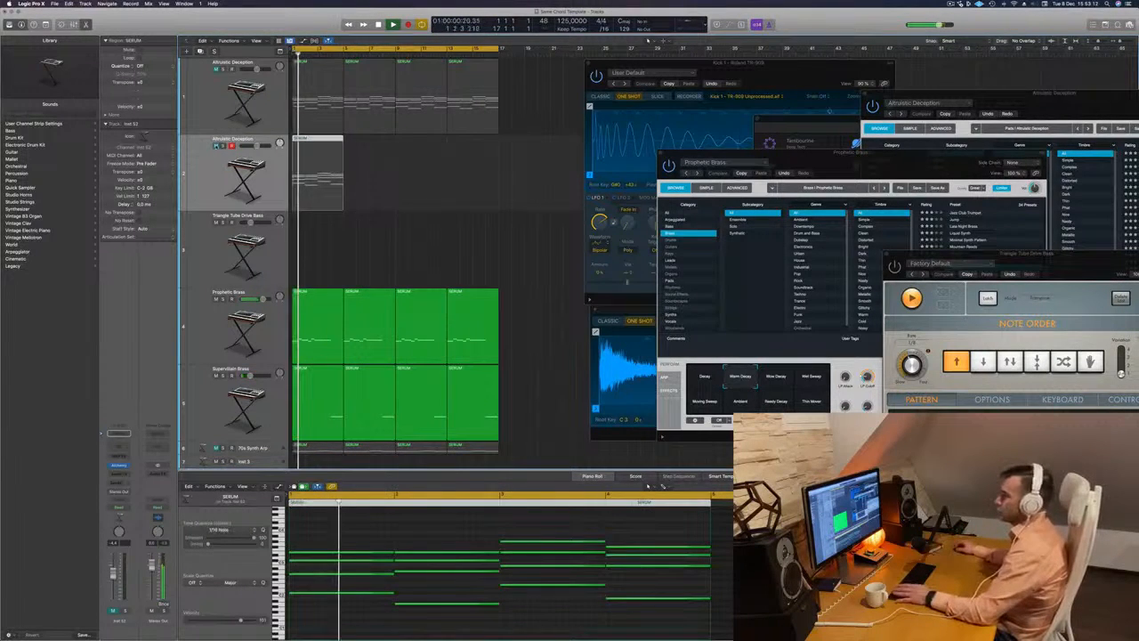
click(216, 146)
key(space)
key(space)
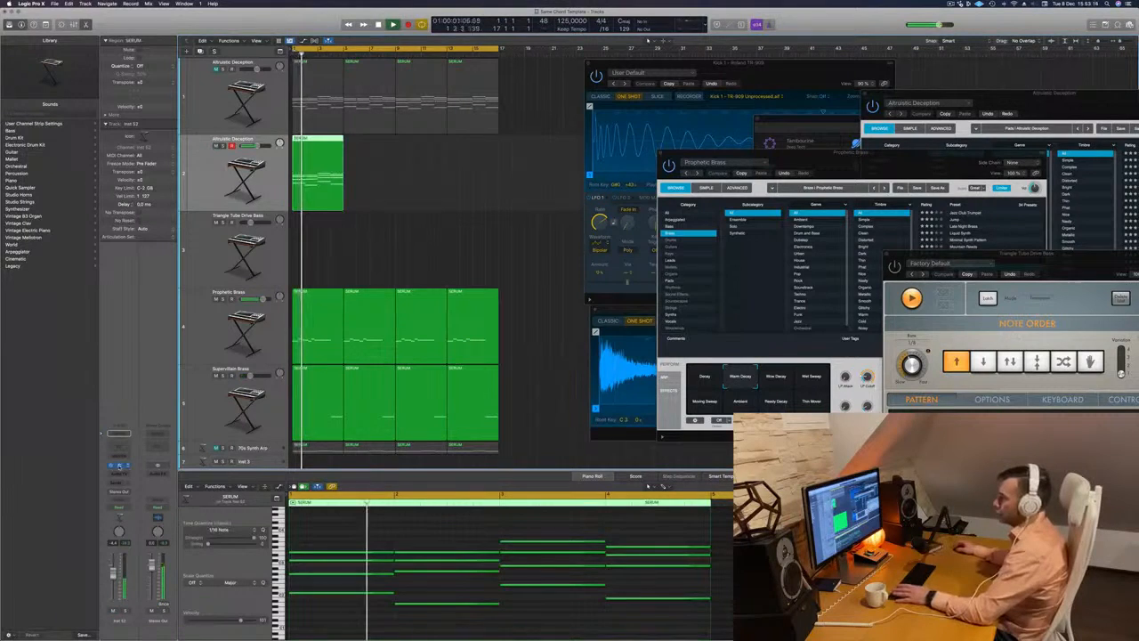
- Load the Analog Pulse Pad preset in the duplicated track's Alchemy and lower the track's volume
click(120, 465)
drag(458, 91, 582, 93)
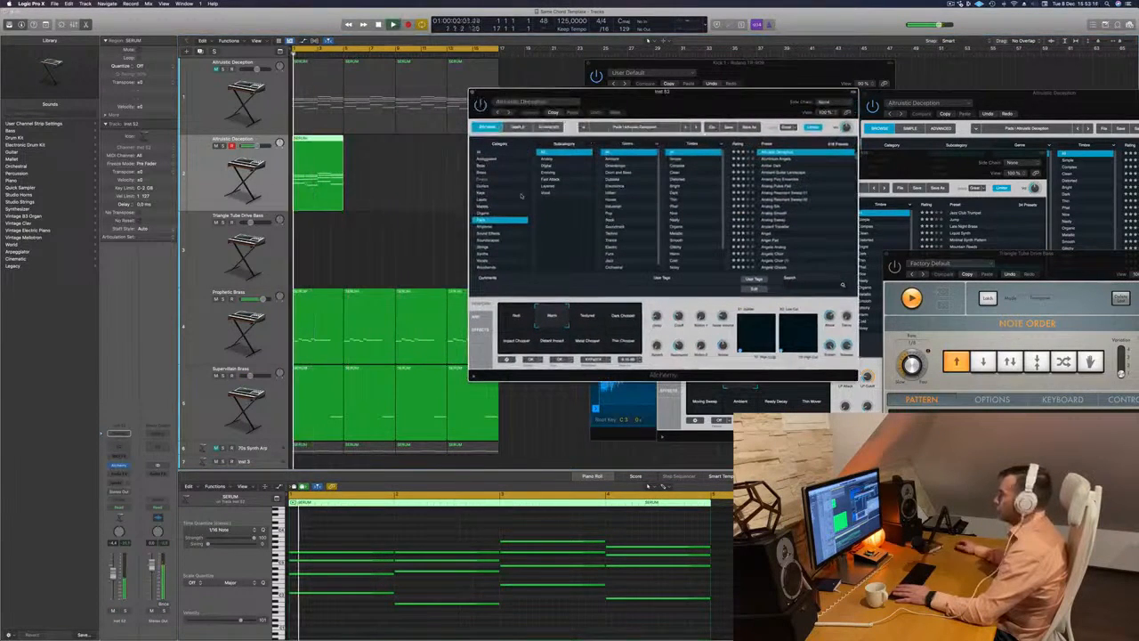
click(779, 187)
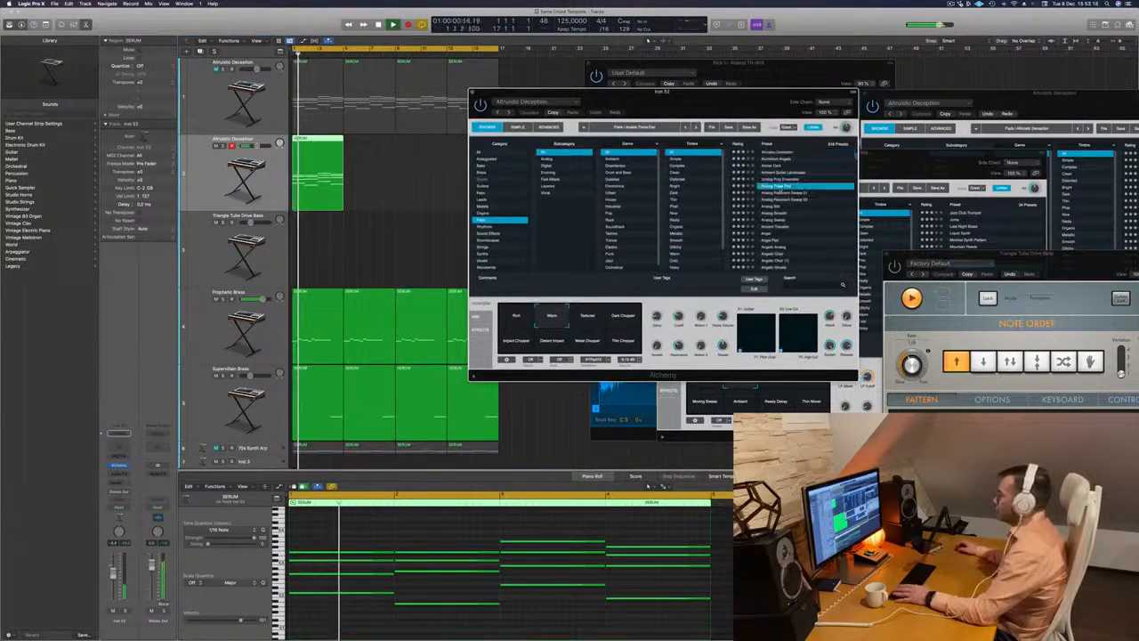
drag(756, 91, 782, 87)
key(Return)
drag(113, 572, 113, 586)
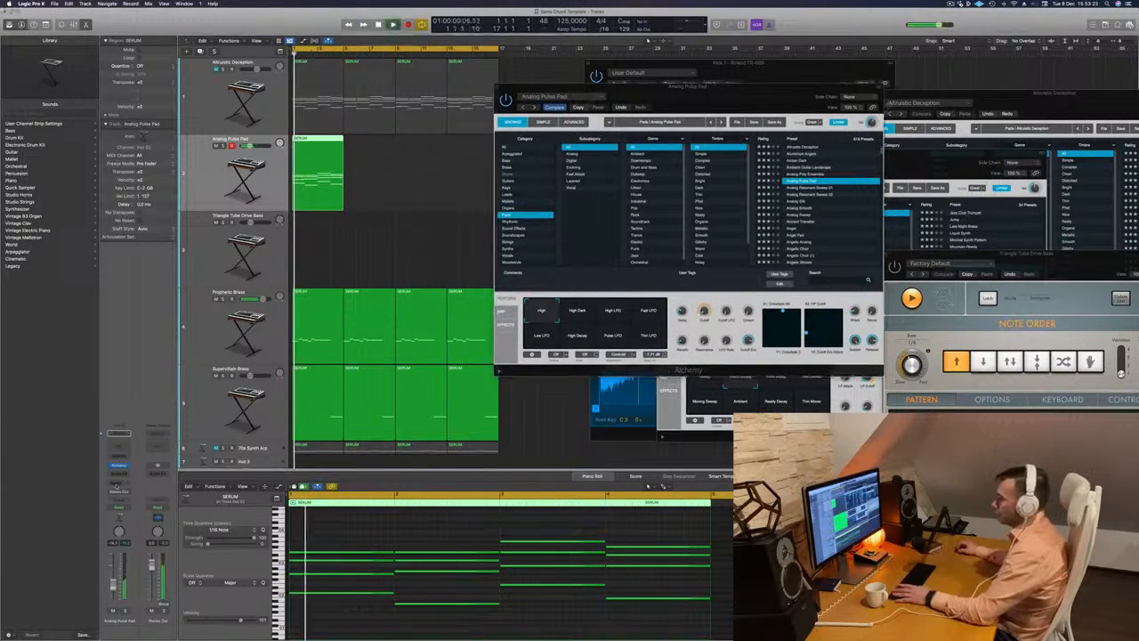
- Send the Analog Pulse Pad track to an unused bus and insert a stereo SilverVerb on its aux channel
click(116, 488)
mouse_move(115, 491)
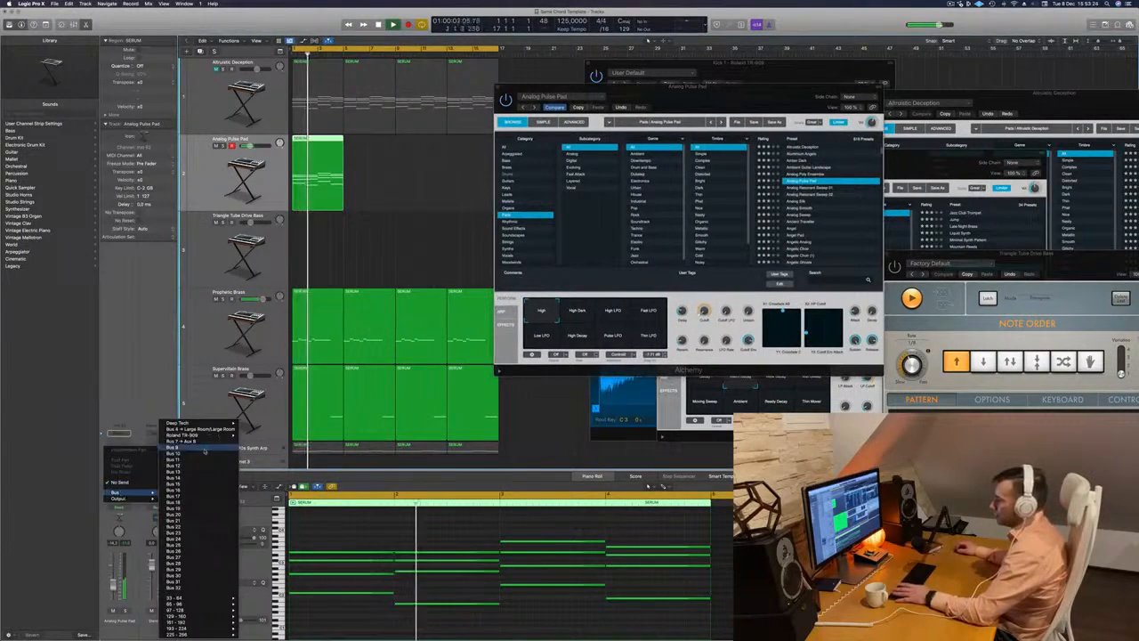
click(204, 451)
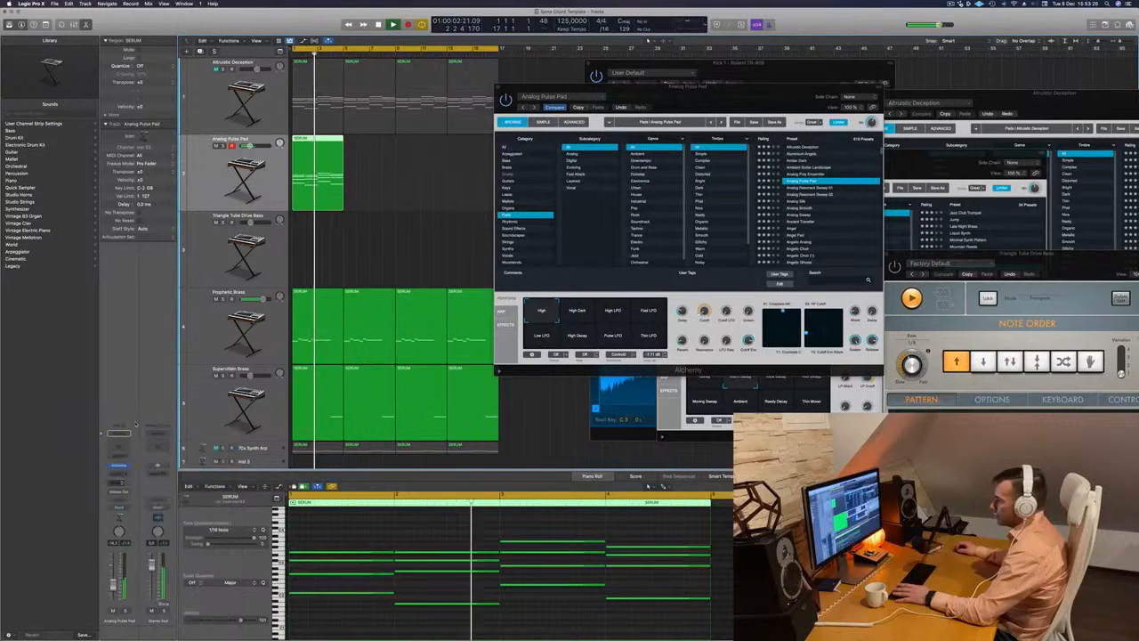
click(157, 469)
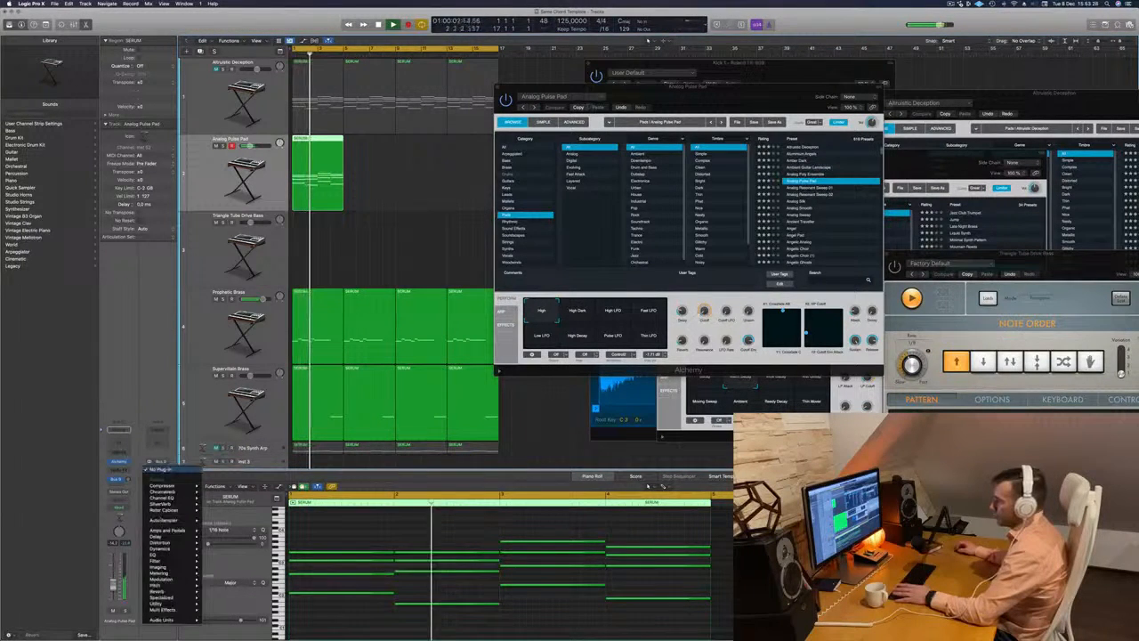
mouse_move(169, 504)
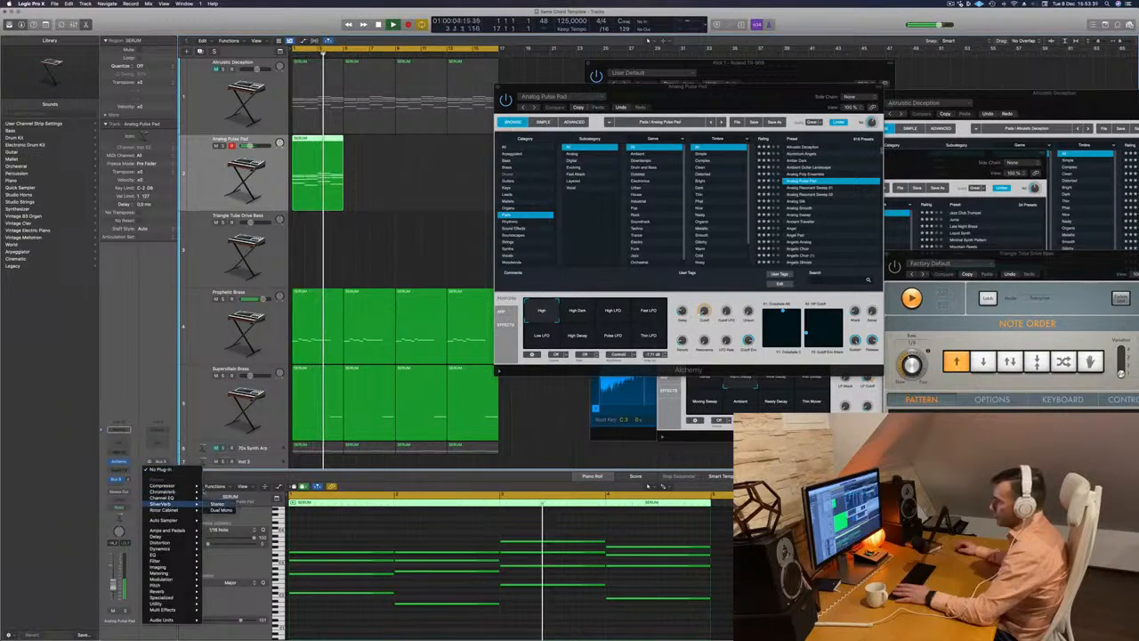
click(218, 505)
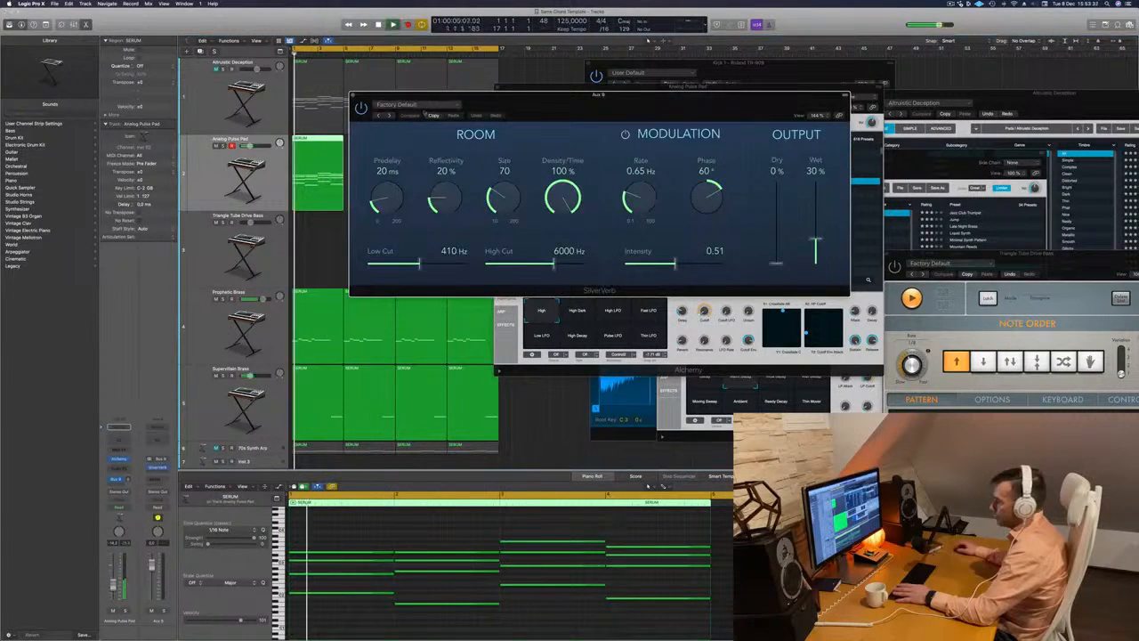
- Choose a SilverVerb preset, raise its wet output level and close the reverb window
click(427, 107)
click(427, 236)
drag(813, 190, 808, 131)
click(353, 95)
- Raise the Analog Pulse Pad track's reverb send while replaying the song from the start
key(Return)
key(Return)
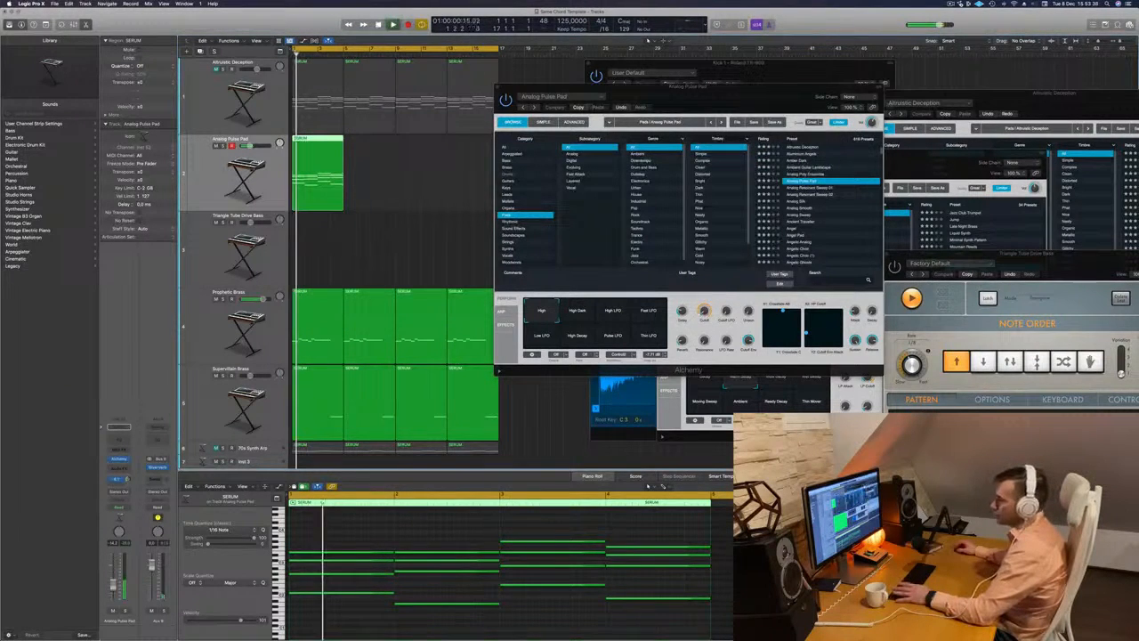
key(Return)
key(Return)
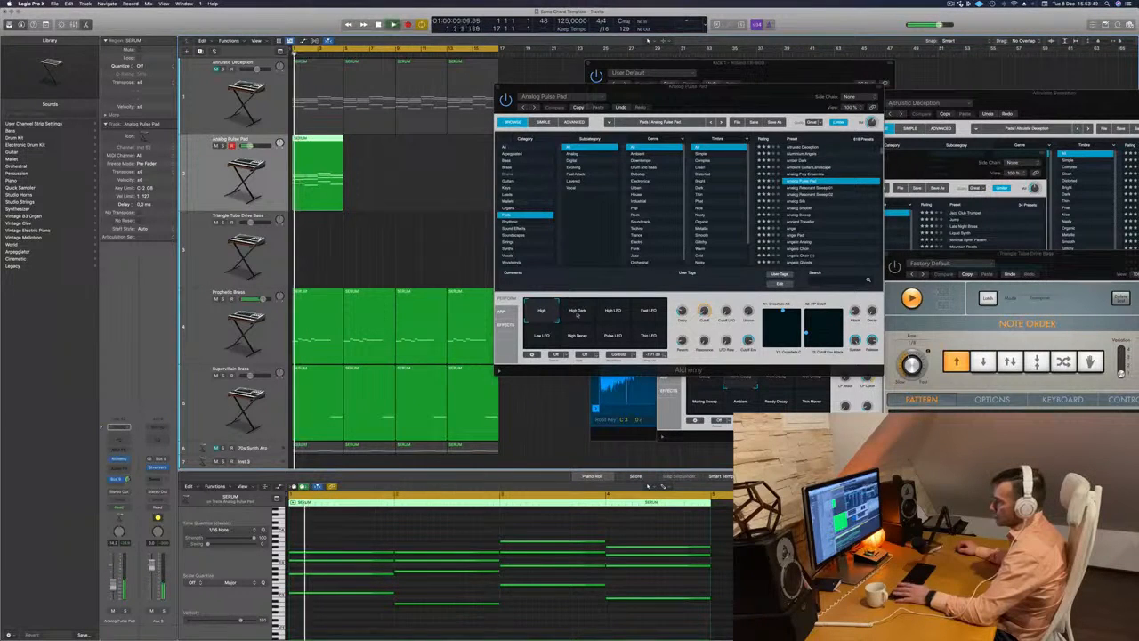
- Compare the Analog Pulse Pad variations High Dark, High LFO, Fast LFO, Low LFO and High Decay, and settle on Low LFO
click(577, 313)
key(Return)
click(613, 313)
click(647, 313)
key(Return)
click(542, 336)
key(Return)
click(578, 337)
click(543, 337)
key(Return)
drag(726, 101, 752, 176)
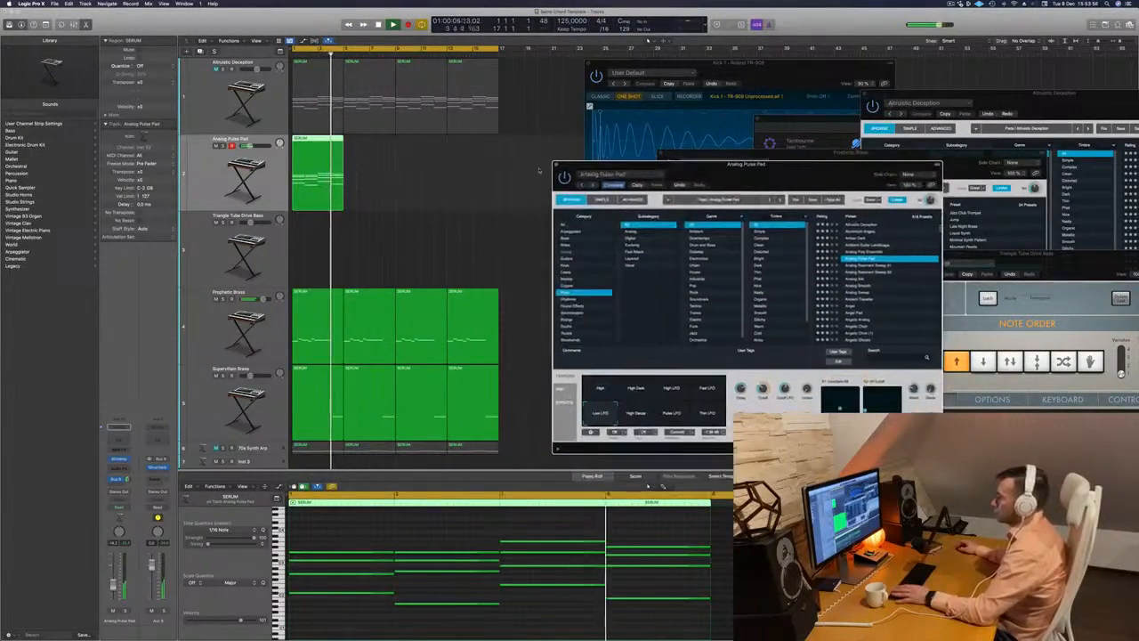
- Close the Analog Pulse Pad synth window and copy the track's four-bar region three times to fill 16 bars
drag(623, 172, 539, 178)
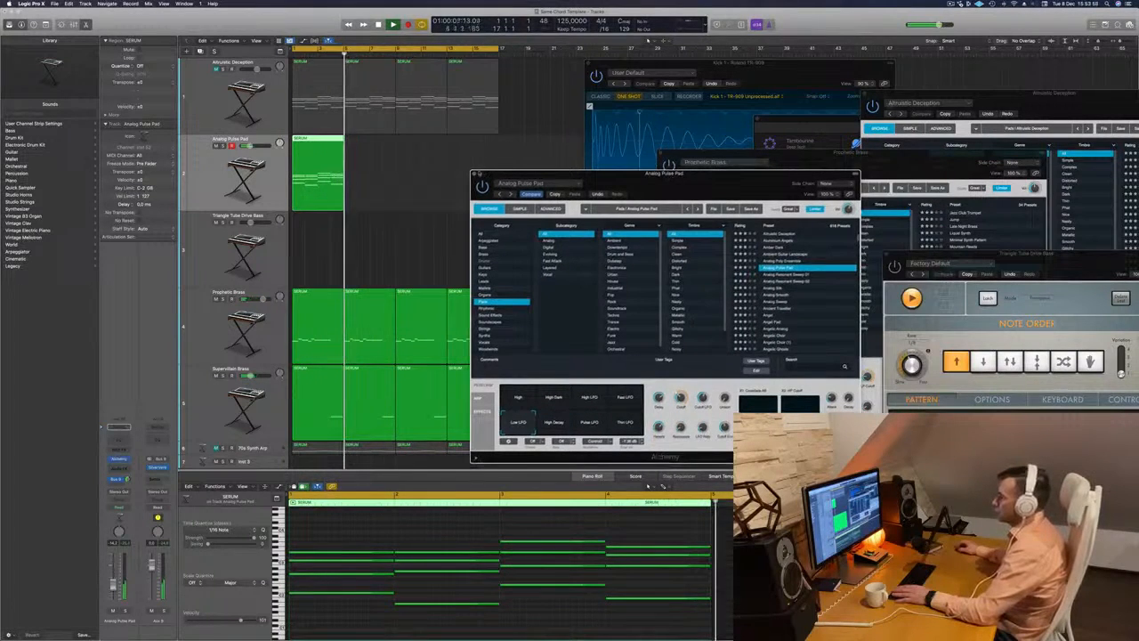
click(474, 174)
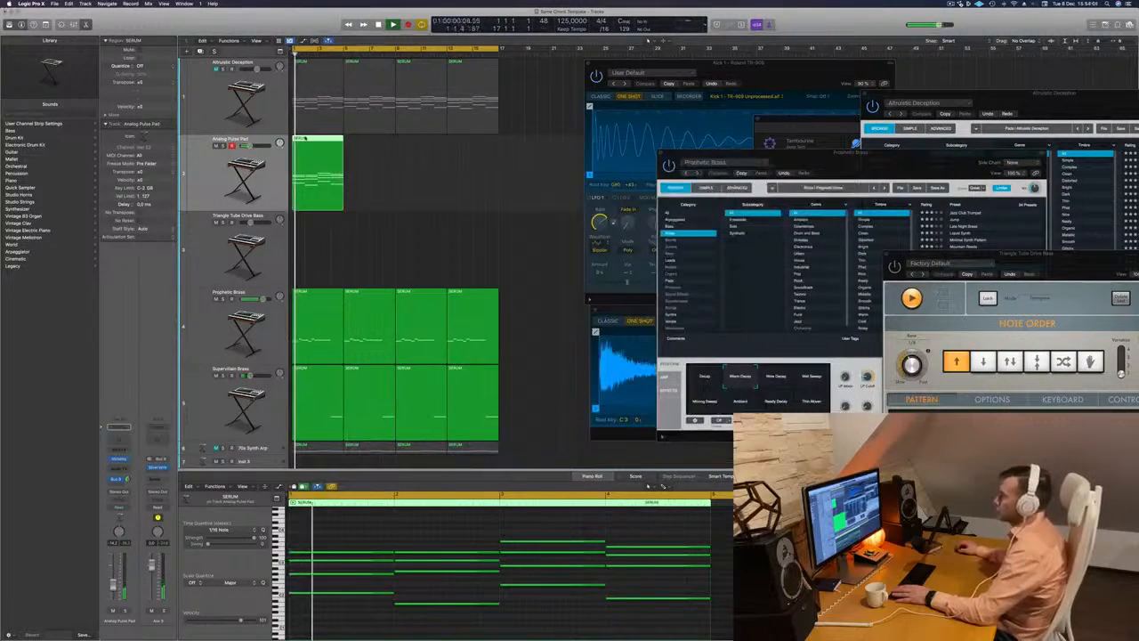
drag(309, 148, 417, 140)
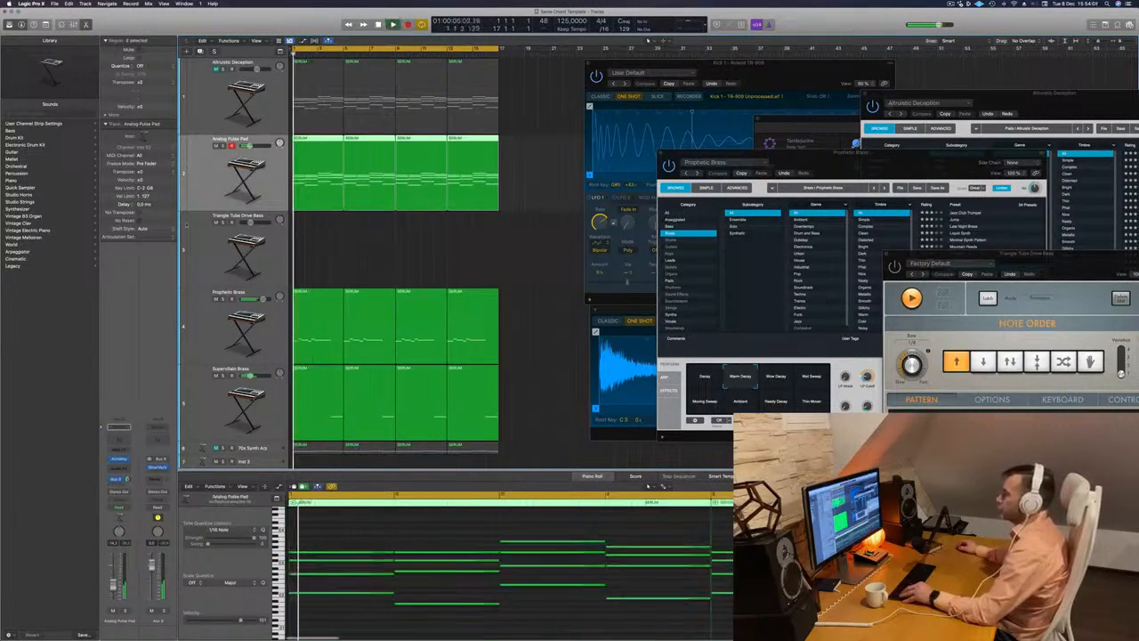
- Copy the Compressor onto the Analog Pulse Pad channel and its reverb aux, check both and close their windows
key(x)
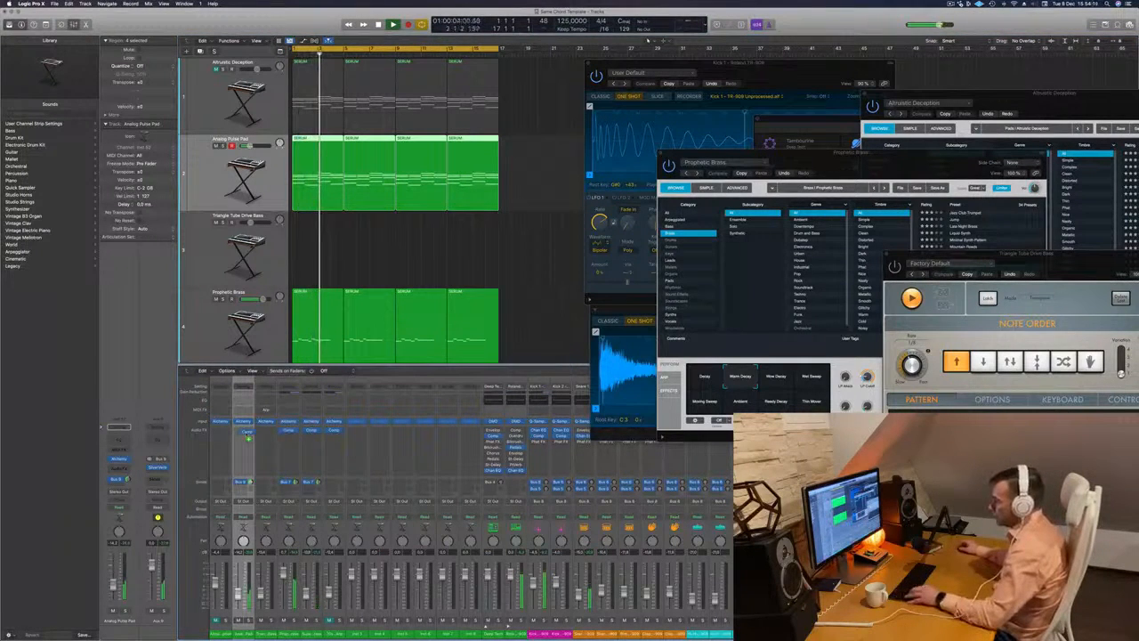
drag(245, 434, 245, 434)
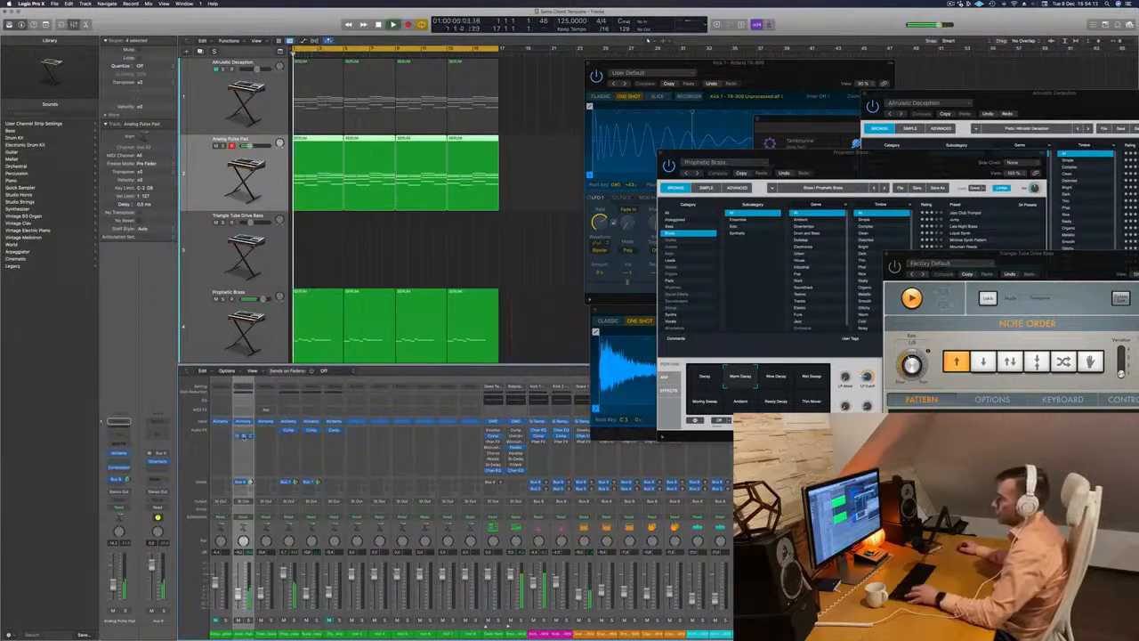
click(243, 435)
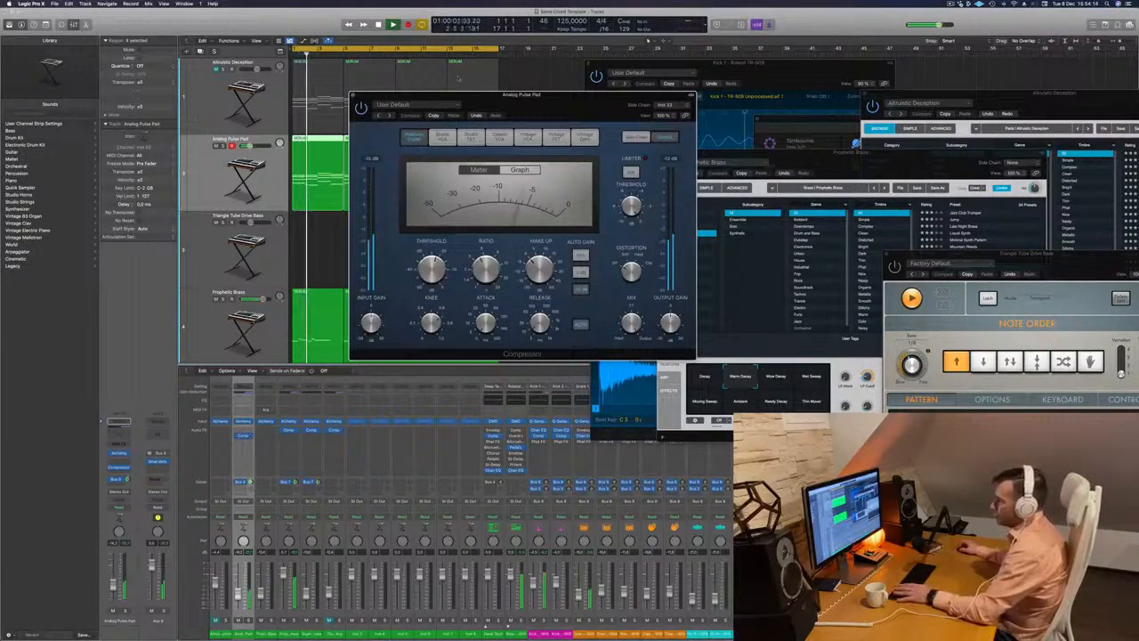
click(354, 96)
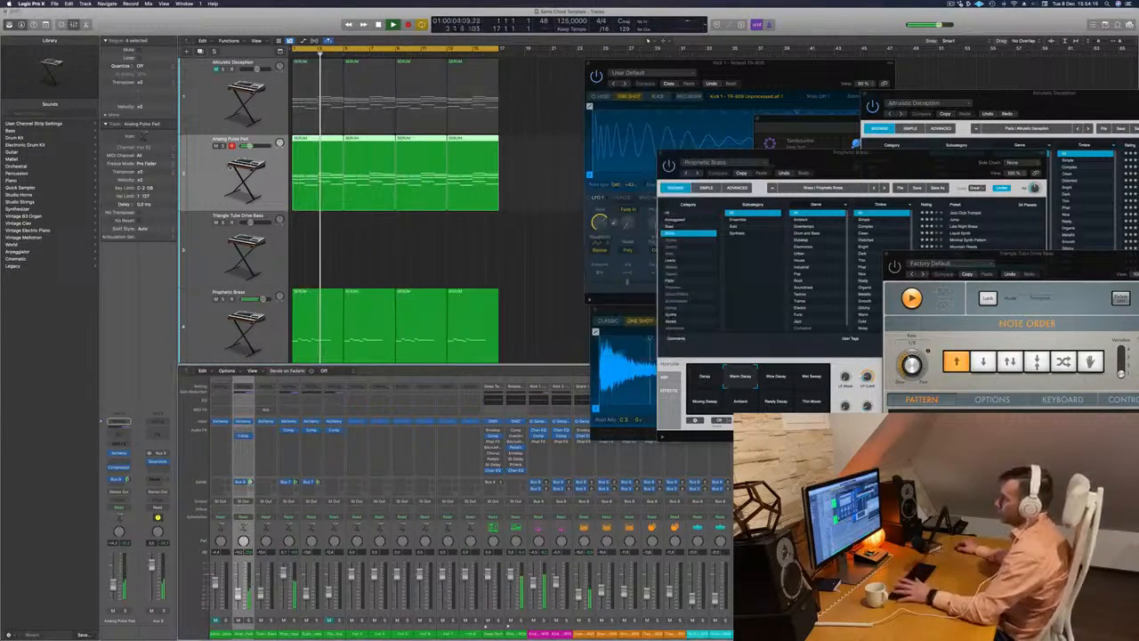
key(space)
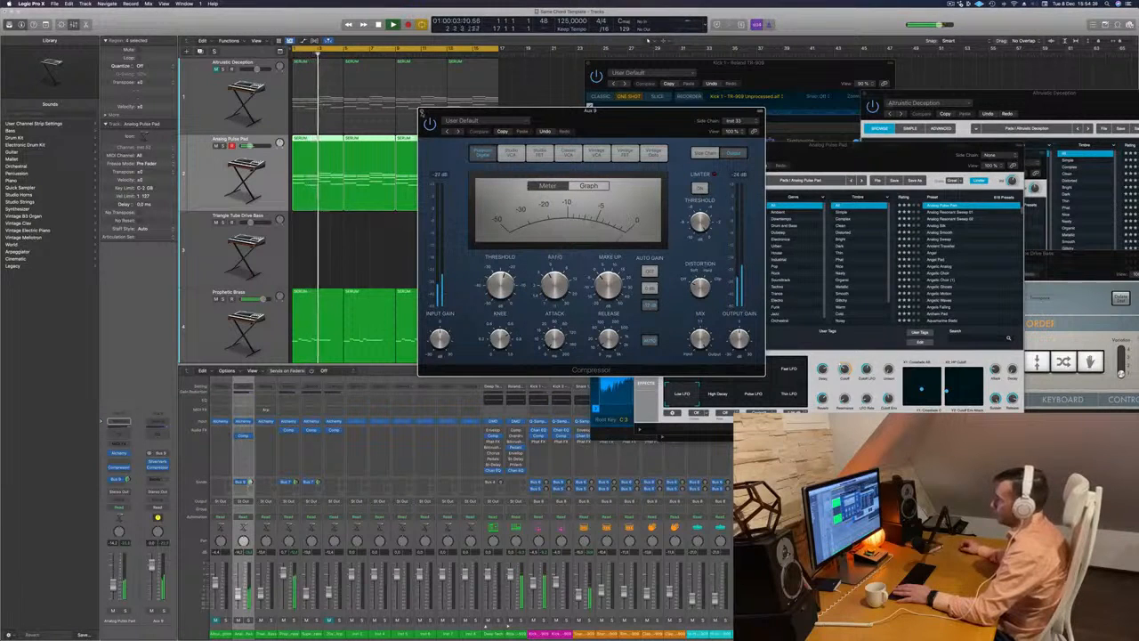
click(422, 111)
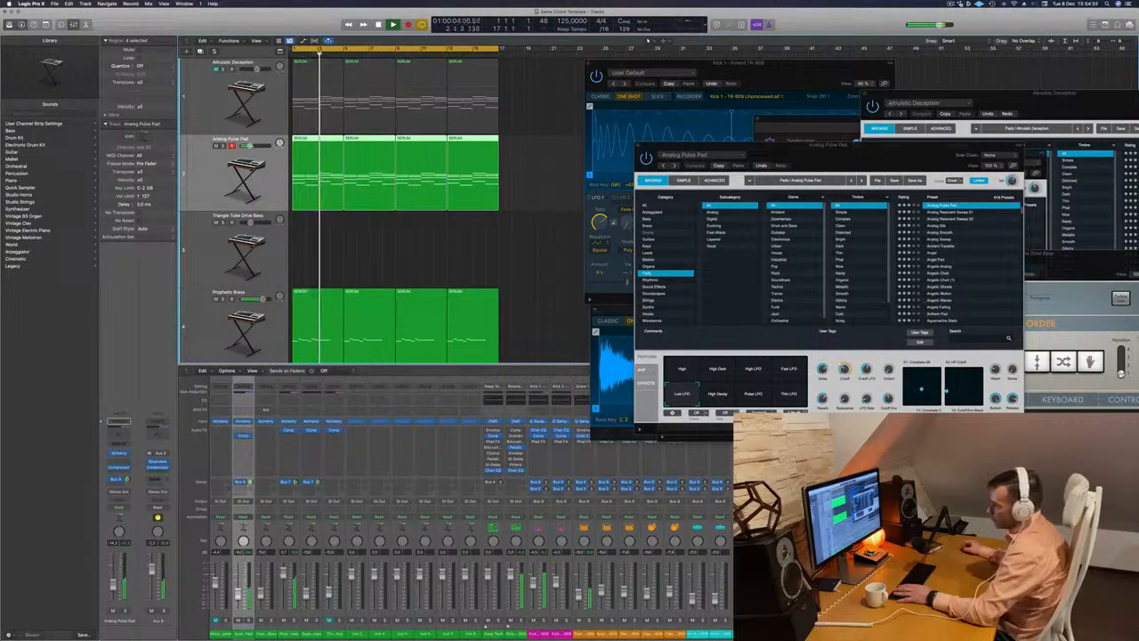
- Audition the pad variations High Decay, Pulse LFO, Thin LFO, High and High Dark while adjusting the channel's volume
drag(851, 154, 685, 149)
click(552, 392)
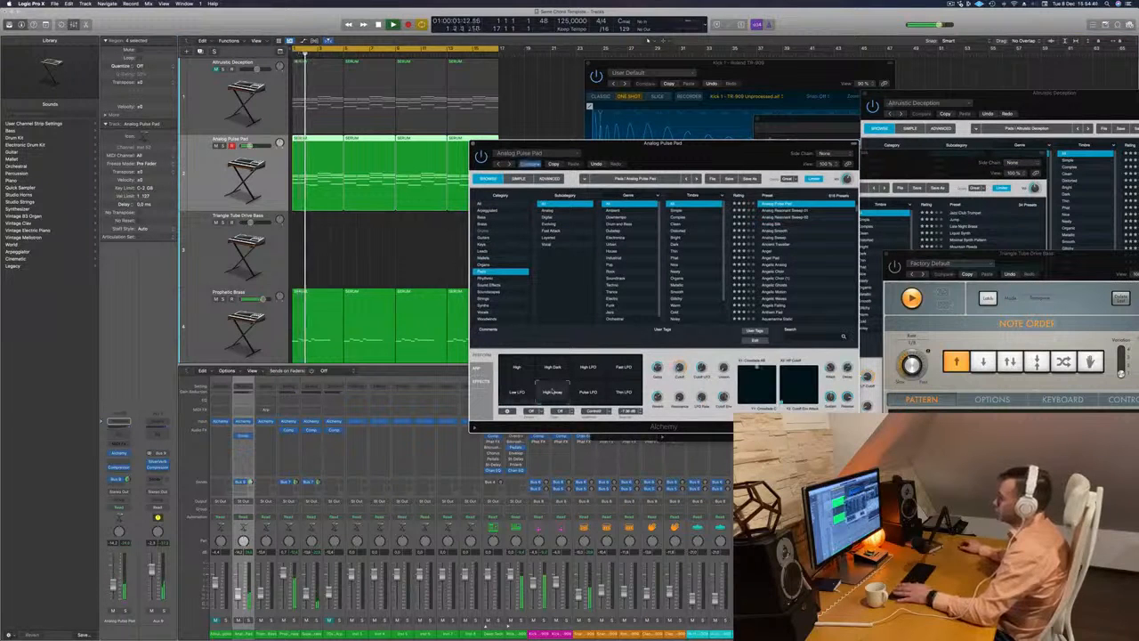
click(589, 392)
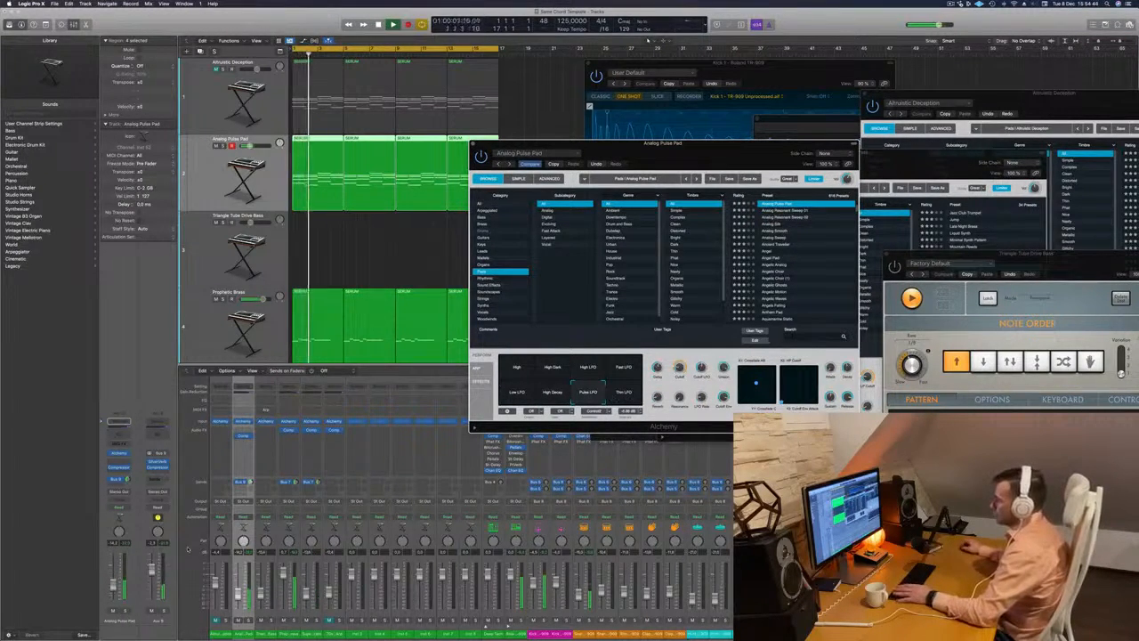
drag(238, 590, 237, 588)
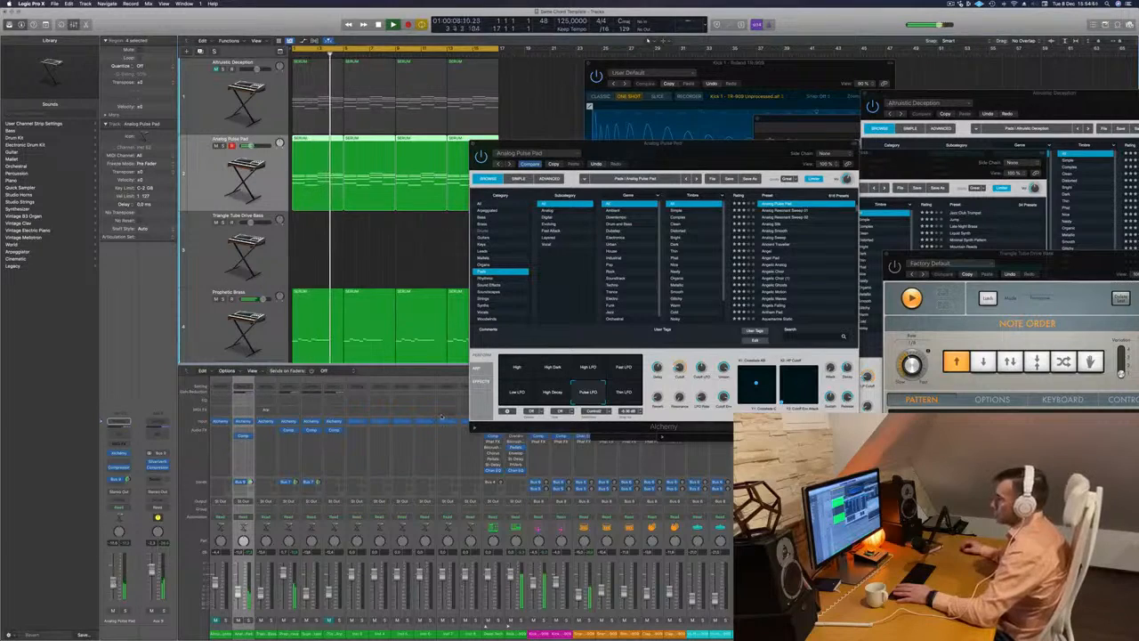
drag(677, 156, 777, 116)
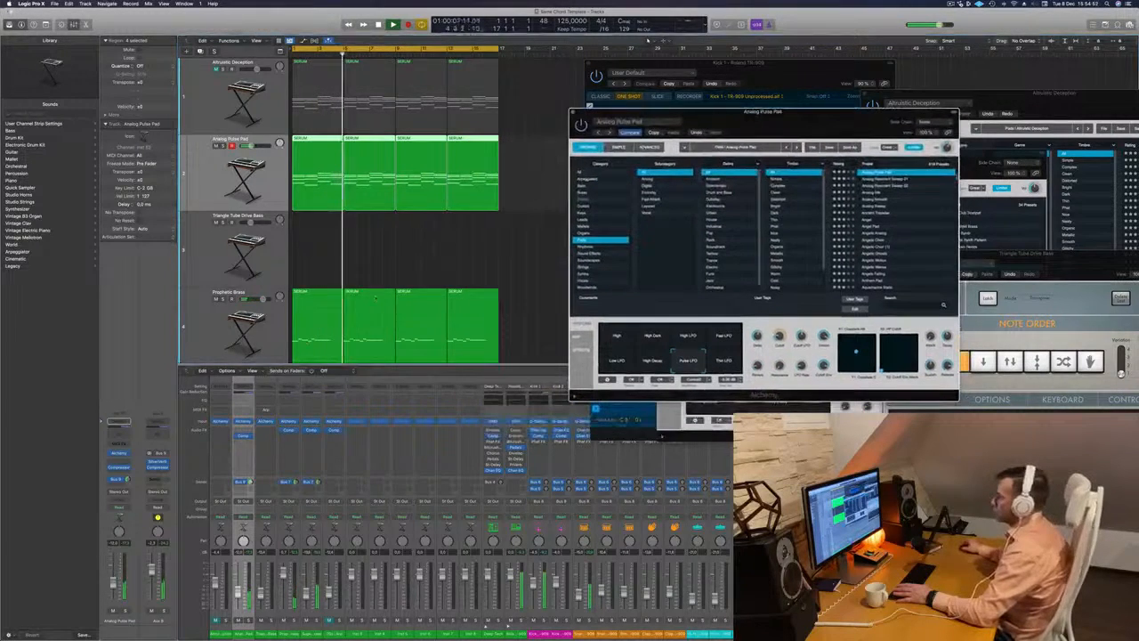
key(space)
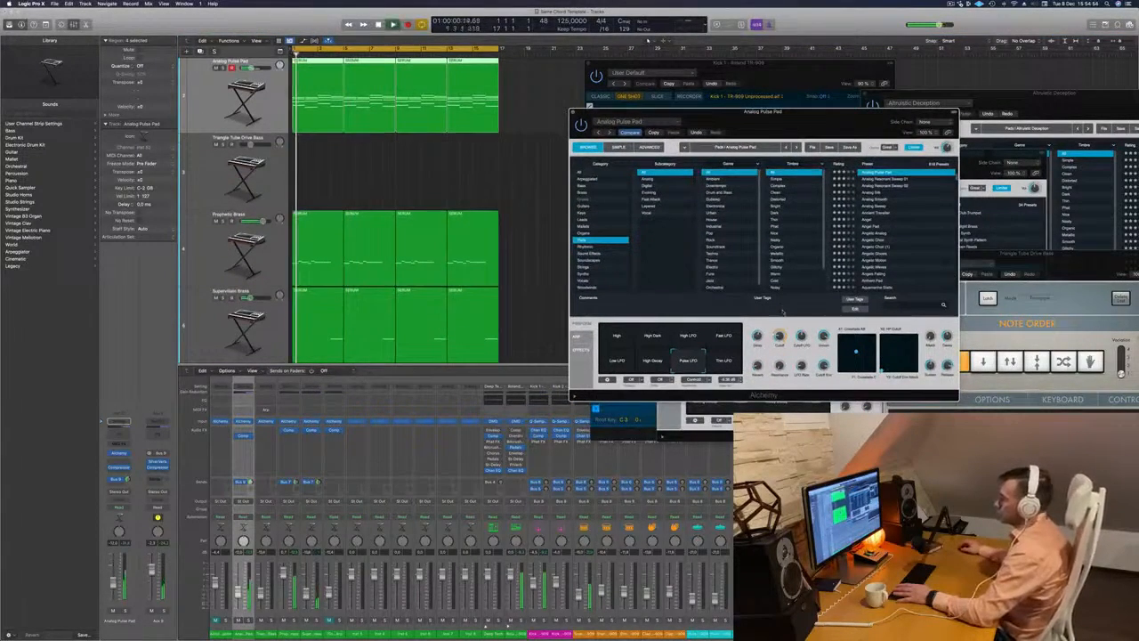
click(724, 362)
click(617, 336)
click(652, 336)
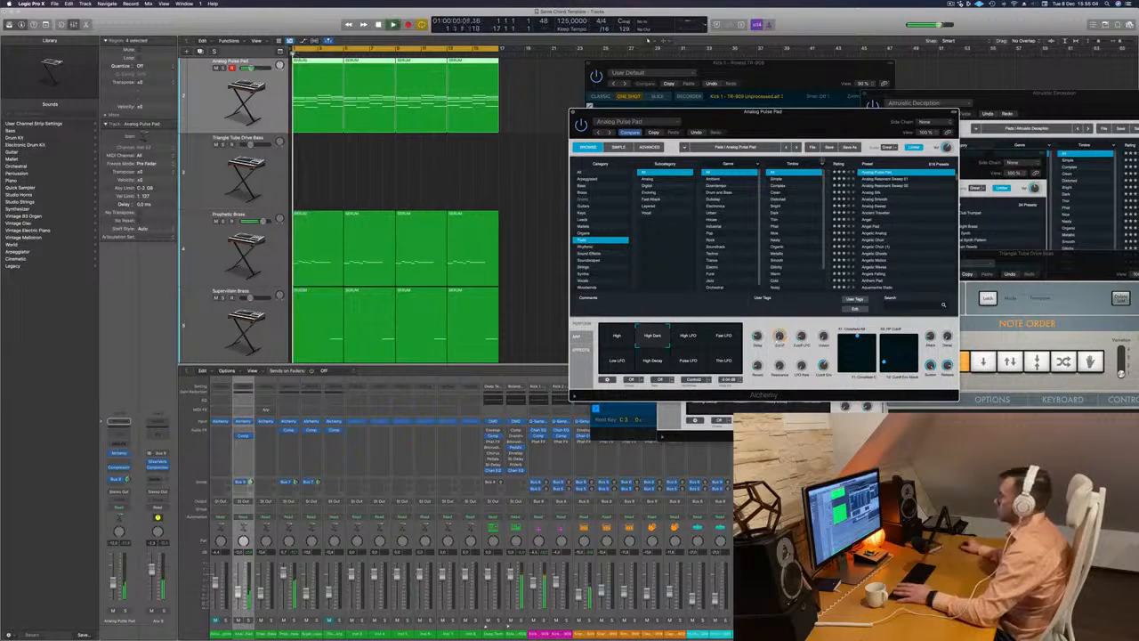
drag(738, 112, 716, 108)
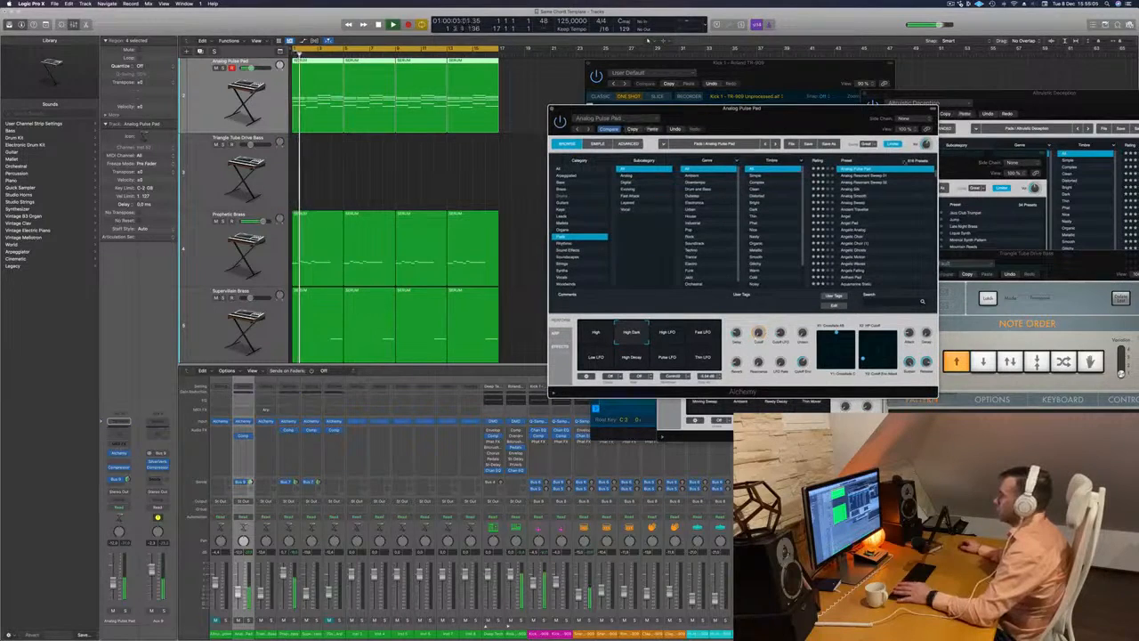
- Load the Analog Resonant Sweep 01 preset on the pad track and slightly lower the channel's volume during playback
click(851, 177)
key(space)
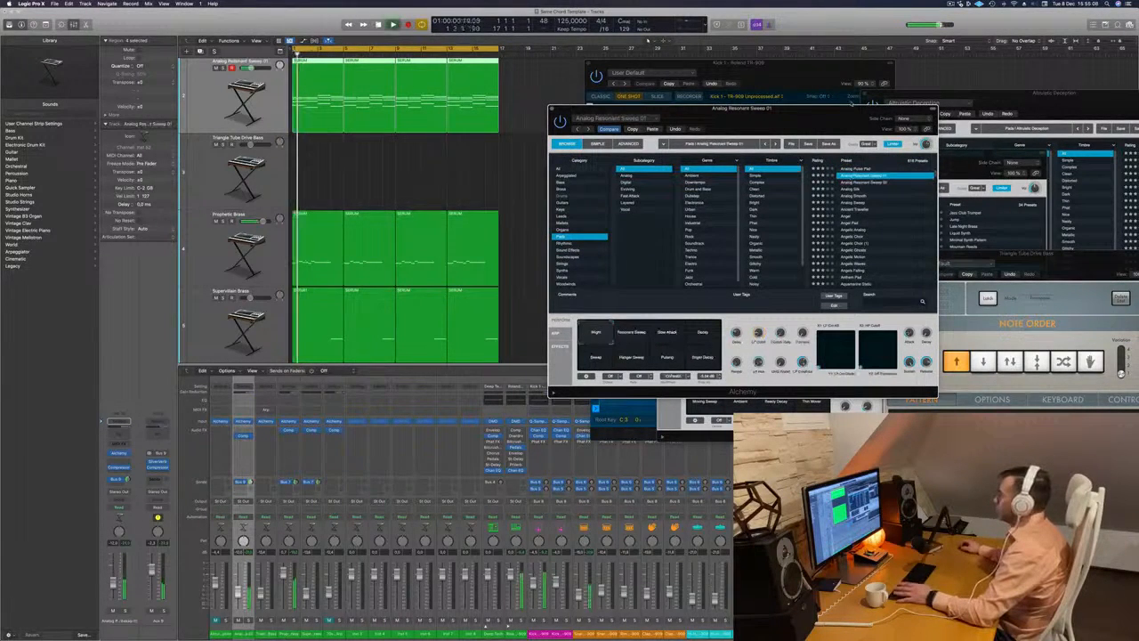
drag(841, 108, 883, 98)
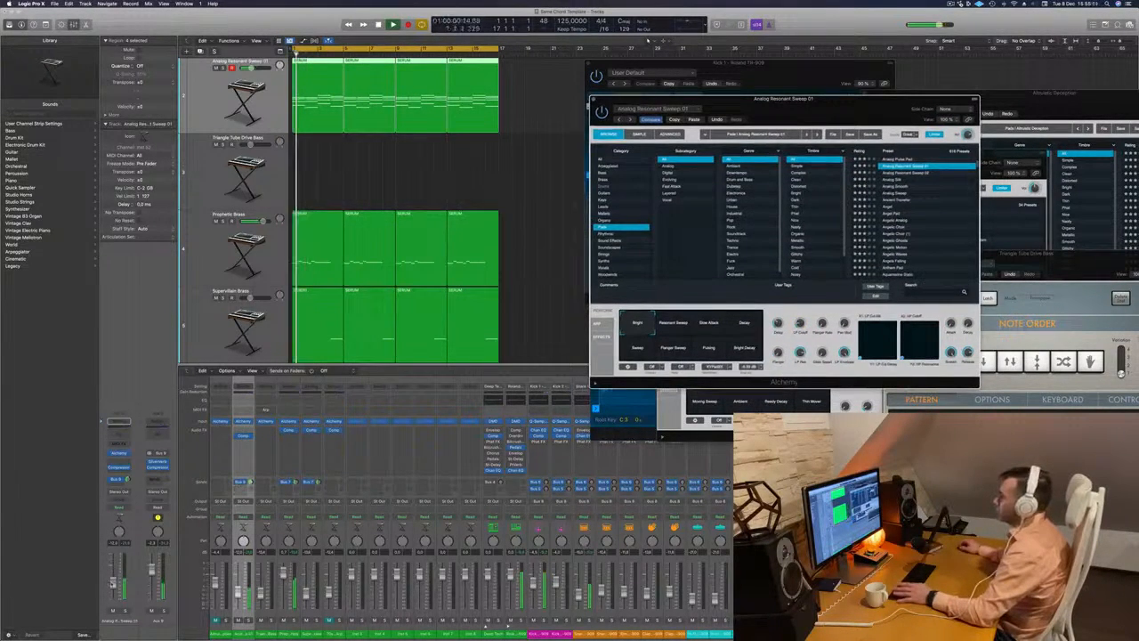
drag(238, 591, 238, 594)
drag(834, 111, 727, 179)
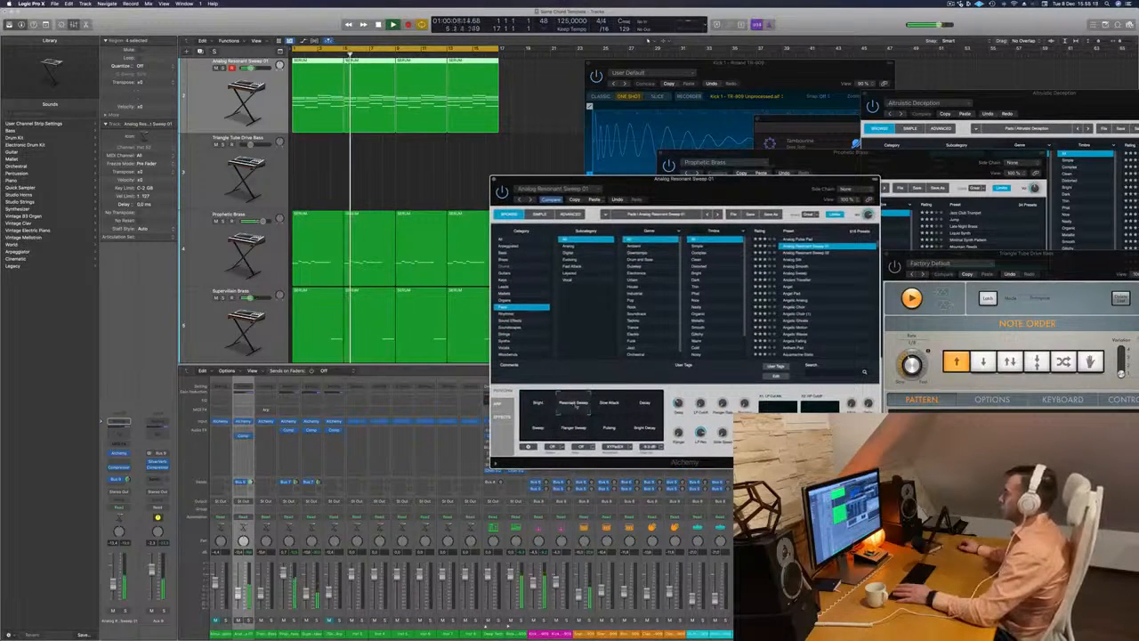
- Compare the variations Slow Attack, Decay, Sweep, Flanger Sweep and Pulsing, settle on Pulsing and close the synth window
click(610, 405)
key(space)
key(space)
click(645, 405)
click(537, 429)
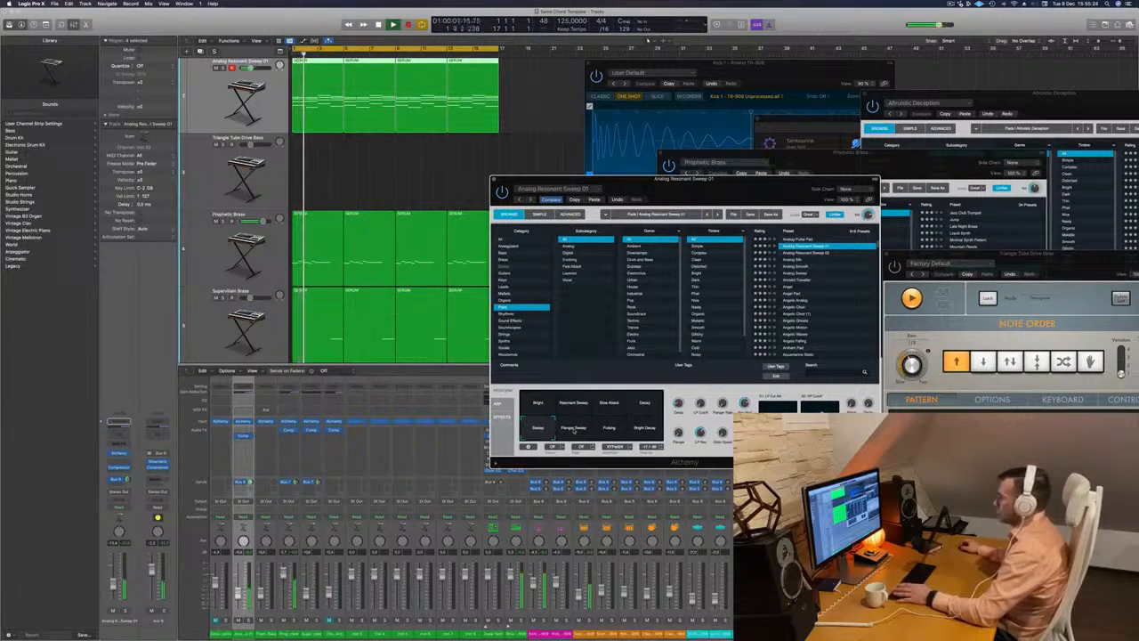
click(574, 429)
click(609, 429)
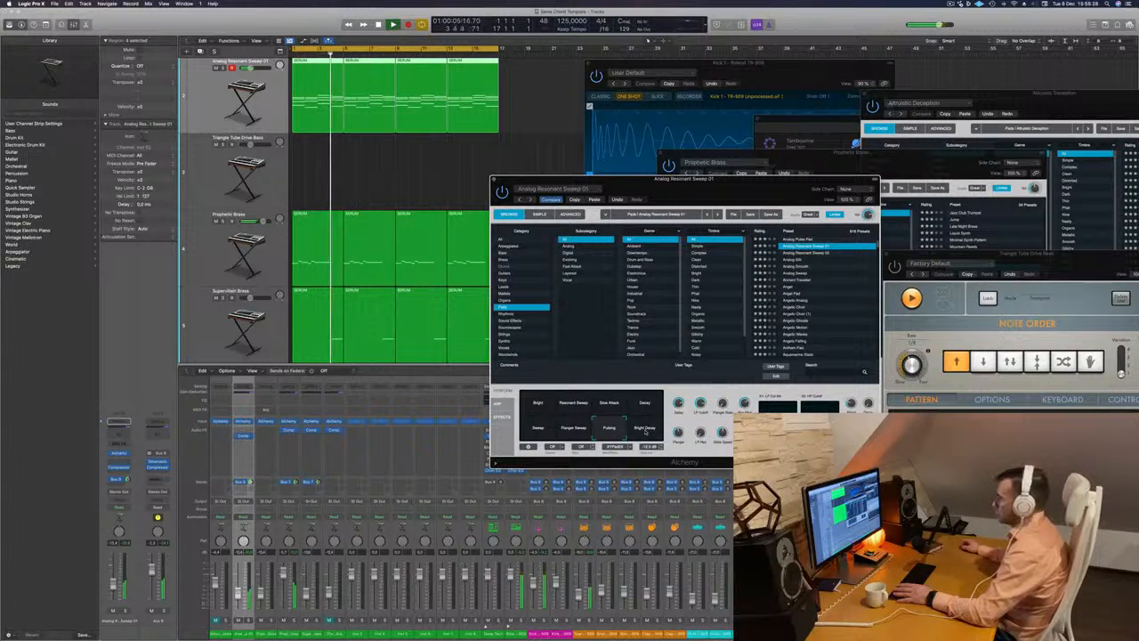
drag(740, 190, 629, 188)
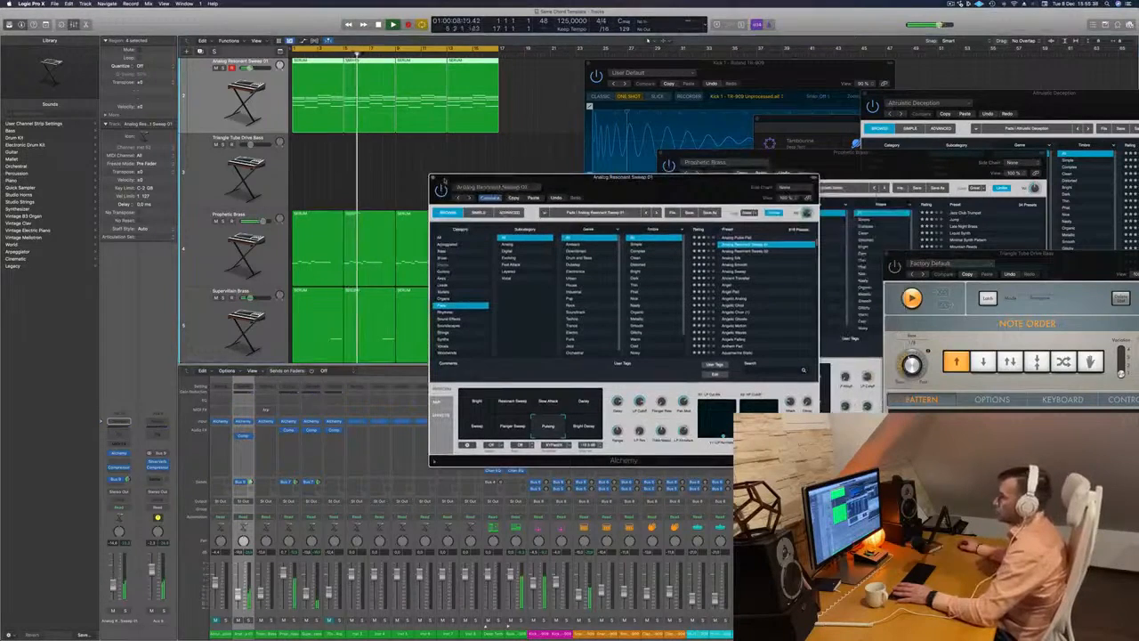
click(430, 178)
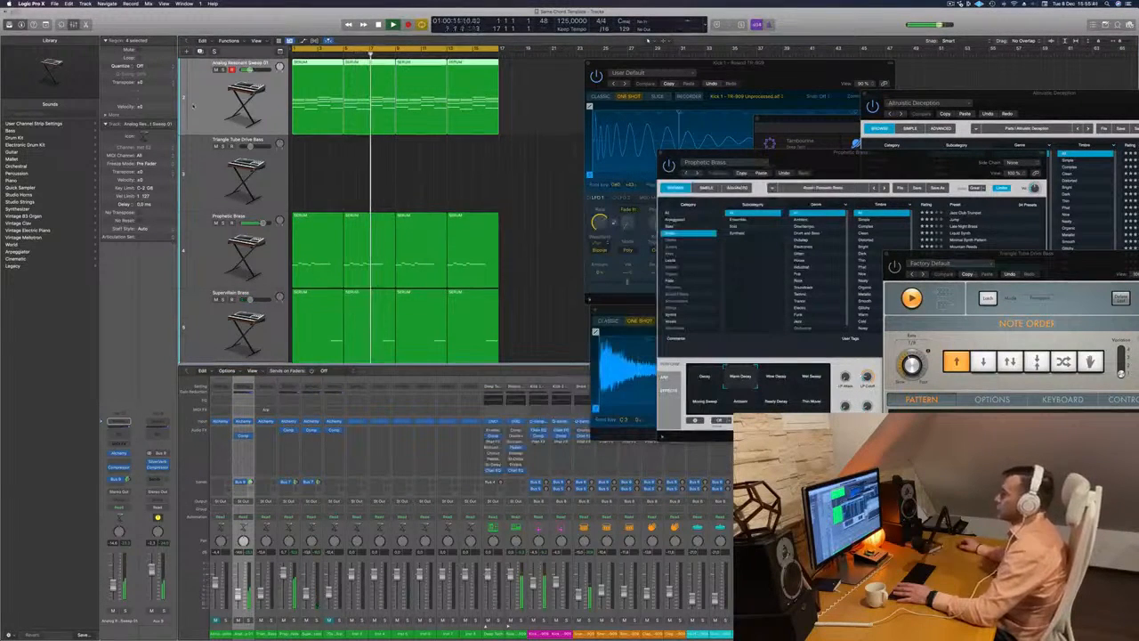
- Reopen the pad track's Alchemy window and replay the song from the start to check the Pulsing sound
click(119, 454)
key(space)
key(space)
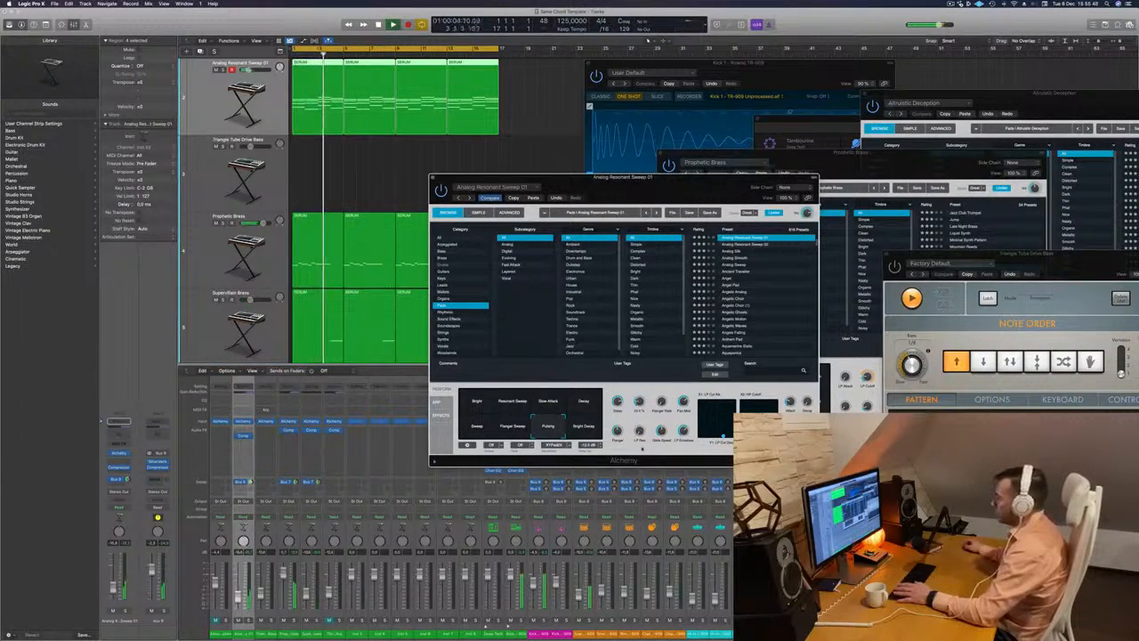
drag(657, 183, 699, 96)
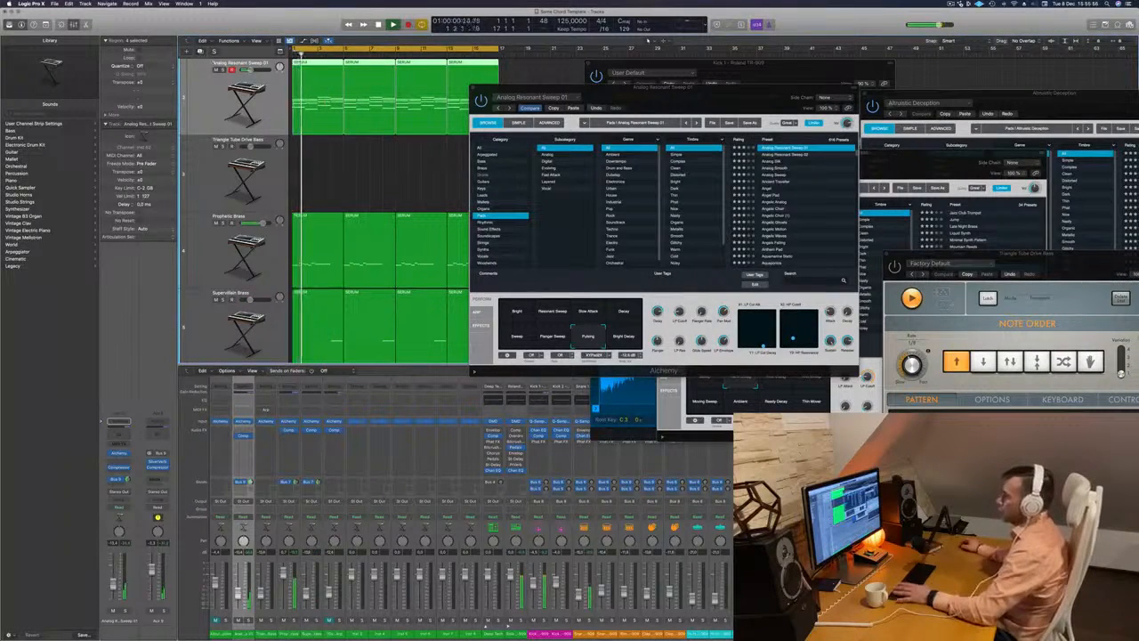
- Duplicate the Analog Resonant Sweep 01 track with its settings and copy the first four-bar chord region onto it
key(super+d)
drag(697, 89, 927, 89)
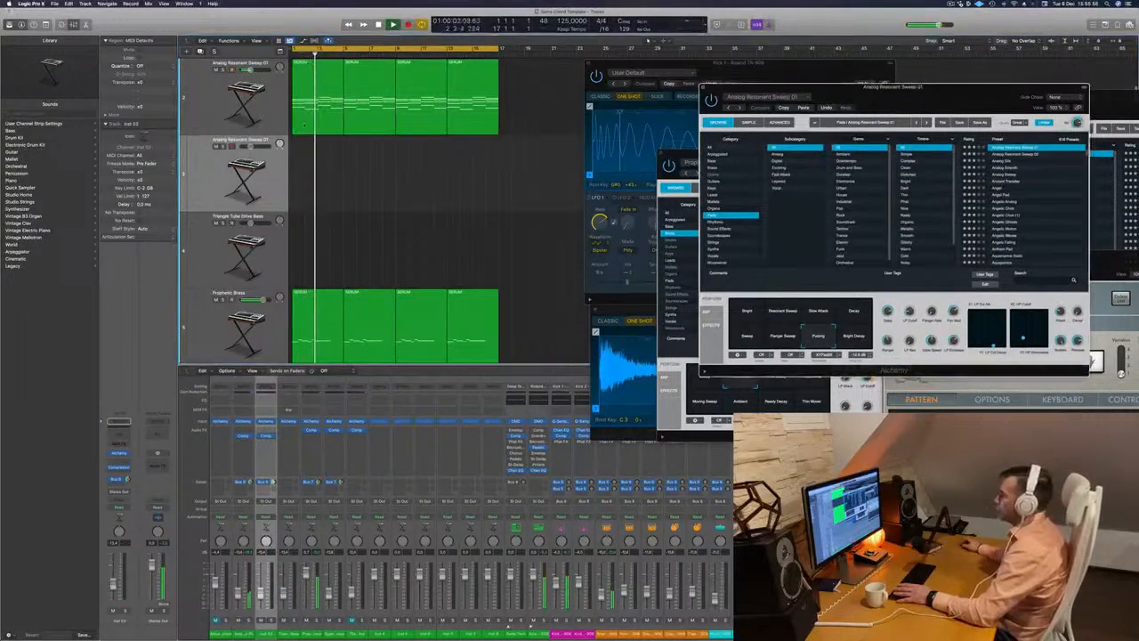
drag(307, 116, 308, 166)
drag(300, 269, 339, 212)
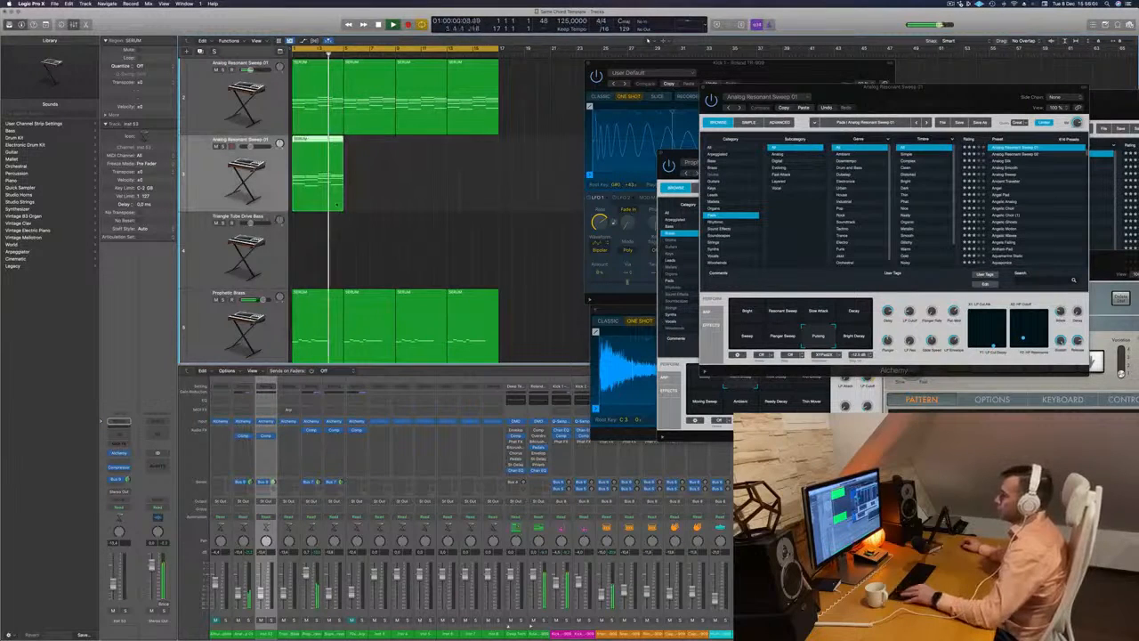
scroll(383, 169, down, 3)
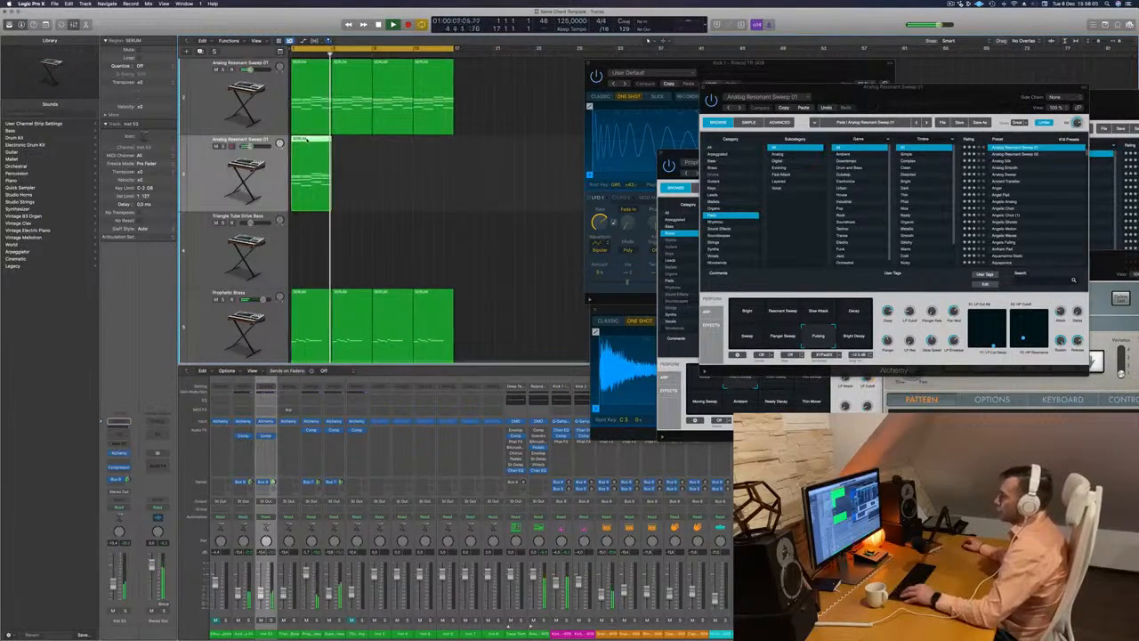
- Delete the lower chord notes in the copied region, keeping only the top note of each chord, and replay it
double_click(307, 140)
key(space)
key(Return)
scroll(372, 578, down, 3)
drag(371, 629, 668, 547)
key(Delete)
drag(577, 554, 620, 538)
key(Delete)
key(space)
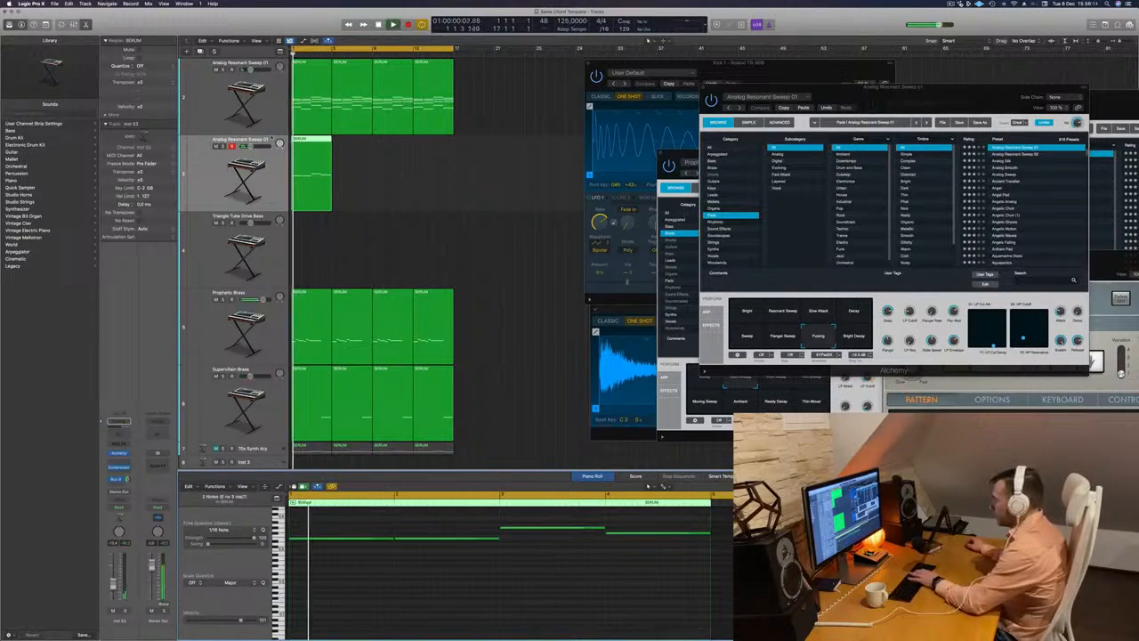
- Repeat the top-note region on the duplicate track until it fills 16 bars, and replay the song
key(super+r)
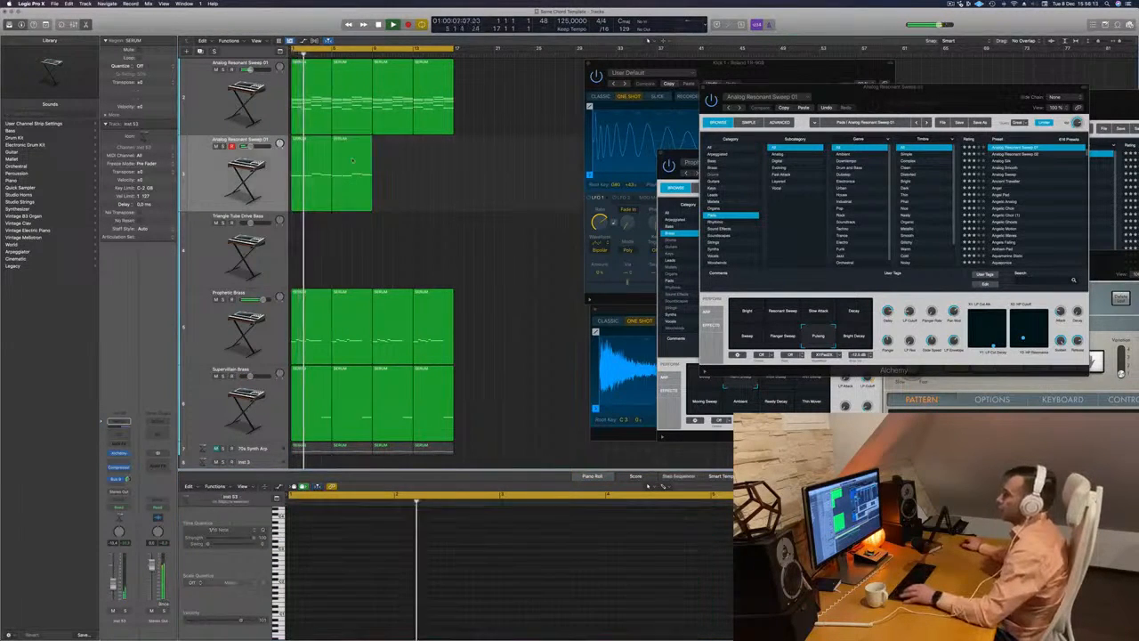
drag(322, 140, 401, 153)
key(space)
key(space)
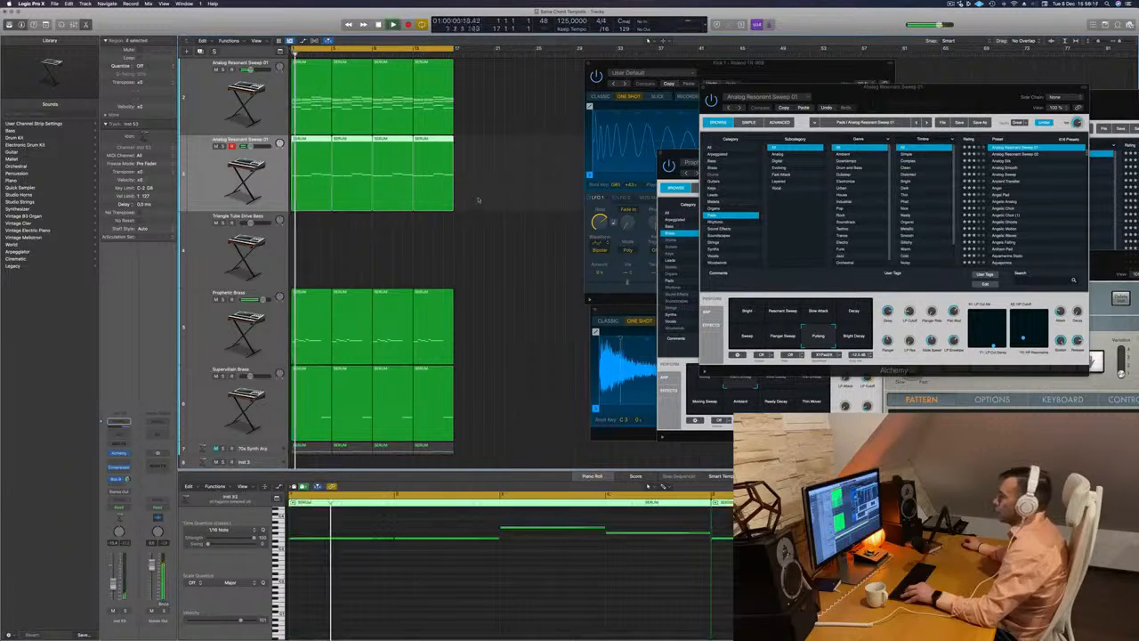
- Select all notes of the duplicate track's four regions and transpose them up an octave
click(514, 167)
click(319, 184)
key(super+a)
key(alt+shift+Up)
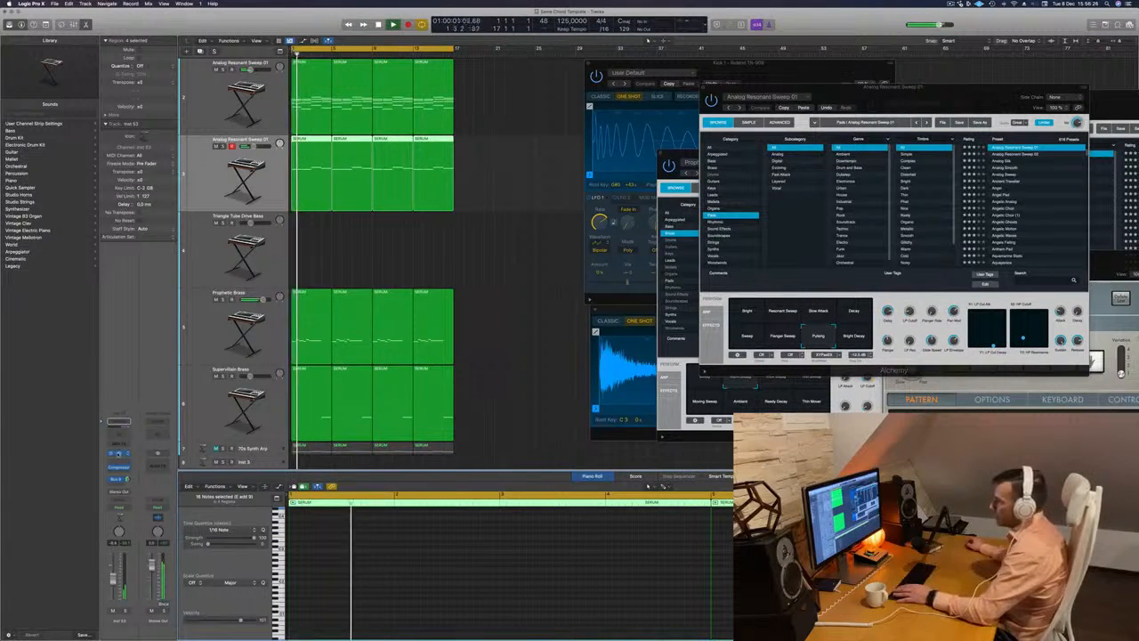
- Load the Analog Silk preset in the duplicate track's Alchemy, lower the track's volume and replay from the start
click(118, 453)
drag(626, 96, 655, 112)
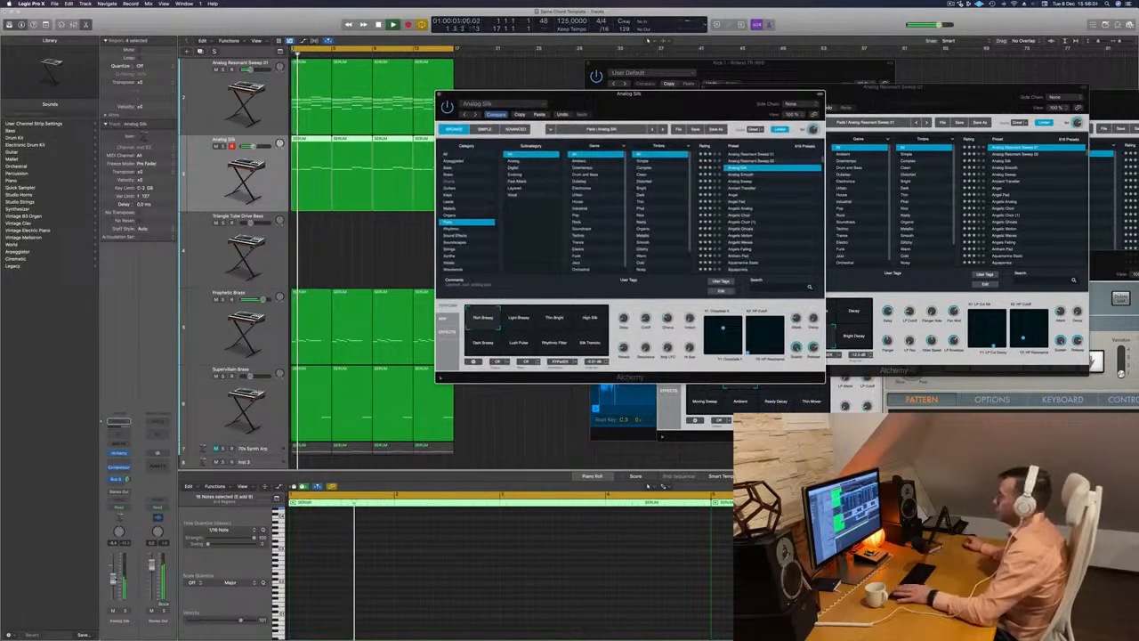
drag(113, 580, 113, 590)
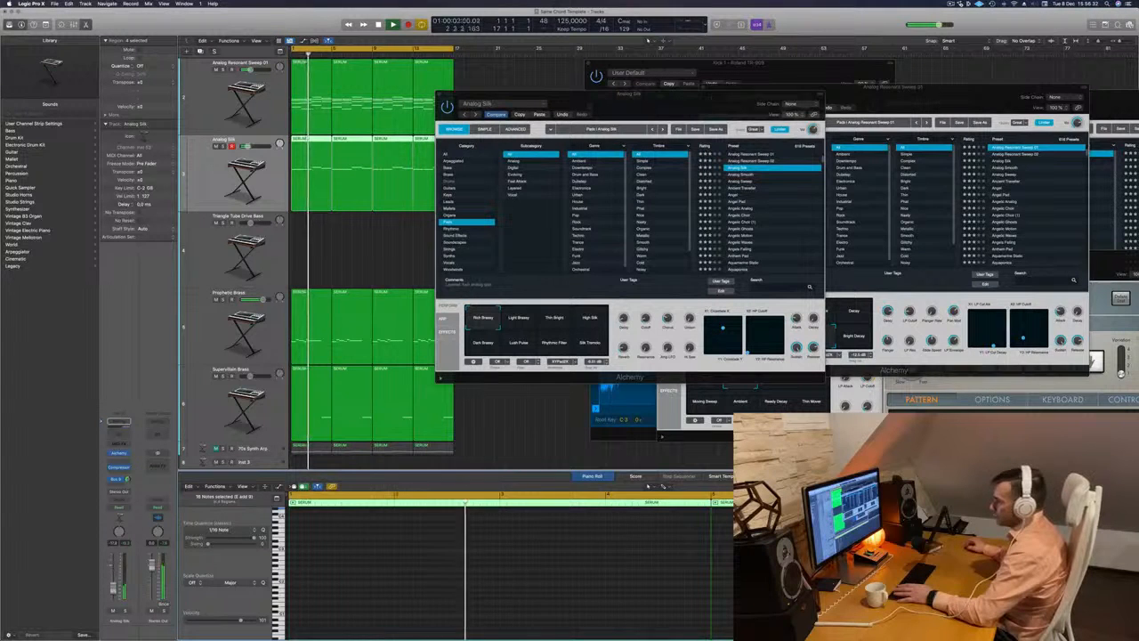
key(Return)
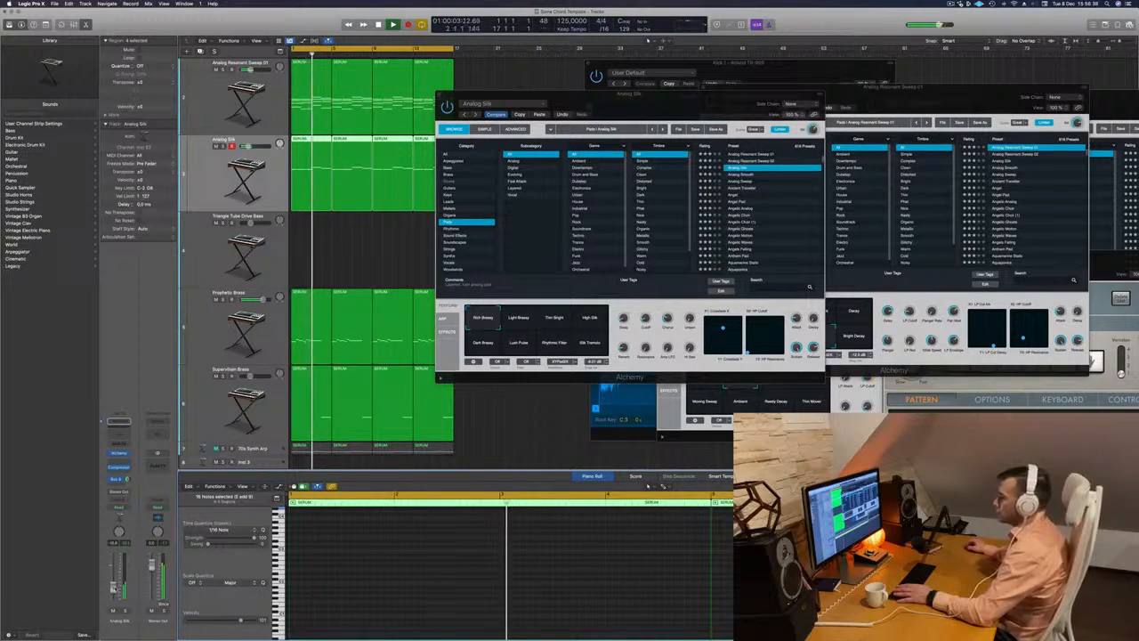
- Switch the Analog Silk Alchemy to the Thin Bright variation, adjust the track's Bus 8 send and close the plug-in window
drag(451, 303, 413, 306)
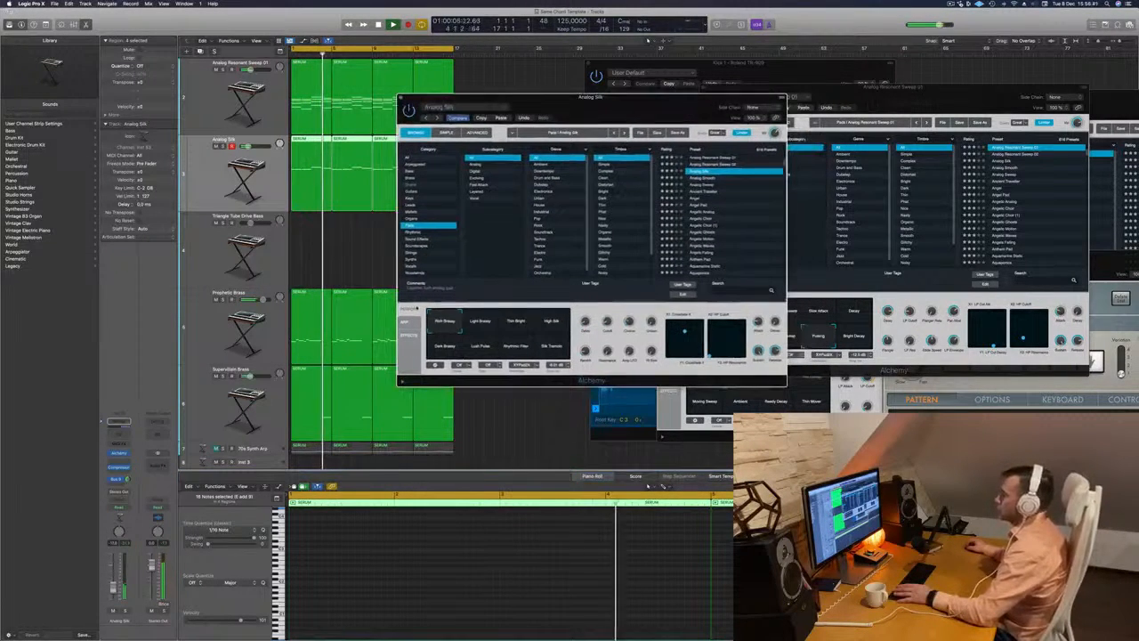
click(478, 322)
click(516, 321)
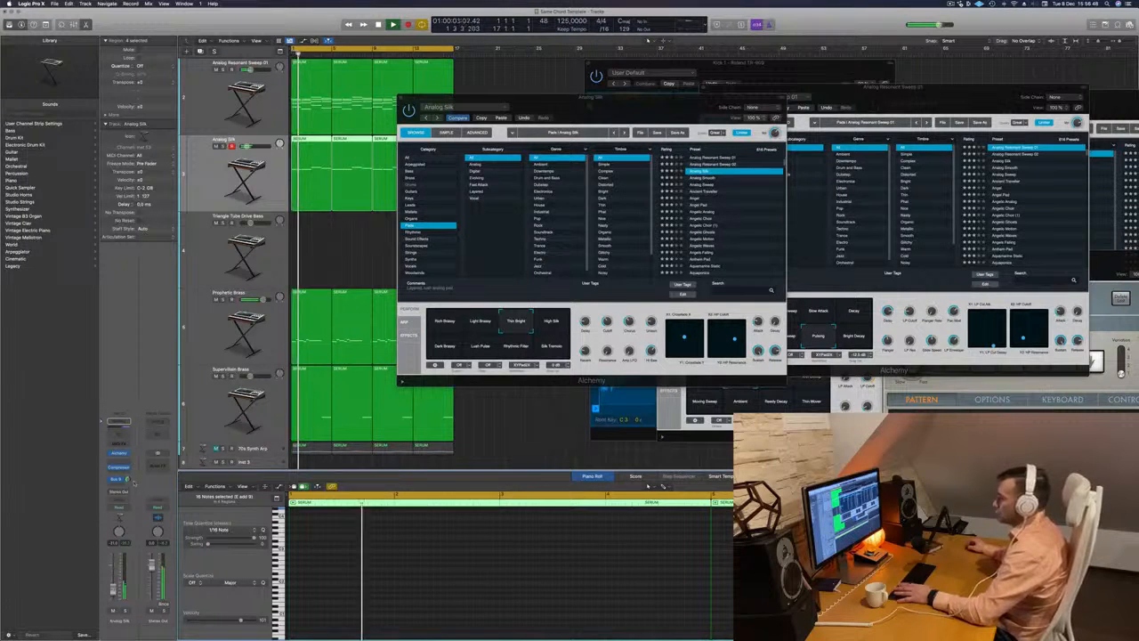
drag(128, 479, 130, 481)
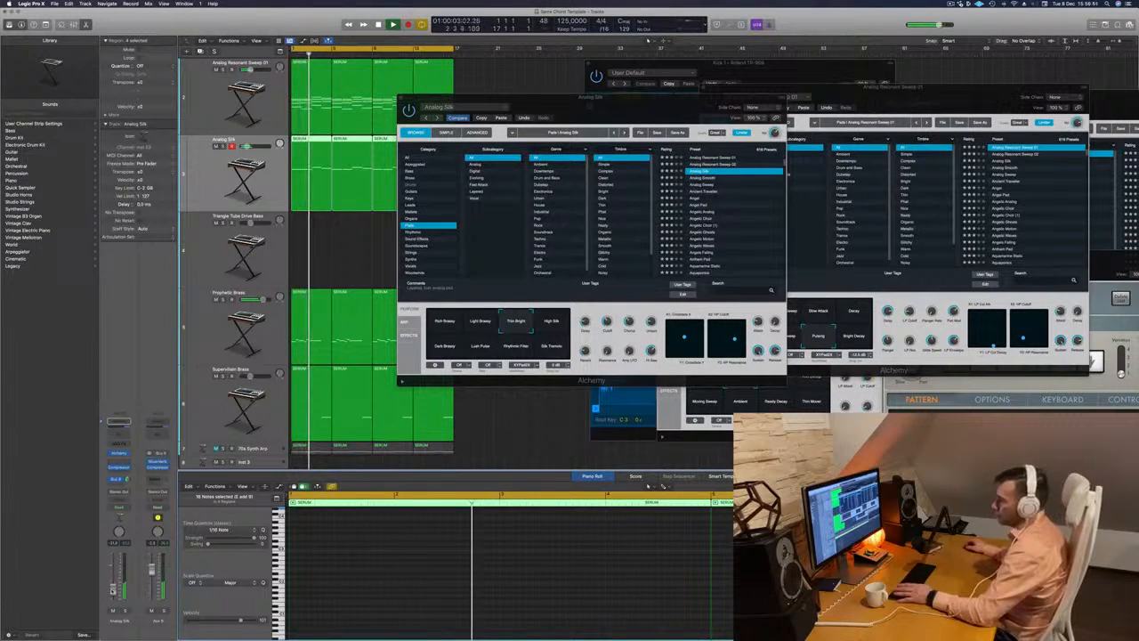
drag(575, 110, 523, 146)
click(348, 132)
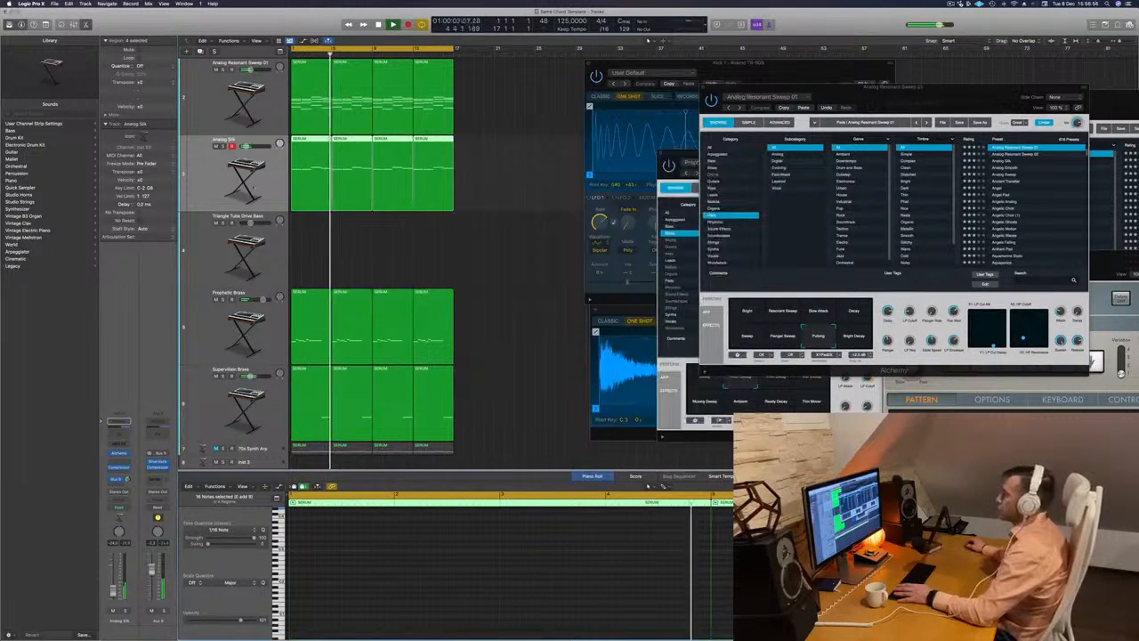
click(367, 235)
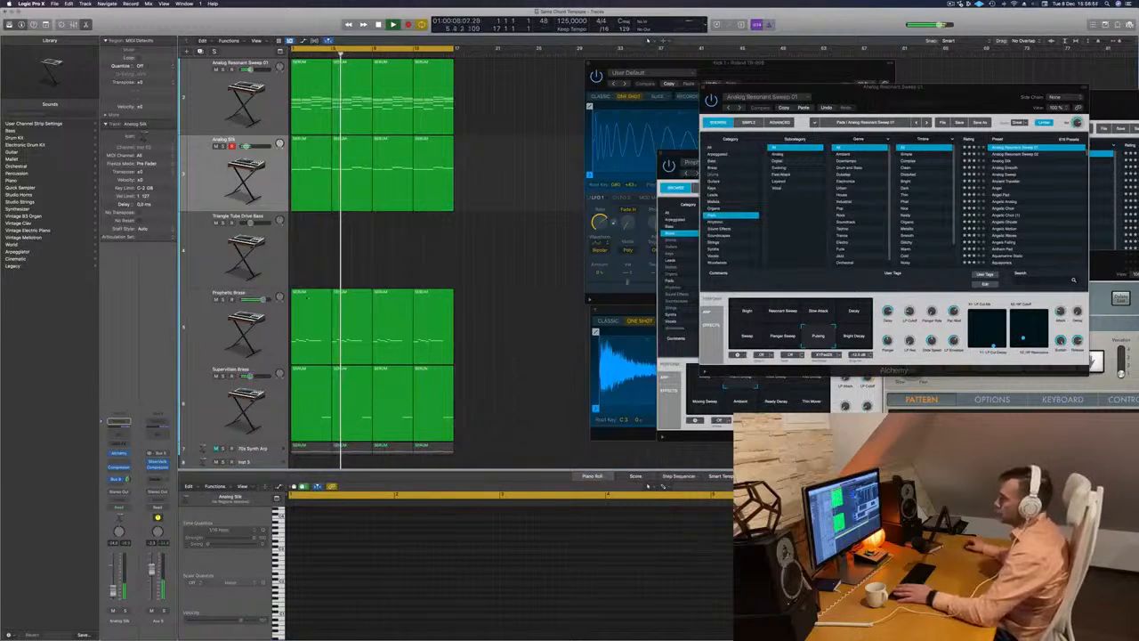
- Duplicate the Prophetic Brass track and copy its four regions onto the new track
click(206, 309)
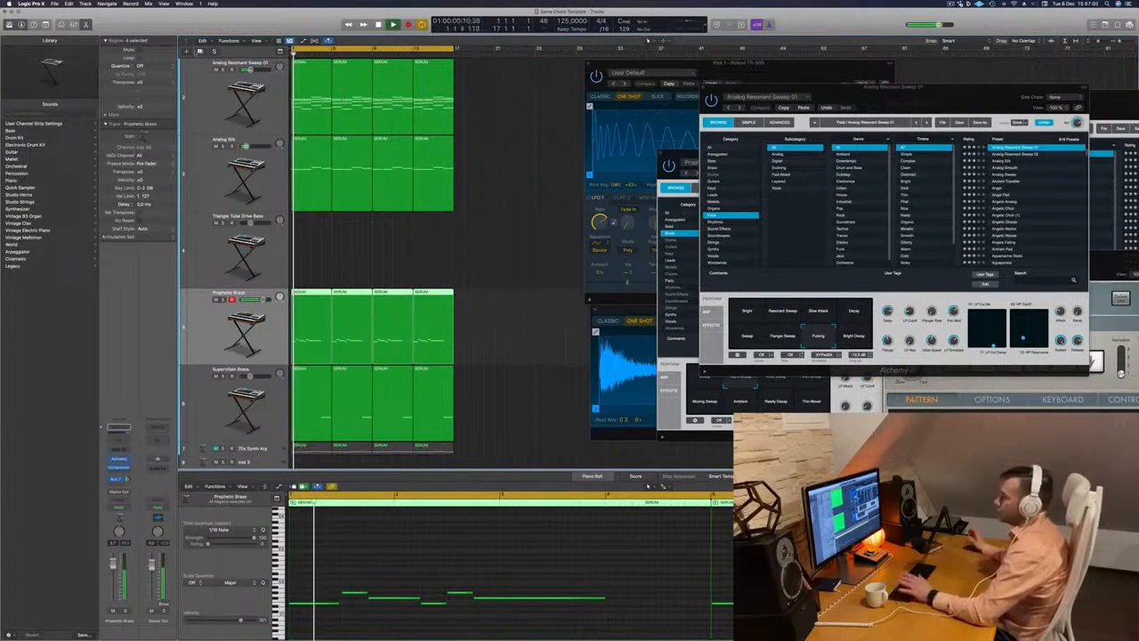
click(200, 50)
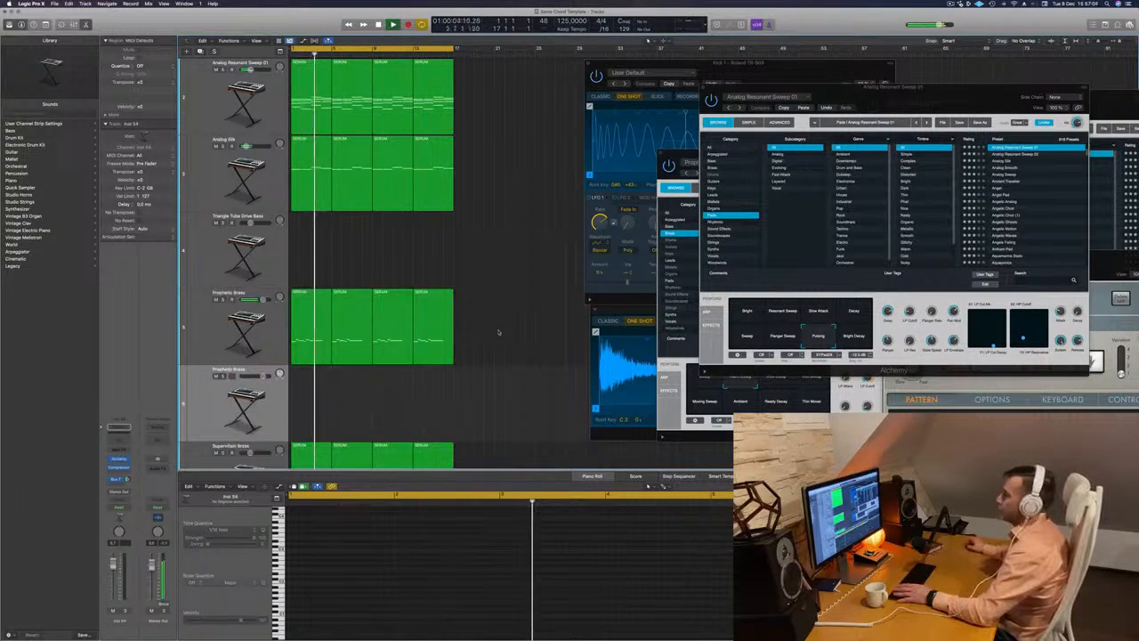
click(315, 319)
drag(315, 319, 308, 388)
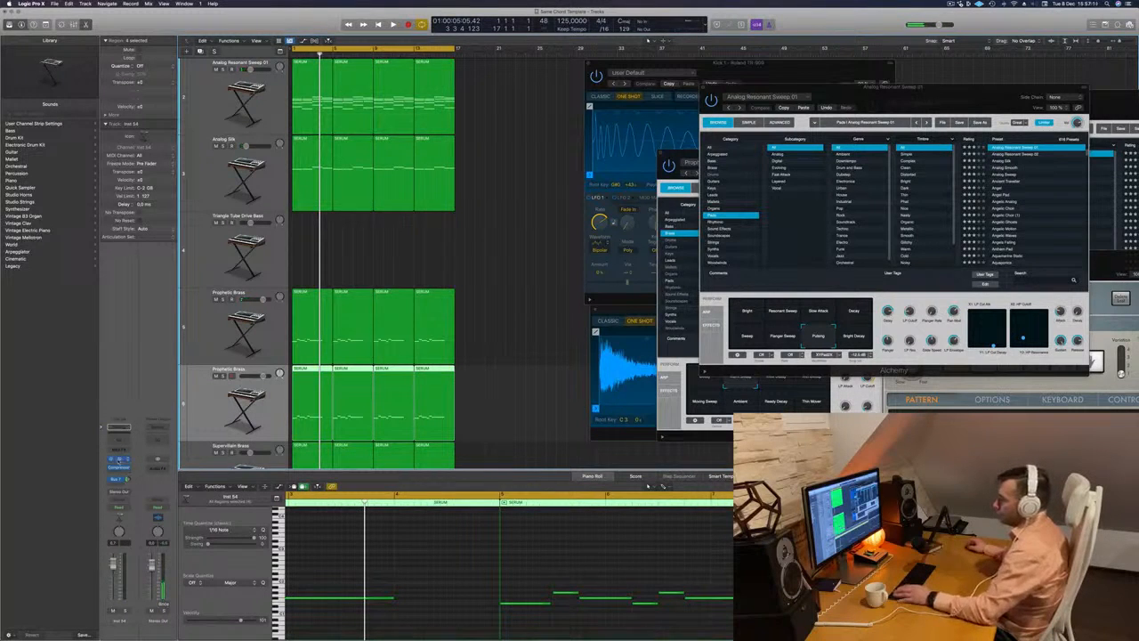
- Load the 808 Mutation Bass preset from the Bass category in the new track's Alchemy and play the song
click(118, 460)
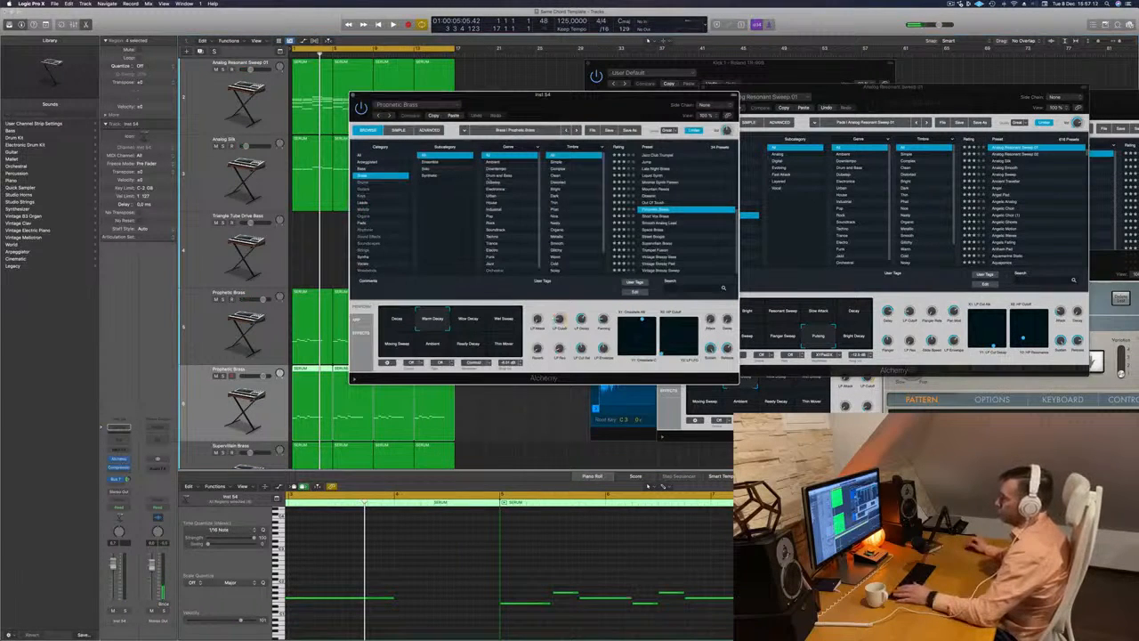
click(371, 169)
scroll(669, 187, down, 4)
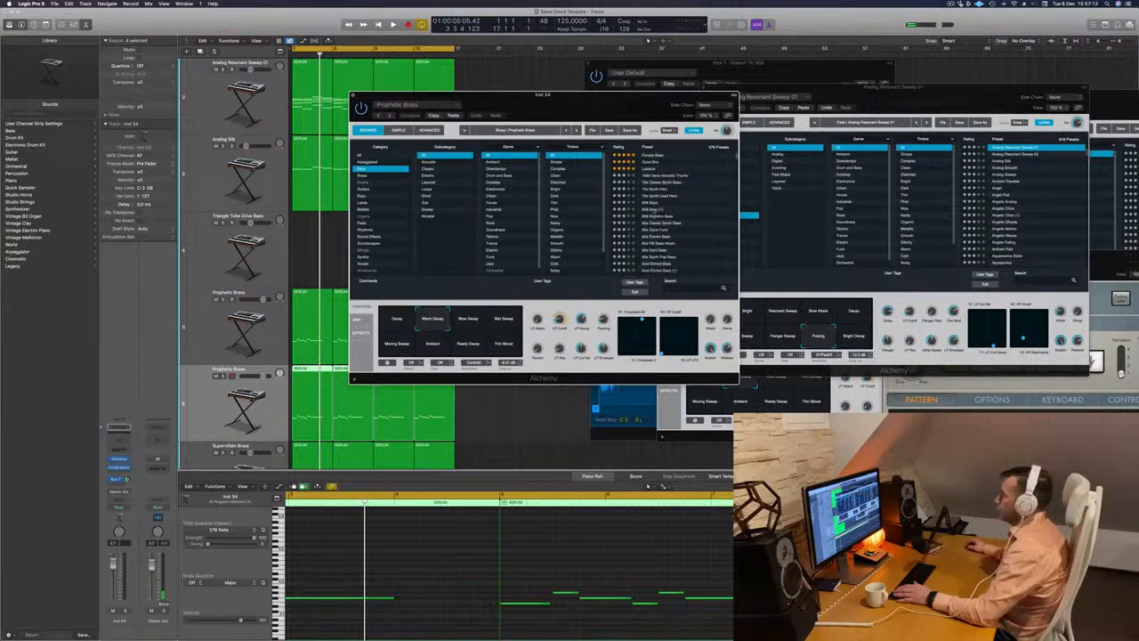
drag(604, 118, 698, 106)
key(space)
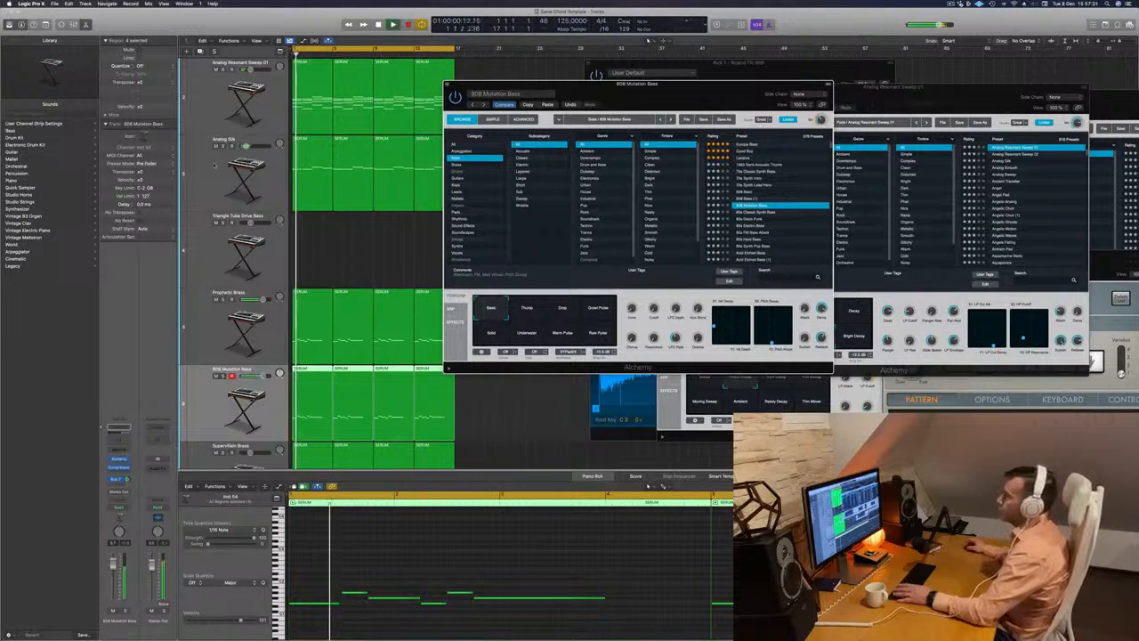
- Listen to the Analog Silk track soloed for a moment, and return to the full mix
click(203, 191)
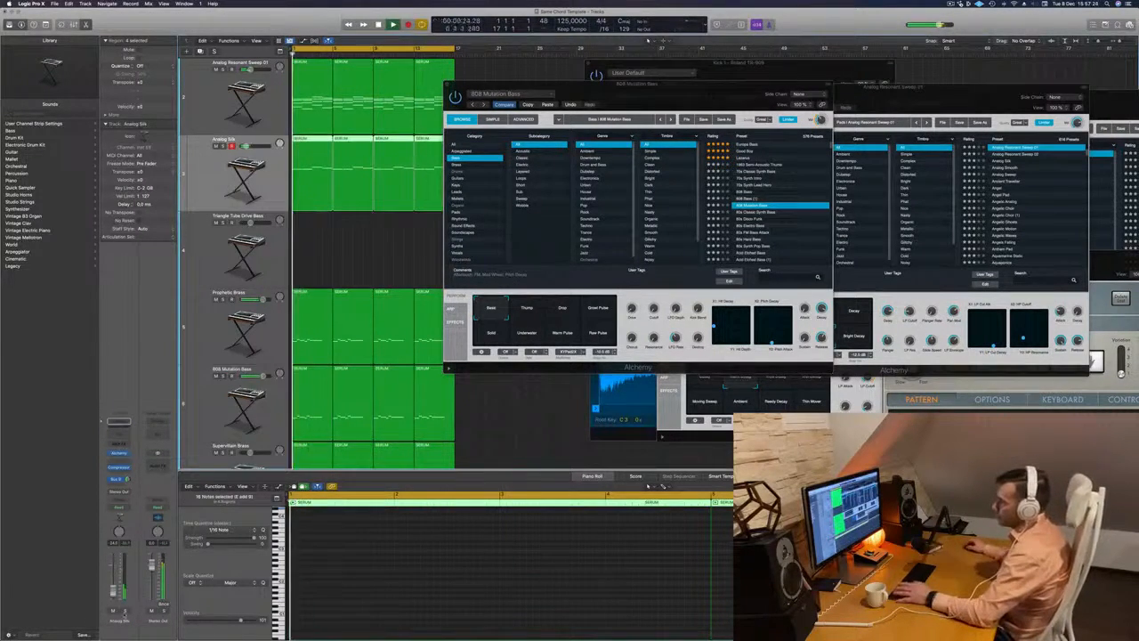
key(s)
key(s)
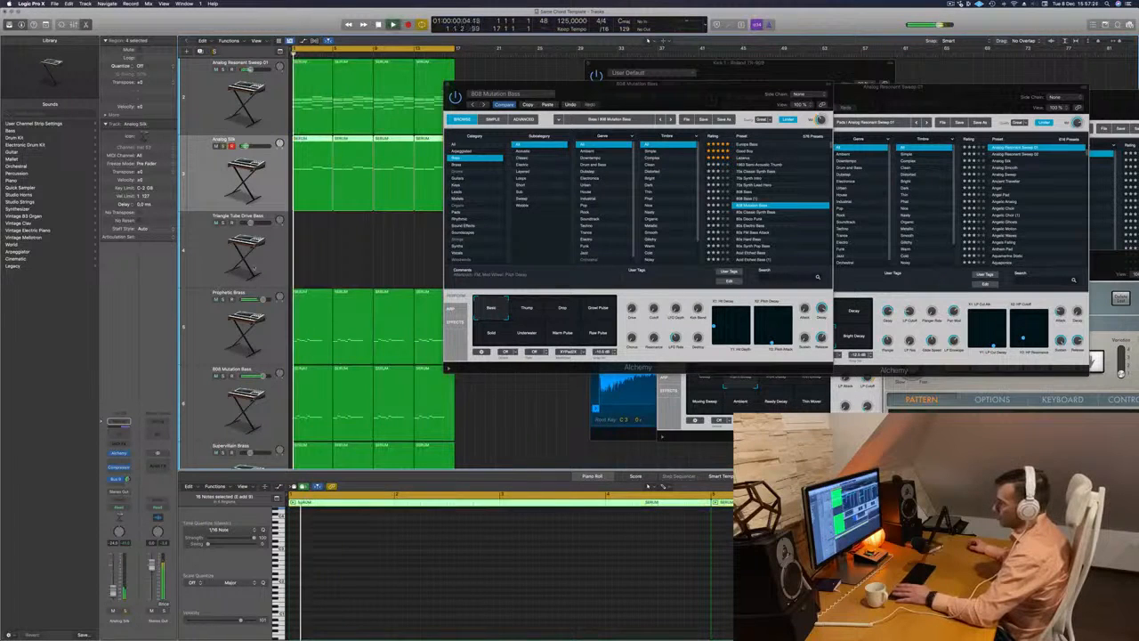
- Solo the 808 Mutation Bass track, transpose all its notes up two octaves, and unsolo it
scroll(242, 356, down, 1)
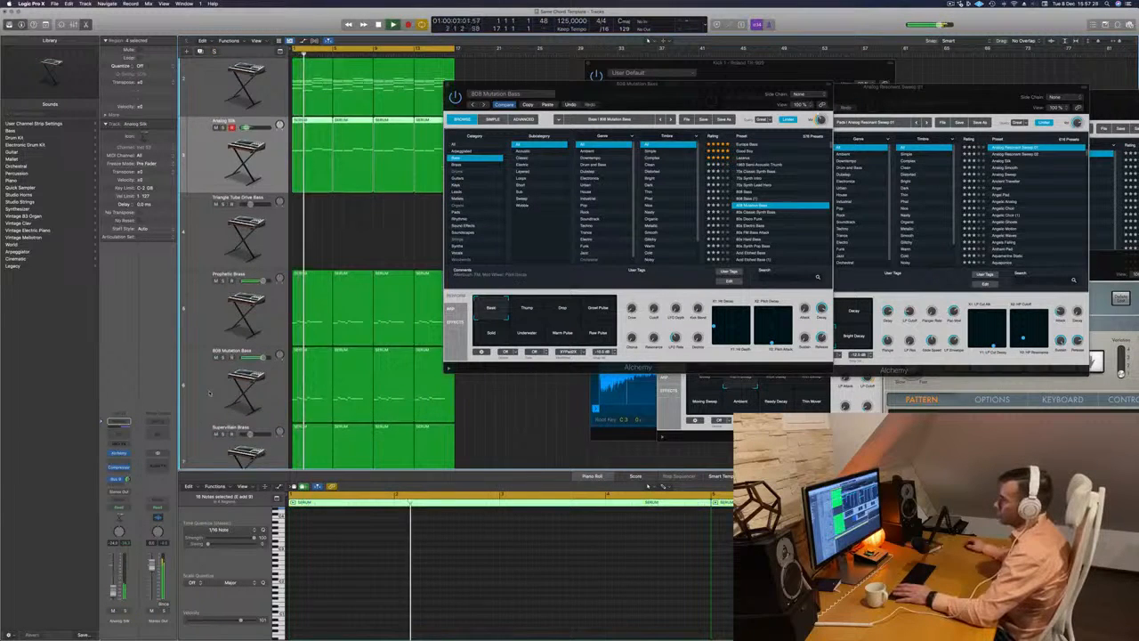
click(238, 385)
key(s)
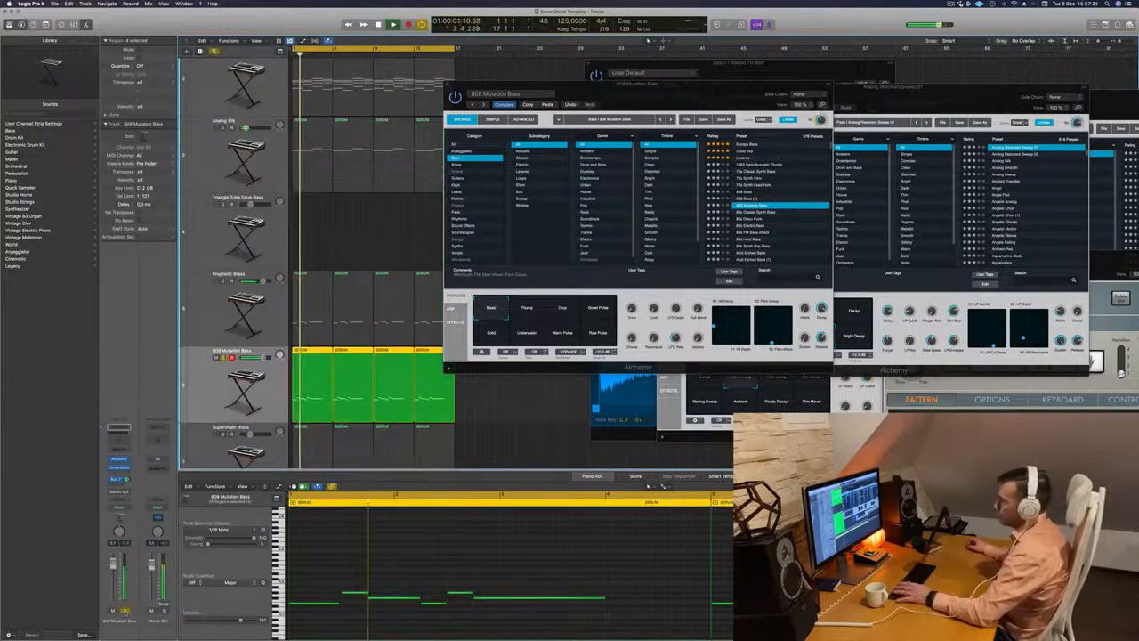
click(388, 583)
key(super+a)
key(alt+shift+Up)
key(alt+shift+Up)
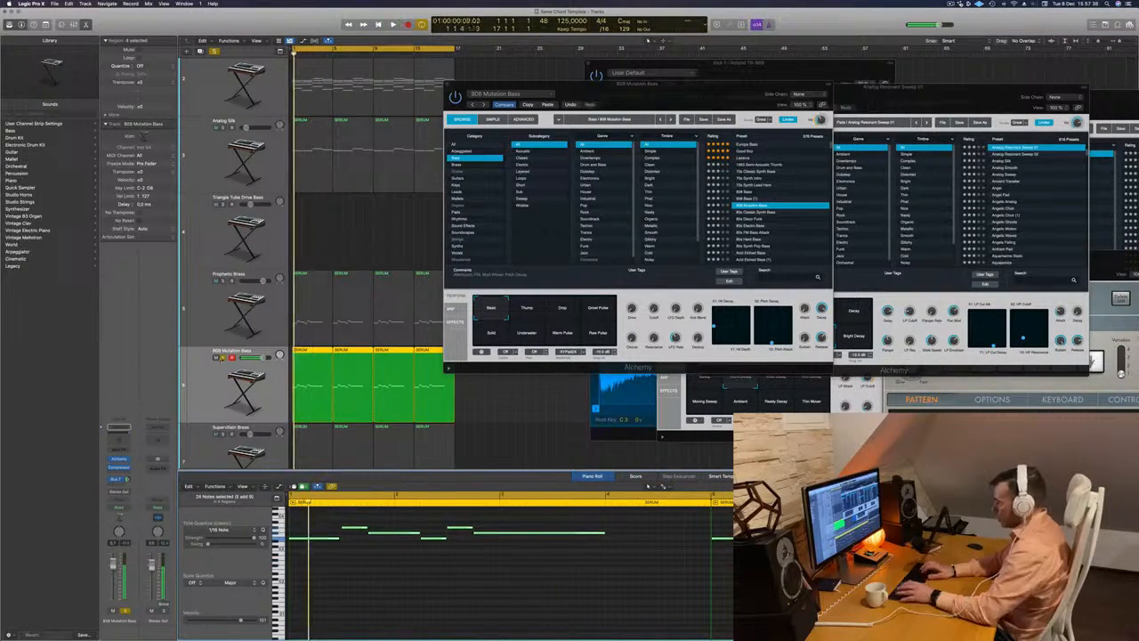
click(222, 357)
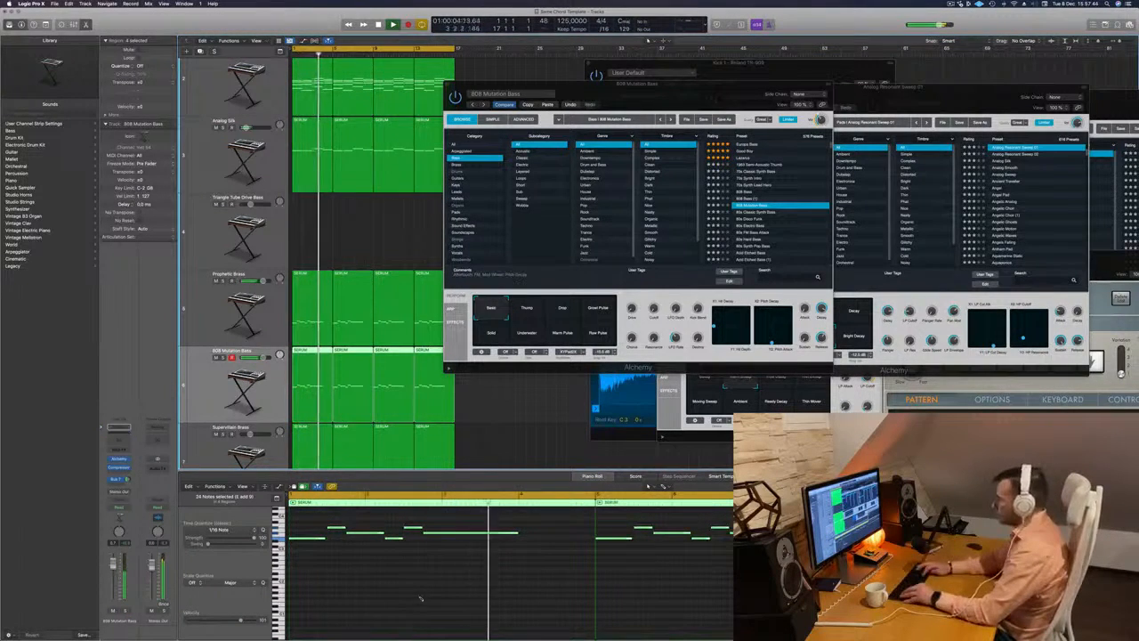
- Reselect the 808 Mutation Bass track, replay from the start and transpose all its notes down one octave
key(super+a)
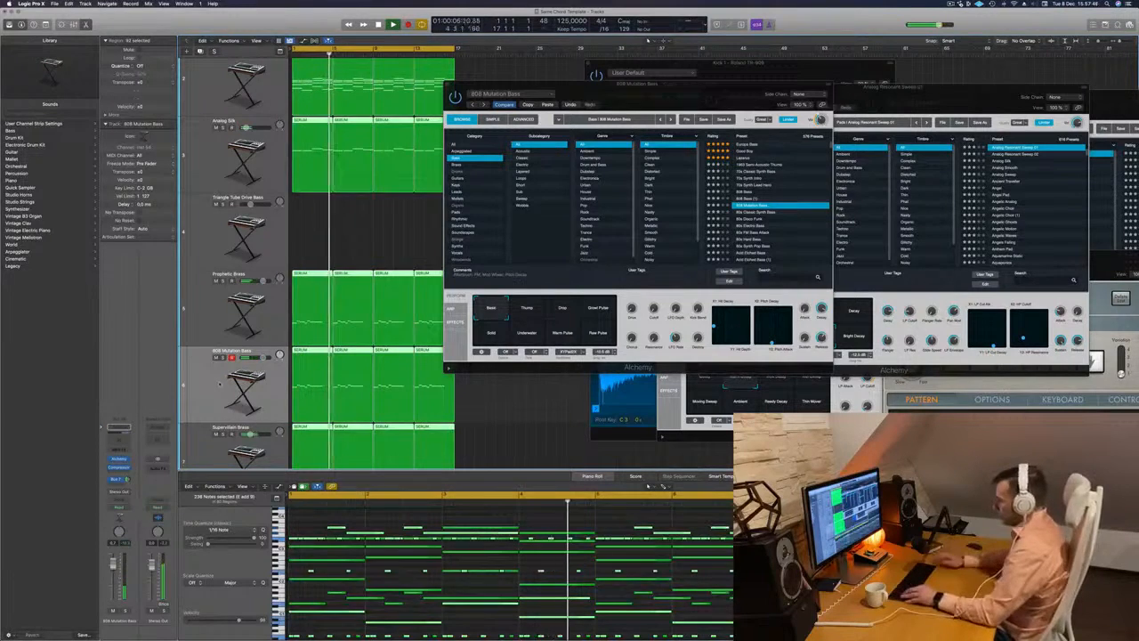
click(247, 379)
key(Return)
click(383, 536)
key(super+a)
key(alt+shift+Down)
key(space)
- Load the 808 Bass preset in that track's Alchemy in place of 808 Mutation Bass, and replay from the start
drag(675, 90, 663, 223)
key(space)
click(735, 325)
key(space)
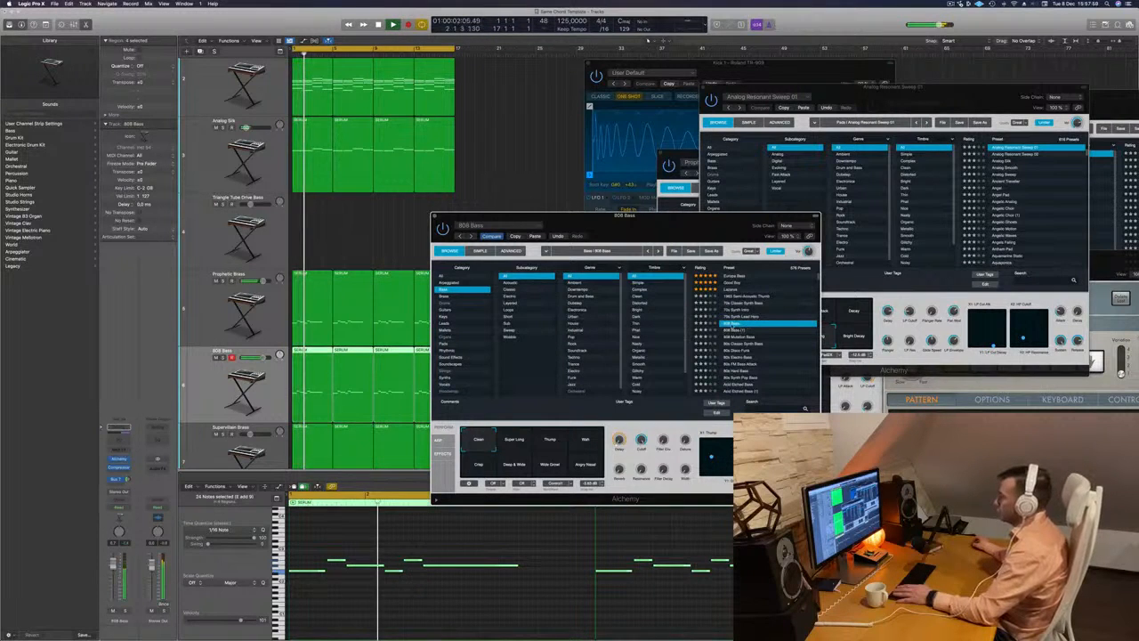
key(Return)
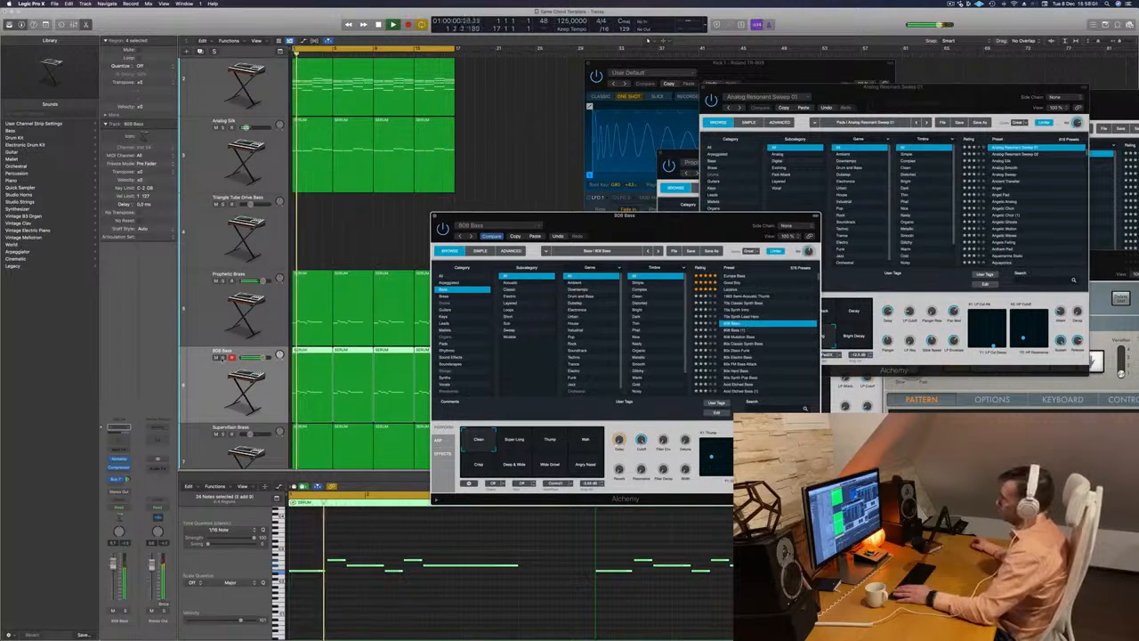
- Check 808 Bass in solo and against 808 Mutation Bass, keep 808 Bass and lower the track's volume
key(s)
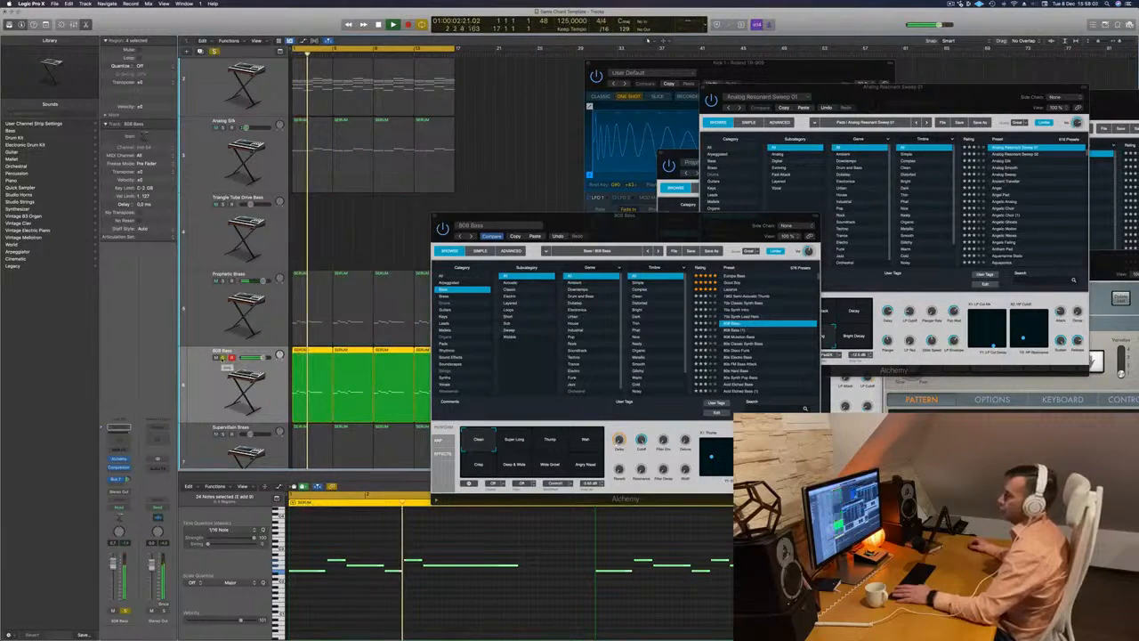
click(223, 357)
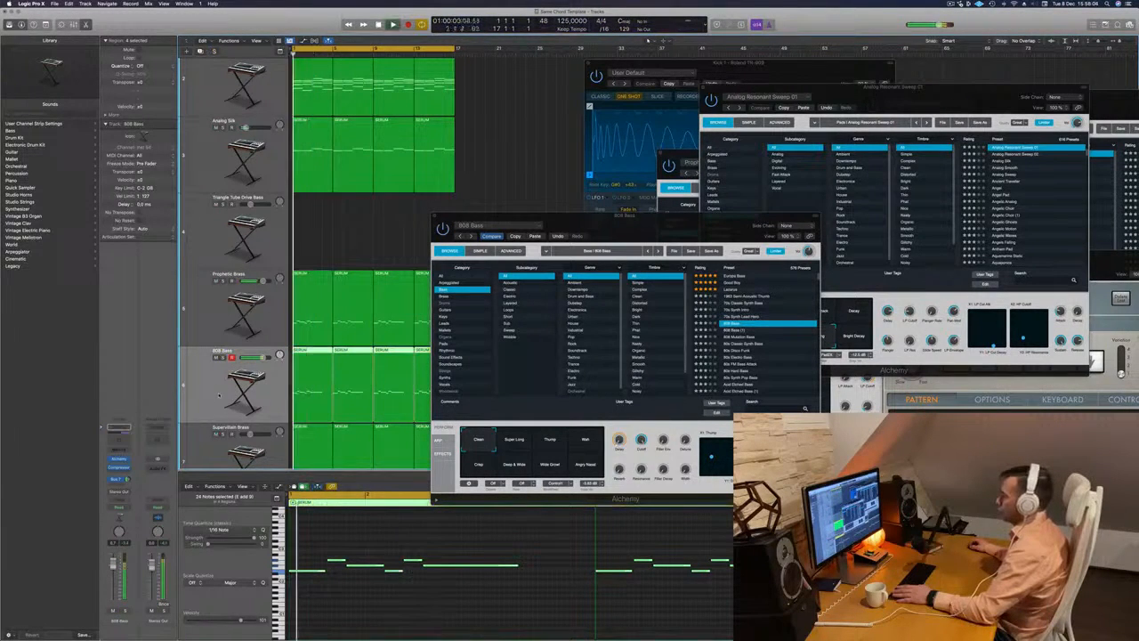
click(734, 336)
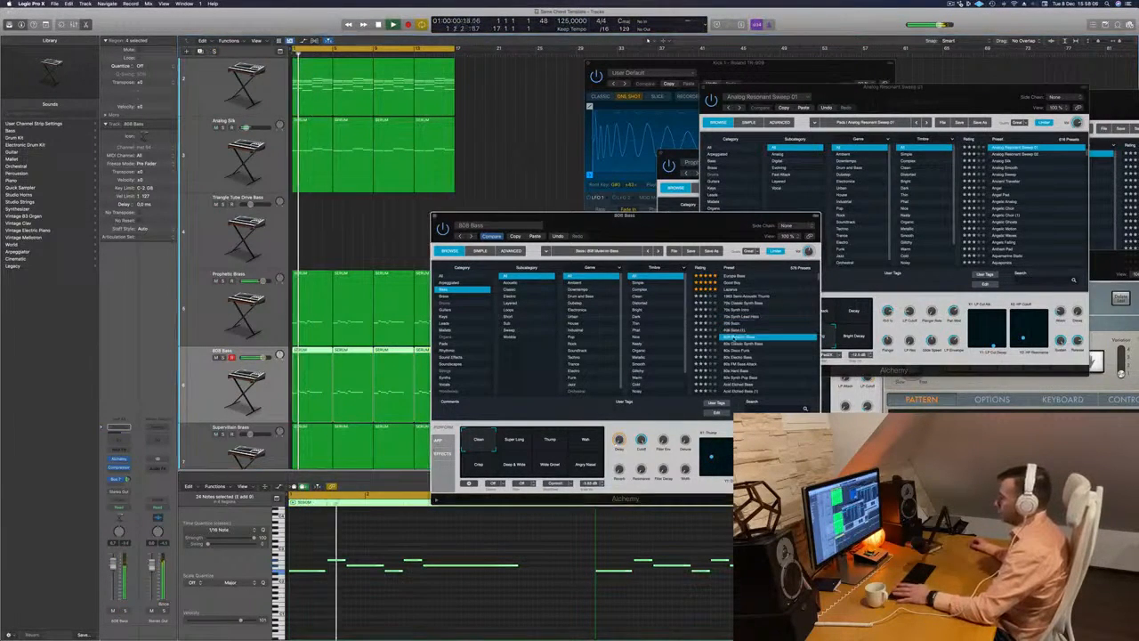
click(736, 325)
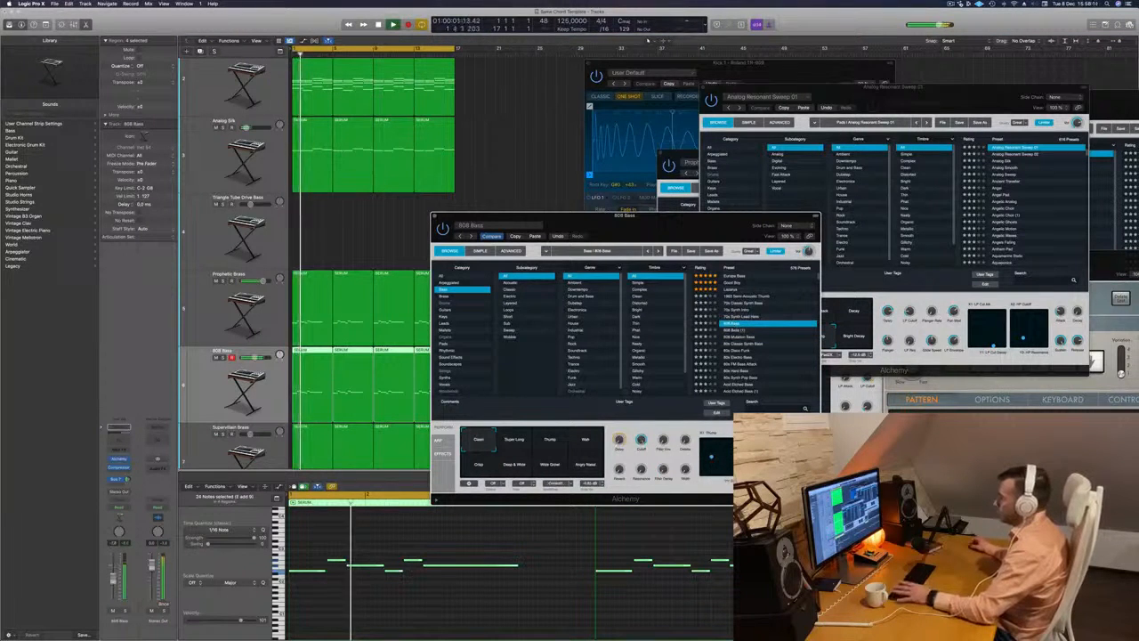
drag(113, 564, 112, 586)
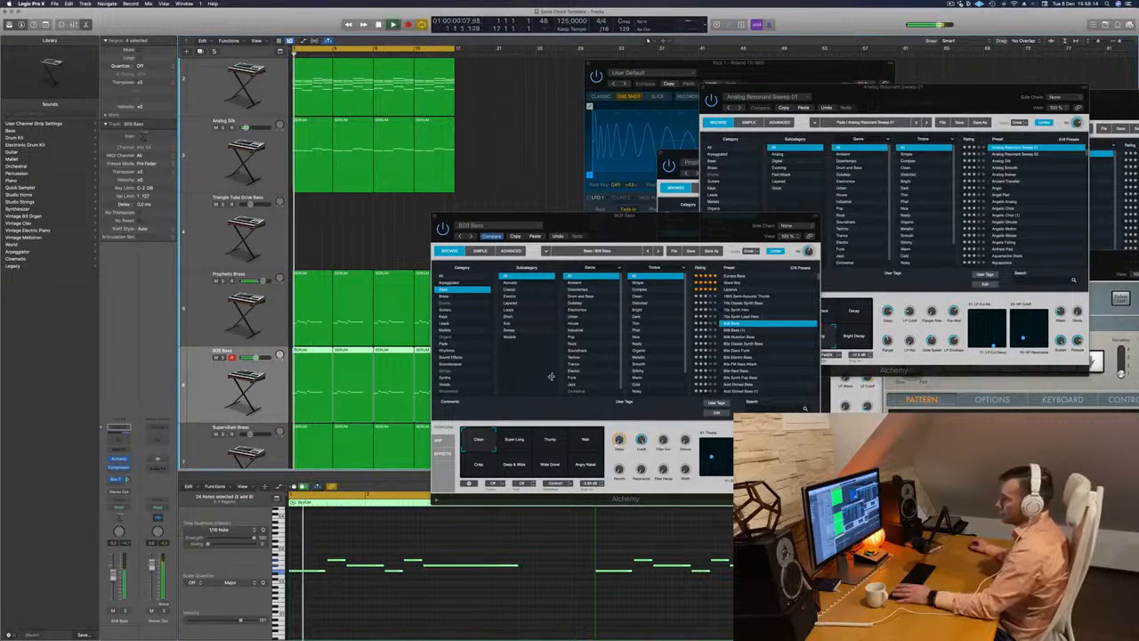
- Audition the 808 Bass variations Super Long, Wah, Wide Growl, Angry Nasal and Deep & Wide, and return to Clean
click(514, 440)
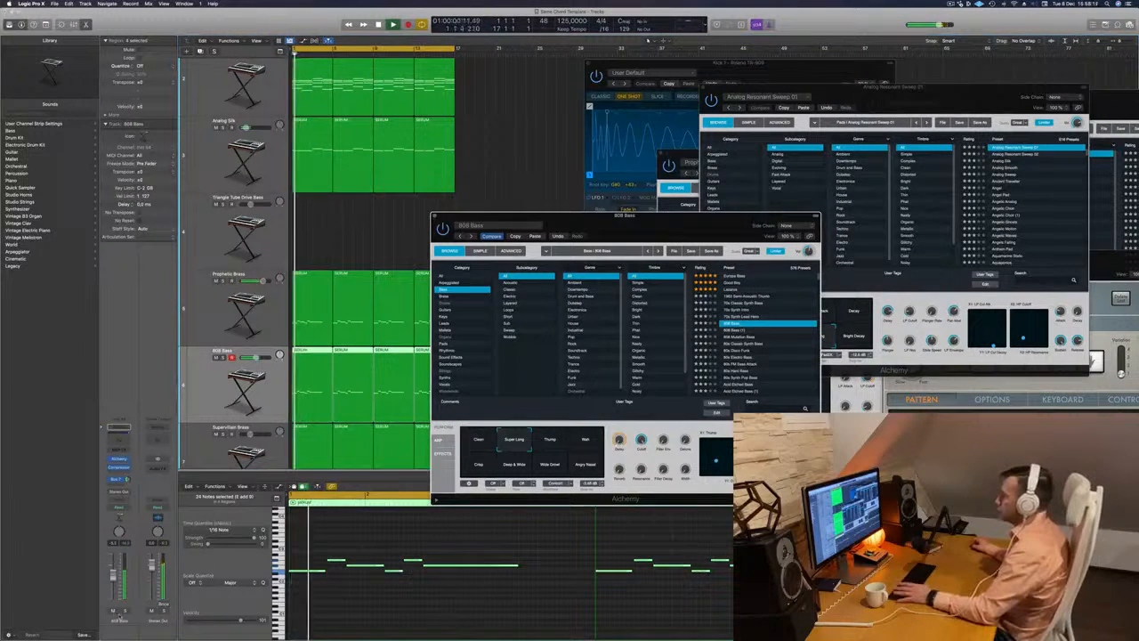
click(125, 611)
click(124, 612)
key(Return)
click(578, 440)
click(552, 464)
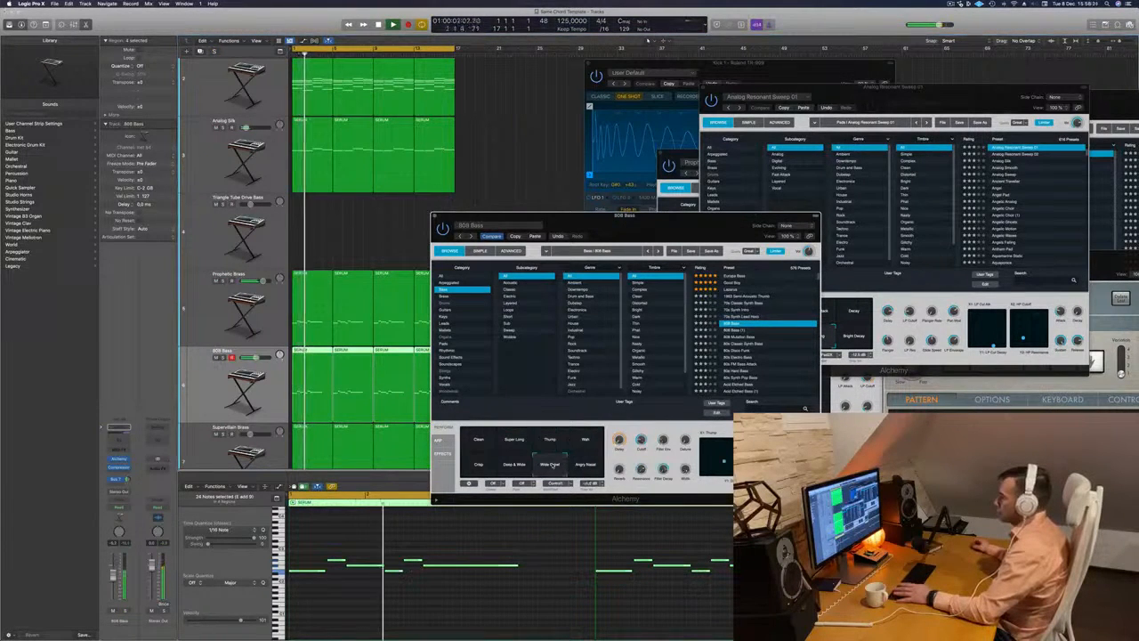
click(585, 464)
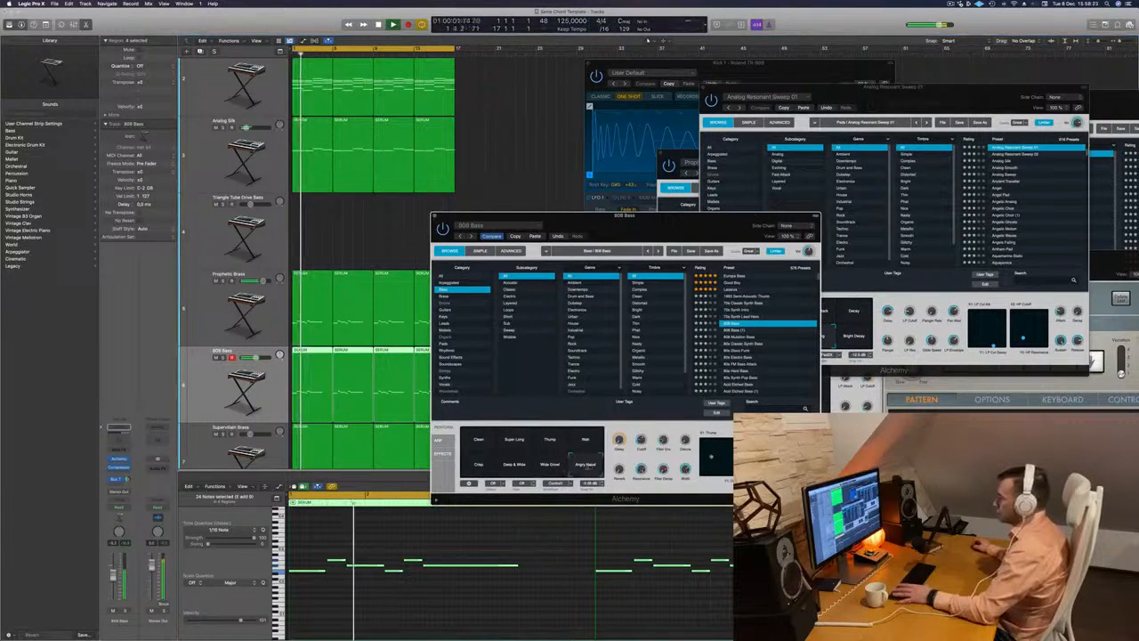
click(515, 468)
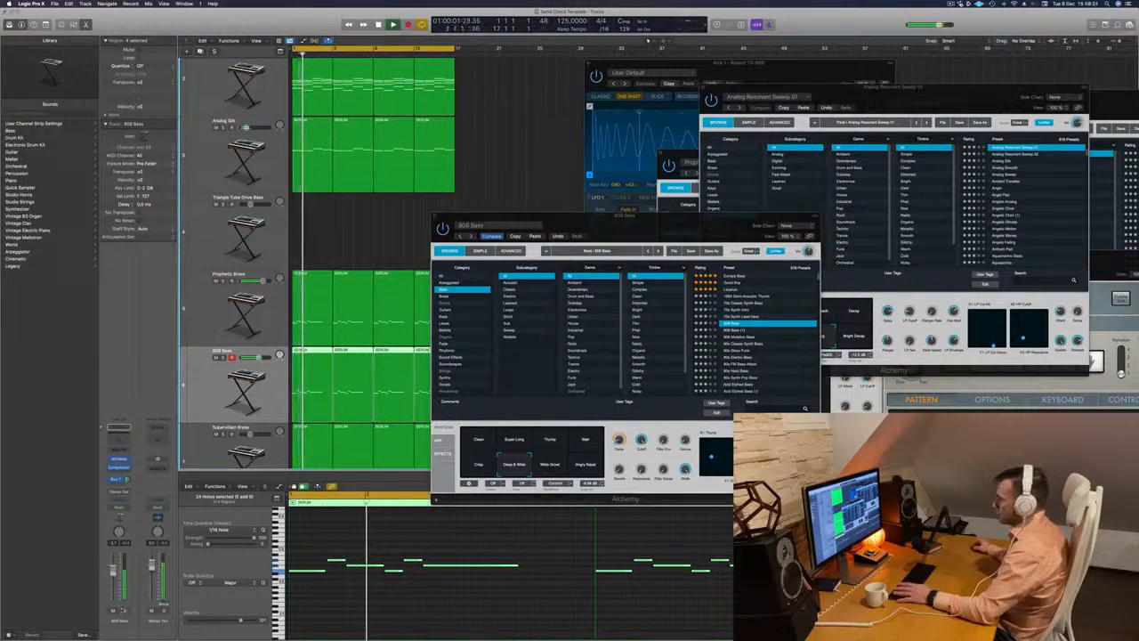
key(Return)
click(479, 439)
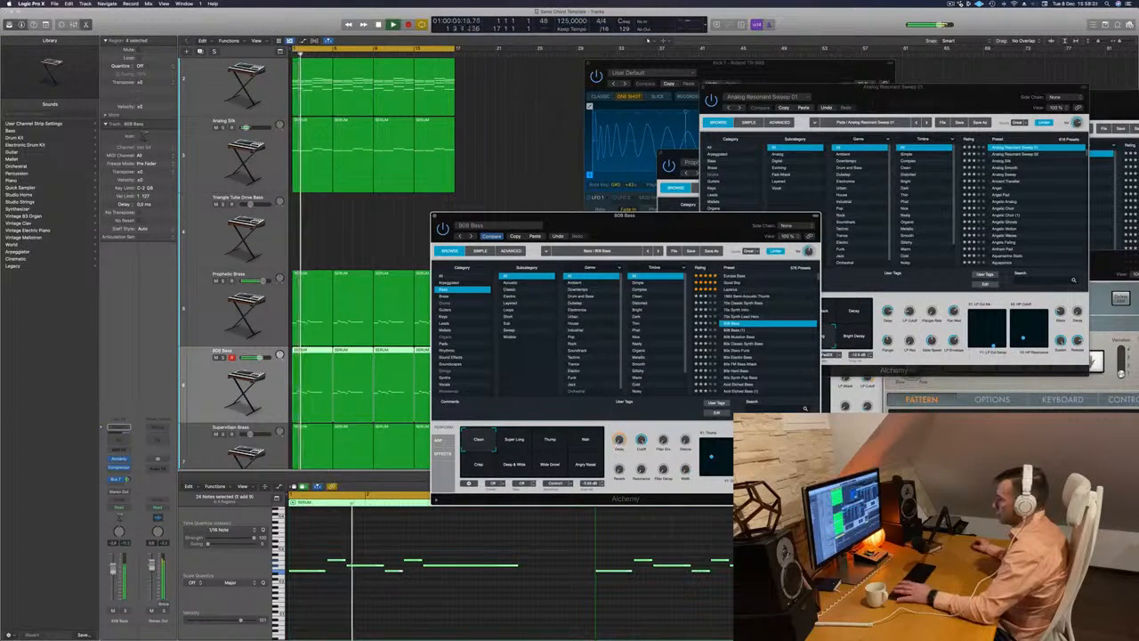
- Rebalance the 808 Bass track's volume against the mix while replaying from the start
click(124, 617)
key(Return)
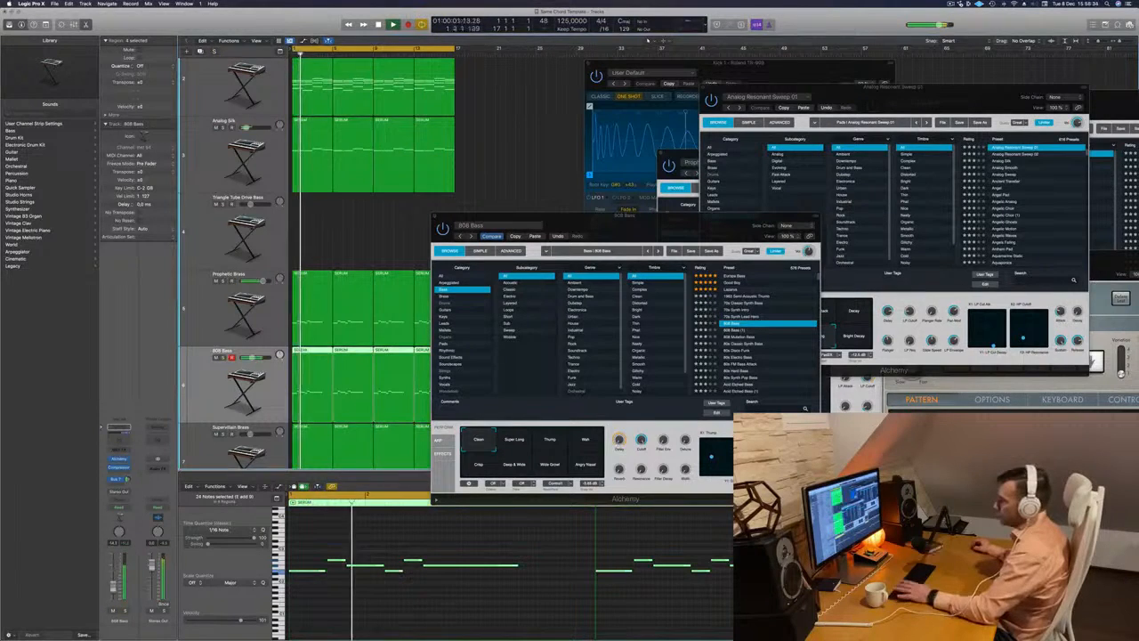
key(Return)
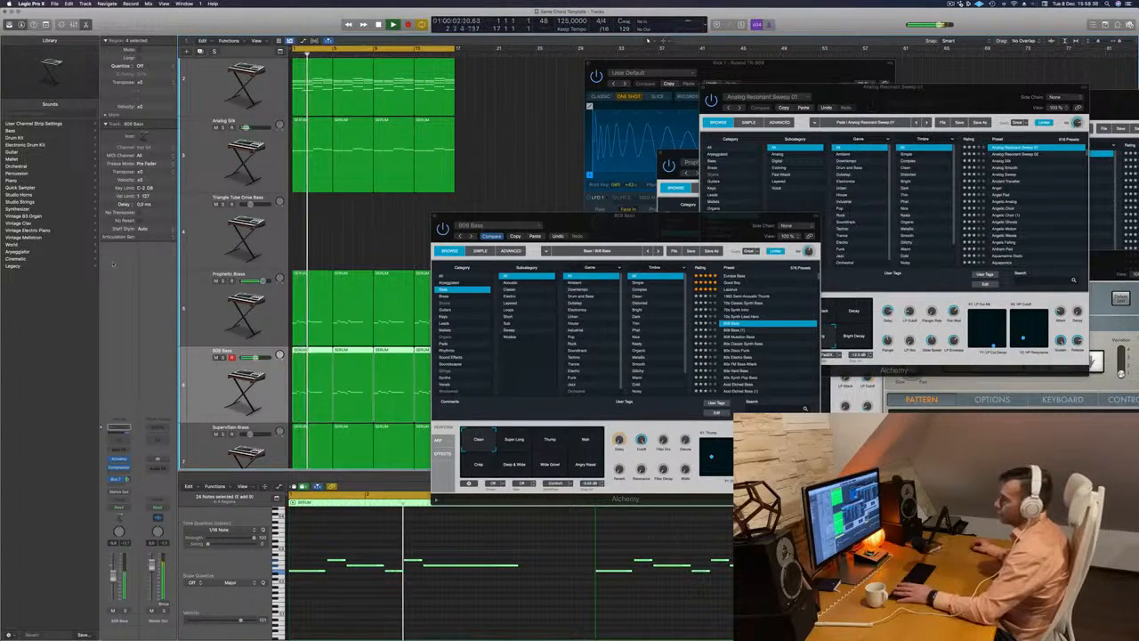
- Move the Alchemy window aside and duplicate the Supervillain Brass track as an empty track with the same settings
drag(552, 230, 719, 95)
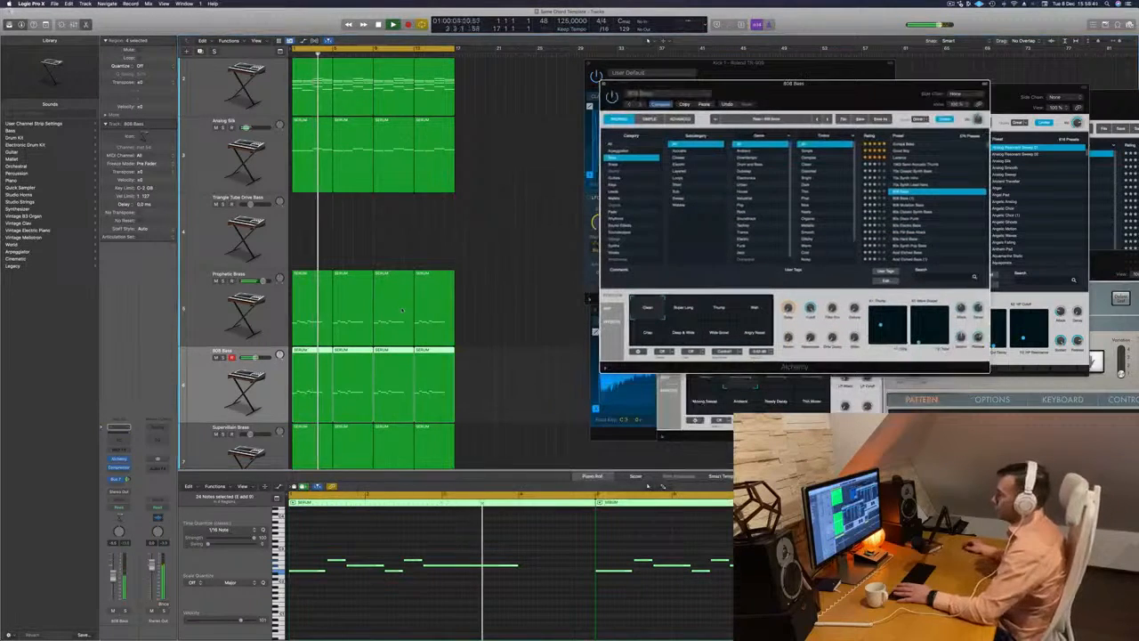
scroll(459, 308, down, 2)
scroll(459, 309, down, 2)
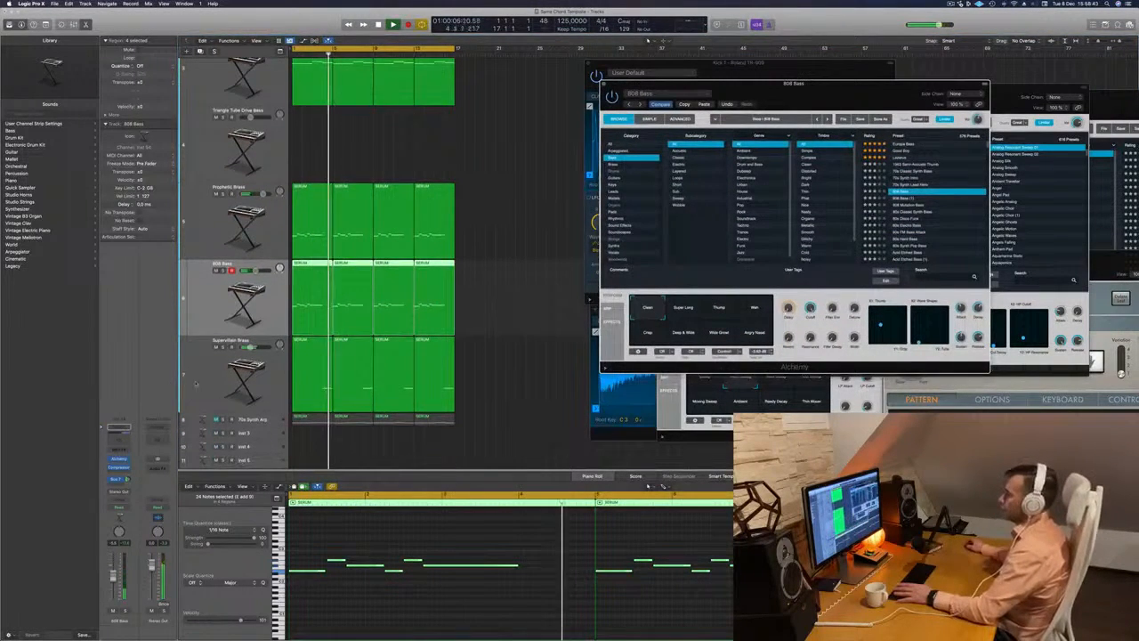
click(214, 341)
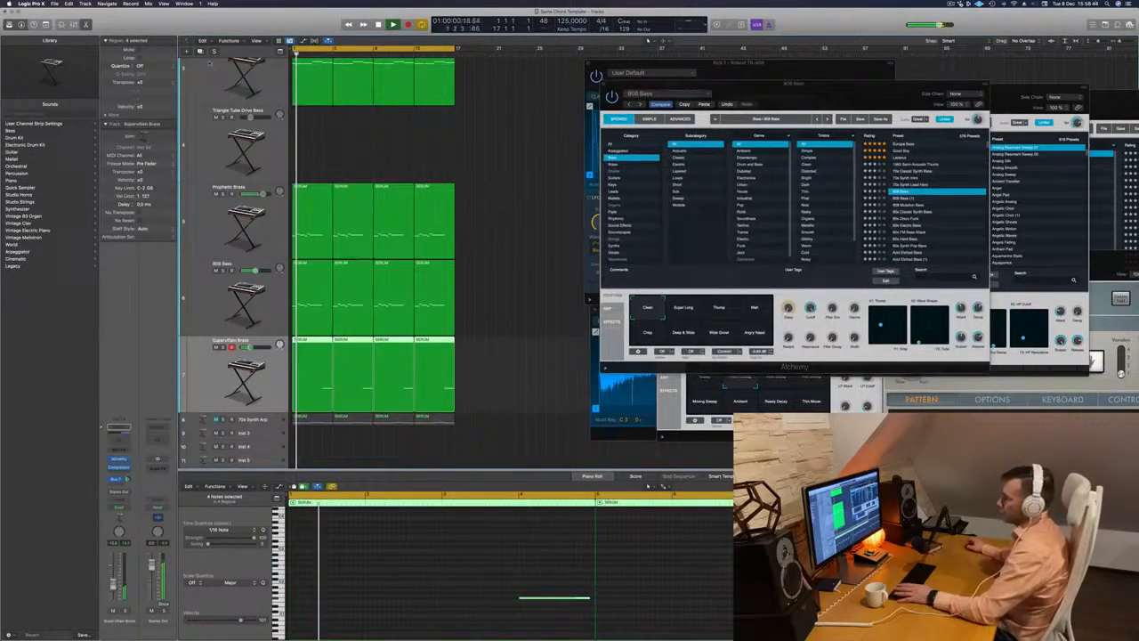
key(super+d)
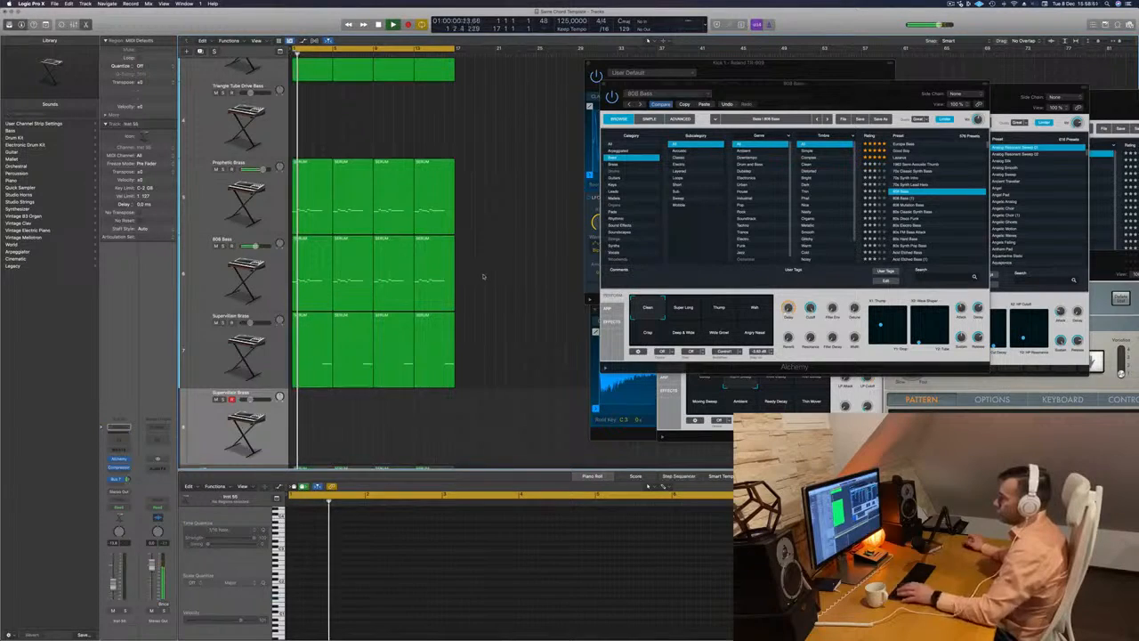
- Shorten the four 808 Bass regions by one bar each and fill the gaps with copies of the Supervillain Brass ending, split off at bar 16
drag(480, 276, 330, 296)
drag(454, 303, 441, 321)
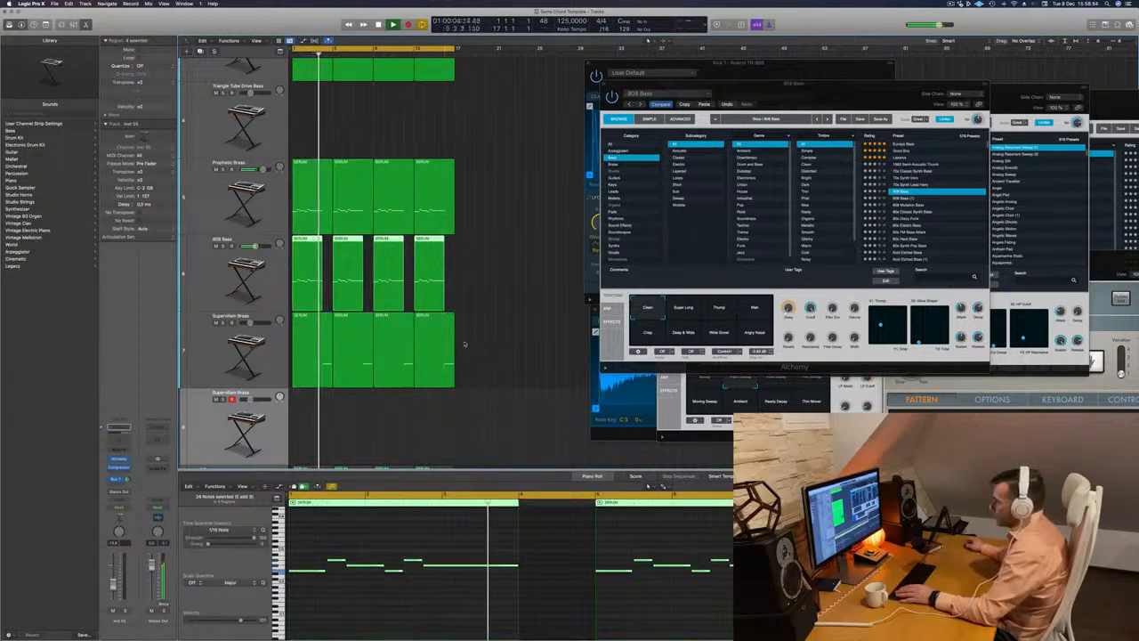
click(440, 326)
super+click(445, 348)
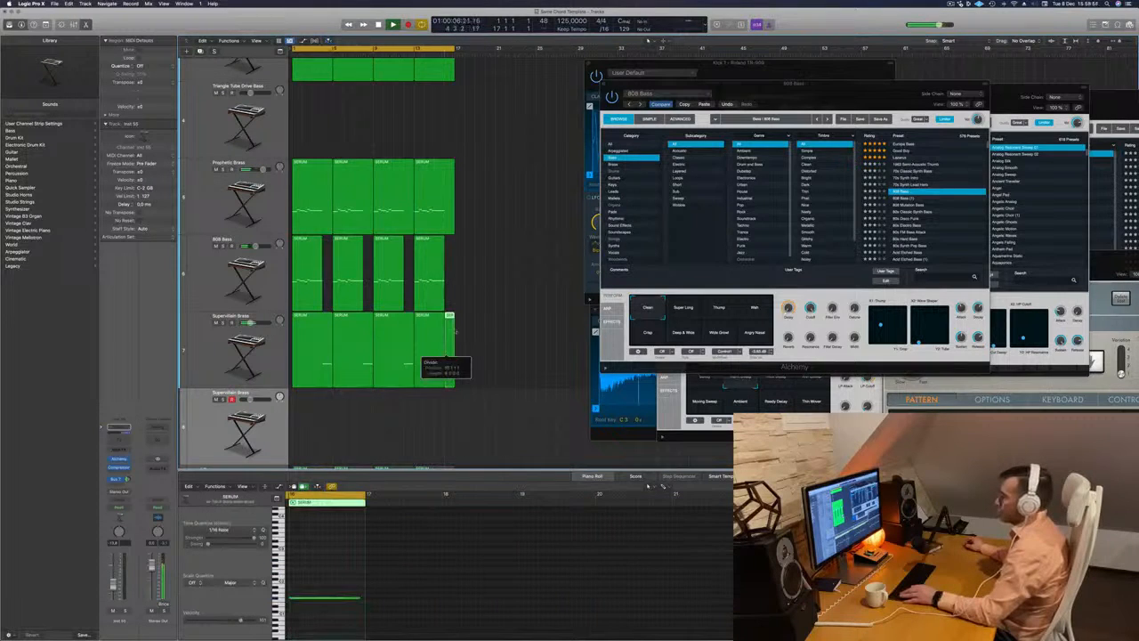
drag(449, 340, 312, 278)
scroll(517, 592, down, 5)
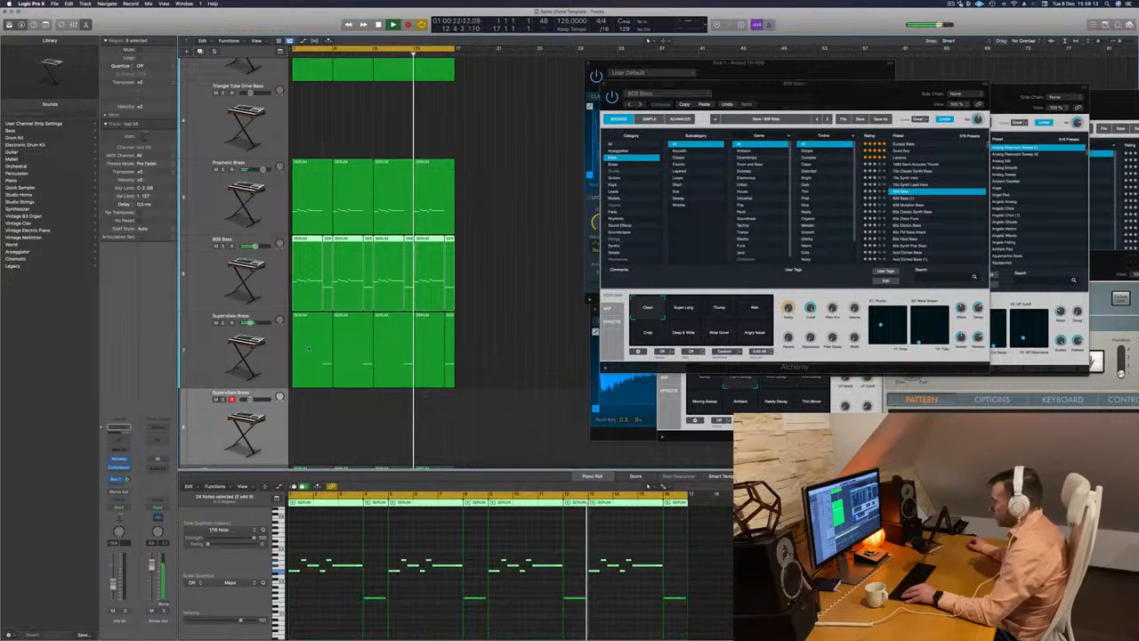
- Check the extended 808 Bass part in solo, return to the full mix and clear the region selection
click(274, 296)
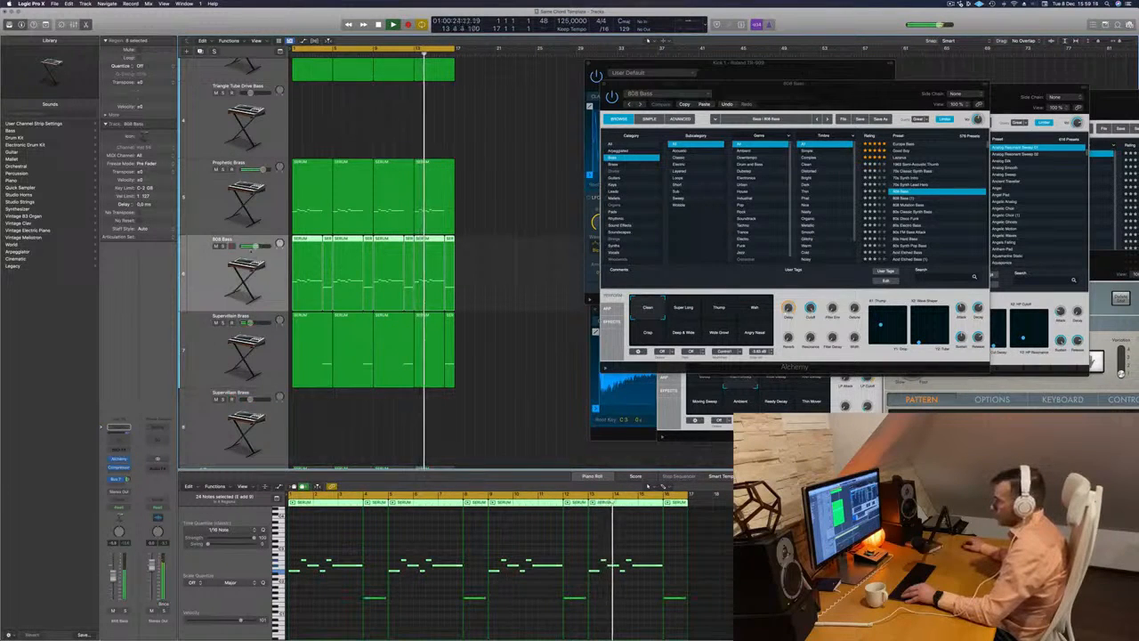
click(223, 246)
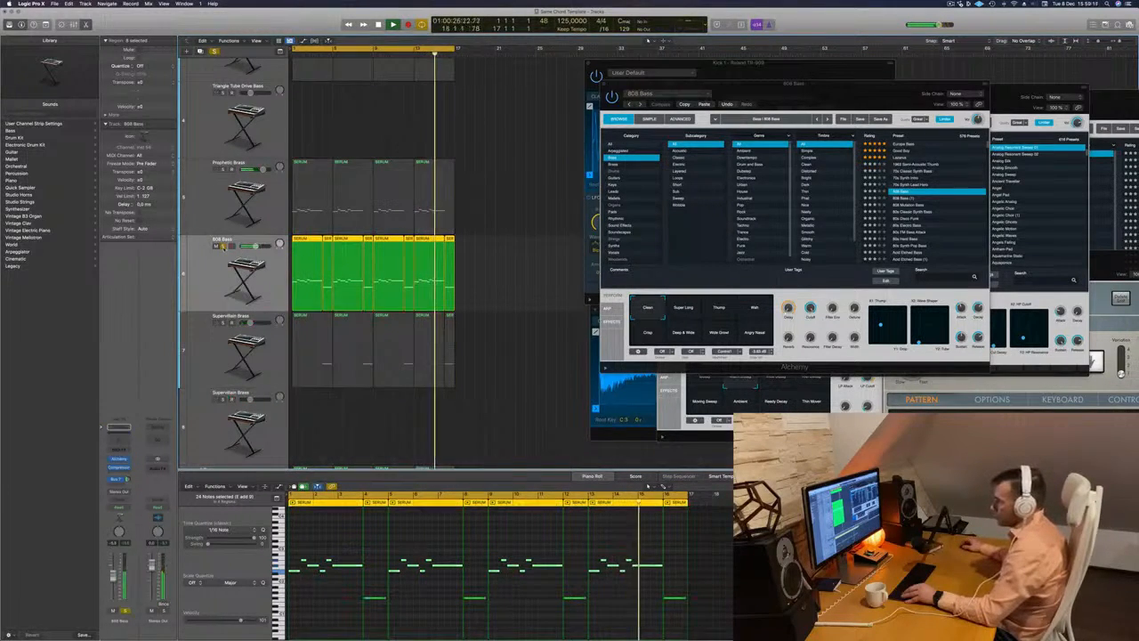
click(224, 247)
click(482, 265)
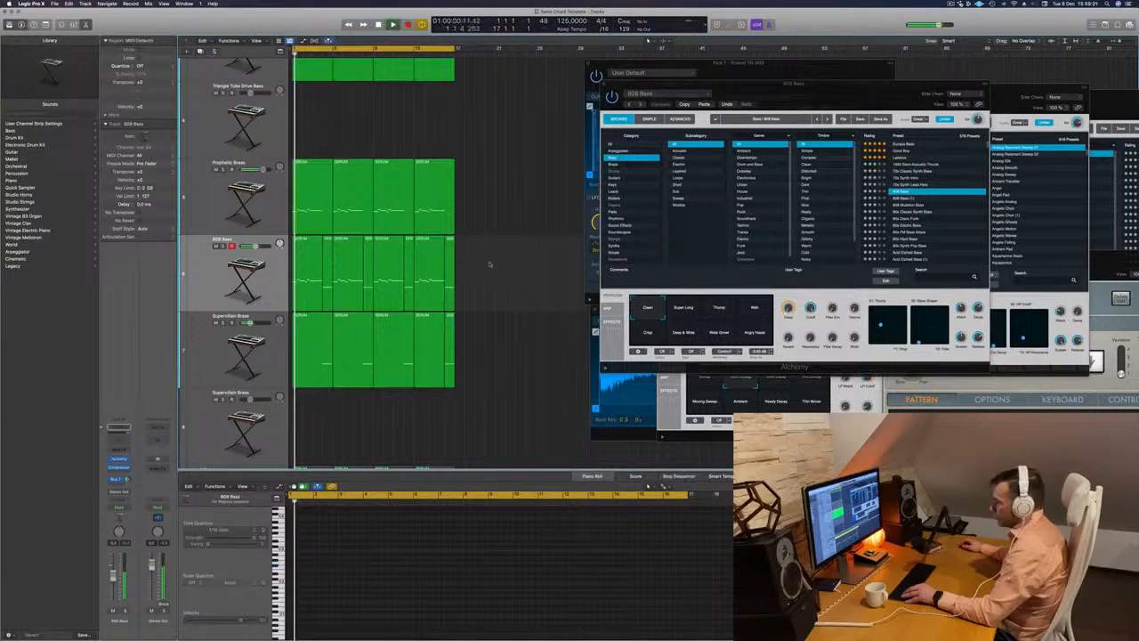
- Transpose the note in the first one-bar 808 Bass region up an octave
click(375, 620)
key(super+a)
key(alt+shift+Up)
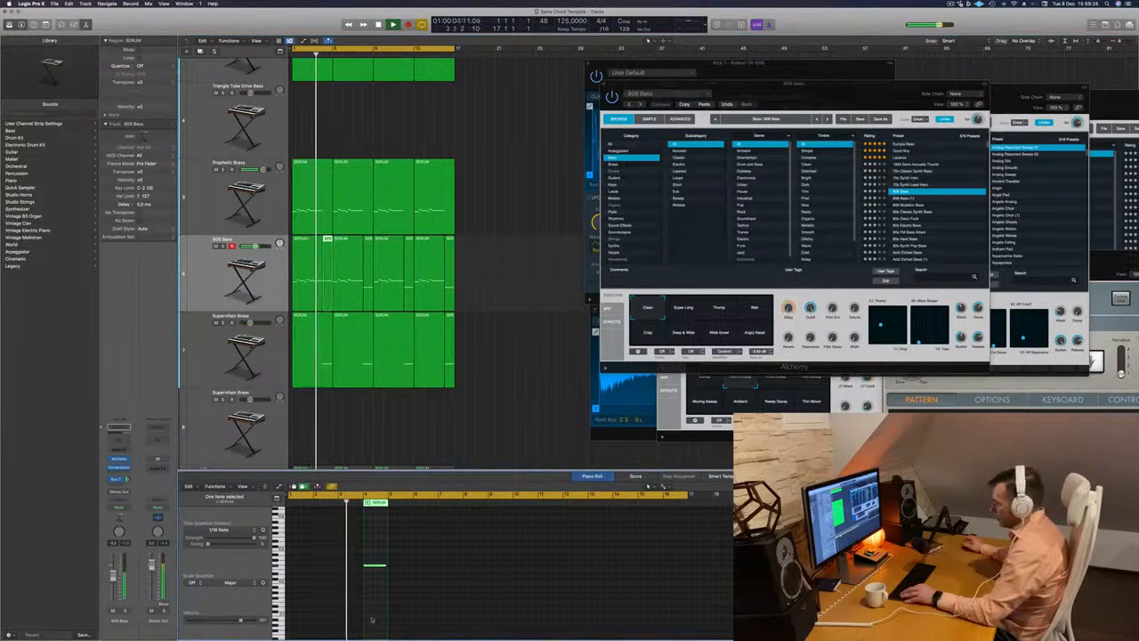
- Delete the other three one-bar 808 Bass regions and put copies of the transposed one in their places
click(370, 276)
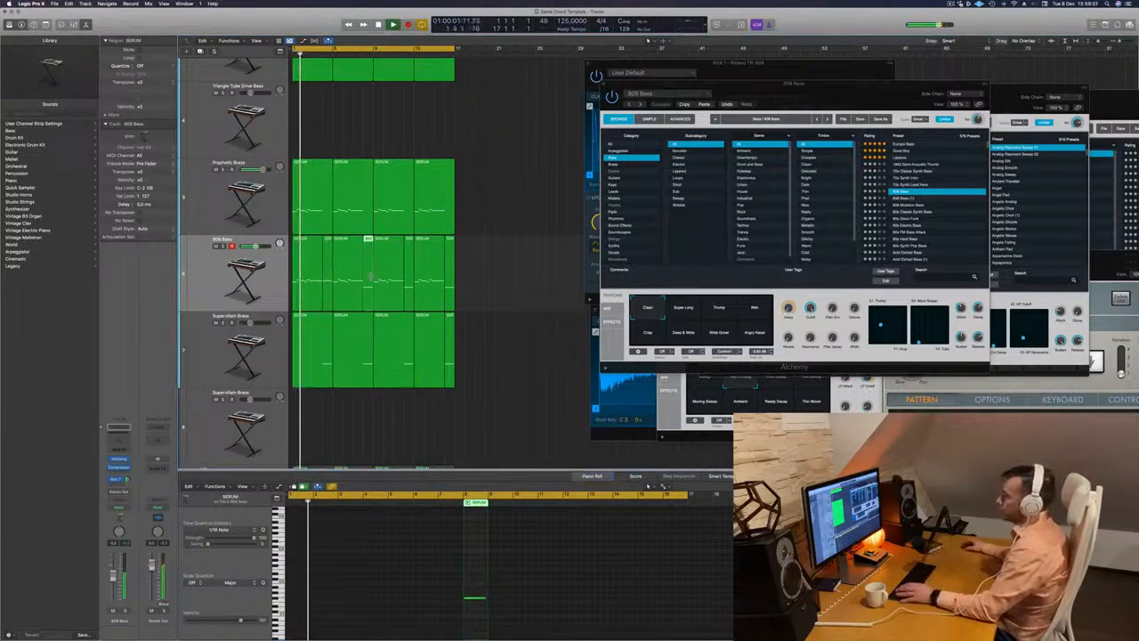
key(Delete)
click(418, 273)
click(409, 272)
key(Delete)
click(445, 267)
key(Delete)
click(326, 242)
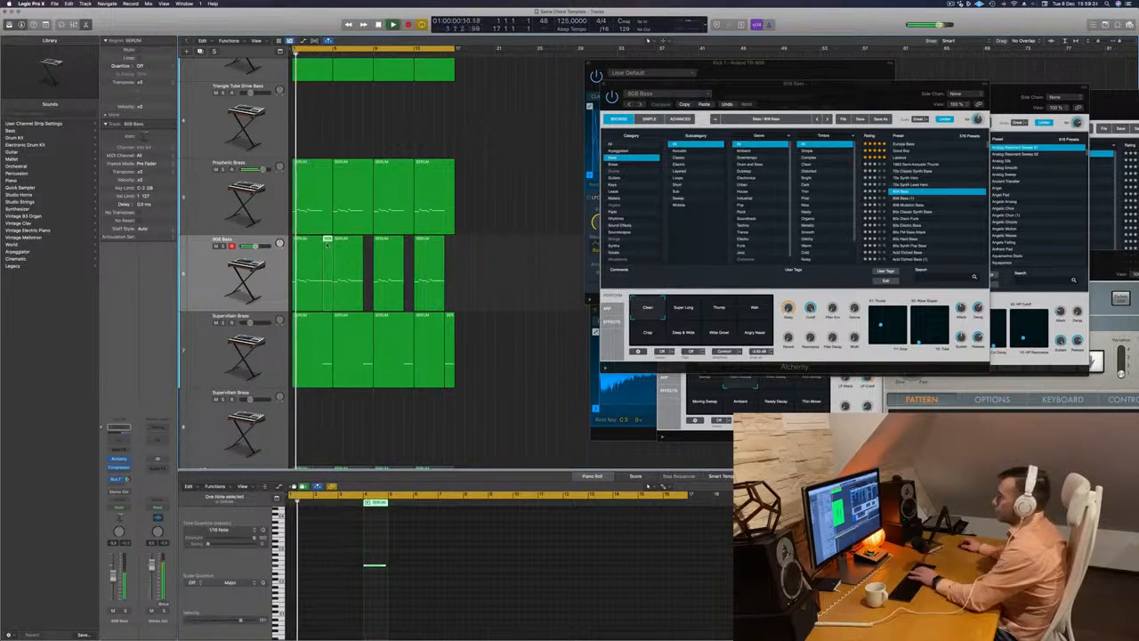
drag(326, 242, 453, 255)
click(491, 389)
- Check the revised 808 Bass part in solo, then replay the full mix from the start
scroll(492, 390, down, 3)
click(224, 246)
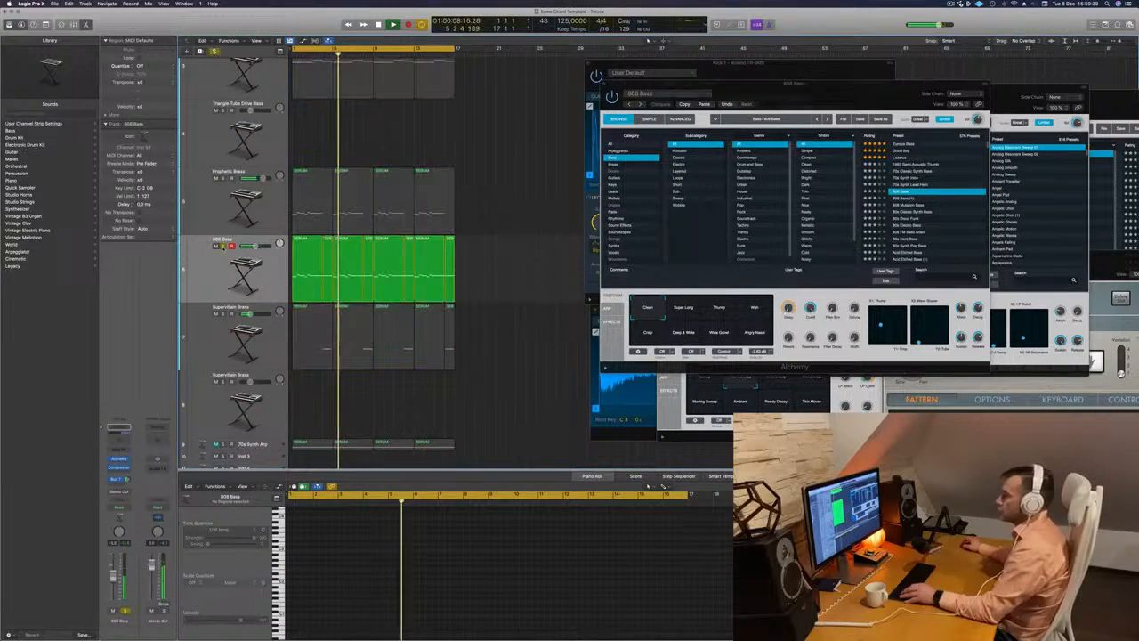
click(224, 246)
key(Return)
- Compare the mix with the Analog Silk track muted and unmuted
scroll(482, 179, up, 5)
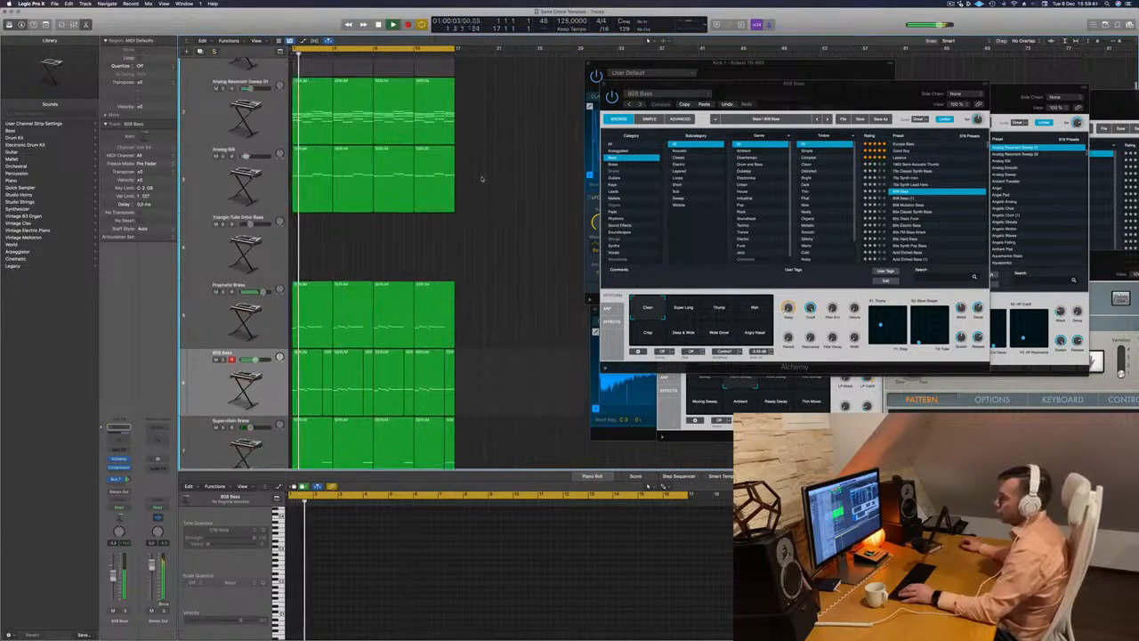
scroll(481, 179, up, 2)
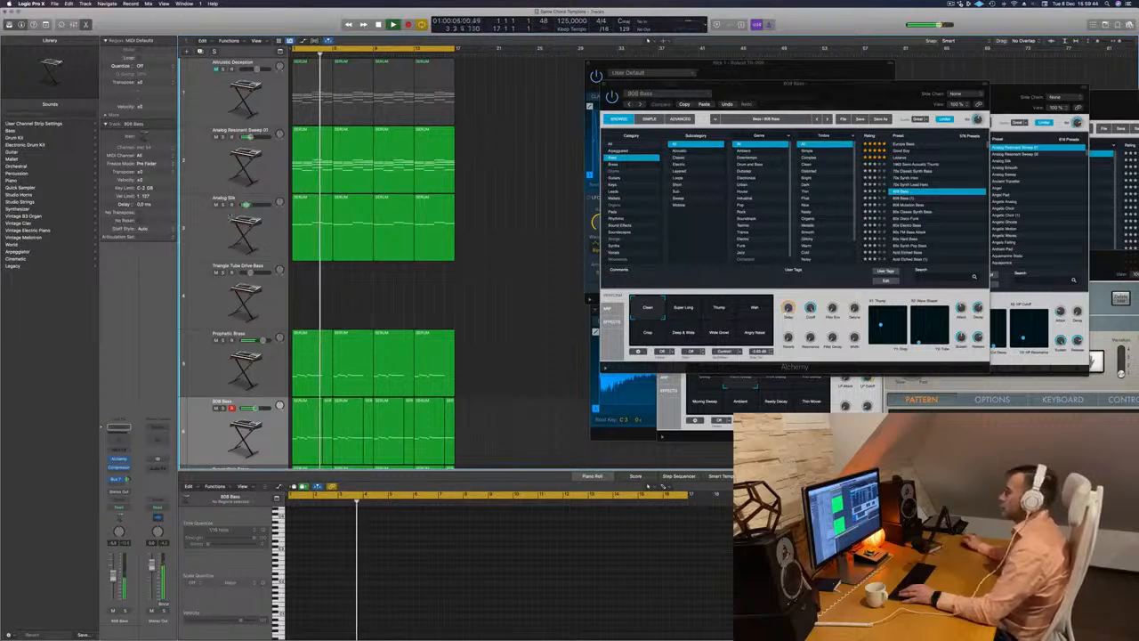
click(217, 206)
click(217, 205)
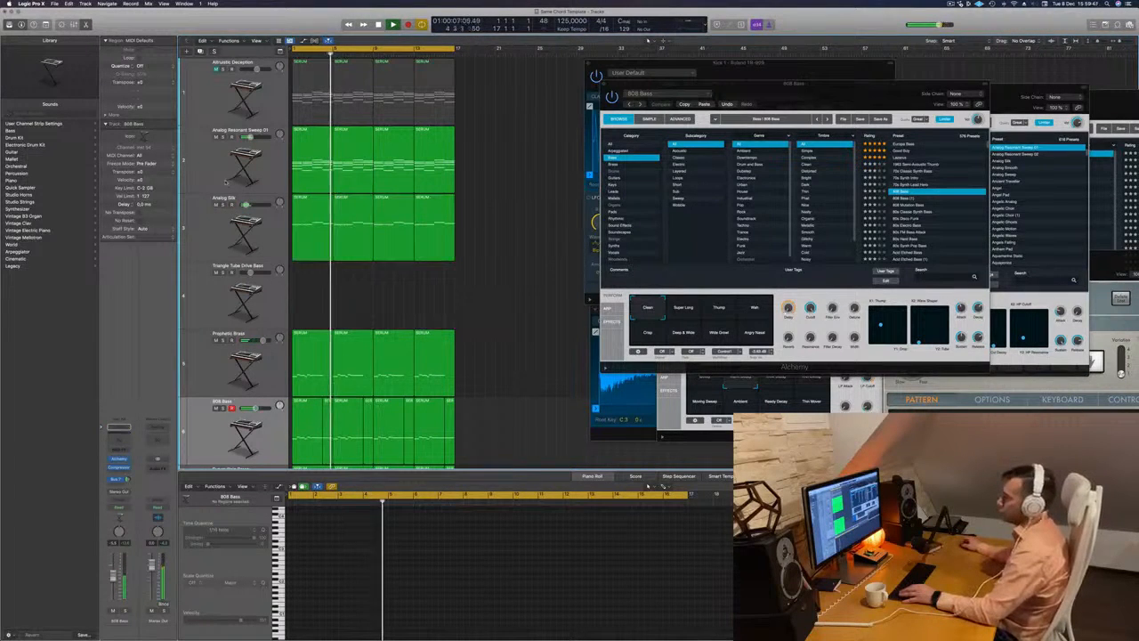
- Unmute the Altruistic Deception track, check it in solo and replay the full mix from the start
key(Return)
click(216, 69)
click(223, 69)
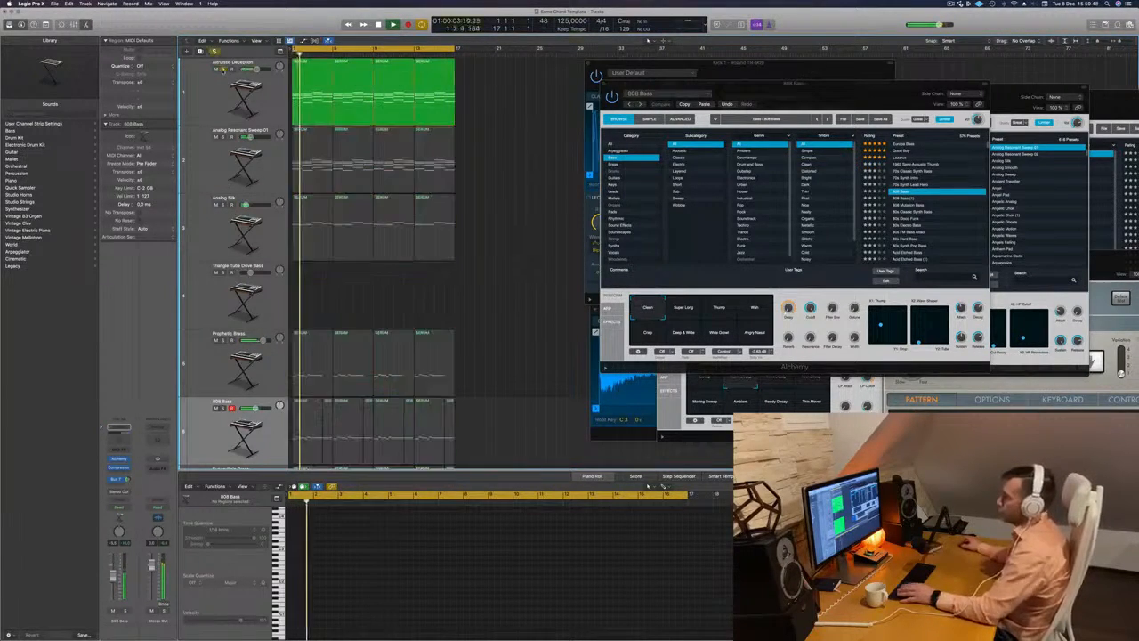
click(223, 69)
key(Return)
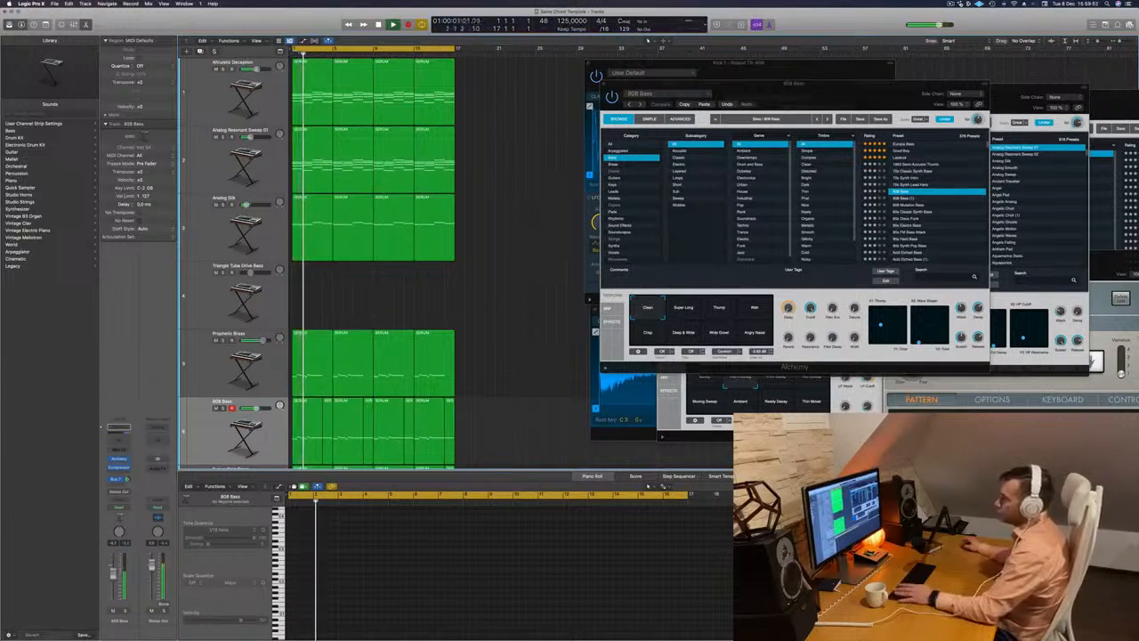
- Open the Altruistic Deception track's Alchemy, filter its presets to the Arpeggiated category and place the window clear of the tracks
click(205, 91)
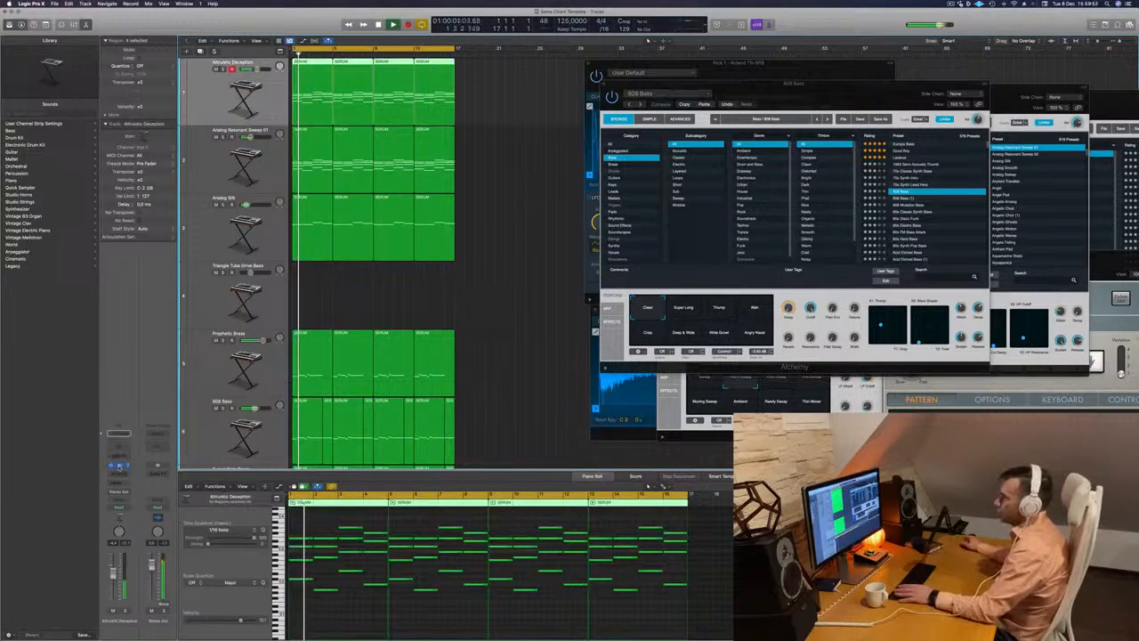
click(119, 466)
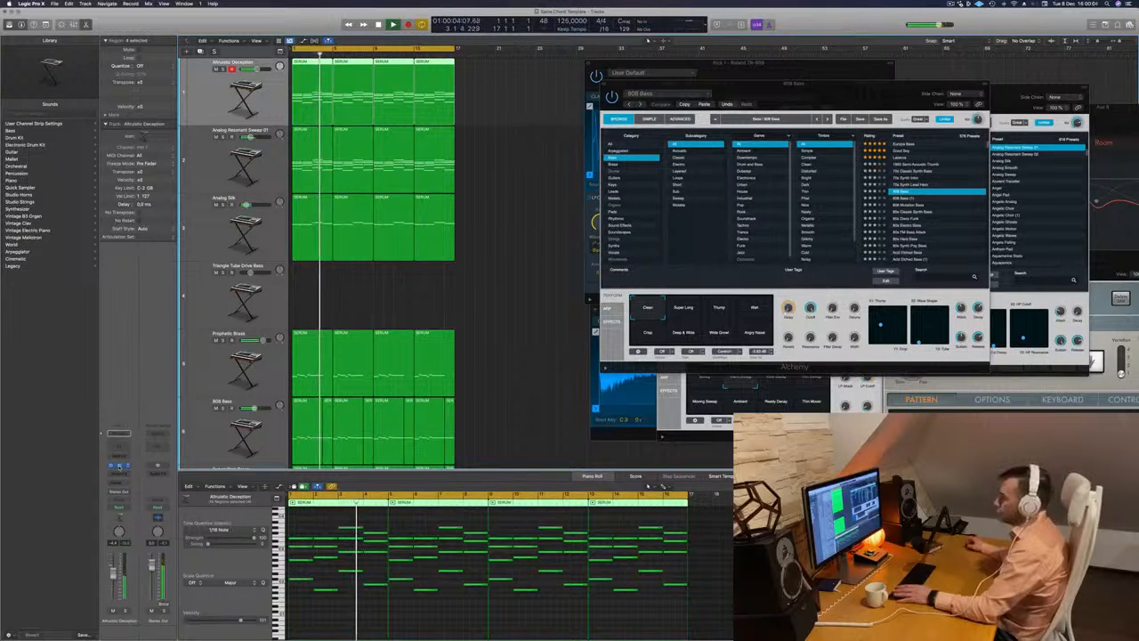
click(120, 464)
drag(1002, 111, 737, 117)
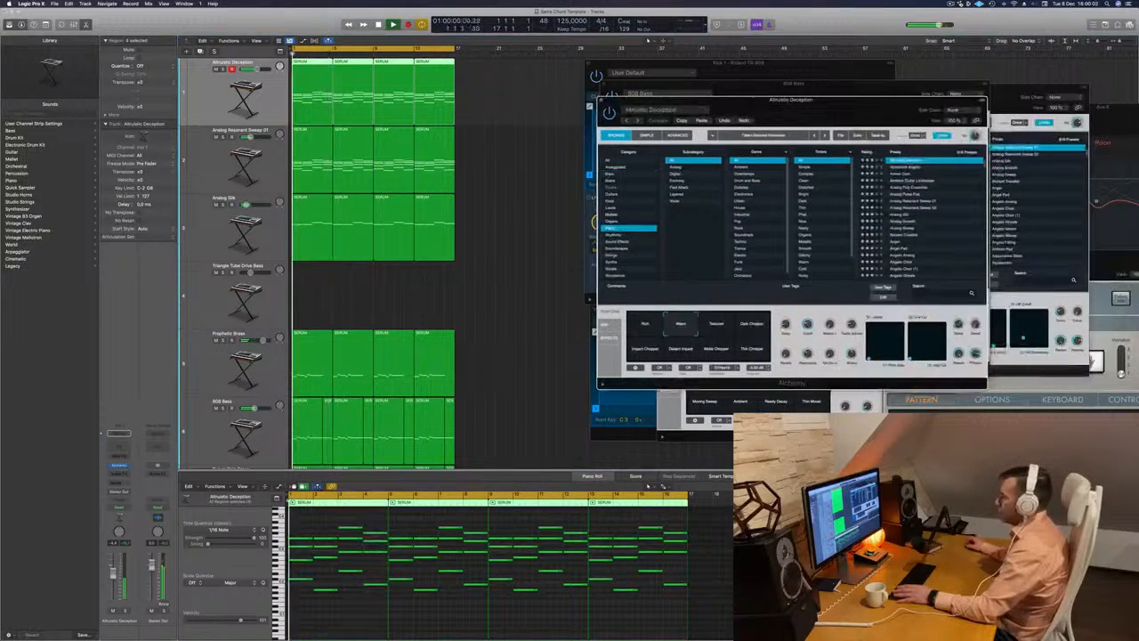
click(616, 168)
drag(835, 112, 664, 156)
scroll(750, 236, up, 5)
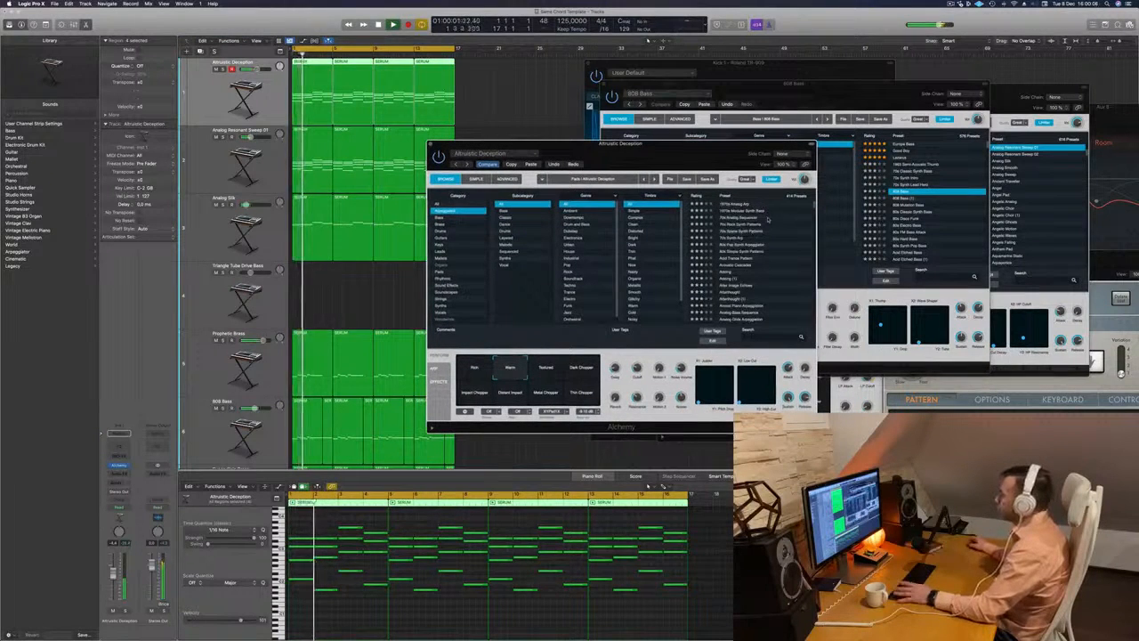
- Audition the arpeggiated presets 1970s Analog Arp, 1970s Modular Synth Bass and 80s Pop Synth Arpeggiator on the first track
click(723, 206)
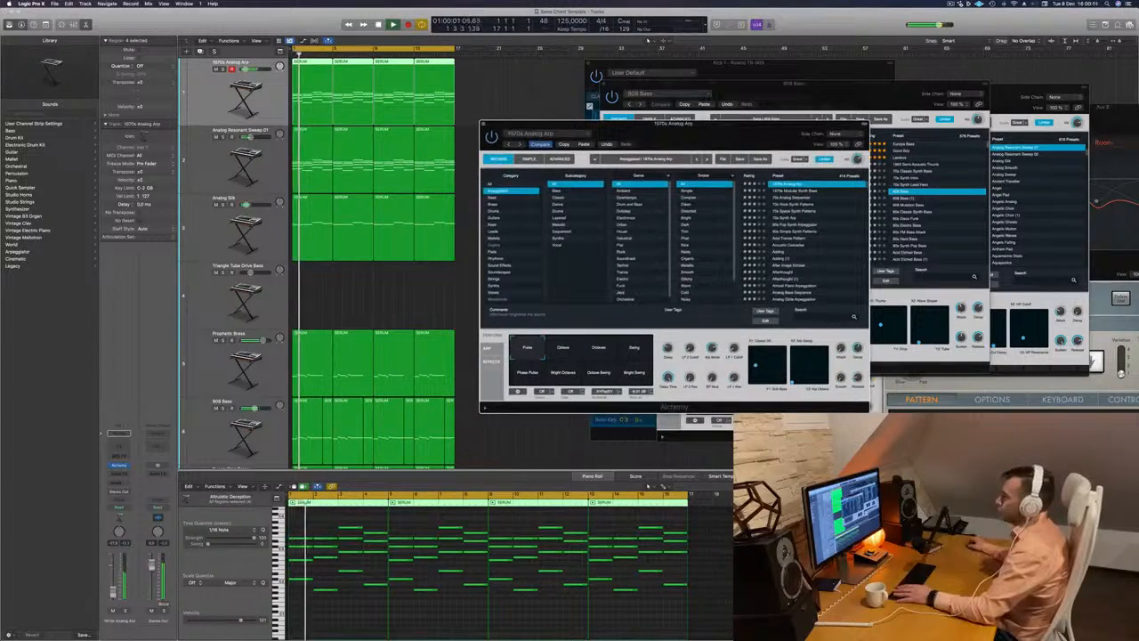
click(345, 415)
drag(713, 133, 688, 97)
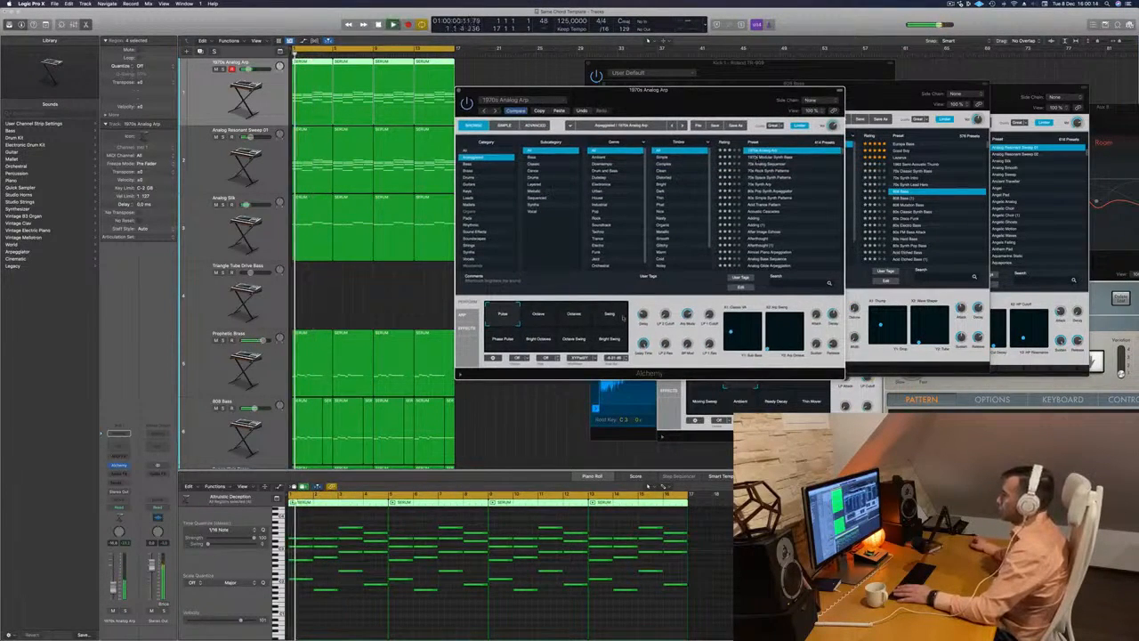
click(767, 157)
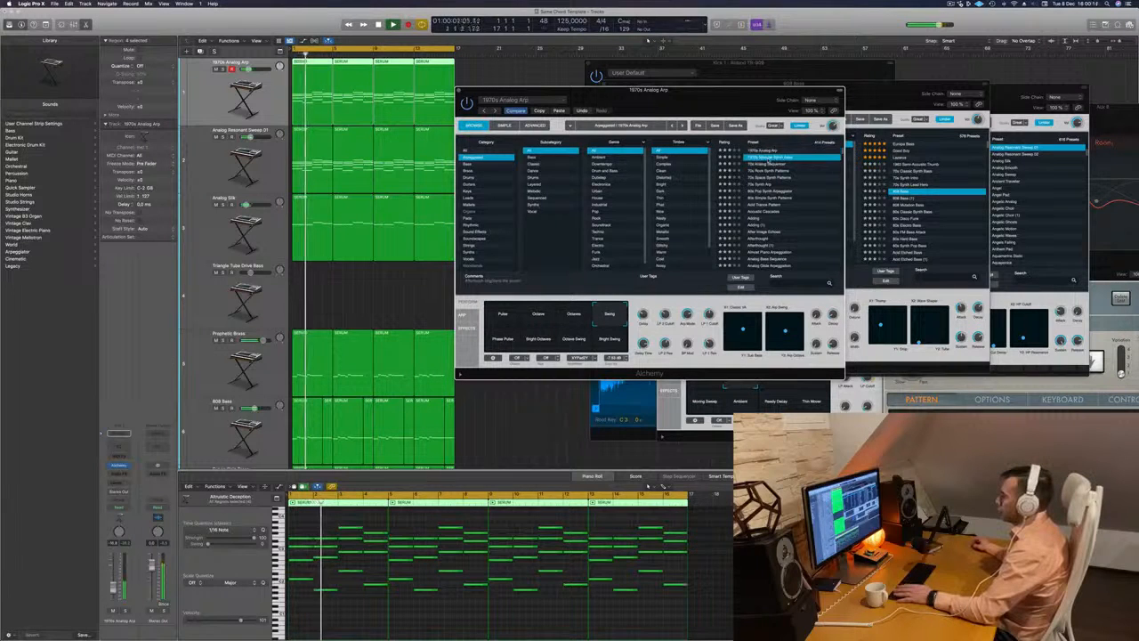
click(764, 190)
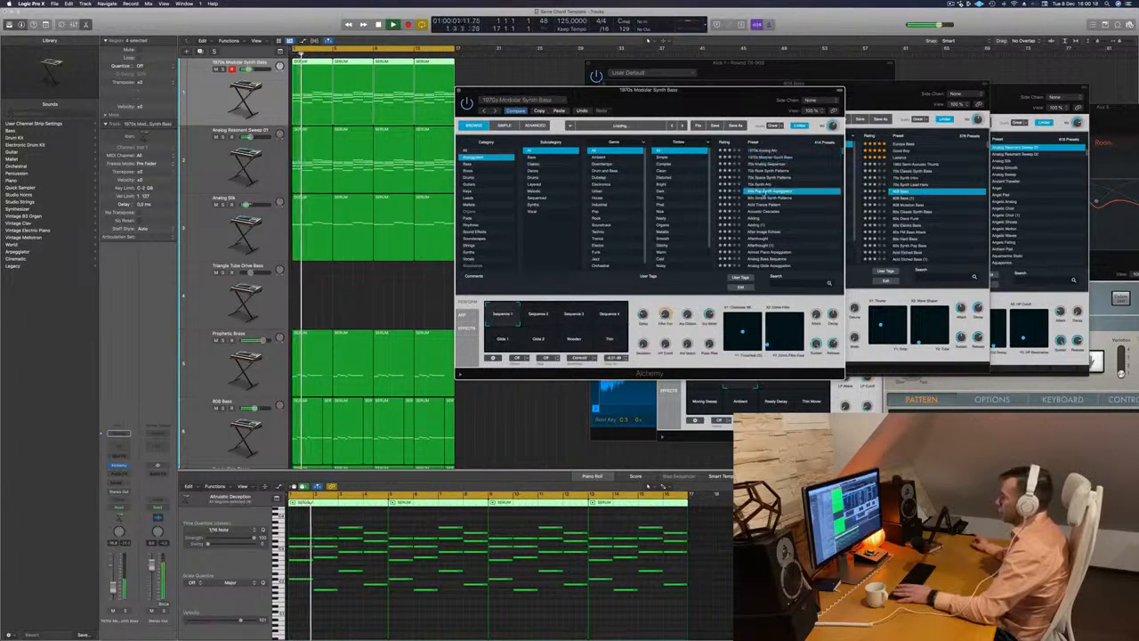
scroll(766, 204, down, 20)
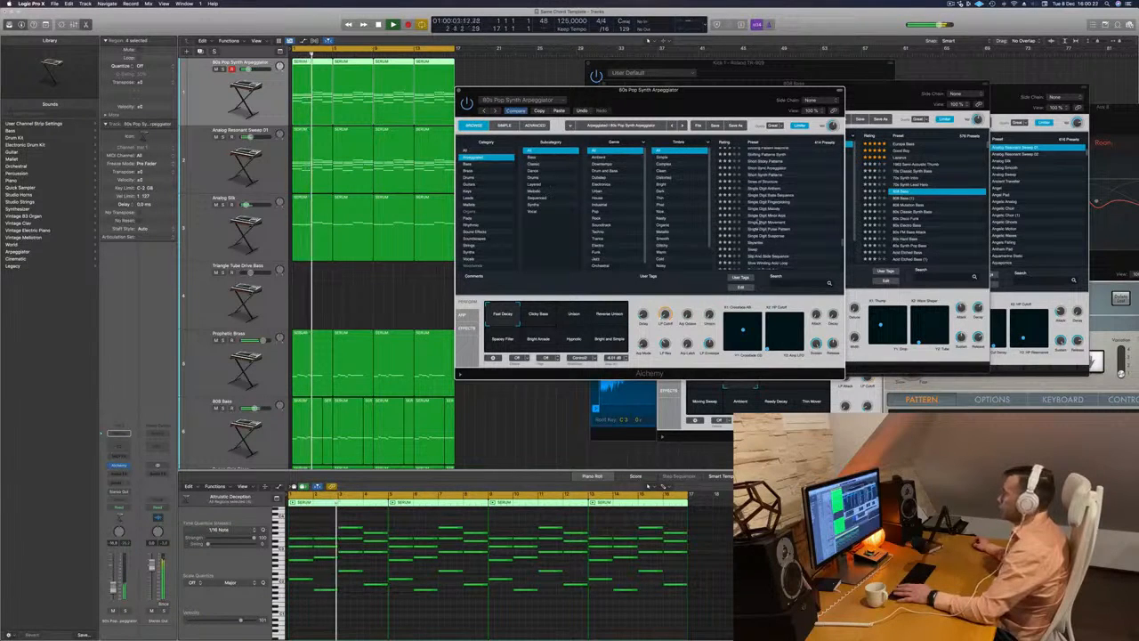
- Audition the presets Single Digit Movement, Single Digit Pulse Pattern and Single Digit Suspense against the mix
click(758, 222)
key(space)
key(space)
drag(739, 96, 795, 83)
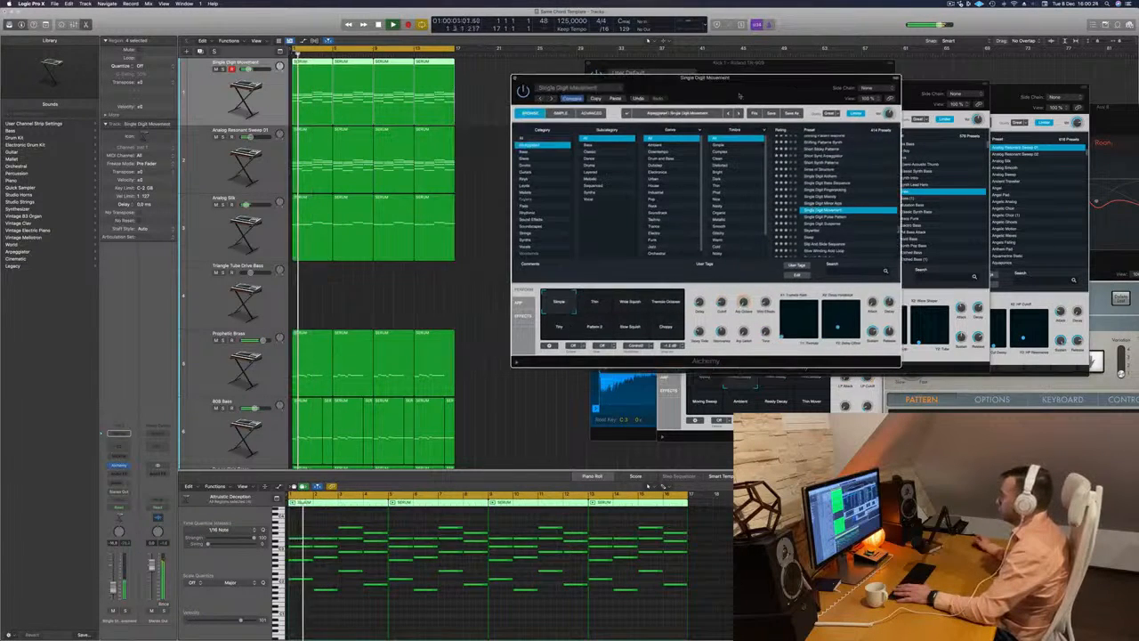
click(821, 217)
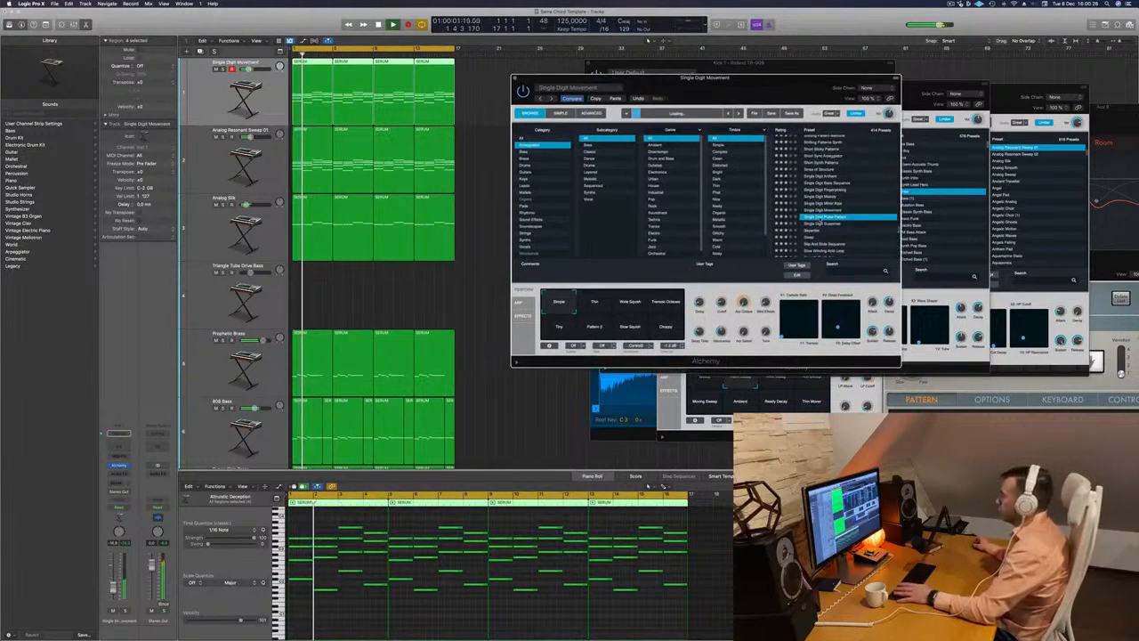
click(821, 224)
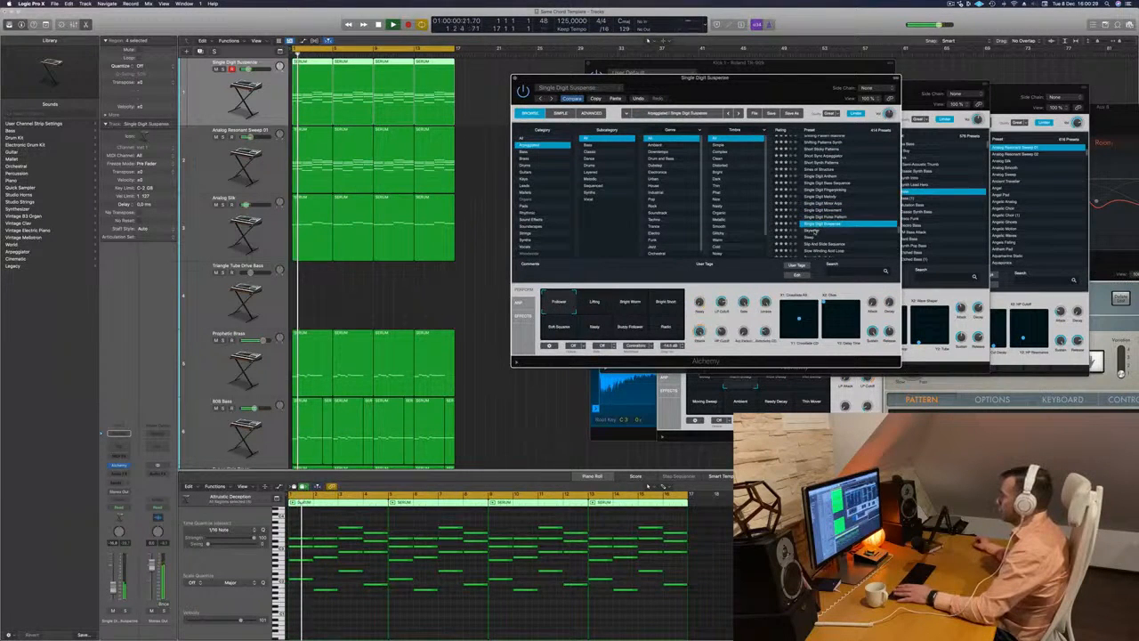
- Audition the arpeggiated presets Skywriter, Sleep and Slip And Slide Sequence on the first track against the mix
click(814, 231)
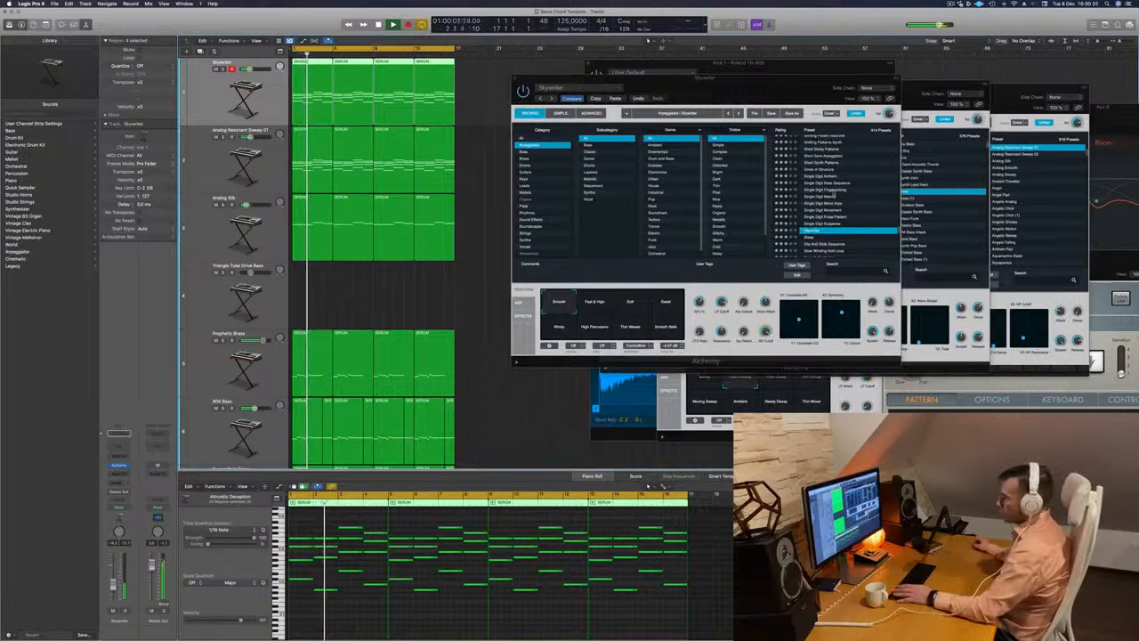
click(810, 237)
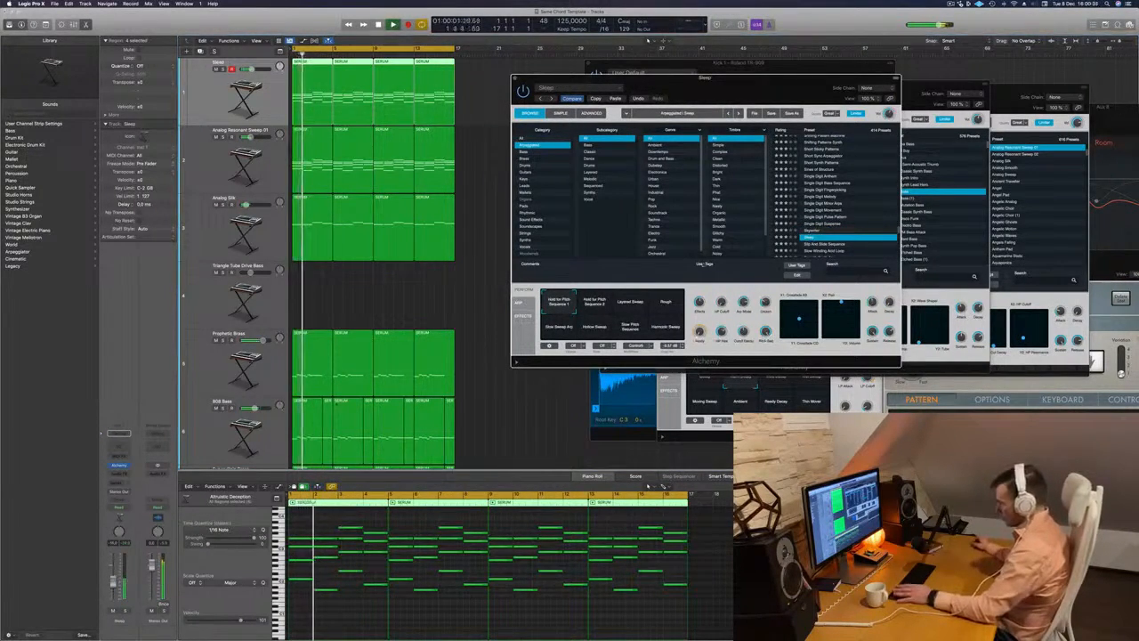
scroll(846, 193, down, 5)
key(Down)
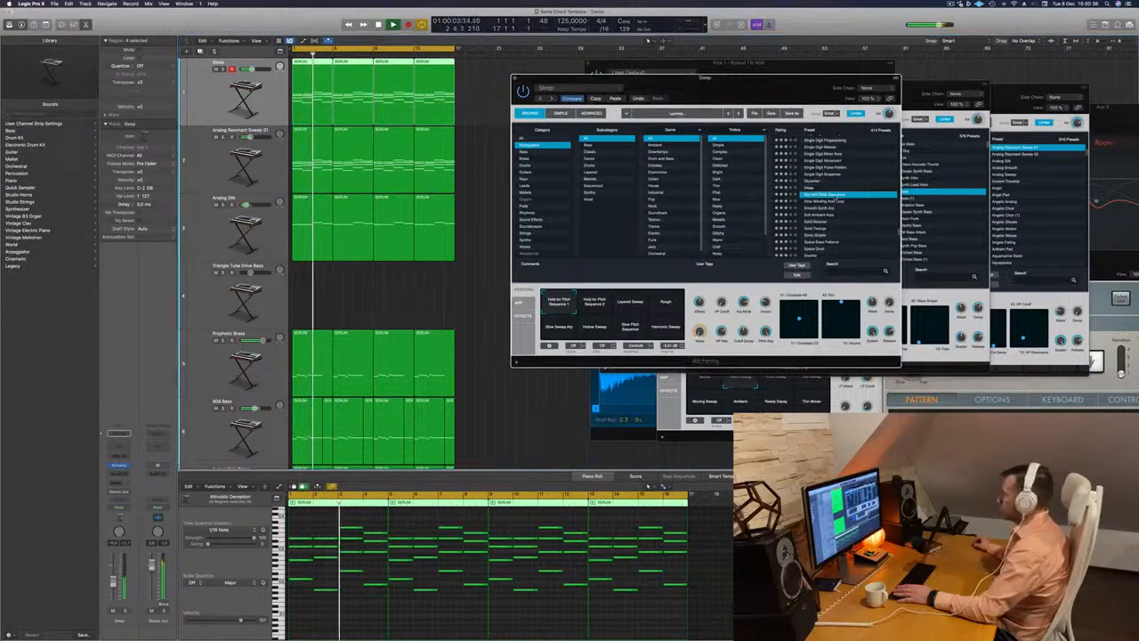
- Audition the presets Slow Winding Acid Loop, Smooth Synth Arp, Soft Ambient Arps and Solid Modular
key(Down)
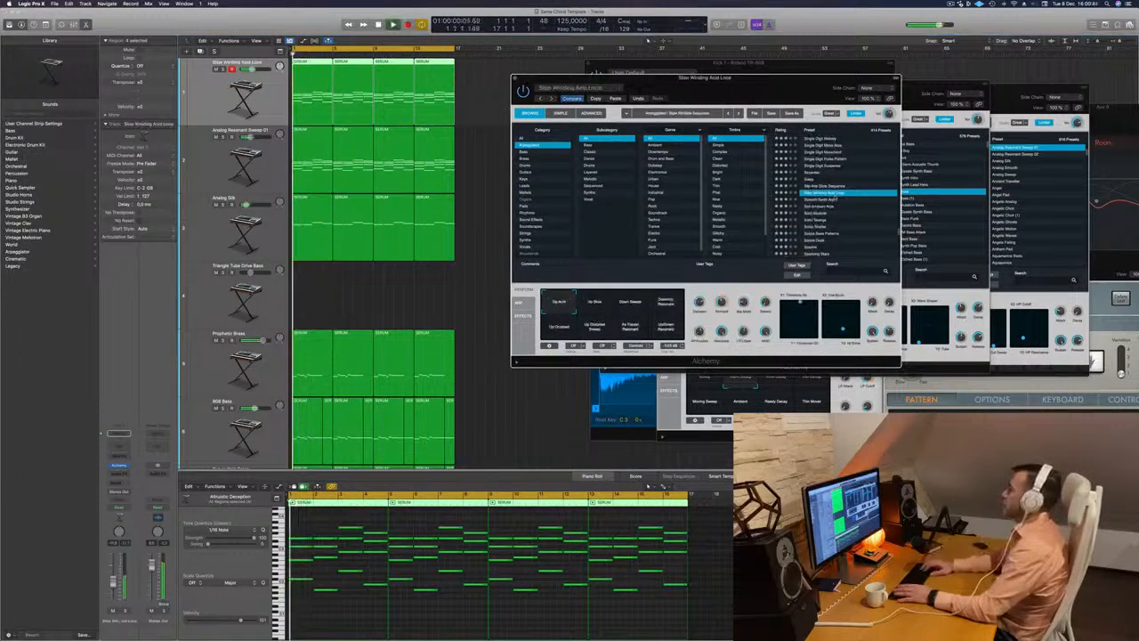
key(Down)
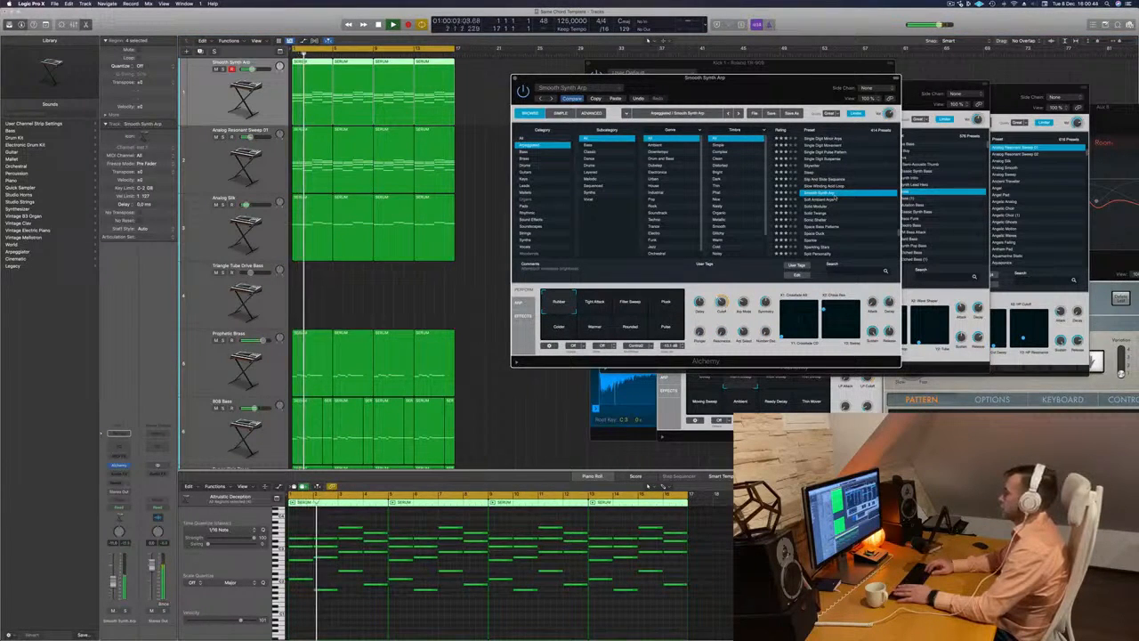
key(Down)
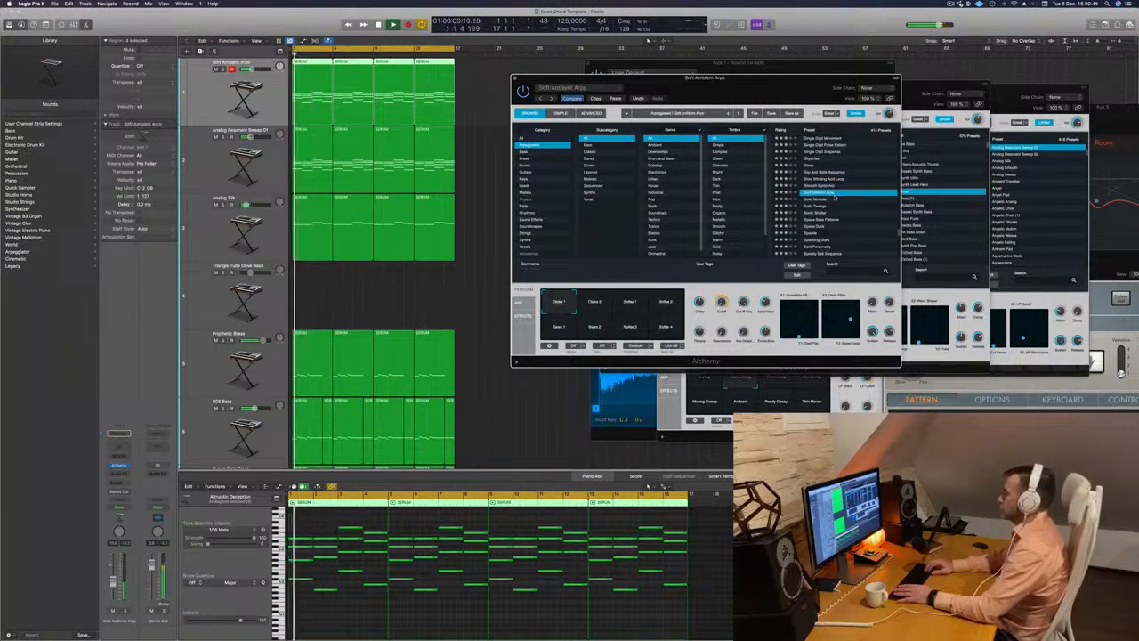
key(Down)
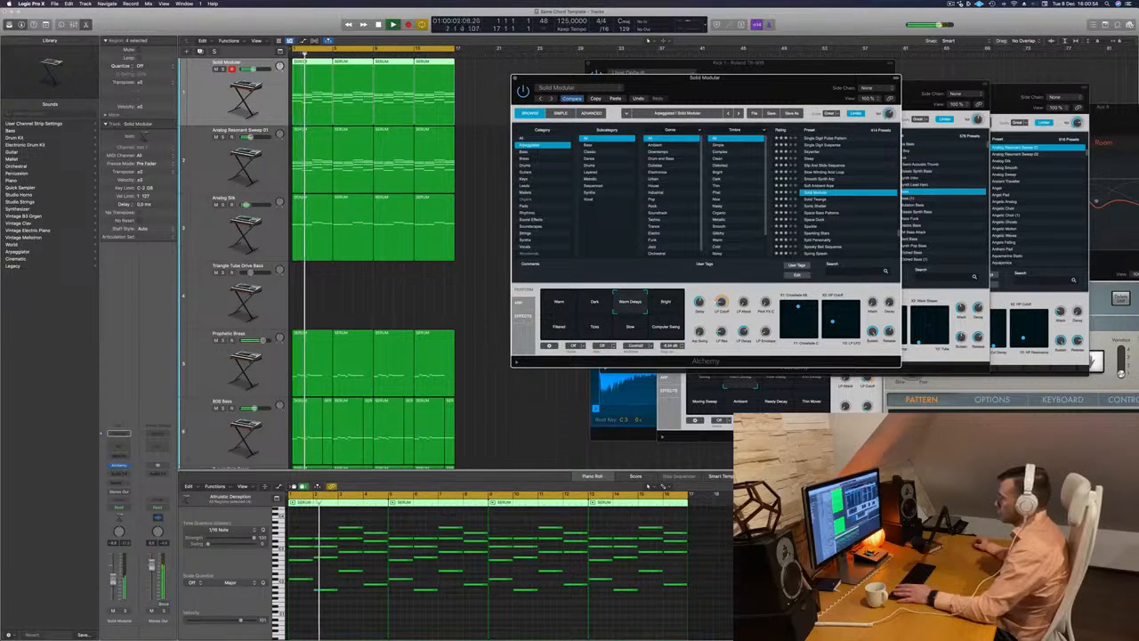
- Replay Solid Modular against the mix and try its Dark performance snapshot, shifting the Alchemy window slightly
click(756, 321)
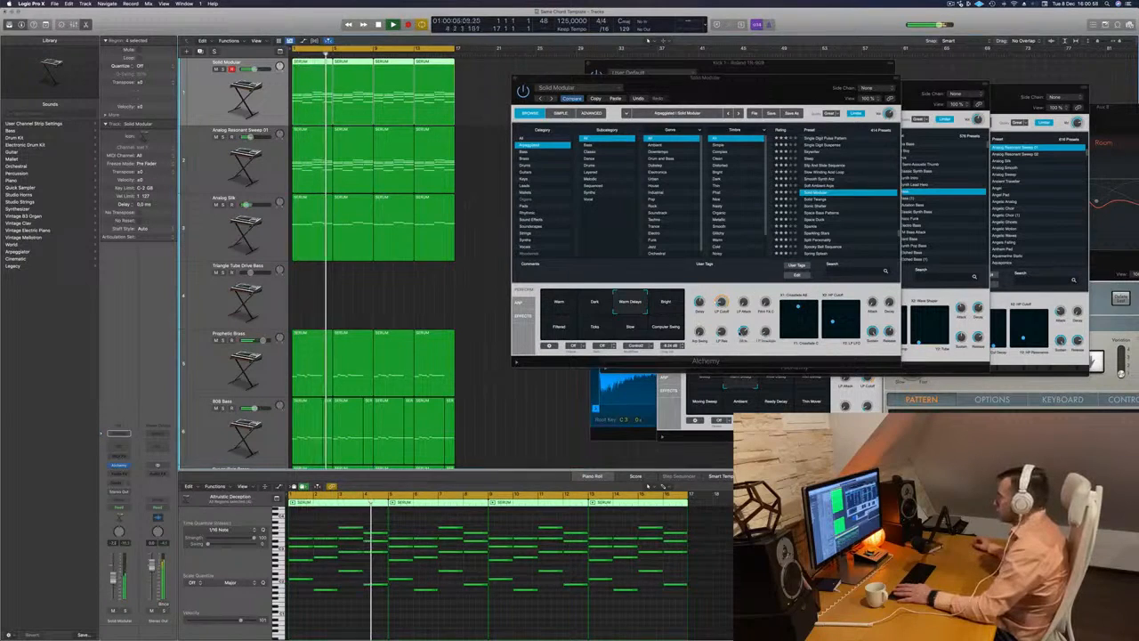
click(697, 317)
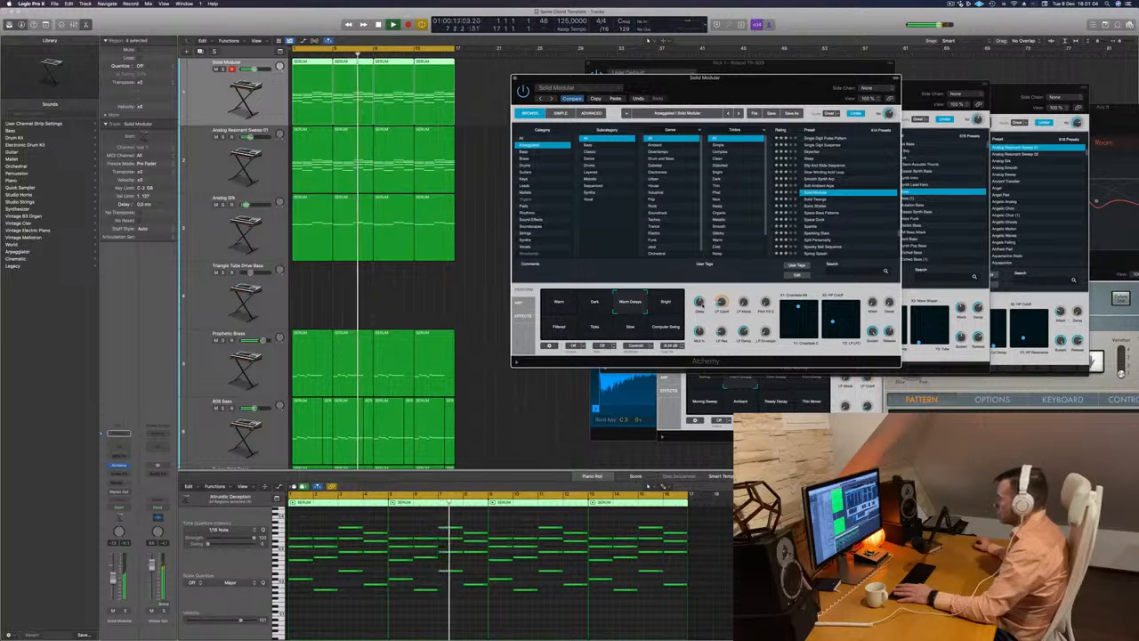
key(Return)
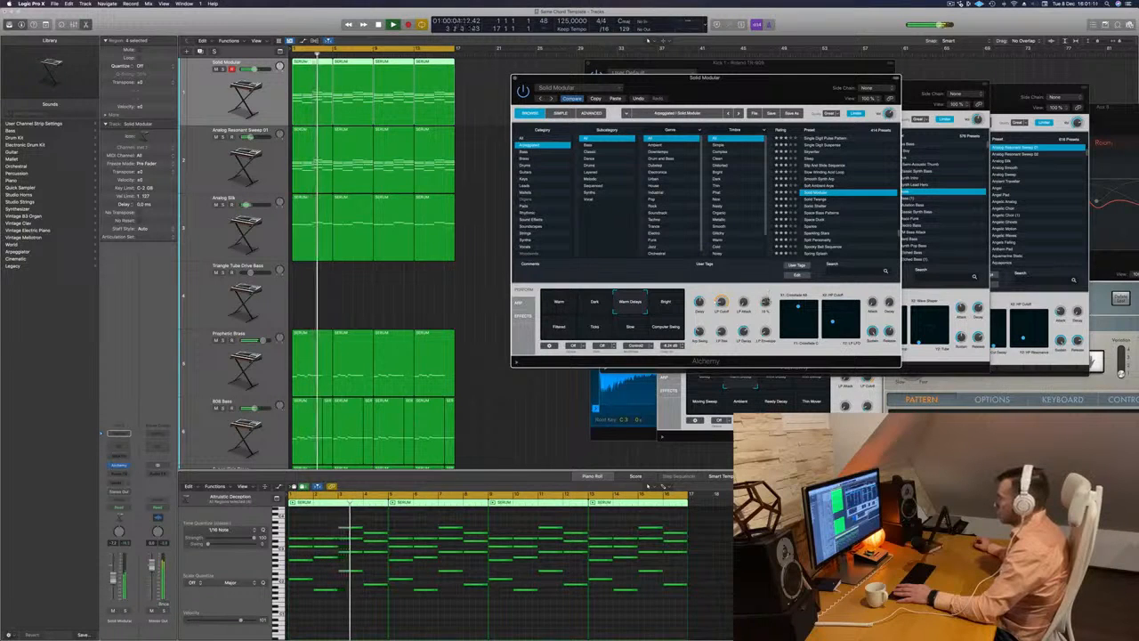
key(Return)
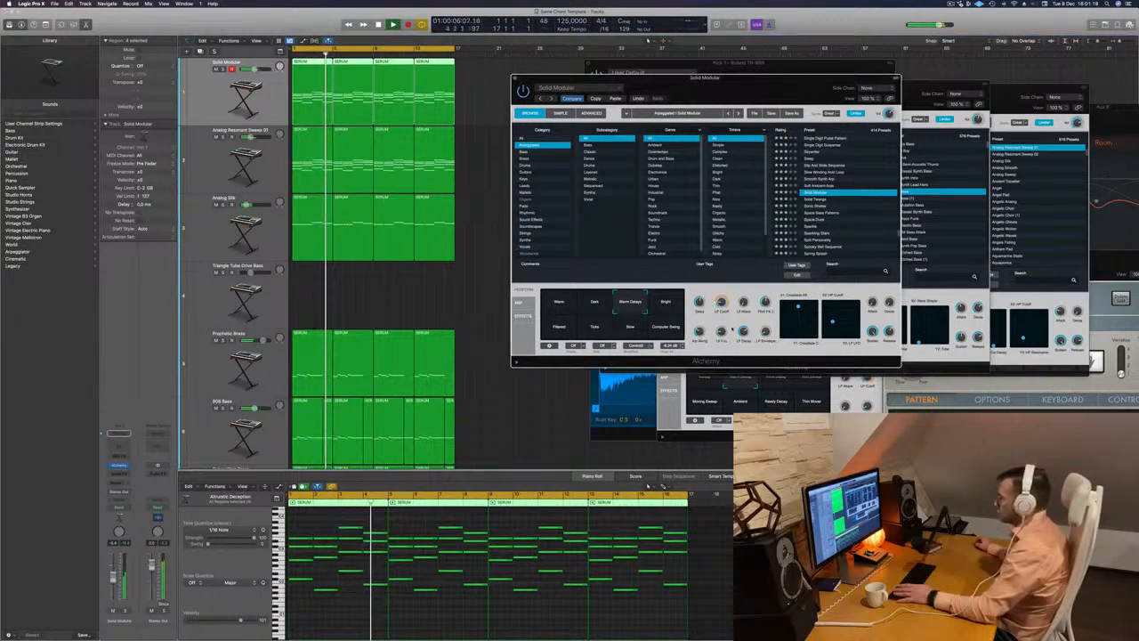
drag(740, 325, 726, 320)
key(space)
key(space)
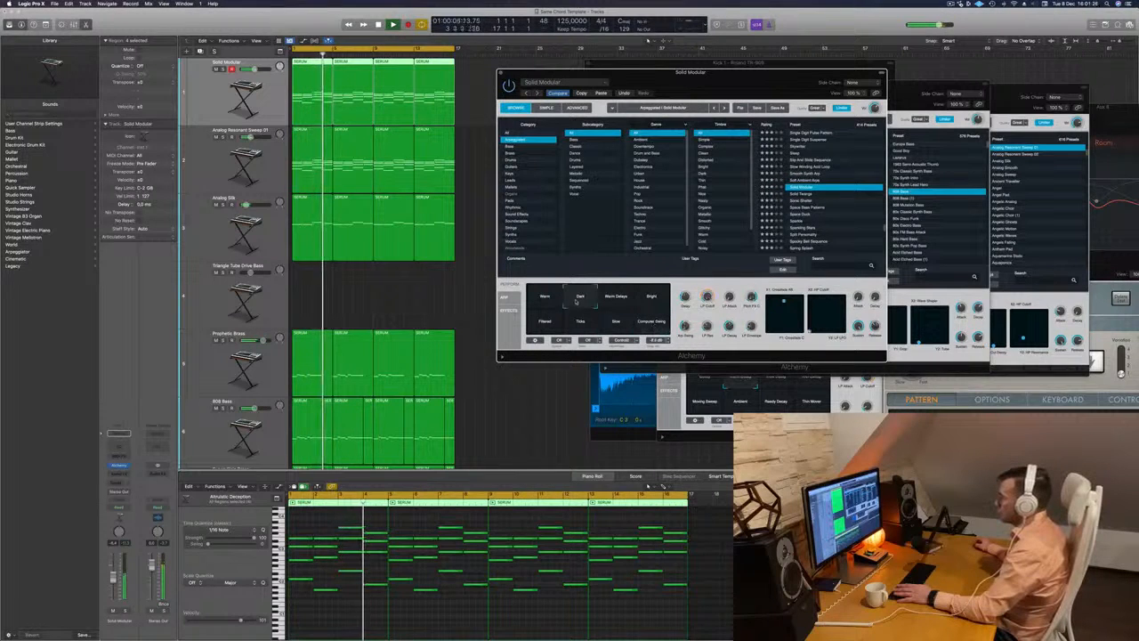
- Audition the consecutive arpeggiated presets from Solid Twangs through Space Bass Patterns to Sparkle
click(800, 194)
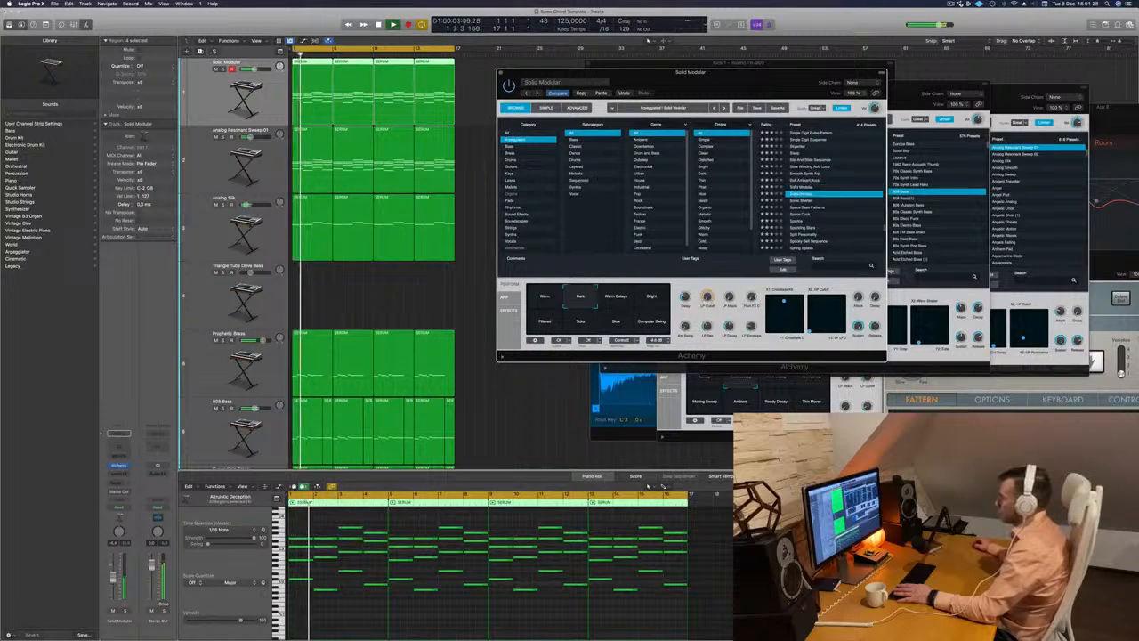
click(799, 202)
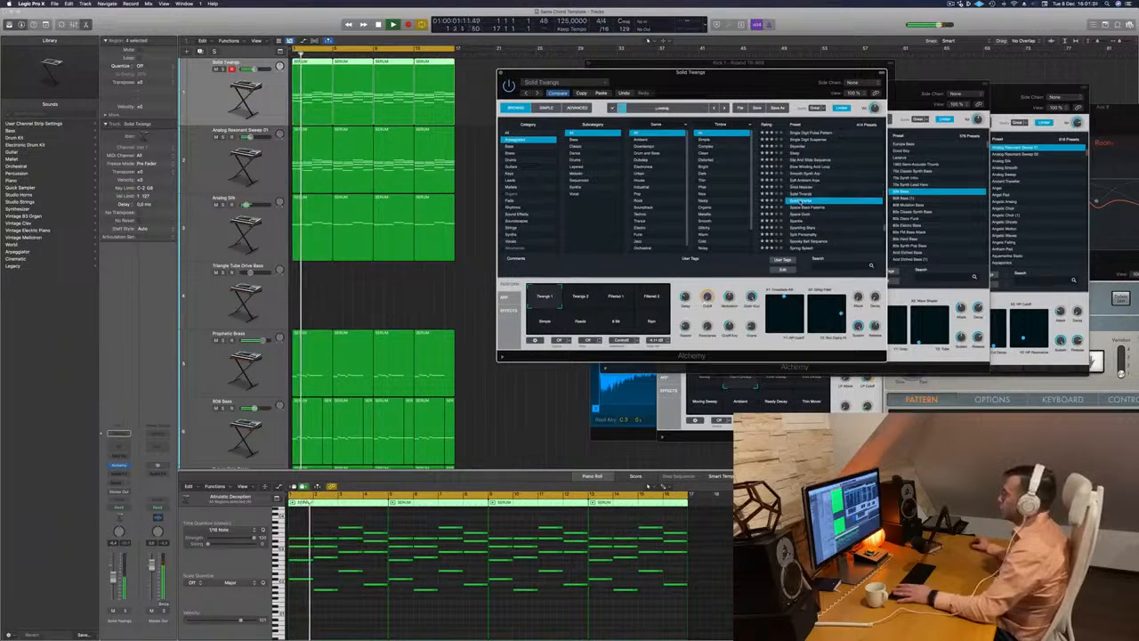
click(812, 208)
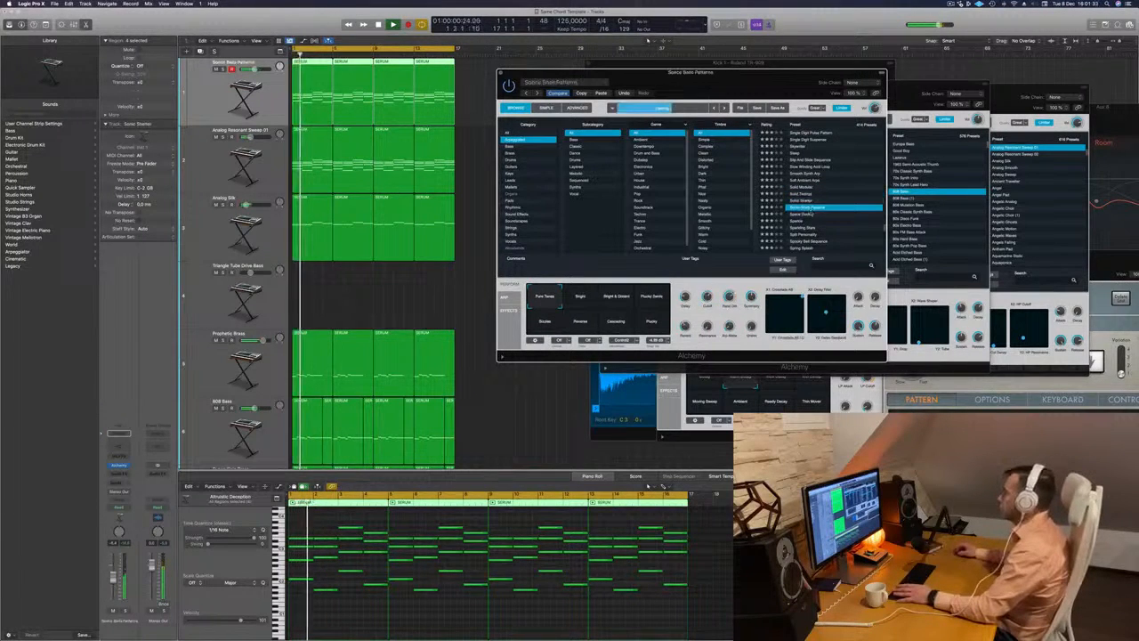
click(801, 214)
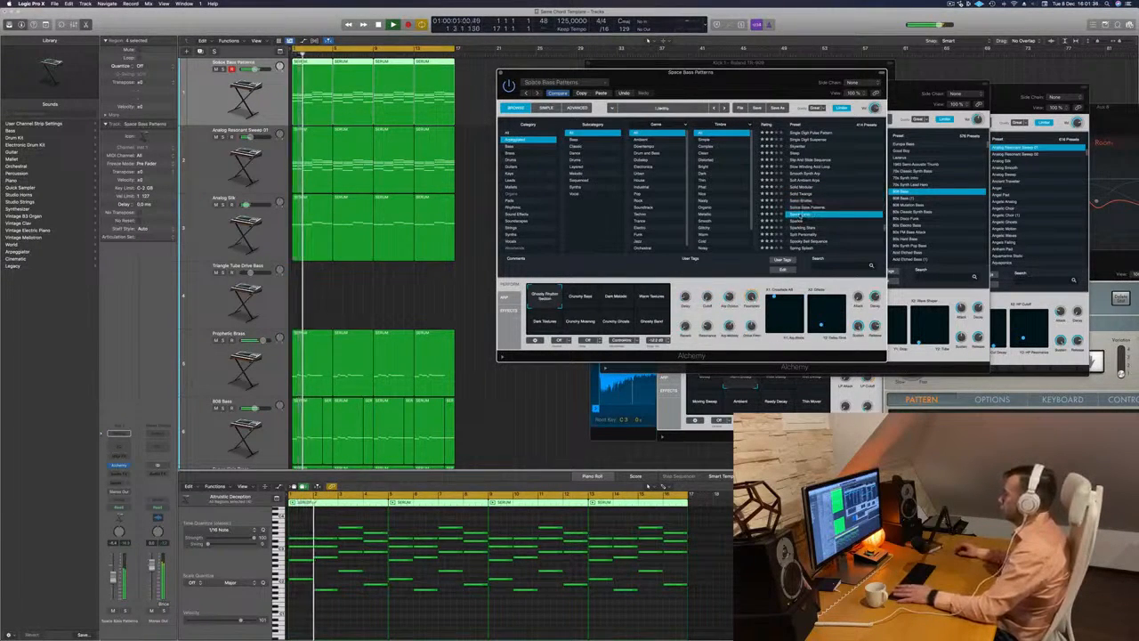
click(799, 220)
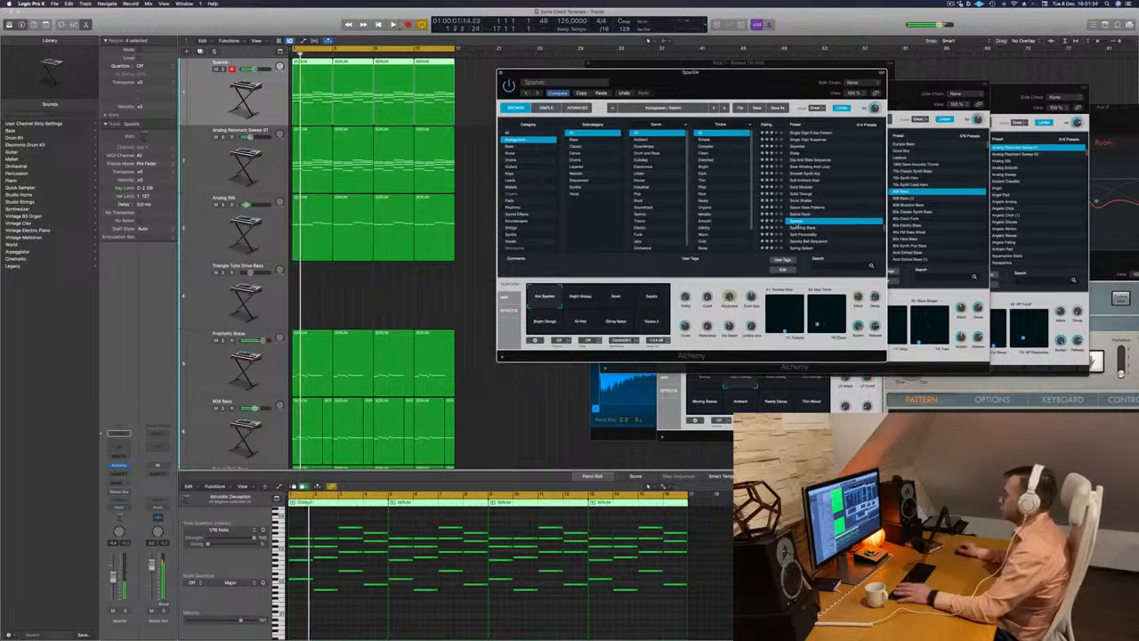
- Audition further arpeggiated presets, including Sparkling Stars, Spooky Bell Sequence and Spring Back
scroll(817, 225, down, 2)
click(802, 206)
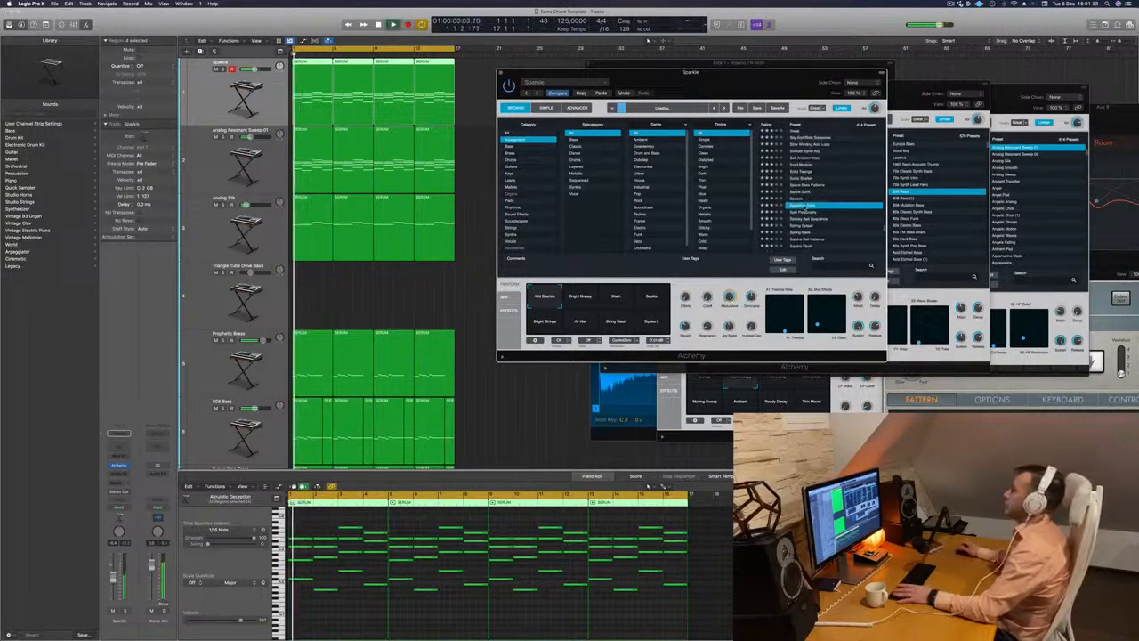
scroll(827, 211, down, 2)
click(802, 205)
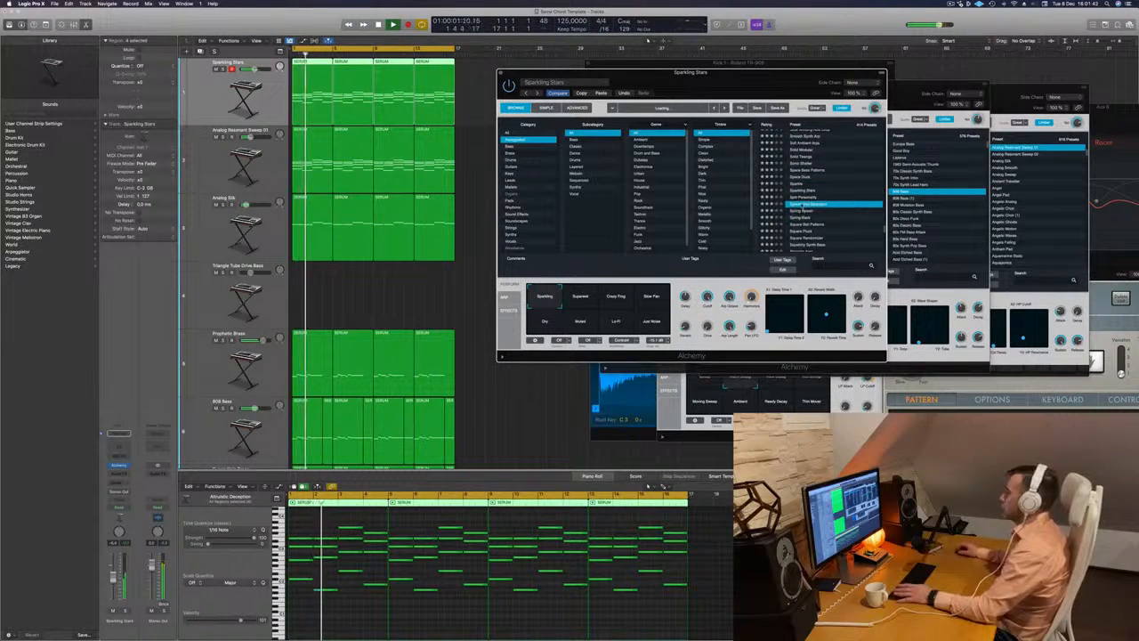
click(800, 212)
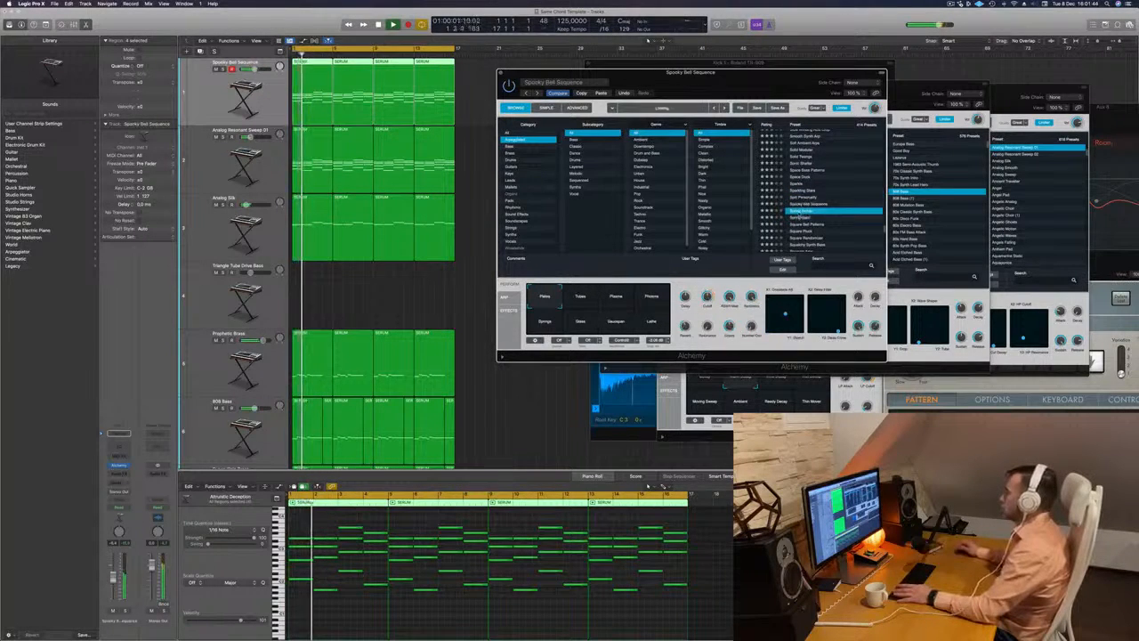
click(809, 217)
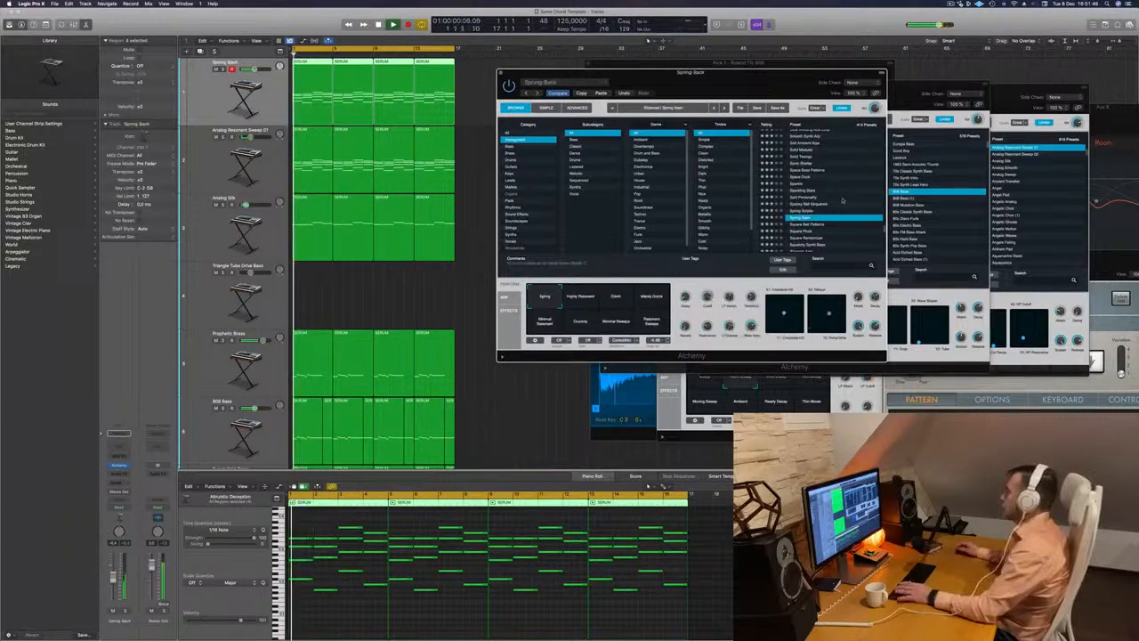
- Load the Square Pluck preset and compare its Thick, Distorted and Octaves snapshots during playback
scroll(837, 188, down, 4)
click(805, 187)
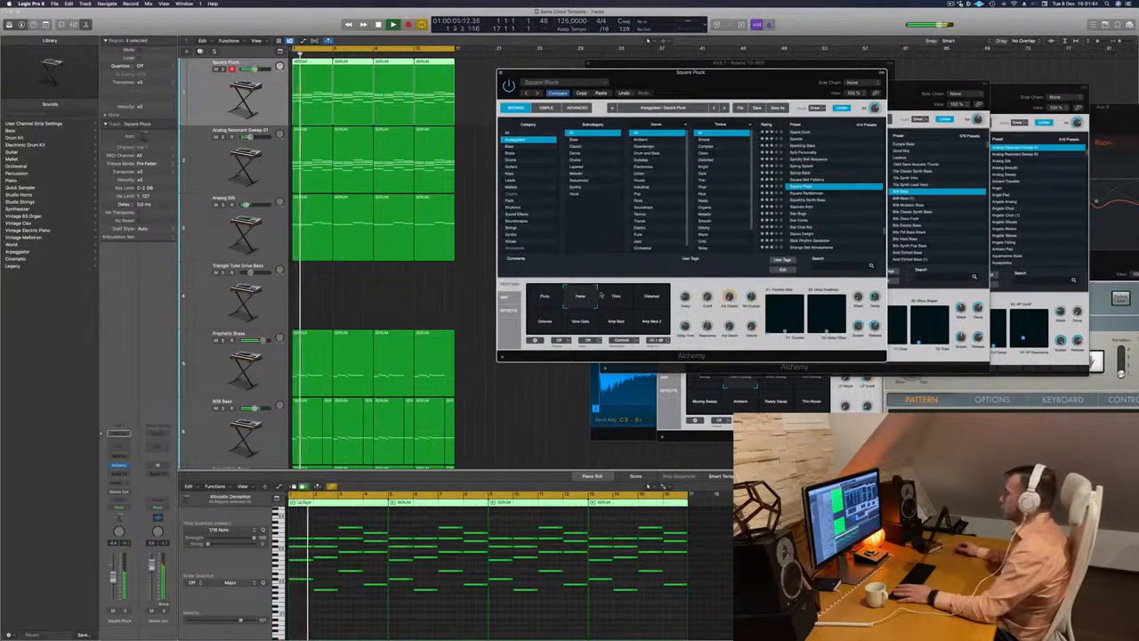
click(621, 303)
click(658, 303)
click(544, 324)
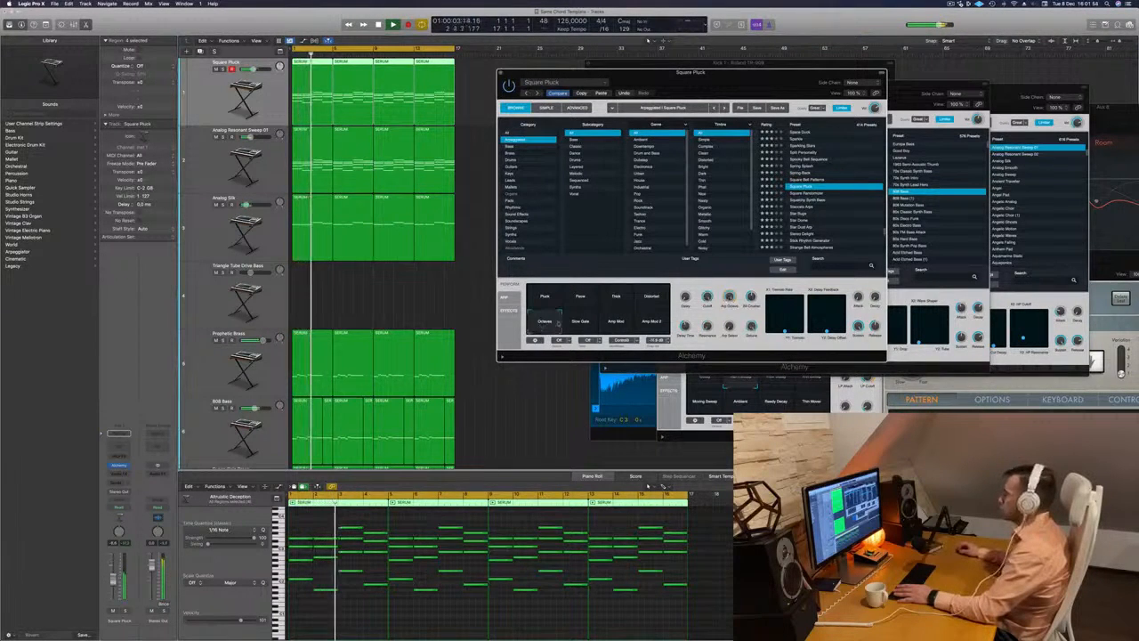
- Audition the presets Square Randomizer, Squelchy Synth Bass and Staccato Arps
click(792, 194)
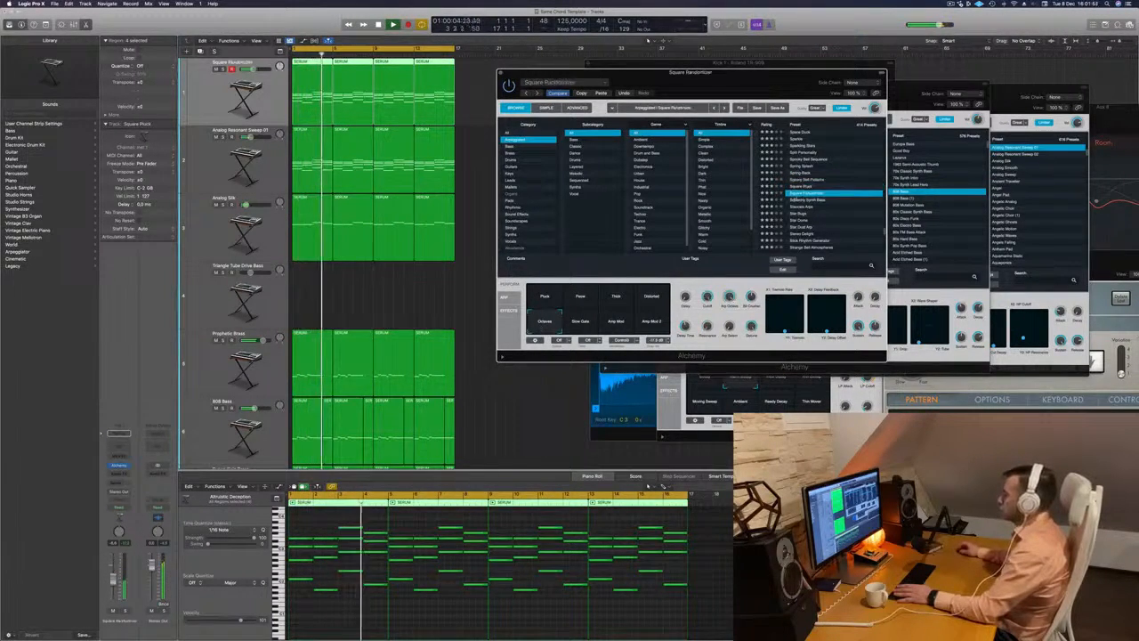
key(Down)
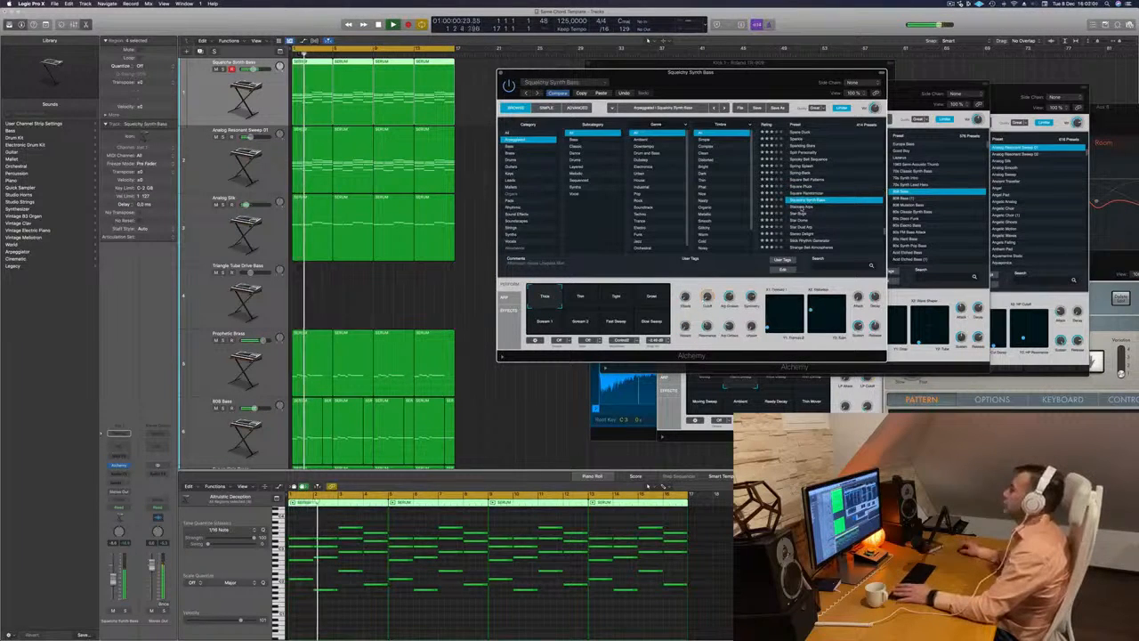
key(Down)
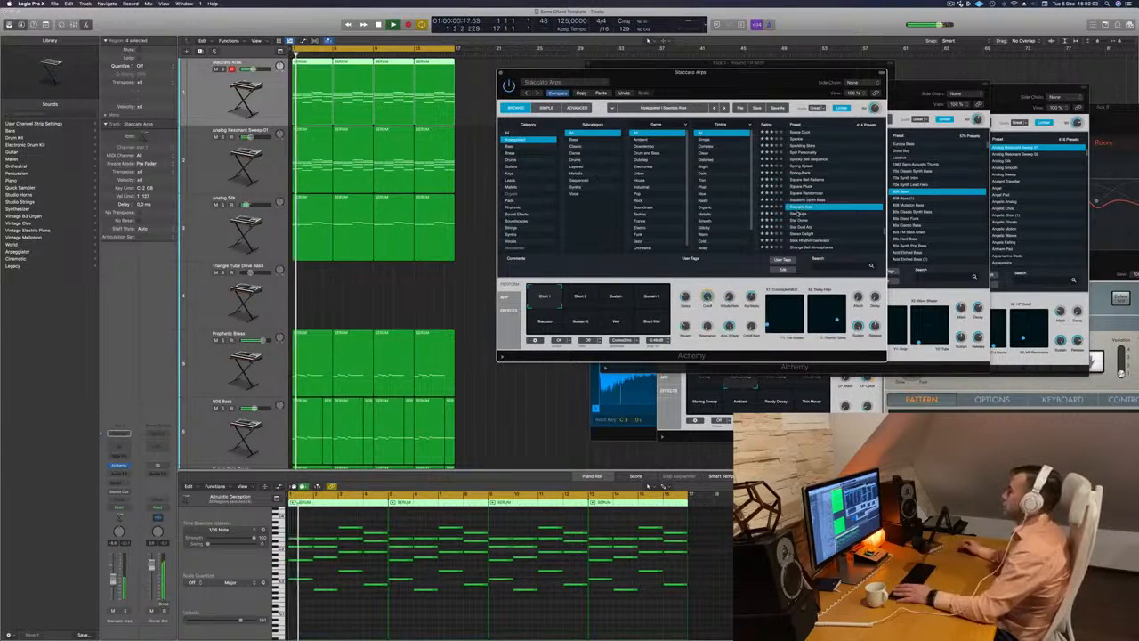
- Load the Star Bugs preset and compare its first snapshot with Detuned, Fast, Short and Wash
key(Down)
scroll(828, 214, down, 3)
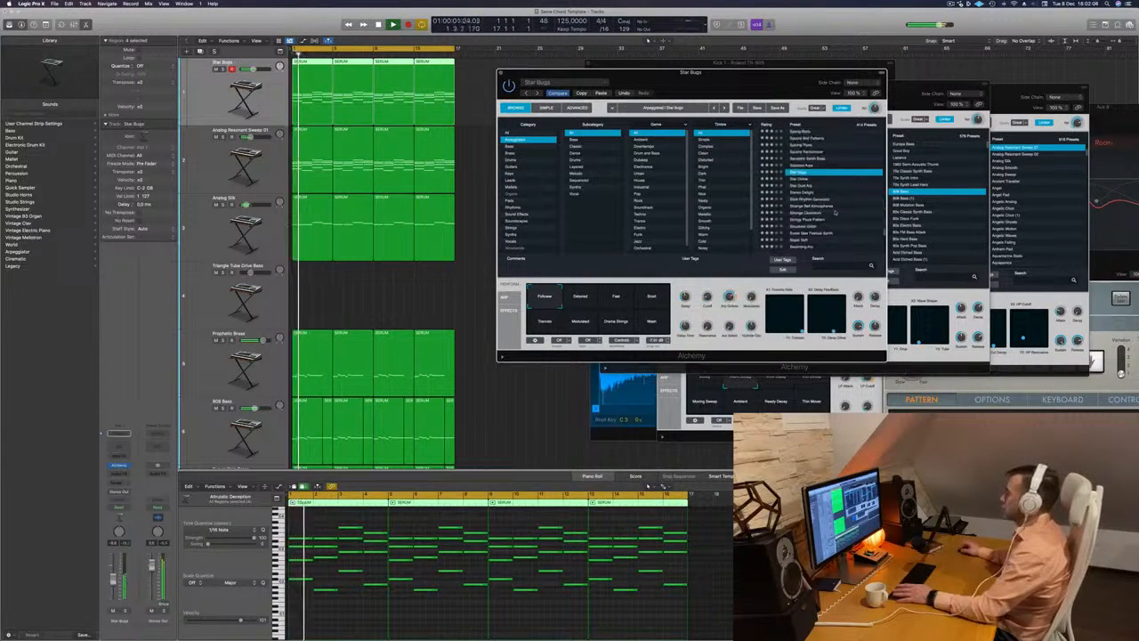
click(581, 299)
click(545, 298)
key(space)
click(588, 299)
click(618, 300)
click(651, 301)
click(648, 327)
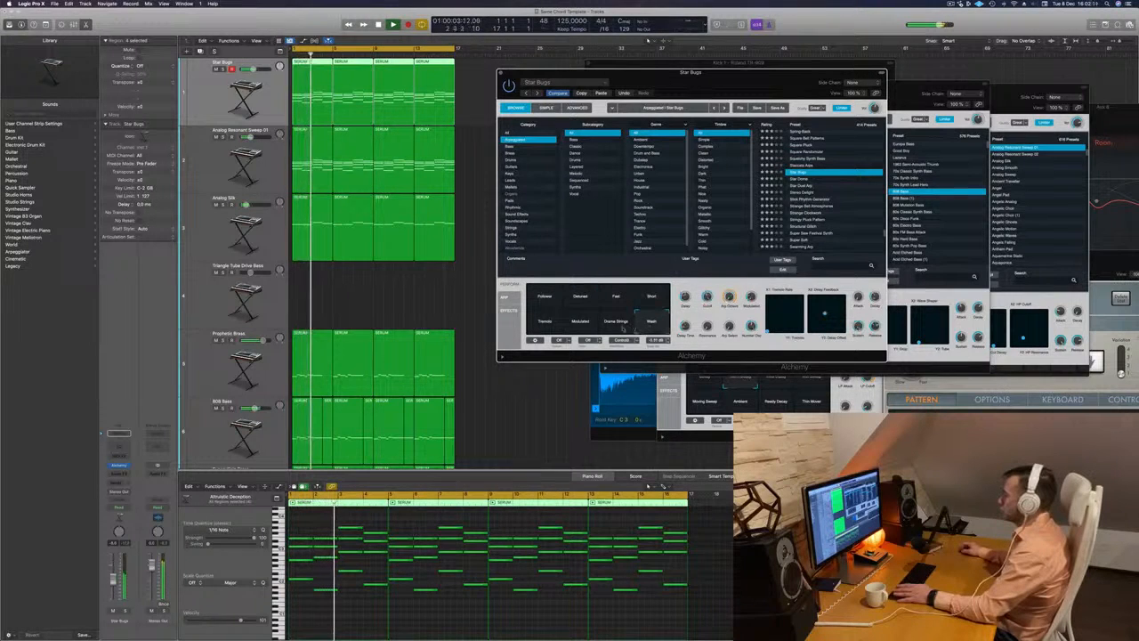
- Restart playback and try the Star Bugs snapshots Tremolo, Modulated and Drama Strings
key(space)
key(space)
click(550, 327)
click(585, 326)
click(621, 326)
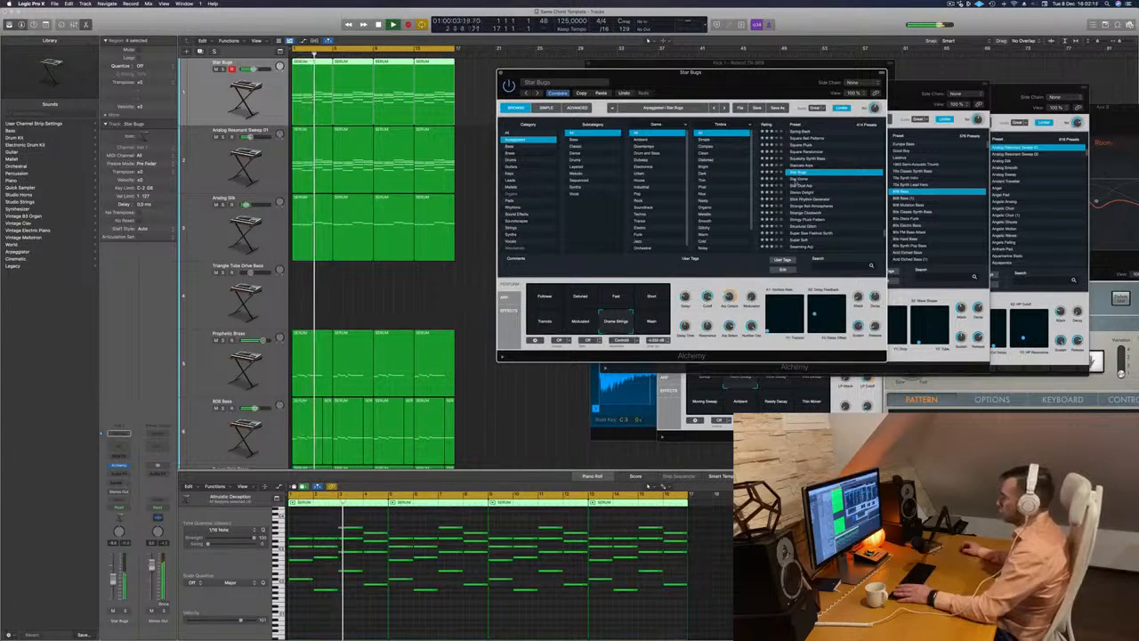
- Audition the presets Star Dome, Stereo Delight, Stick Rhythm Generator and Strange Bell Atmospheres
click(798, 179)
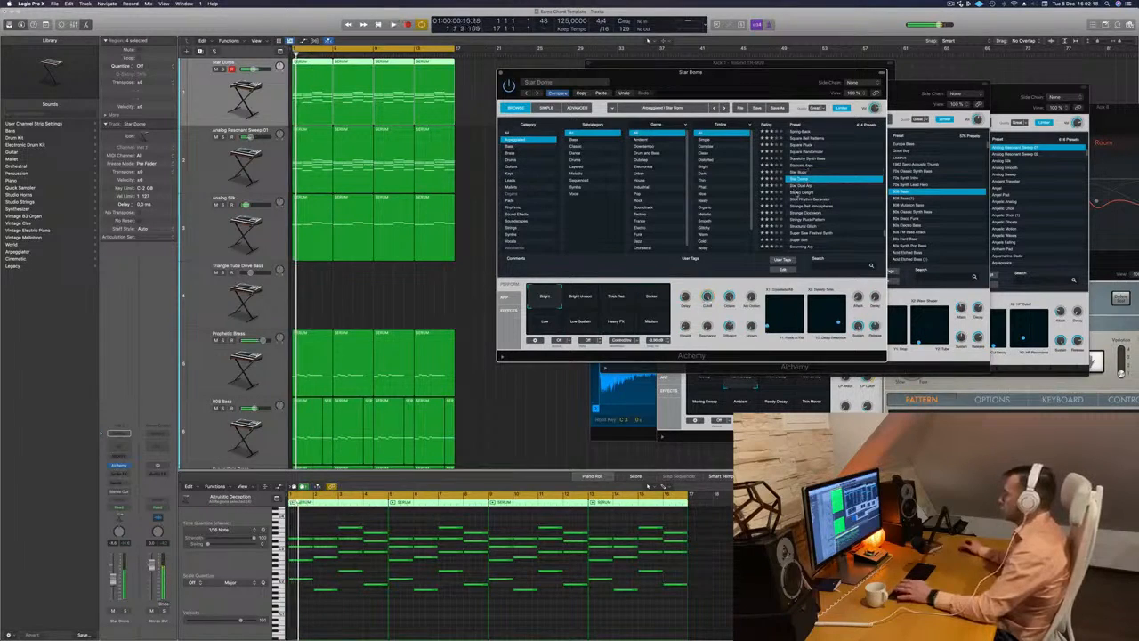
click(795, 192)
click(798, 200)
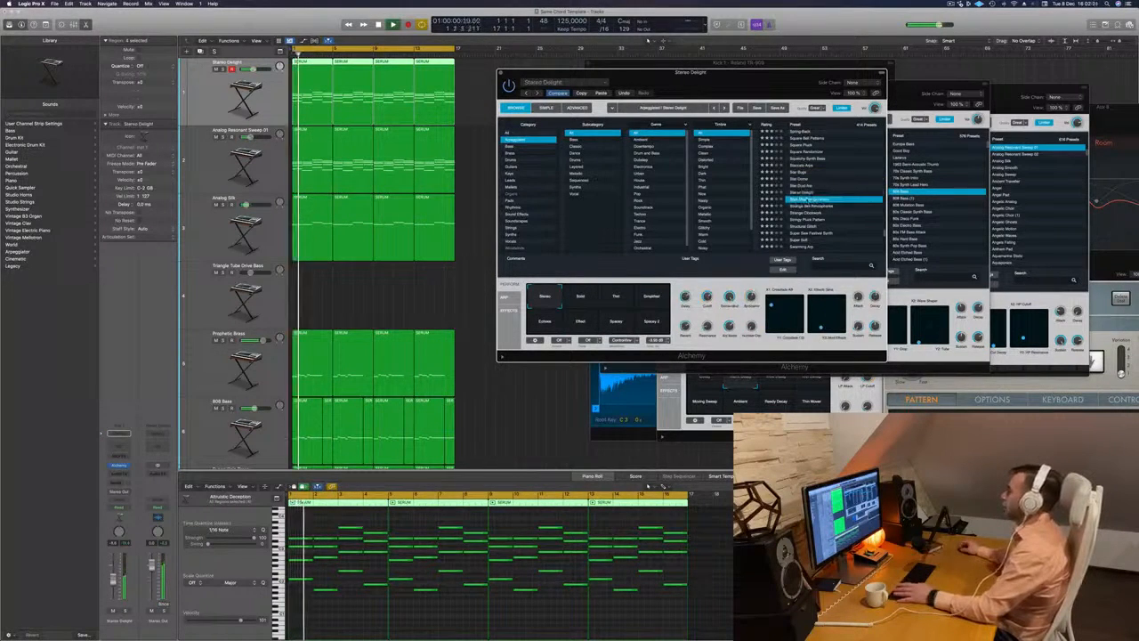
click(809, 206)
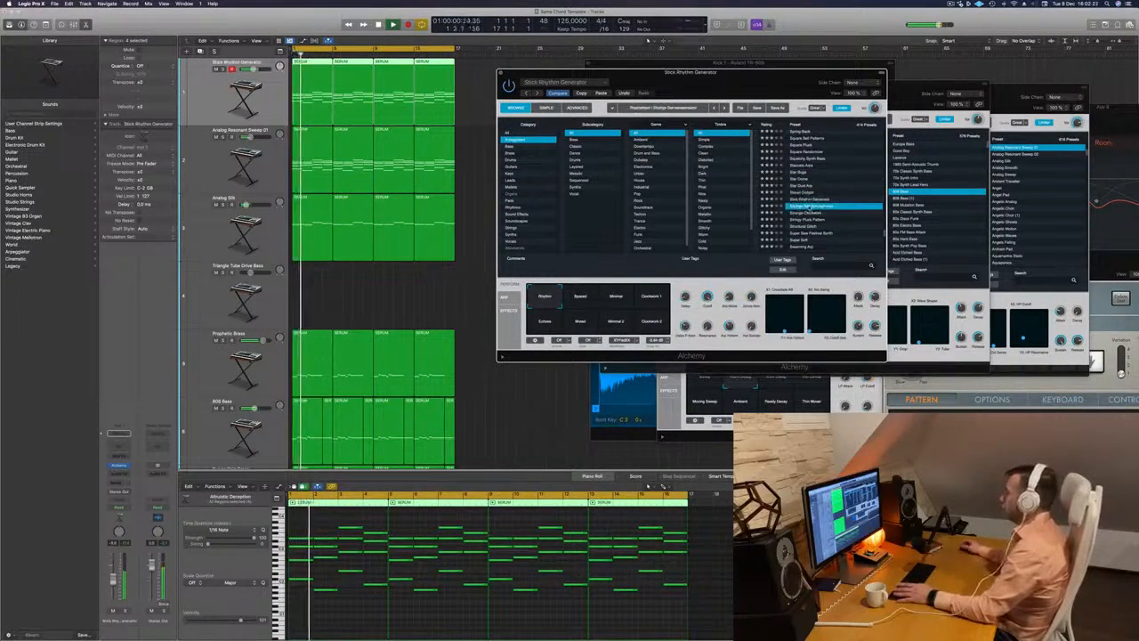
- Audition the presets Stringy Pluck Pattern and Structural Glitch, and load Swarming Arp on the first track
click(807, 220)
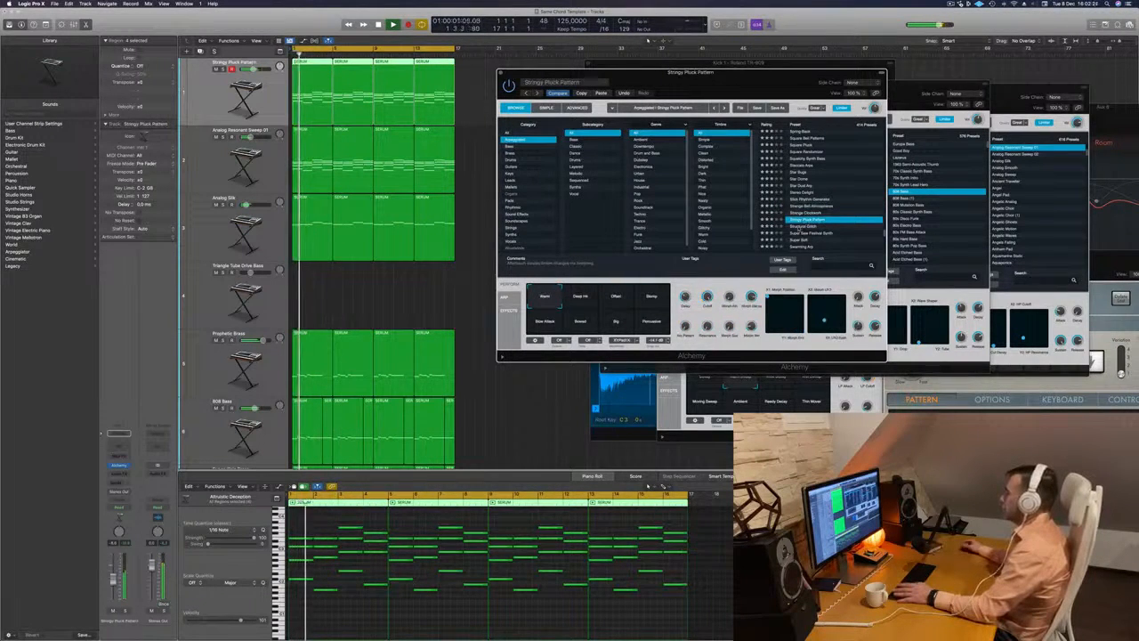
click(849, 226)
scroll(849, 224, down, 3)
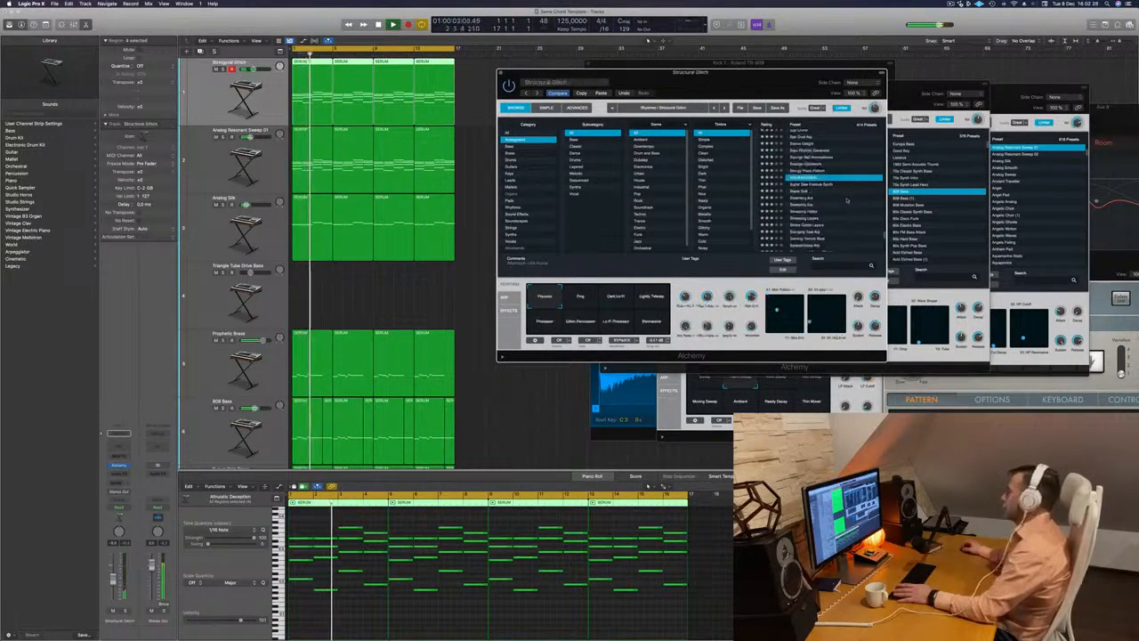
scroll(847, 198, down, 2)
click(801, 168)
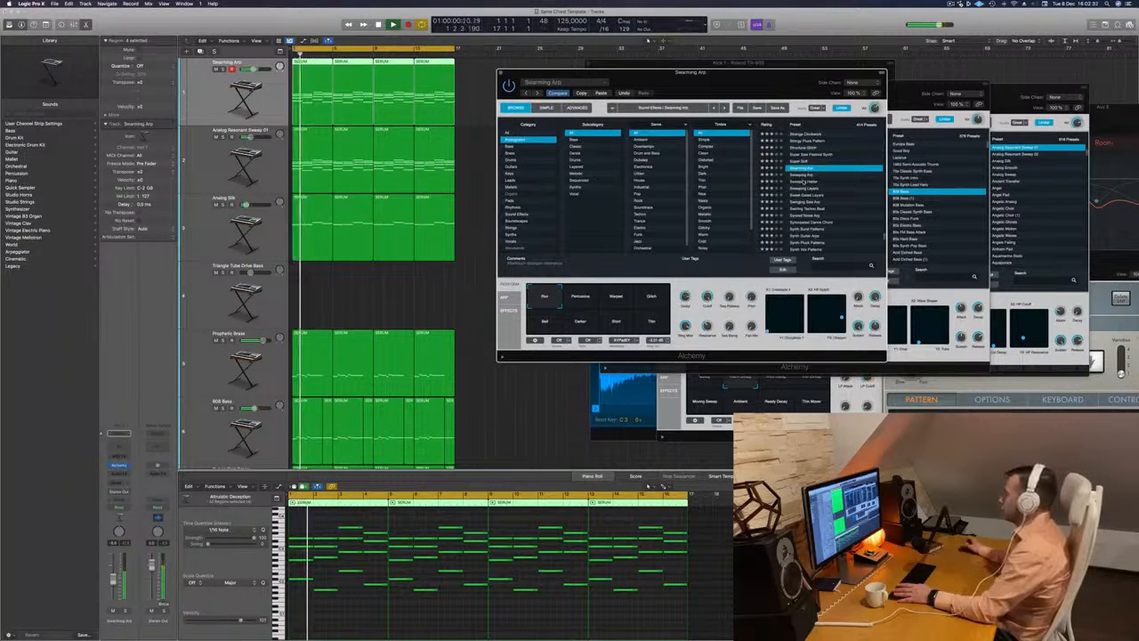
- Audition the arpeggiated presets Sweeping Hatter, Sweet Gated Layers, Synced Noise Arp and Synth Burst Patterns on the first track
click(805, 182)
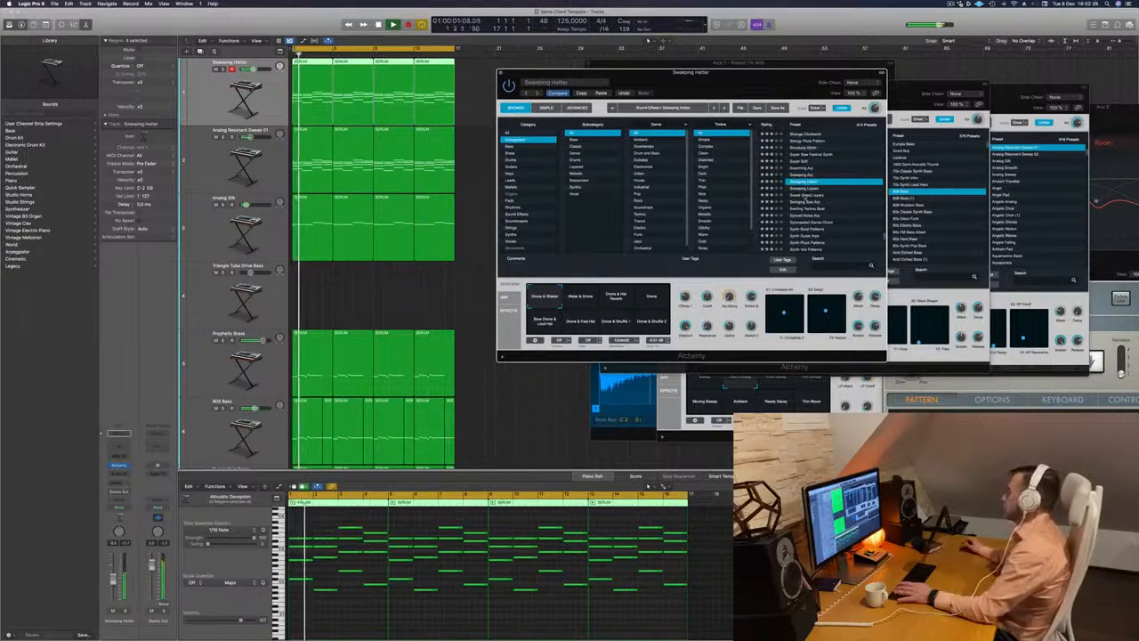
click(805, 195)
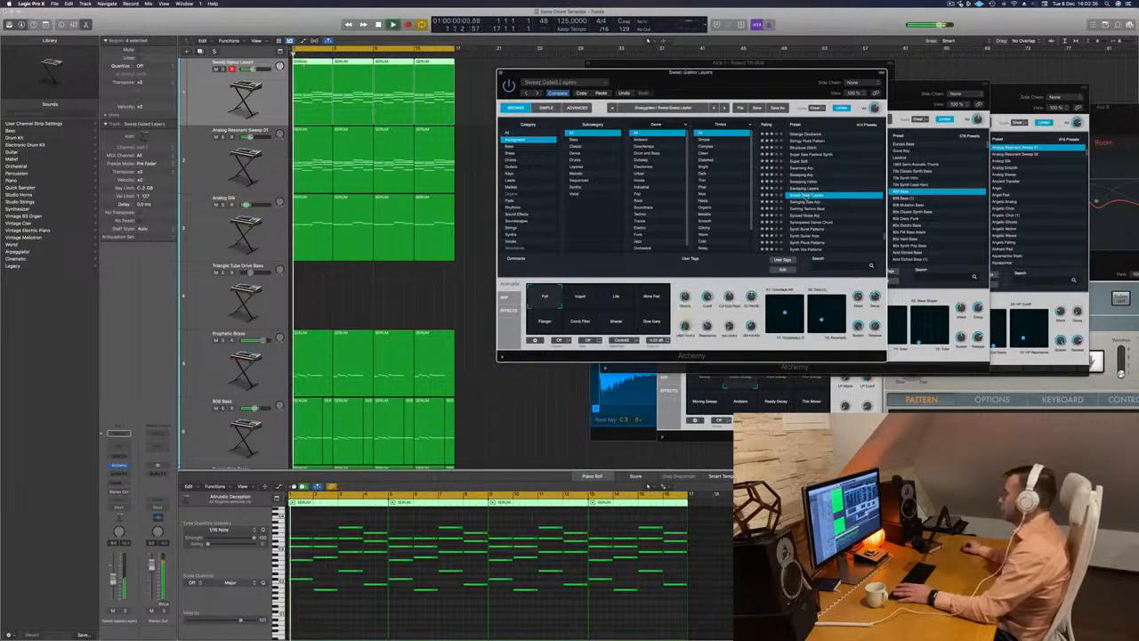
scroll(819, 196, down, 1)
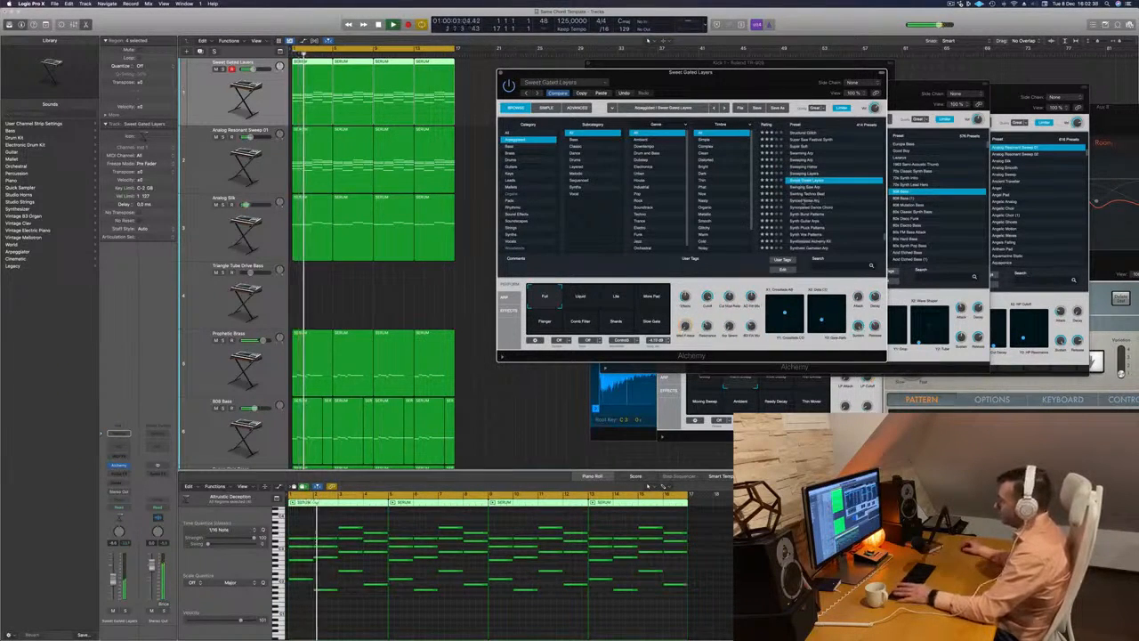
click(832, 200)
scroll(840, 213, down, 3)
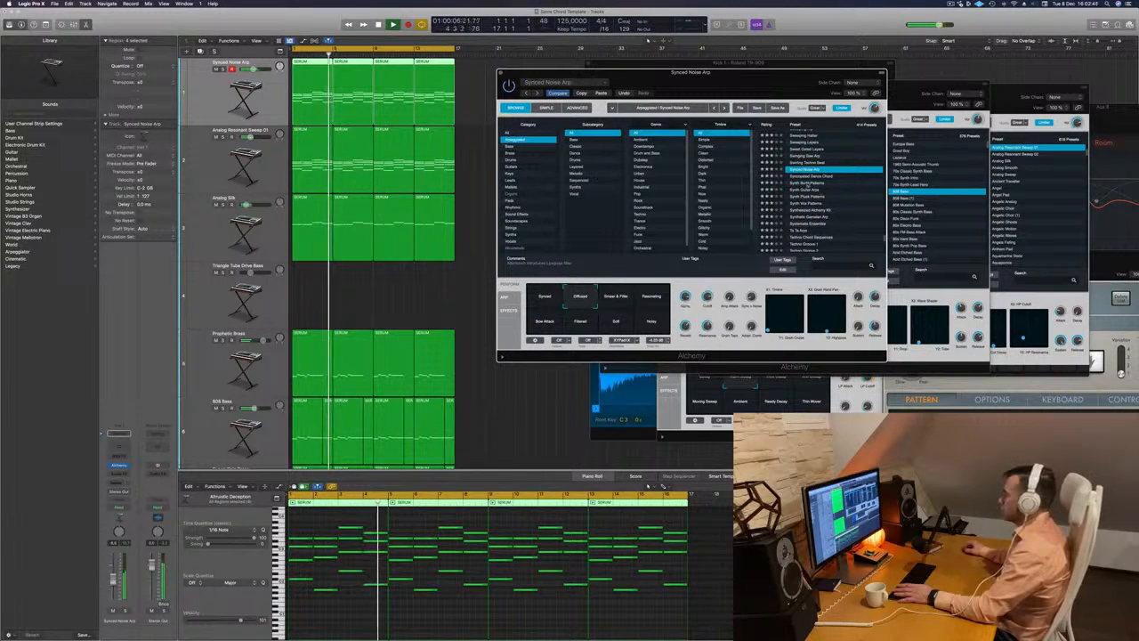
key(Down)
key(Down)
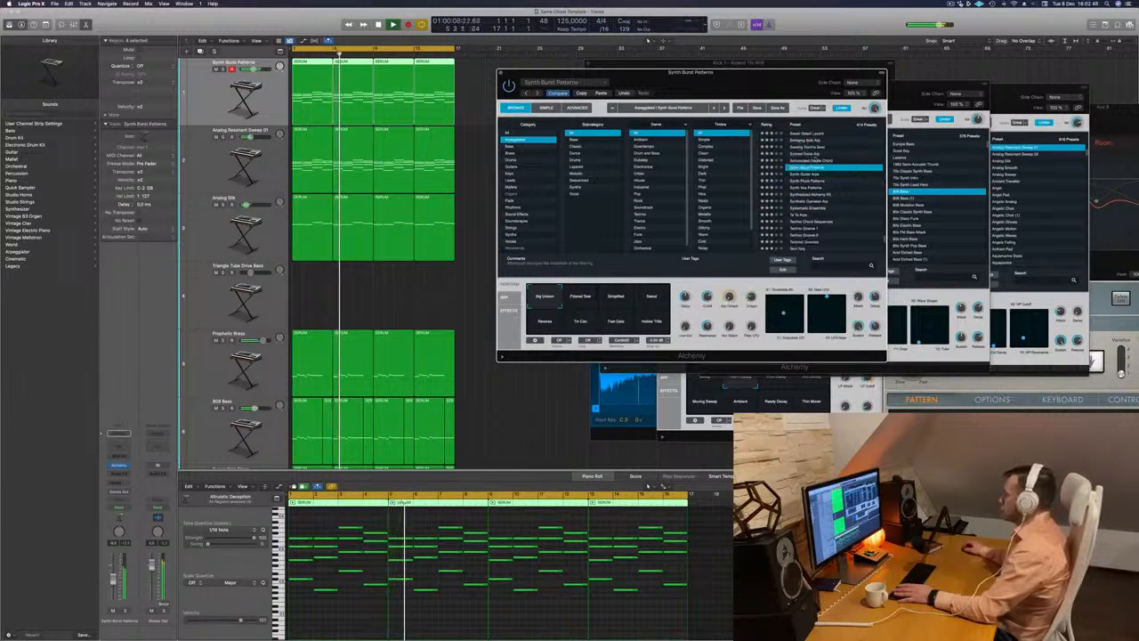
key(Up)
- Load the Synth Pluck Patterns preset and compare its snapshots, including Snappy, Deep Pluck, Muted, Deep Thump and Distorted
click(805, 182)
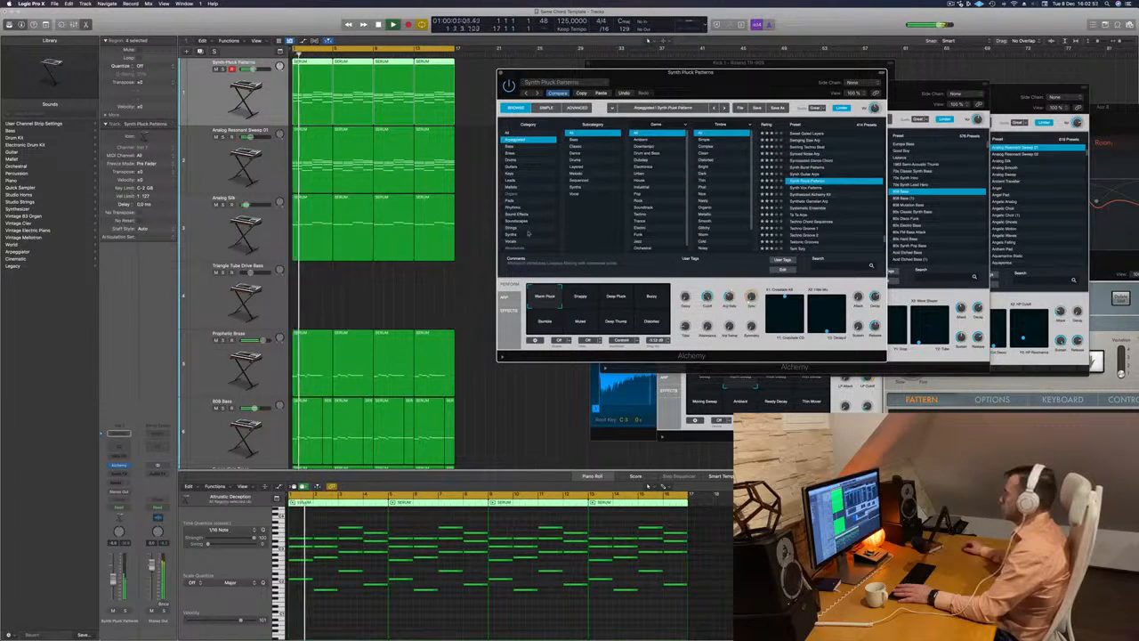
click(578, 302)
click(614, 302)
click(650, 299)
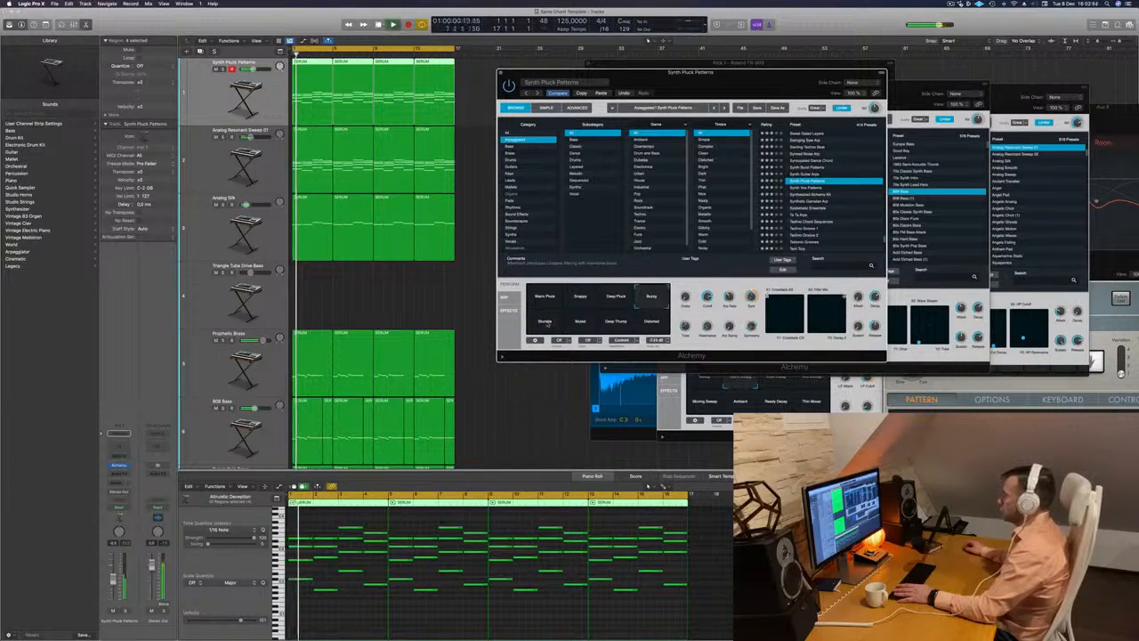
click(583, 322)
click(615, 322)
click(651, 323)
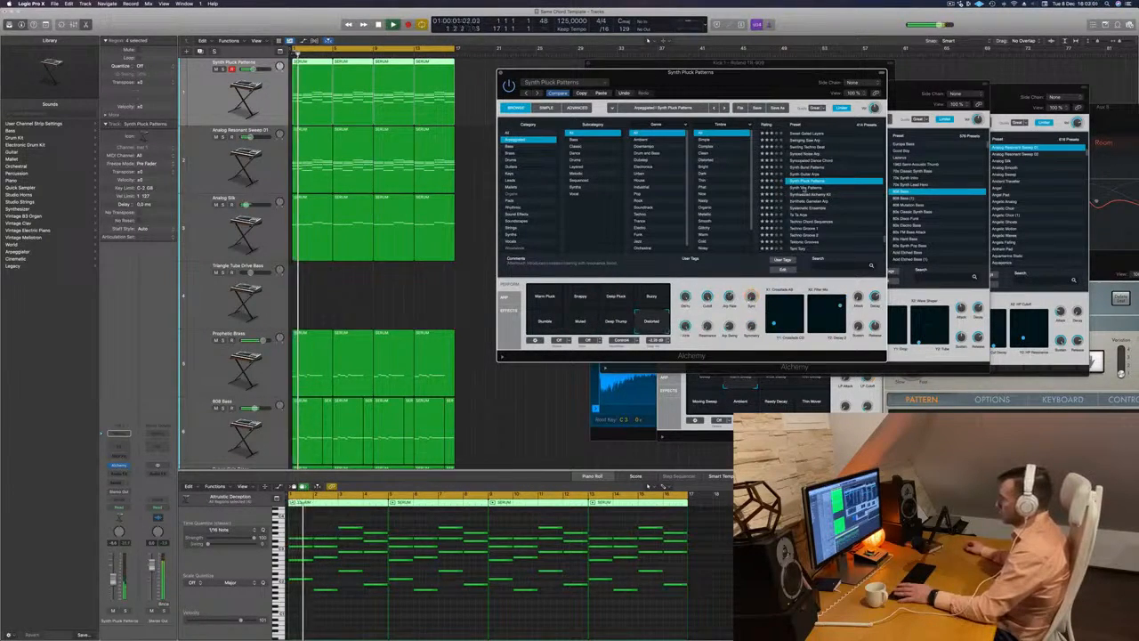
- Load the Synth Vox Patterns preset on the first track and briefly solo its channel
click(806, 188)
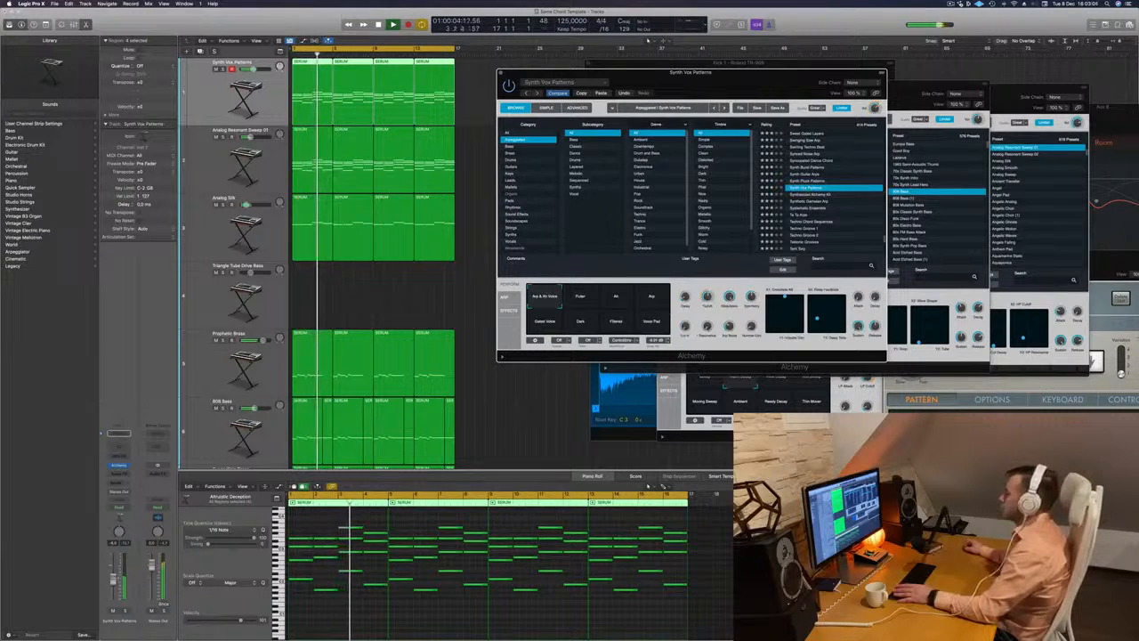
click(776, 64)
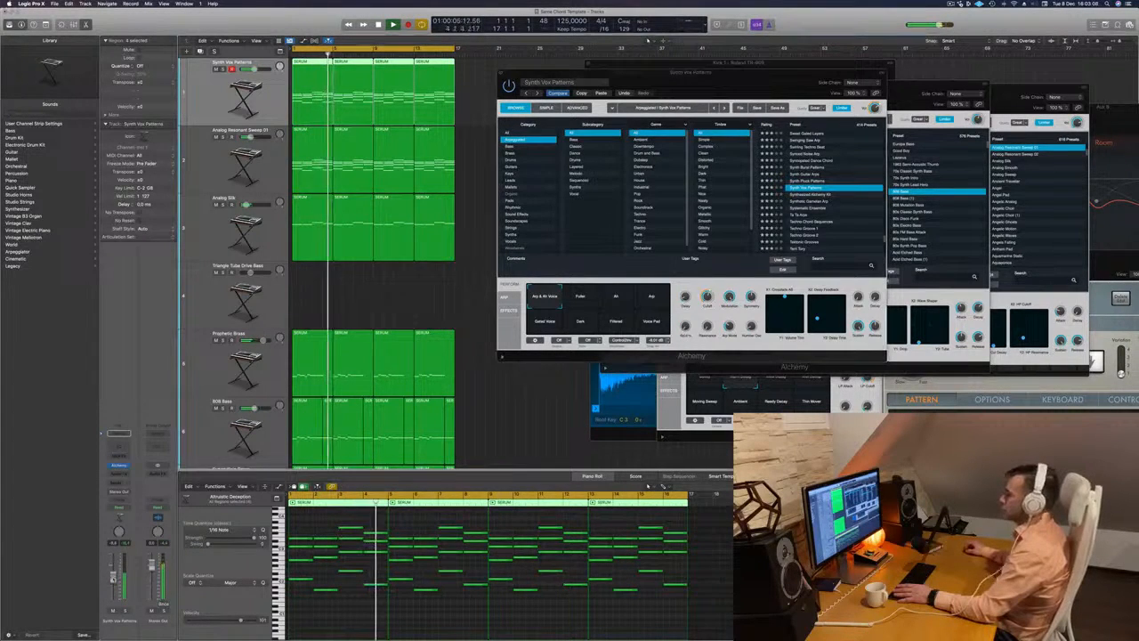
drag(776, 71, 868, 50)
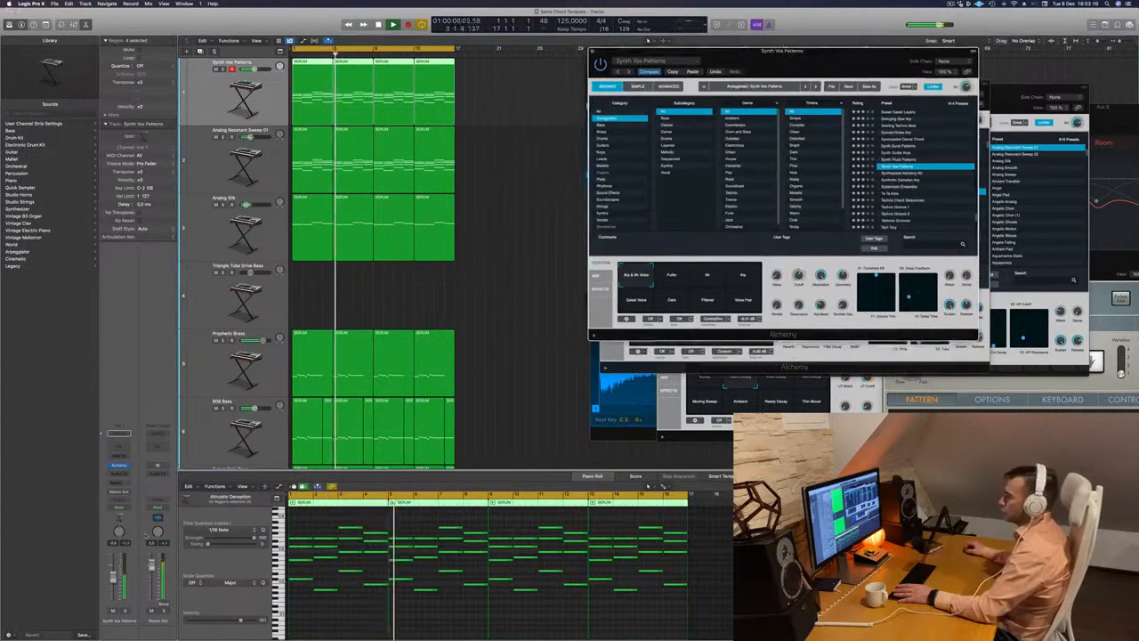
click(125, 611)
click(126, 612)
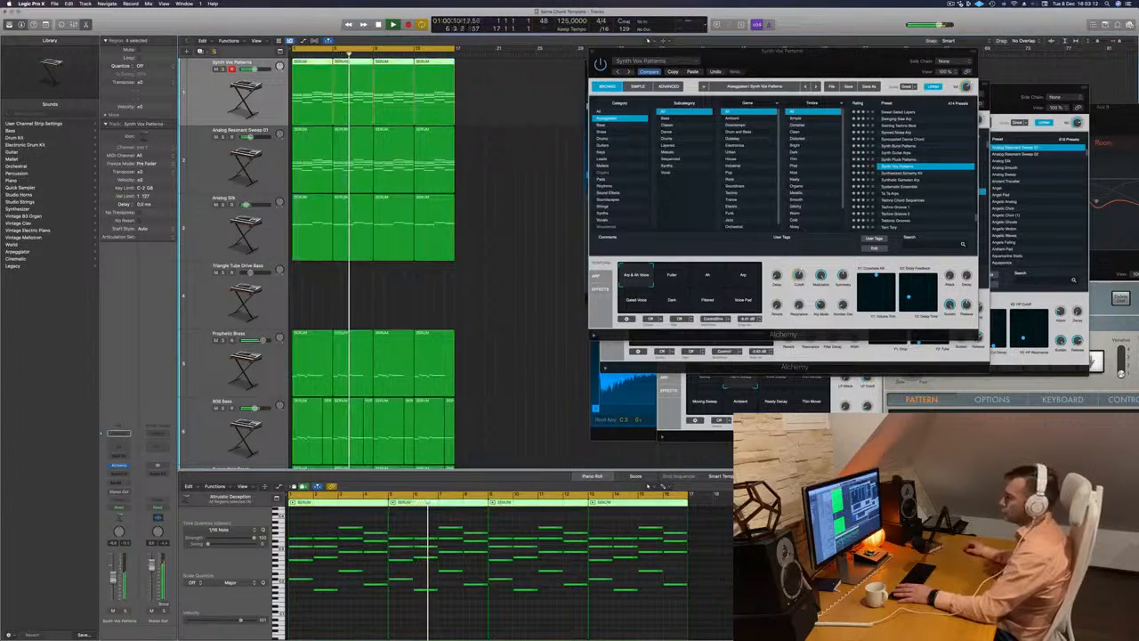
- Try the Synth Vox Patterns snapshots Fuller, Ah and Arp, choose Gated Voice and adjust its Cutoff
click(795, 276)
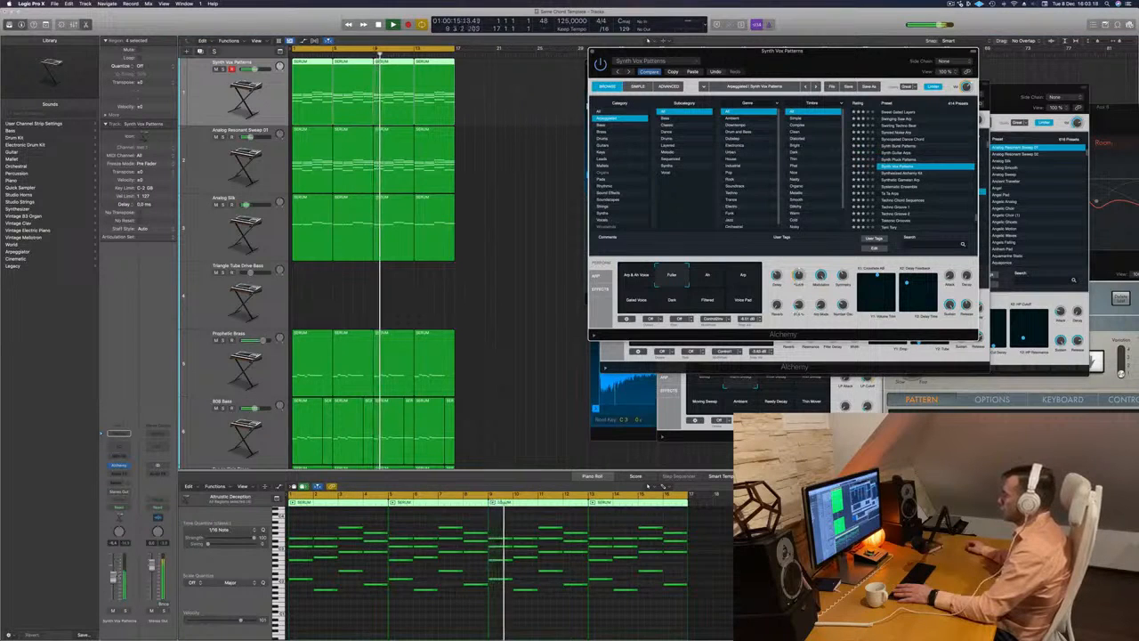
click(708, 276)
click(744, 275)
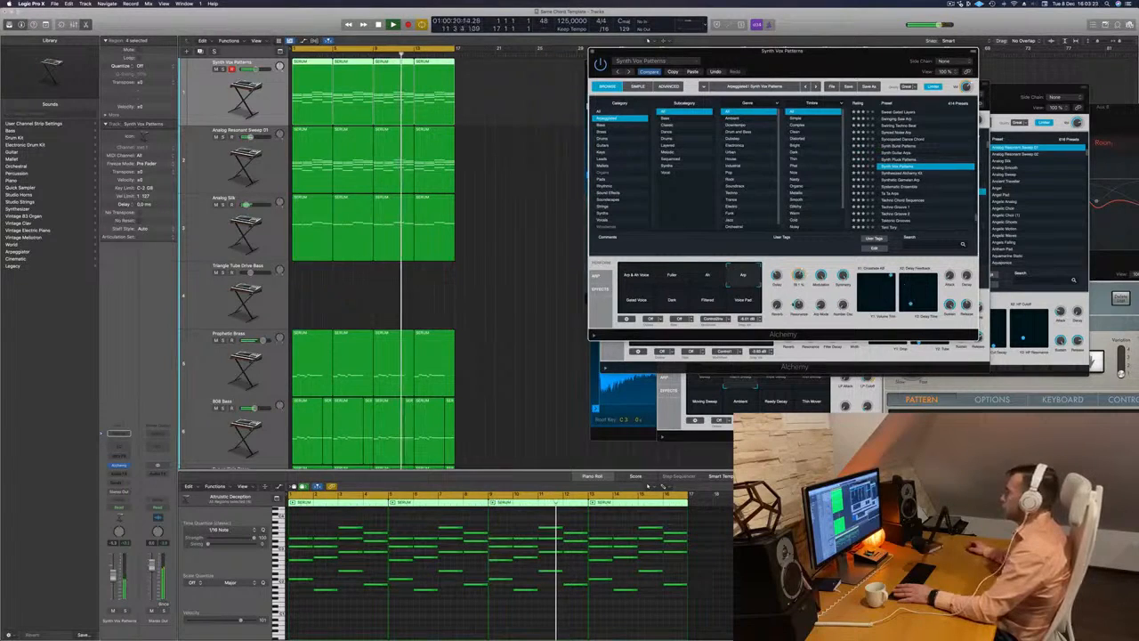
click(637, 300)
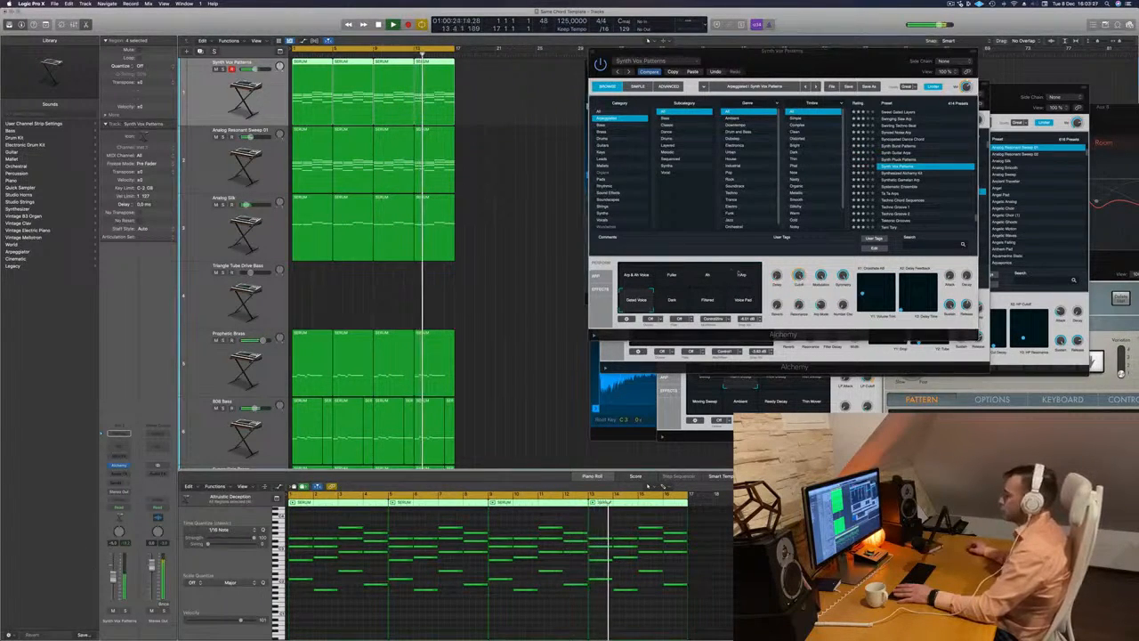
drag(799, 277, 801, 295)
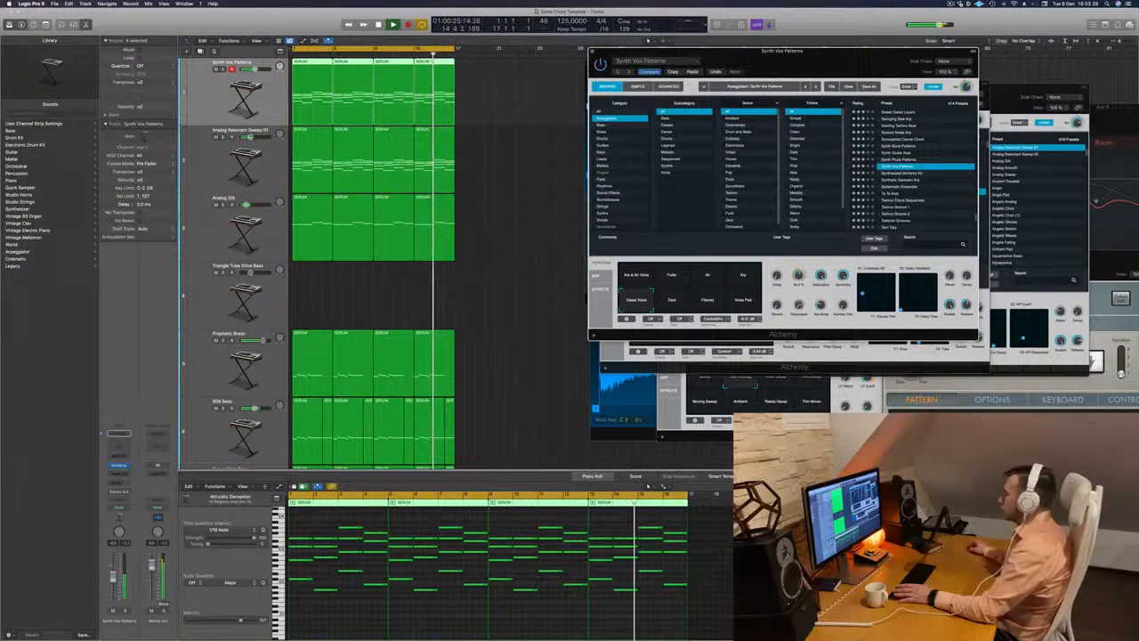
mouse_move(821, 278)
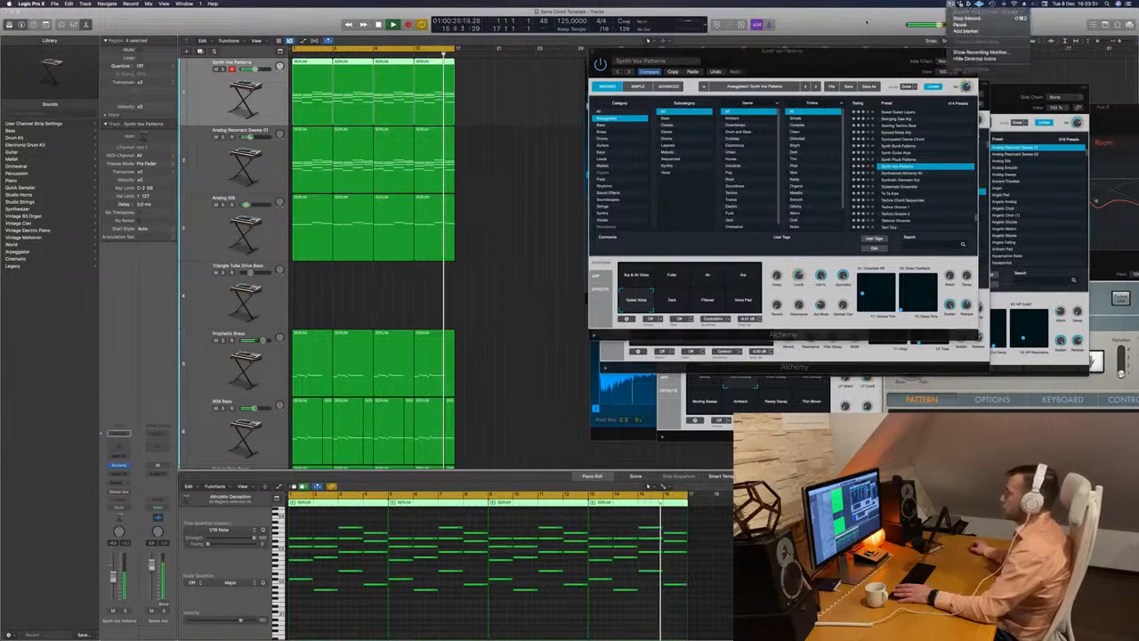
drag(838, 64, 862, 42)
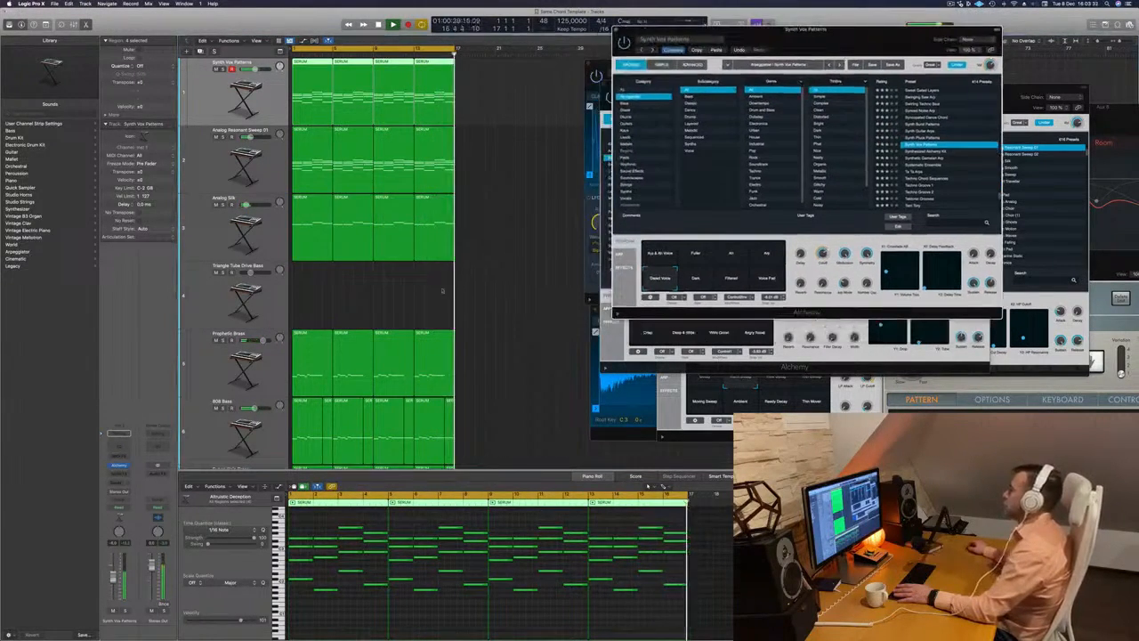
- Solo the Synth Vox Patterns track and listen to it repeatedly from the start of the song
scroll(403, 242, down, 2)
scroll(403, 241, down, 3)
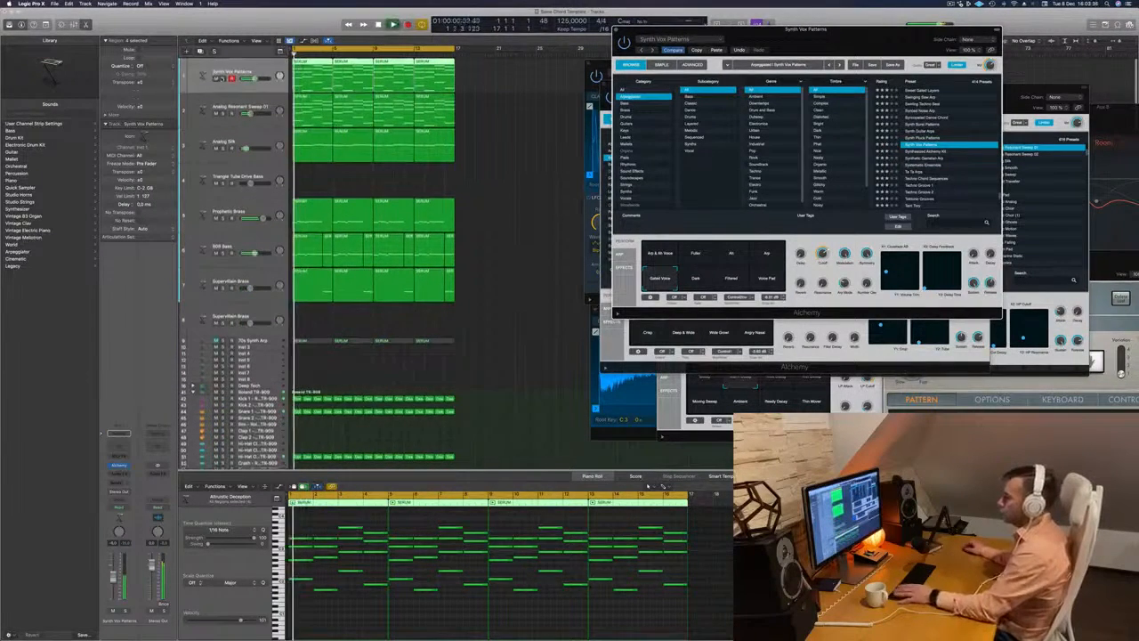
click(223, 80)
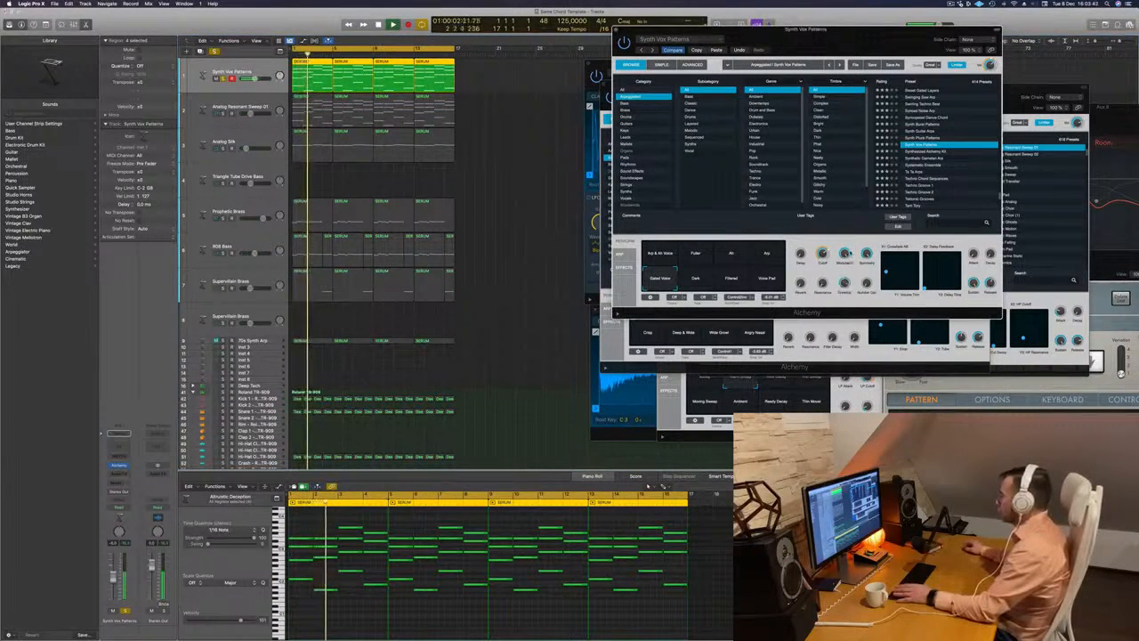
key(Return)
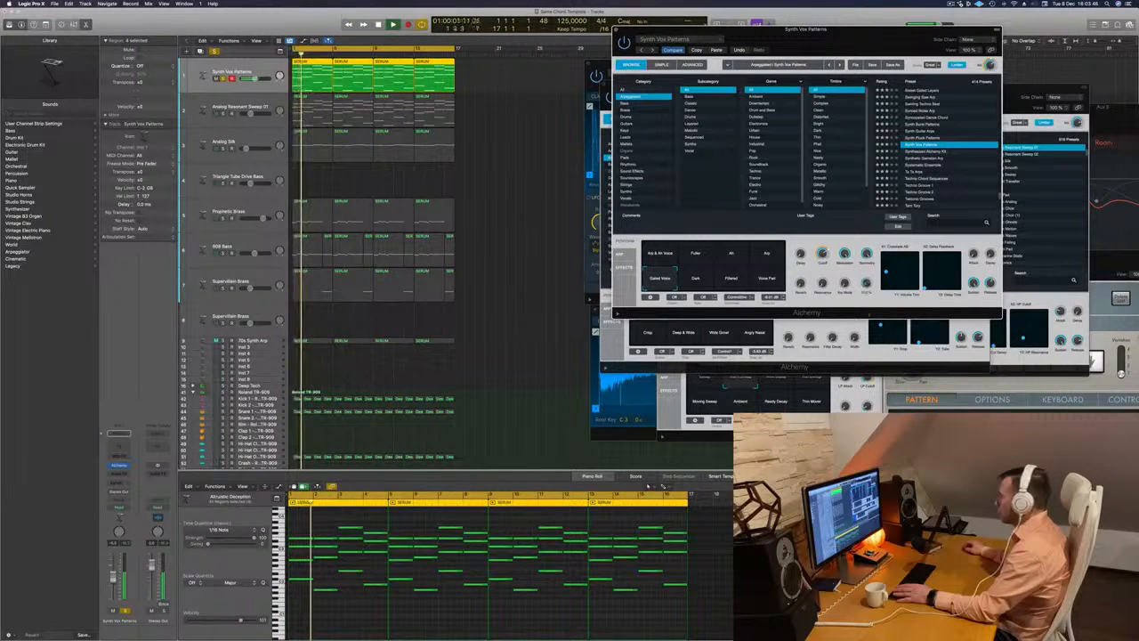
key(Return)
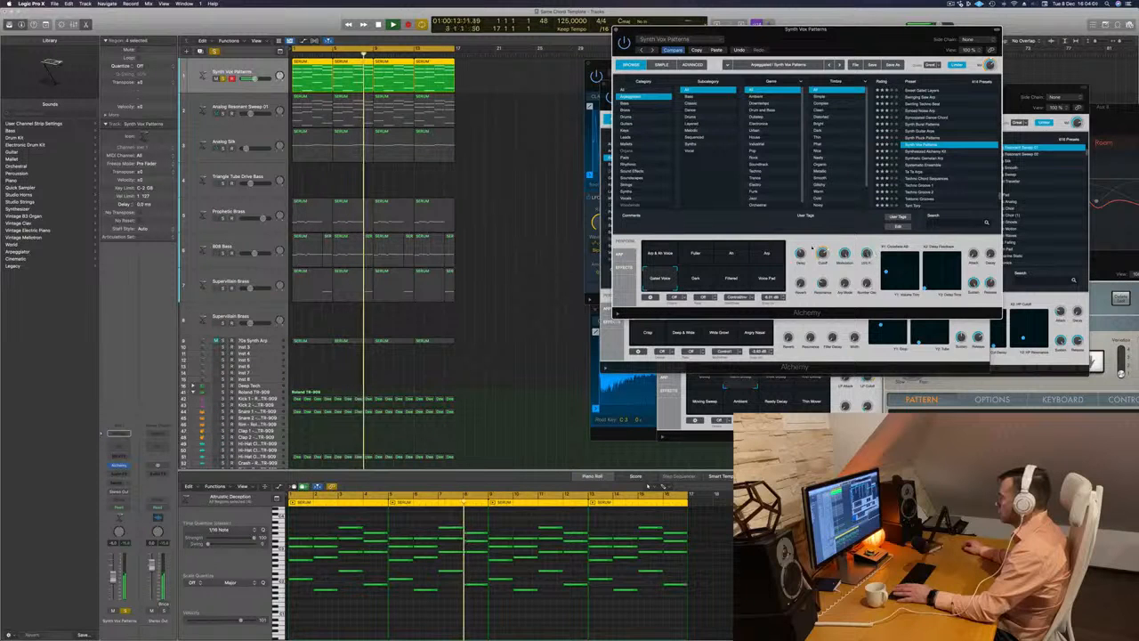
key(space)
key(space)
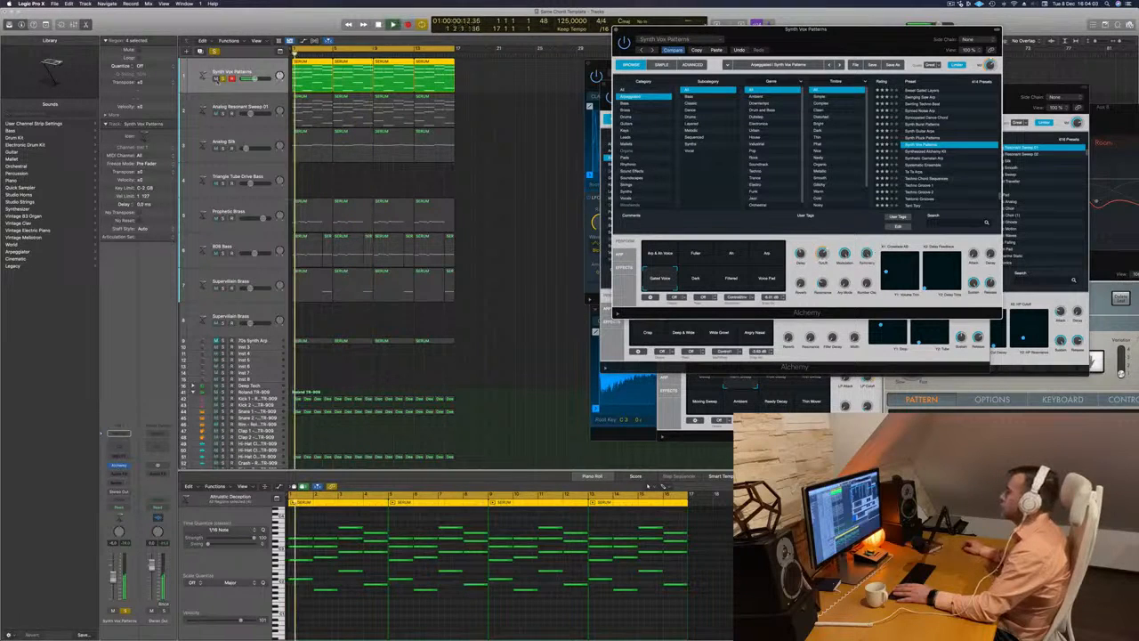
- Unsolo the Synth Vox Patterns track and copy the compressor from the Analog Resonant Sweep 01 channel onto it
click(220, 79)
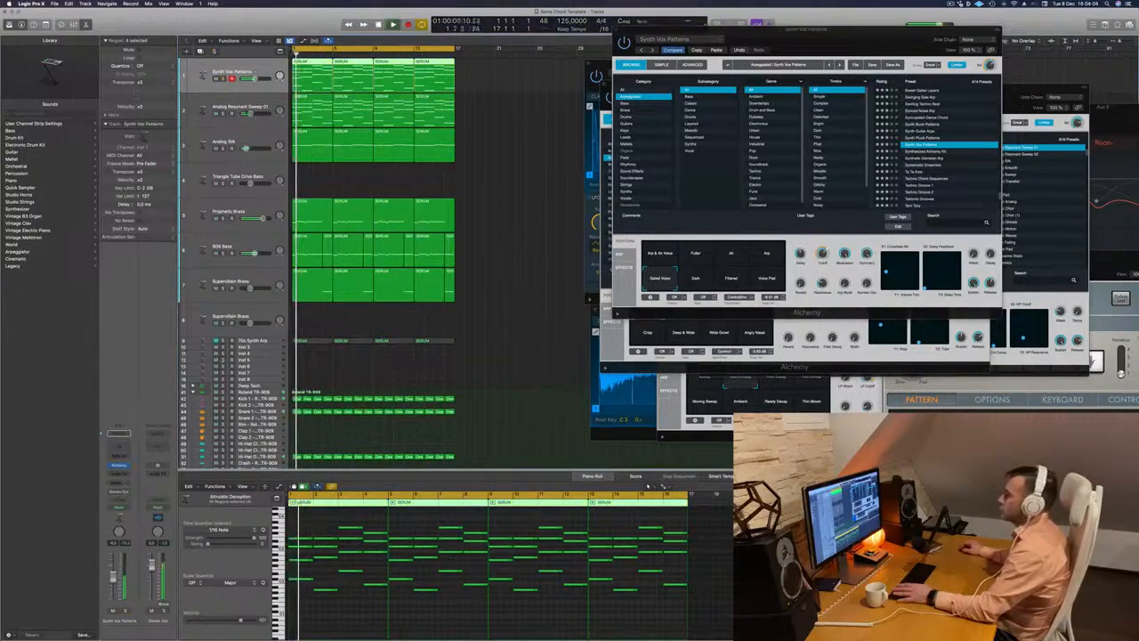
key(x)
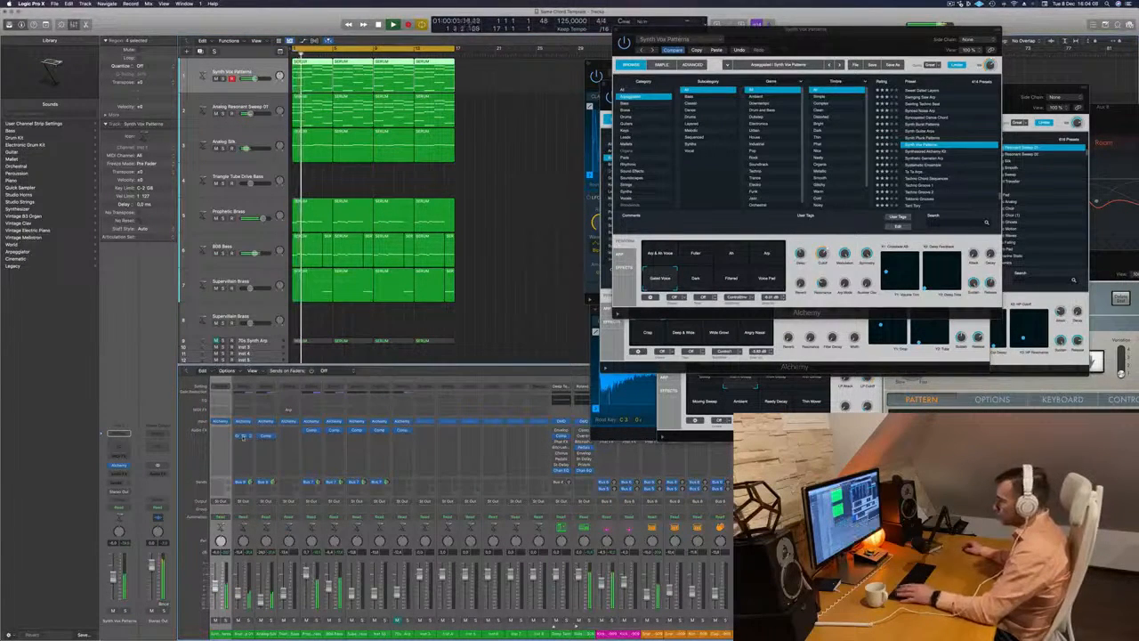
drag(243, 436, 219, 439)
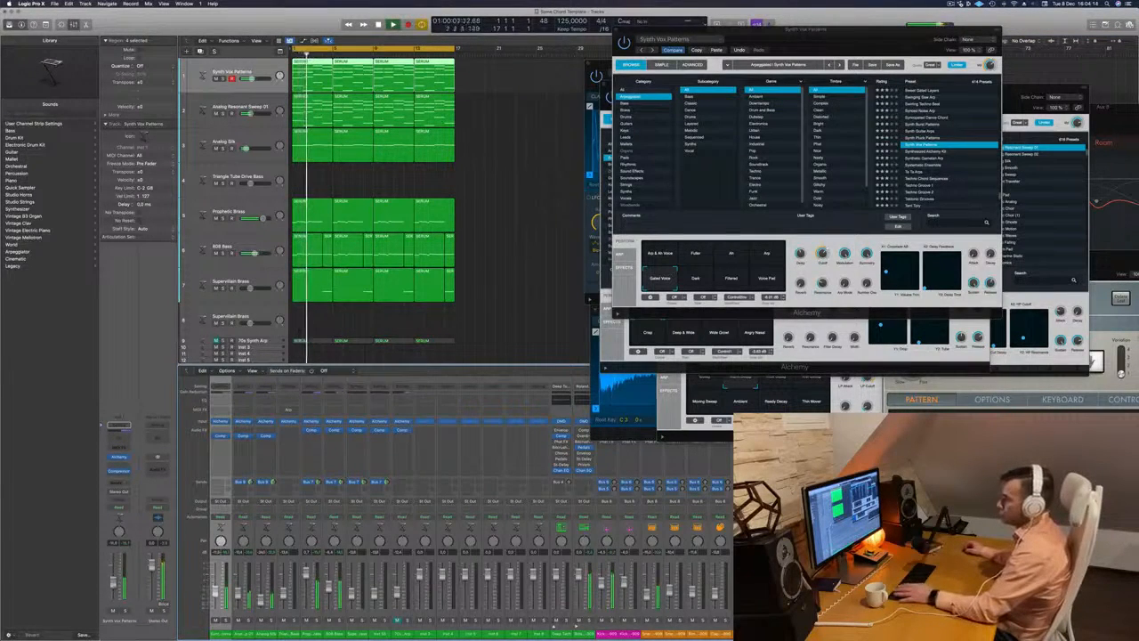
- Close the Synth Vox Patterns, 808 Bass and Kick 1 plug-in windows and move the Analog Resonant Sweep 01 window aside
drag(865, 38, 833, 42)
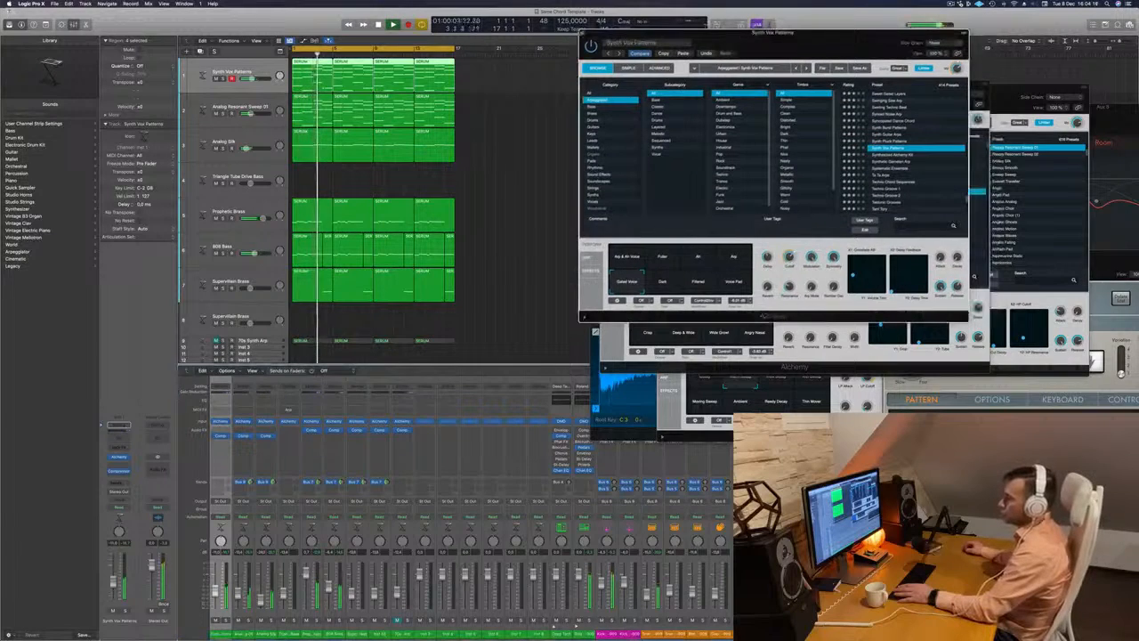
click(583, 33)
drag(798, 92, 840, 70)
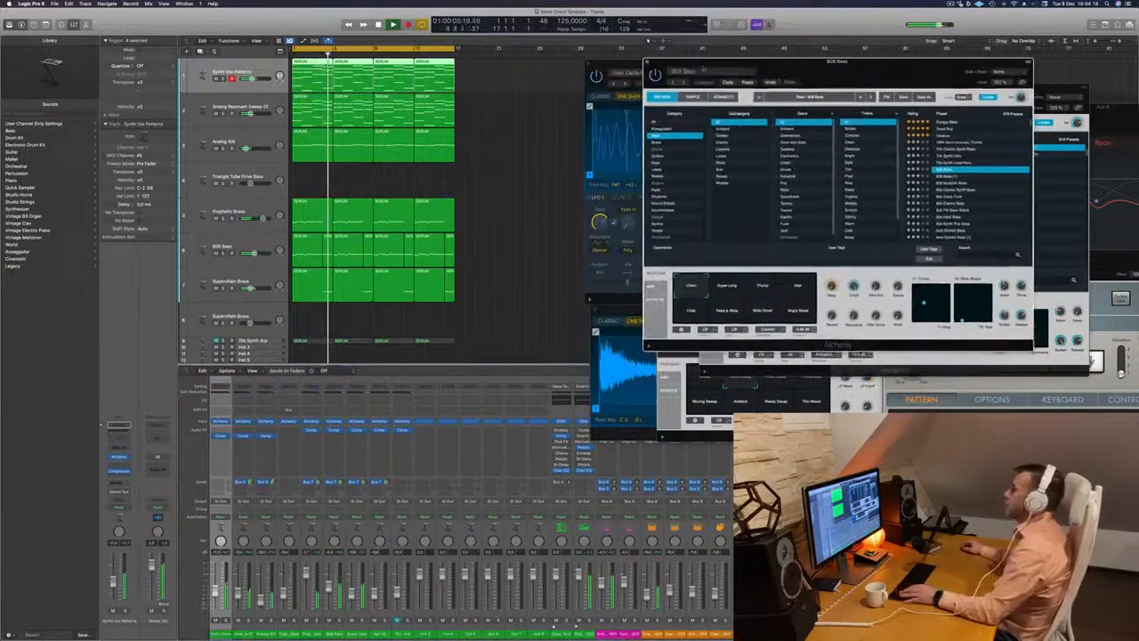
click(647, 62)
drag(648, 65, 684, 61)
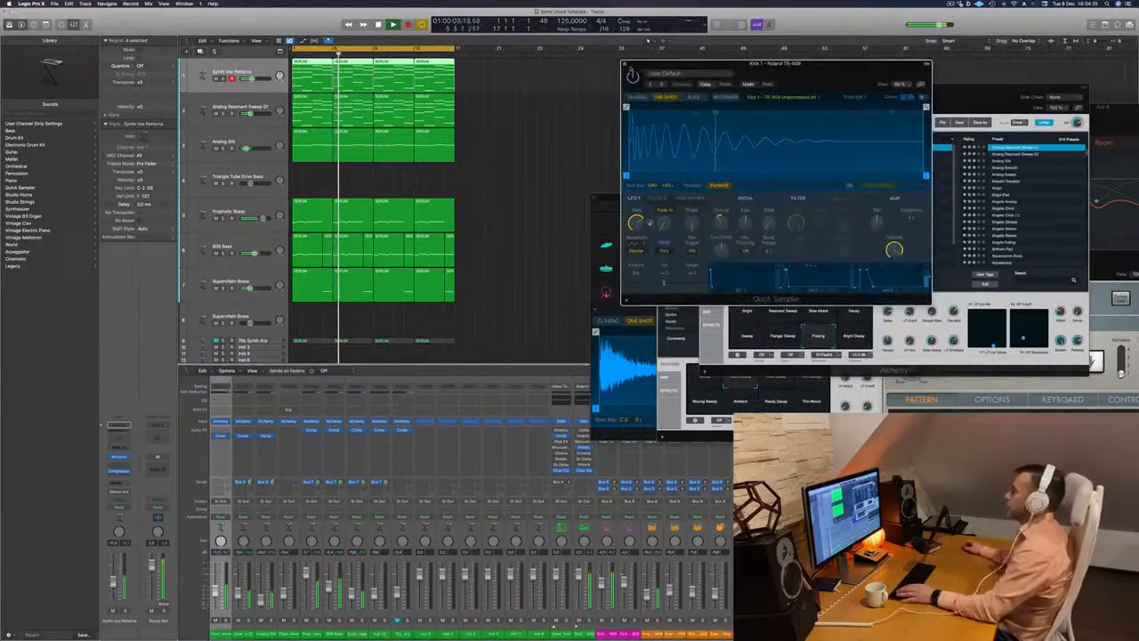
click(624, 60)
drag(898, 98, 945, 89)
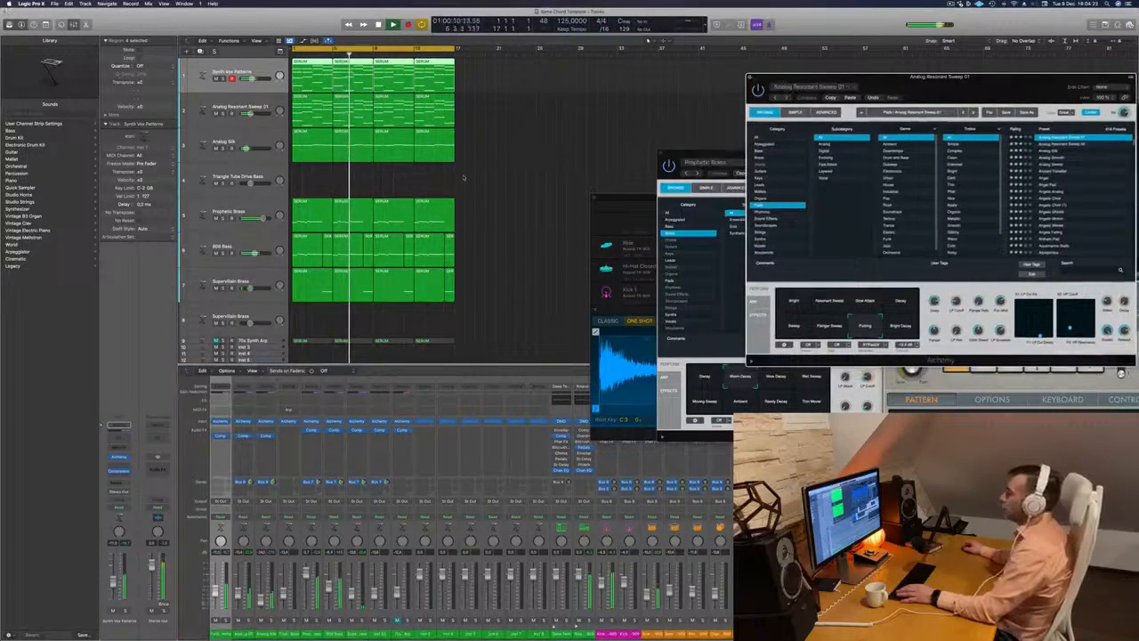
- Select the 70s Synth Arp track and check it against the mix by toggling its mute and solo
scroll(552, 175, down, 5)
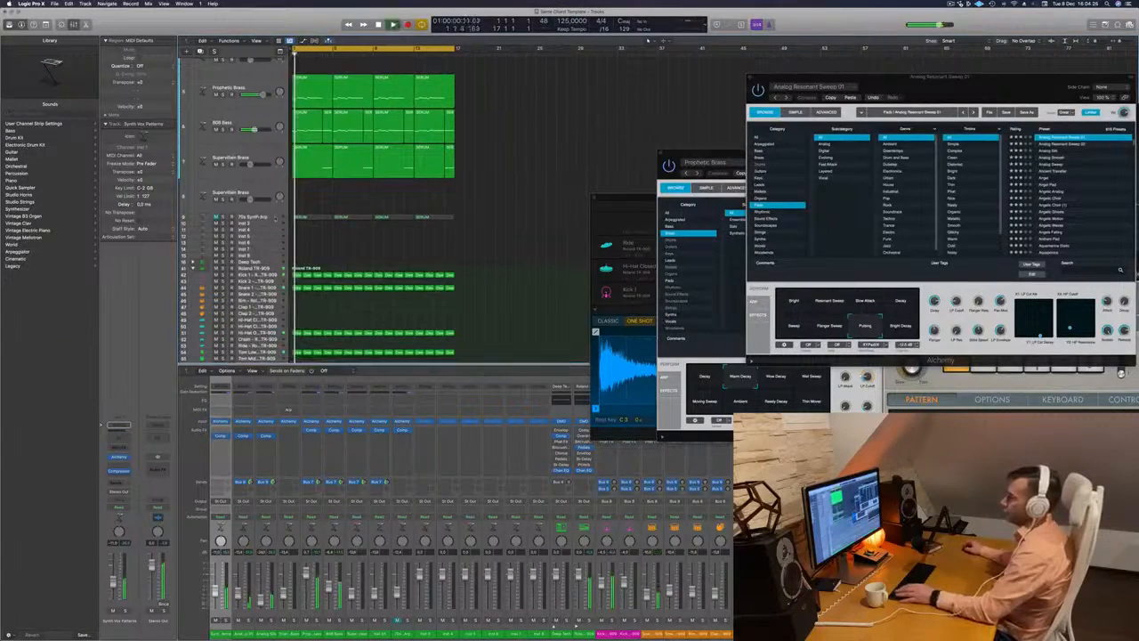
click(267, 216)
click(216, 217)
click(223, 218)
click(223, 217)
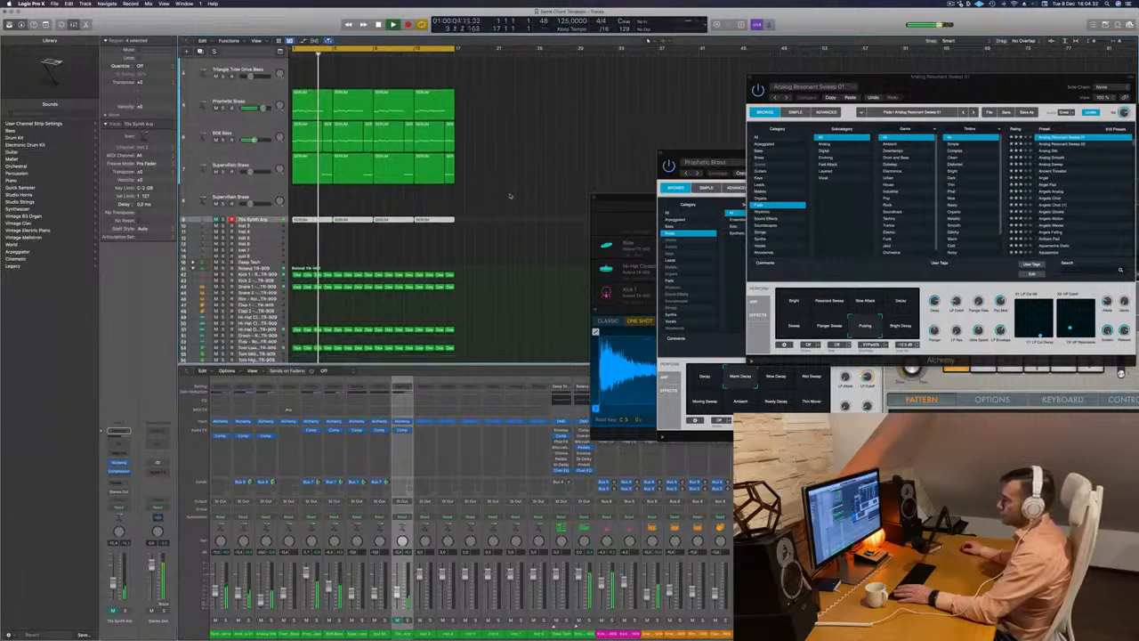
- Copy the first open hi-hat region of the TR-909 to the first closed hi-hat track and open it in the Piano Roll
scroll(514, 191, up, 4)
scroll(514, 191, down, 5)
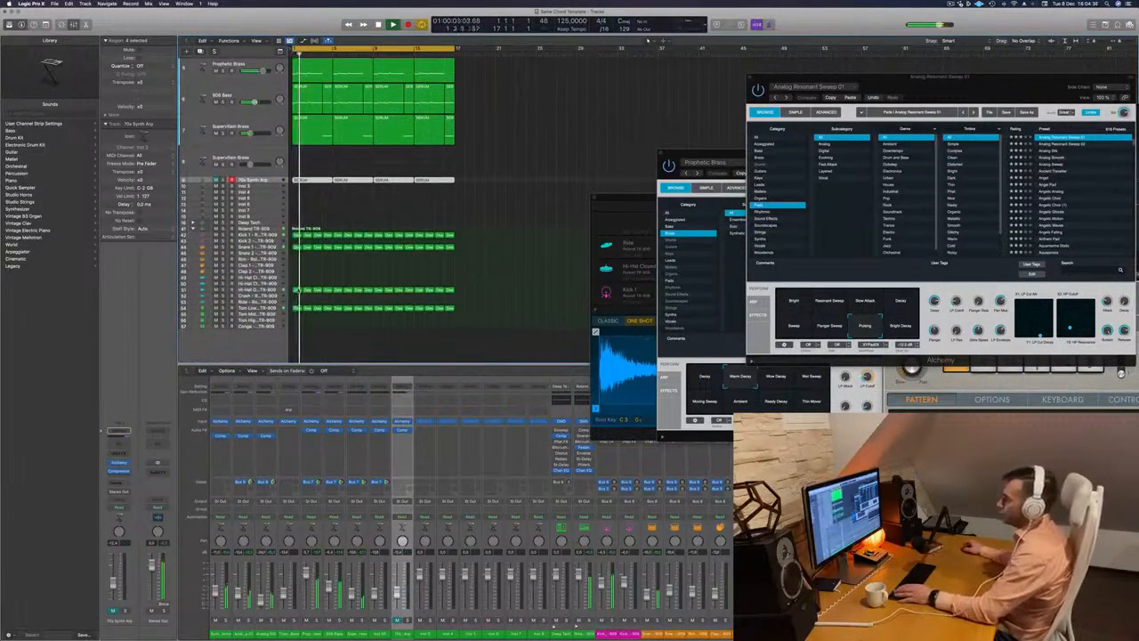
click(297, 290)
mouse_move(297, 290)
mouse_down()
mouse_move(297, 280)
mouse_move(300, 293)
mouse_up()
double_click(297, 279)
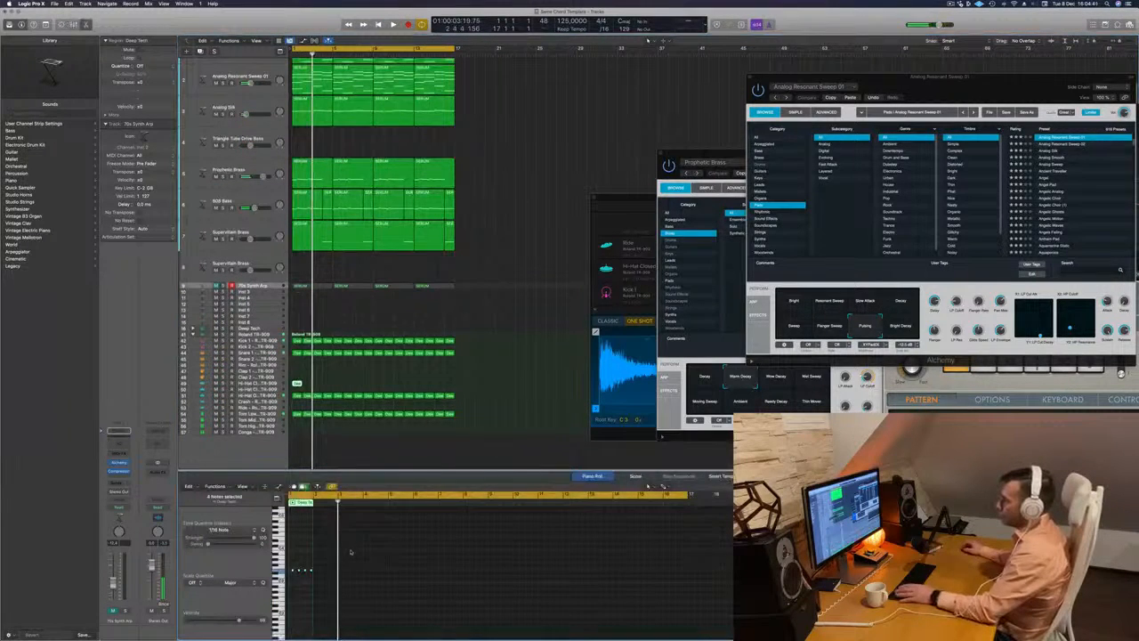
scroll(352, 565, up, 5)
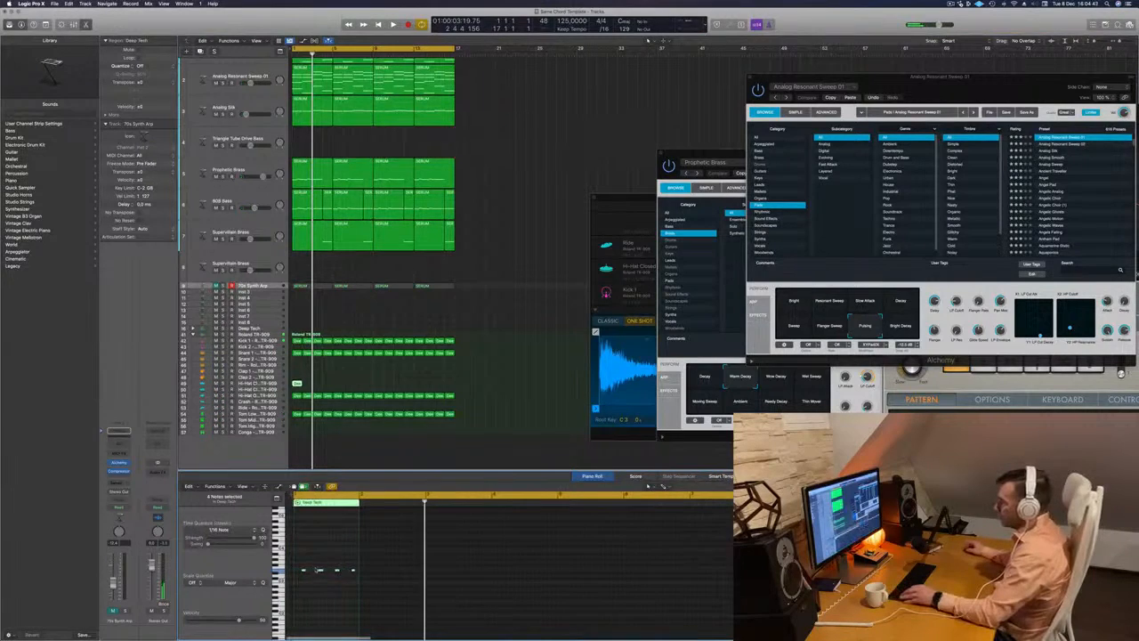
- Shorten the closed hi-hat notes in the Piano Roll and duplicate them into the gaps to form a continuous 16th-note pattern
drag(371, 586, 289, 575)
scroll(370, 584, up, 3)
scroll(295, 577, up, 5)
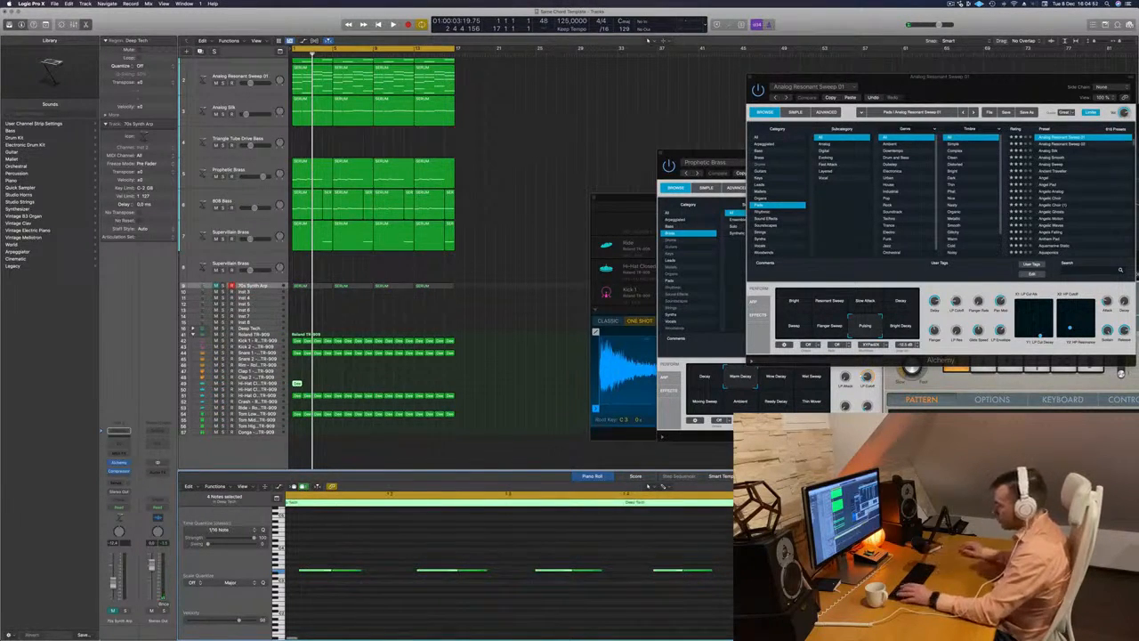
drag(319, 559, 344, 583)
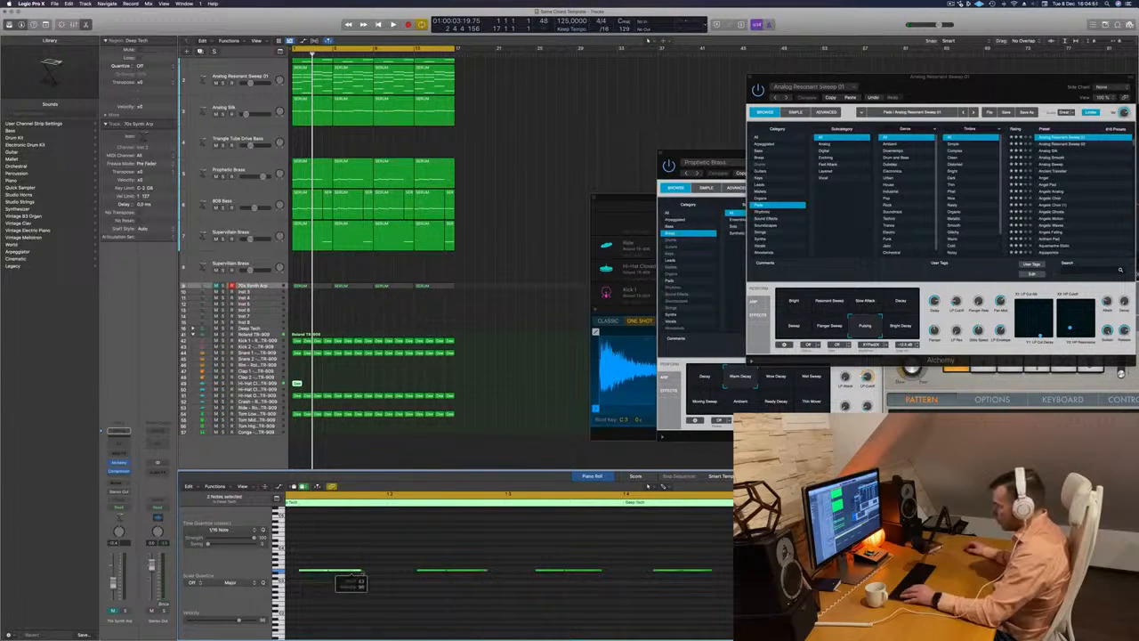
drag(361, 569, 355, 571)
scroll(339, 576, left, 3)
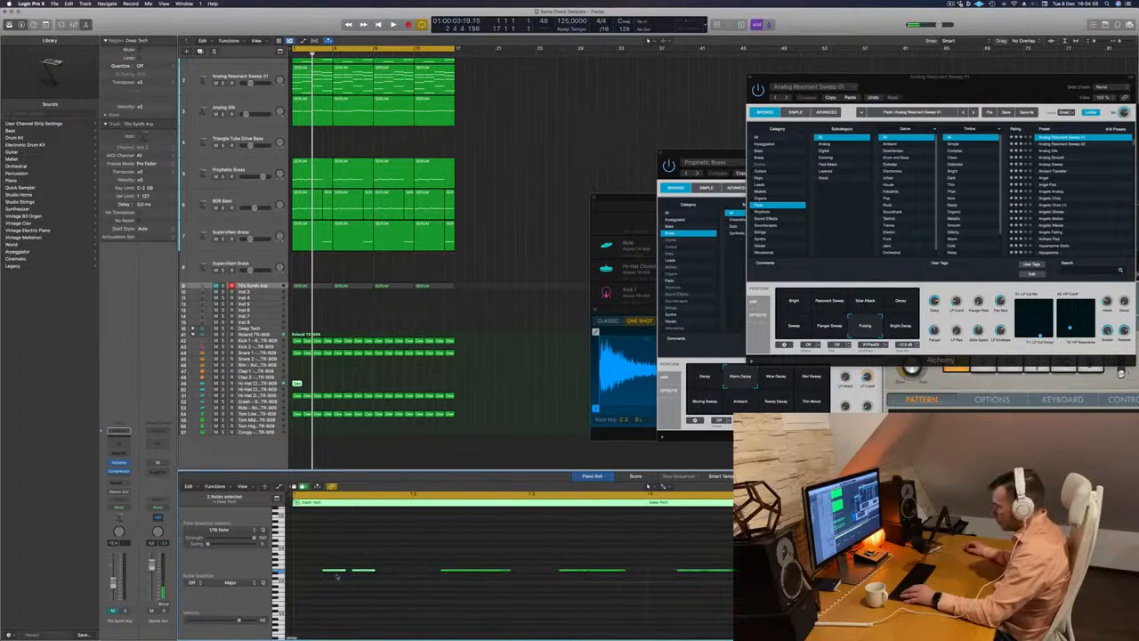
drag(507, 570, 488, 570)
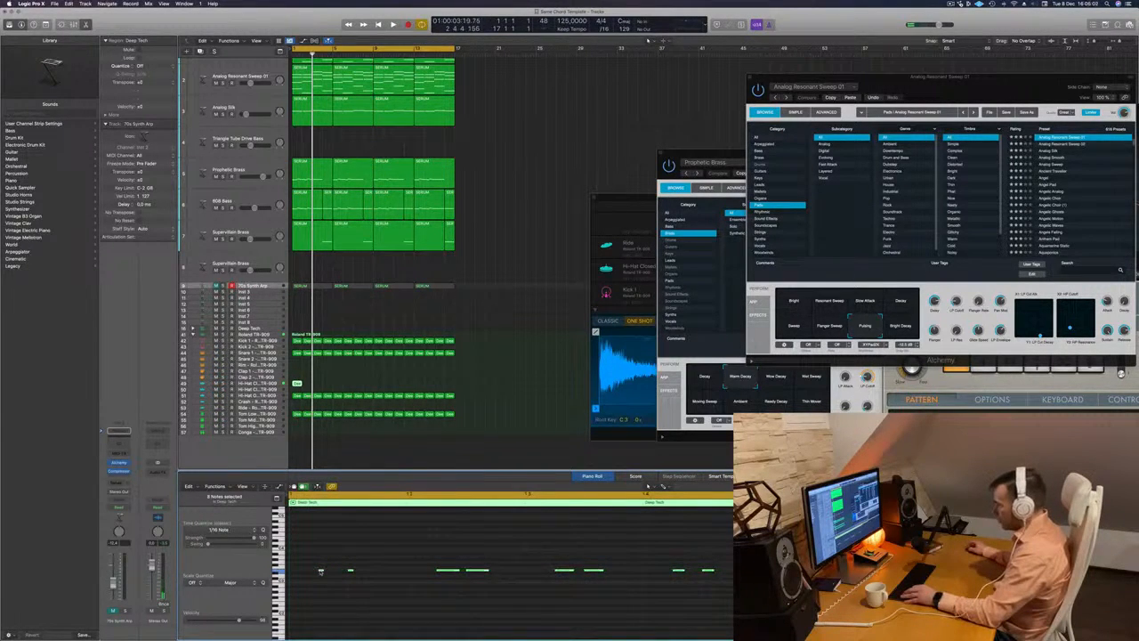
drag(321, 572, 352, 577)
- Play the mix and repeat the edited closed hi-hat region along its track to fill all 16 bars
key(space)
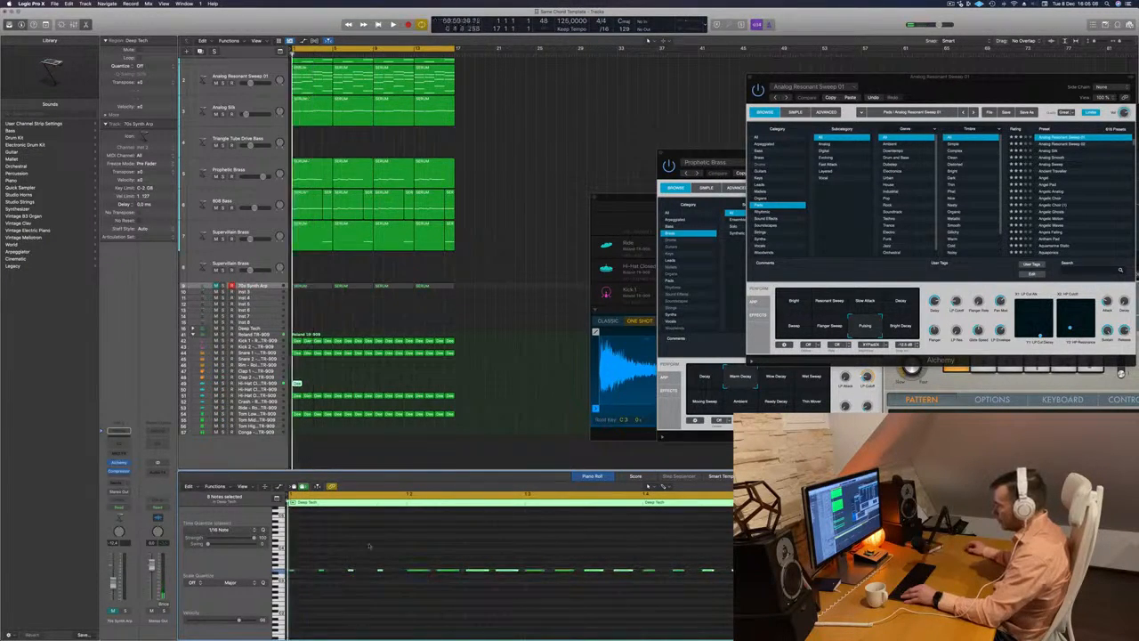
click(271, 389)
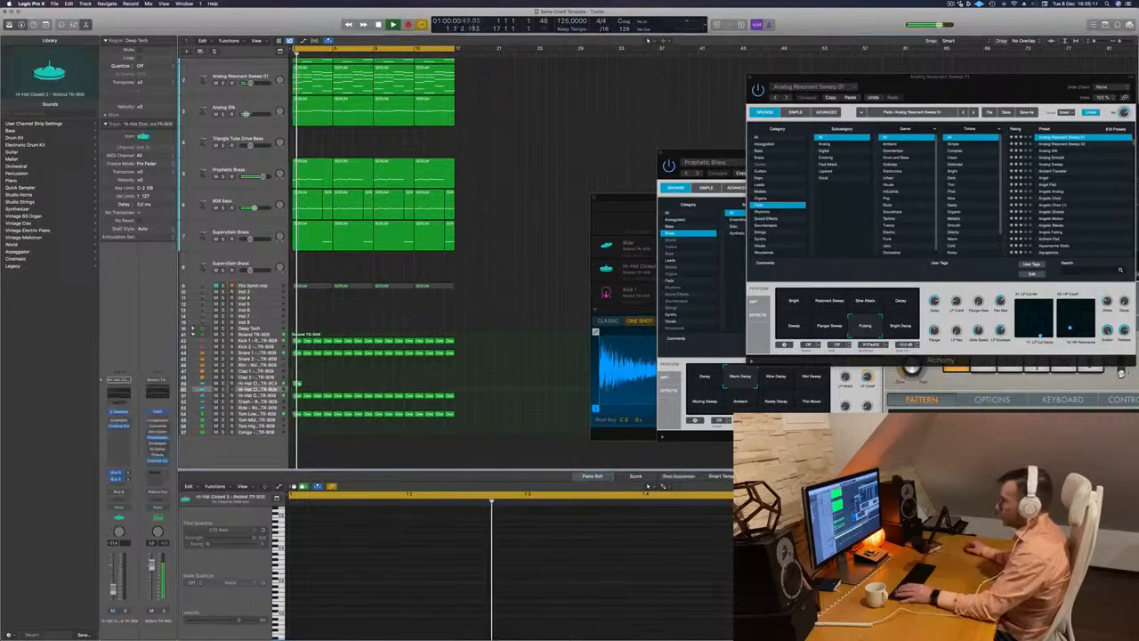
click(297, 384)
drag(298, 383, 385, 389)
shift+click(297, 385)
shift+click(308, 384)
shift+click(297, 385)
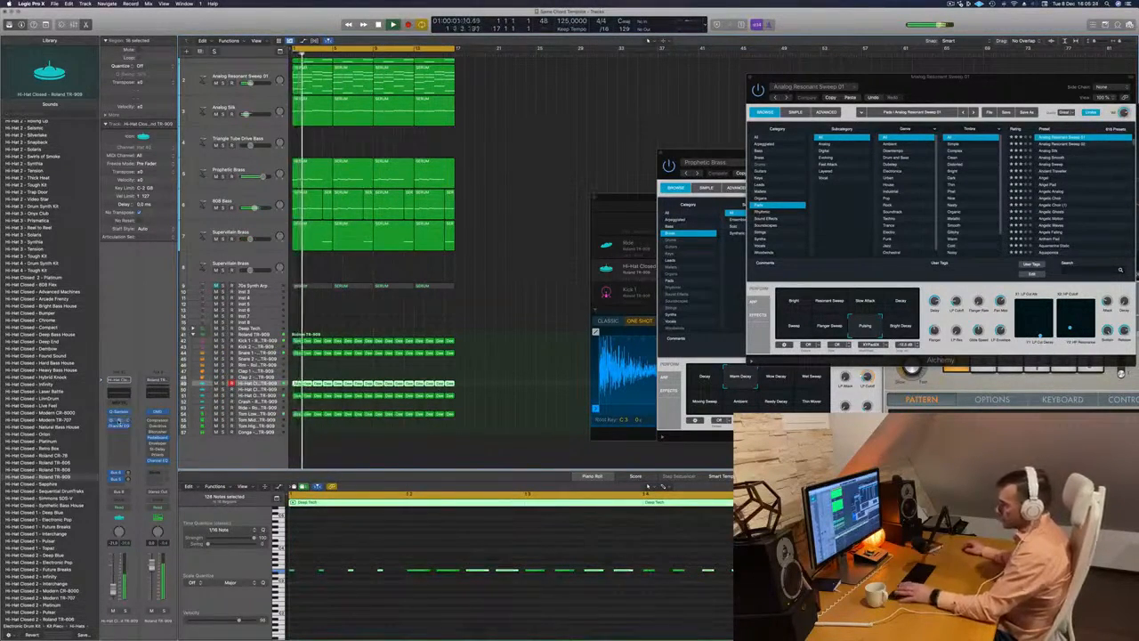
- Adjust the left delay of the closed hi-hat's Sample Delay to 13.0 ms, close its window and restart playback
click(118, 424)
drag(365, 155, 366, 152)
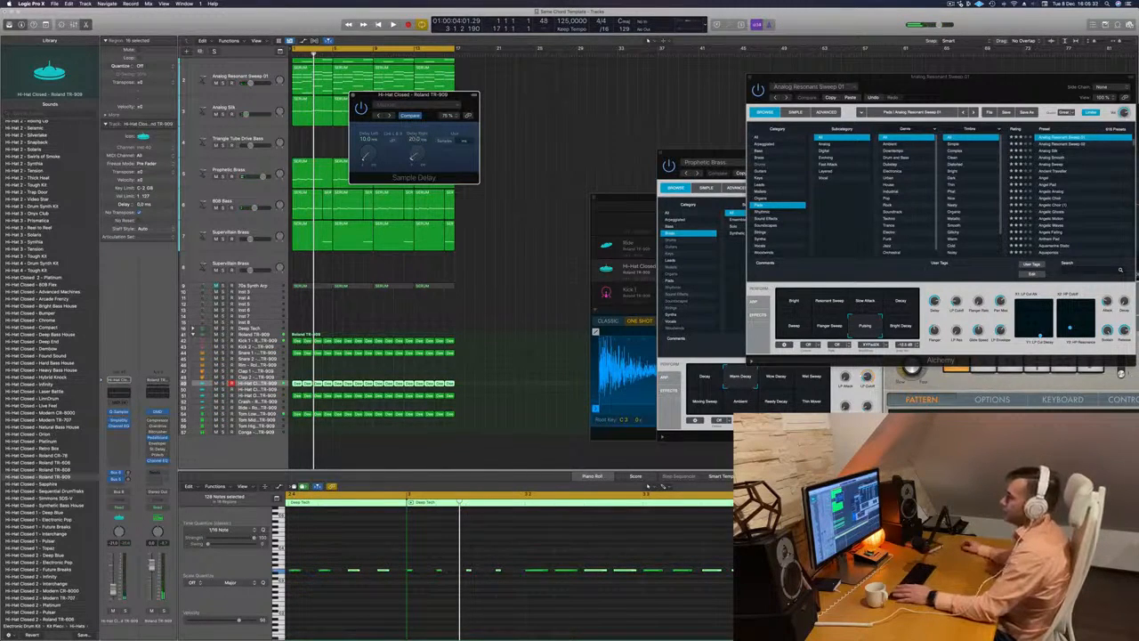
key(Return)
click(352, 95)
key(space)
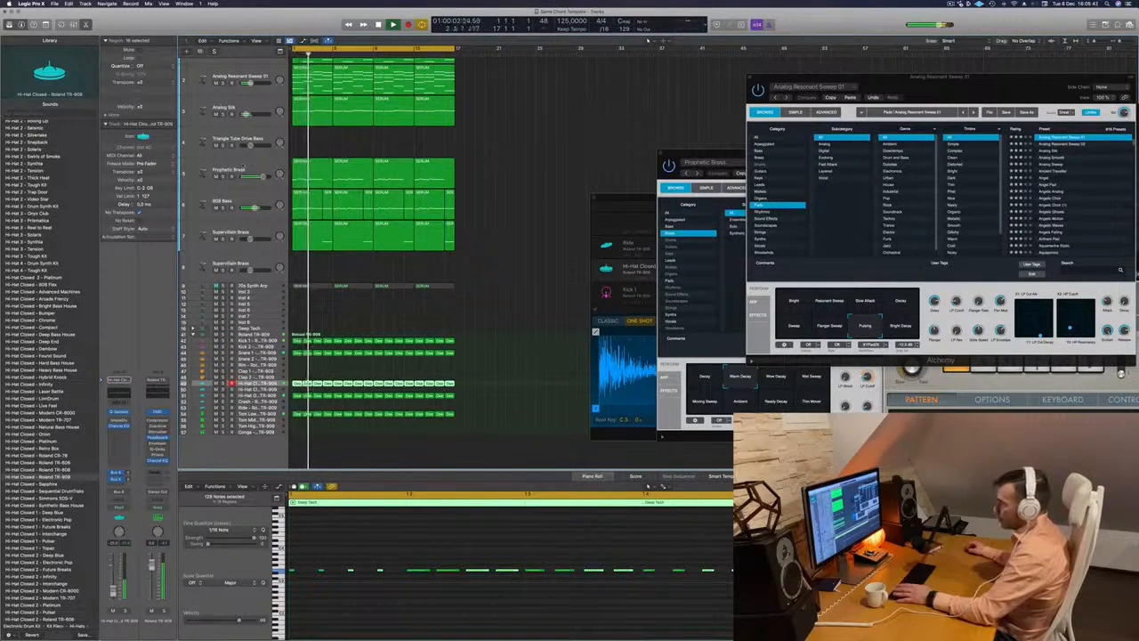
- Listen to Prophetic Brass, 808 Bass, Supervillain Brass and the TR-909 kick in solo from the beginning
click(223, 176)
click(223, 206)
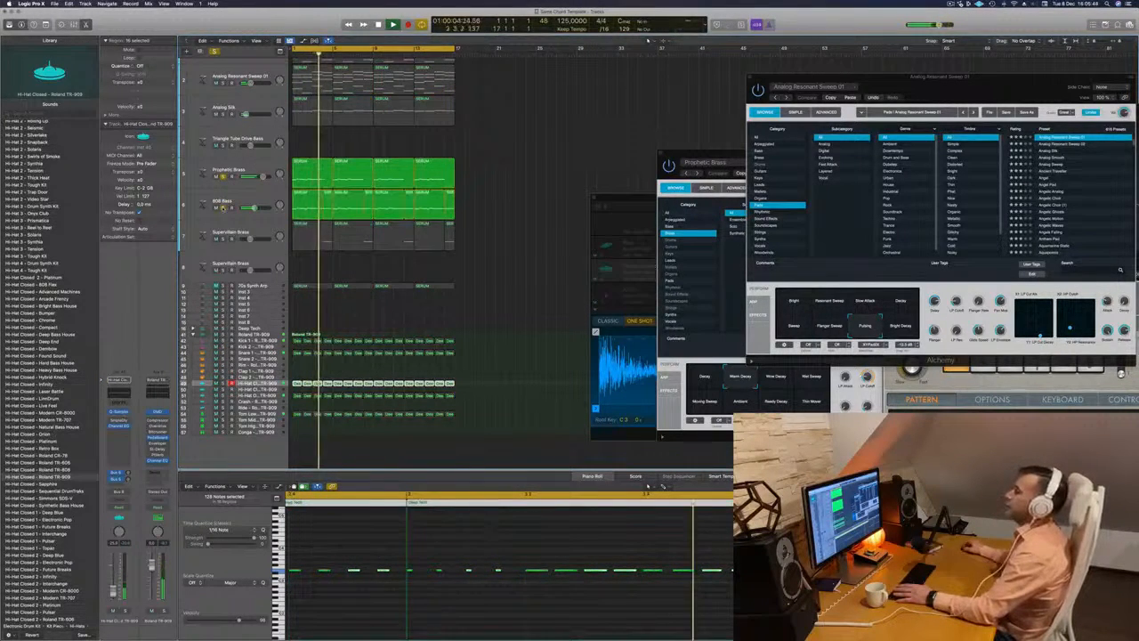
click(222, 238)
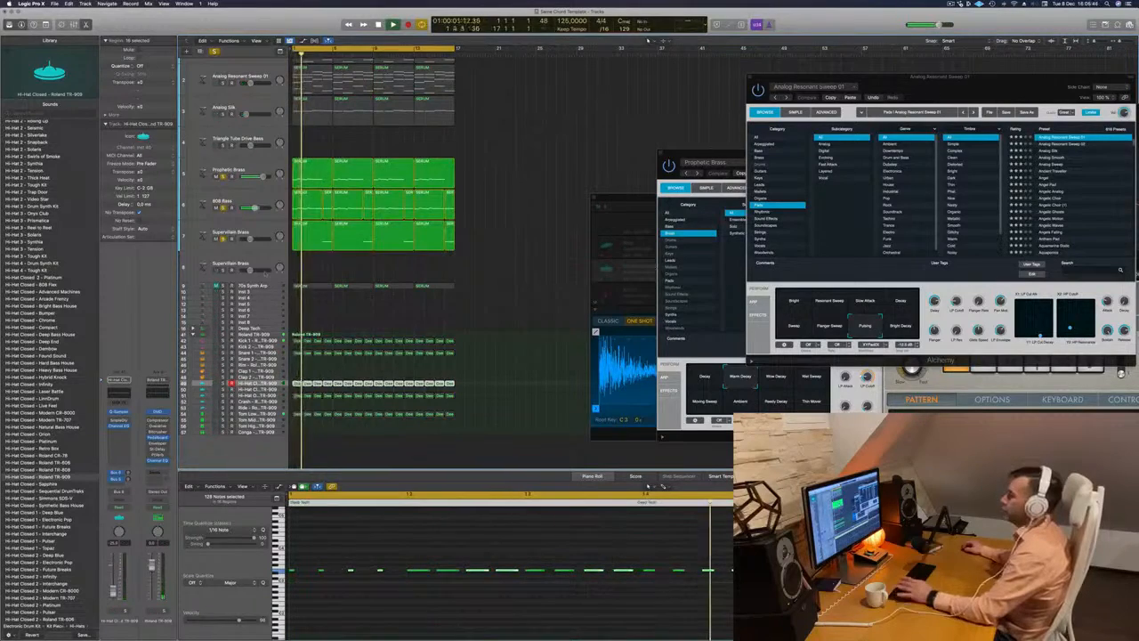
click(222, 341)
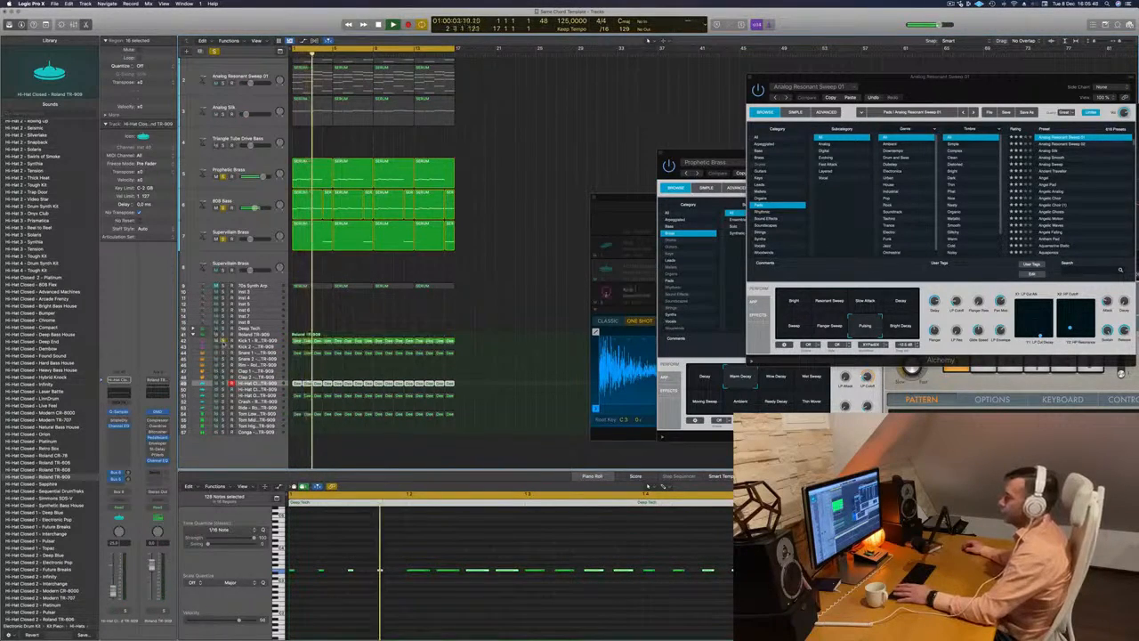
click(257, 341)
key(Return)
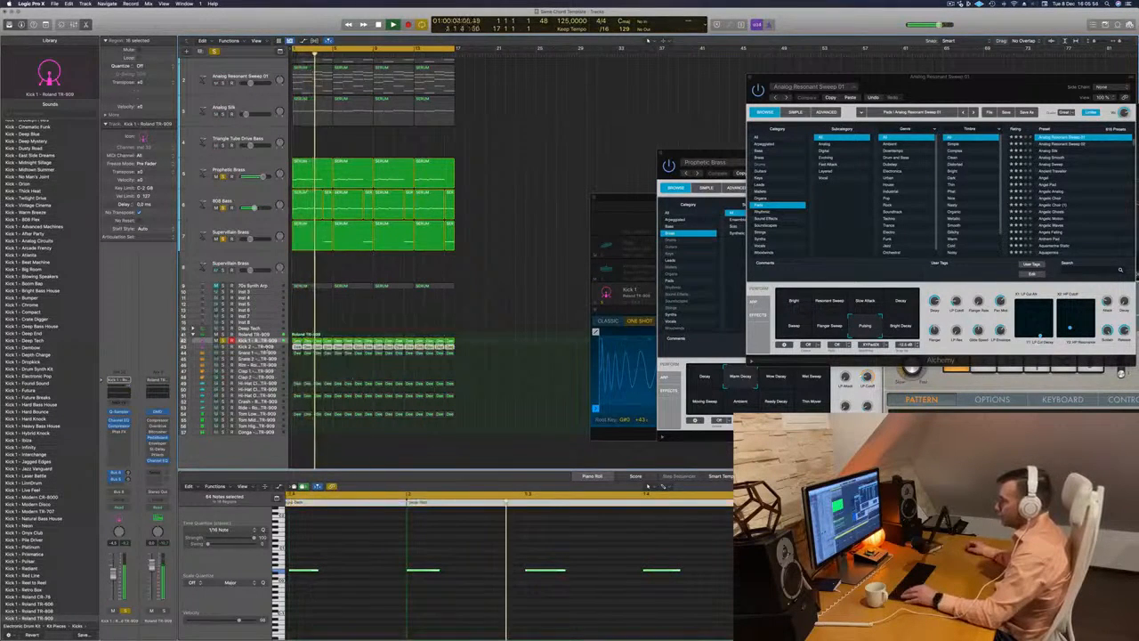
- Check Kick 2 and Analog Silk together with the soloed tracks, clear all solos and play the full mix
key(Down)
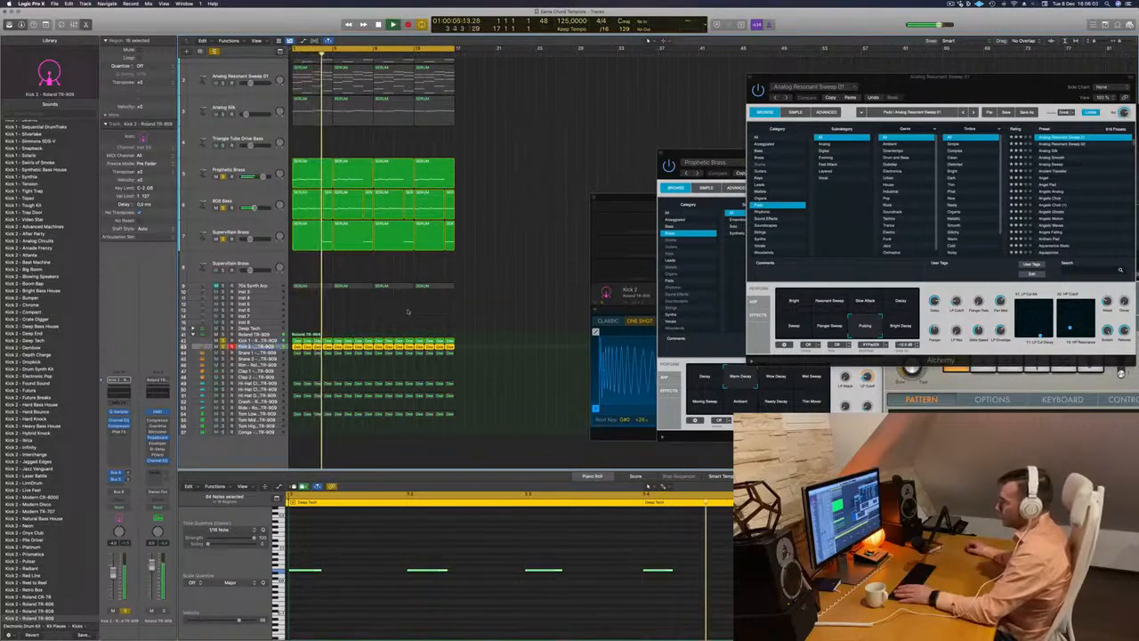
click(354, 315)
double_click(276, 347)
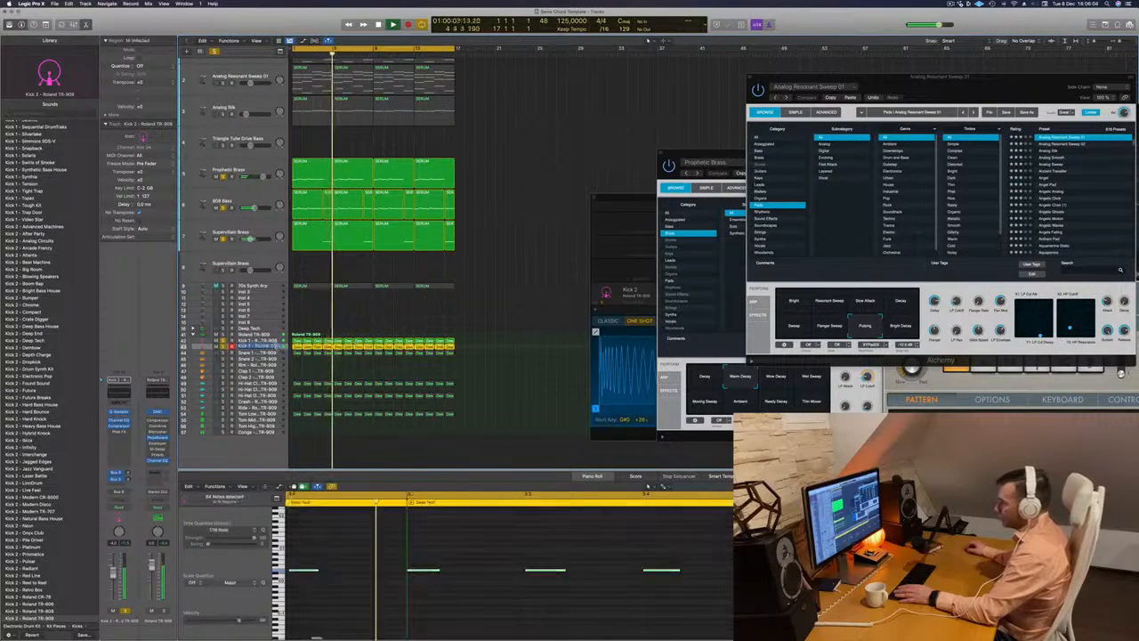
click(356, 316)
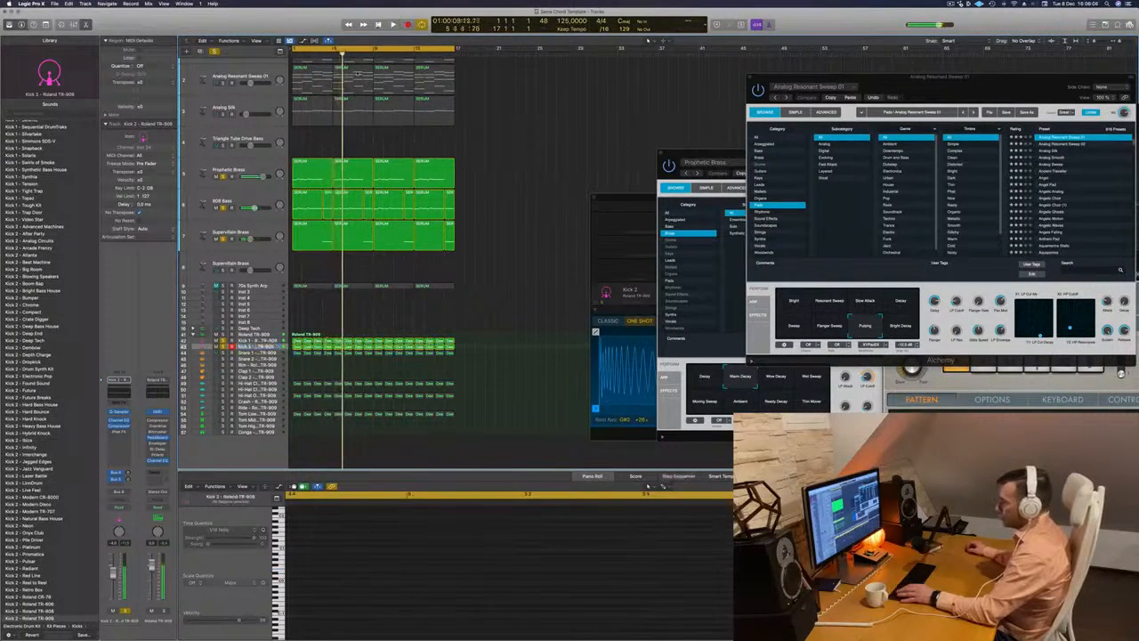
click(262, 107)
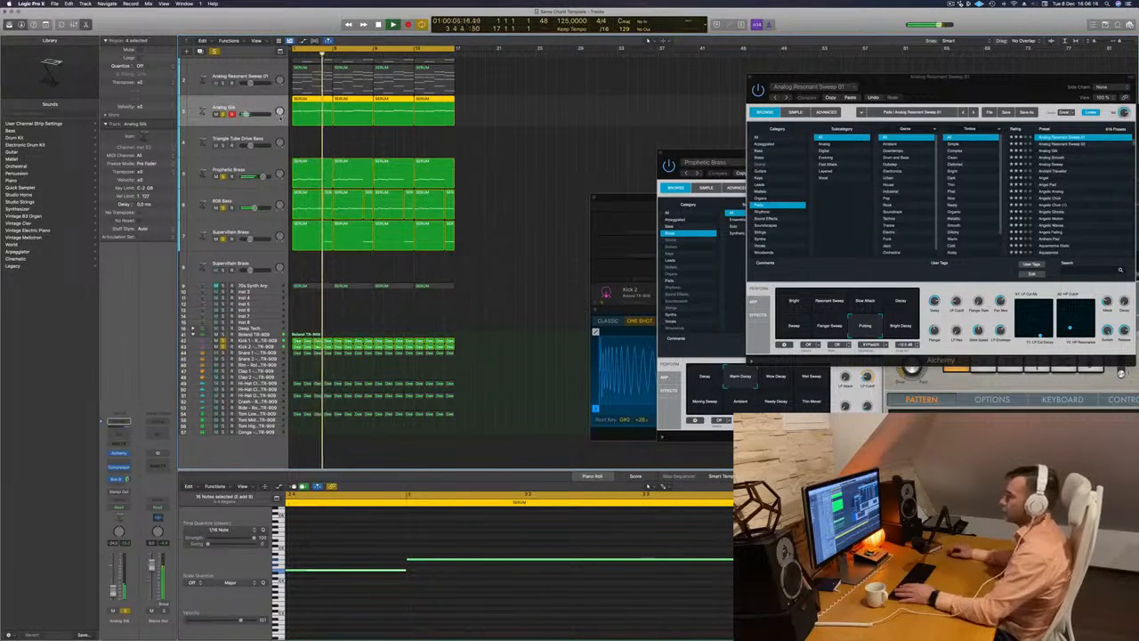
scroll(281, 117, up, 1)
click(215, 51)
key(space)
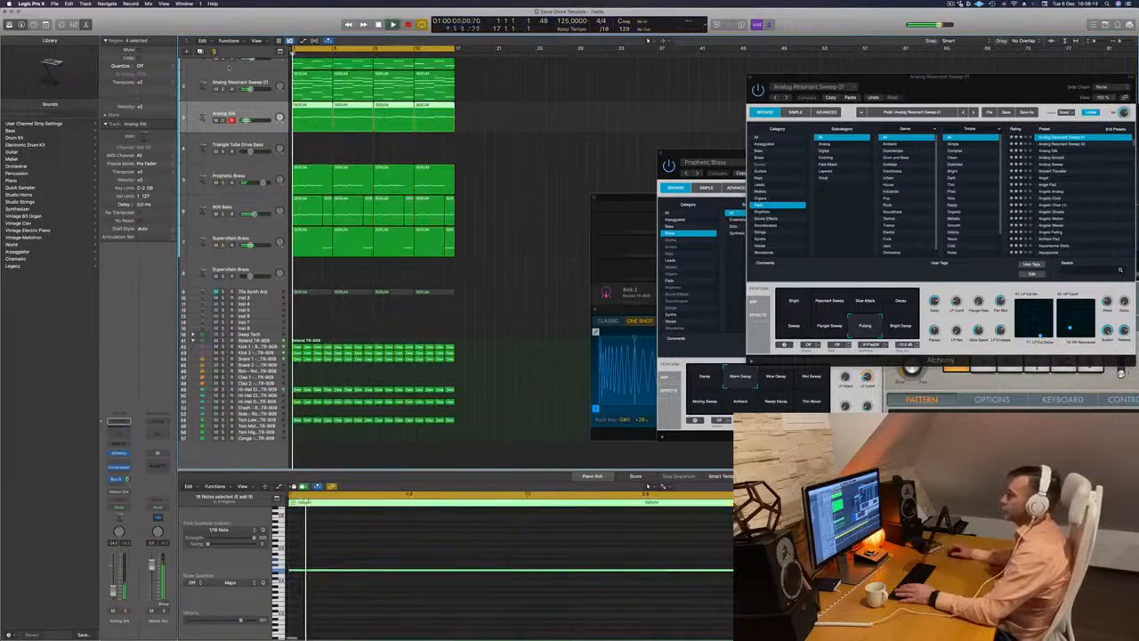
- Switch the empty Supervillain Brass track's send to the other aux bus and open its Alchemy window beside the regions
key(super+Right)
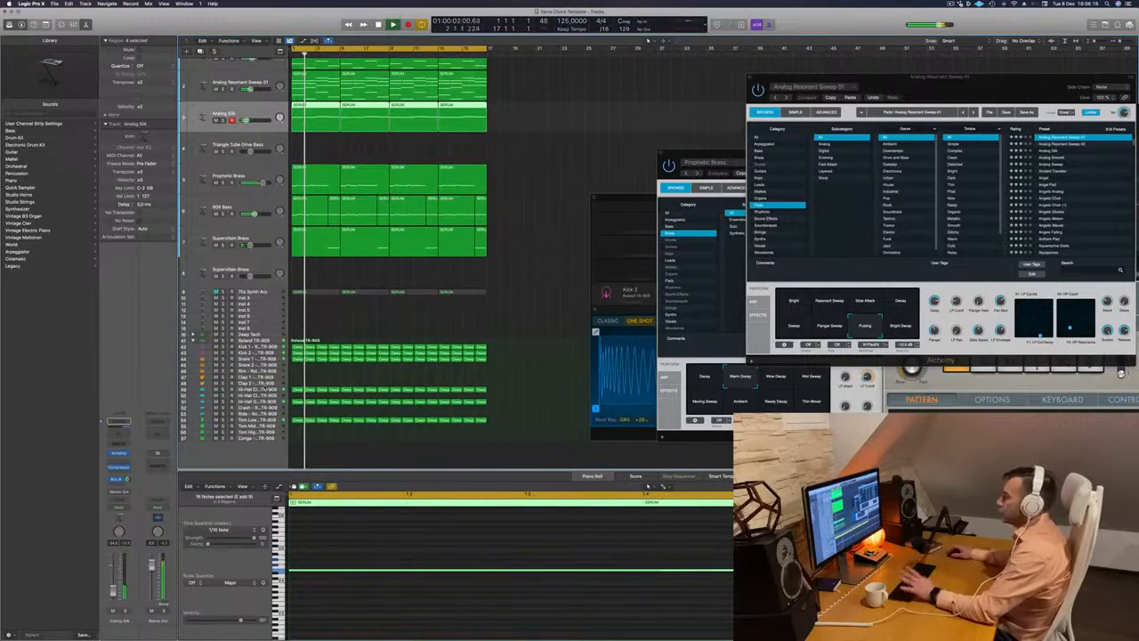
click(233, 389)
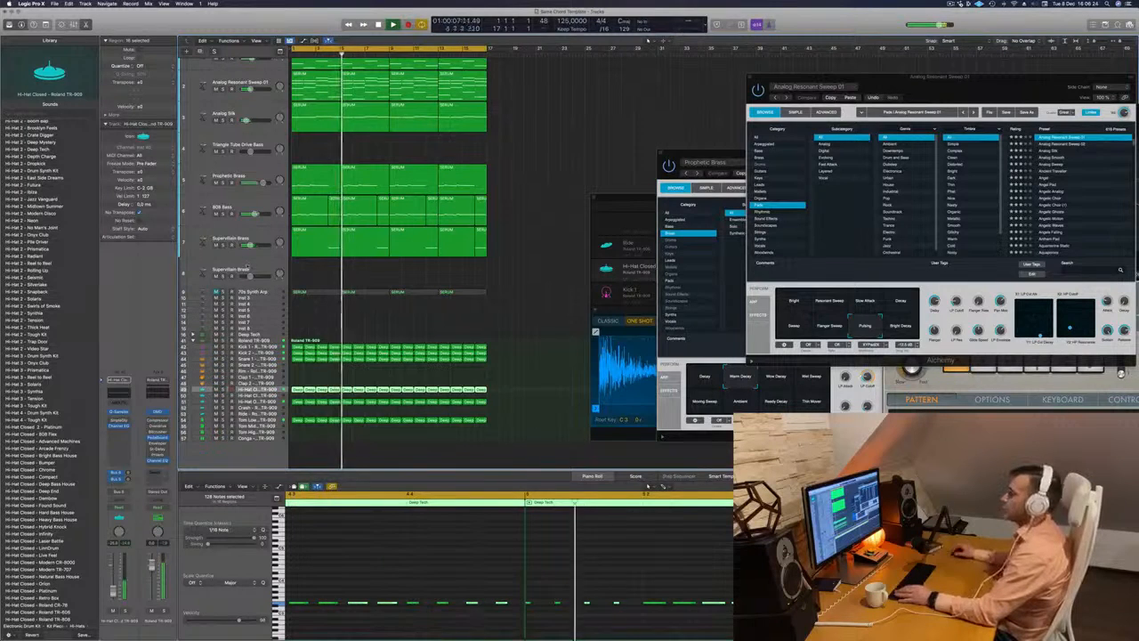
click(249, 265)
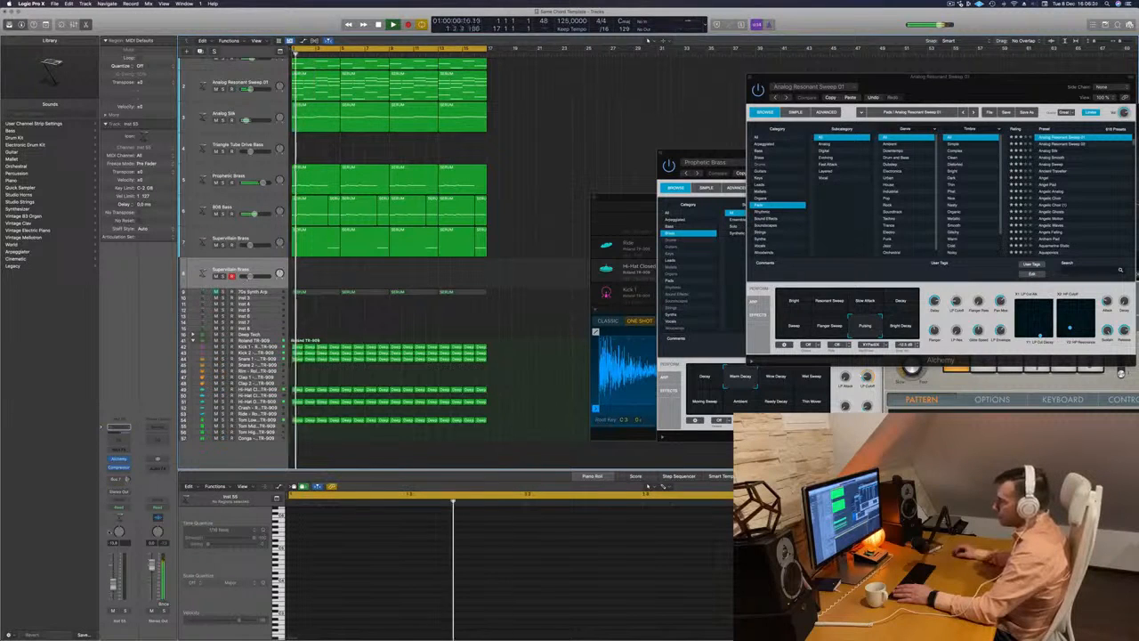
click(117, 479)
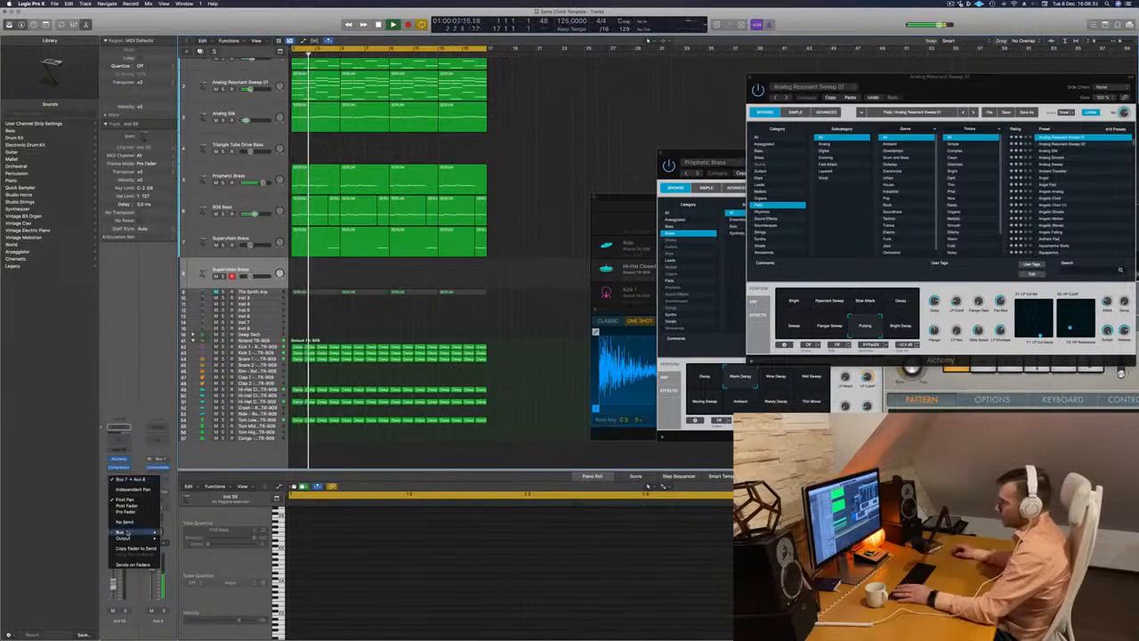
mouse_move(127, 533)
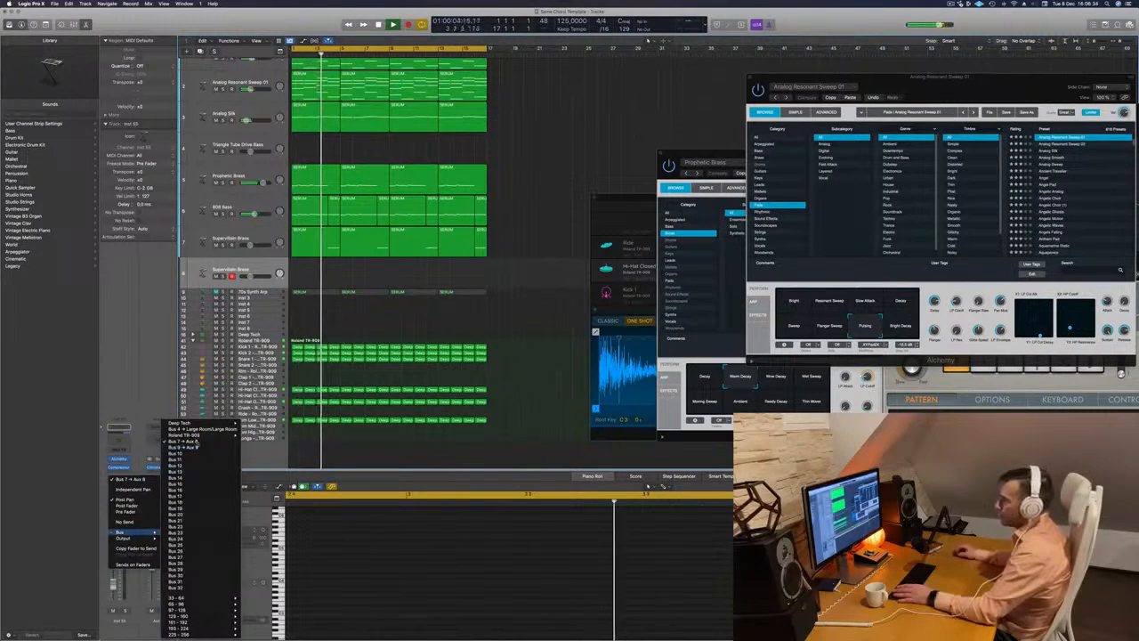
click(191, 442)
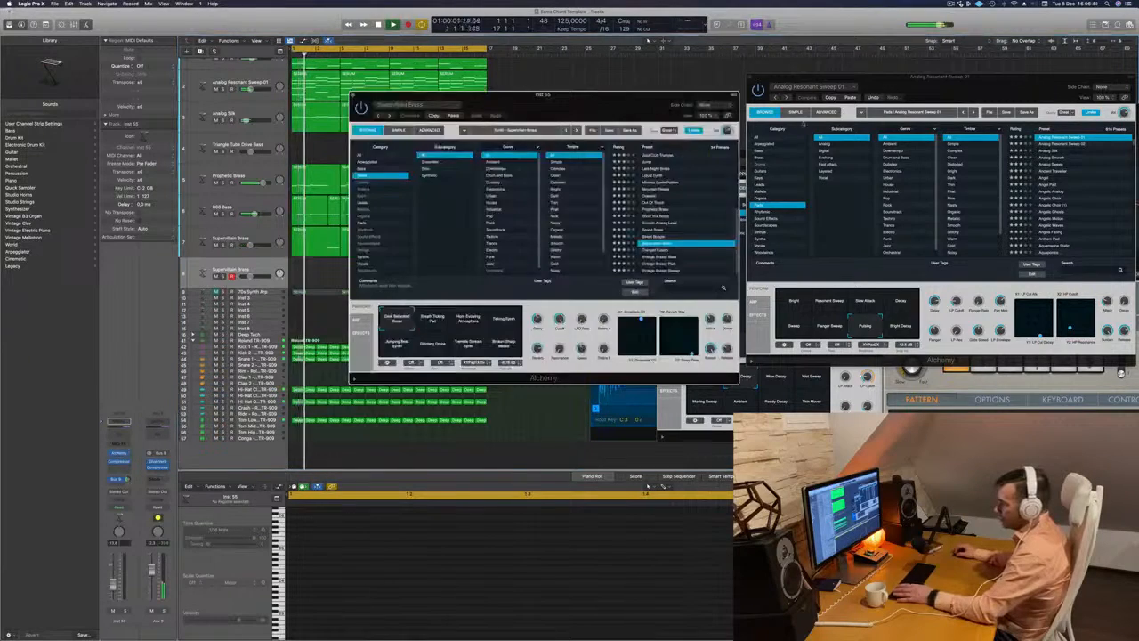
drag(504, 96, 698, 121)
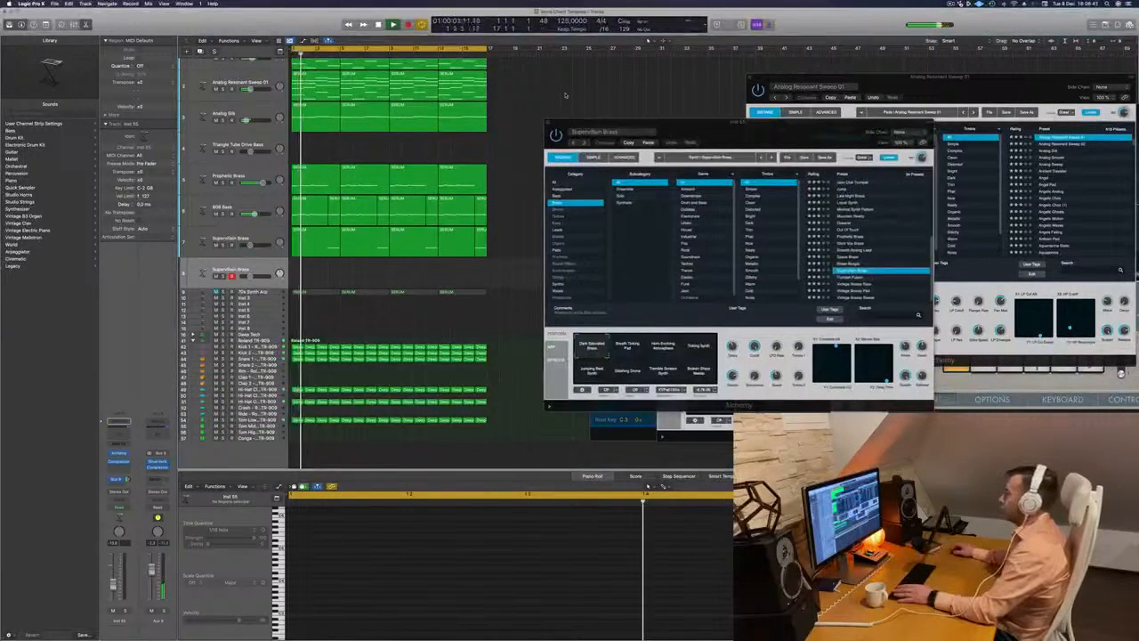
- Repeat all regions once to extend the arrangement to 32 bars and stretch the cycle range over the full length
key(super+0)
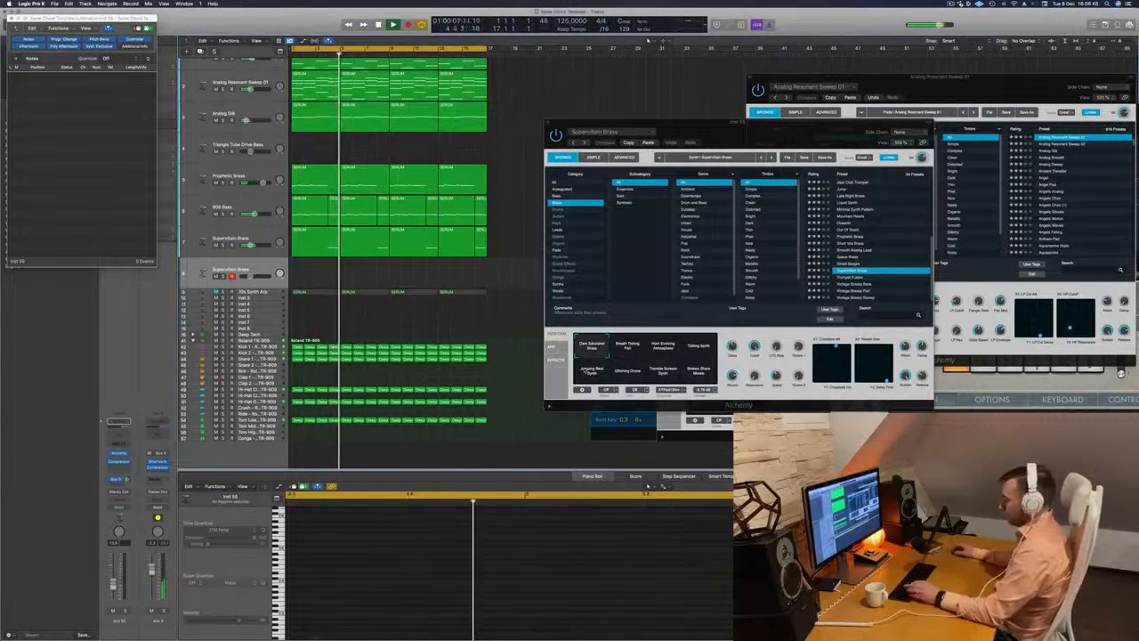
key(super+0)
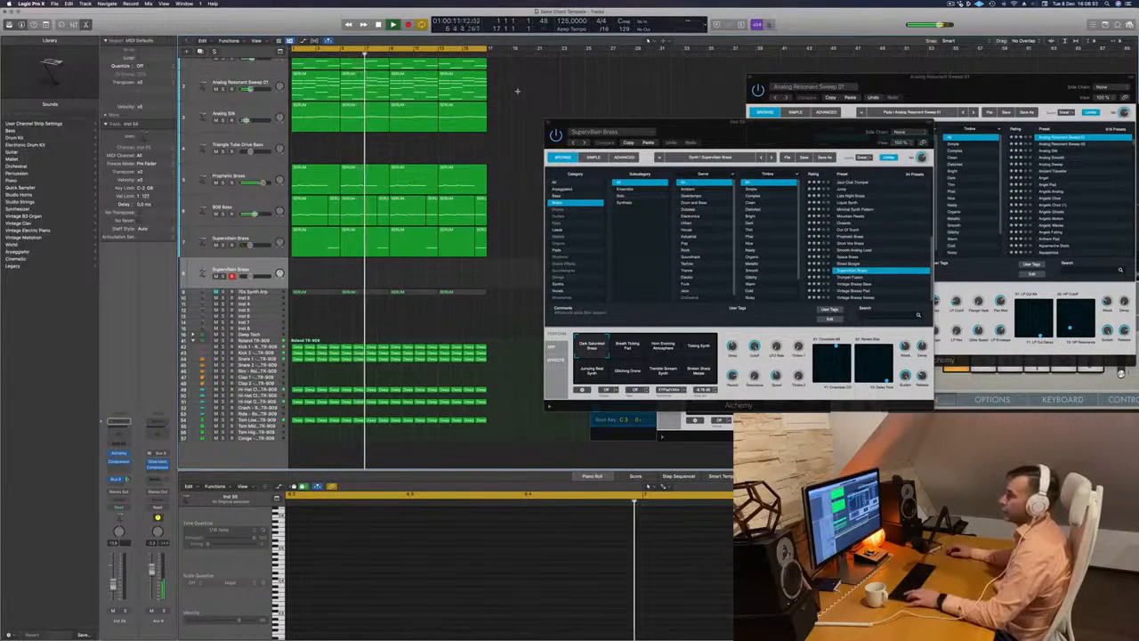
key(super+a)
key(super+r)
key(Return)
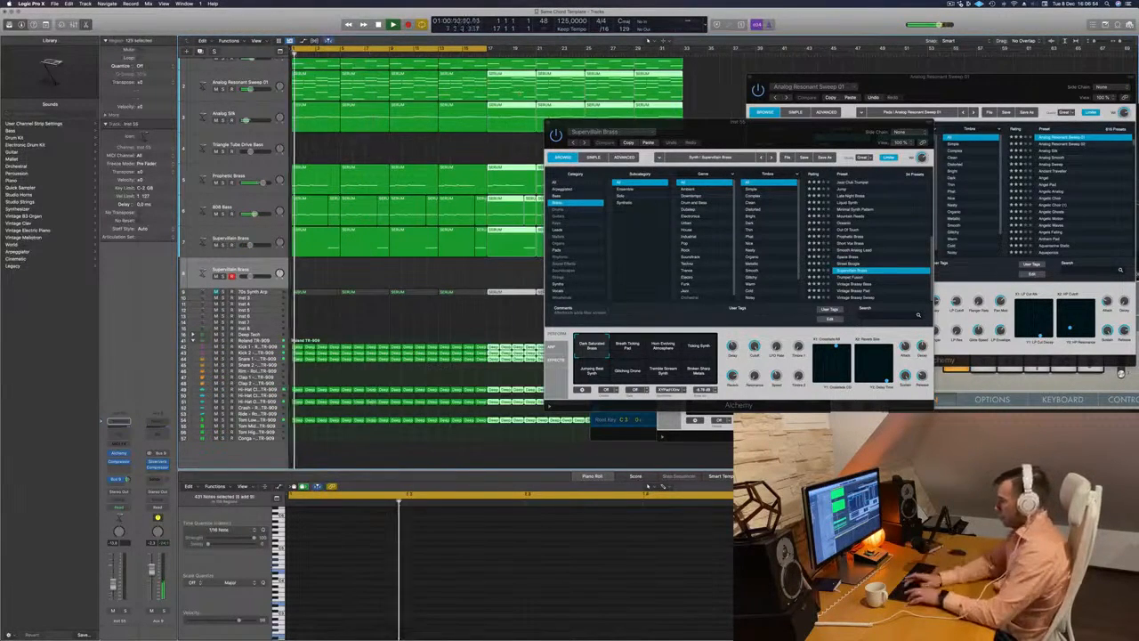
drag(487, 51, 682, 55)
drag(672, 145, 602, 170)
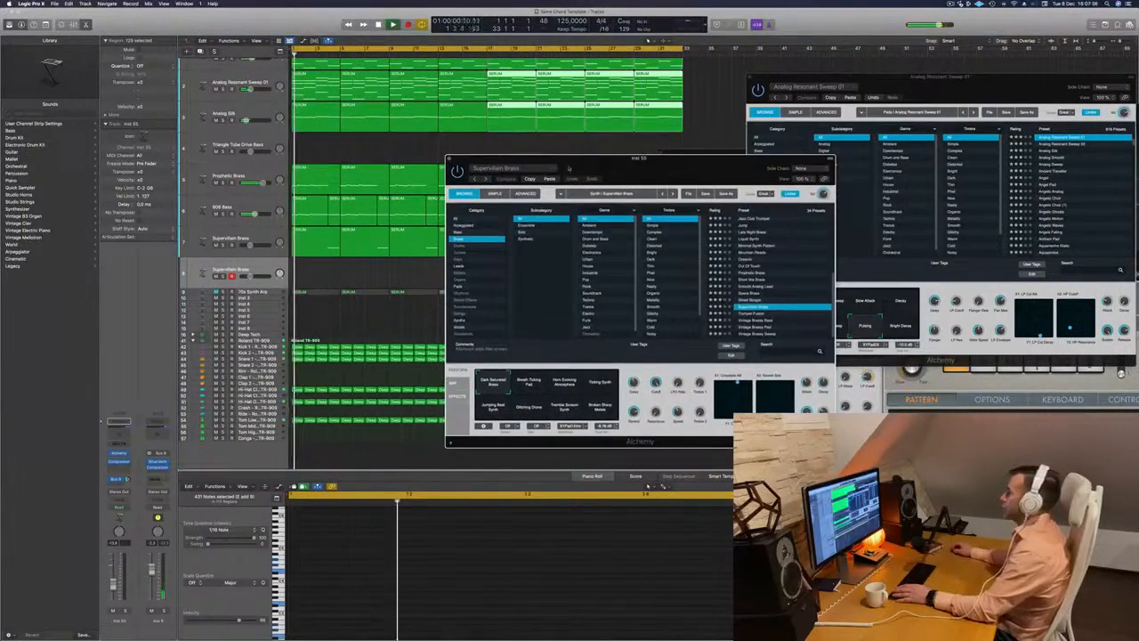
click(603, 144)
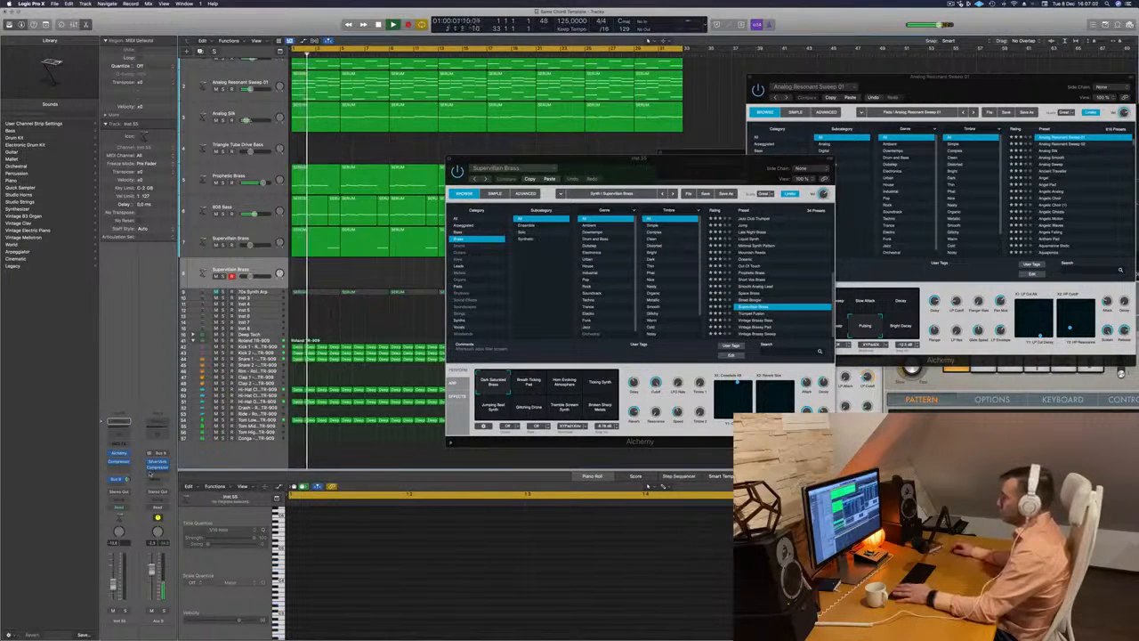
- Show Musical Typing and load the Leads preset Sweet n Fuzzy in Alchemy on the empty Supervillain Brass track
key(super+k)
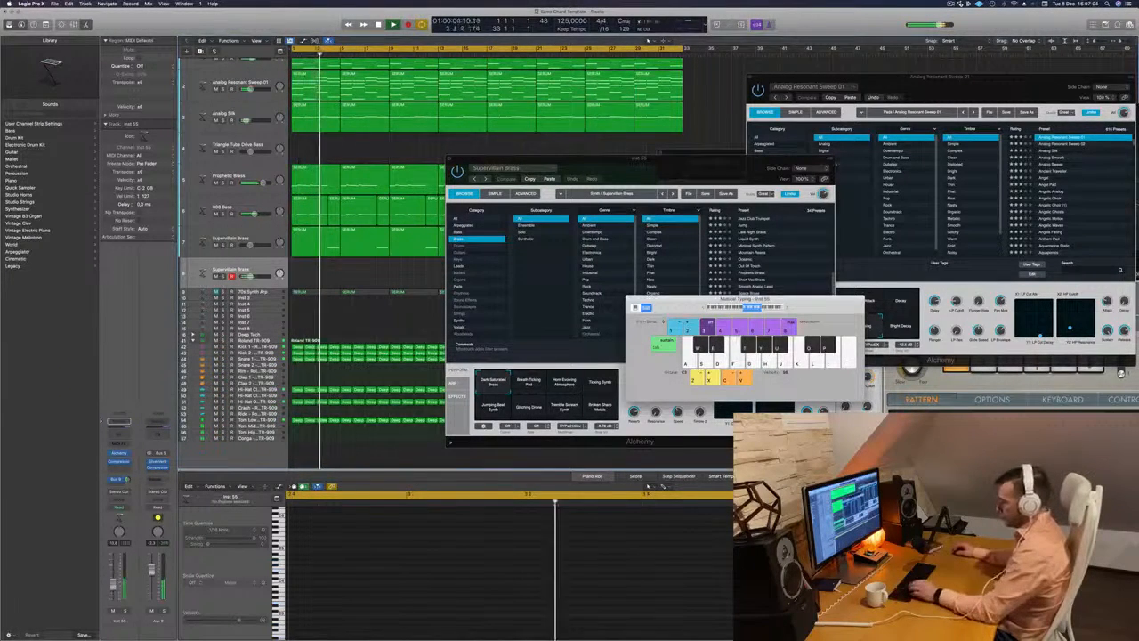
drag(718, 169, 752, 117)
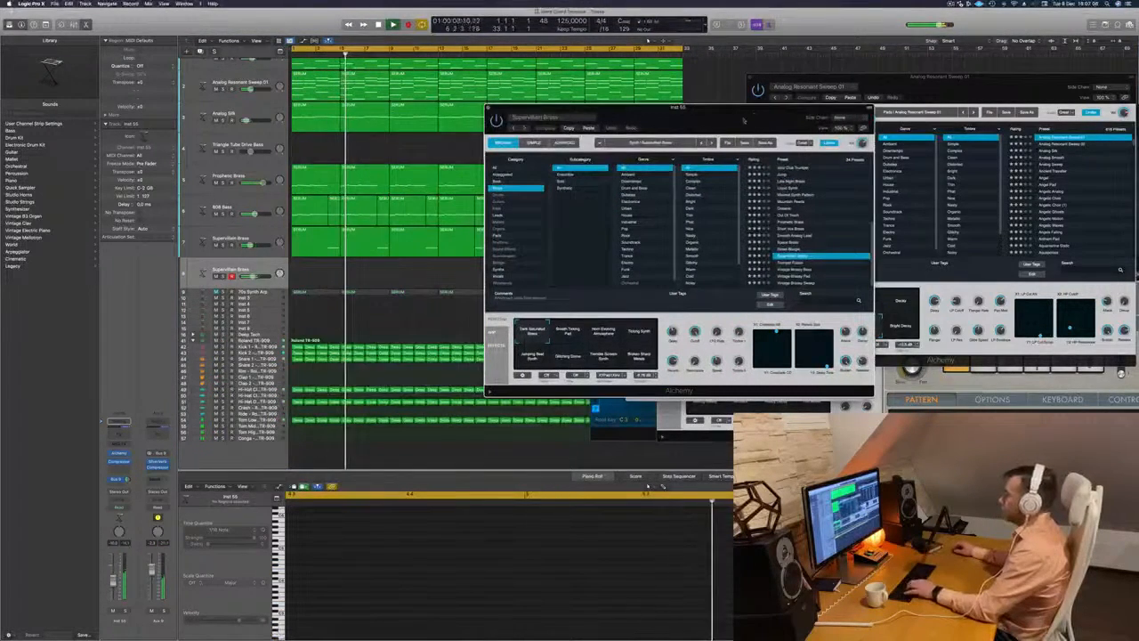
click(523, 214)
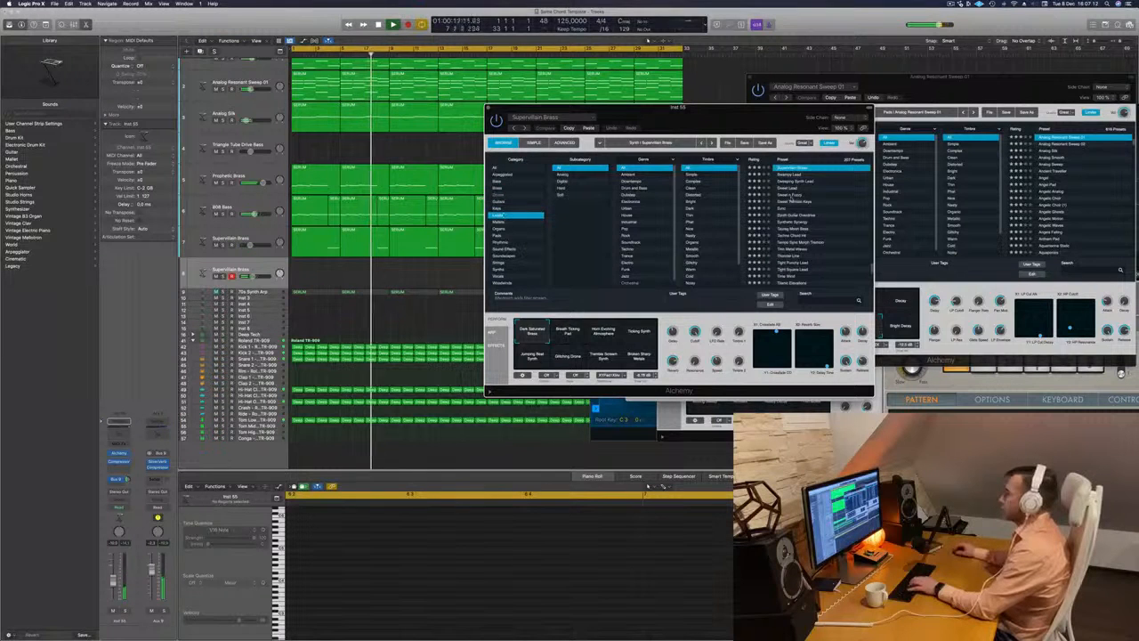
click(792, 194)
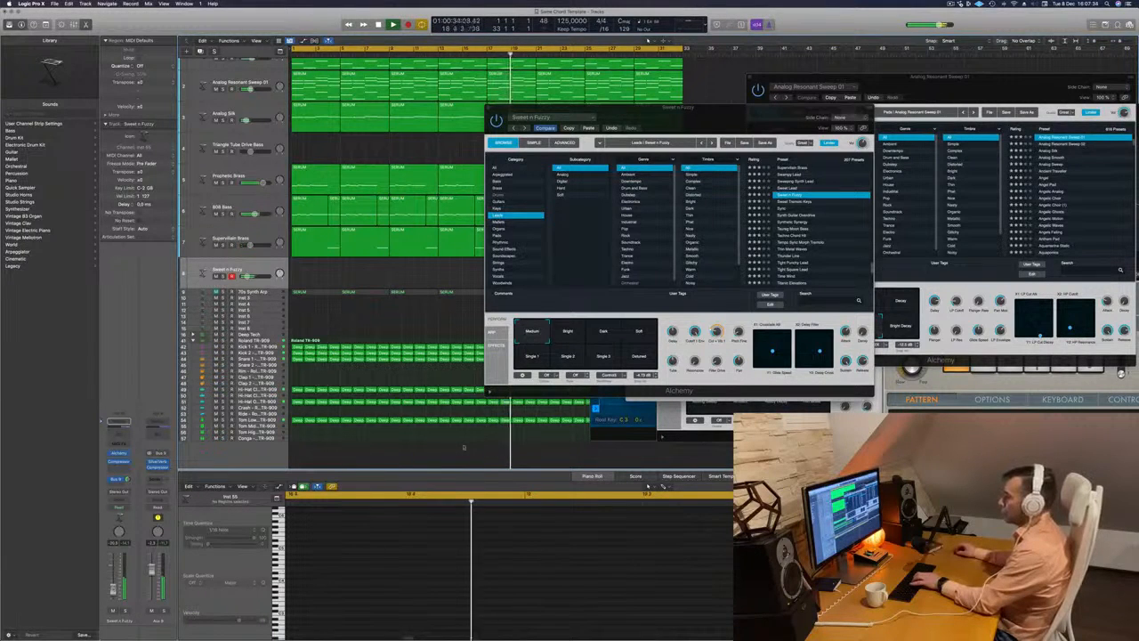
- Try the Bright variation of Sweet n Fuzzy, choose Dark instead and move the Alchemy window clear of Musical Typing
click(568, 335)
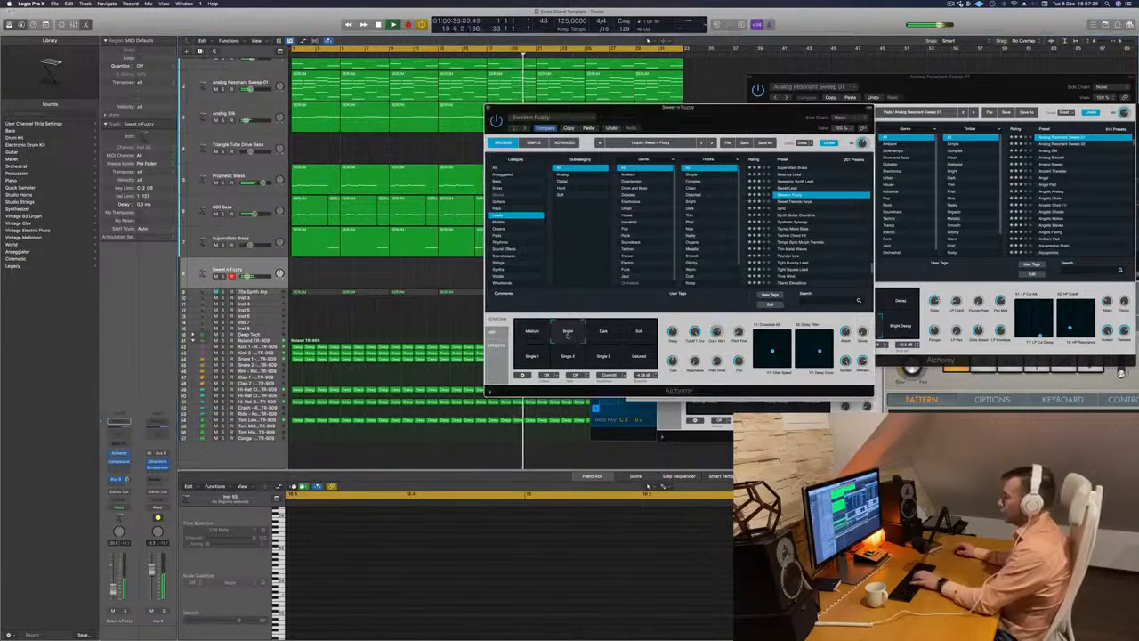
click(608, 336)
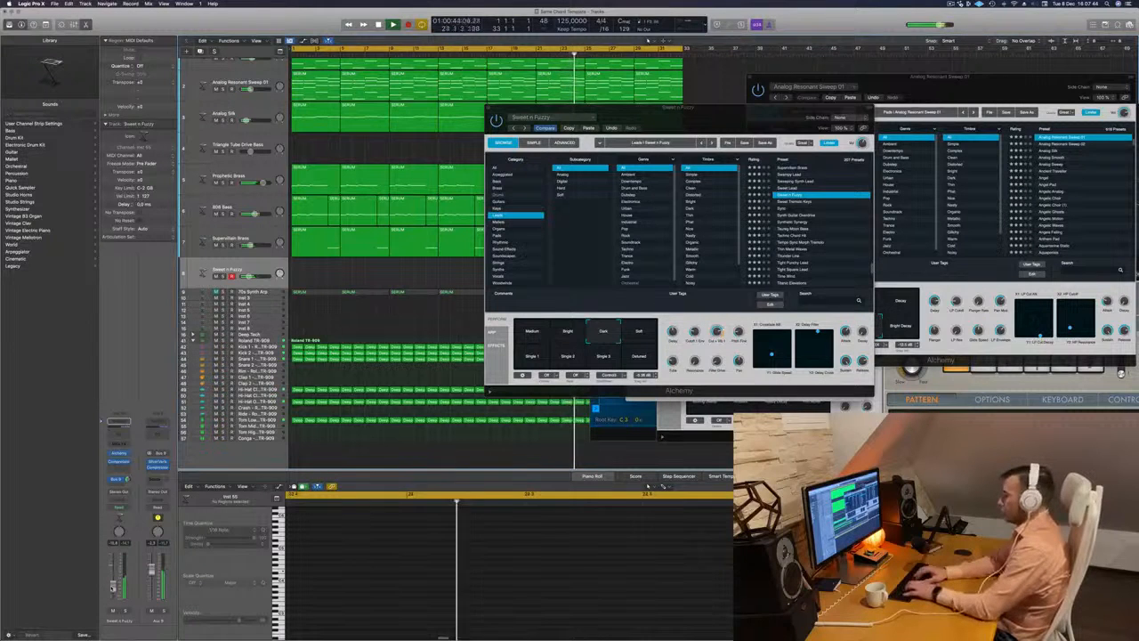
drag(714, 124, 413, 104)
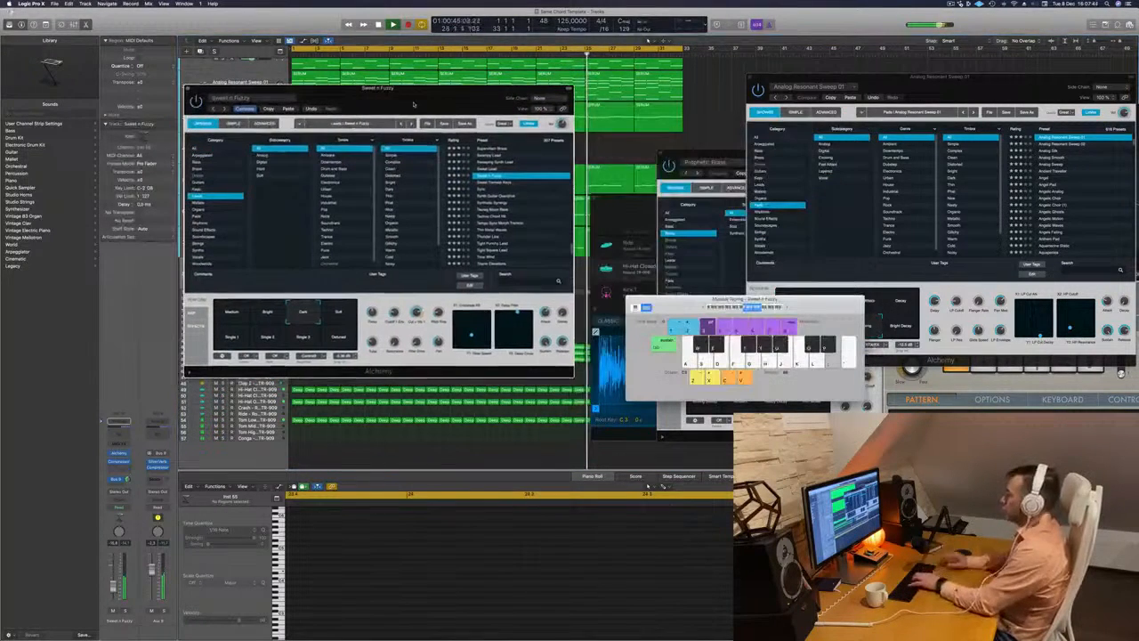
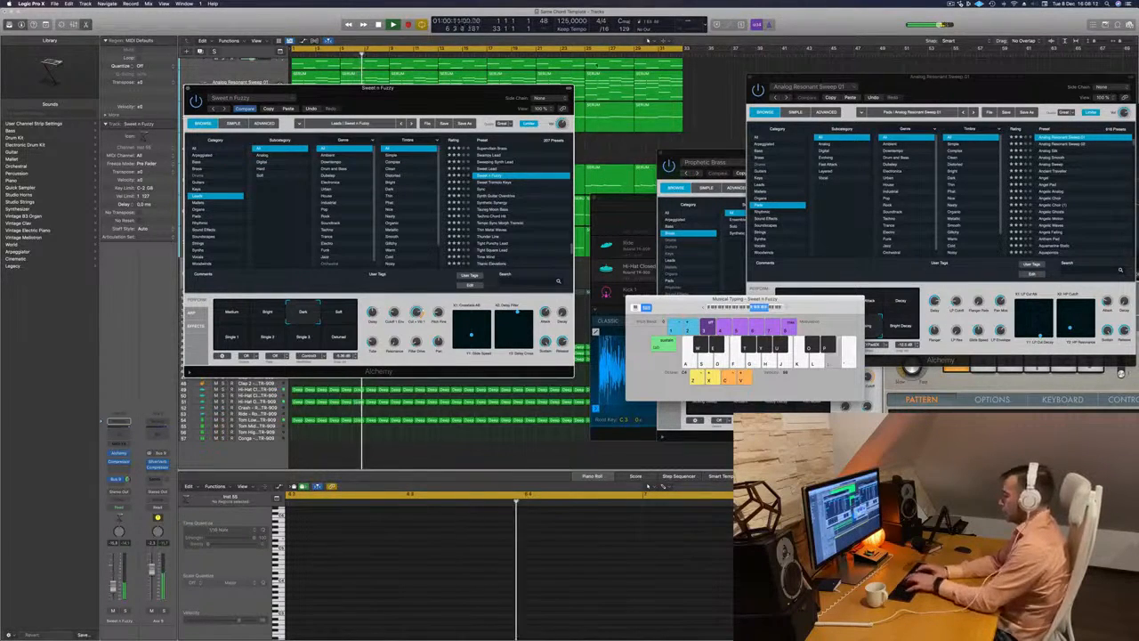
- Move the Alchemy window off the track list and try Sweet n Fuzzy's Soft, Single 1 and Medium variations
drag(459, 90, 738, 100)
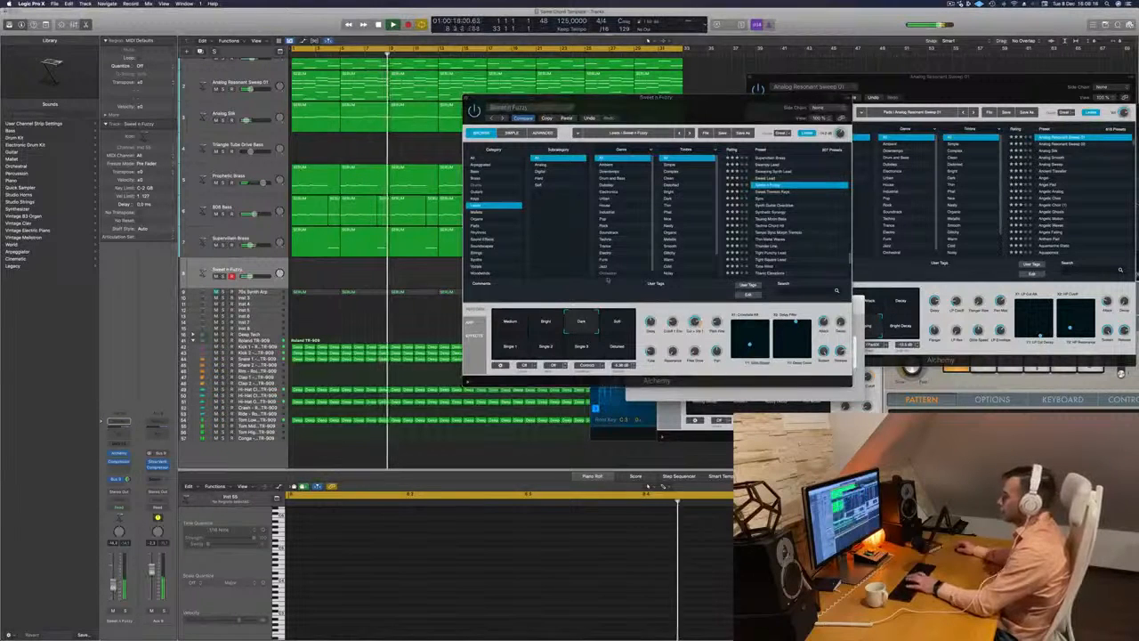
click(617, 323)
click(516, 348)
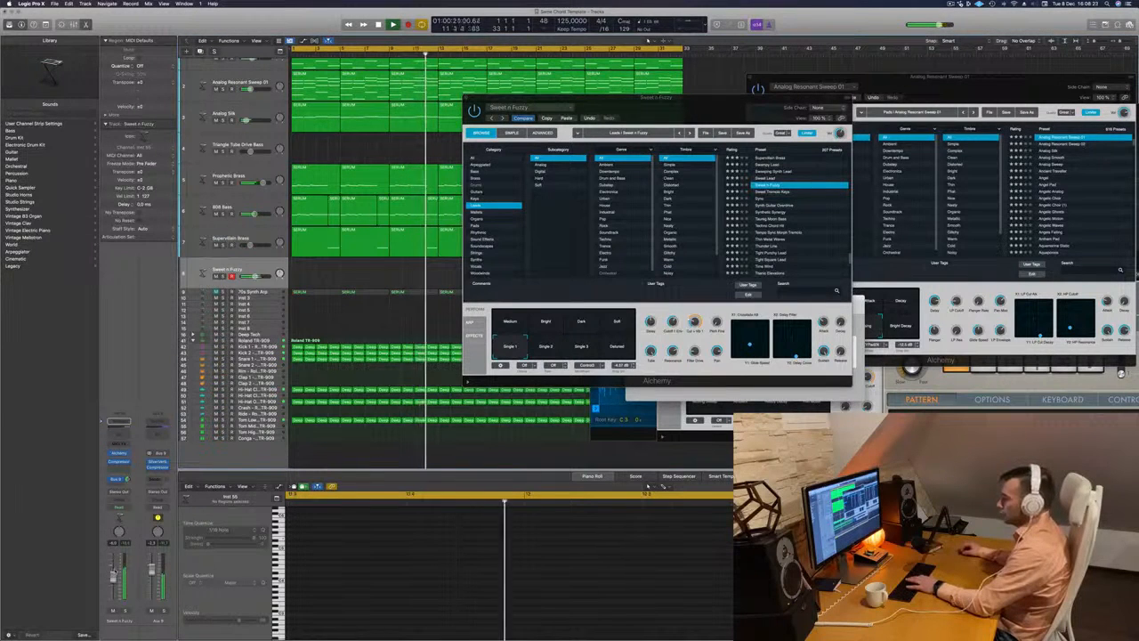
click(515, 323)
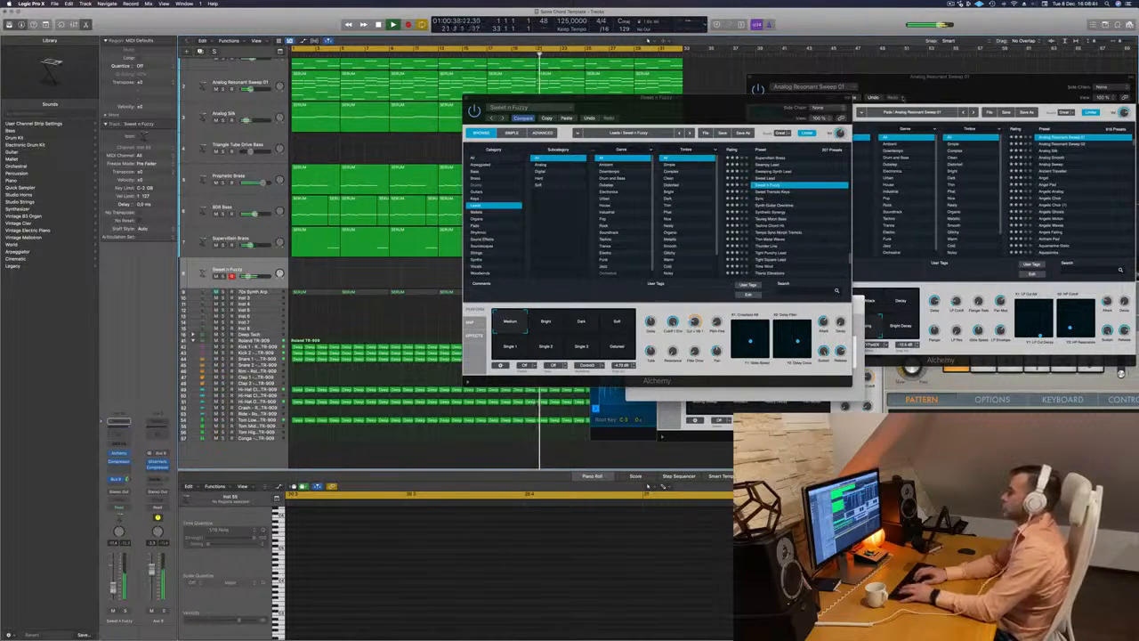
- Try the Leads presets Sweet Tremolo Keys and Synth Guitar Overdrive in Alchemy and change the Musical Typing octave range
click(777, 193)
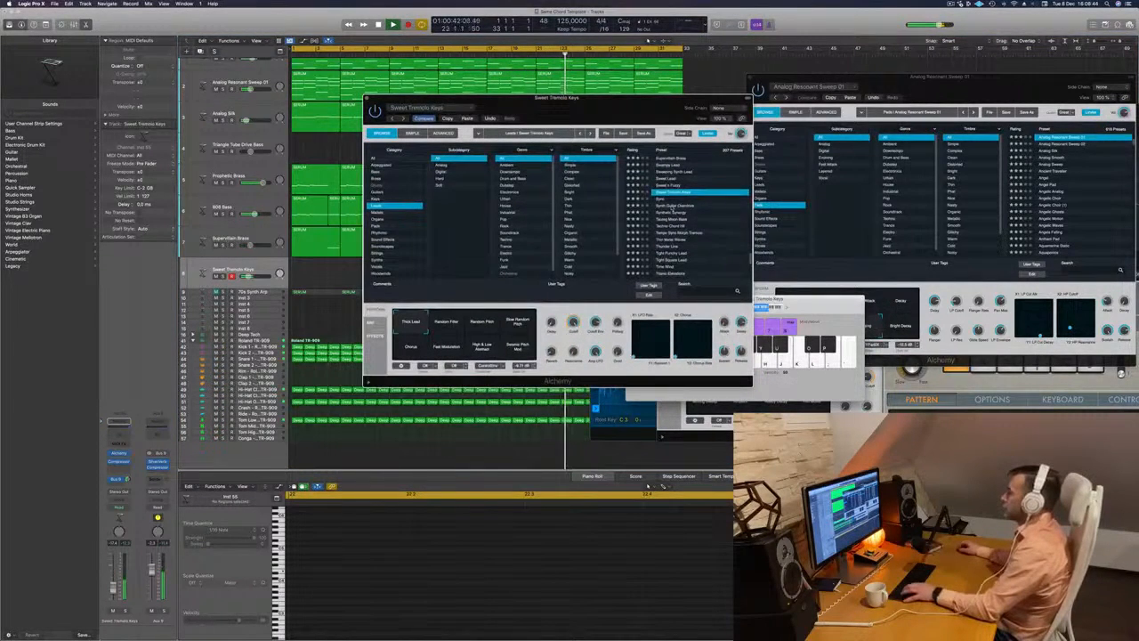
click(672, 205)
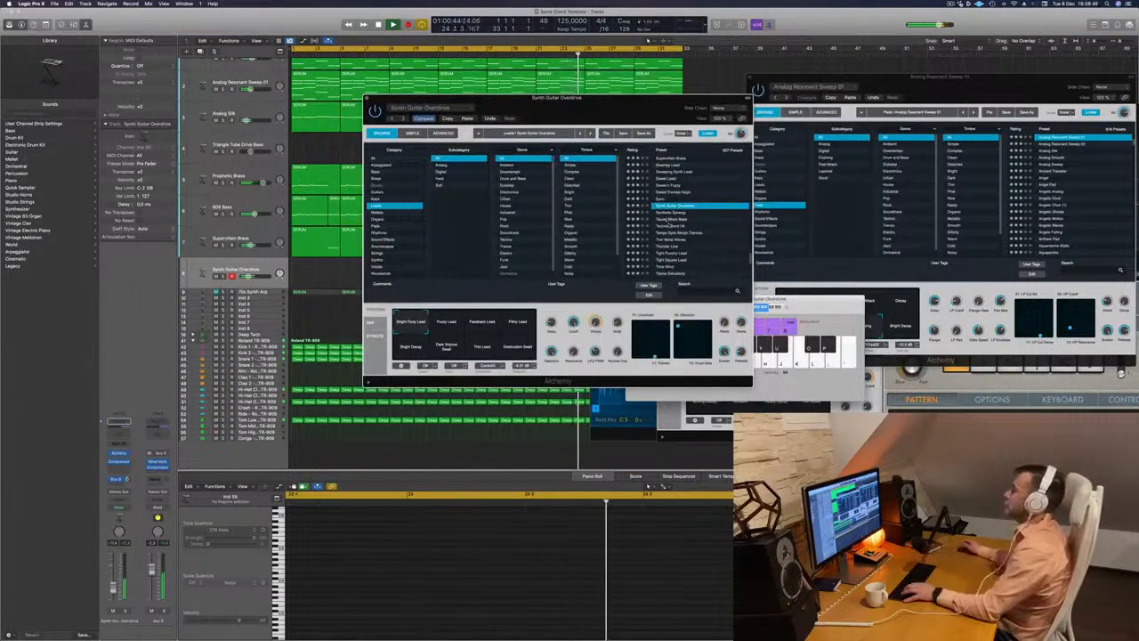
drag(615, 99, 494, 115)
key(d)
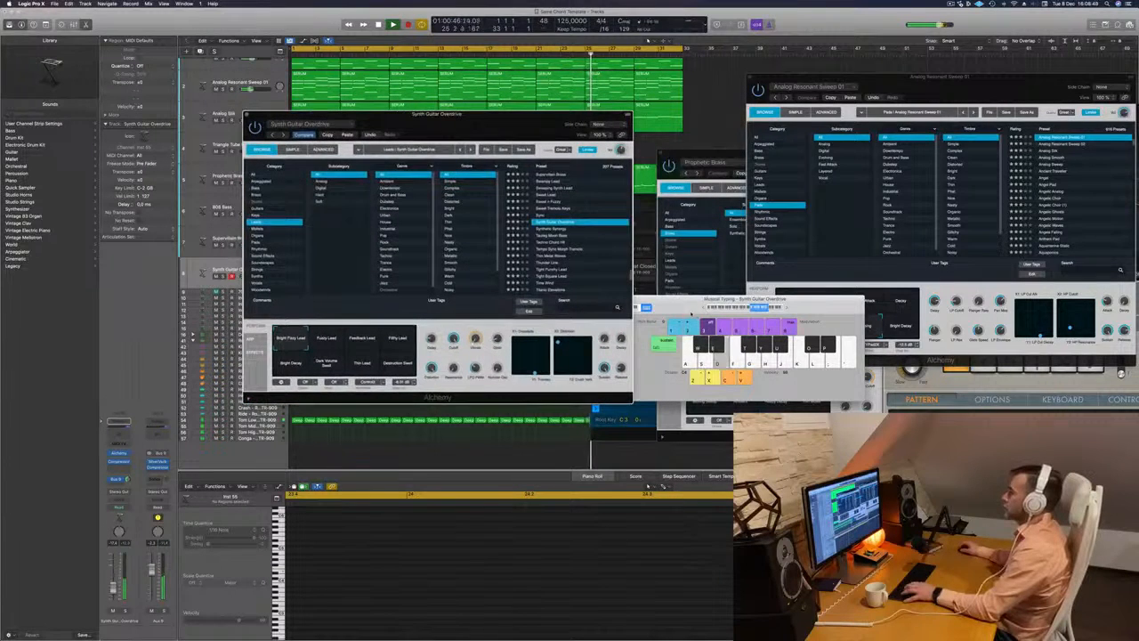
click(704, 308)
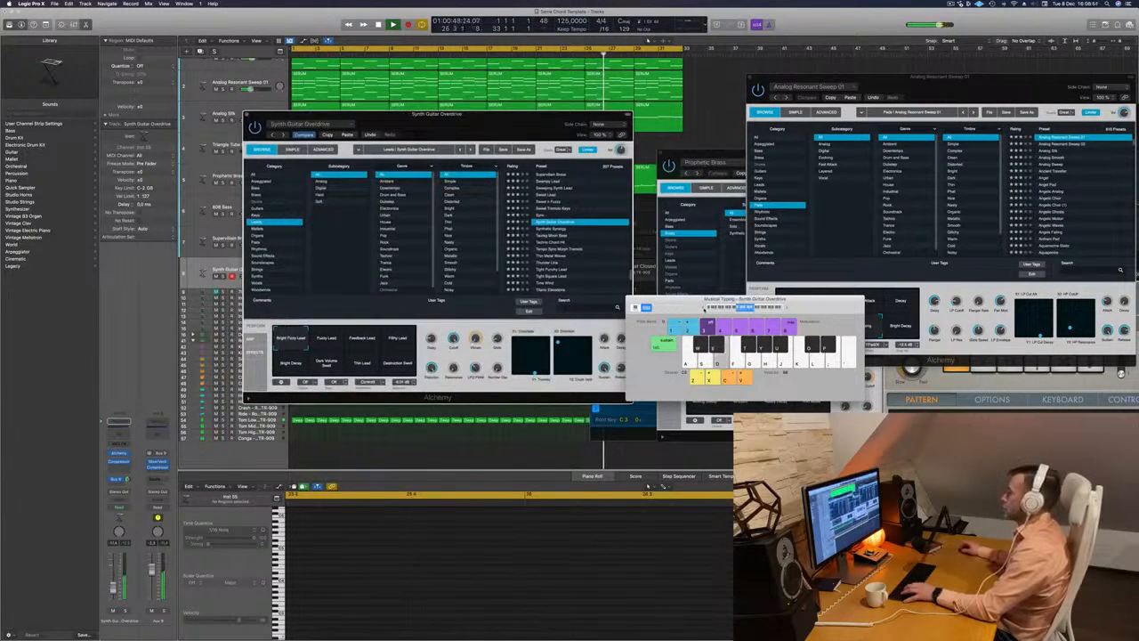
drag(506, 119, 718, 69)
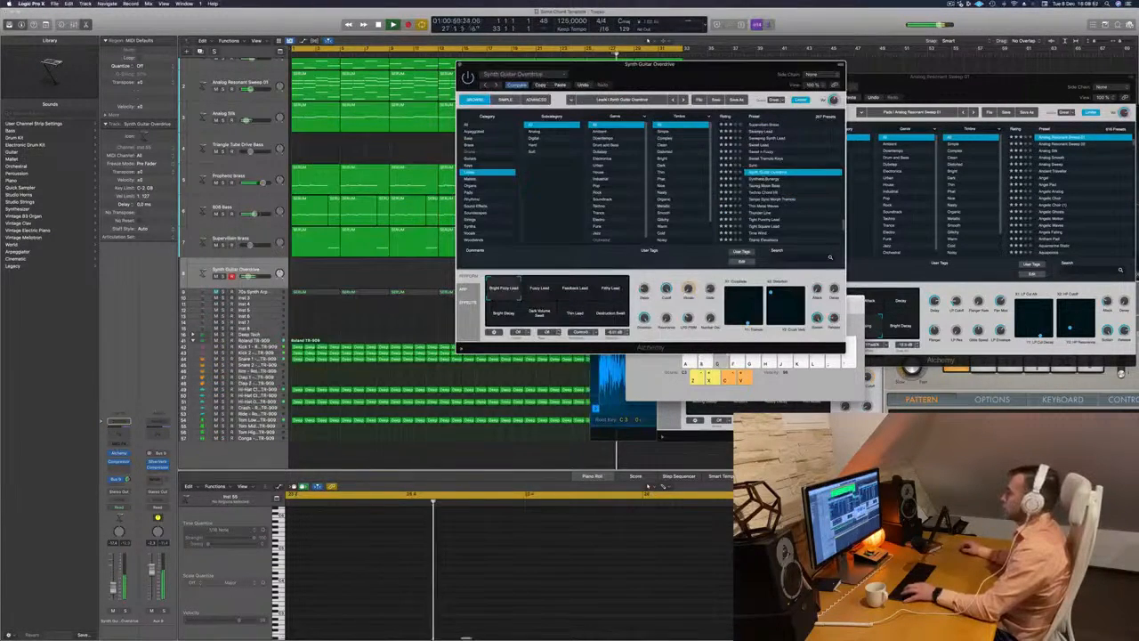
- Audition the Synth Guitar Overdrive variations, including Feedback Lead and Destruction Seed, and raise the lead track's volume slightly
click(540, 290)
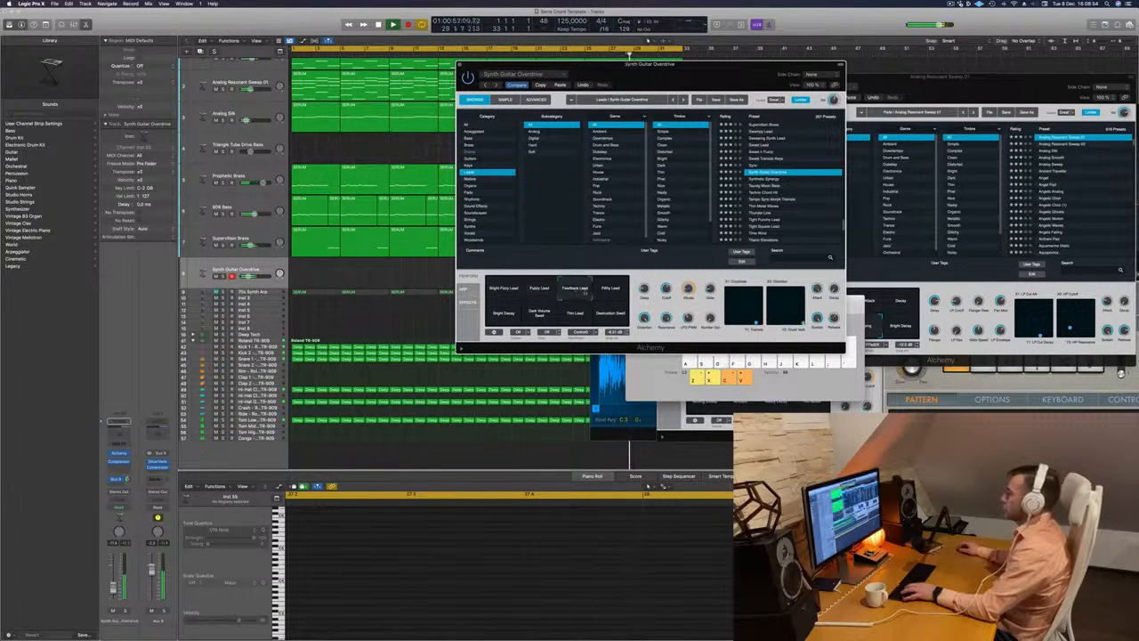
click(610, 292)
click(506, 314)
click(546, 311)
click(577, 304)
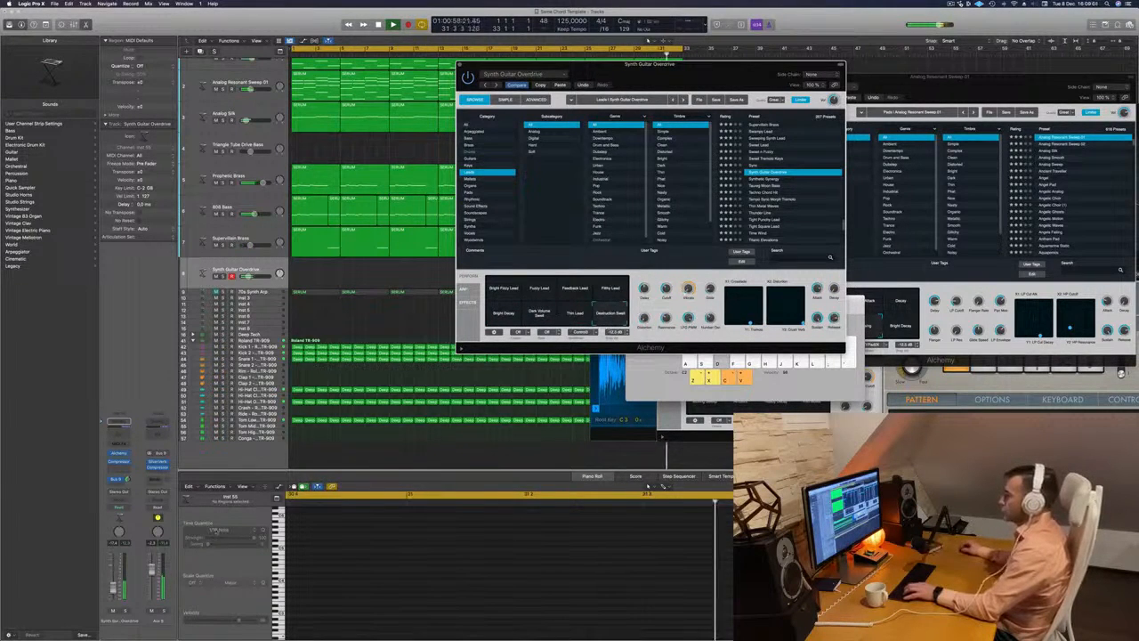
drag(112, 588, 113, 583)
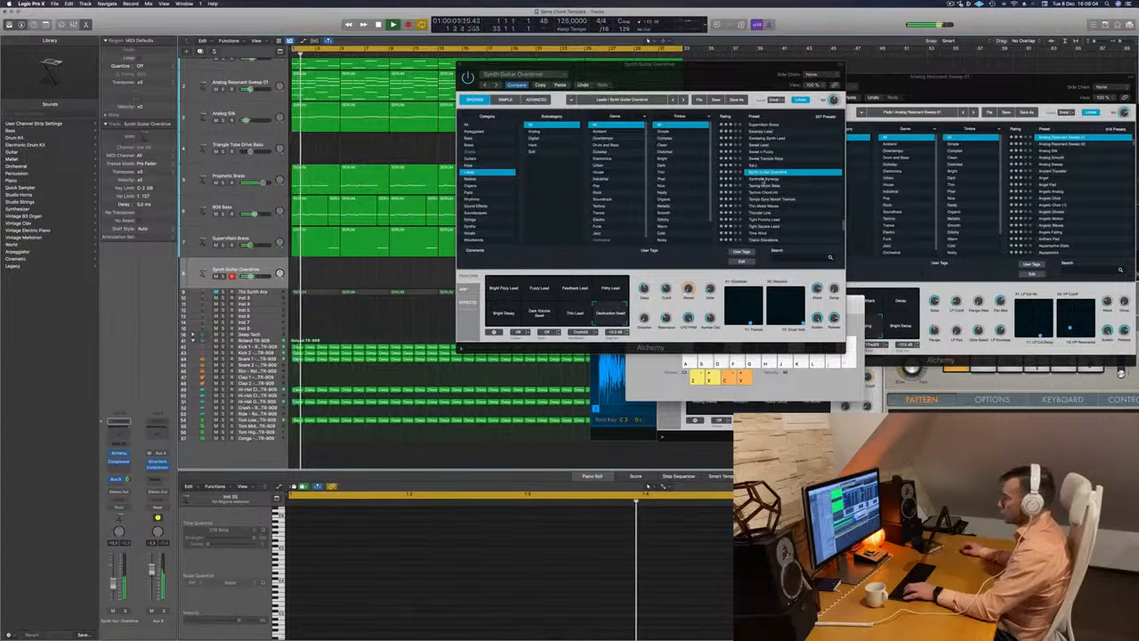
- Audition the following Leads presets from Synthetic Synergy through Techno Chord Hit to Tempo Sync Morph Tremolo
click(764, 179)
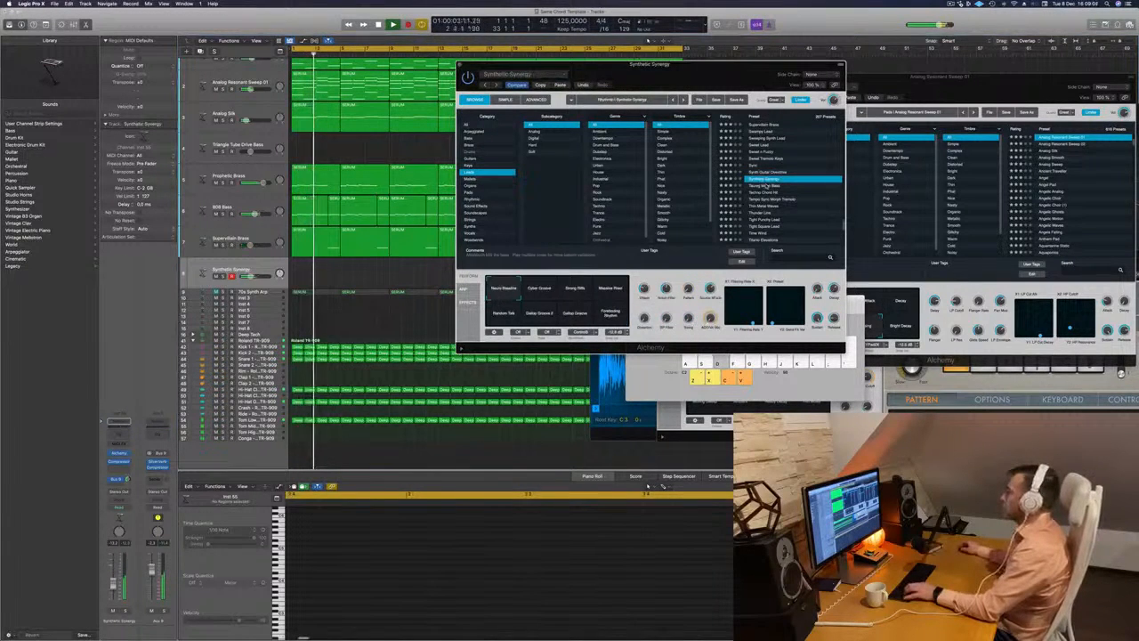
click(766, 186)
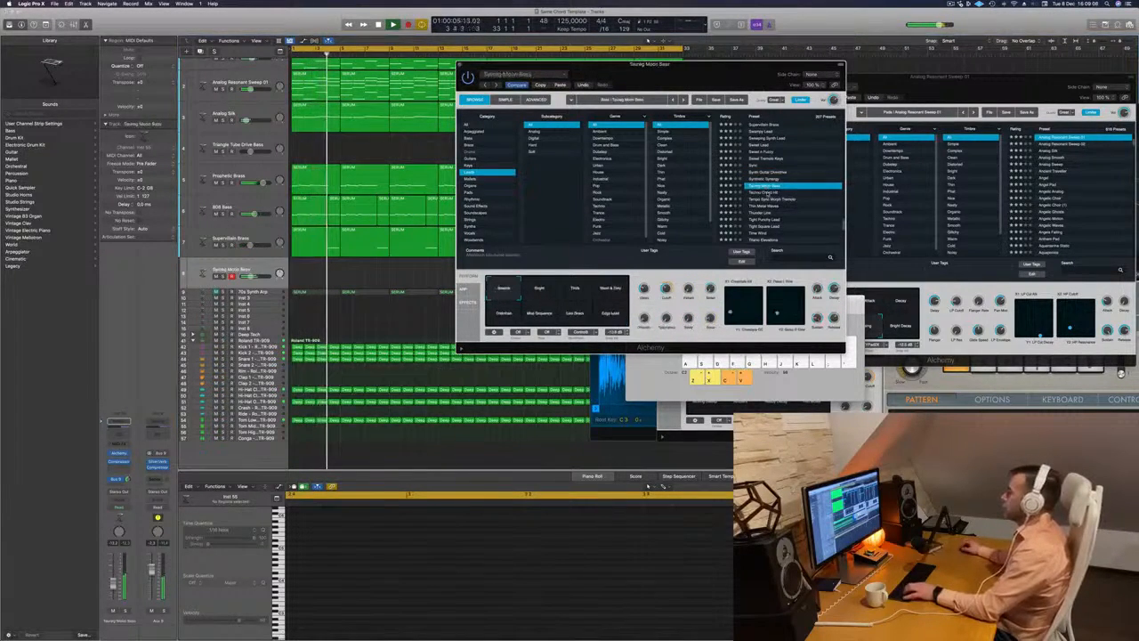
click(766, 193)
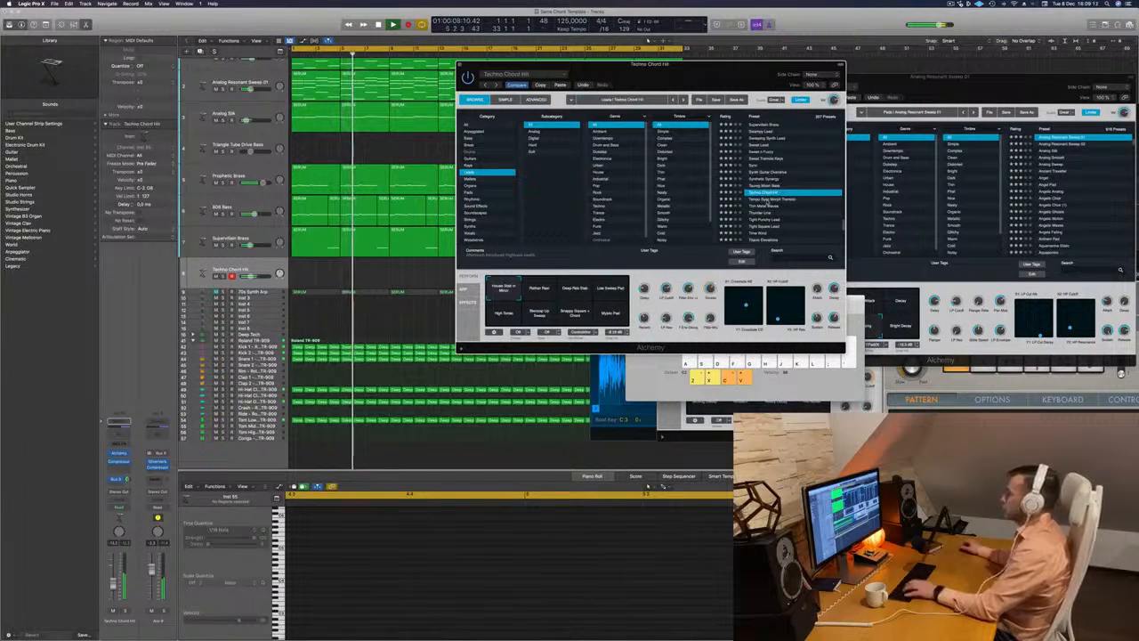
click(765, 200)
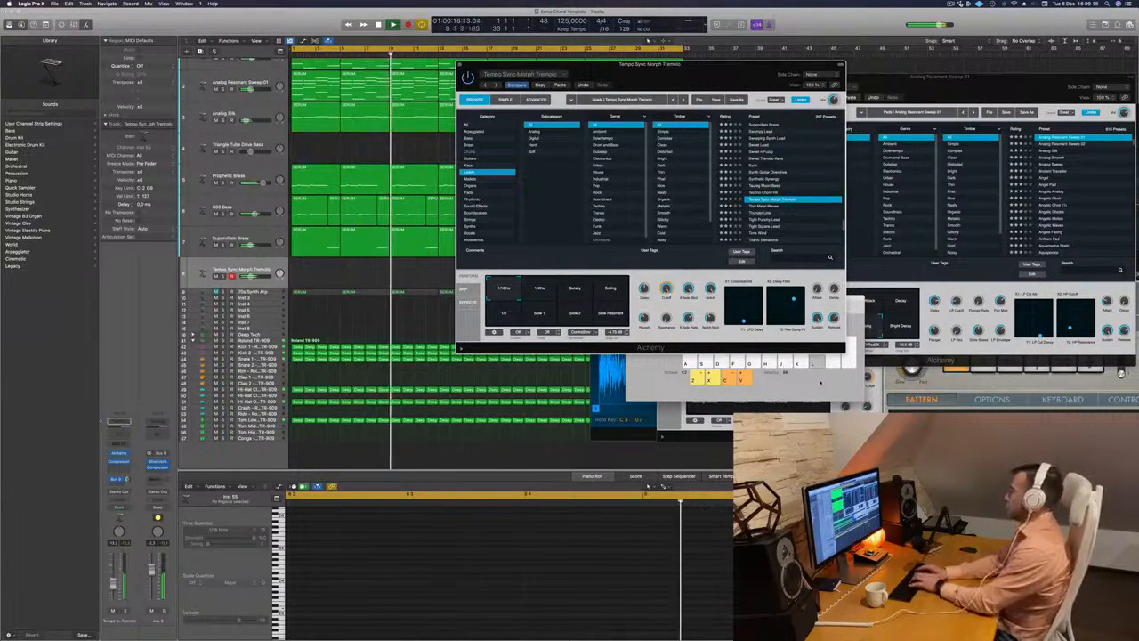
- Move the Alchemy window clear of Musical Typing and try Tempo Sync Morph Tremolo's variations, including Slow Resonant
click(772, 386)
key(l)
drag(737, 72, 574, 71)
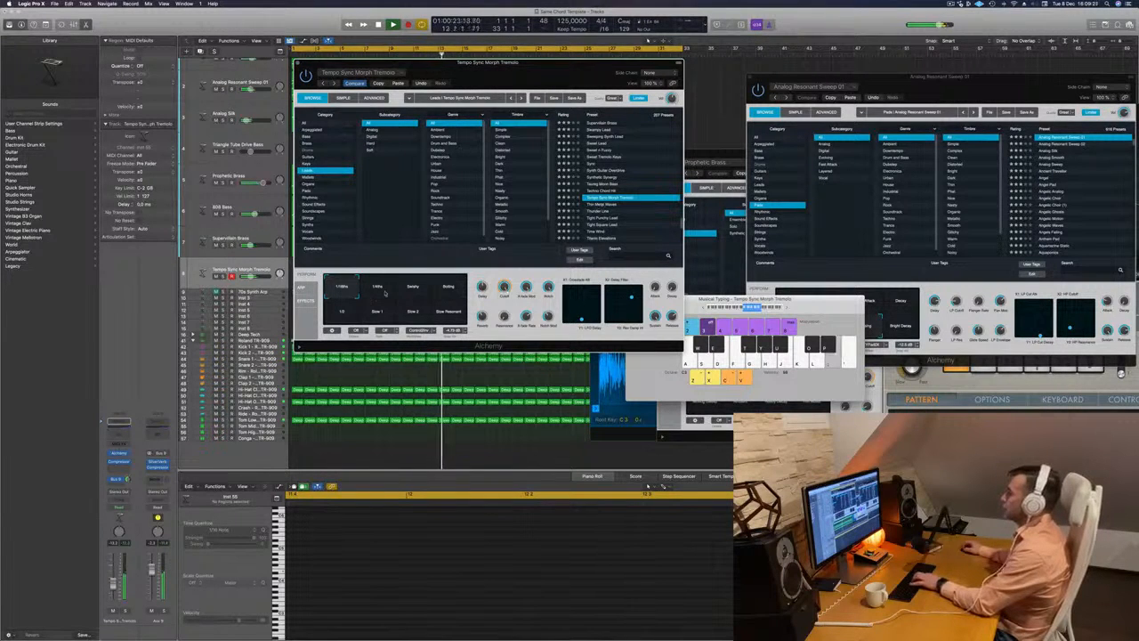
click(450, 290)
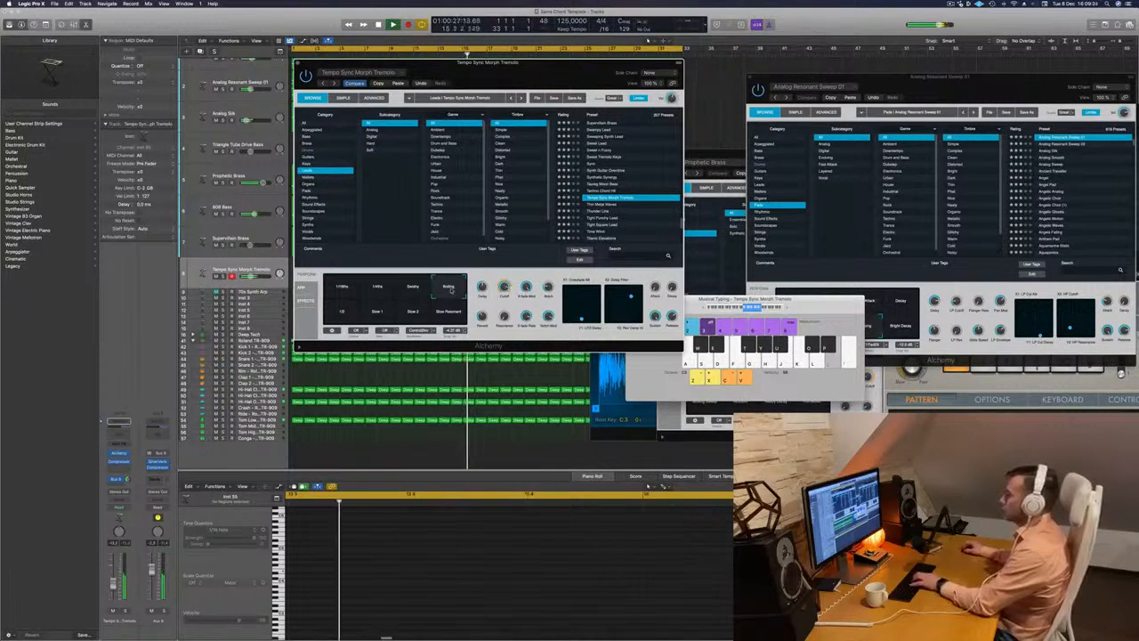
click(450, 311)
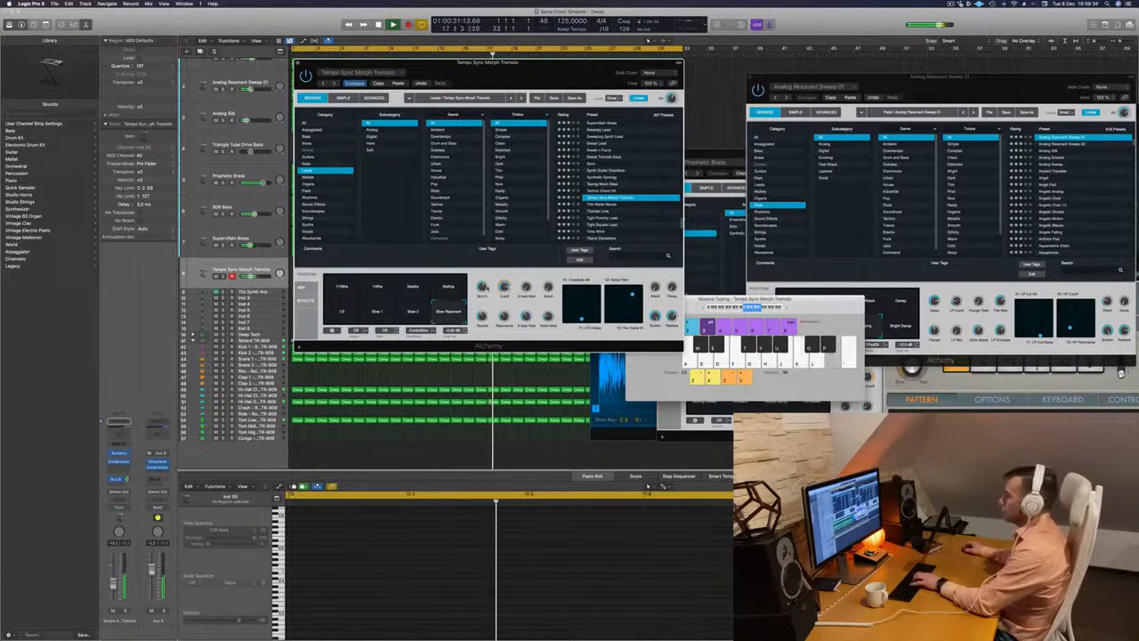
- Go through the Leads presets from Thin Metal Waves past Tight Punchy Lead and load Time Wind
click(595, 205)
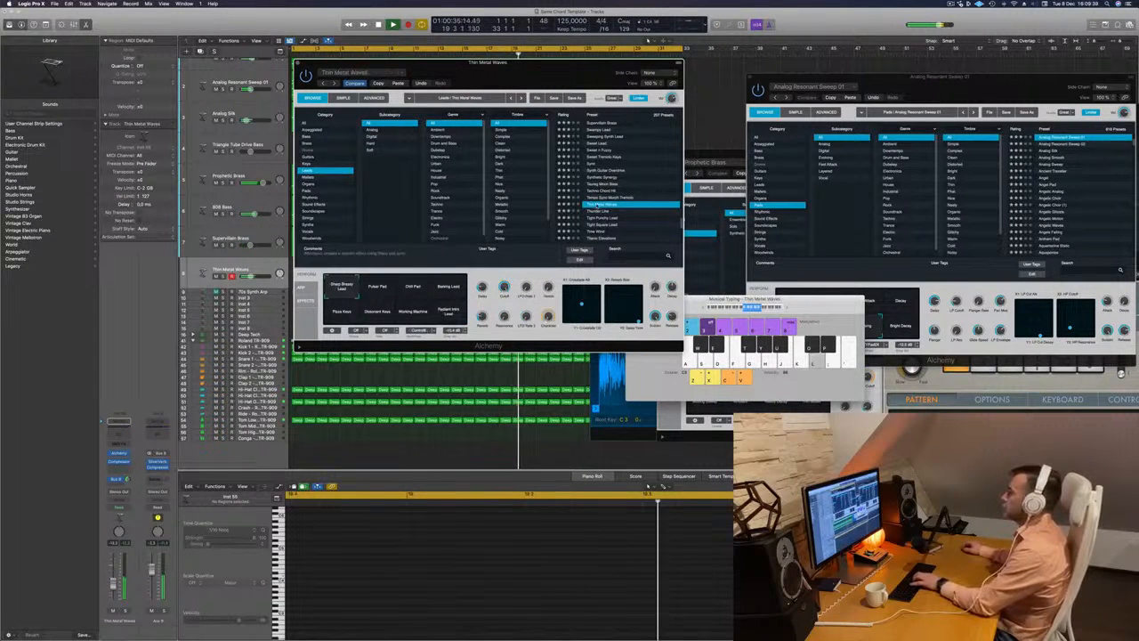
key(Down)
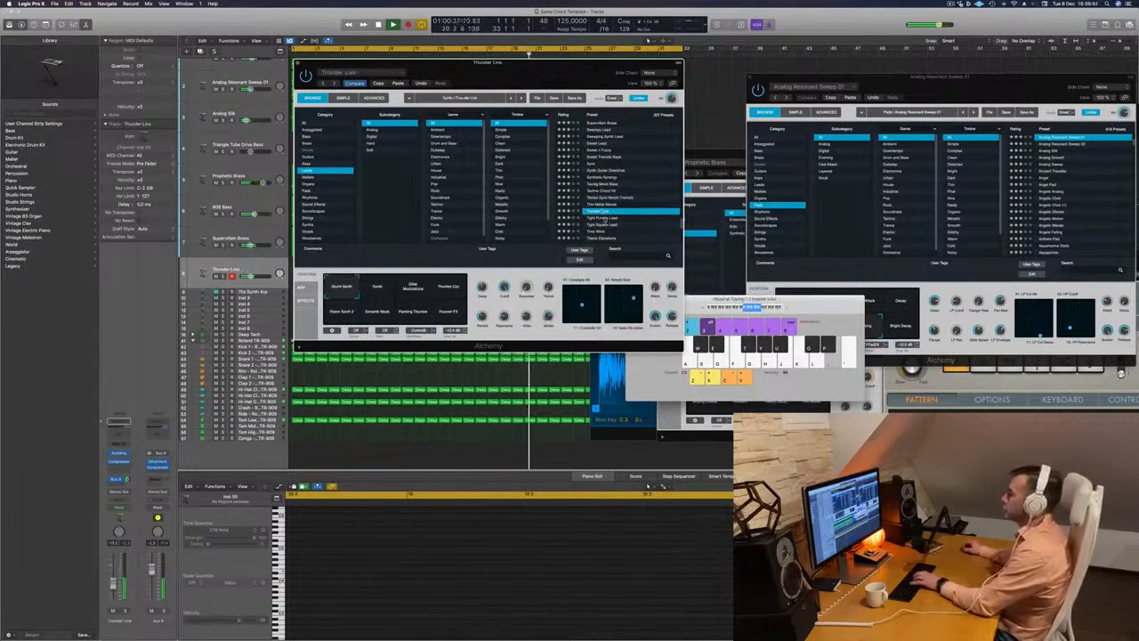
key(Down)
key(Down)
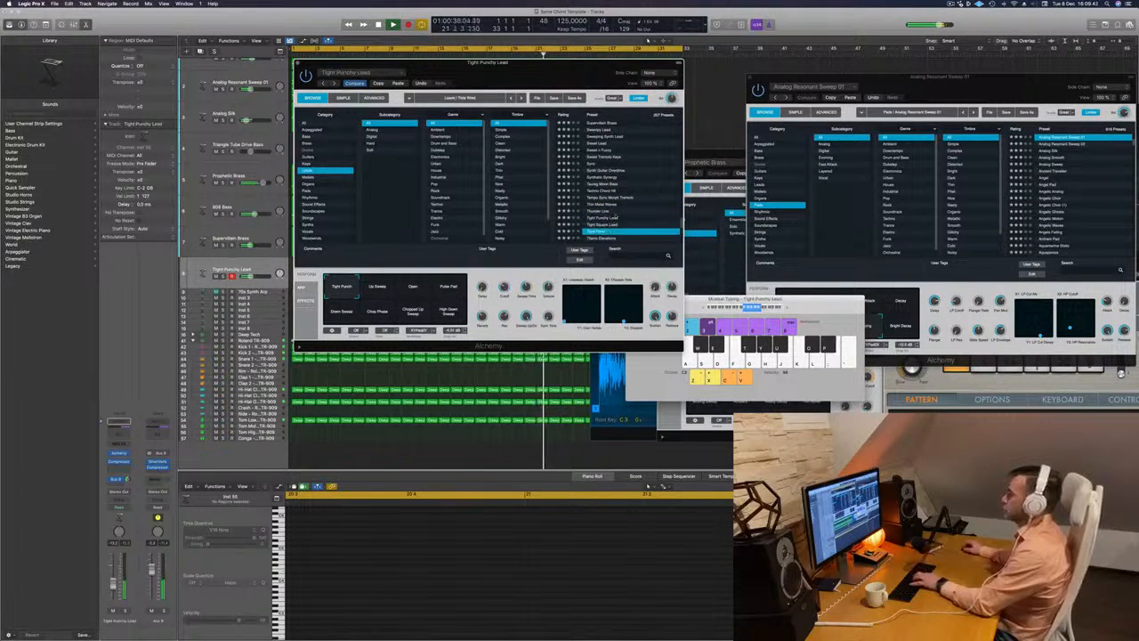
scroll(633, 203, down, 8)
scroll(633, 204, up, 8)
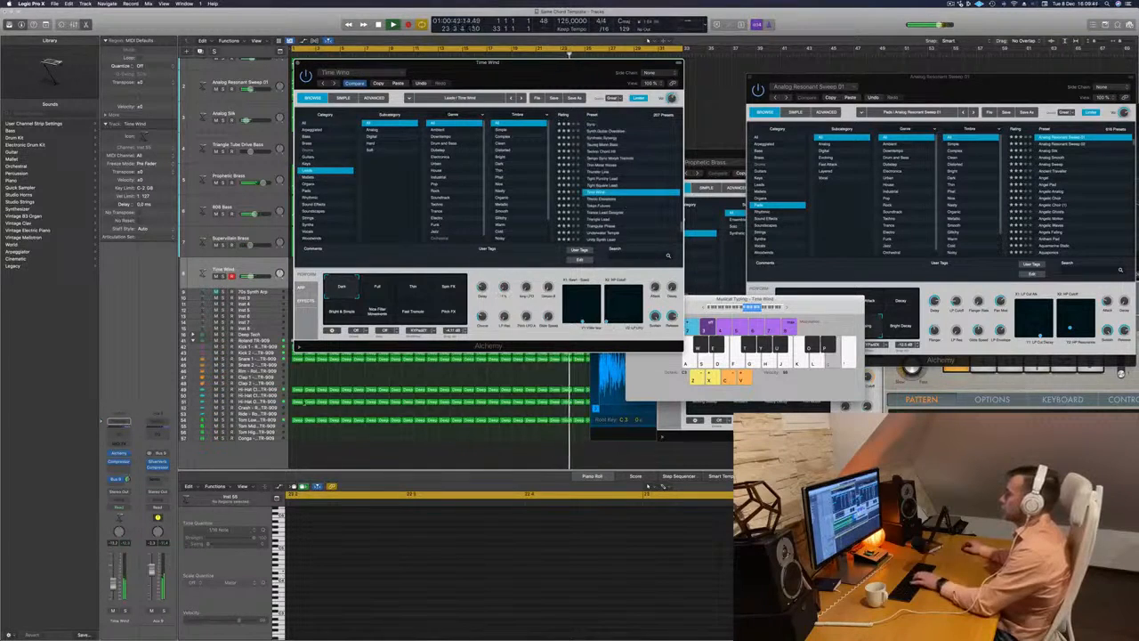
- Raise the Time Wind track's volume and play a short test melody with Musical Typing
drag(113, 584, 114, 576)
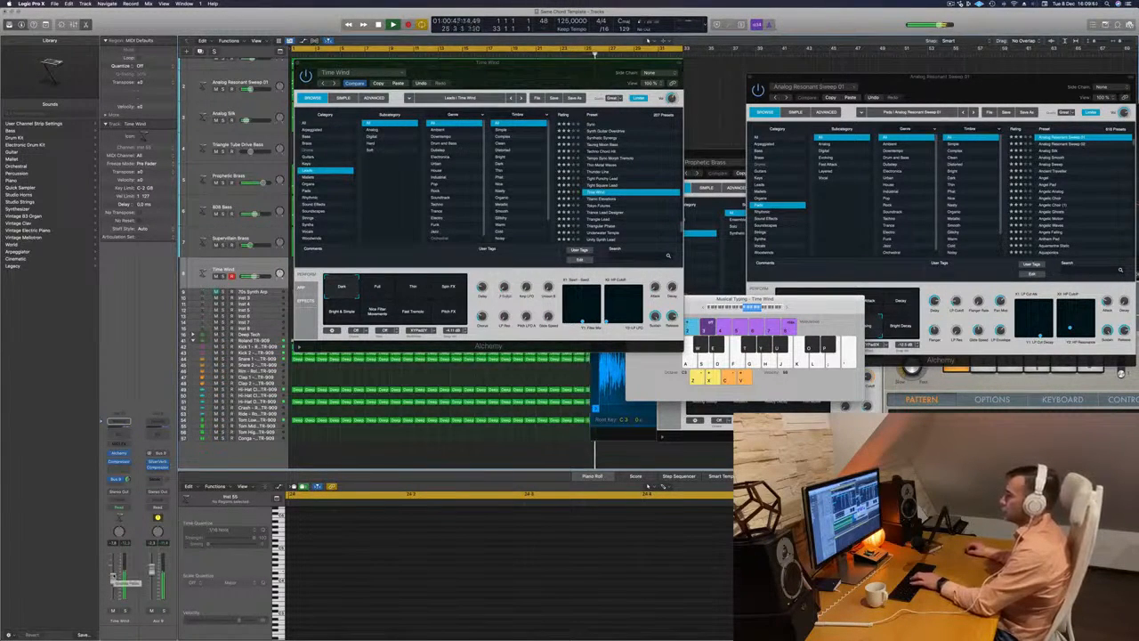
key(k)
key(l)
key(semicolon)
key(k)
key(j)
key(k)
key(l)
key(semicolon)
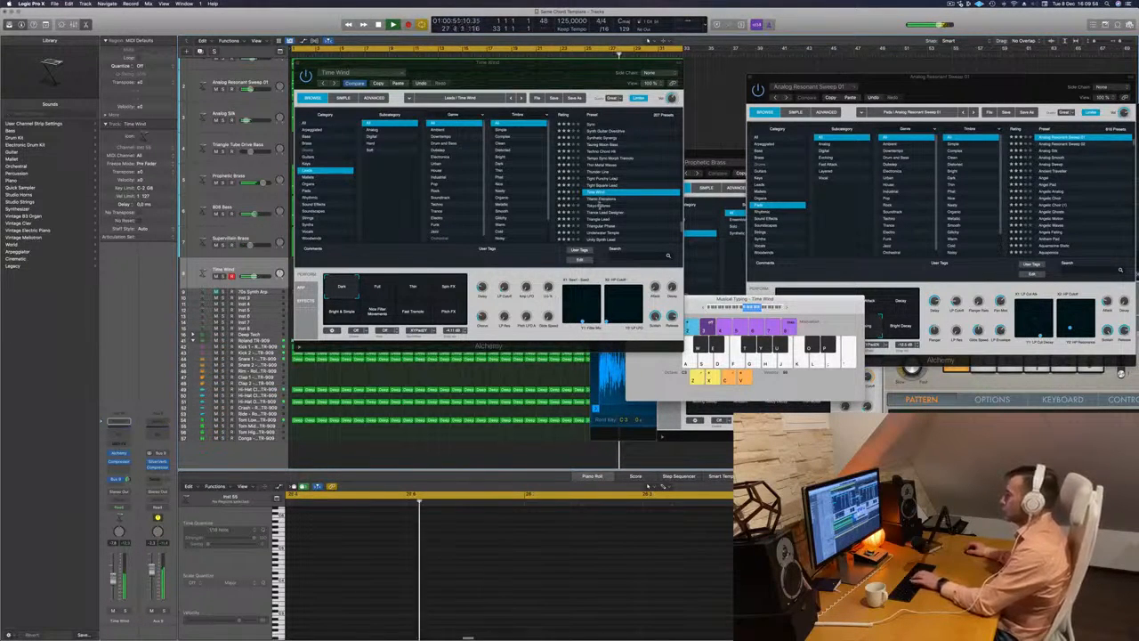
- Try the Thin variation of Time Wind, choose Full instead and play a few notes to check it
click(399, 290)
click(411, 291)
key(semicolon)
click(378, 290)
key(semicolon)
key(l)
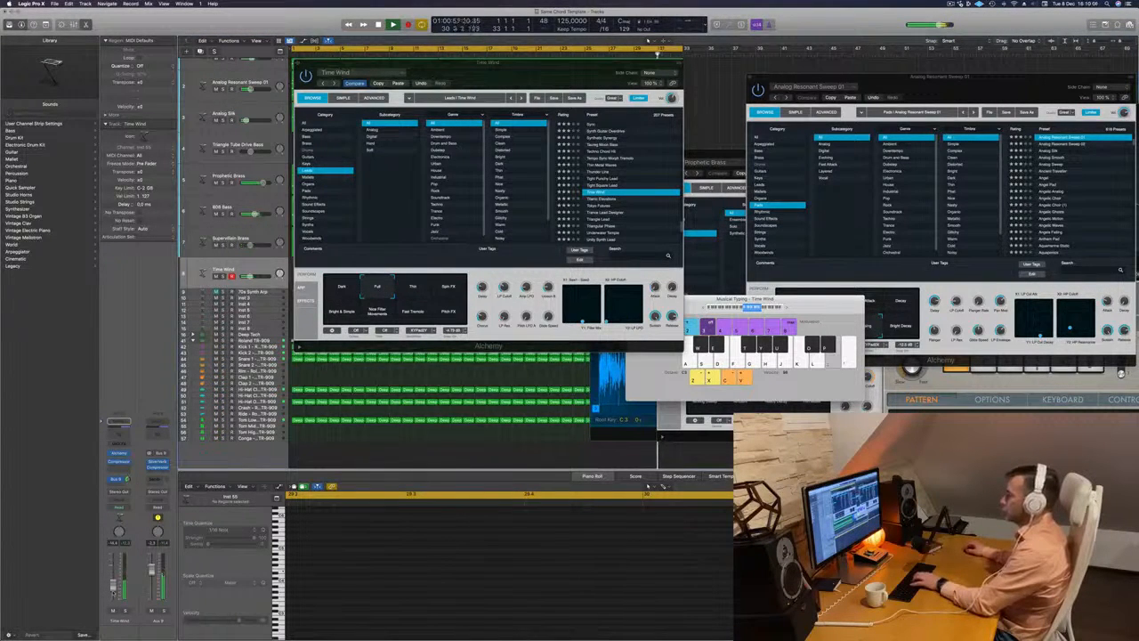
- Rehearse a lead melody on the Time Wind track with Musical Typing over the looping arrangement
key(a)
key(s)
key(d)
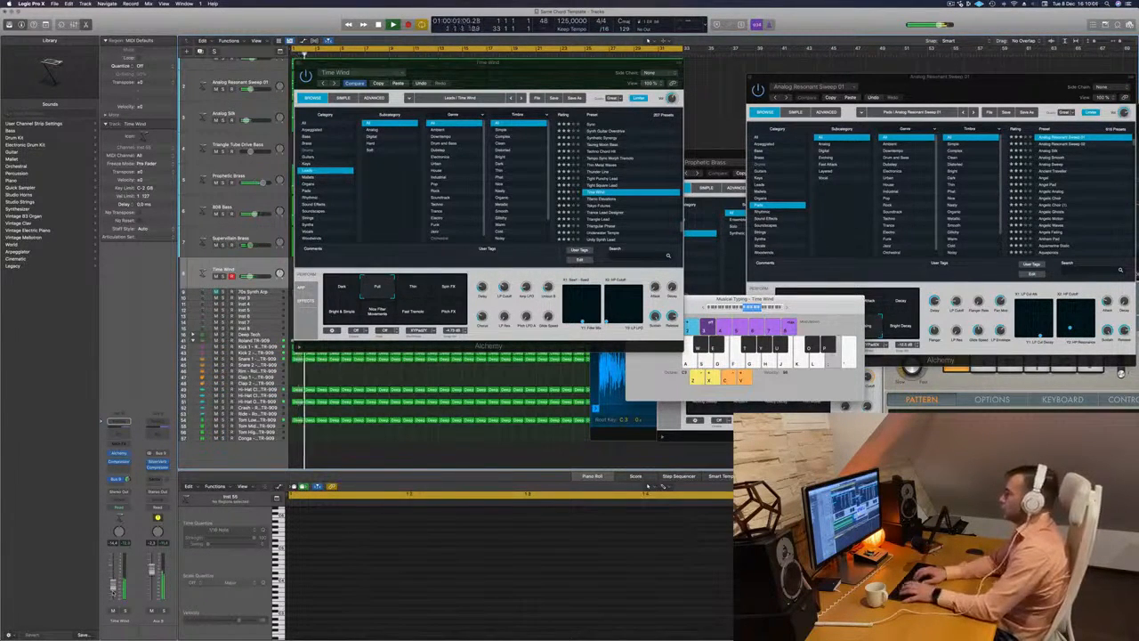
key(k)
key(l)
key(k)
key(f)
key(d)
key(semicolon)
key(d)
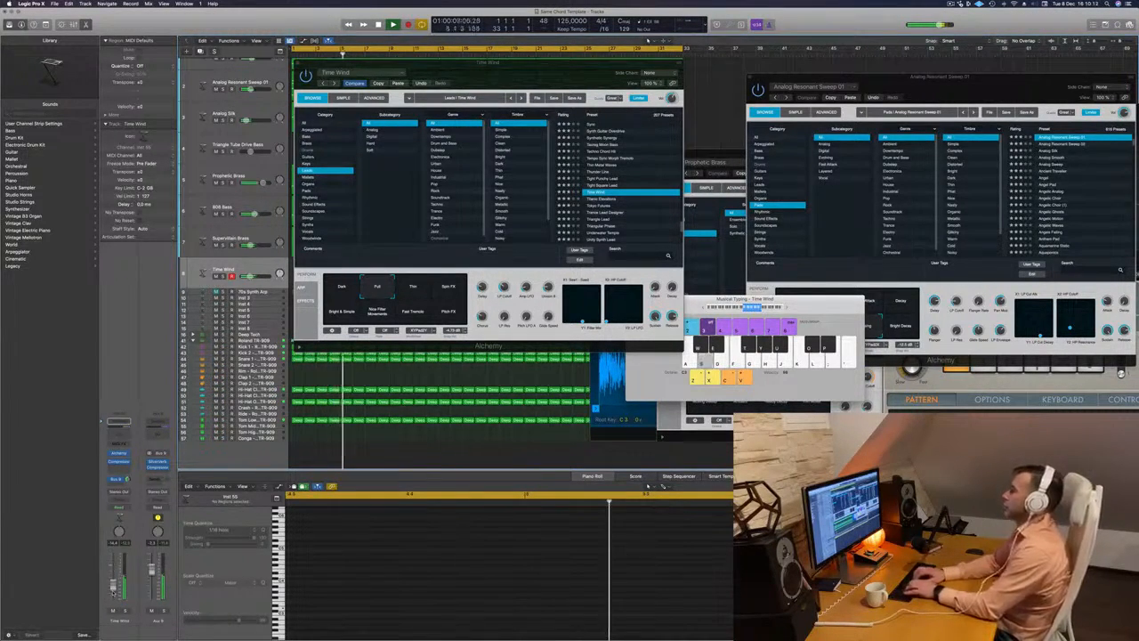
key(semicolon)
key(d)
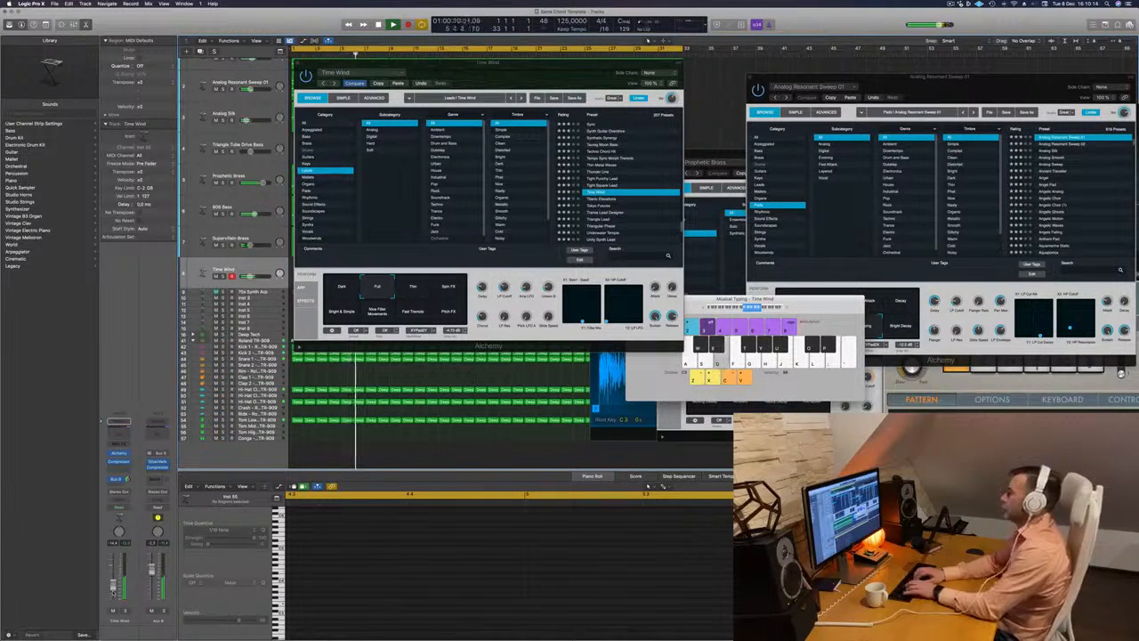
key(semicolon)
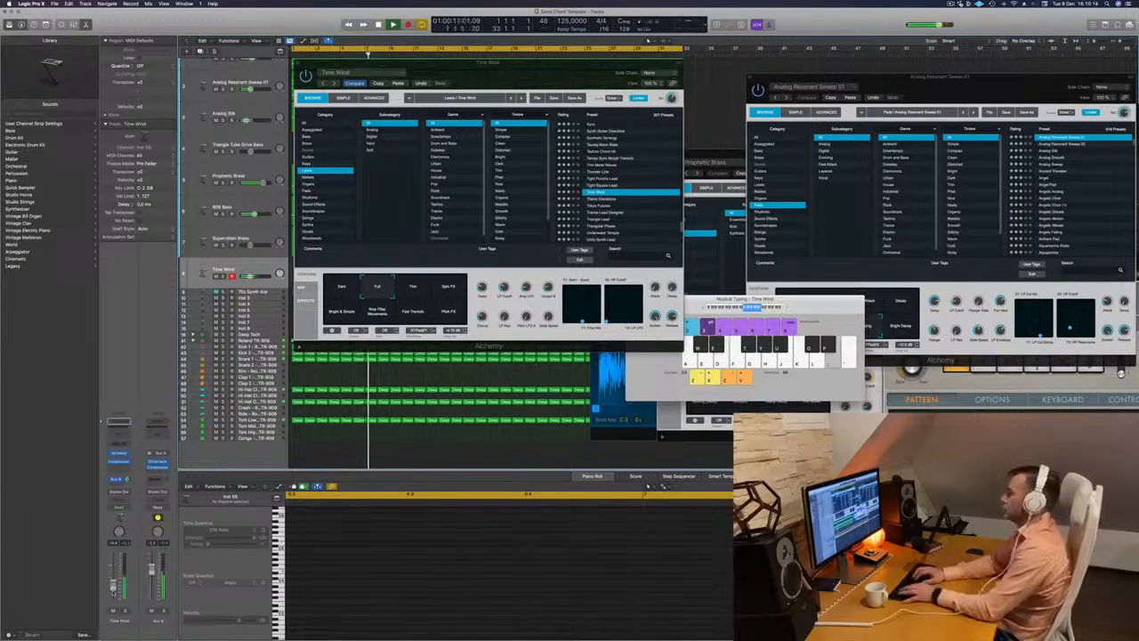
key(j)
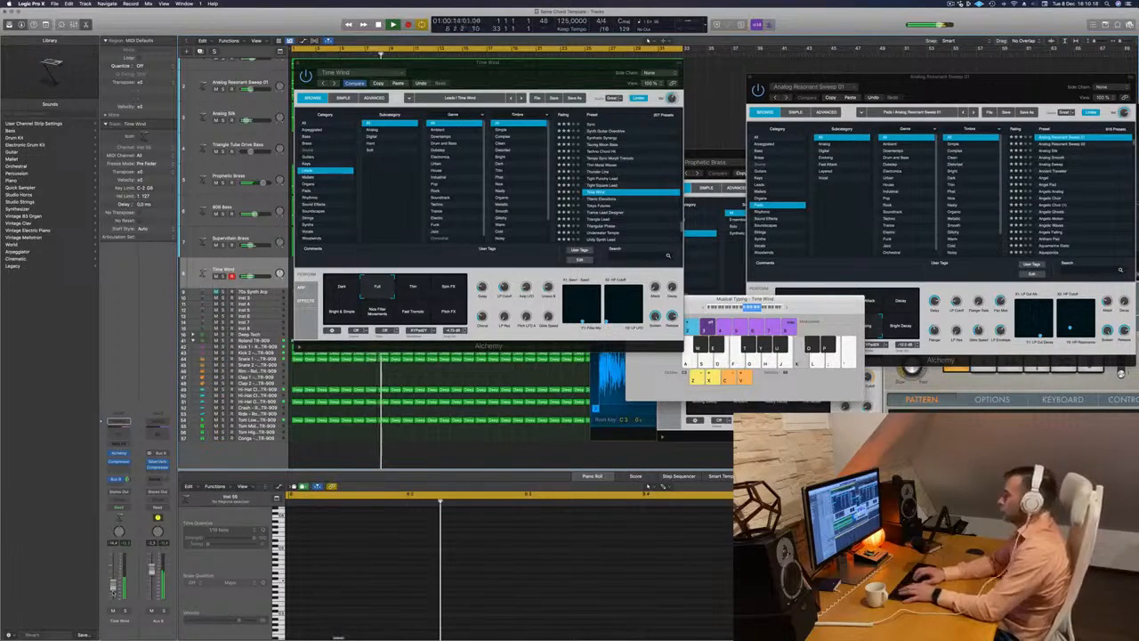
key(d)
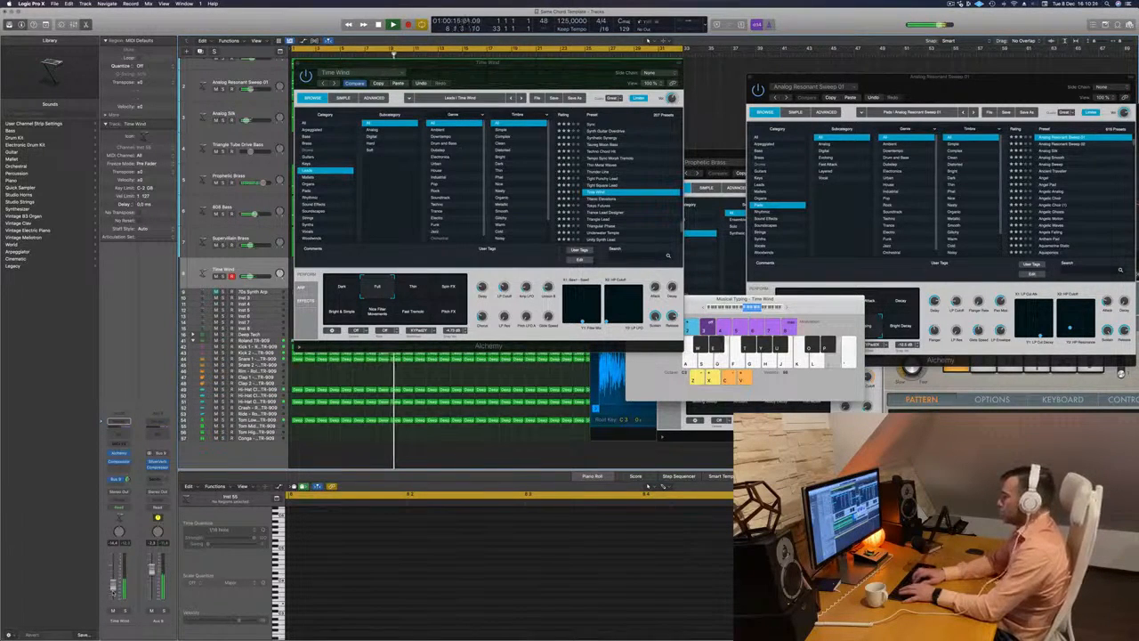
- Record a lead melody on the Time Wind track with Musical Typing, mostly alternating a high and a low note, up to about bar 21
key(r)
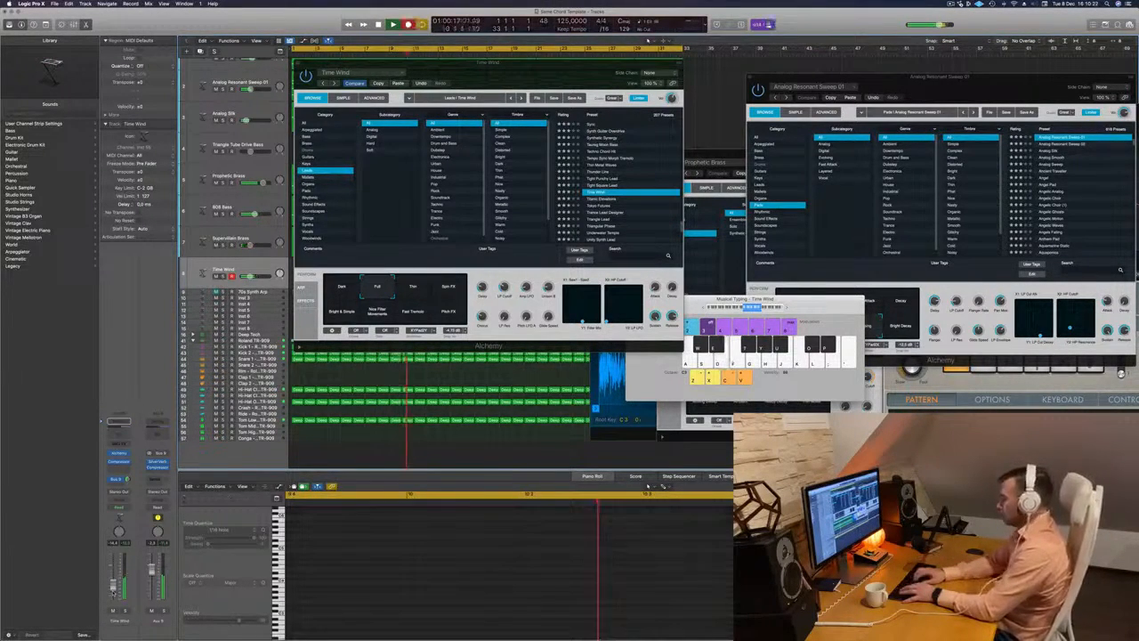
key(d)
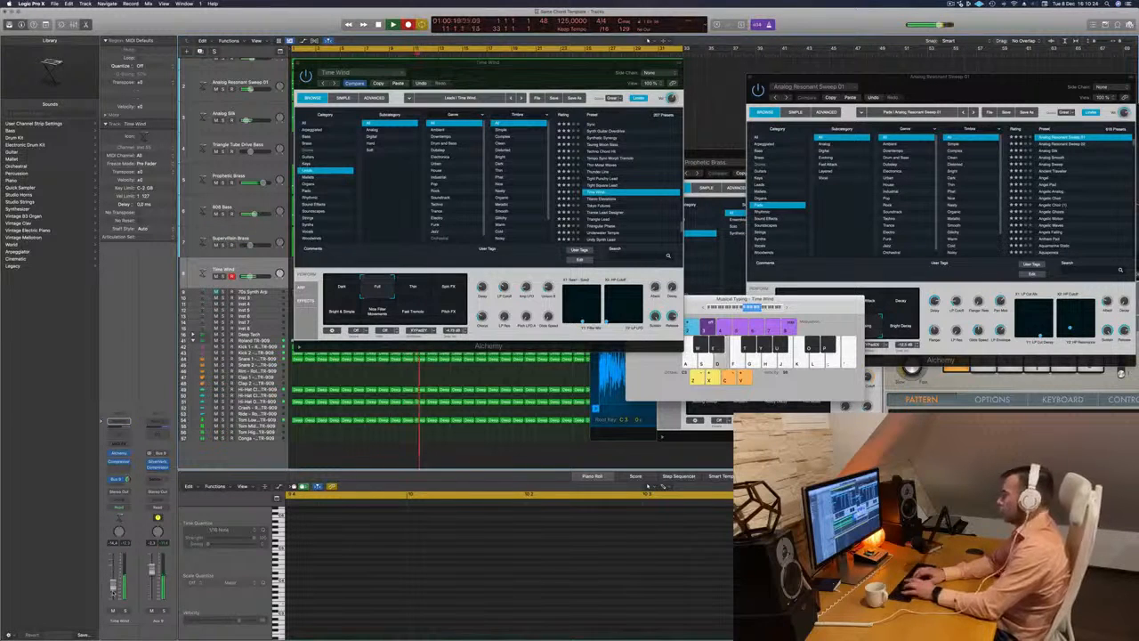
key(semicolon)
key(d)
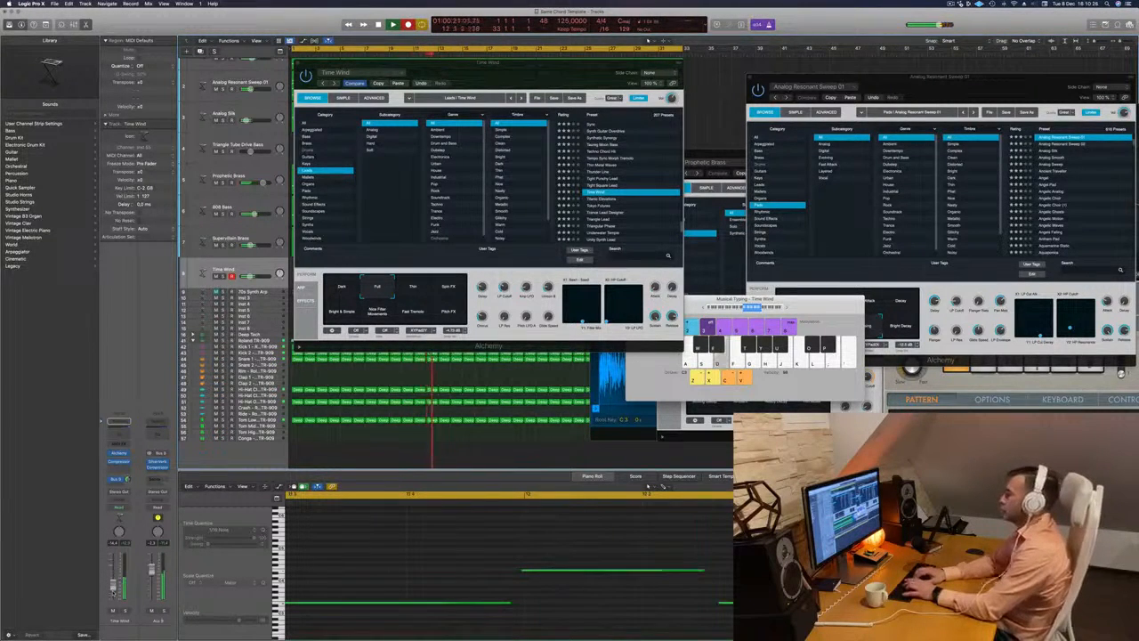
key(d)
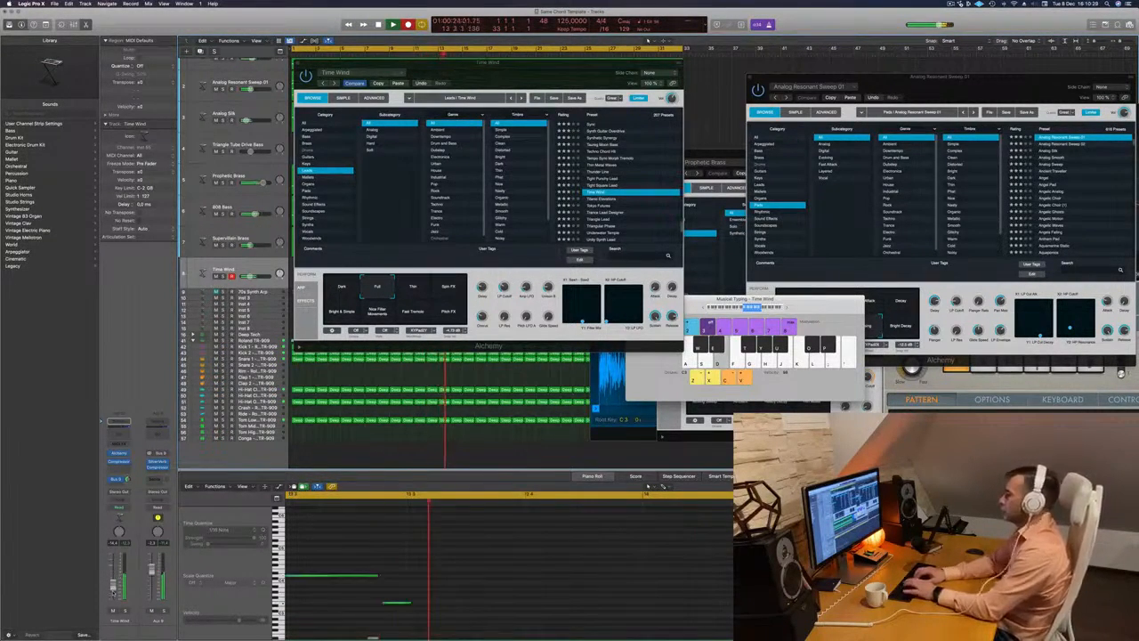
key(semicolon)
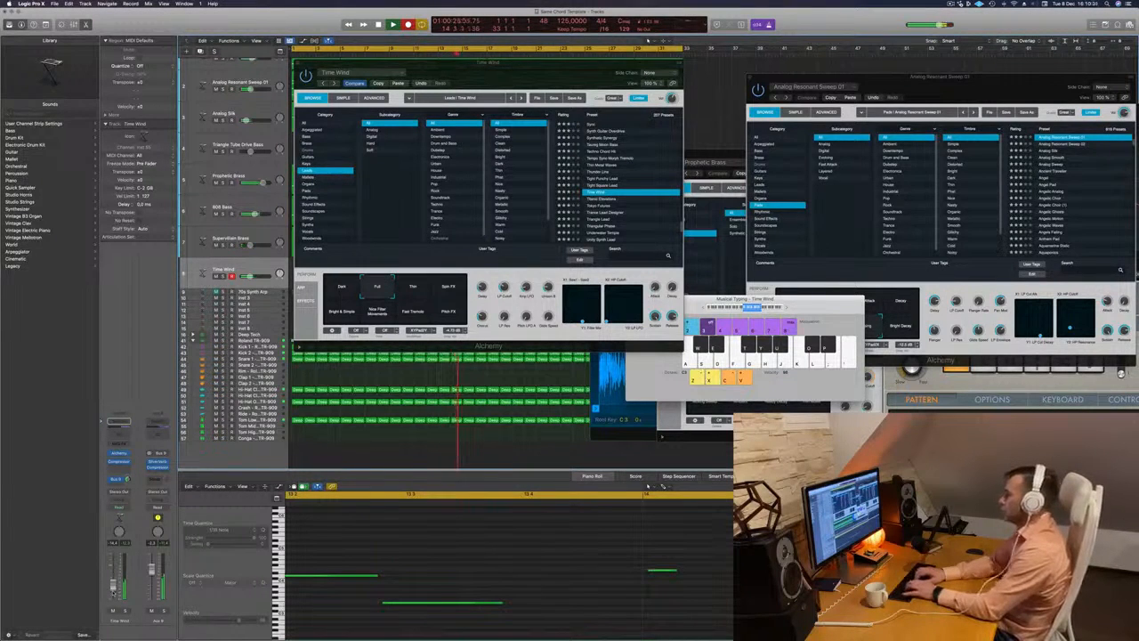
key(semicolon)
key(d)
key(semicolon)
key(d)
key(semicolon)
key(d)
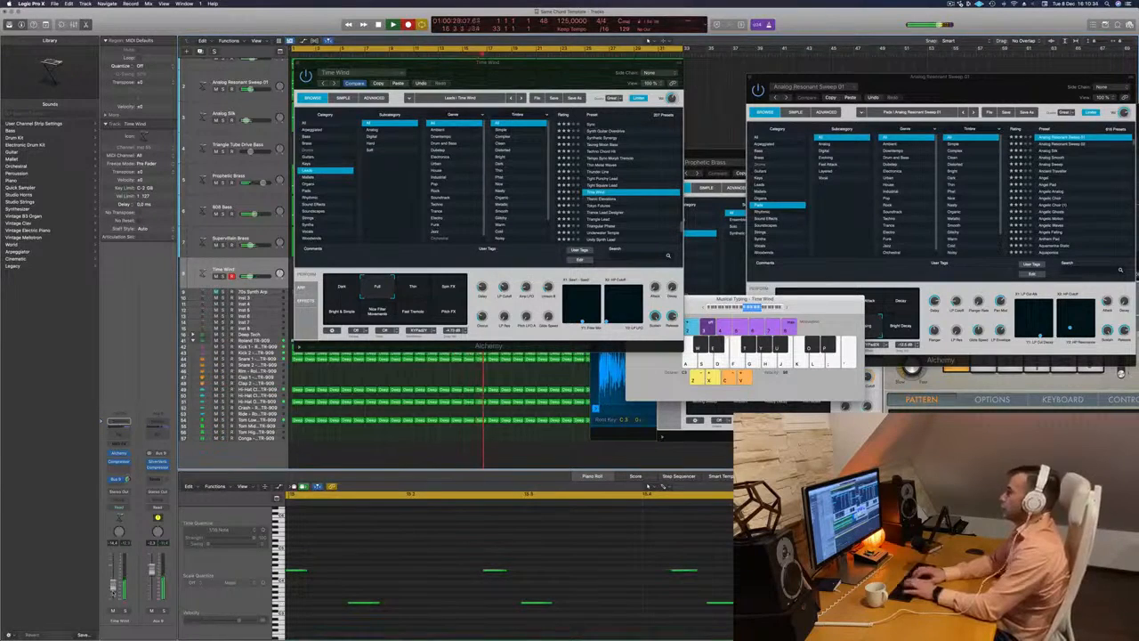
key(semicolon)
key(d)
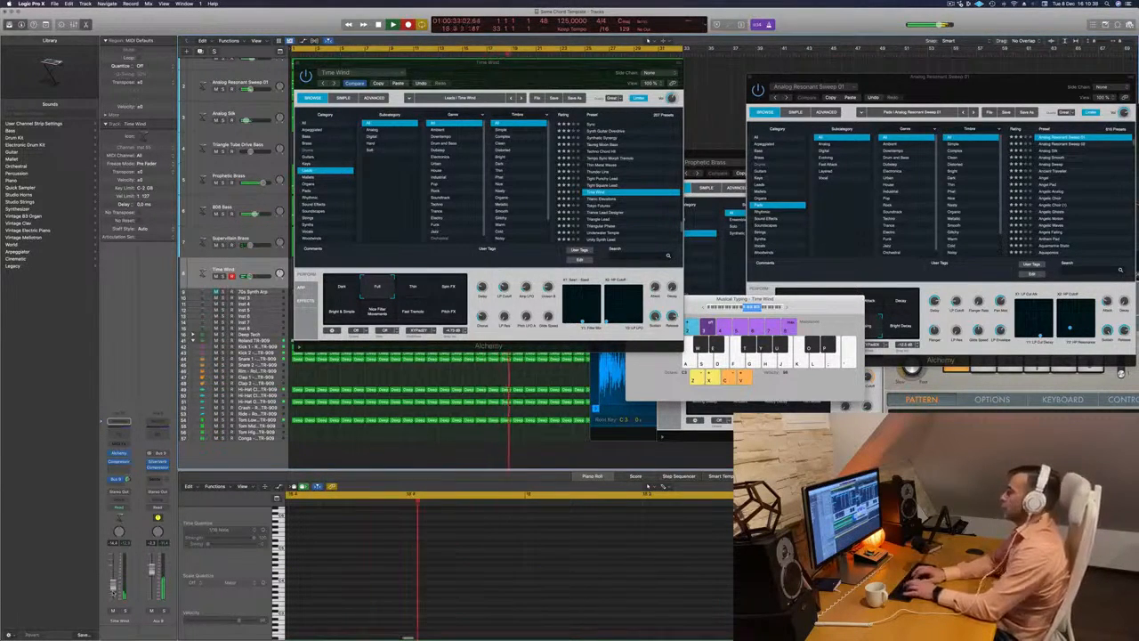
key(semicolon)
key(d)
key(semicolon)
key(d)
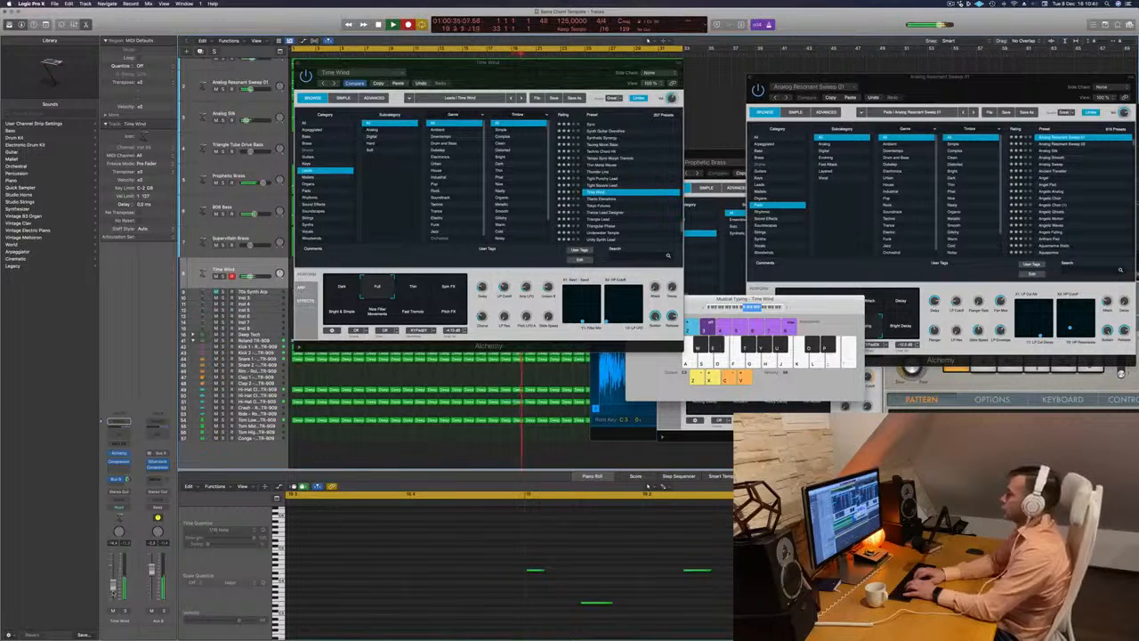
key(semicolon)
key(d)
key(k)
key(d)
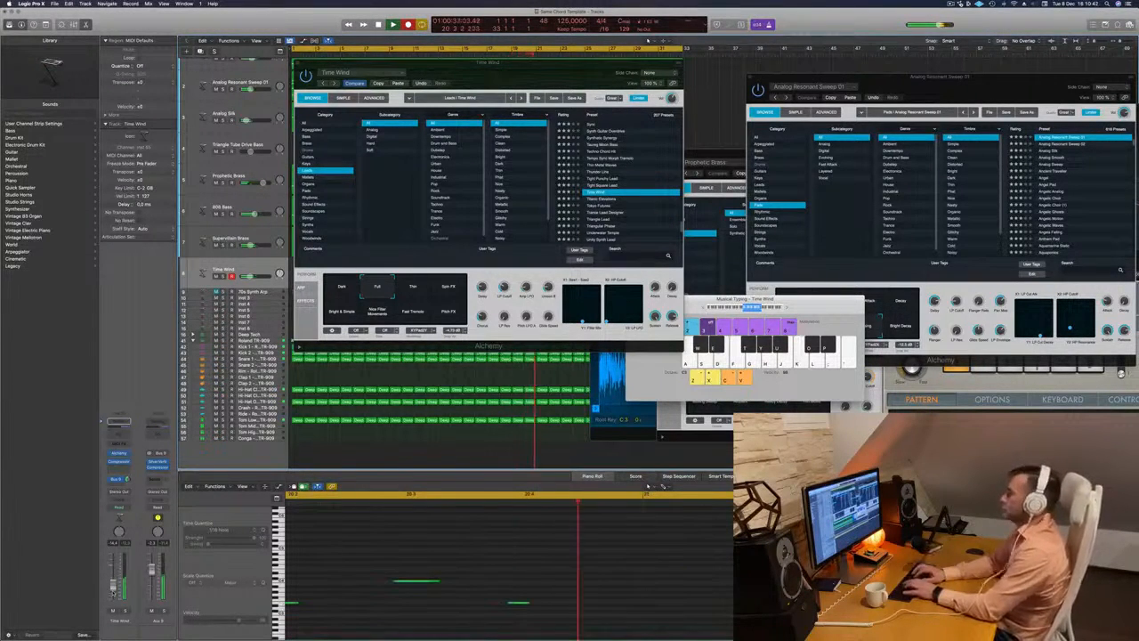
key(space)
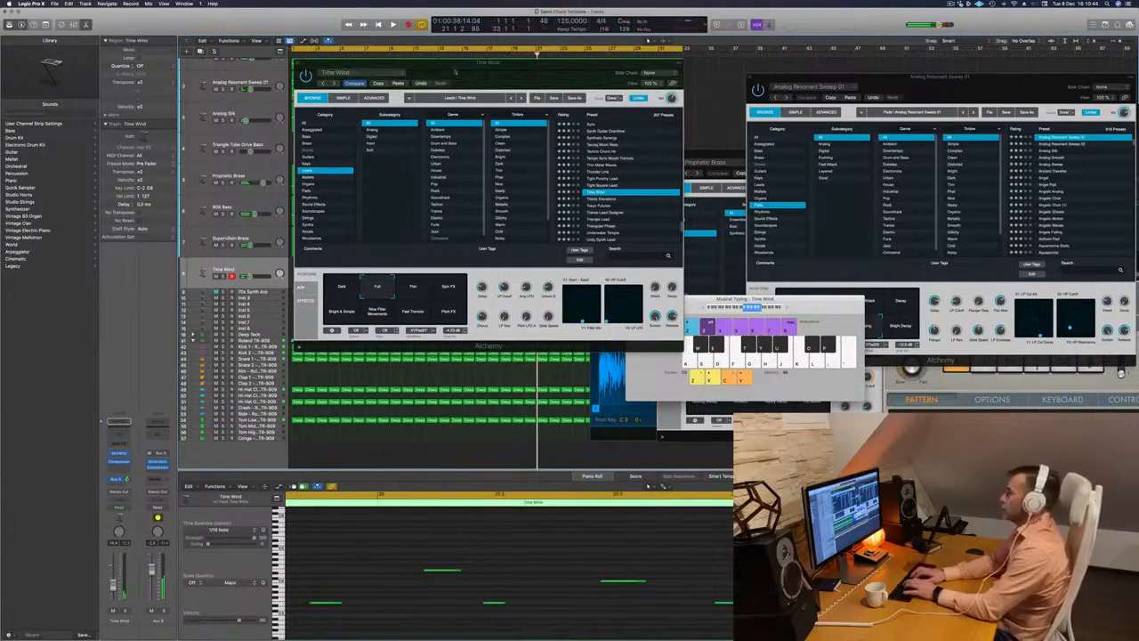
- Move the Alchemy window off the tracks, split the Time Wind region at bar 19, and keep only its last two bars, placed at bar 1
drag(450, 81, 866, 117)
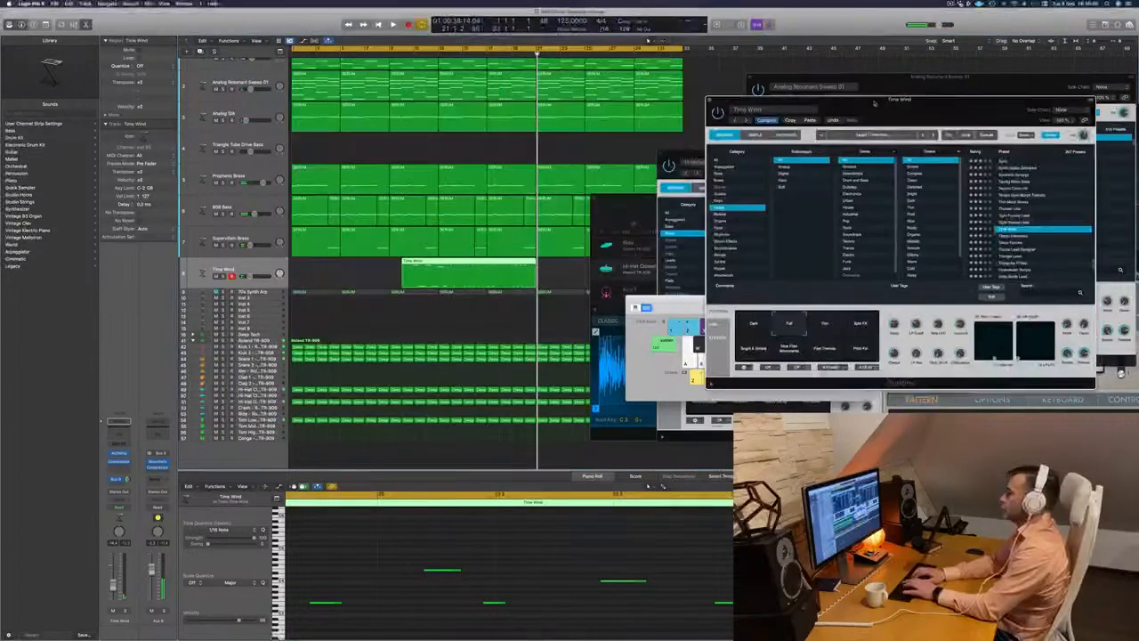
click(514, 263)
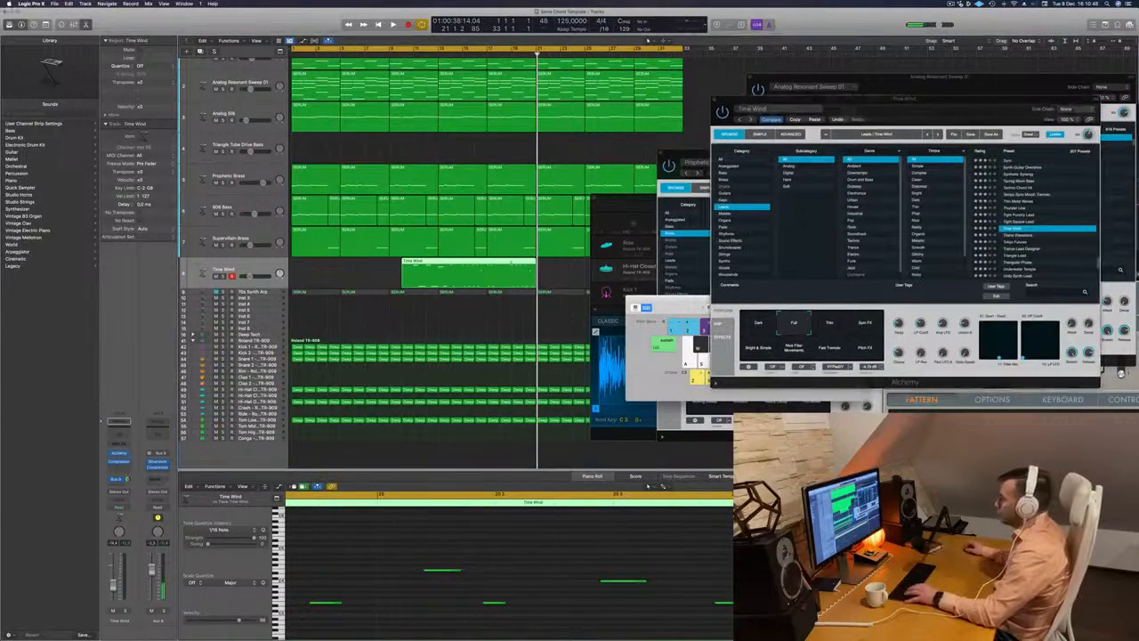
super+double_click(512, 267)
click(488, 266)
key(Return)
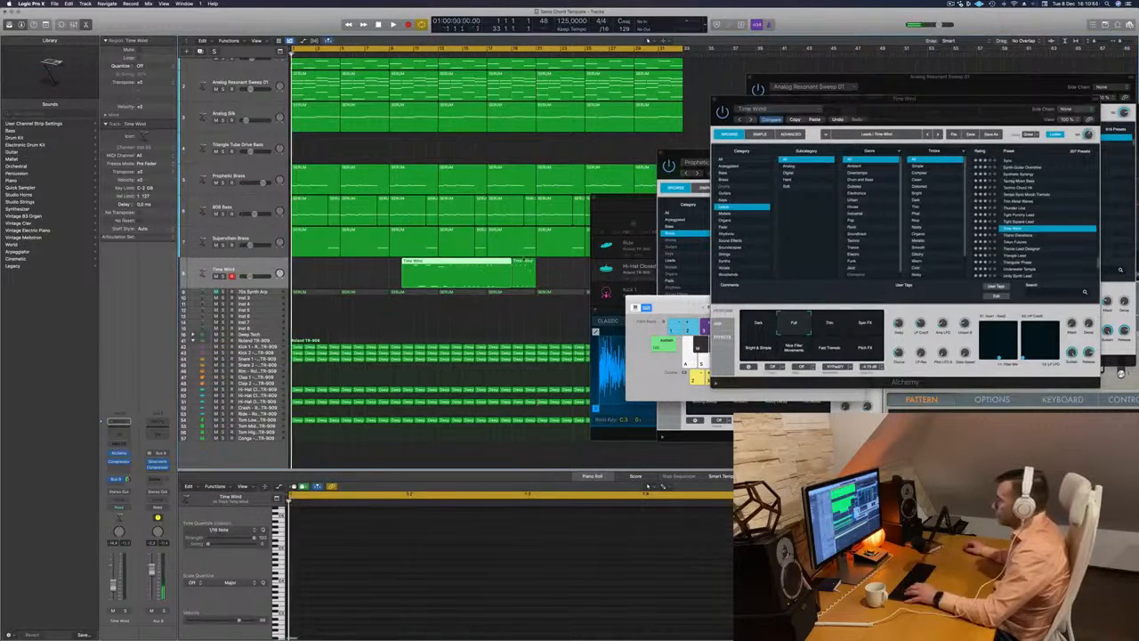
drag(481, 261, 302, 267)
key(space)
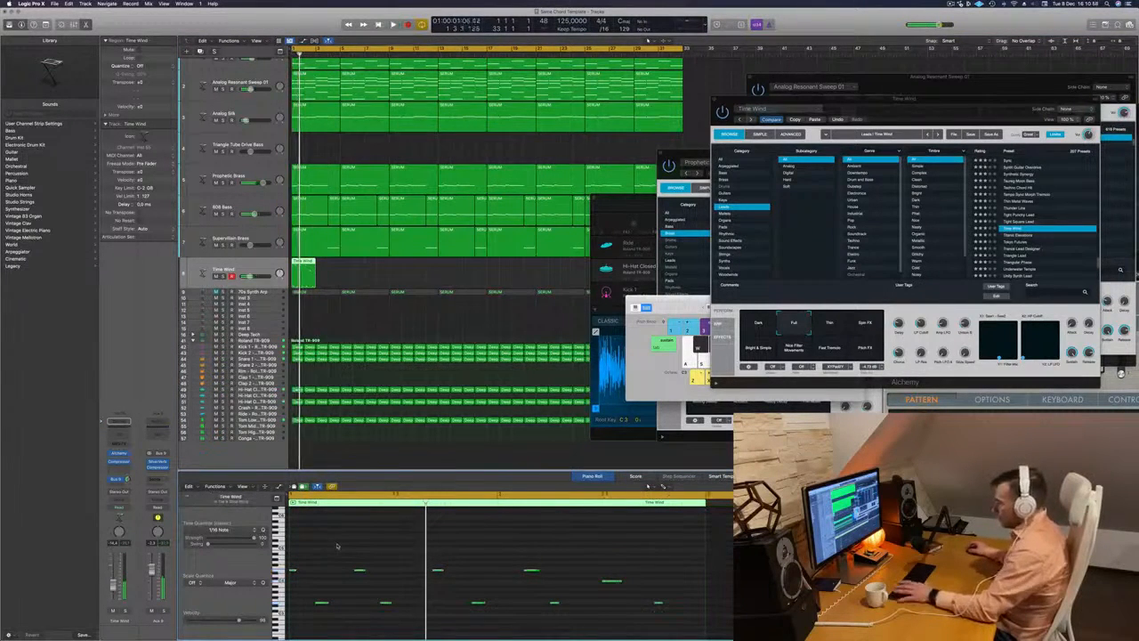
- Try shifting the second high note of the two-bar Time Wind region earlier and back while replaying it from the start
key(Return)
click(364, 570)
key(space)
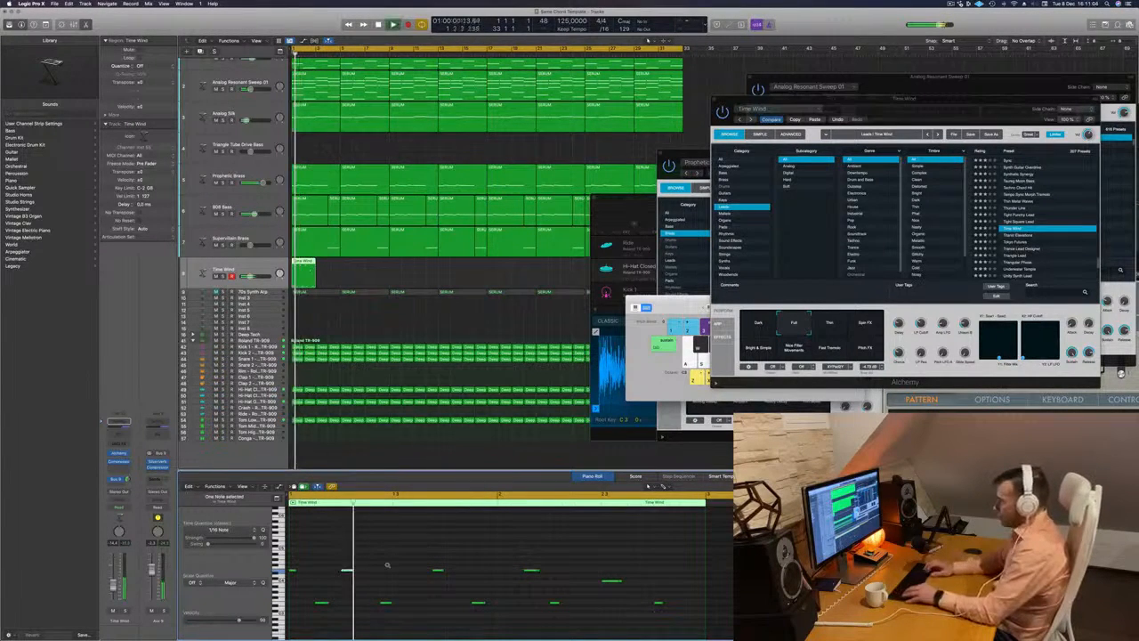
key(alt+Right)
key(alt+Right)
key(Return)
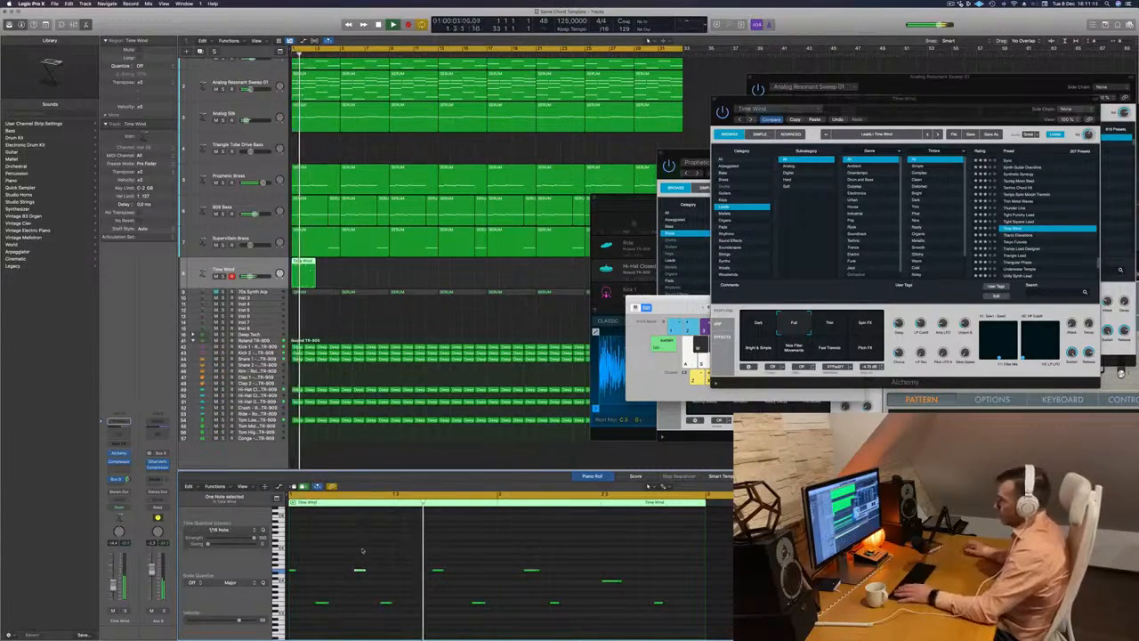
key(space)
drag(363, 571, 337, 570)
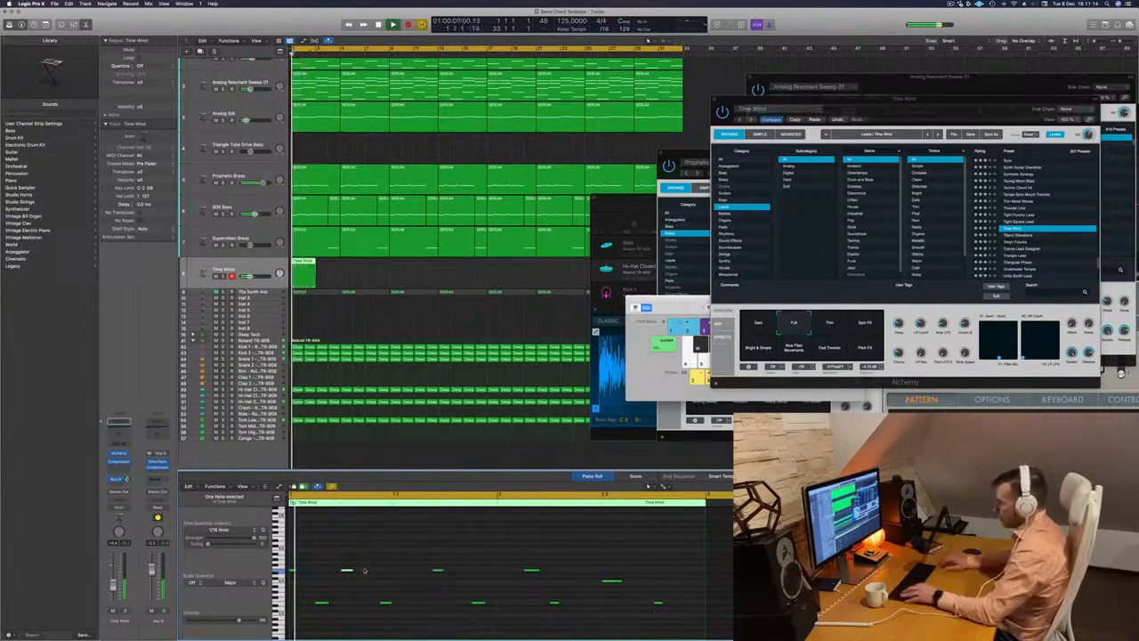
click(385, 605)
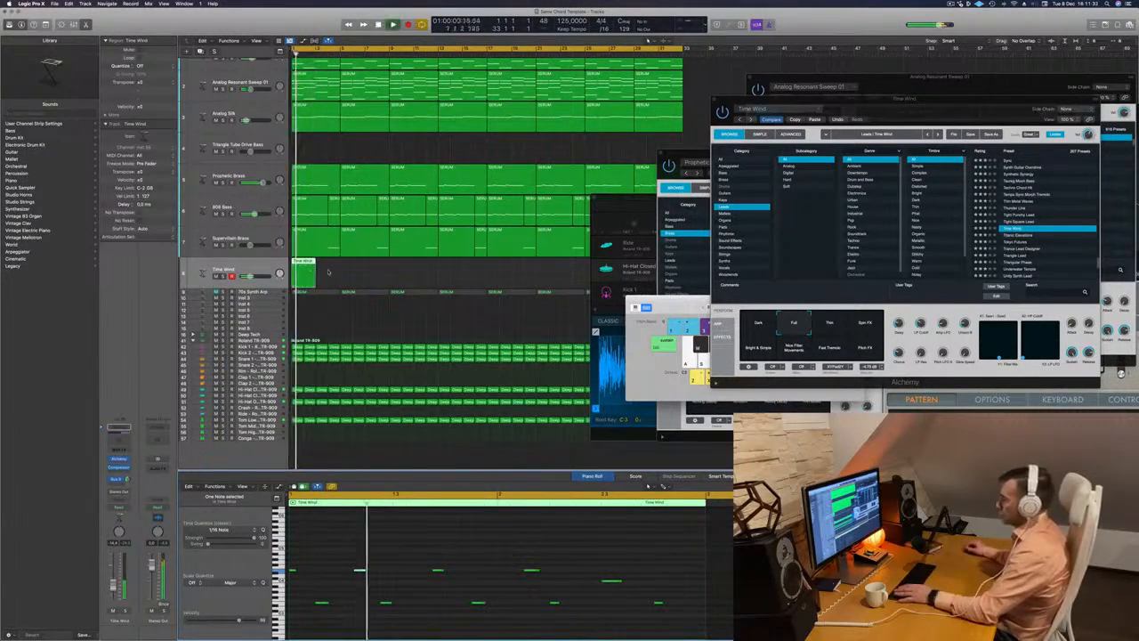
- Delete the two-bar Time Wind region and record a new lead melody take from about bar 9 to bar 20
key(space)
key(Delete)
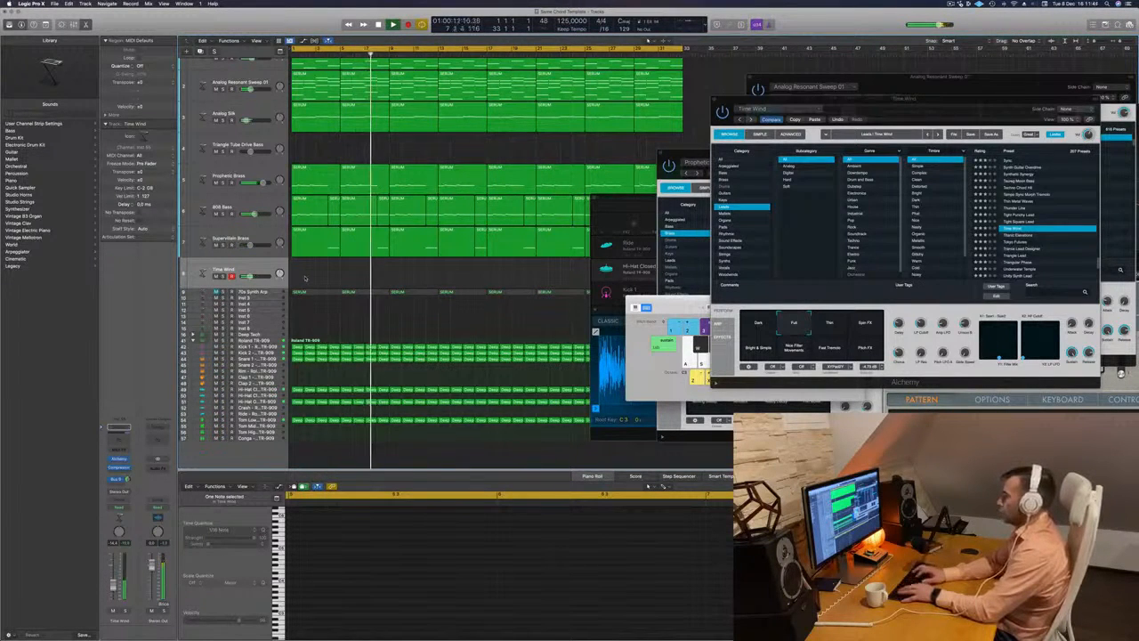
key(r)
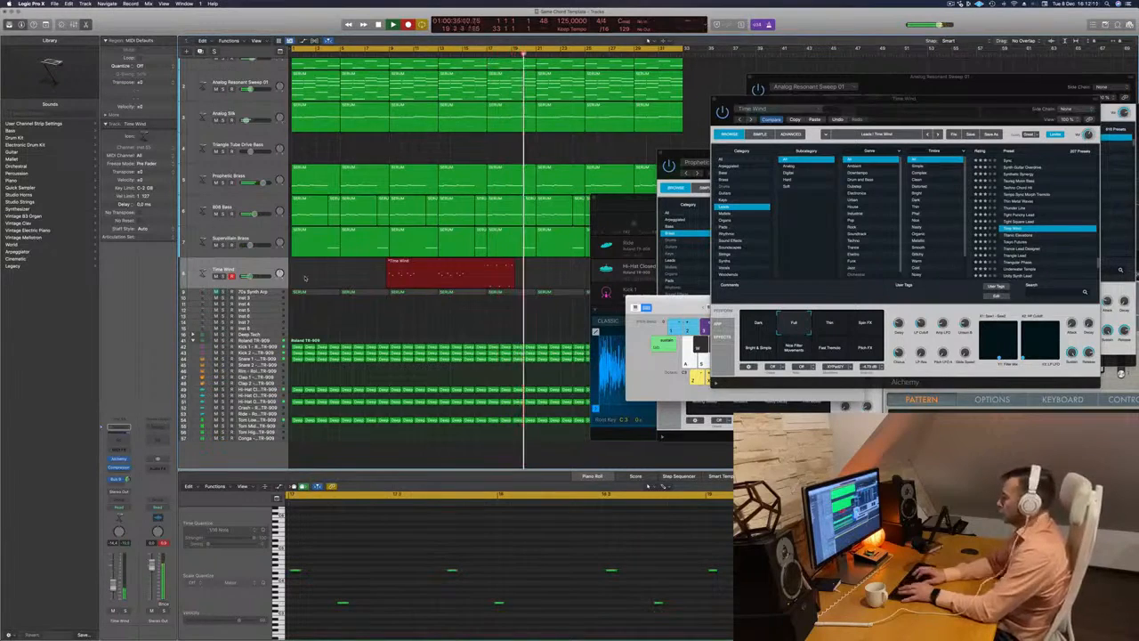
key(space)
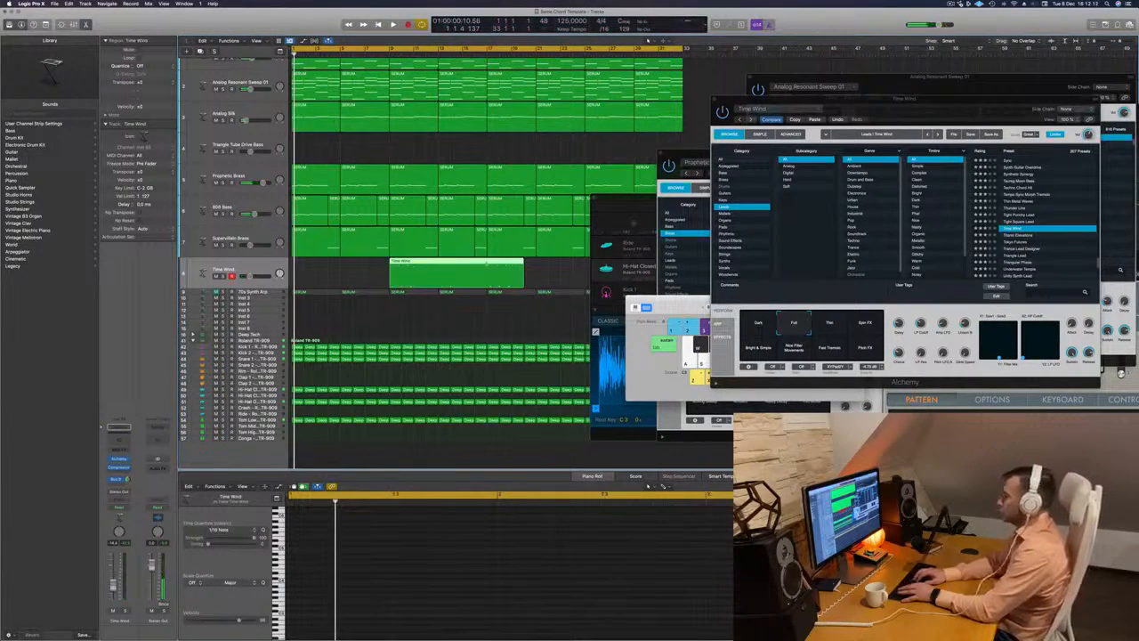
- Split the new Time Wind take at bar 17, delete the first part, move the remaining three bars to bar 1 and play them
click(461, 260)
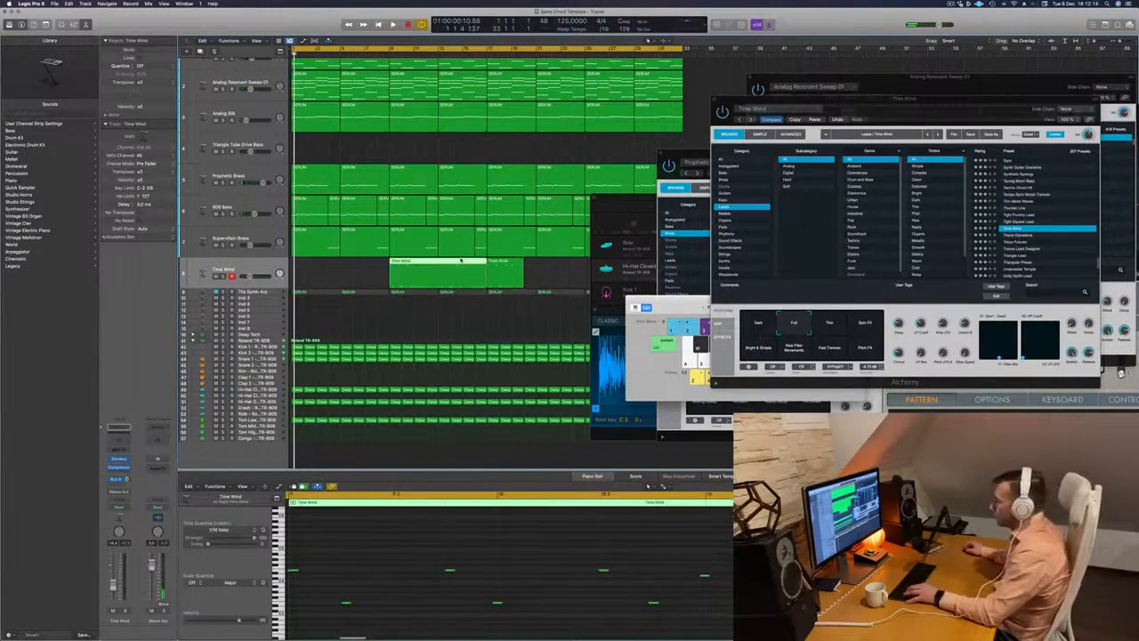
key(Delete)
drag(504, 261, 331, 263)
key(space)
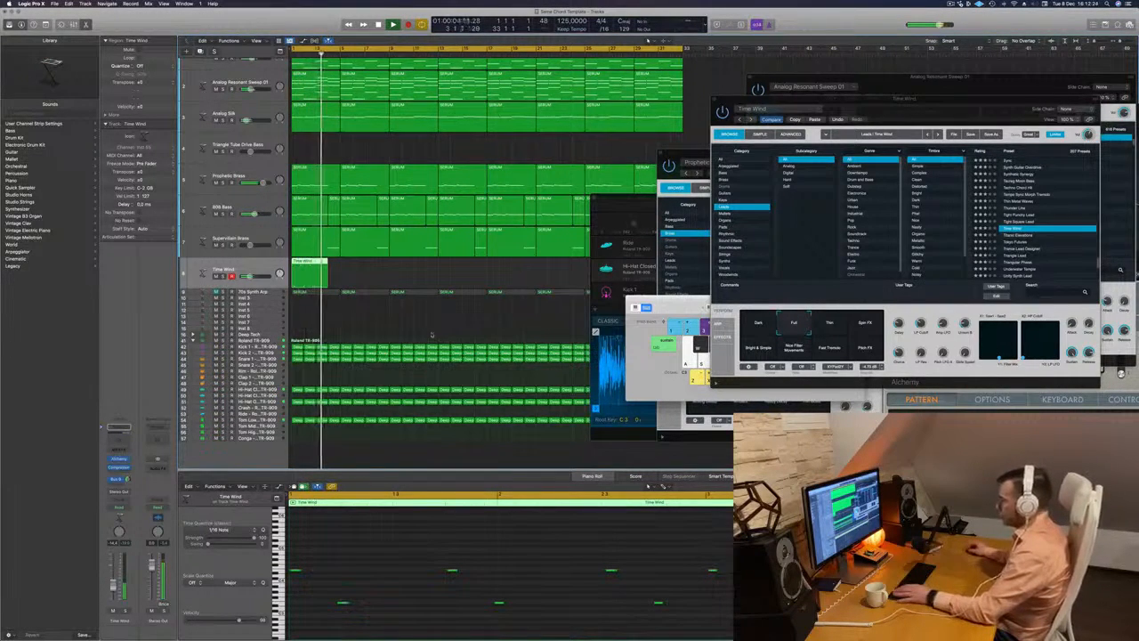
- Lower the last high note of the melody to the low note's pitch and quantize all seven notes to 1/16
click(711, 569)
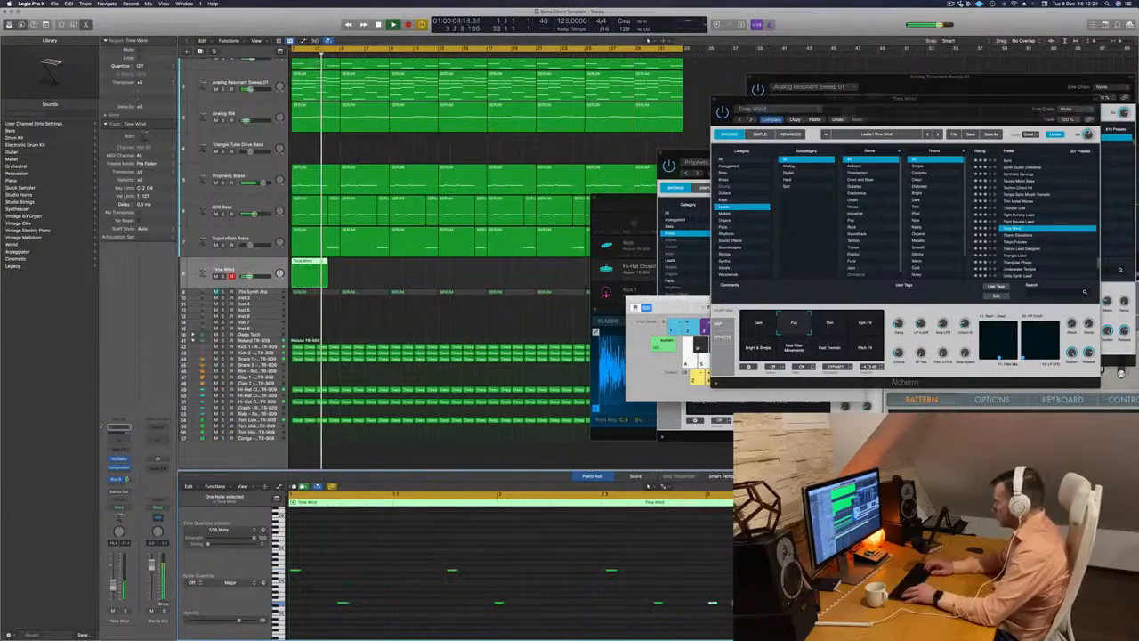
key(super+a)
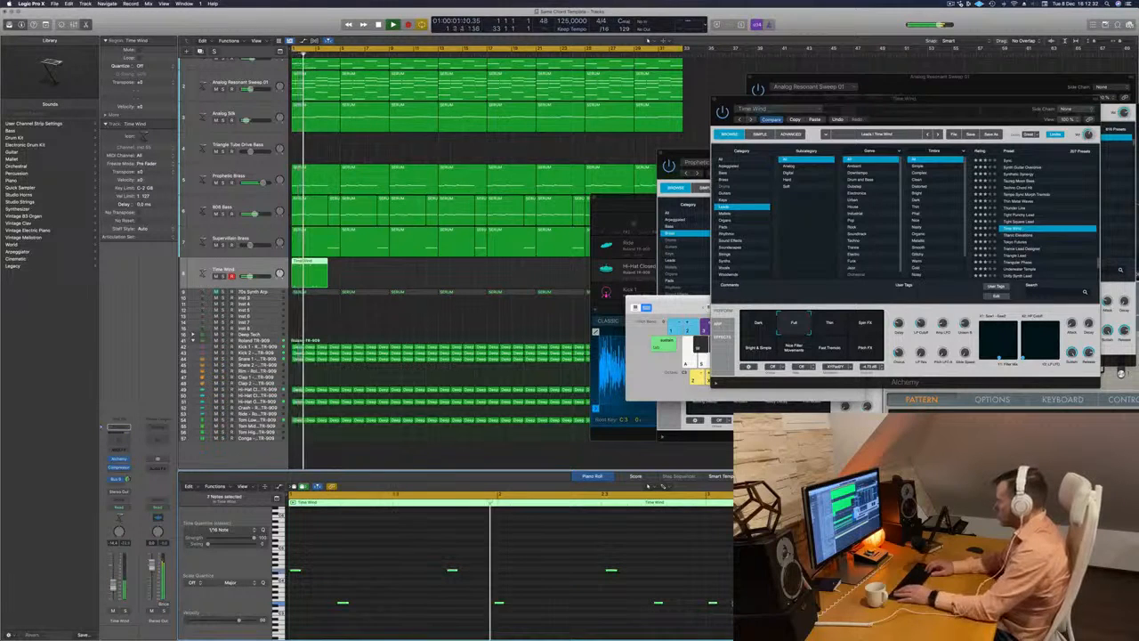
key(Return)
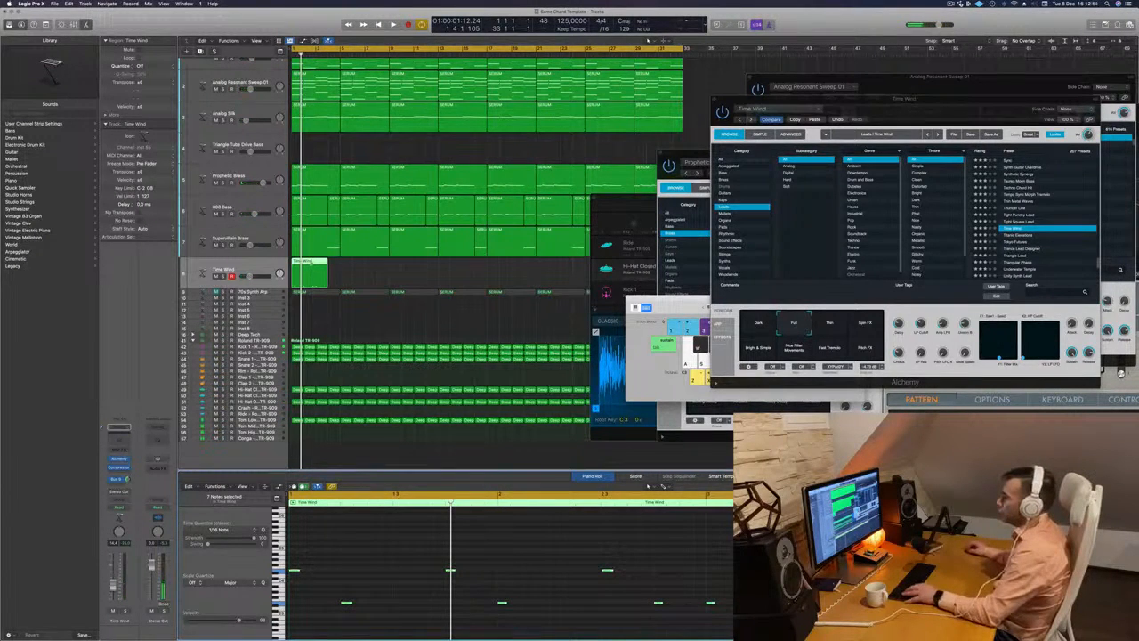
super+click(311, 264)
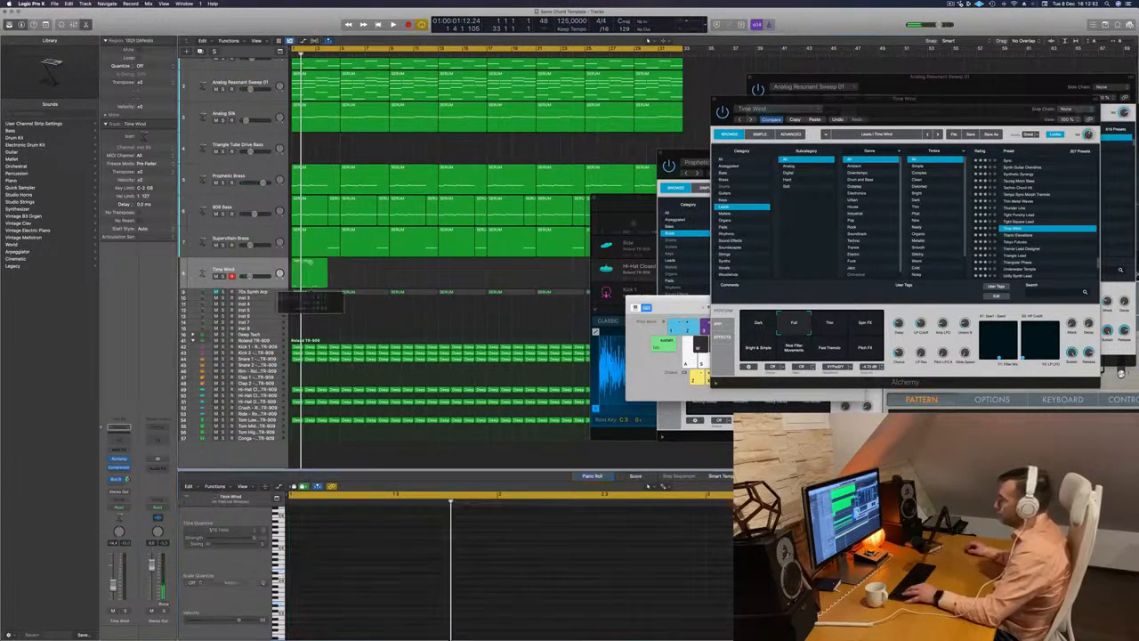
click(315, 264)
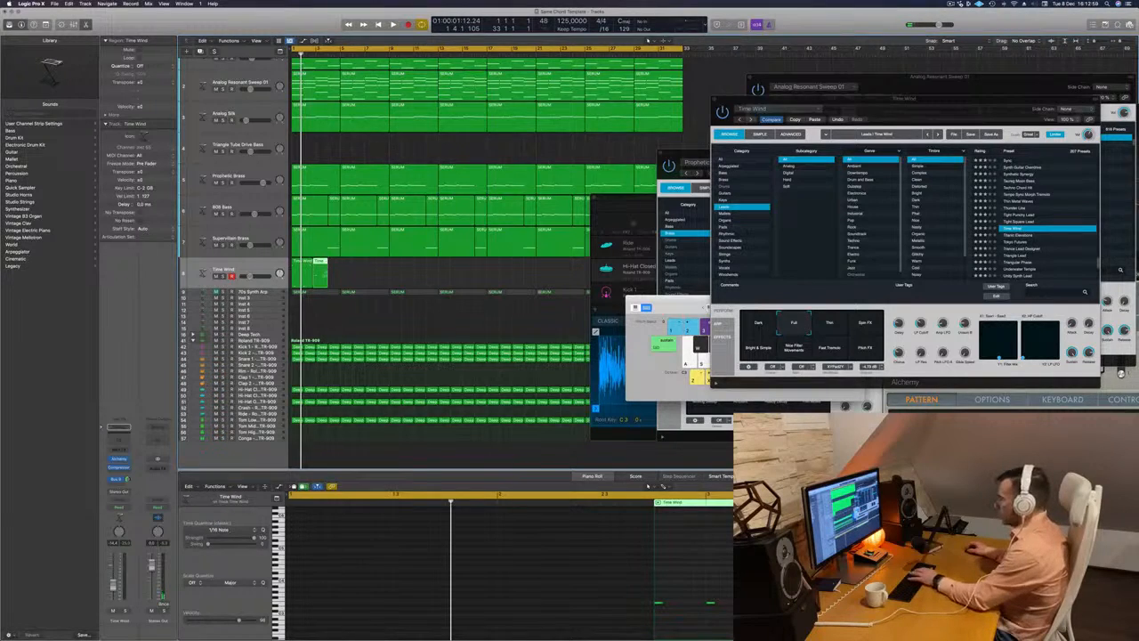
key(super+z)
- Cut the Time Wind region at bar 3, delete the excess so two bars remain, and play it
scroll(330, 264, up, 5)
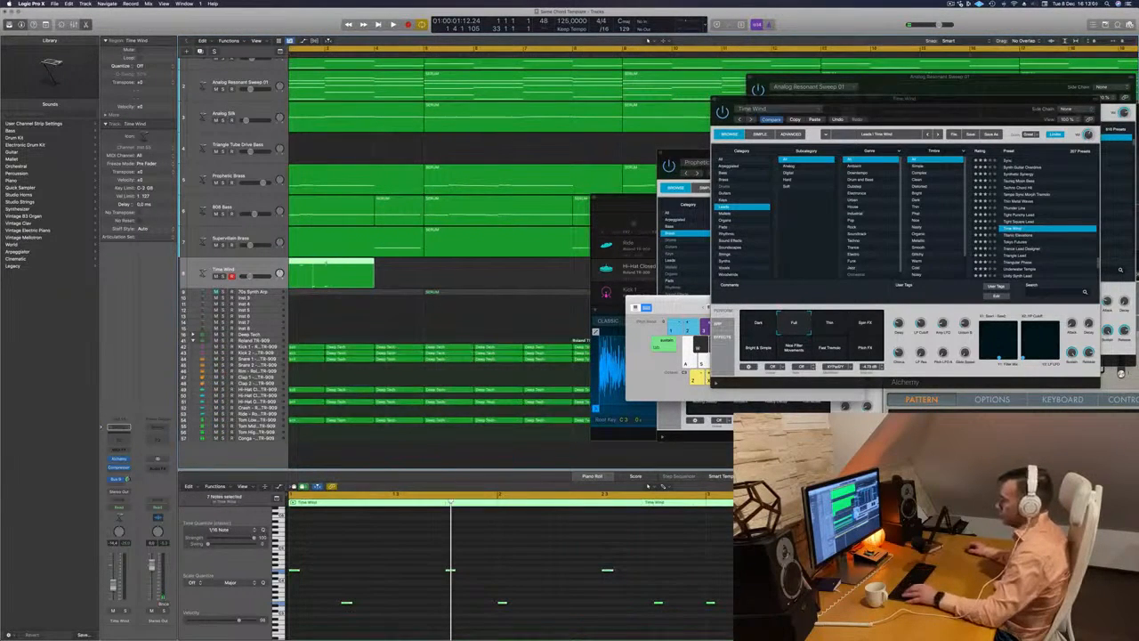
super+click(326, 264)
key(Delete)
scroll(323, 270, down, 5)
key(space)
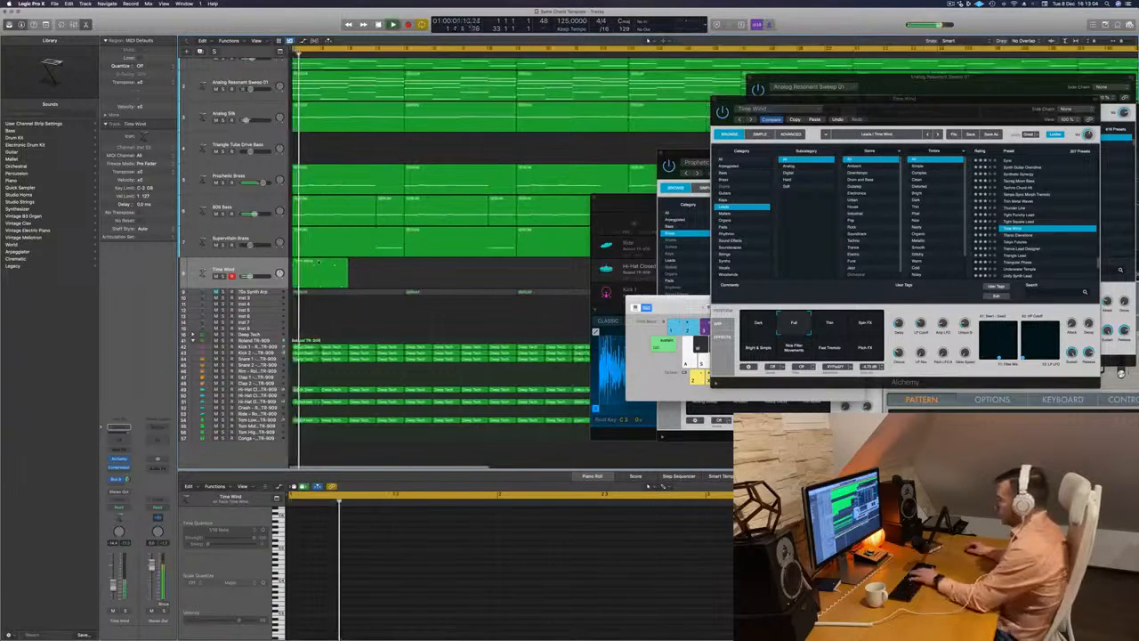
- Repeat the two-bar Time Wind region until four copies fill the first eight bars, and play from the start
mouse_move(323, 268)
mouse_down()
mouse_move(375, 268)
mouse_move(306, 271)
mouse_move(335, 269)
mouse_up()
scroll(417, 279, down, 8)
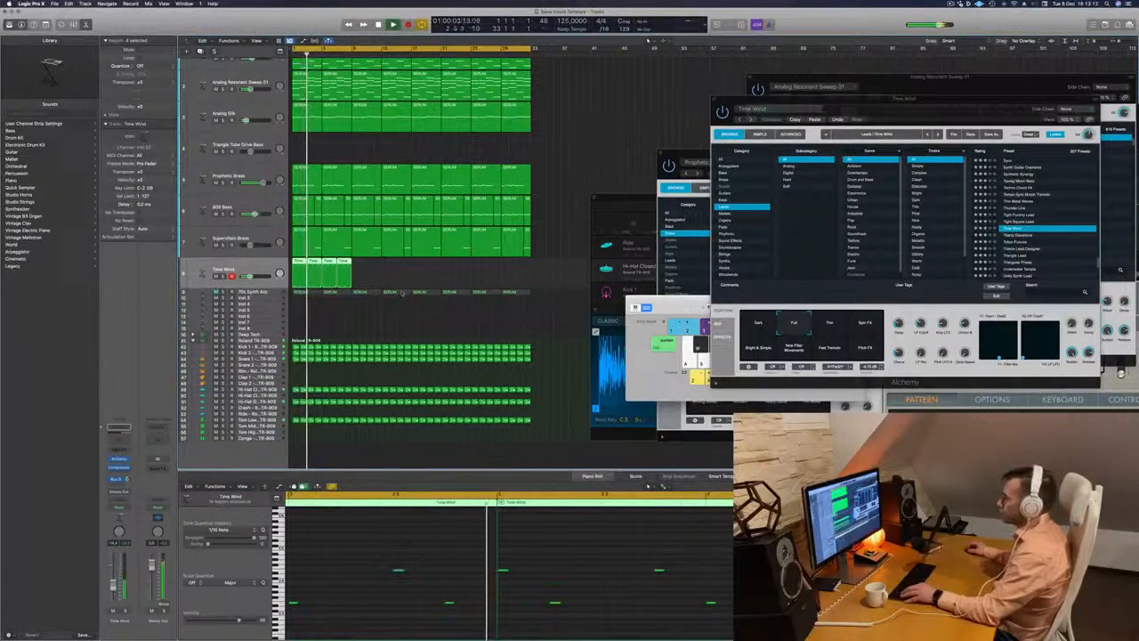
key(space)
key(Return)
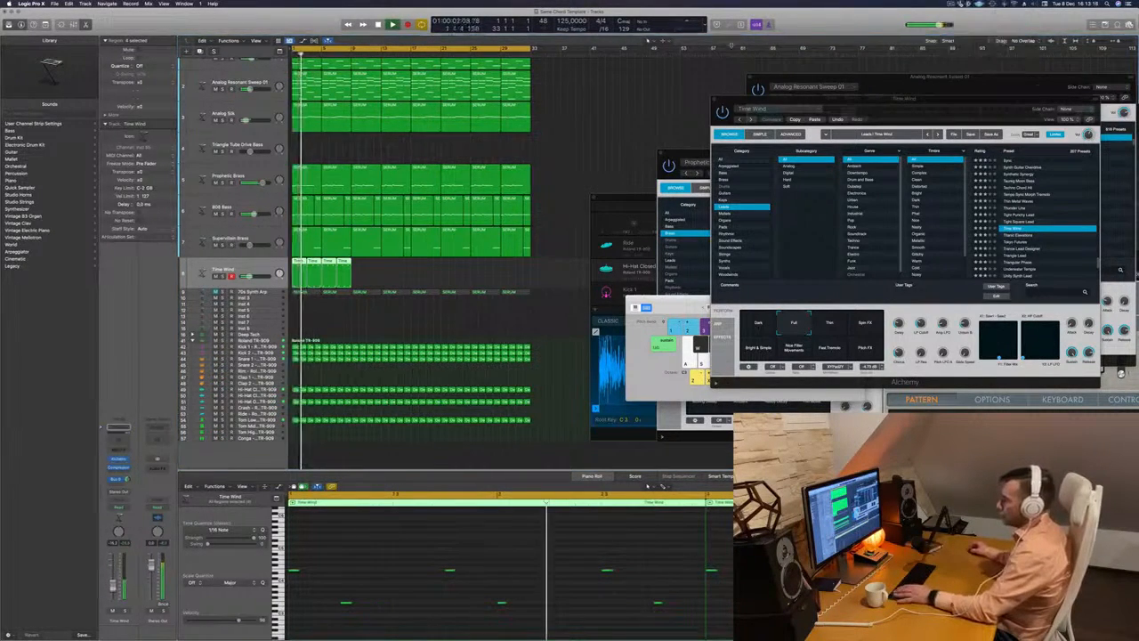
- Reopen the Time Wind Alchemy window, move it clear of the mixer controls, try the Thin variation and switch to Spin FX
click(118, 460)
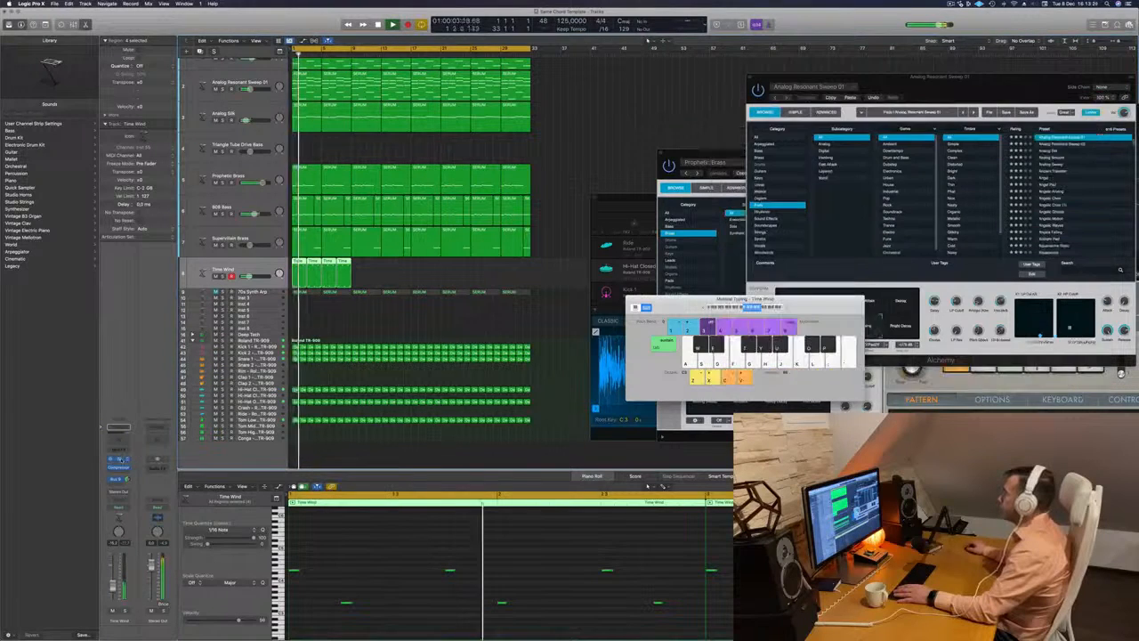
click(119, 459)
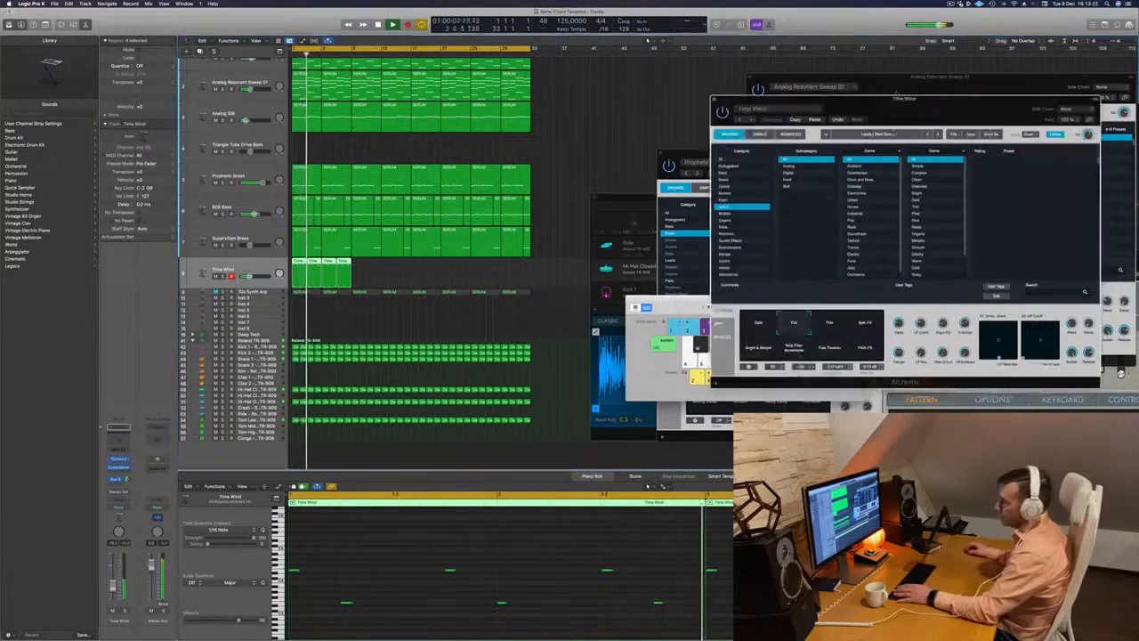
drag(893, 114, 750, 138)
key(space)
click(684, 343)
click(721, 347)
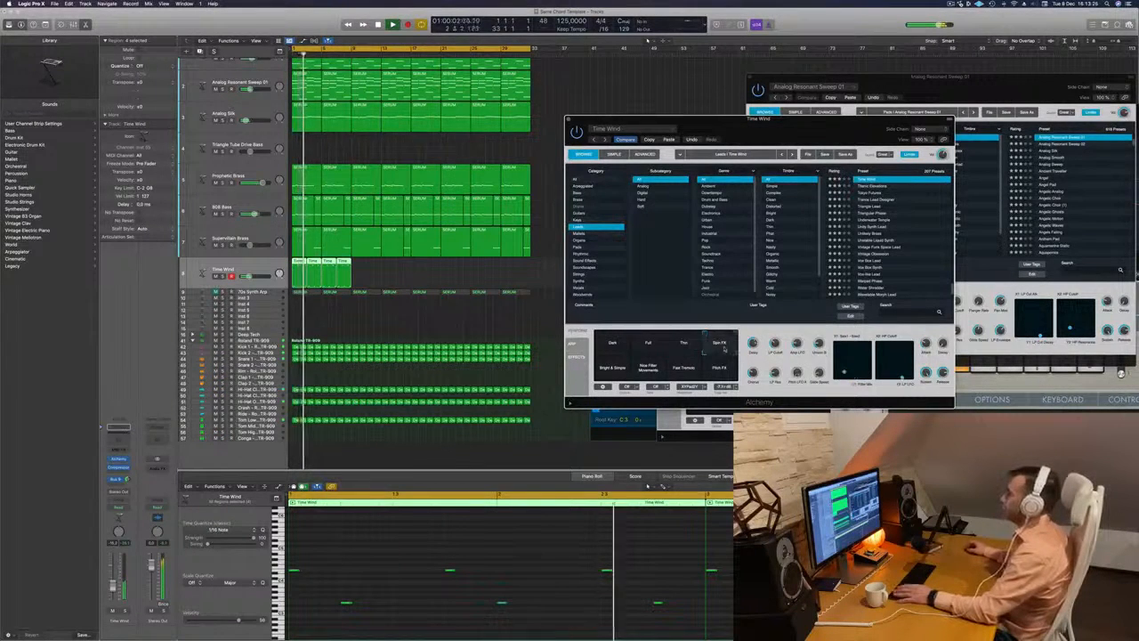
- Audition the Bright & Simple, Slow Filter Movements, Fast Tremolo and Pitch FX variations, choose Dark, and raise the Time Wind track's volume slightly
click(619, 369)
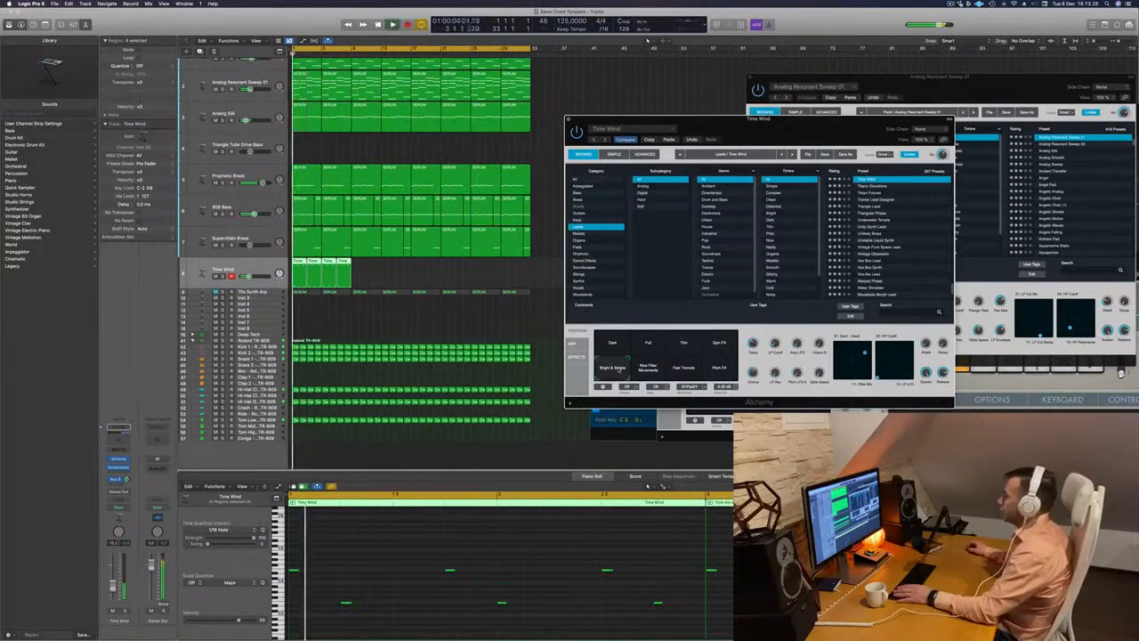
click(648, 368)
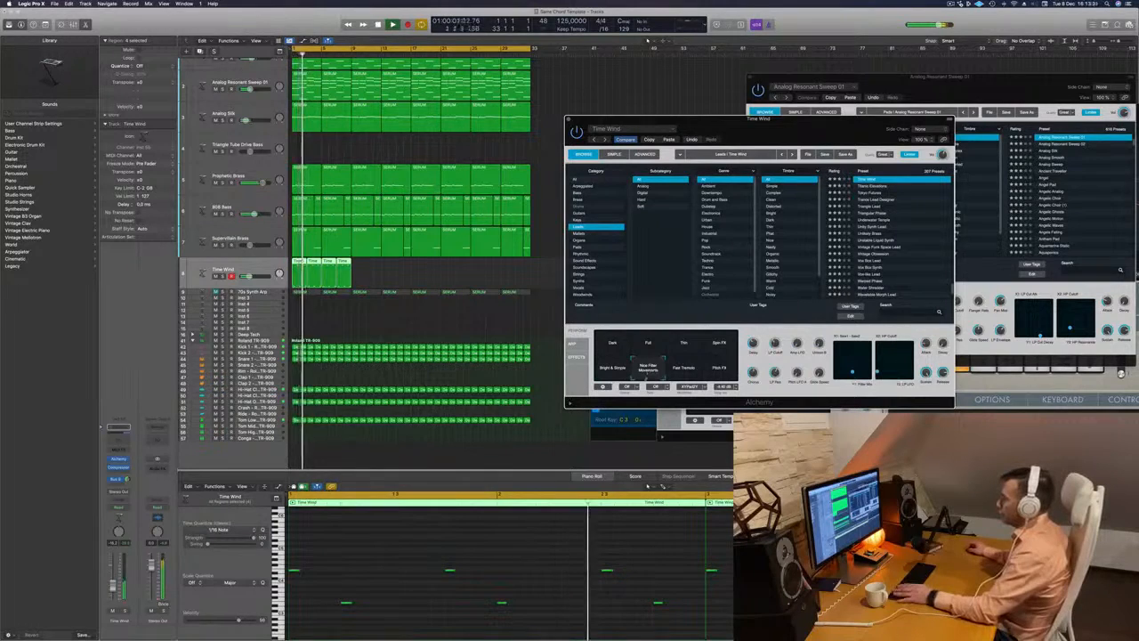
drag(780, 140, 712, 128)
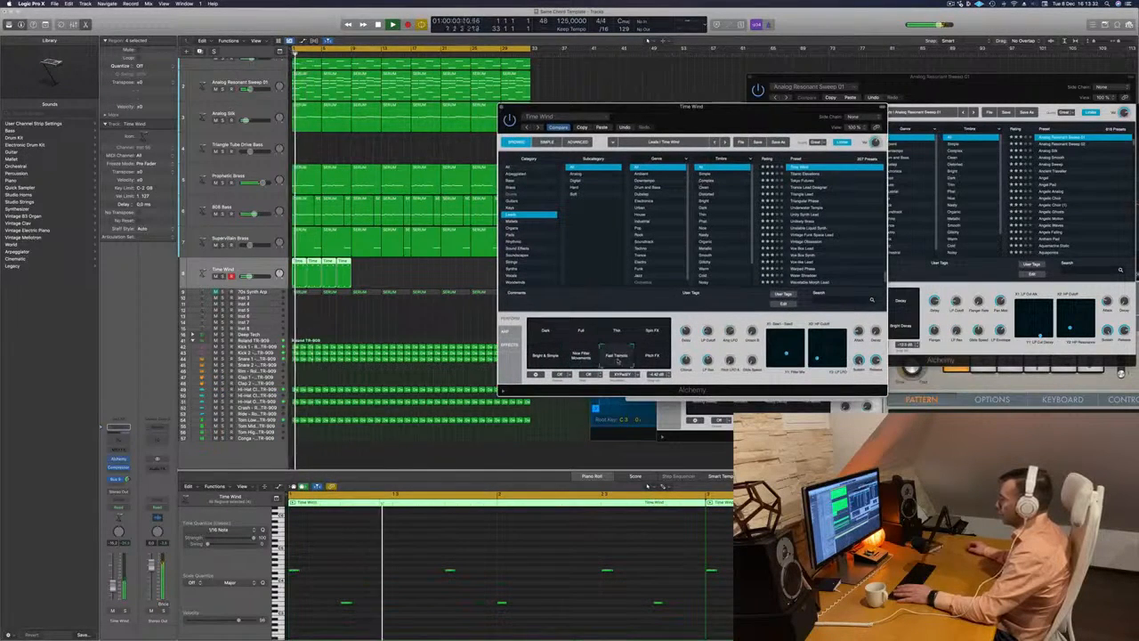
click(651, 356)
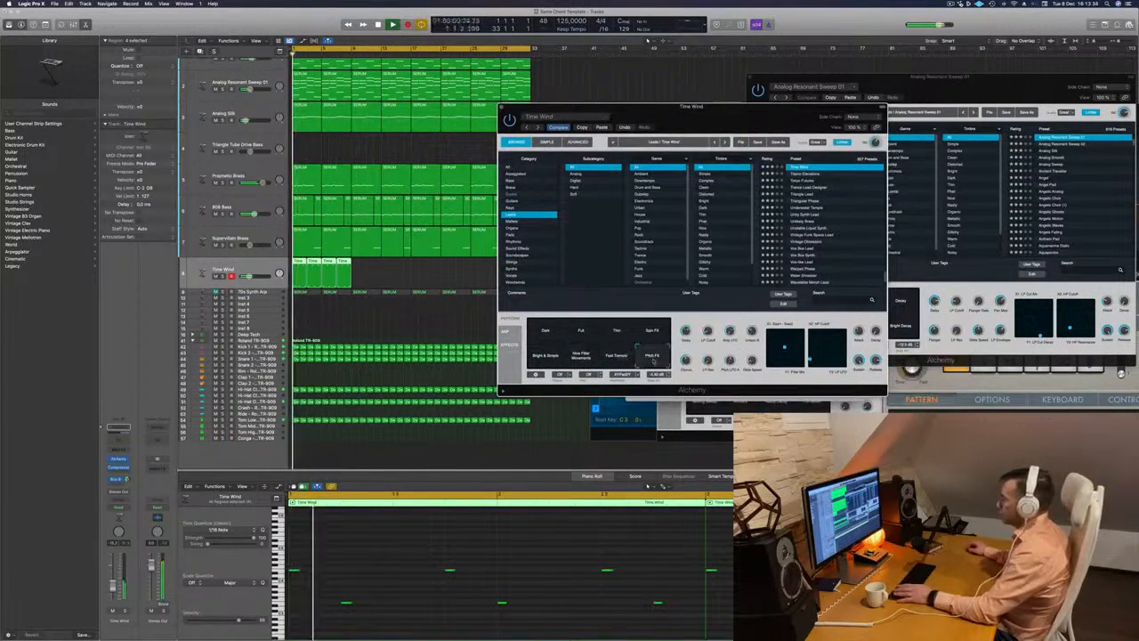
click(546, 332)
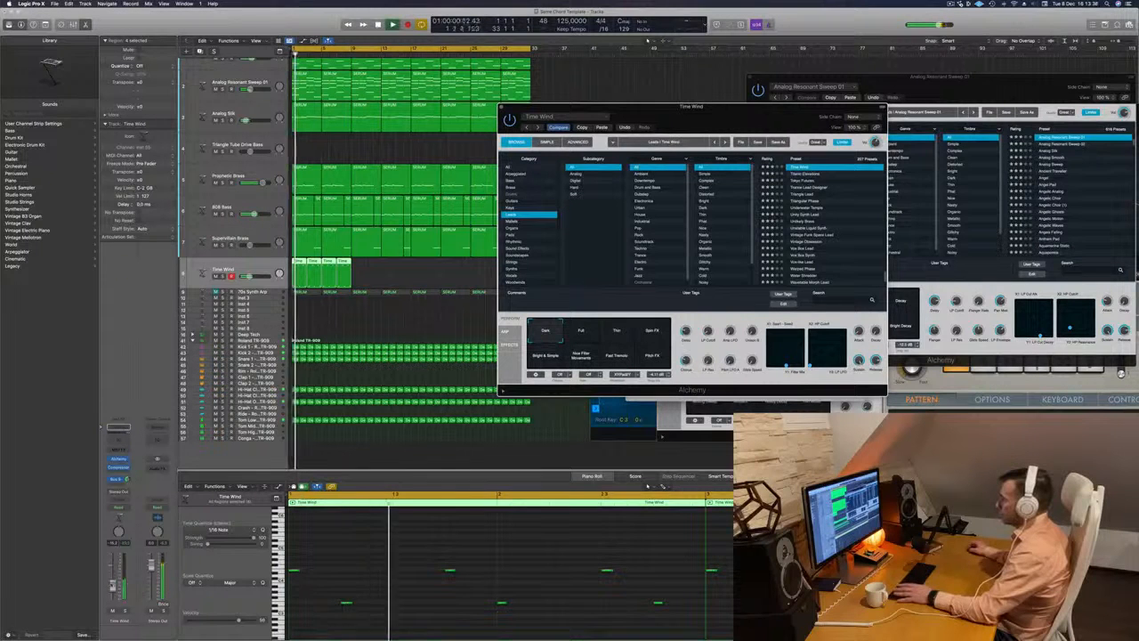
drag(113, 584, 113, 581)
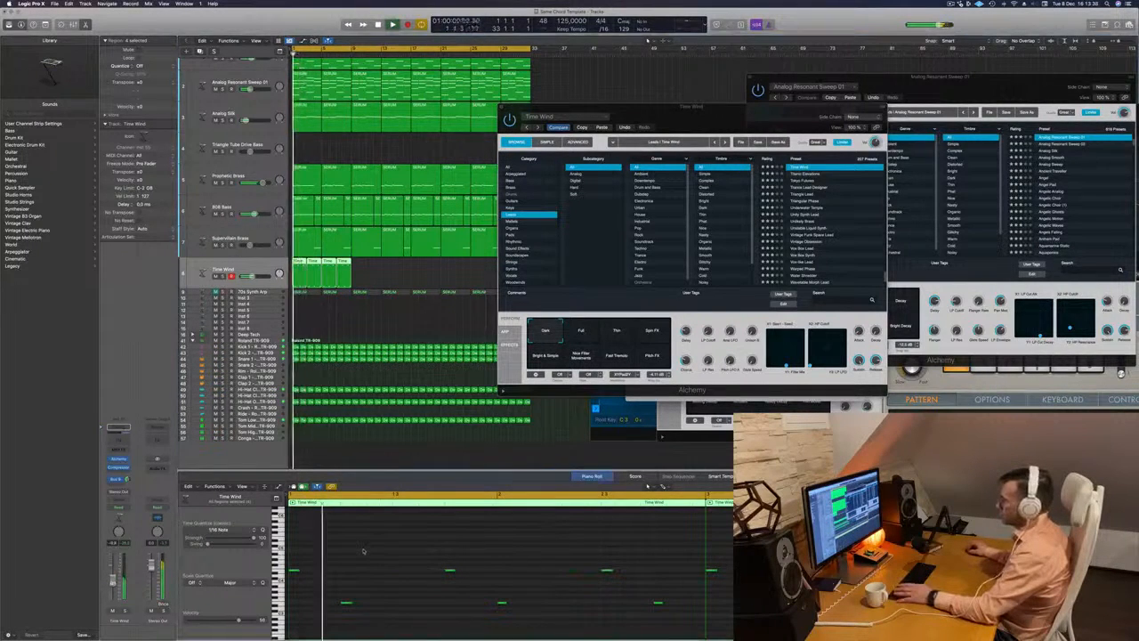
- Try all 24 melody notes one octave higher, play from the start, and transpose them back down an octave
key(alt+shift+Up)
key(Return)
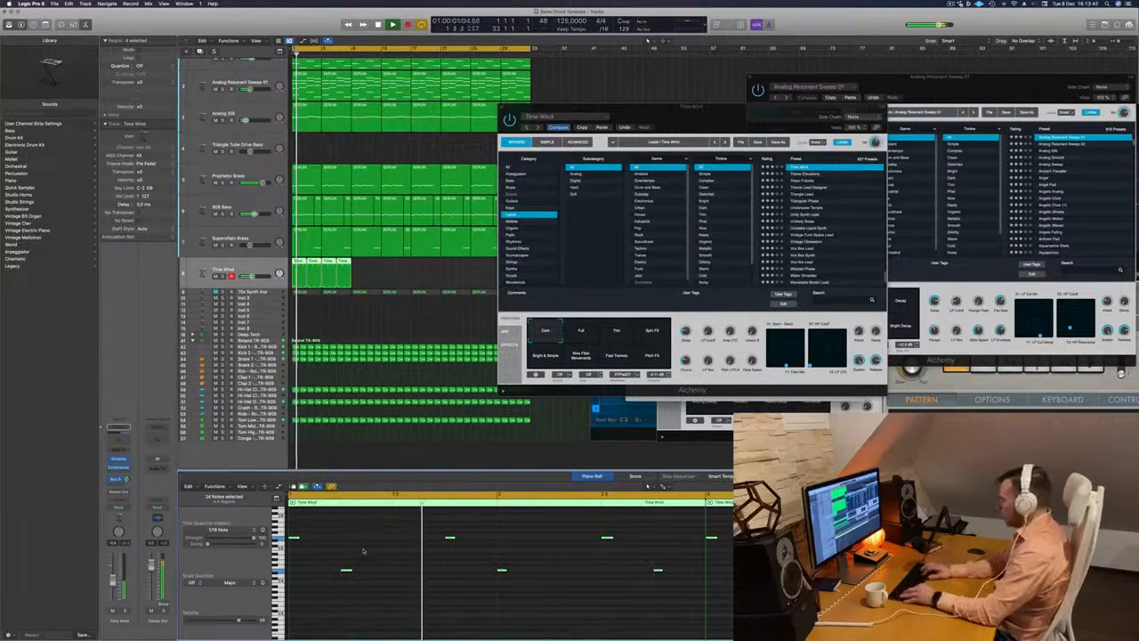
key(alt+shift+Down)
key(Return)
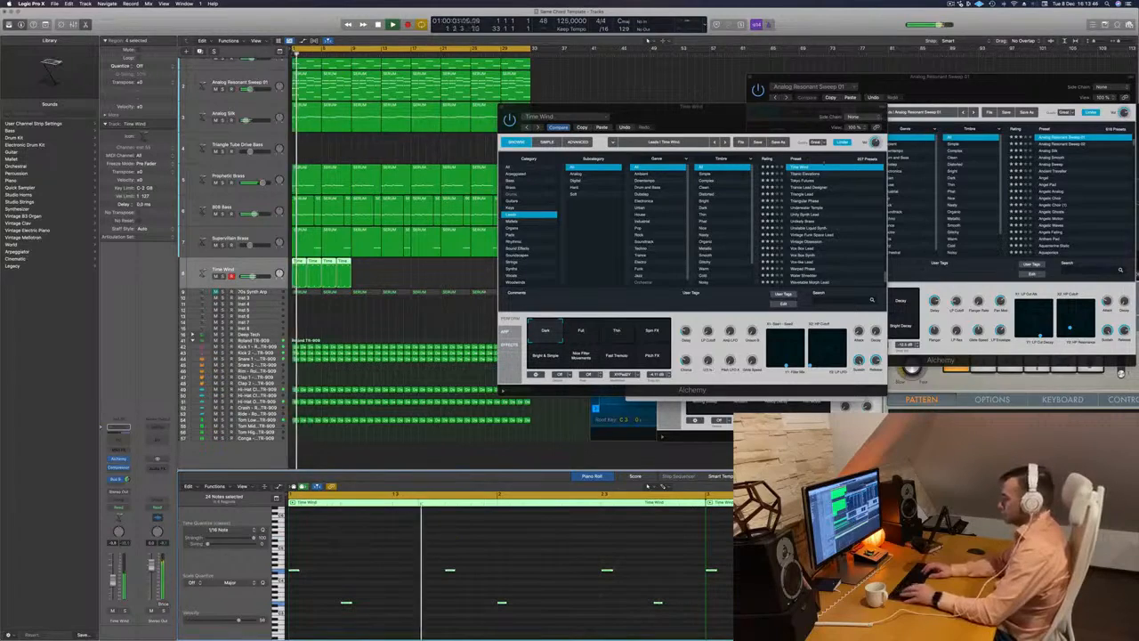
- Switch the lead preset to Tokyo Futures and audition its Soft, Muted, Filtered, Soft Hit and Quick Fade variations
key(Down)
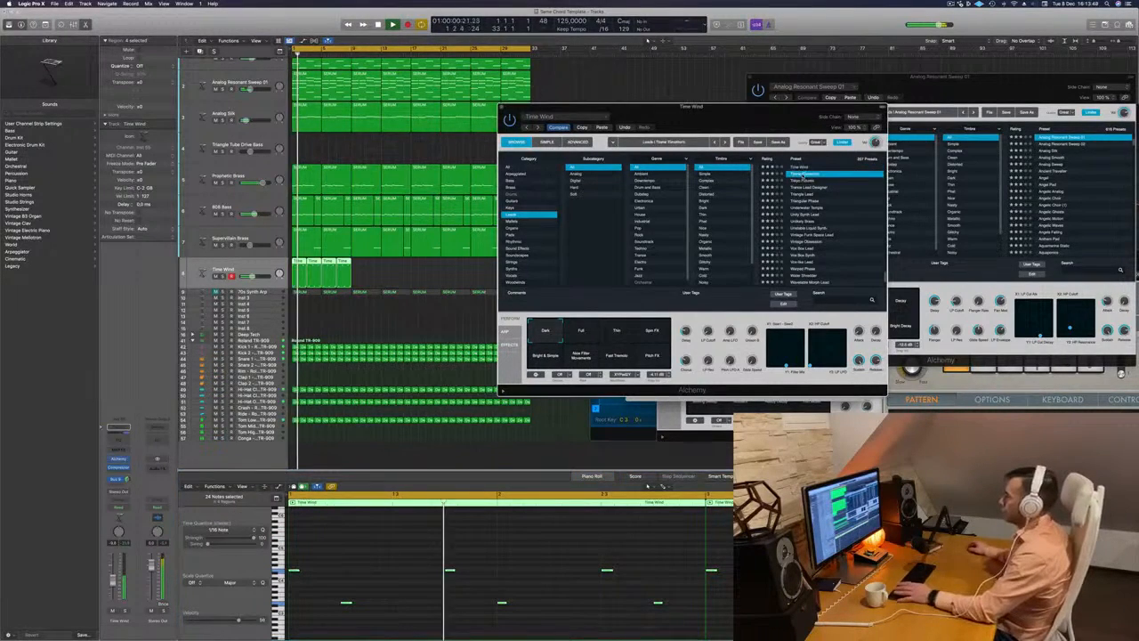
key(Down)
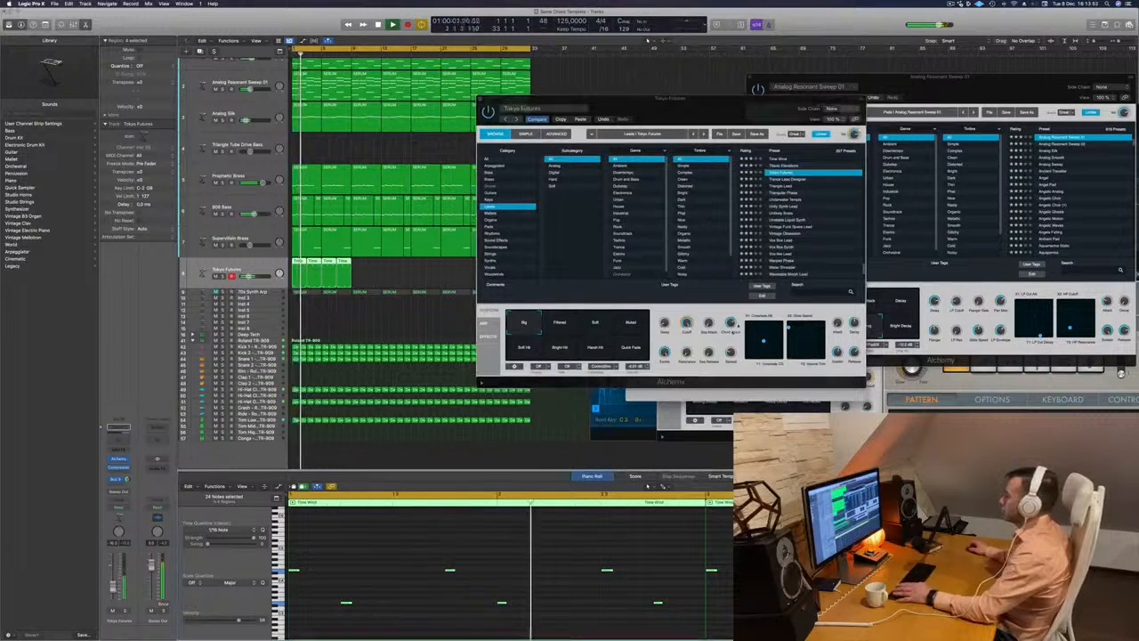
click(595, 323)
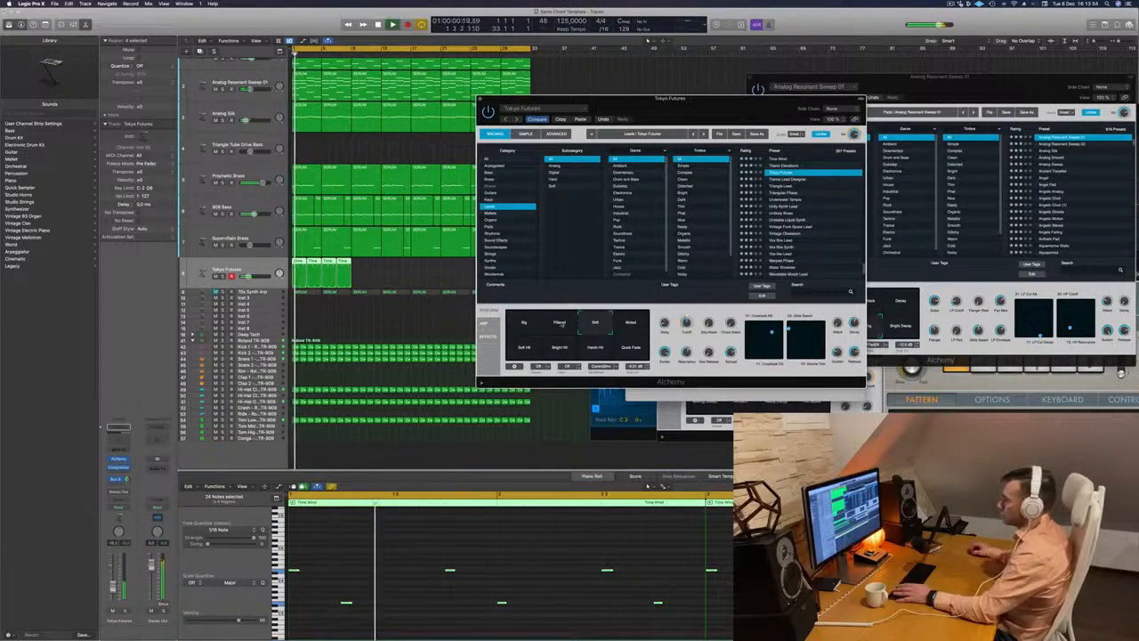
click(589, 479)
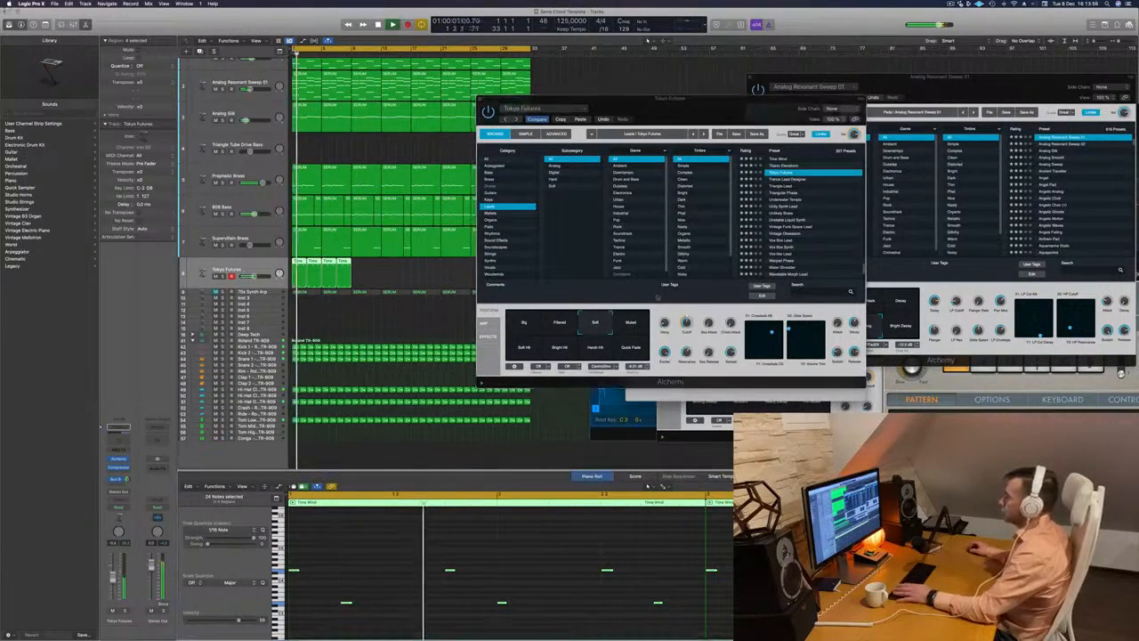
click(630, 327)
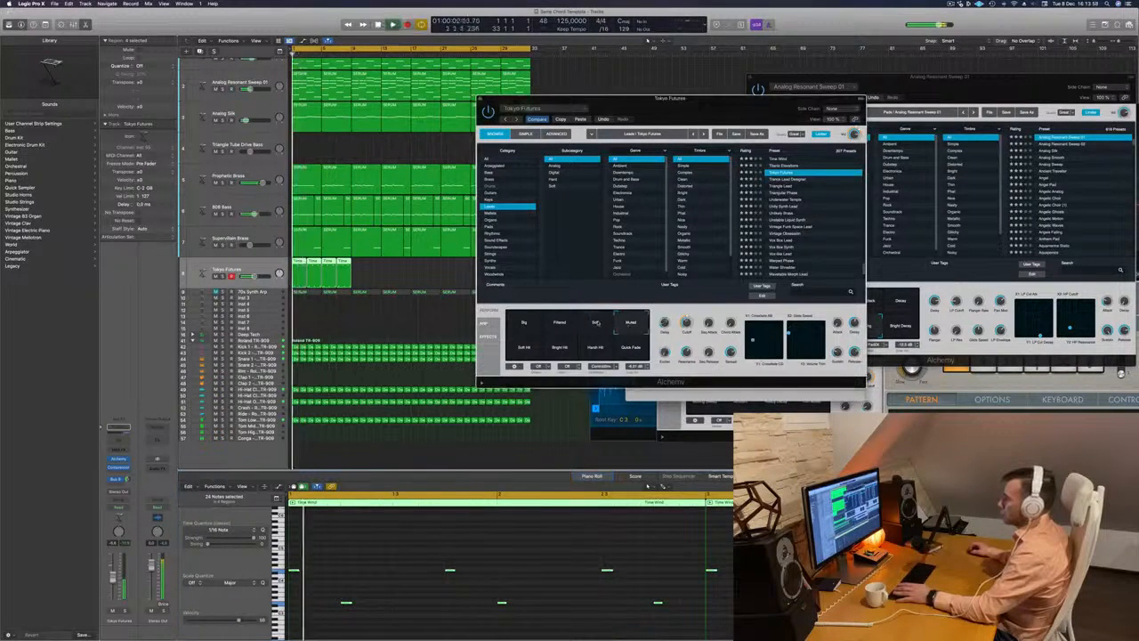
click(560, 324)
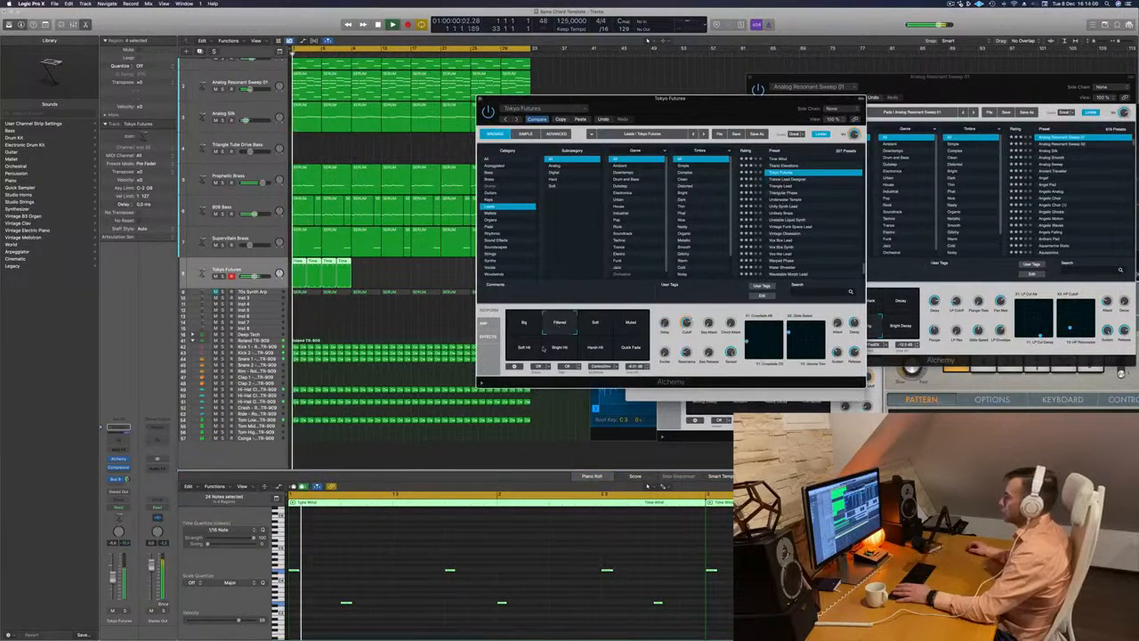
click(531, 348)
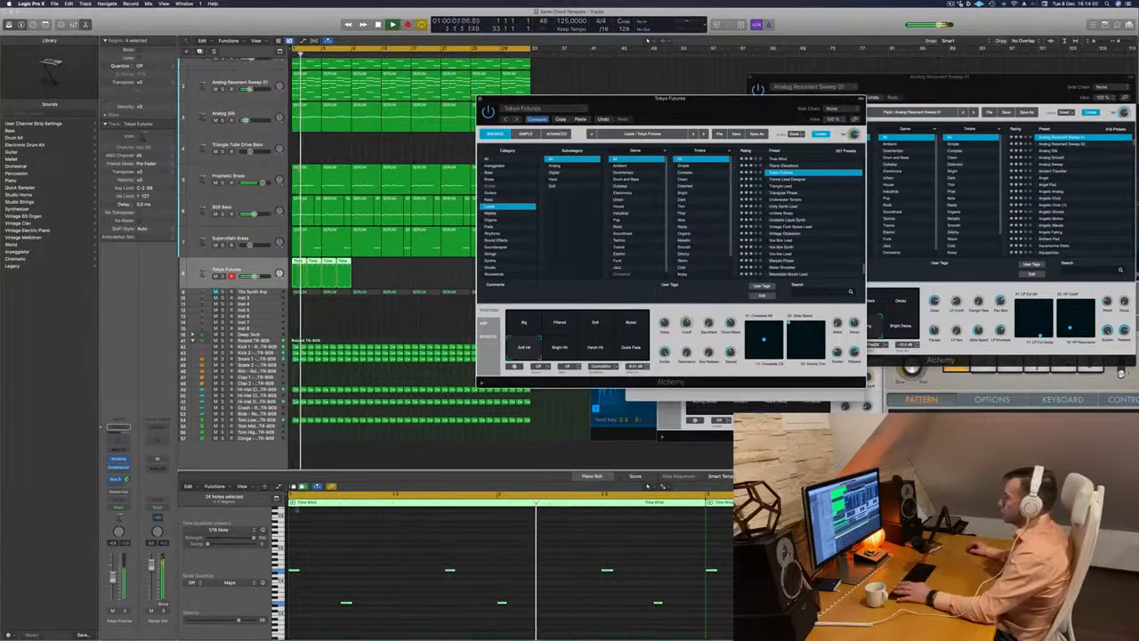
click(650, 39)
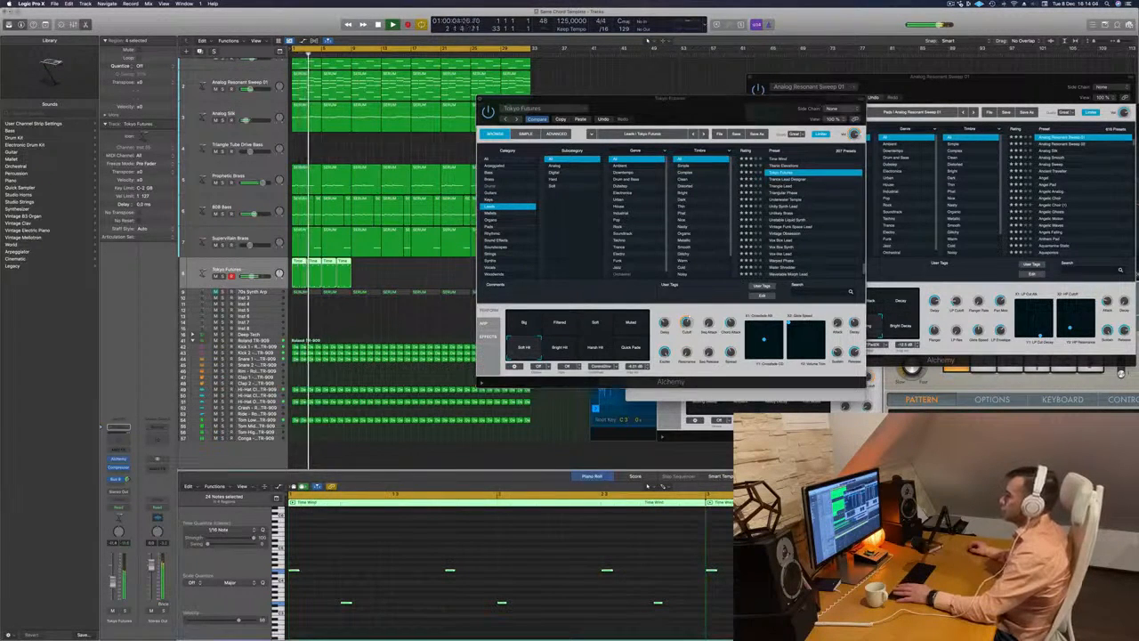
click(627, 349)
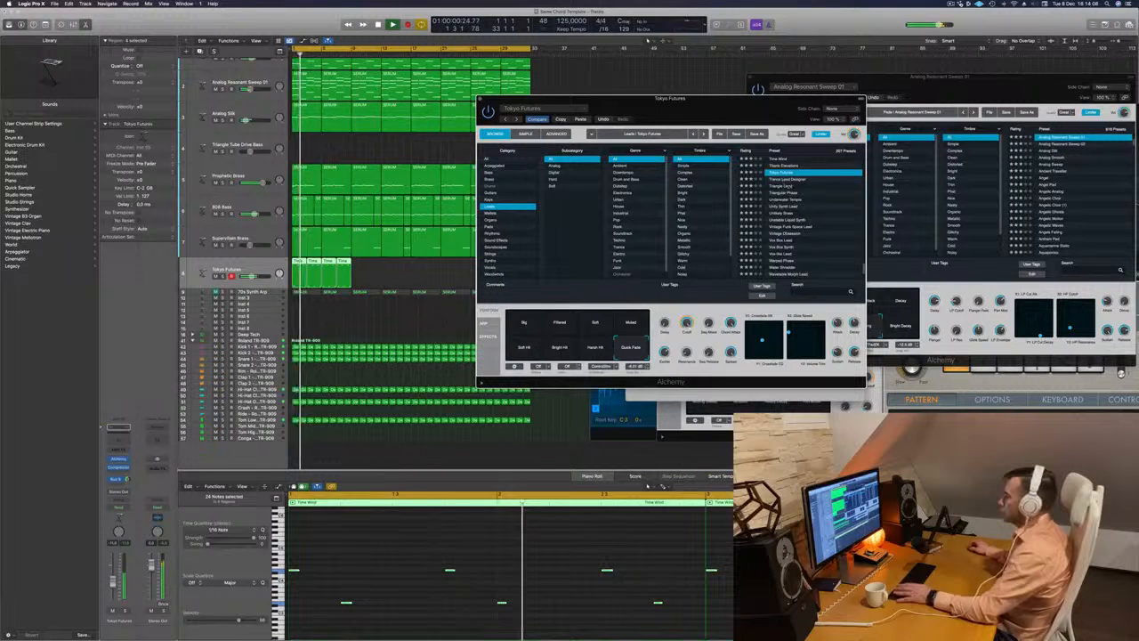
- Change the lead sound to the Triangle Lead preset and close its Alchemy window
key(Down)
key(Down)
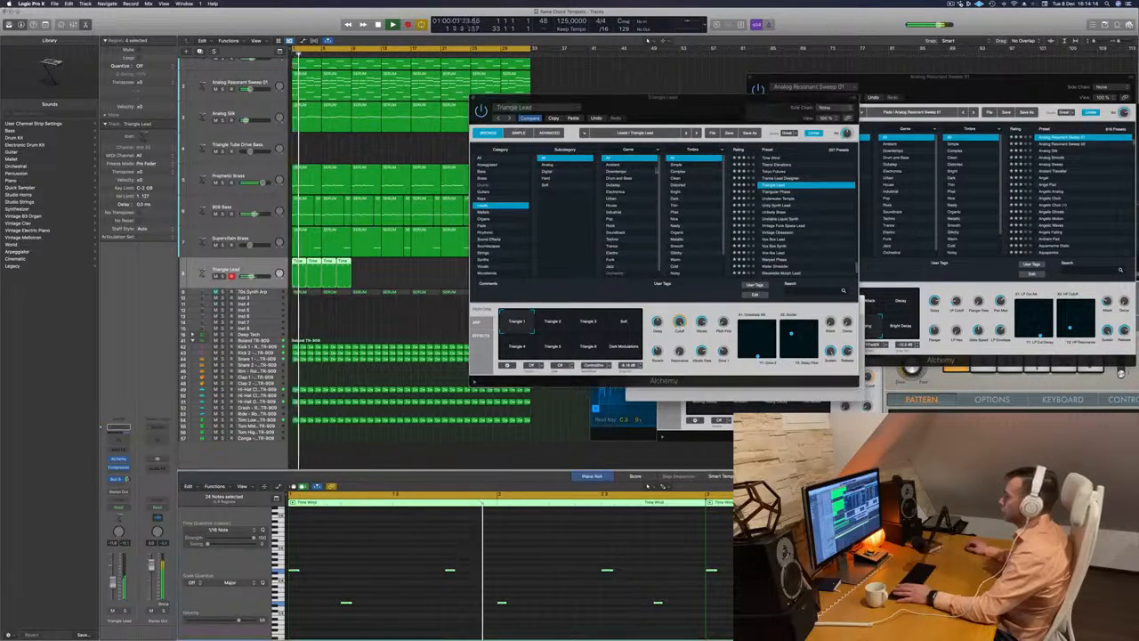
click(473, 98)
- Copy the four melody regions on the Triangle Lead track so they also fill bars 9 to 16
mouse_move(372, 272)
mouse_down()
mouse_move(305, 262)
mouse_move(357, 266)
mouse_up()
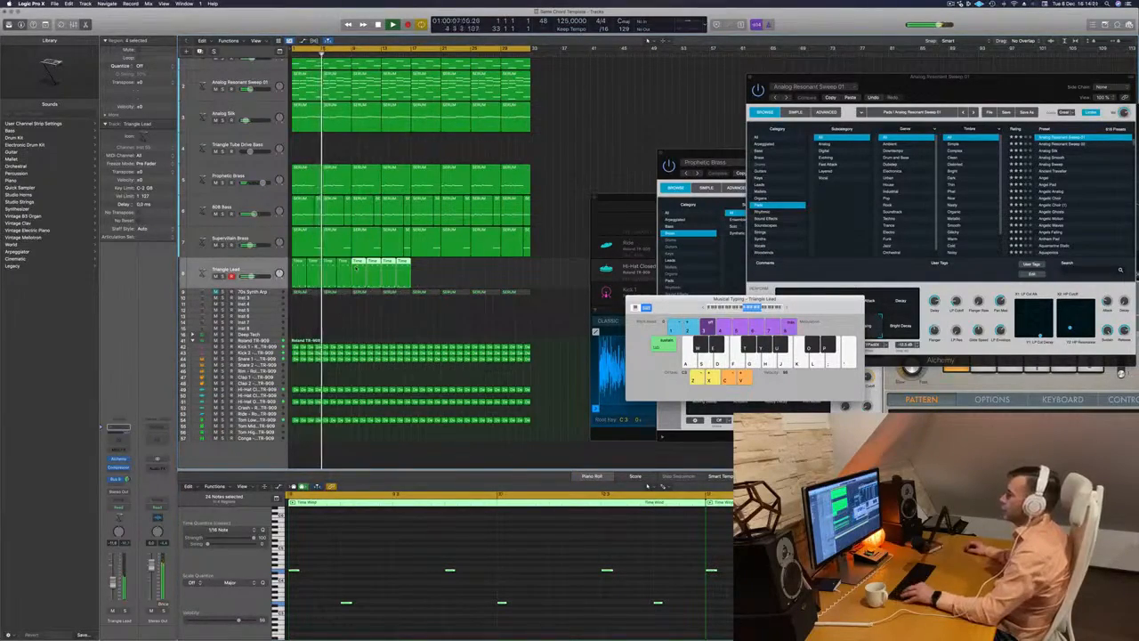